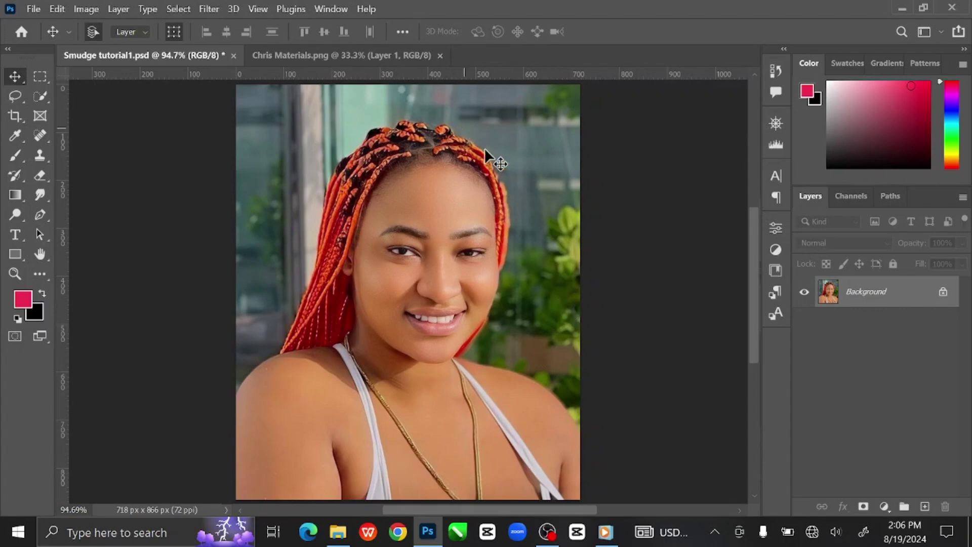
Duplicate the Background layer and rename the copy "Model"
{"action": "key", "text": "ctrl+j"}
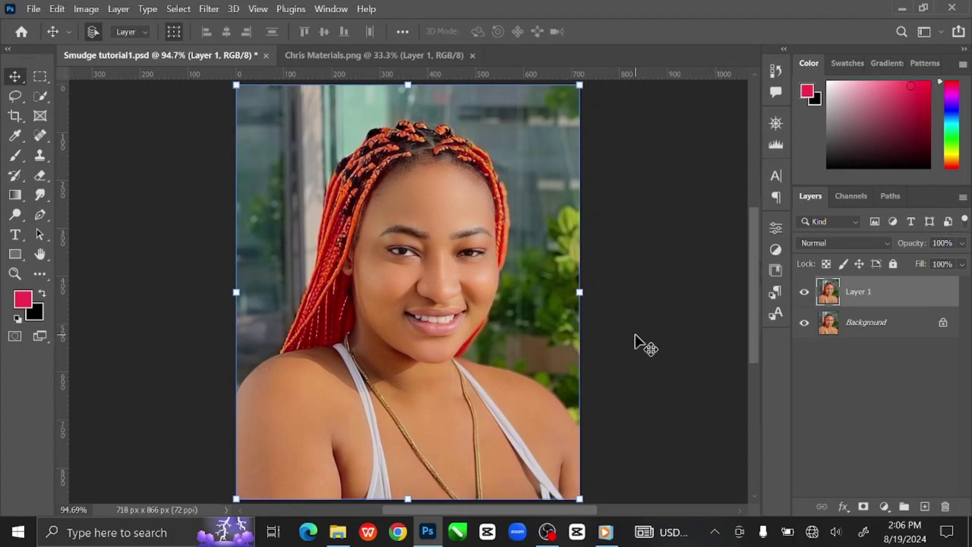
{"action": "double_click", "coordinate": [856, 292]}
{"action": "key", "text": "Return"}
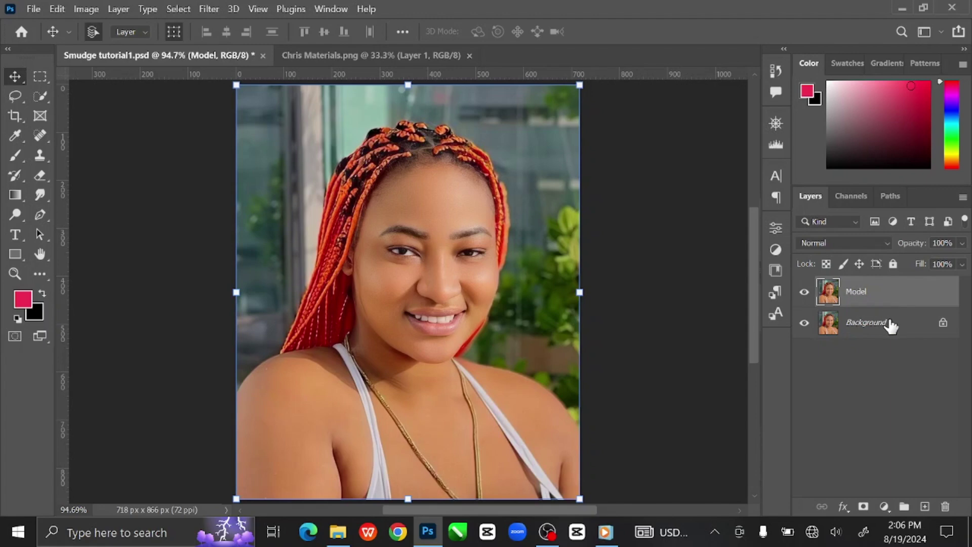
Add a new layer directly above the Background and fill it with light grey #e2e2e2
{"action": "left_click", "coordinate": [891, 326]}
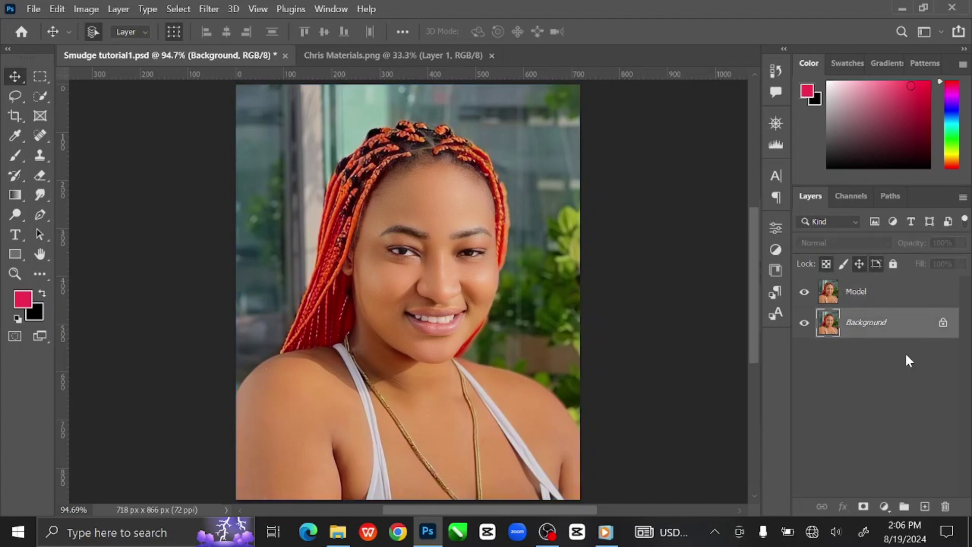
{"action": "left_click", "coordinate": [925, 507]}
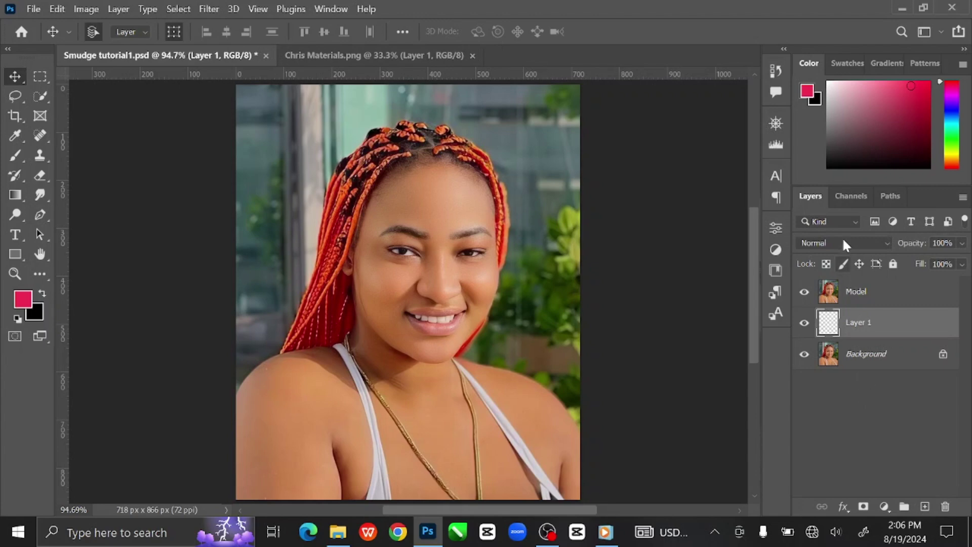
{"action": "left_click", "coordinate": [809, 97]}
{"action": "left_click_drag", "start_coordinate": [588, 223], "coordinate": [544, 197]}
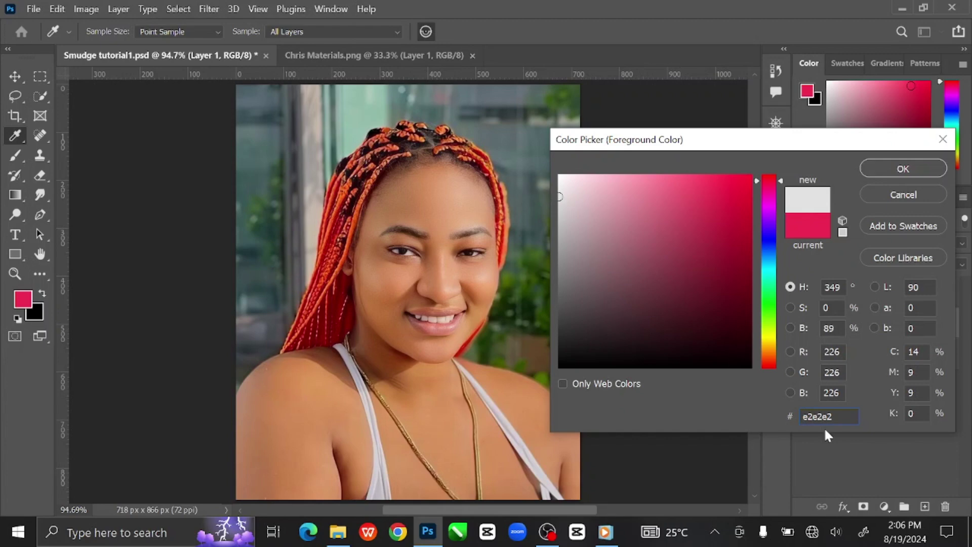
{"action": "left_click", "coordinate": [896, 172]}
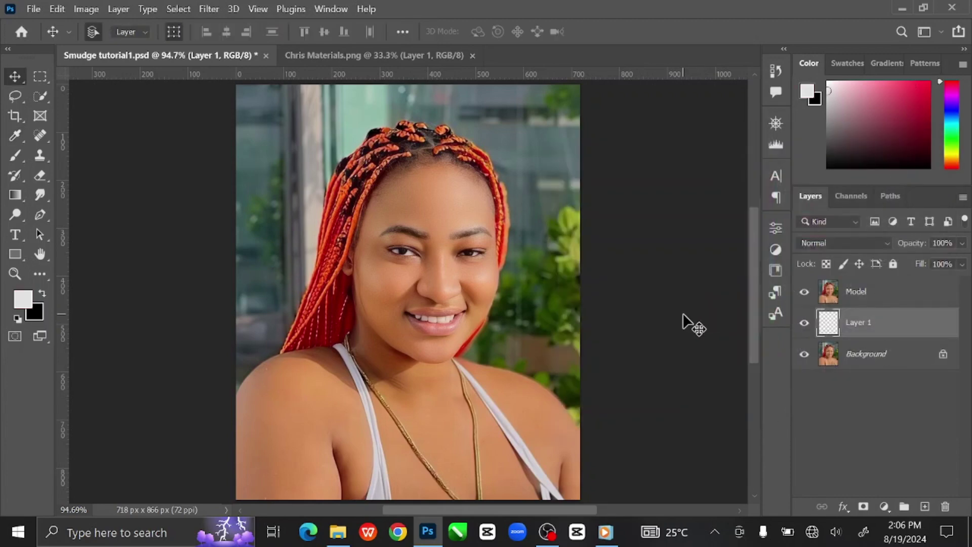
{"action": "key", "text": "alt+BackSpace"}
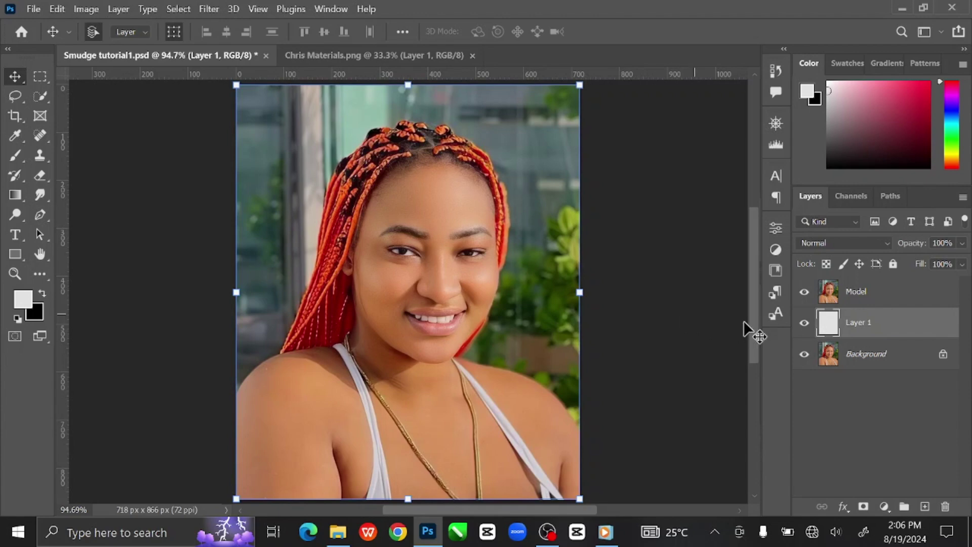
Make the Model layer active and set up the Pen tool to draw in Path mode
{"action": "left_click", "coordinate": [875, 300]}
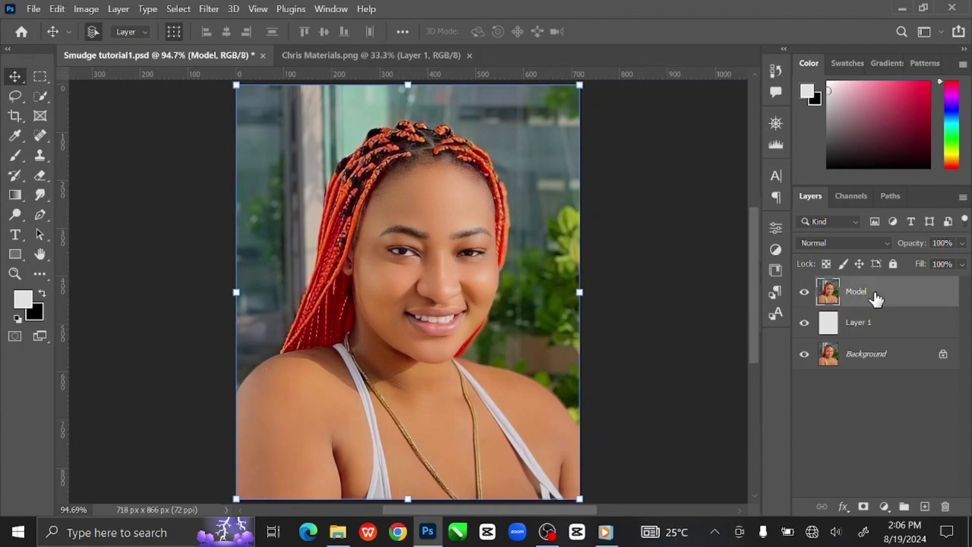
{"action": "right_click", "coordinate": [41, 211]}
{"action": "left_click", "coordinate": [86, 213]}
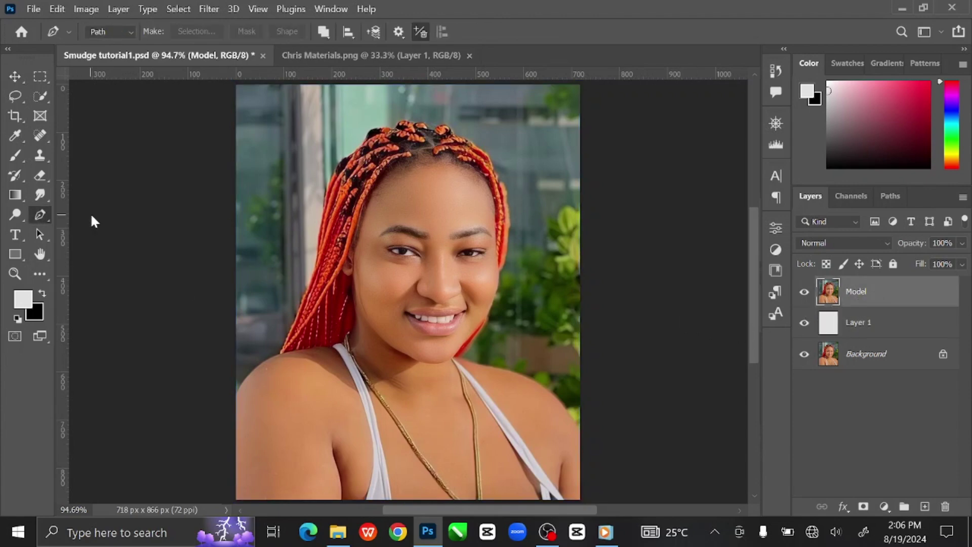
{"action": "double_click", "coordinate": [506, 17]}
{"action": "left_click", "coordinate": [390, 41]}
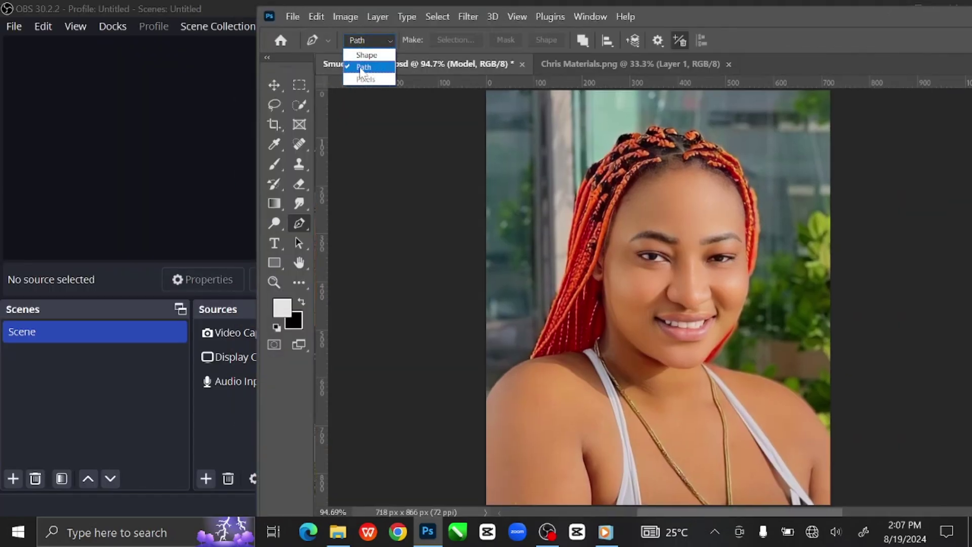
{"action": "left_click", "coordinate": [367, 69]}
{"action": "double_click", "coordinate": [692, 18]}
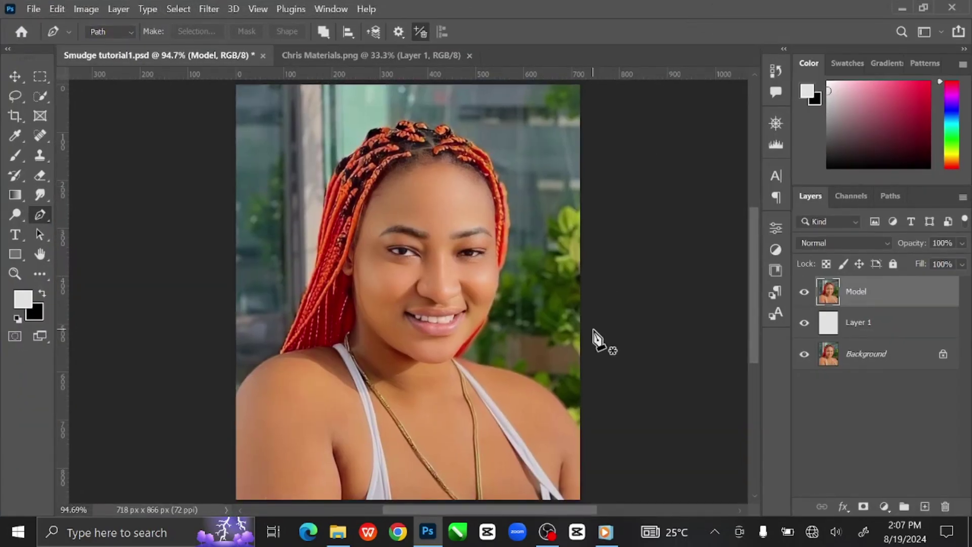
Start a pen path at the image's left edge and trace the left shoulder up to the tip of the braids
{"action": "key", "text": "ctrl+plus"}
{"action": "key", "text": "ctrl+plus"}
{"action": "key", "text": "ctrl+plus"}
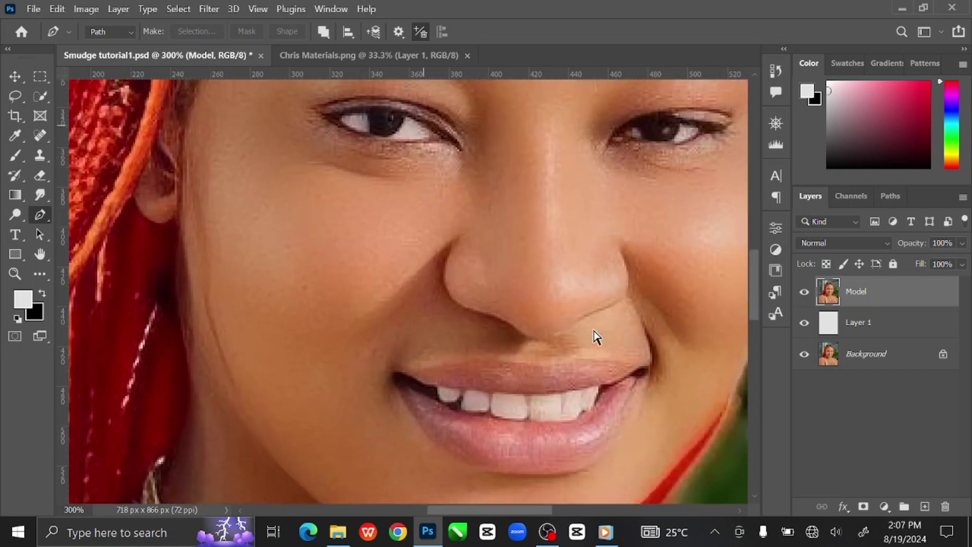
{"action": "left_click_drag", "start_coordinate": [599, 336], "coordinate": [668, 163]}
{"action": "key", "text": "ctrl+plus"}
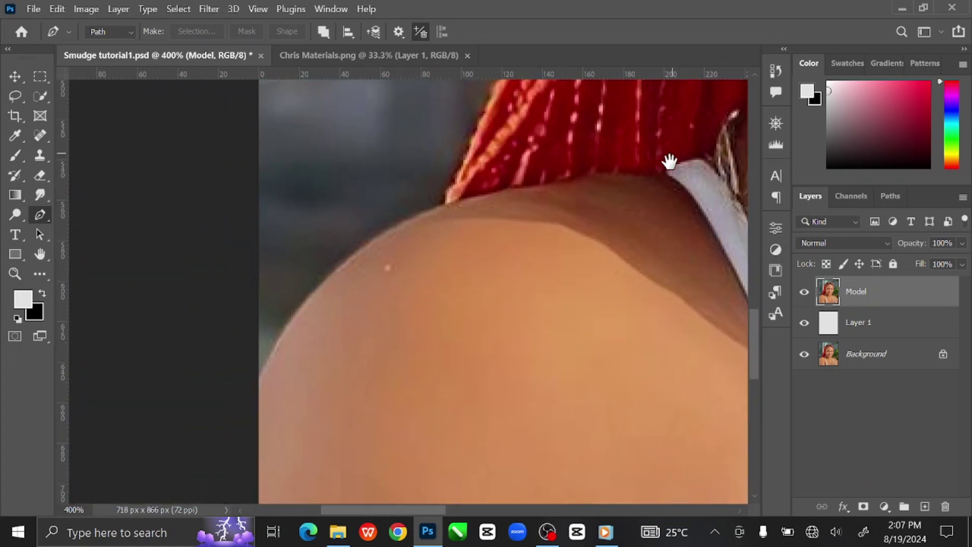
{"action": "key", "text": "ctrl+plus"}
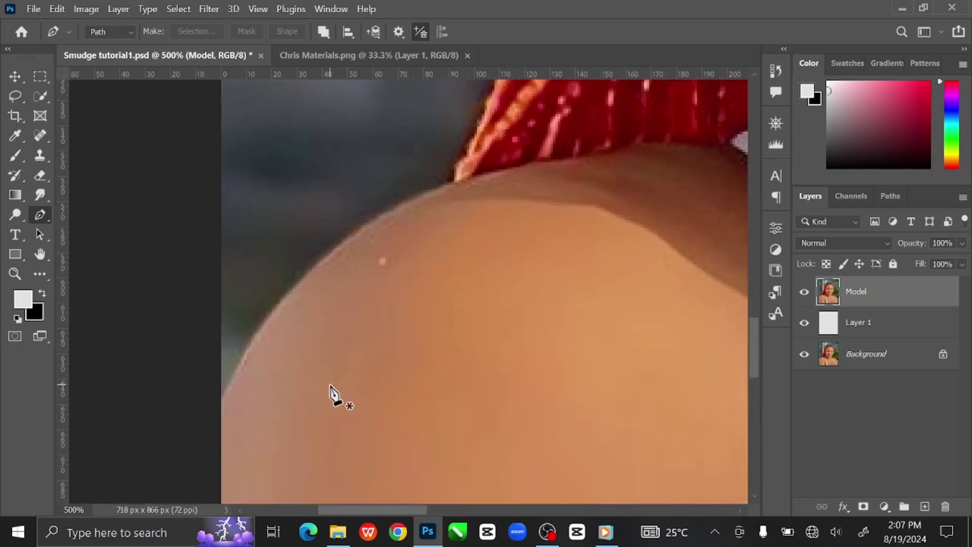
{"action": "left_click", "coordinate": [216, 412]}
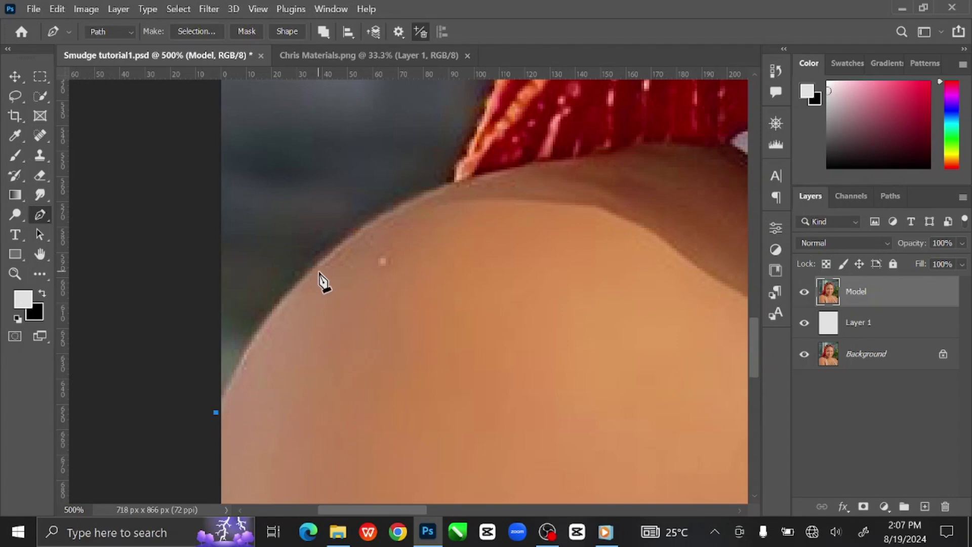
{"action": "left_click", "coordinate": [370, 225]}
{"action": "left_click_drag", "start_coordinate": [418, 223], "coordinate": [377, 329]}
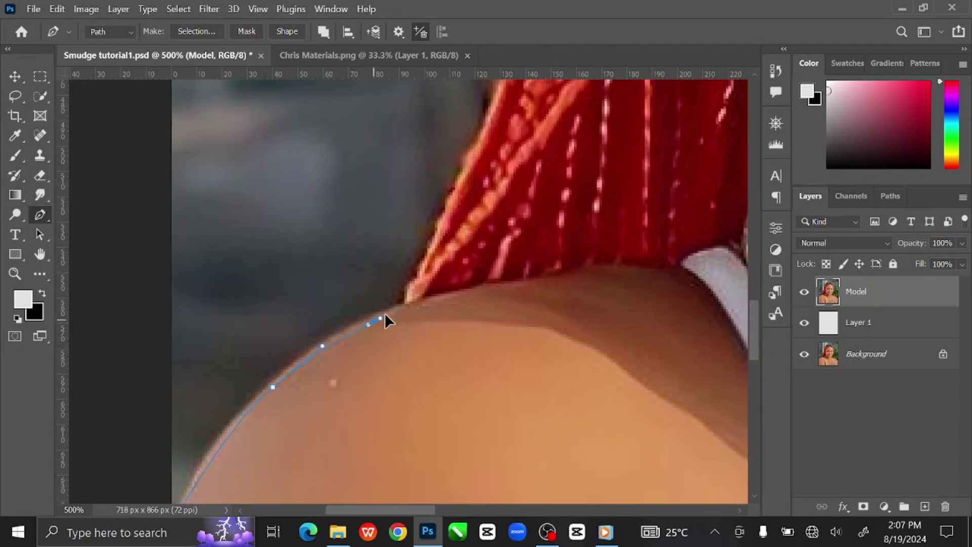
{"action": "left_click_drag", "start_coordinate": [409, 292], "coordinate": [442, 399]}
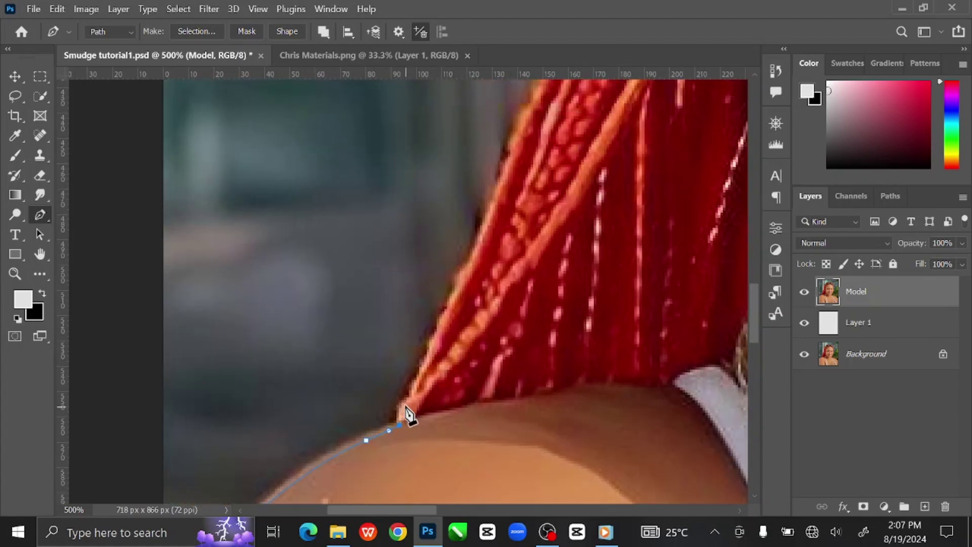
Continue the pen path up the left outer edge of the hanging red braids to the side of the head
{"action": "left_click", "coordinate": [444, 315]}
{"action": "left_click", "coordinate": [460, 279]}
{"action": "left_click", "coordinate": [475, 255]}
{"action": "left_click", "coordinate": [488, 211]}
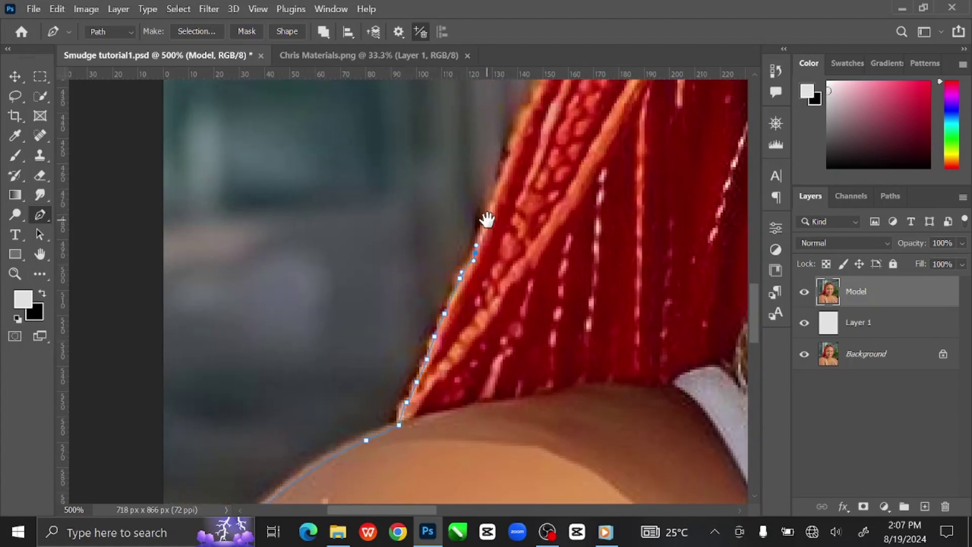
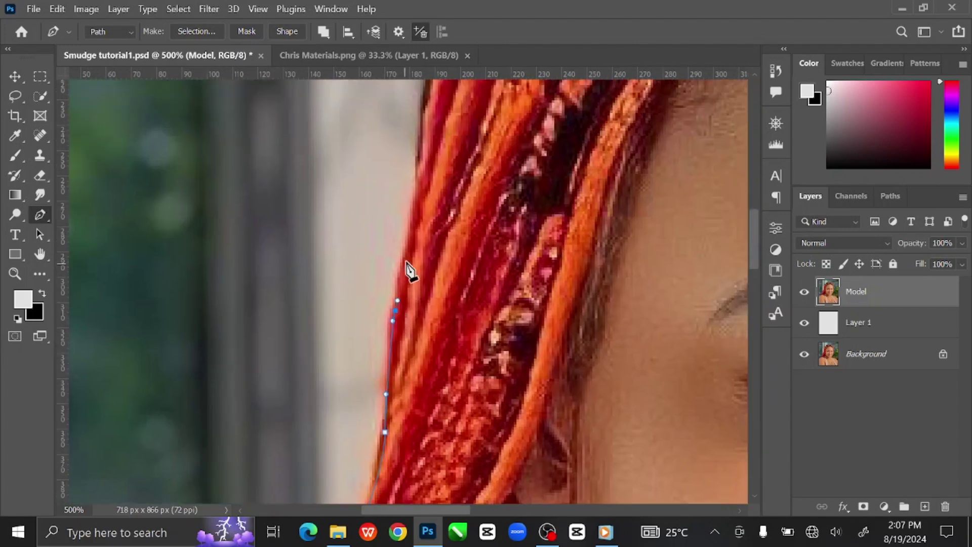
{"action": "left_click_drag", "start_coordinate": [423, 152], "coordinate": [406, 330]}
{"action": "left_click", "coordinate": [397, 305]}
{"action": "left_click", "coordinate": [401, 282]}
{"action": "left_click", "coordinate": [413, 231]}
{"action": "left_click", "coordinate": [431, 199]}
{"action": "left_click", "coordinate": [447, 166]}
Extend the pen path along the upper-left contour of the braids towards the crown
{"action": "left_click_drag", "start_coordinate": [466, 143], "coordinate": [317, 305]}
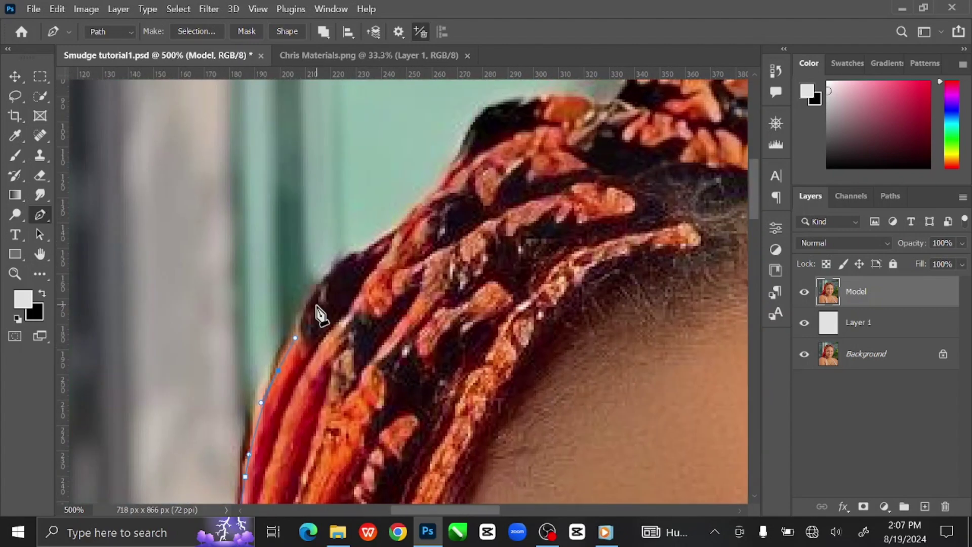
{"action": "left_click", "coordinate": [349, 264]}
{"action": "left_click", "coordinate": [418, 216]}
{"action": "left_click", "coordinate": [454, 177]}
{"action": "left_click", "coordinate": [462, 146]}
{"action": "left_click_drag", "start_coordinate": [470, 147], "coordinate": [365, 256]}
{"action": "left_click", "coordinate": [371, 247]}
{"action": "left_click", "coordinate": [444, 243]}
{"action": "left_click", "coordinate": [469, 252]}
{"action": "left_click", "coordinate": [481, 243]}
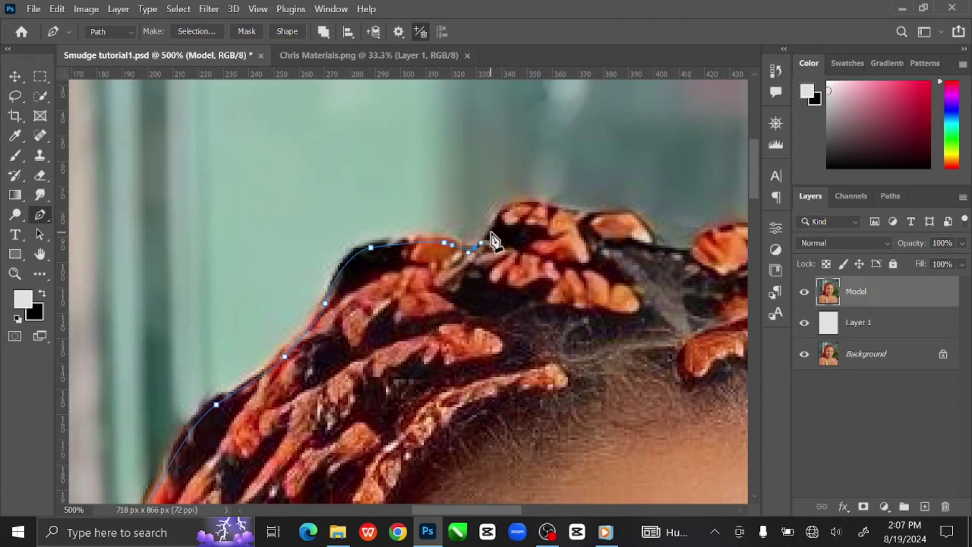
Trace the pen path over the braid bumps across the crown of the head to its right side
{"action": "left_click", "coordinate": [500, 220]}
{"action": "left_click", "coordinate": [544, 206]}
{"action": "left_click", "coordinate": [563, 213]}
{"action": "left_click", "coordinate": [590, 217]}
{"action": "left_click", "coordinate": [617, 216]}
{"action": "left_click_drag", "start_coordinate": [650, 237], "coordinate": [395, 259]}
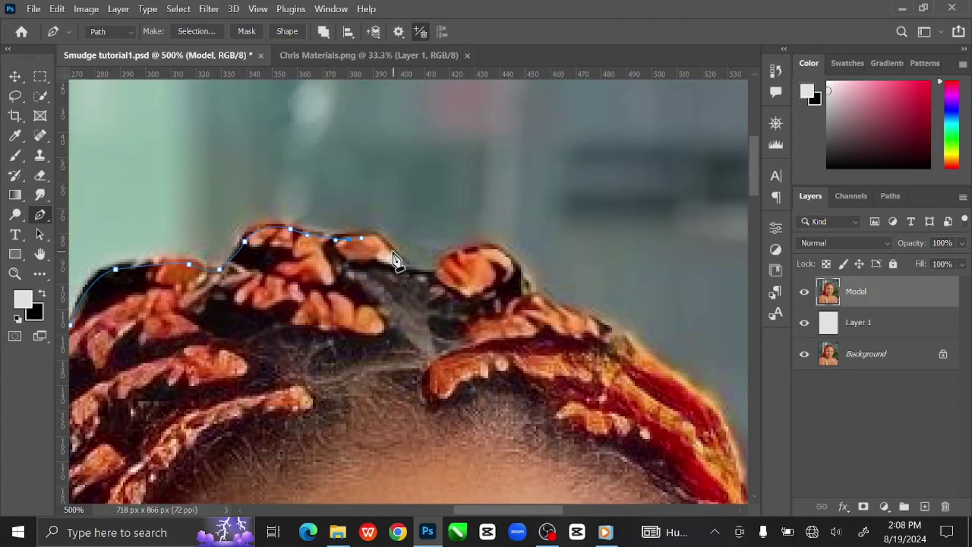
{"action": "left_click_drag", "start_coordinate": [511, 260], "coordinate": [522, 274]}
{"action": "left_click_drag", "start_coordinate": [640, 352], "coordinate": [476, 239]}
Continue the pen path down the right outer edge of the hair to beside the eye
{"action": "left_click", "coordinate": [522, 267]}
{"action": "left_click", "coordinate": [569, 328]}
{"action": "left_click", "coordinate": [576, 350]}
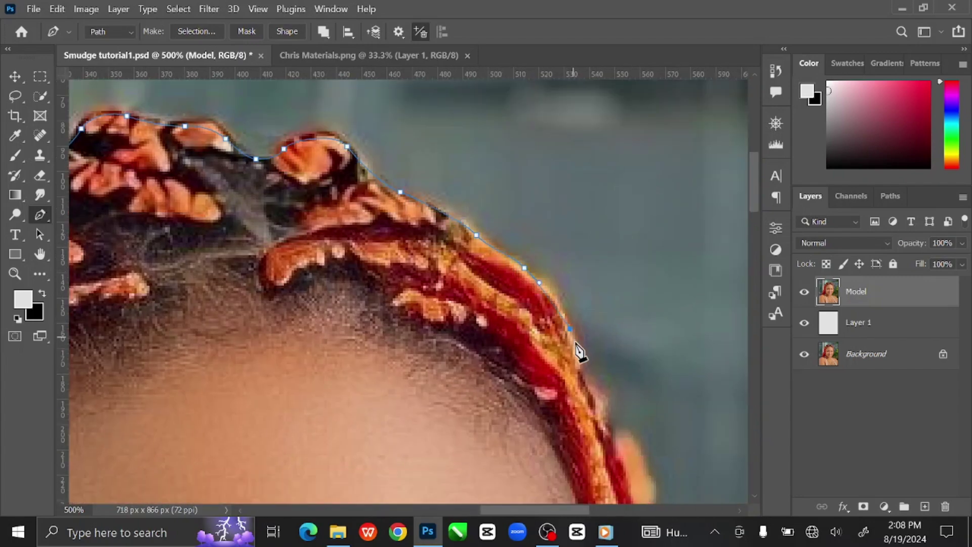
{"action": "left_click_drag", "start_coordinate": [592, 390], "coordinate": [549, 283]}
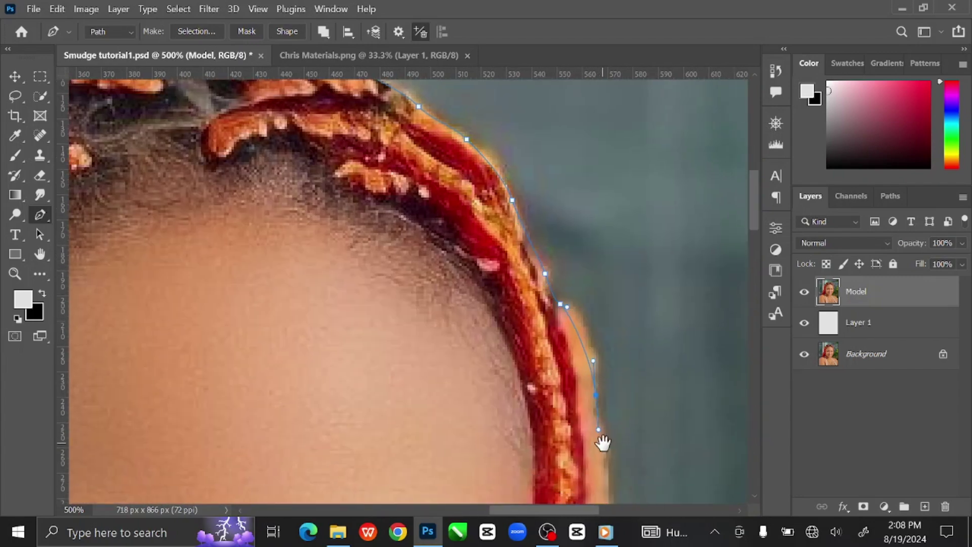
{"action": "left_click_drag", "start_coordinate": [603, 443], "coordinate": [574, 229]}
{"action": "left_click_drag", "start_coordinate": [555, 502], "coordinate": [564, 288]}
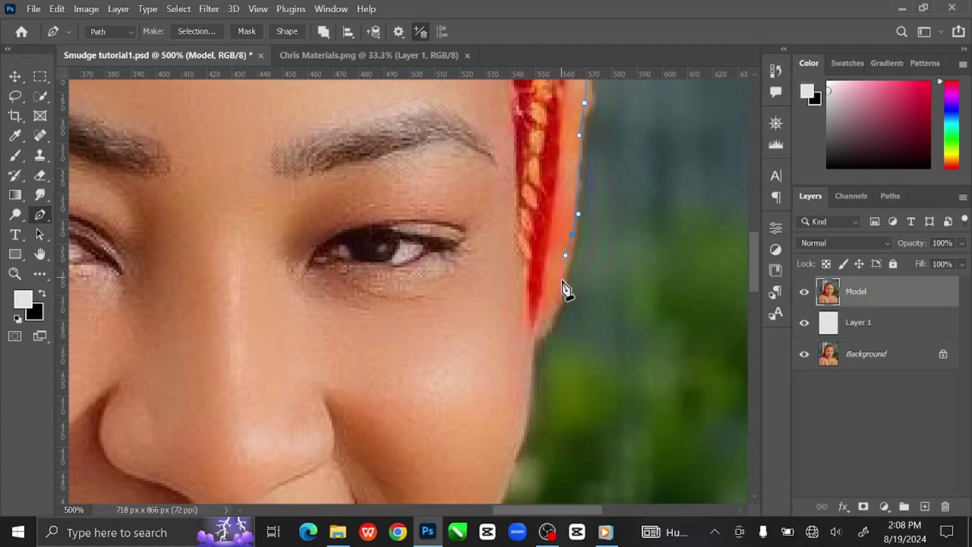
Trace the pen path down the right cheek and along the red hair beside the jaw to the neck
{"action": "left_click_drag", "start_coordinate": [555, 326], "coordinate": [542, 159]}
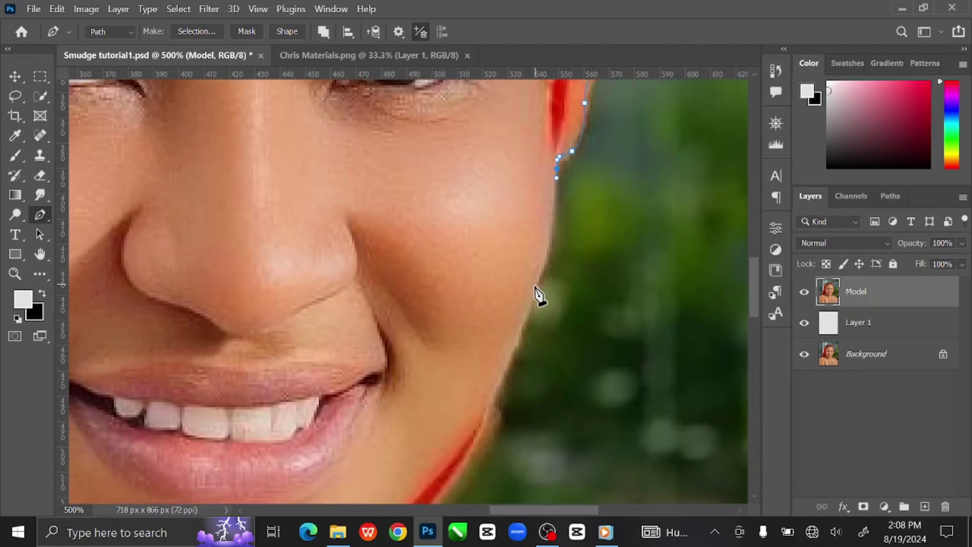
{"action": "left_click_drag", "start_coordinate": [494, 390], "coordinate": [532, 207]}
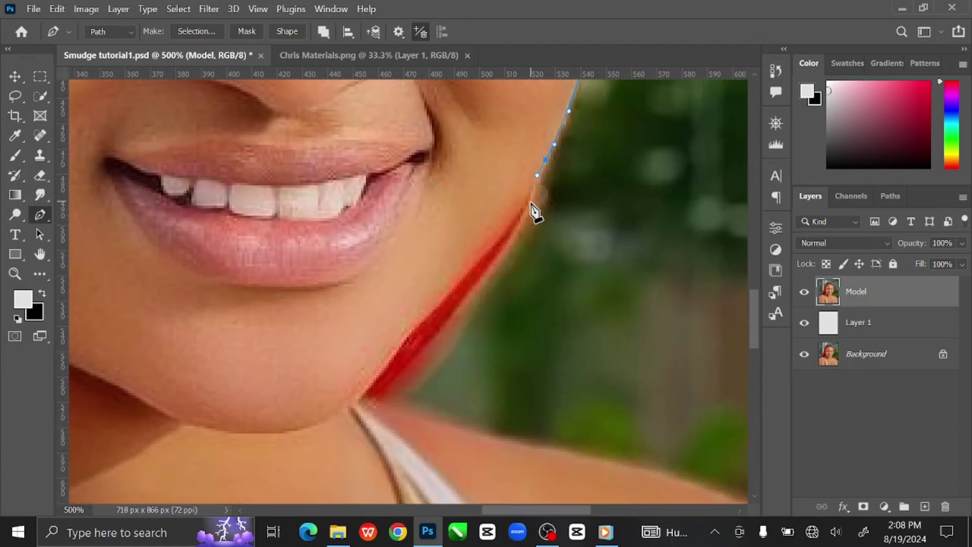
{"action": "left_click_drag", "start_coordinate": [452, 312], "coordinate": [430, 334]}
{"action": "left_click", "coordinate": [376, 398]}
{"action": "left_click_drag", "start_coordinate": [376, 398], "coordinate": [321, 256]}
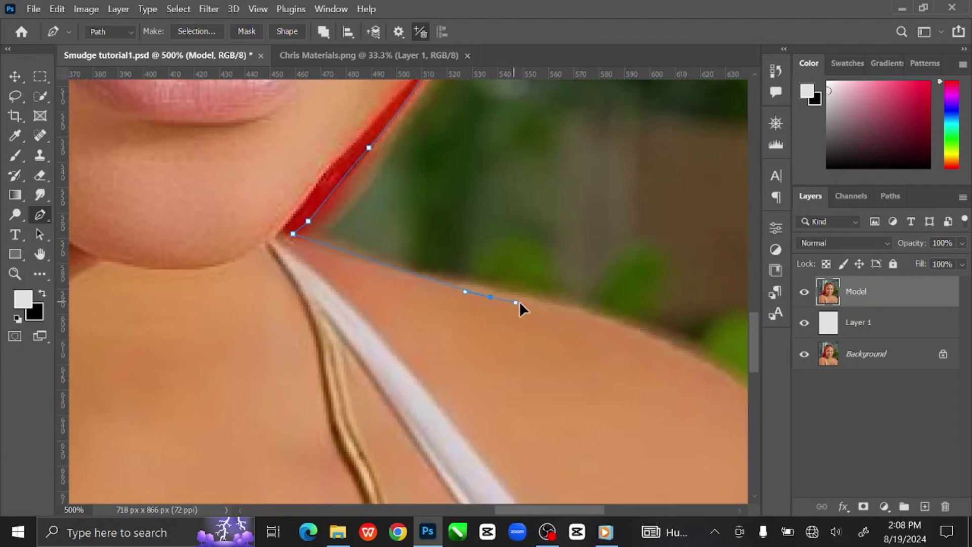
Curve the pen path along the right shoulder and out past the image's right edge
{"action": "left_click_drag", "start_coordinate": [555, 309], "coordinate": [442, 234]}
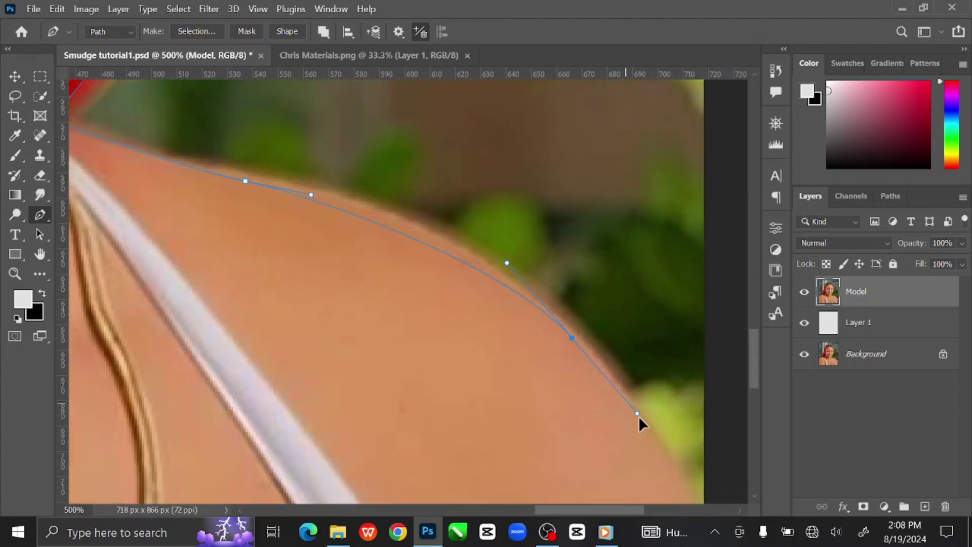
{"action": "scroll", "coordinate": [632, 397], "scroll_direction": "down", "scroll_amount": 5}
{"action": "scroll", "coordinate": [631, 397], "scroll_direction": "right", "scroll_amount": 2}
{"action": "left_click_drag", "start_coordinate": [630, 359], "coordinate": [707, 392]}
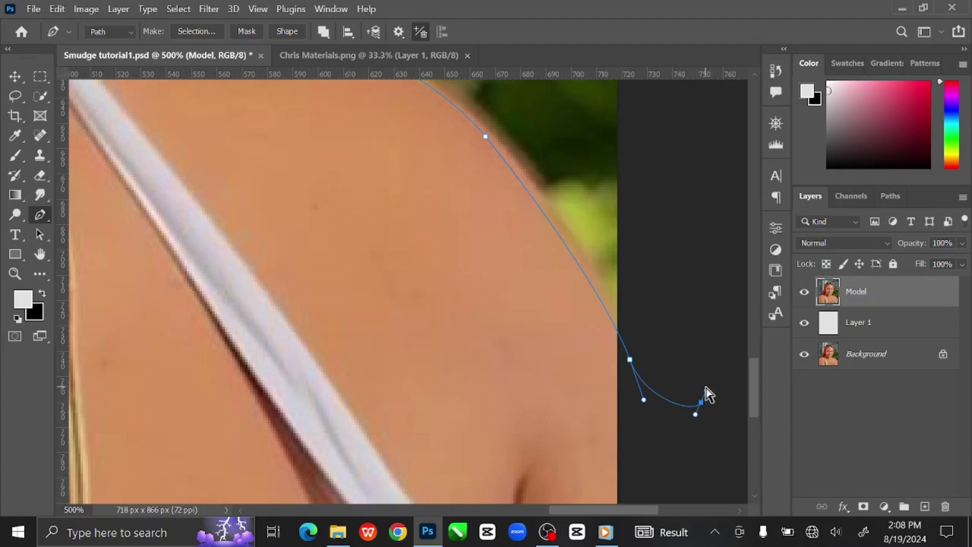
Loop the pen path outside the canvas around the top of the image and close it at its starting anchor
{"action": "key", "text": "ctrl+minus"}
{"action": "key", "text": "ctrl+minus"}
{"action": "key", "text": "ctrl+minus"}
{"action": "key", "text": "ctrl+minus"}
{"action": "key", "text": "ctrl+minus"}
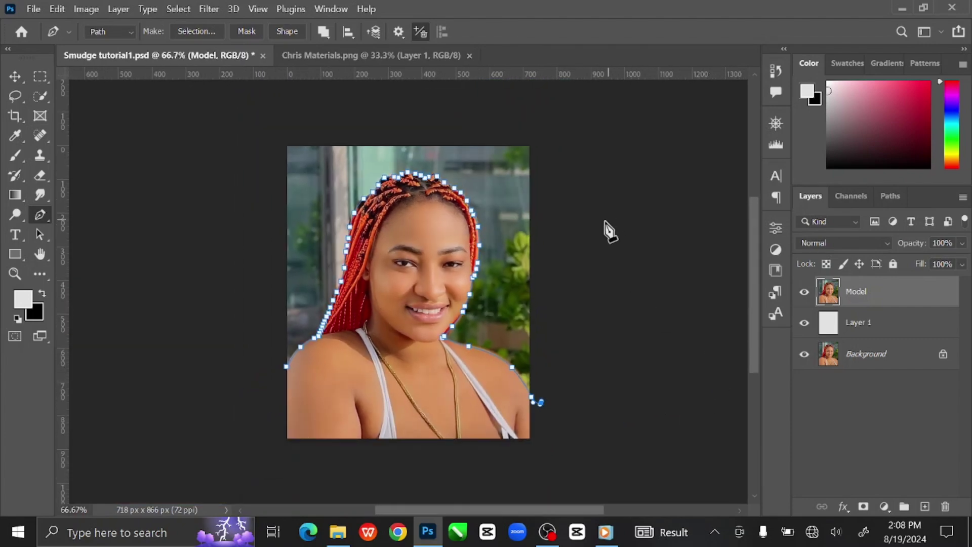
{"action": "left_click_drag", "start_coordinate": [588, 162], "coordinate": [573, 130]}
{"action": "left_click_drag", "start_coordinate": [509, 104], "coordinate": [450, 101]}
{"action": "left_click_drag", "start_coordinate": [278, 127], "coordinate": [258, 161]}
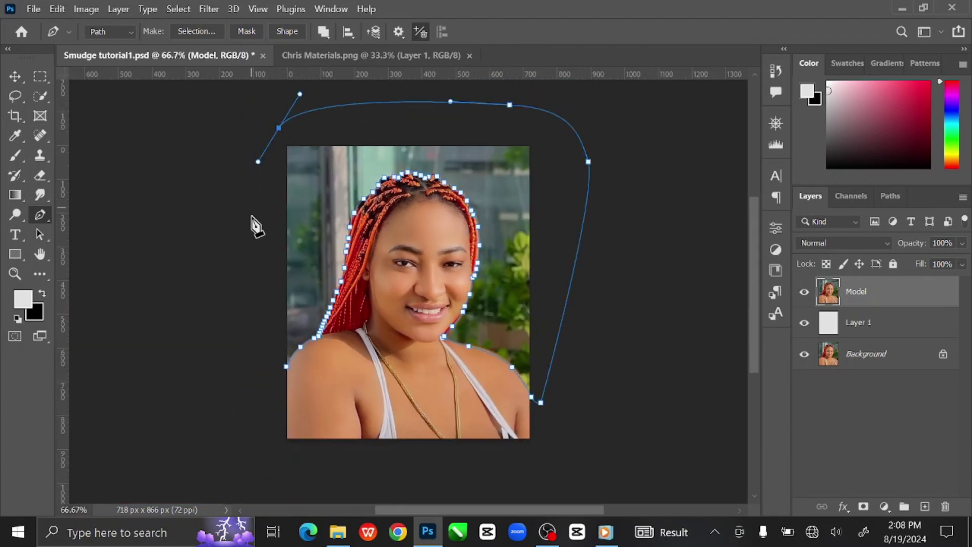
{"action": "left_click_drag", "start_coordinate": [250, 240], "coordinate": [284, 393]}
{"action": "left_click", "coordinate": [287, 366]}
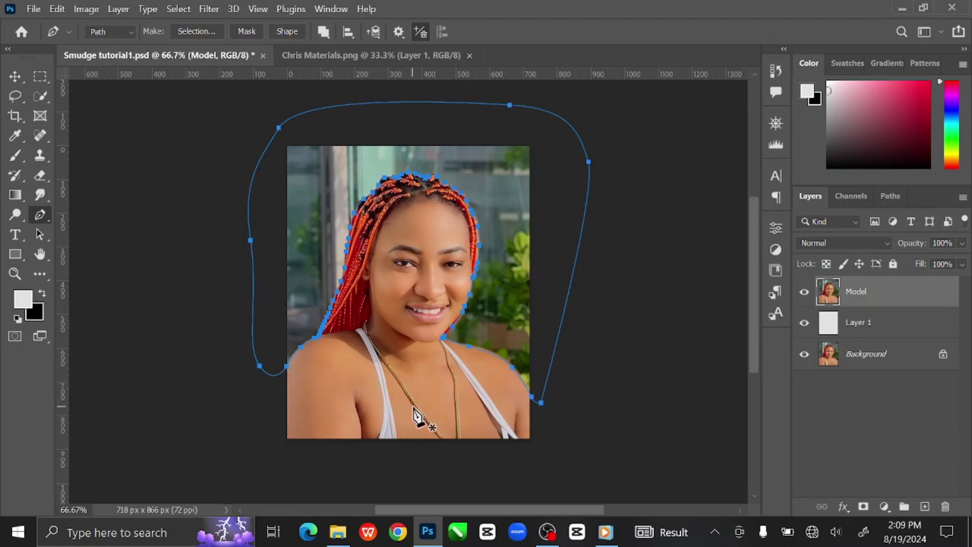
Convert the closed path into a selection and switch to the Quick Selection tool
{"action": "key", "text": "ctrl+Return"}
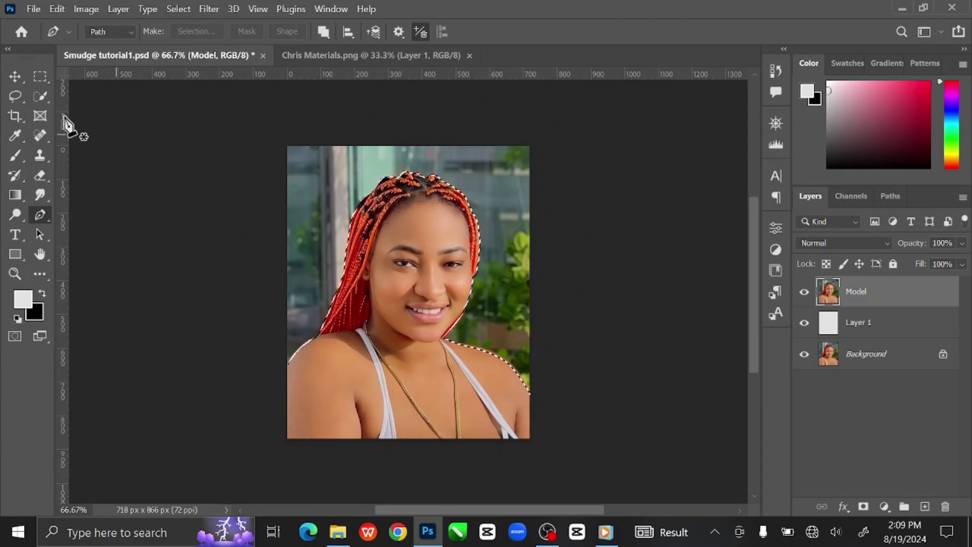
{"action": "left_click", "coordinate": [38, 96]}
{"action": "left_click", "coordinate": [90, 109]}
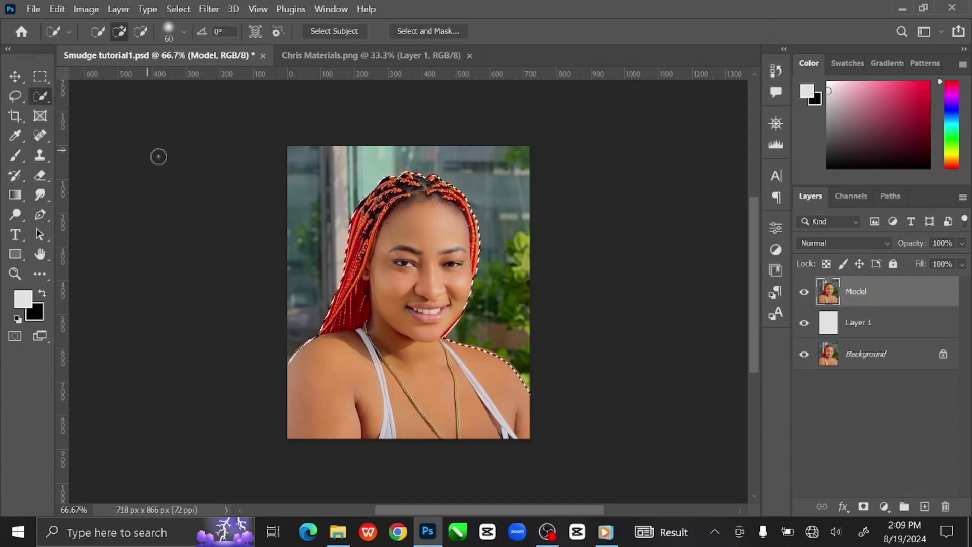
Feather the selection by 2 pixels and clear the photo background from the Model layer
{"action": "right_click", "coordinate": [436, 227]}
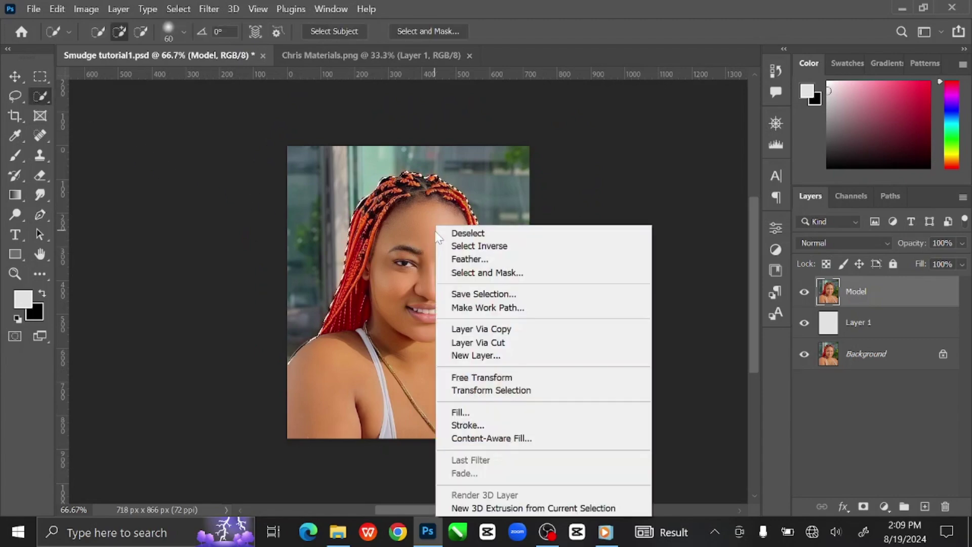
{"action": "left_click", "coordinate": [470, 259]}
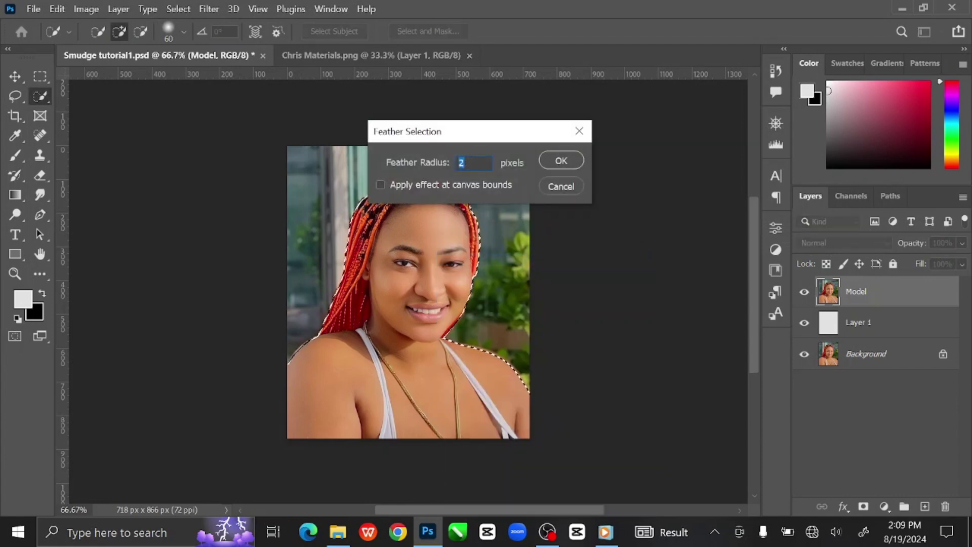
{"action": "left_click", "coordinate": [560, 161]}
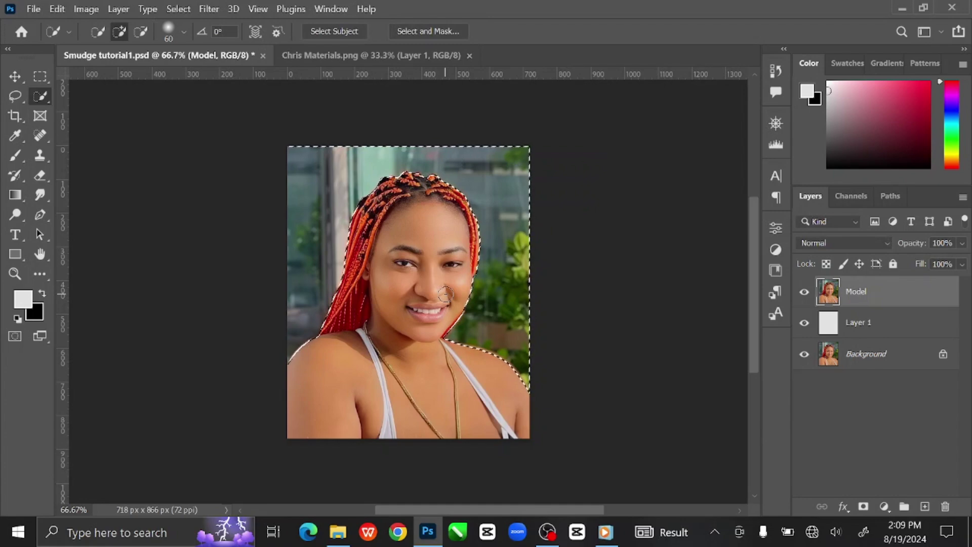
{"action": "key", "text": "Delete"}
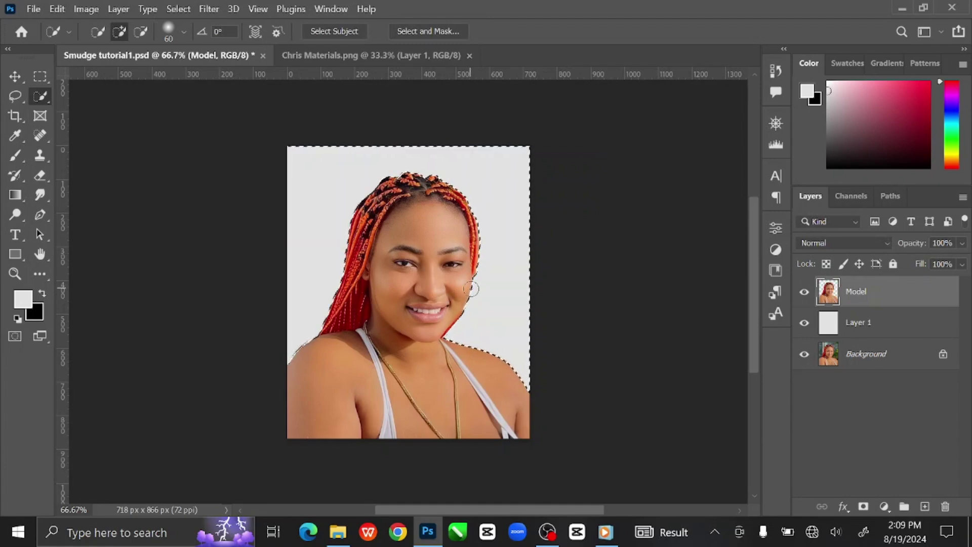
{"action": "key", "text": "ctrl+d"}
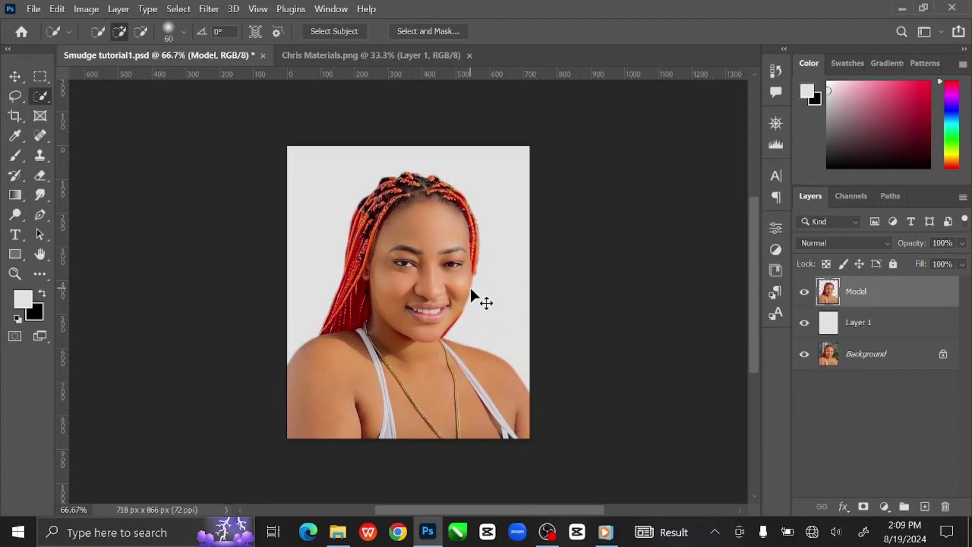
Start a pen path at the left shoulder and trace the hair's lower edge across to the necklace
{"action": "scroll", "coordinate": [471, 293], "scroll_direction": "up", "scroll_amount": 2}
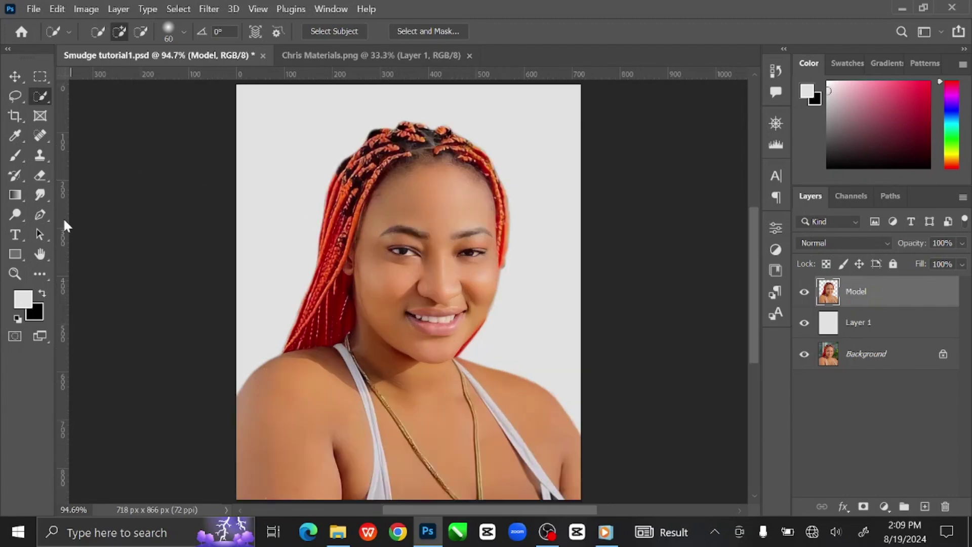
{"action": "left_click", "coordinate": [40, 215]}
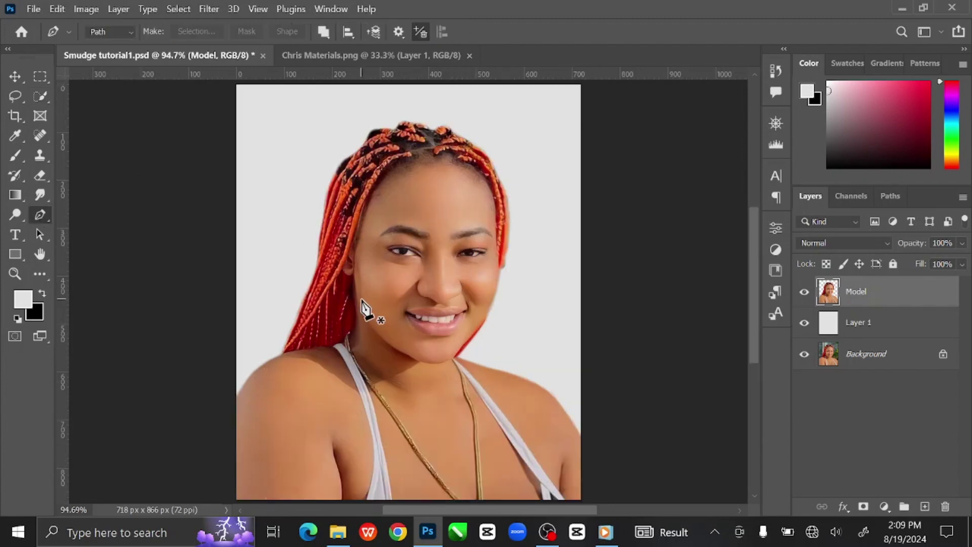
{"action": "scroll", "coordinate": [362, 305], "scroll_direction": "up", "scroll_amount": 5}
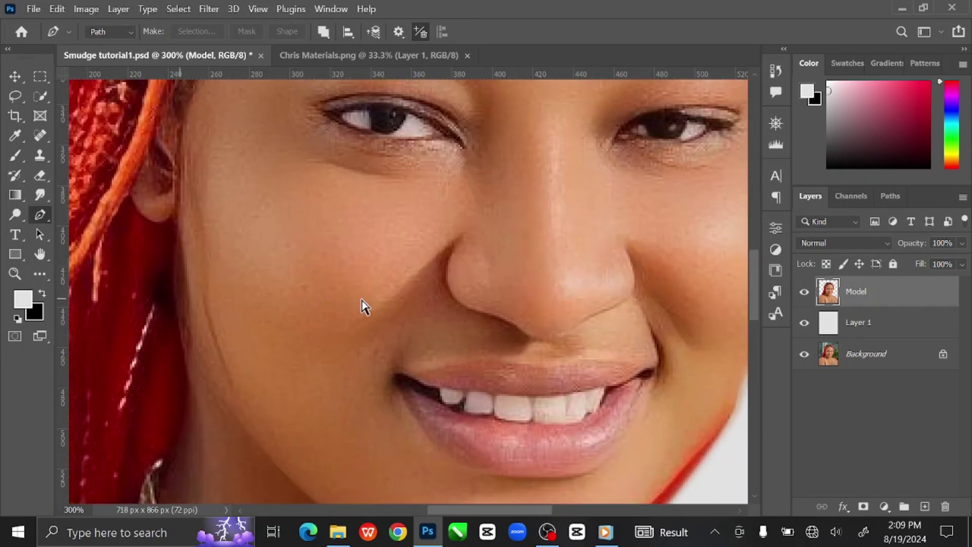
{"action": "left_click_drag", "start_coordinate": [361, 298], "coordinate": [538, 169]}
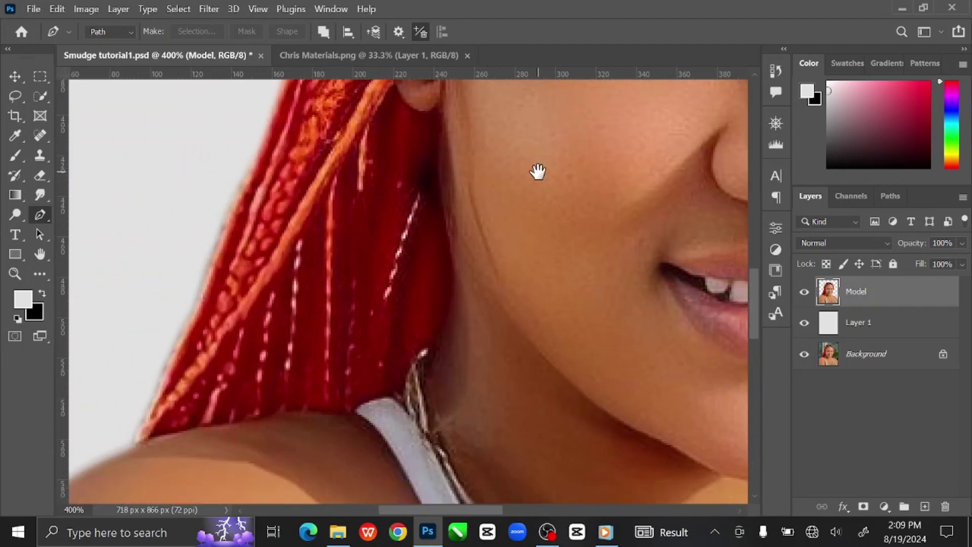
{"action": "left_click_drag", "start_coordinate": [498, 285], "coordinate": [536, 228]}
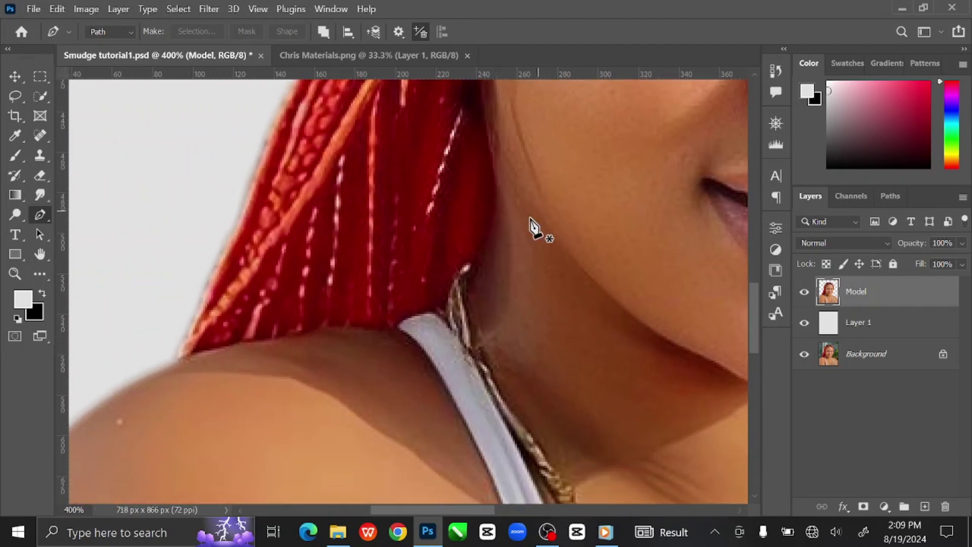
{"action": "left_click", "coordinate": [148, 367]}
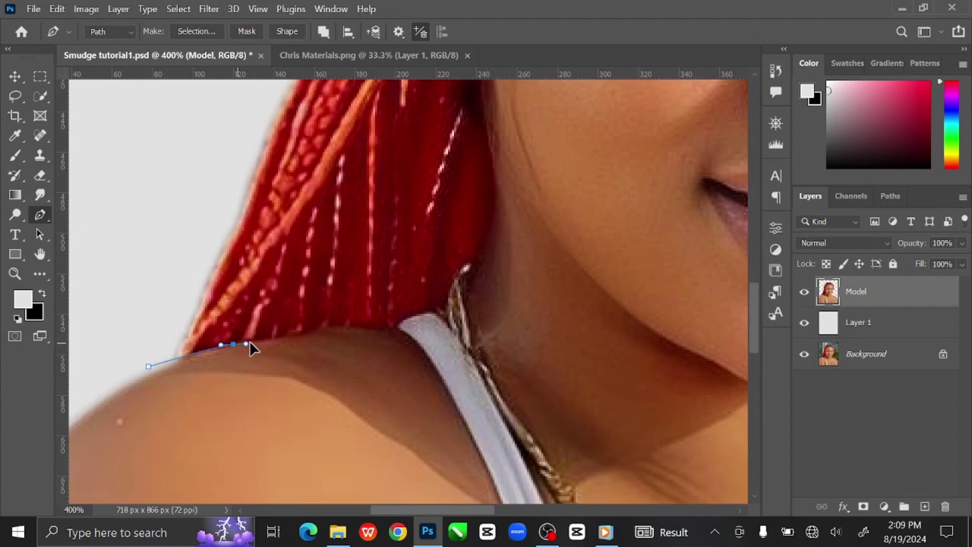
{"action": "left_click_drag", "start_coordinate": [250, 341], "coordinate": [254, 339]}
{"action": "left_click", "coordinate": [345, 328]}
{"action": "left_click", "coordinate": [399, 328]}
{"action": "key", "text": "ctrl+plus"}
{"action": "left_click", "coordinate": [460, 294]}
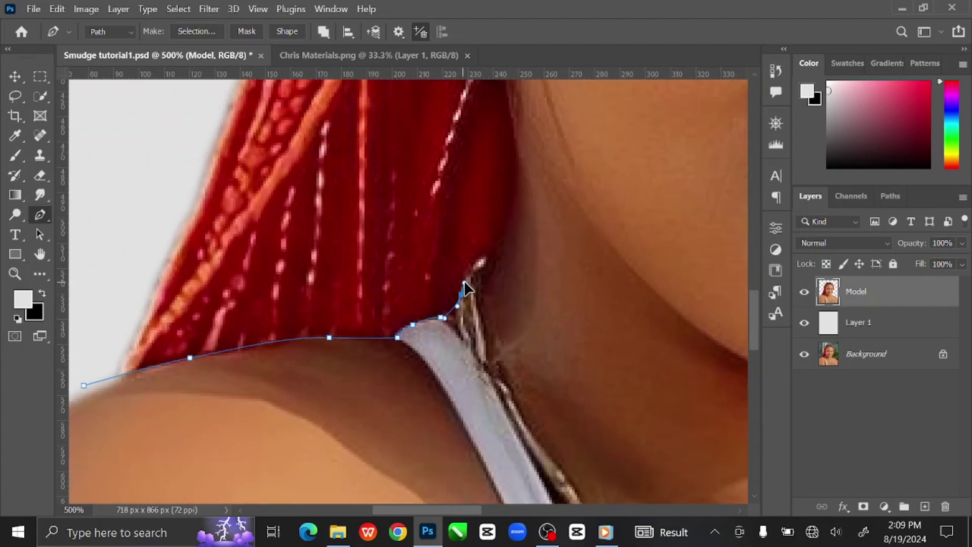
Continue the pen path up the neck where it meets the red hair and around the left ear
{"action": "left_click_drag", "start_coordinate": [479, 258], "coordinate": [475, 382]}
{"action": "left_click_drag", "start_coordinate": [491, 328], "coordinate": [464, 336]}
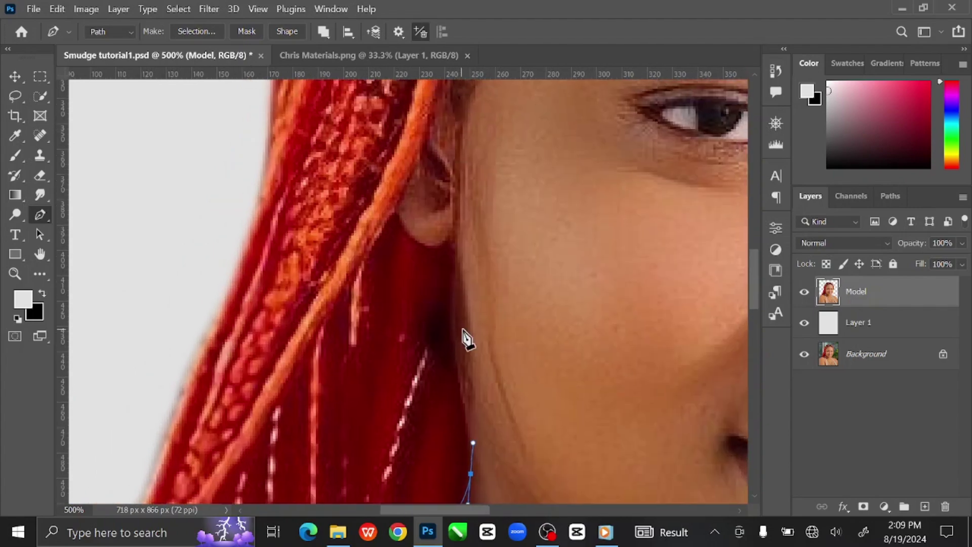
{"action": "left_click_drag", "start_coordinate": [459, 261], "coordinate": [378, 402]}
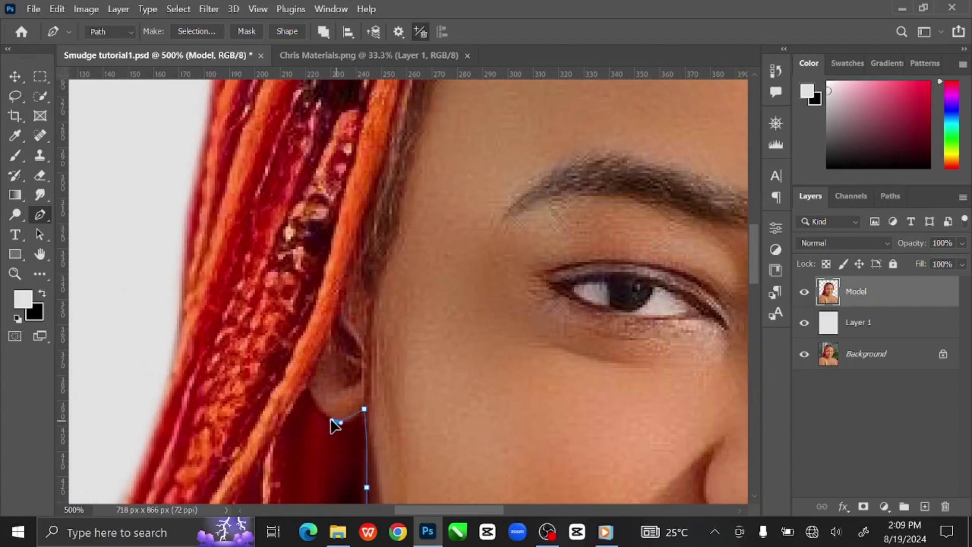
{"action": "mouse_move", "coordinate": [317, 400]}
{"action": "left_mouse_down"}
{"action": "mouse_move", "coordinate": [321, 350]}
{"action": "mouse_move", "coordinate": [326, 413]}
{"action": "left_mouse_up"}
{"action": "left_click", "coordinate": [331, 383]}
{"action": "left_click", "coordinate": [344, 371]}
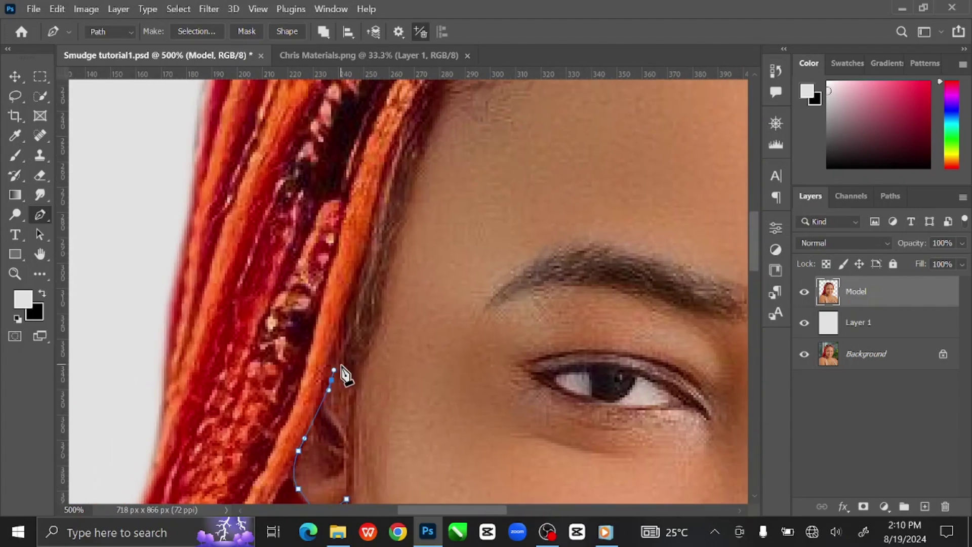
Curve the pen path up the left temple and along the hairline across the forehead
{"action": "left_click", "coordinate": [360, 394]}
{"action": "left_click_drag", "start_coordinate": [393, 339], "coordinate": [369, 399]}
{"action": "left_click_drag", "start_coordinate": [386, 259], "coordinate": [267, 456]}
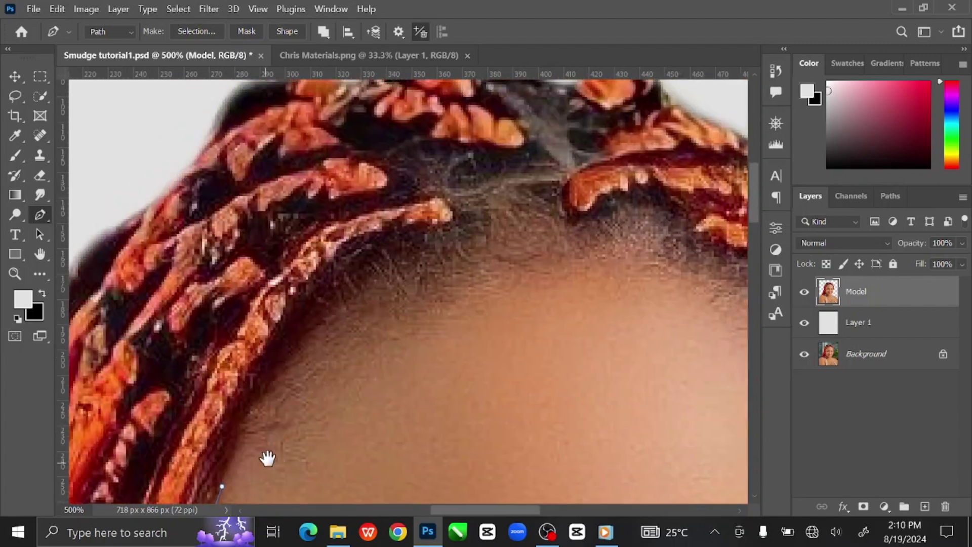
{"action": "left_click_drag", "start_coordinate": [336, 339], "coordinate": [342, 335]}
{"action": "left_click_drag", "start_coordinate": [423, 307], "coordinate": [233, 321]}
{"action": "left_click_drag", "start_coordinate": [477, 299], "coordinate": [437, 245]}
{"action": "left_click_drag", "start_coordinate": [511, 338], "coordinate": [515, 354]}
Extend the pen path down the inner edge of the right braids to their tip beside the cheek
{"action": "scroll", "coordinate": [527, 387], "scroll_direction": "down", "scroll_amount": 3}
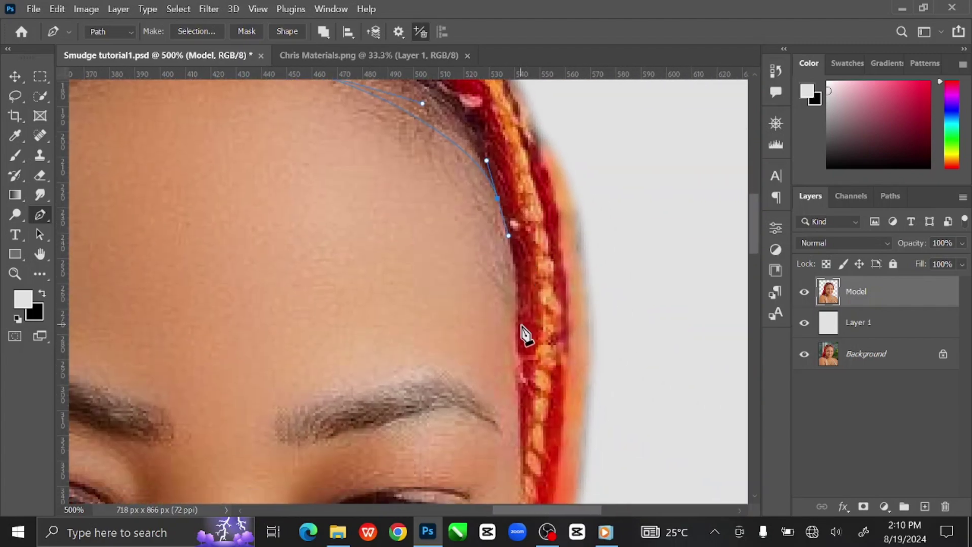
{"action": "scroll", "coordinate": [516, 400], "scroll_direction": "down", "scroll_amount": 5}
{"action": "left_click", "coordinate": [518, 317]}
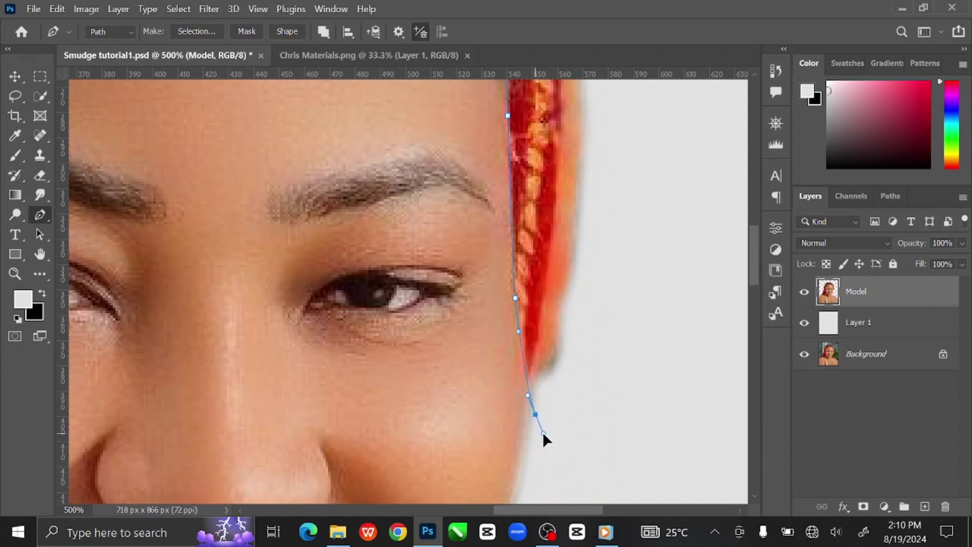
Loop the pen path around the outside of the hair and close it at its starting anchor on the left shoulder
{"action": "left_click_drag", "start_coordinate": [624, 442], "coordinate": [659, 380]}
{"action": "key", "text": "ctrl+minus"}
{"action": "key", "text": "ctrl+minus"}
{"action": "key", "text": "ctrl+minus"}
{"action": "key", "text": "ctrl+minus"}
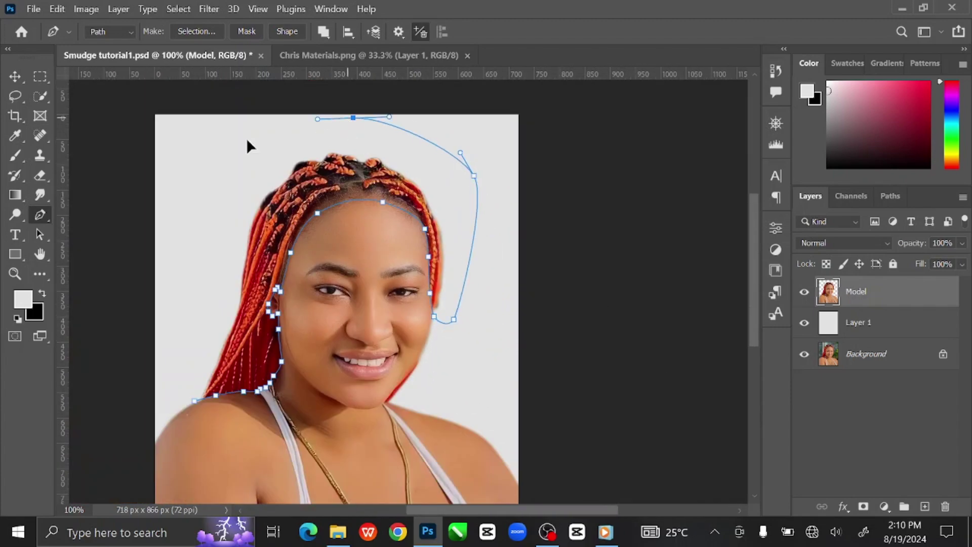
{"action": "left_click", "coordinate": [205, 221]}
{"action": "left_click", "coordinate": [190, 308]}
{"action": "left_click", "coordinate": [195, 401]}
Draw a second closed pen path around the thin strip of red hair beside the right jaw
{"action": "key", "text": "ctrl+plus"}
{"action": "key", "text": "ctrl+plus"}
{"action": "key", "text": "ctrl+plus"}
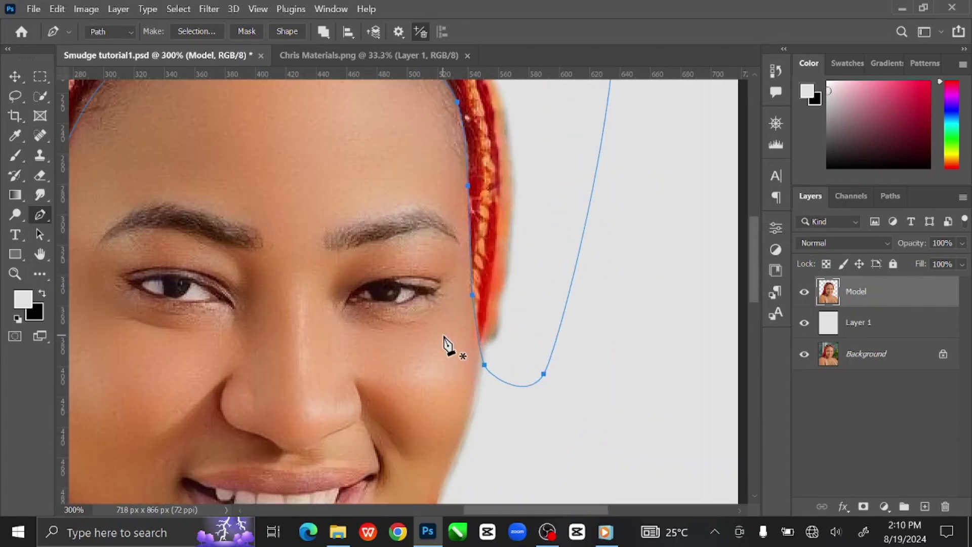
{"action": "scroll", "coordinate": [462, 245], "scroll_direction": "down", "scroll_amount": 5}
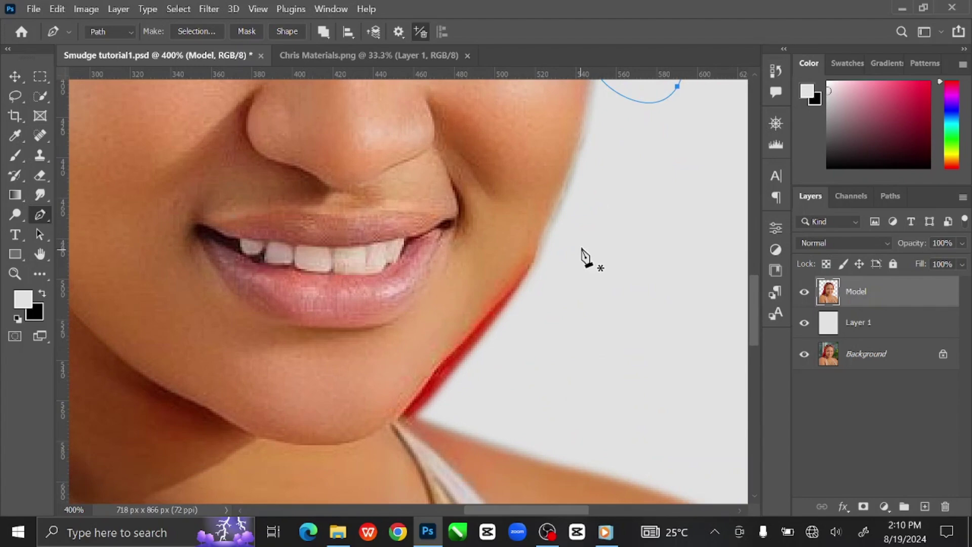
{"action": "left_click", "coordinate": [577, 194]}
{"action": "left_click_drag", "start_coordinate": [504, 289], "coordinate": [485, 311]}
{"action": "left_click", "coordinate": [398, 418]}
{"action": "left_click_drag", "start_coordinate": [599, 356], "coordinate": [614, 339]}
{"action": "left_click", "coordinate": [631, 219]}
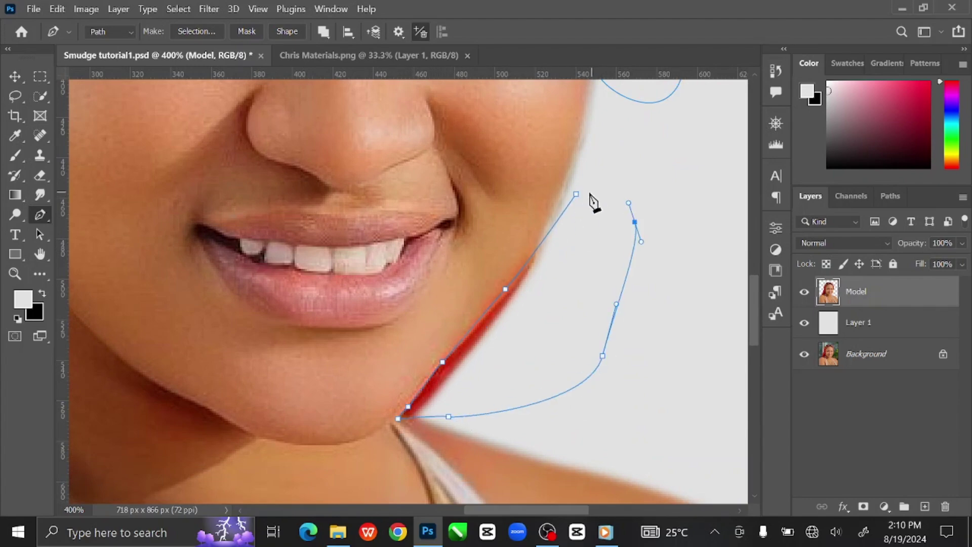
{"action": "left_click", "coordinate": [577, 194]}
Convert both paths into a selection, copy the hair onto a new layer, and check it with the Model layer hidden
{"action": "key", "text": "ctrl+0"}
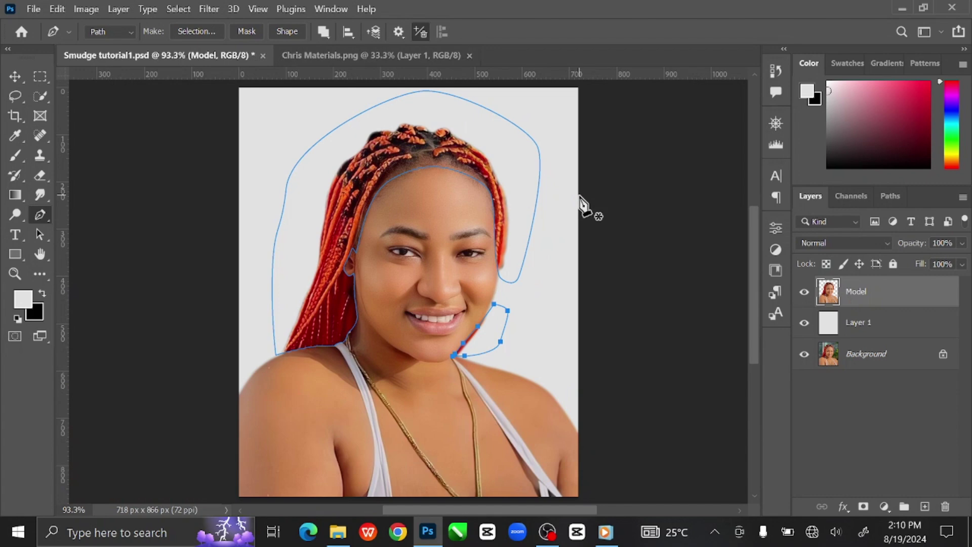
{"action": "key", "text": "ctrl+Return"}
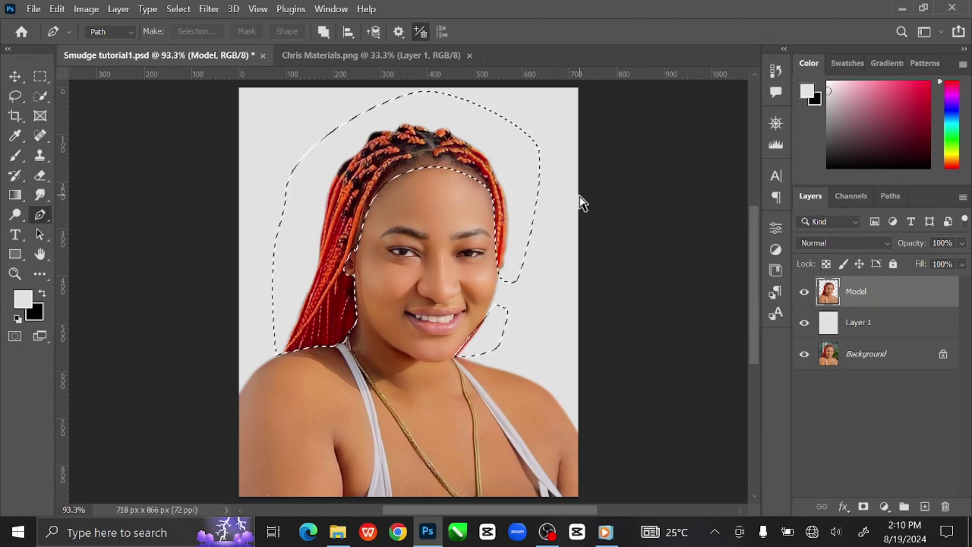
{"action": "key", "text": "ctrl+j"}
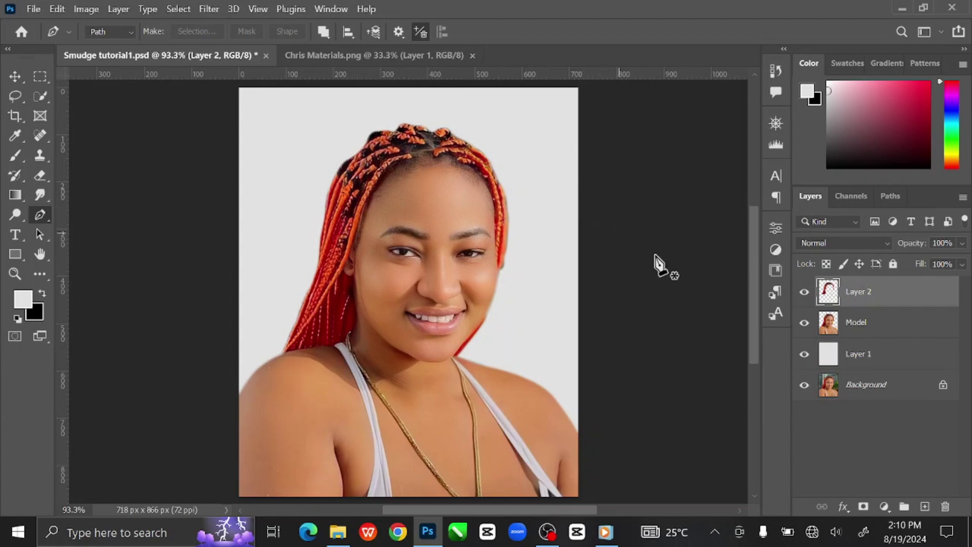
{"action": "left_click", "coordinate": [805, 322]}
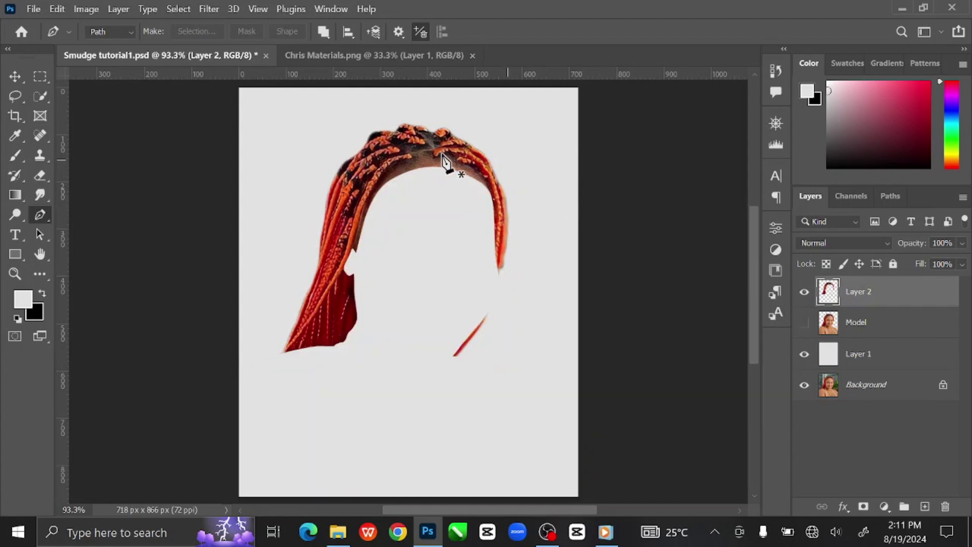
{"action": "left_click", "coordinate": [804, 322]}
Rename the copied hair layer as Hair
{"action": "double_click", "coordinate": [859, 293]}
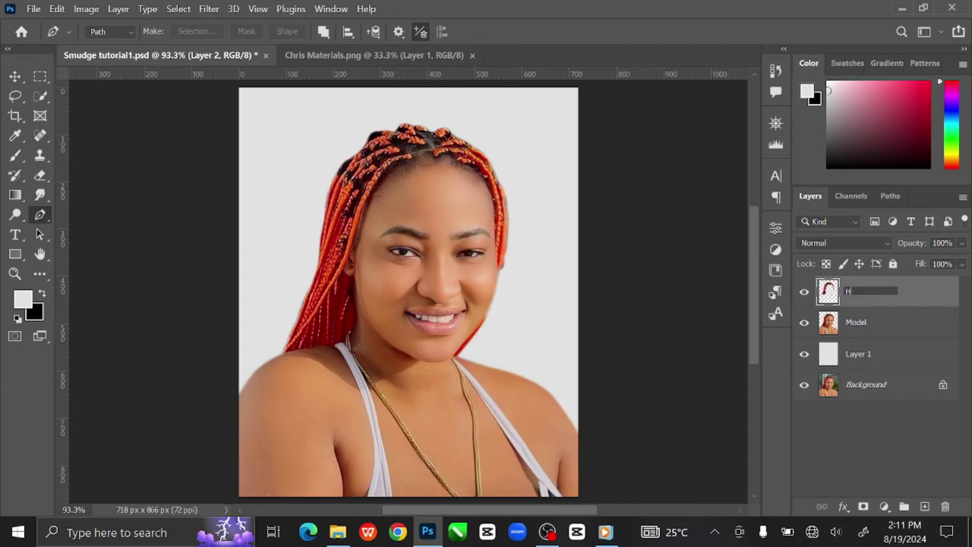
{"action": "type", "text": "Hair"}
{"action": "key", "text": "Return"}
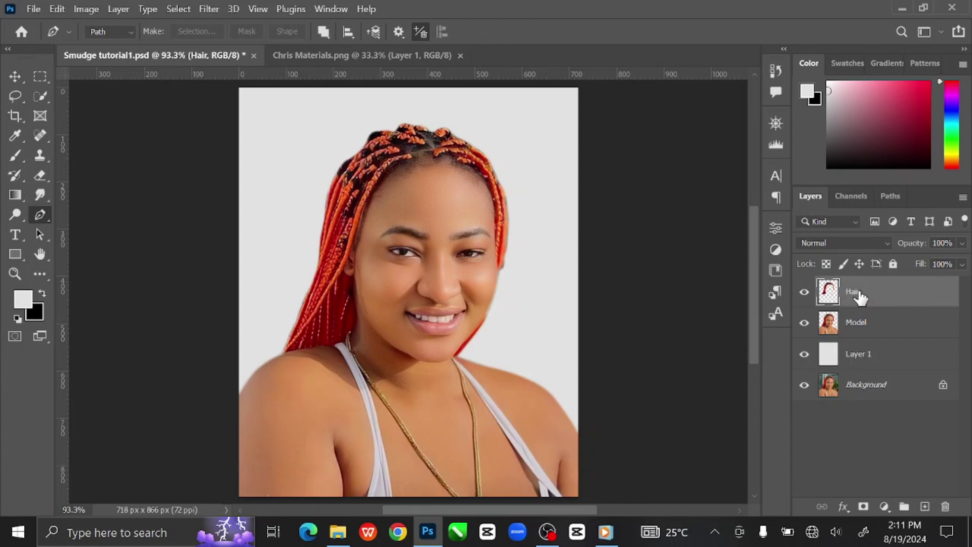
On the Model layer, start a pen path at the left strap and trace the outer edge of the gold necklace's upper part
{"action": "left_click", "coordinate": [880, 322]}
{"action": "scroll", "coordinate": [521, 354], "scroll_direction": "up", "scroll_amount": 5}
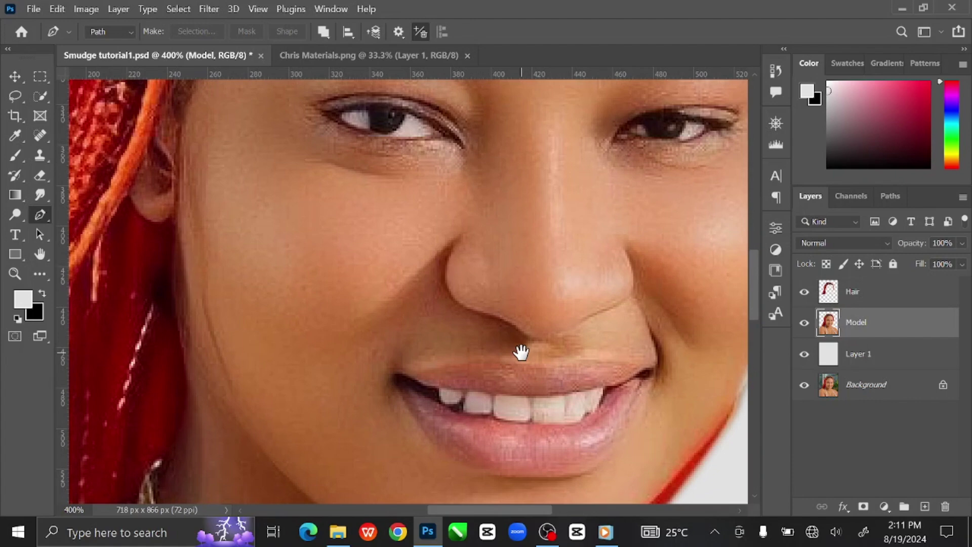
{"action": "left_click_drag", "start_coordinate": [521, 353], "coordinate": [639, 258]}
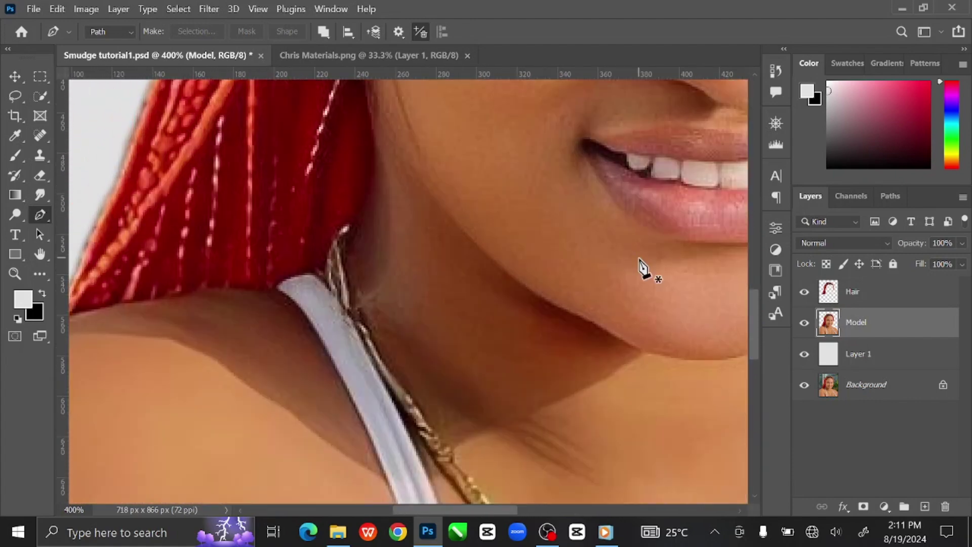
{"action": "key", "text": "ctrl+plus"}
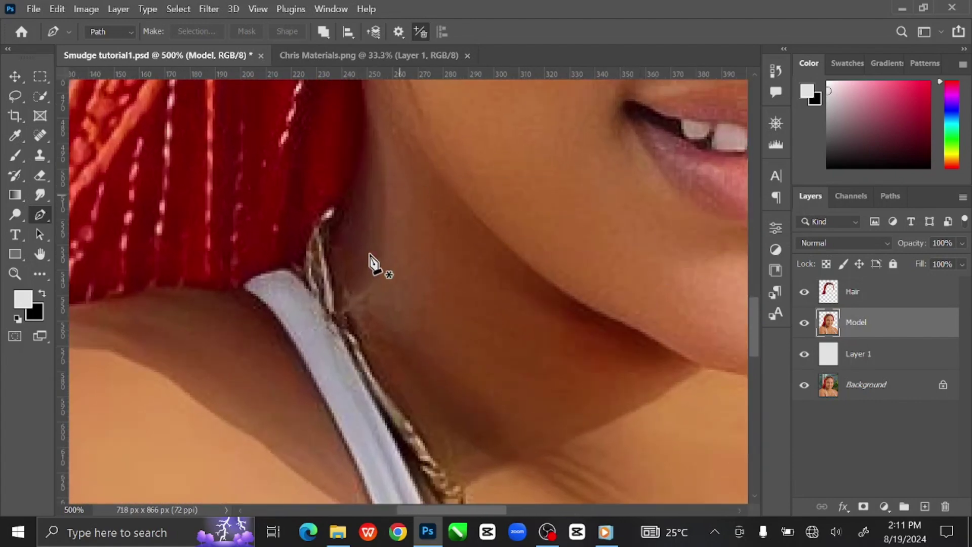
{"action": "left_click", "coordinate": [286, 253]}
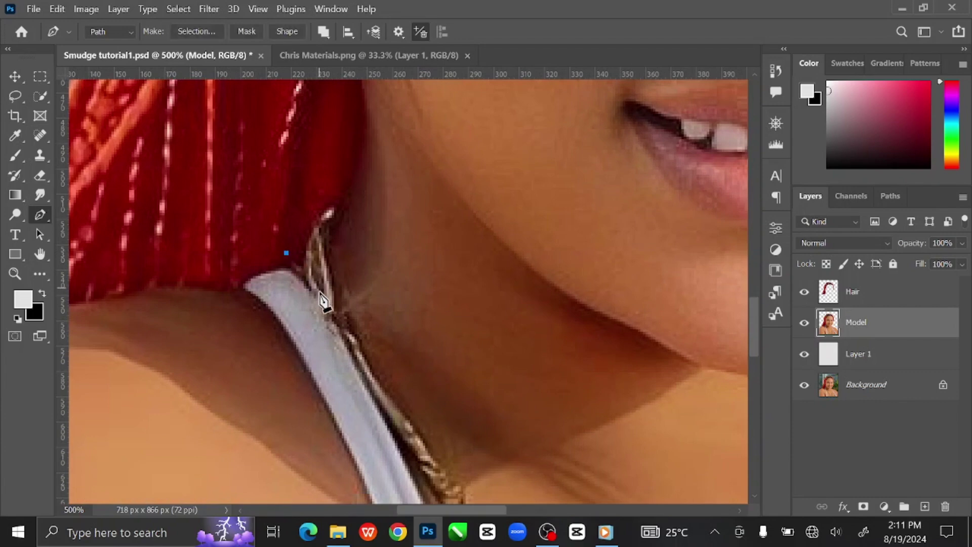
{"action": "left_click", "coordinate": [315, 293]}
{"action": "left_click", "coordinate": [354, 348]}
{"action": "left_click", "coordinate": [394, 423]}
Continue the pen path down the left necklace strand's outer edge and turn it around just below the canvas
{"action": "left_click_drag", "start_coordinate": [421, 452], "coordinate": [329, 264]}
{"action": "left_click_drag", "start_coordinate": [388, 363], "coordinate": [436, 347]}
{"action": "left_click", "coordinate": [437, 347]}
{"action": "left_click", "coordinate": [482, 430]}
{"action": "left_click_drag", "start_coordinate": [530, 486], "coordinate": [445, 388]}
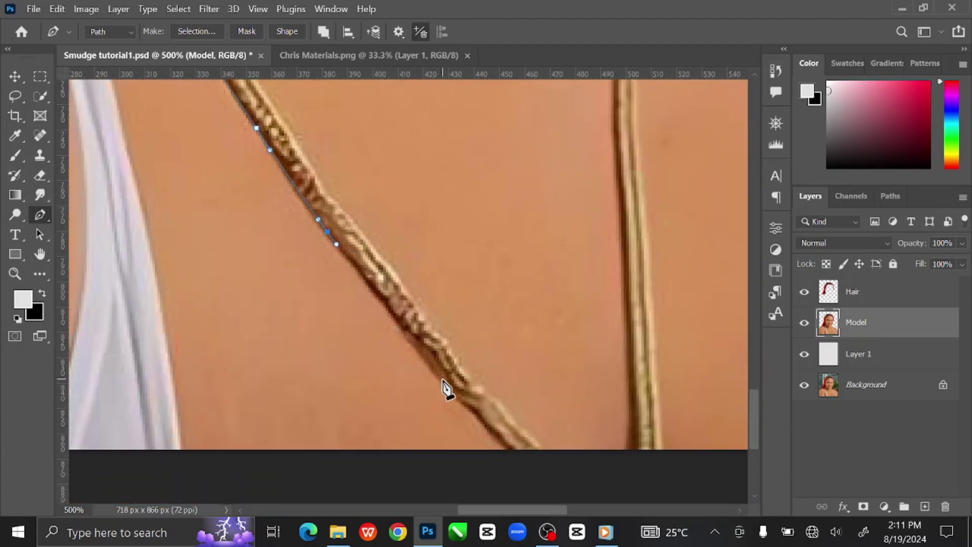
{"action": "scroll", "coordinate": [523, 461], "scroll_direction": "right", "scroll_amount": 3}
{"action": "scroll", "coordinate": [501, 336], "scroll_direction": "down", "scroll_amount": 1}
{"action": "left_click_drag", "start_coordinate": [435, 435], "coordinate": [482, 449]}
{"action": "left_click", "coordinate": [473, 434]}
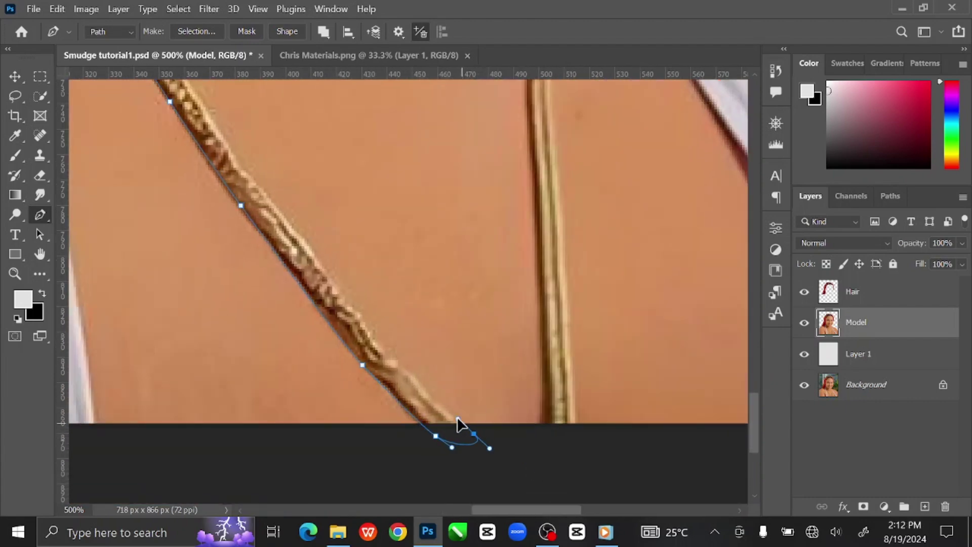
Continue the pen path from below the canvas back up the inner edge of the left necklace strand
{"action": "left_click", "coordinate": [456, 416]}
{"action": "left_click", "coordinate": [362, 317]}
{"action": "scroll", "coordinate": [284, 304], "scroll_direction": "up", "scroll_amount": 3}
{"action": "left_click", "coordinate": [302, 403]}
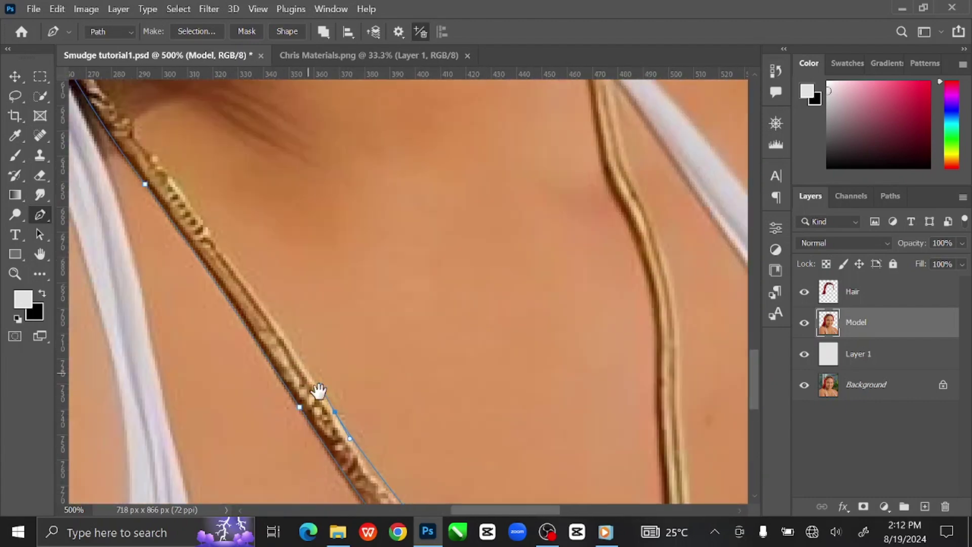
{"action": "scroll", "coordinate": [314, 390], "scroll_direction": "left", "scroll_amount": 2}
{"action": "left_click", "coordinate": [241, 284]}
{"action": "scroll", "coordinate": [238, 304], "scroll_direction": "up", "scroll_amount": 2}
{"action": "scroll", "coordinate": [255, 349], "scroll_direction": "left", "scroll_amount": 1}
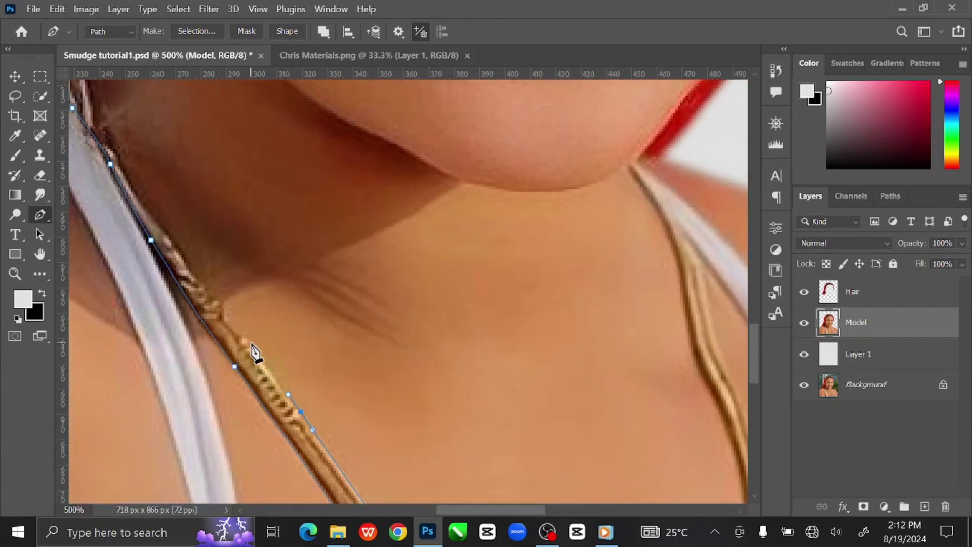
Trace the necklace's inner edge up to its tip beside the hair and close the left strand's path
{"action": "left_click", "coordinate": [181, 249]}
{"action": "left_click_drag", "start_coordinate": [139, 195], "coordinate": [132, 184]}
{"action": "scroll", "coordinate": [131, 183], "scroll_direction": "up", "scroll_amount": 2}
{"action": "scroll", "coordinate": [132, 184], "scroll_direction": "left", "scroll_amount": 1}
{"action": "left_click", "coordinate": [150, 219]}
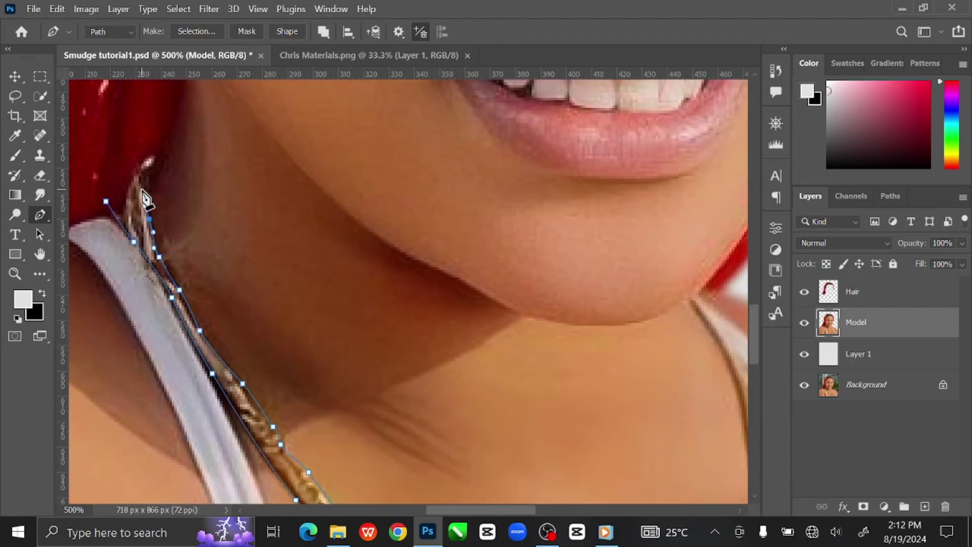
{"action": "left_click", "coordinate": [141, 188]}
{"action": "left_click_drag", "start_coordinate": [146, 163], "coordinate": [153, 151]}
Start a second pen path on the right necklace strand and trace its inner edge down, turning around just below the canvas
{"action": "left_click_drag", "start_coordinate": [719, 382], "coordinate": [488, 293]}
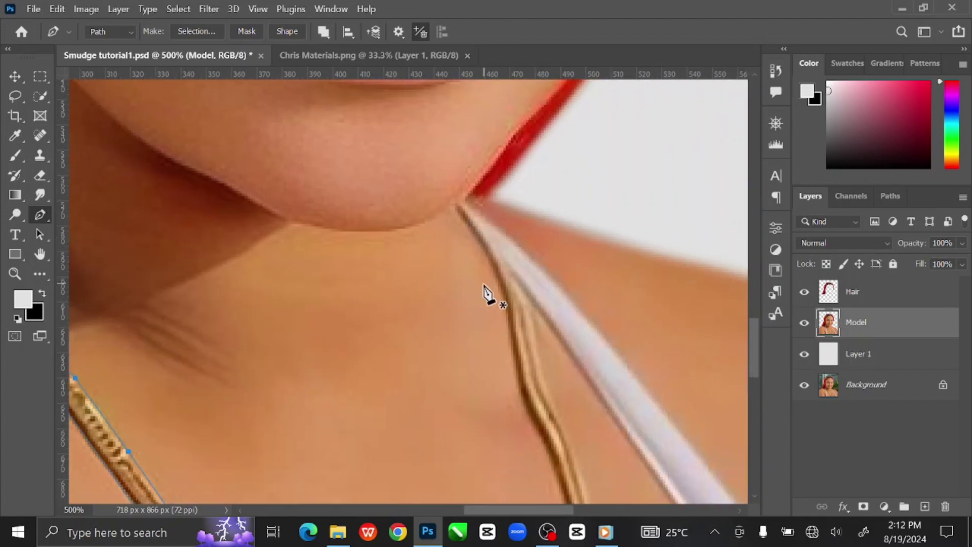
{"action": "left_click_drag", "start_coordinate": [540, 436], "coordinate": [512, 310]}
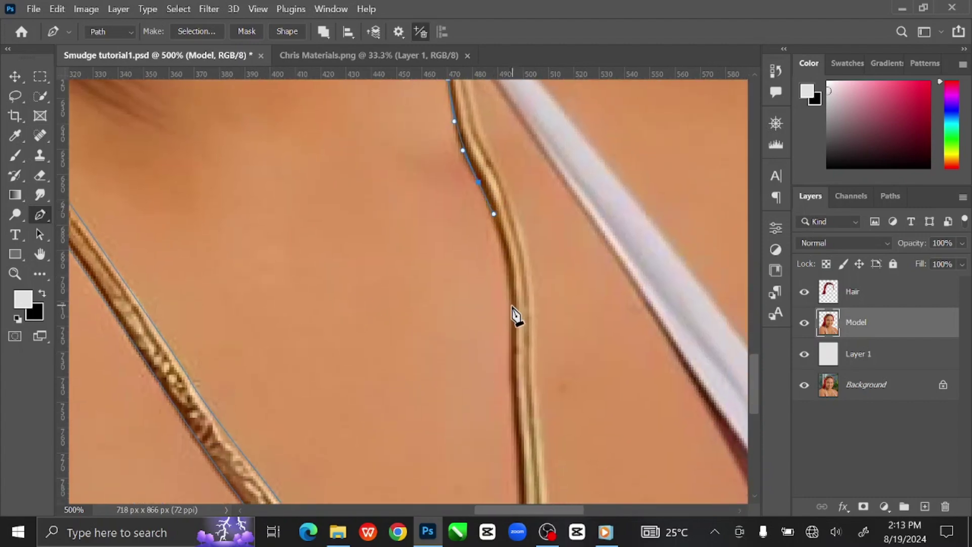
{"action": "left_click_drag", "start_coordinate": [521, 450], "coordinate": [512, 238]}
{"action": "left_click", "coordinate": [521, 402]}
{"action": "left_click", "coordinate": [528, 483]}
{"action": "left_click_drag", "start_coordinate": [556, 496], "coordinate": [557, 484]}
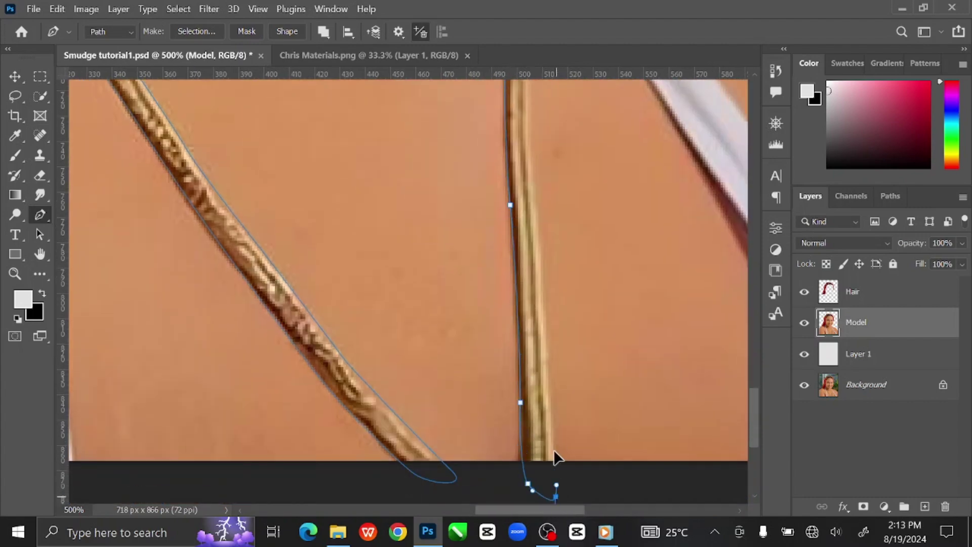
Trace the right necklace strand's outer edge back up to the shirt strap and close the path
{"action": "left_click_drag", "start_coordinate": [551, 420], "coordinate": [549, 401]}
{"action": "left_click_drag", "start_coordinate": [524, 83], "coordinate": [520, 468]}
{"action": "left_click_drag", "start_coordinate": [500, 323], "coordinate": [477, 276]}
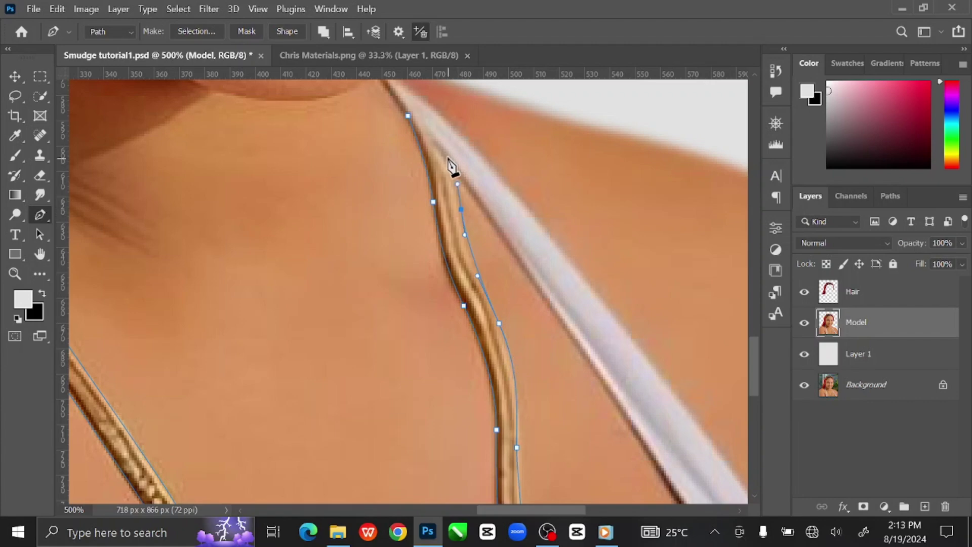
{"action": "left_click", "coordinate": [425, 131]}
Convert both necklace paths into a selection, copy it onto a new layer, and check it with the Model and Hair layers hidden
{"action": "key", "text": "ctrl+minus"}
{"action": "key", "text": "ctrl+minus"}
{"action": "key", "text": "ctrl+minus"}
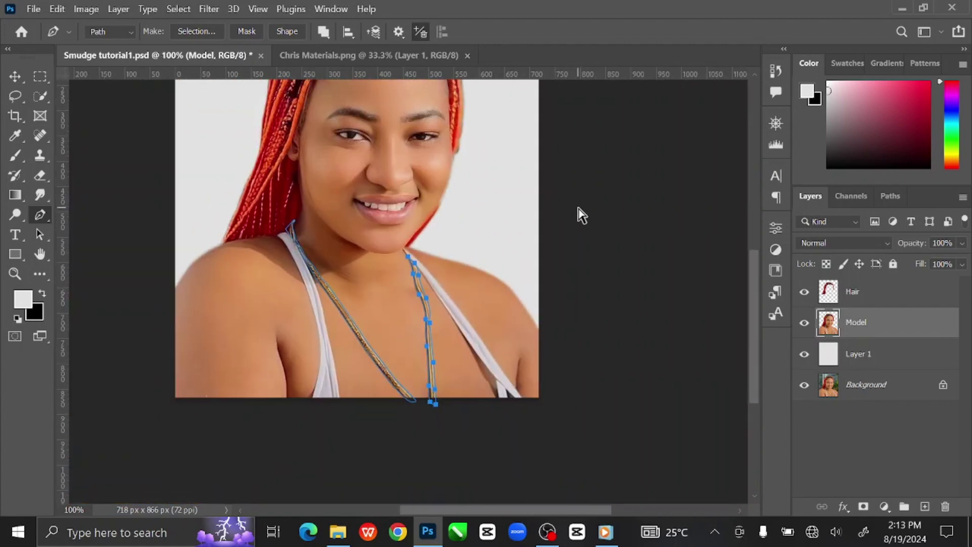
{"action": "key", "text": "ctrl+Return"}
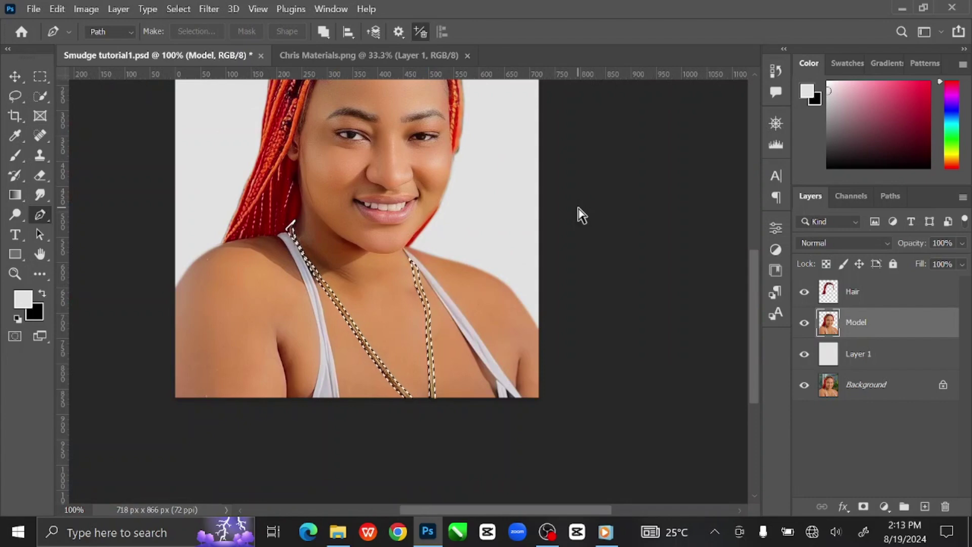
{"action": "key", "text": "ctrl+j"}
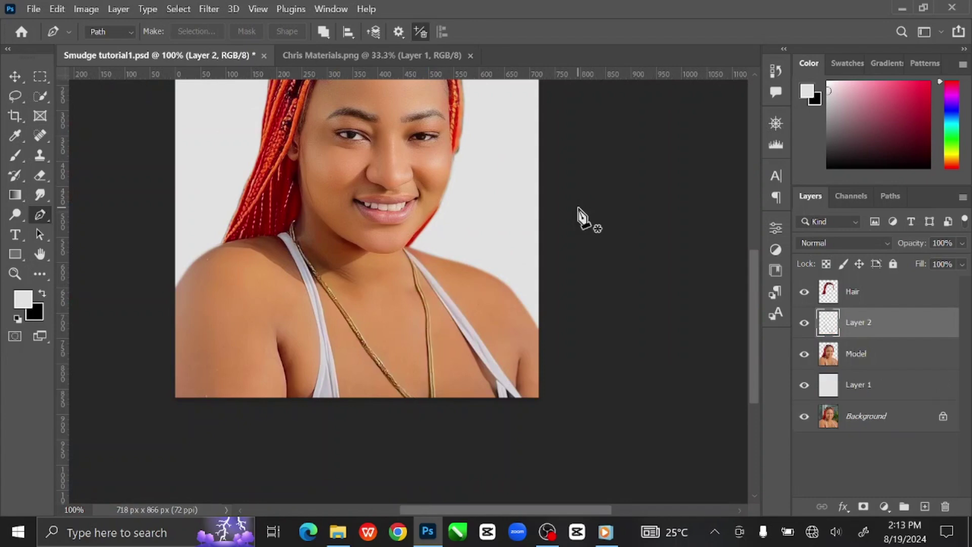
{"action": "left_click", "coordinate": [804, 353]}
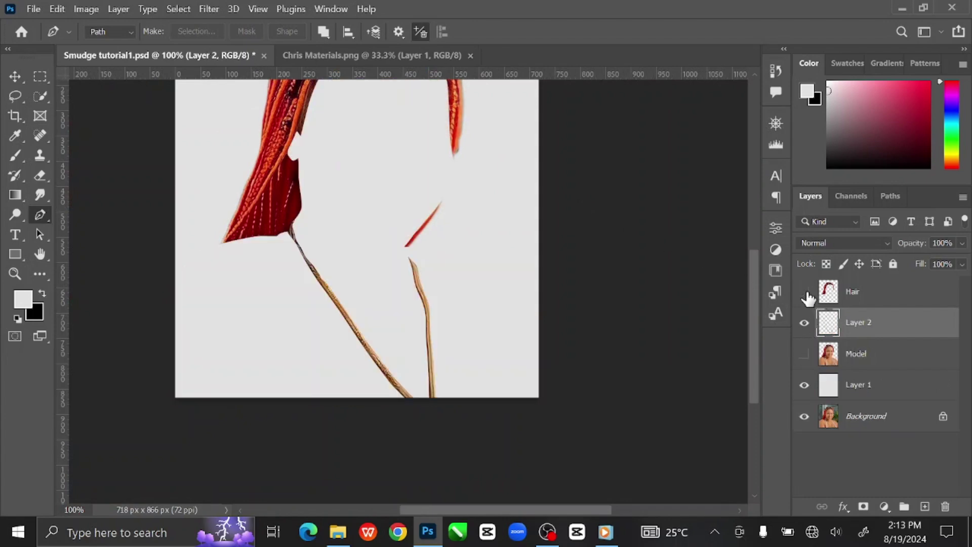
{"action": "left_click", "coordinate": [805, 292]}
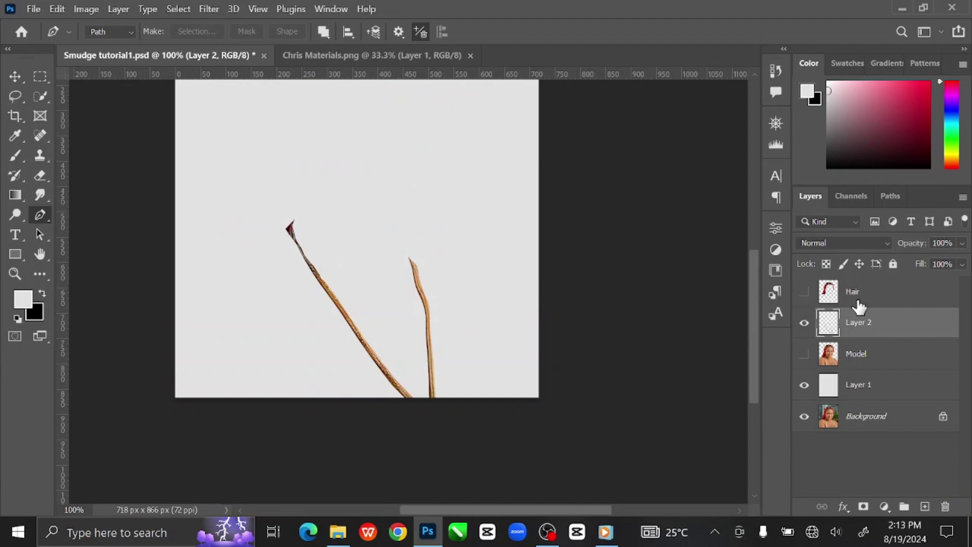
Load the Hair layer's outline to clear its overlap from the necklace layer, deselect, and show the Hair and Model layers again
{"action": "left_click_drag", "start_coordinate": [859, 306], "coordinate": [837, 300]}
{"action": "left_click", "coordinate": [830, 295], "text": "ctrl"}
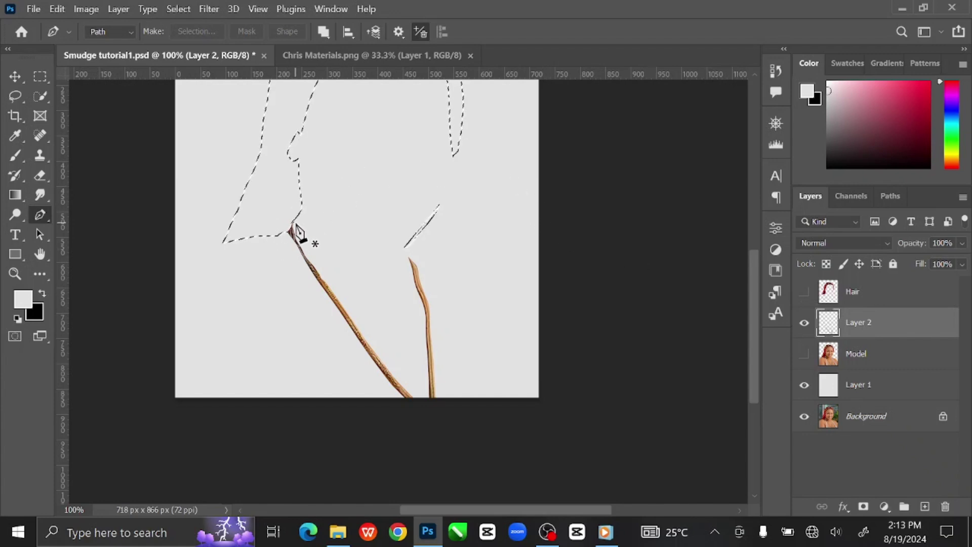
{"action": "key", "text": "ctrl+d"}
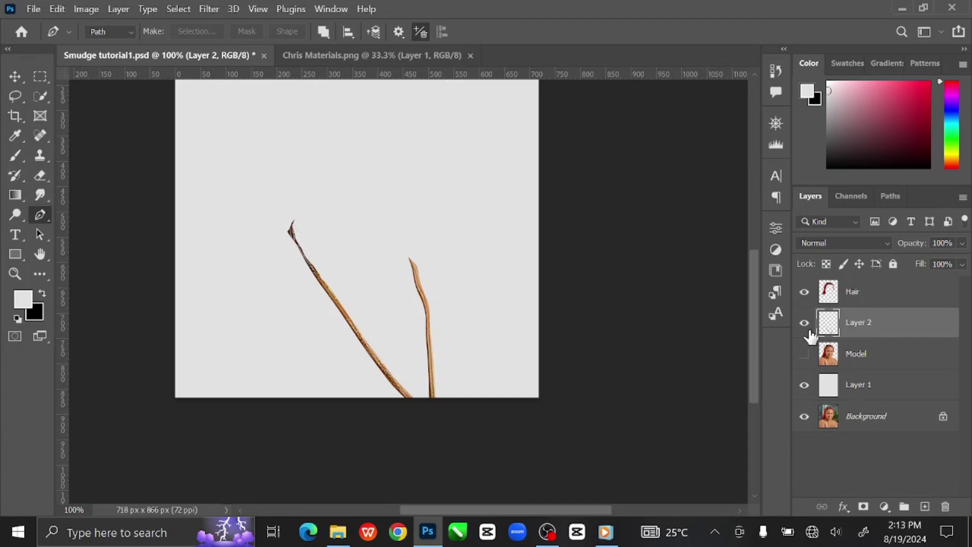
{"action": "left_click", "coordinate": [804, 354]}
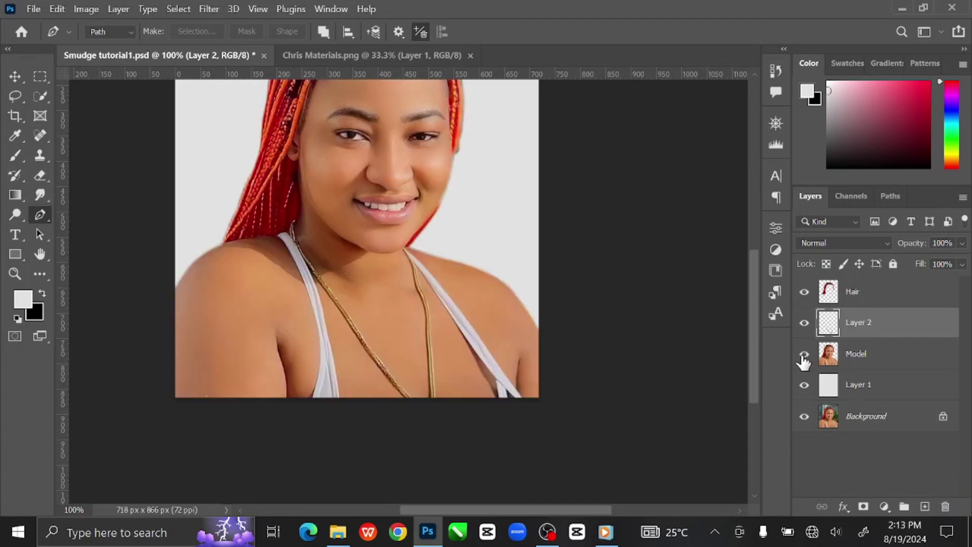
On the Model layer, start a pen path above the left shirt strap and trace its outer edge down past the canvas bottom
{"action": "left_click", "coordinate": [896, 359]}
{"action": "scroll", "coordinate": [433, 326], "scroll_direction": "up", "scroll_amount": 3}
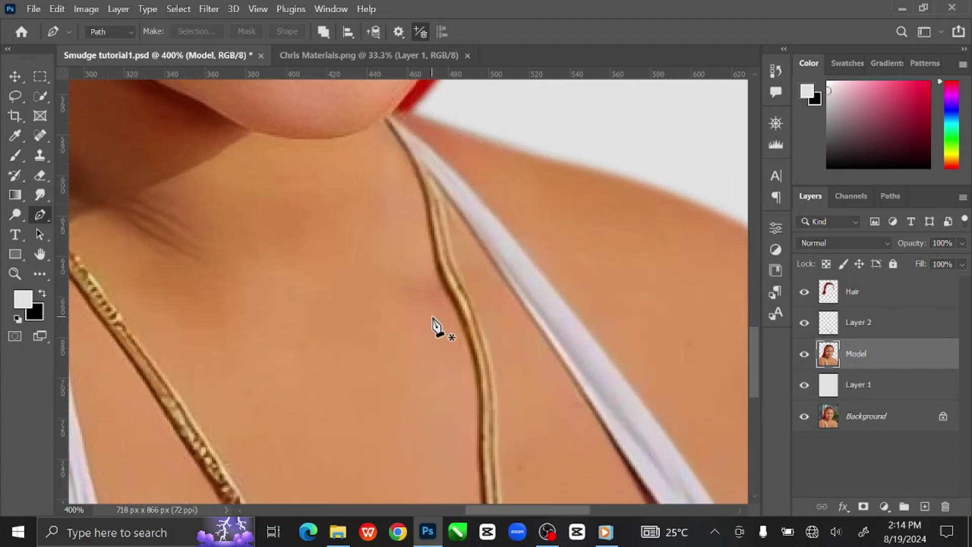
{"action": "scroll", "coordinate": [647, 344], "scroll_direction": "up", "scroll_amount": 5}
{"action": "scroll", "coordinate": [397, 278], "scroll_direction": "left", "scroll_amount": 8}
{"action": "left_click", "coordinate": [293, 219]}
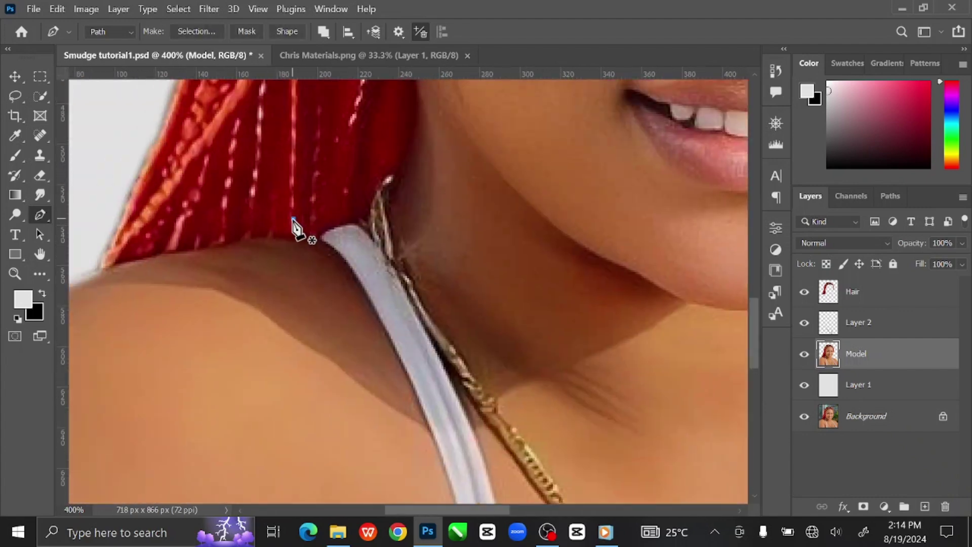
{"action": "left_click_drag", "start_coordinate": [354, 274], "coordinate": [366, 297]}
{"action": "left_click_drag", "start_coordinate": [423, 413], "coordinate": [437, 450]}
{"action": "scroll", "coordinate": [430, 349], "scroll_direction": "down", "scroll_amount": 5}
{"action": "scroll", "coordinate": [431, 350], "scroll_direction": "right", "scroll_amount": 1}
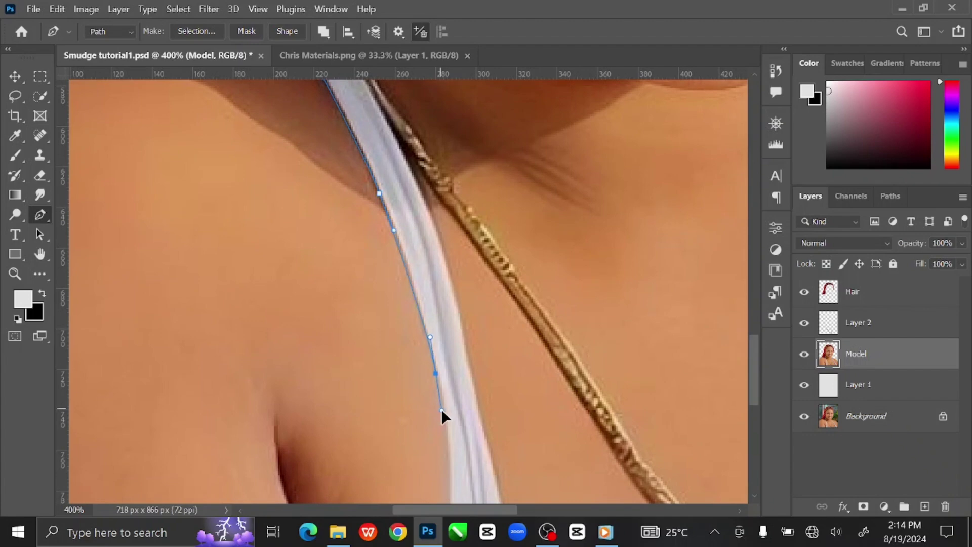
{"action": "scroll", "coordinate": [441, 409], "scroll_direction": "down", "scroll_amount": 4}
{"action": "left_click_drag", "start_coordinate": [441, 368], "coordinate": [427, 428]}
{"action": "left_click_drag", "start_coordinate": [416, 478], "coordinate": [418, 486]}
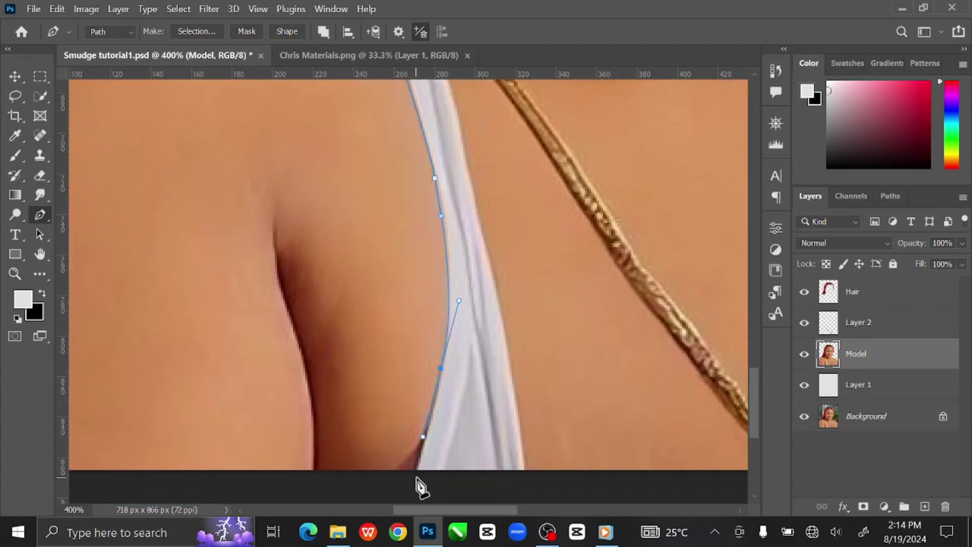
Turn the path below the canvas, trace the left strap's inner edge back up along the necklace, and close the path
{"action": "left_click", "coordinate": [526, 493]}
{"action": "left_click_drag", "start_coordinate": [524, 450], "coordinate": [522, 428]}
{"action": "left_click_drag", "start_coordinate": [497, 285], "coordinate": [491, 268]}
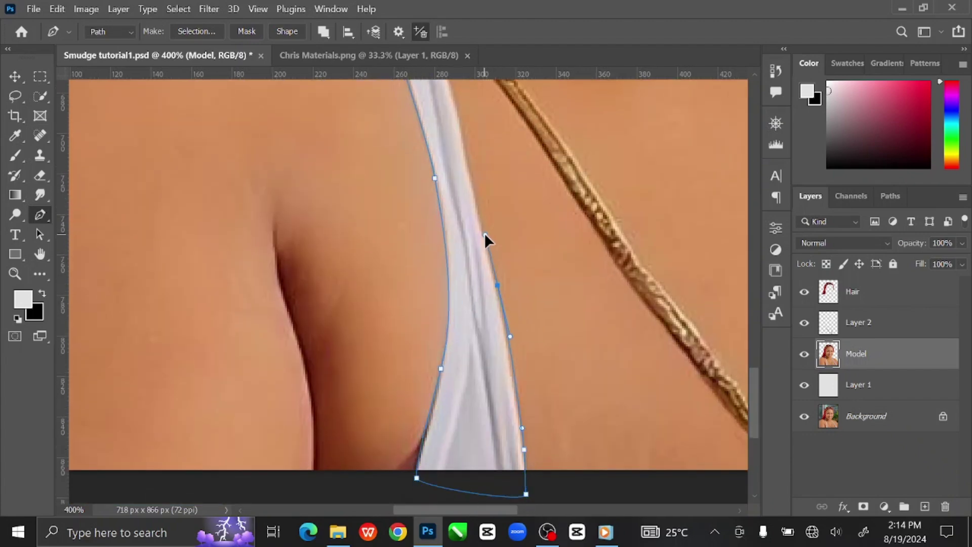
{"action": "scroll", "coordinate": [484, 232], "scroll_direction": "up", "scroll_amount": 4}
{"action": "left_click_drag", "start_coordinate": [458, 329], "coordinate": [457, 310]}
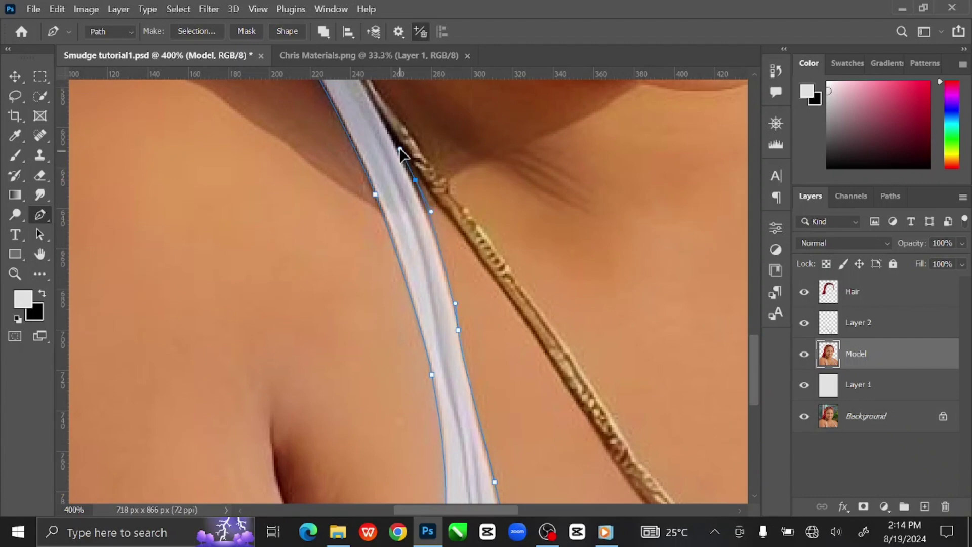
{"action": "scroll", "coordinate": [405, 167], "scroll_direction": "up", "scroll_amount": 5}
{"action": "left_click_drag", "start_coordinate": [429, 383], "coordinate": [387, 296]}
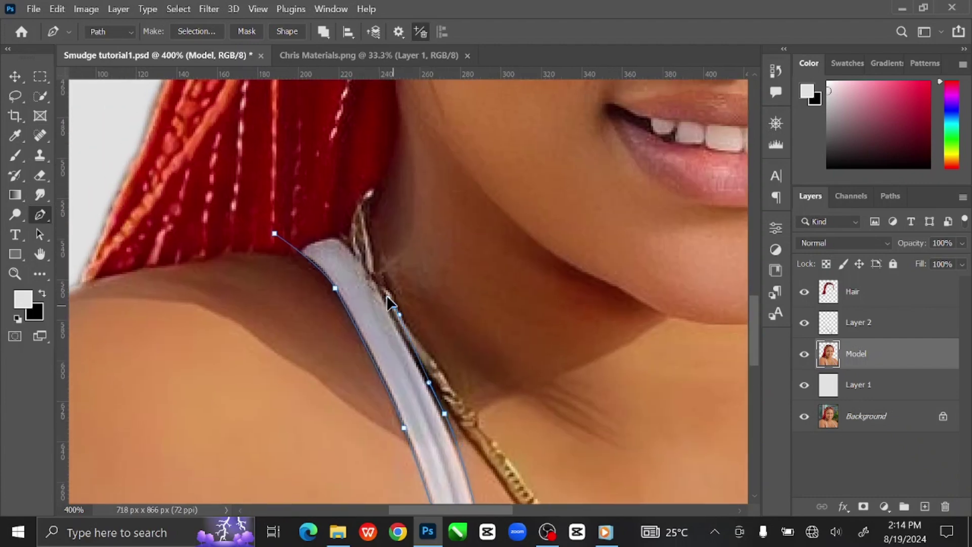
{"action": "left_click", "coordinate": [274, 234]}
Start a pen path at the right strap's upper tip and trace its inner edge down to just below the canvas
{"action": "scroll", "coordinate": [440, 347], "scroll_direction": "down", "scroll_amount": 3}
{"action": "scroll", "coordinate": [493, 322], "scroll_direction": "up", "scroll_amount": 3}
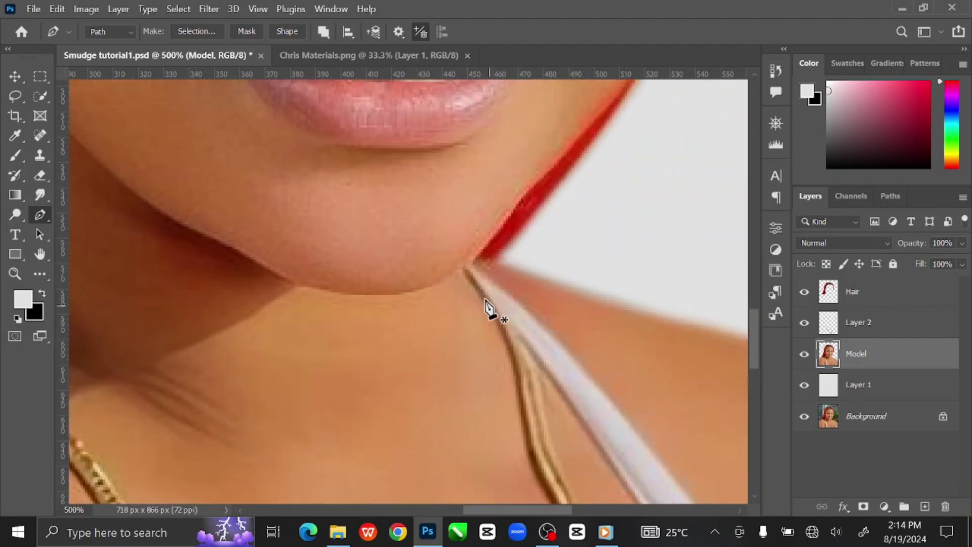
{"action": "left_click", "coordinate": [464, 271]}
{"action": "left_click_drag", "start_coordinate": [609, 464], "coordinate": [358, 235]}
{"action": "left_click_drag", "start_coordinate": [486, 428], "coordinate": [461, 332]}
{"action": "scroll", "coordinate": [469, 382], "scroll_direction": "down", "scroll_amount": 5}
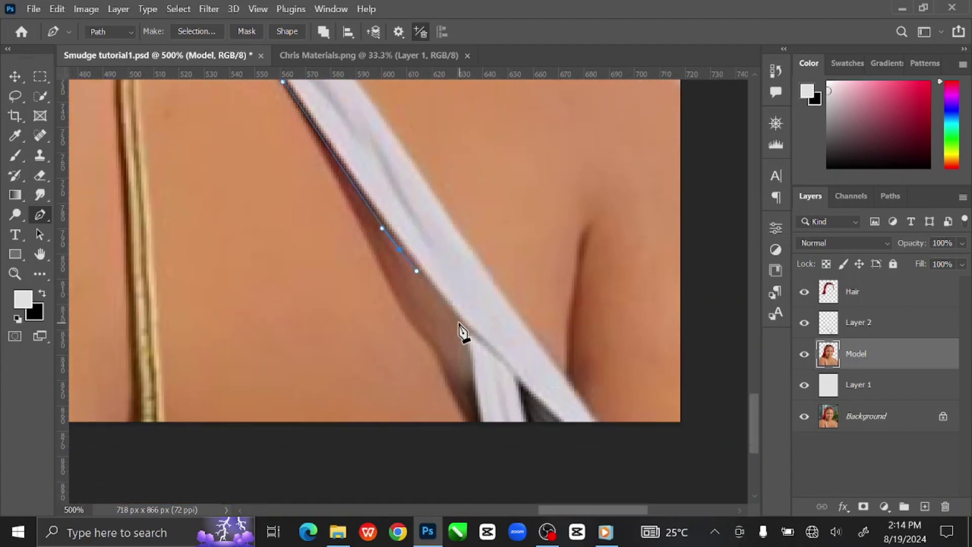
{"action": "left_click", "coordinate": [480, 427]}
Turn the path around below the canvas, trace the right strap's outer edge back up, and close the path at its tip
{"action": "left_click_drag", "start_coordinate": [593, 472], "coordinate": [613, 469]}
{"action": "left_click", "coordinate": [612, 452]}
{"action": "left_click", "coordinate": [606, 430]}
{"action": "left_click", "coordinate": [592, 409]}
{"action": "left_click_drag", "start_coordinate": [576, 390], "coordinate": [561, 376]}
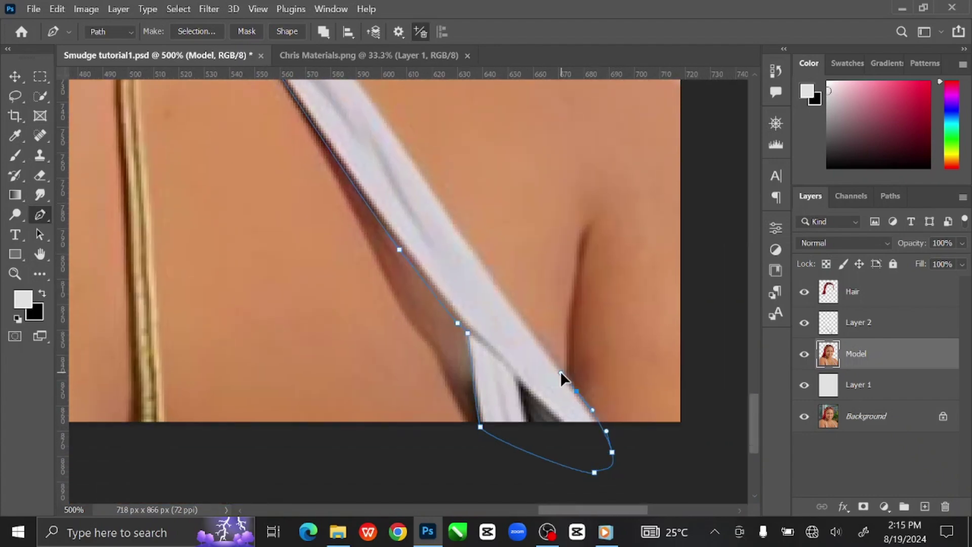
{"action": "left_click_drag", "start_coordinate": [430, 191], "coordinate": [419, 288]}
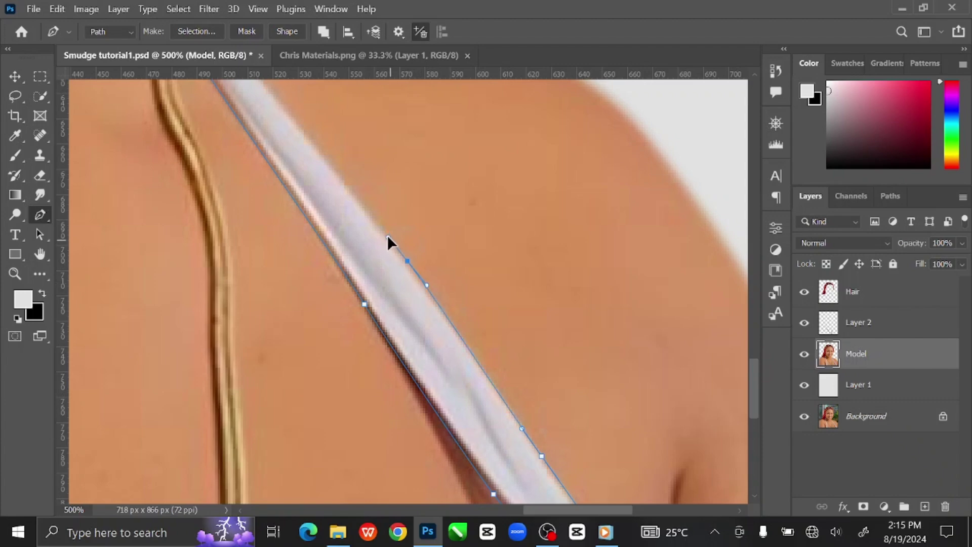
{"action": "left_click_drag", "start_coordinate": [388, 243], "coordinate": [476, 344]}
{"action": "left_click_drag", "start_coordinate": [388, 244], "coordinate": [376, 233]}
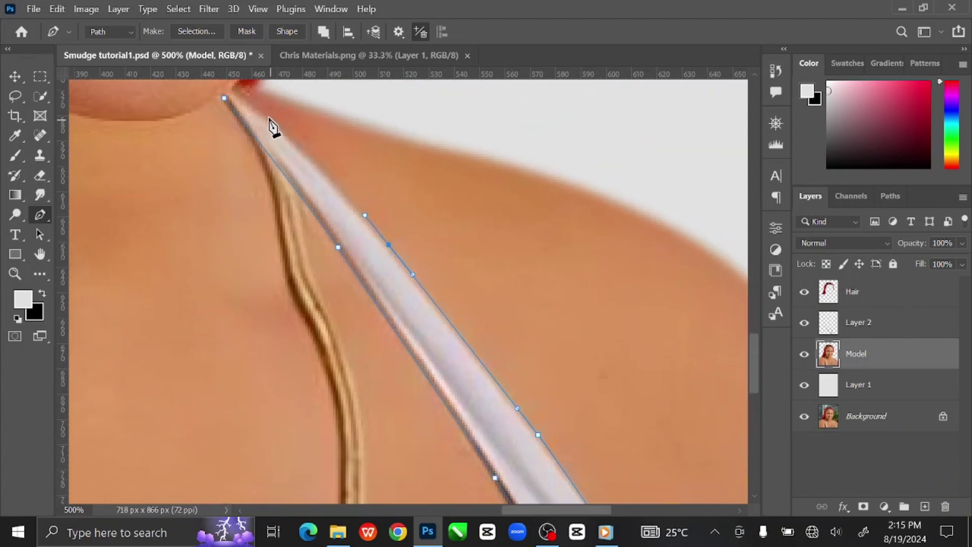
{"action": "left_click_drag", "start_coordinate": [225, 99], "coordinate": [227, 109]}
Convert both strap paths into a selection, copy it onto a new layer, and rename that layer Shirt
{"action": "key", "text": "ctrl+0"}
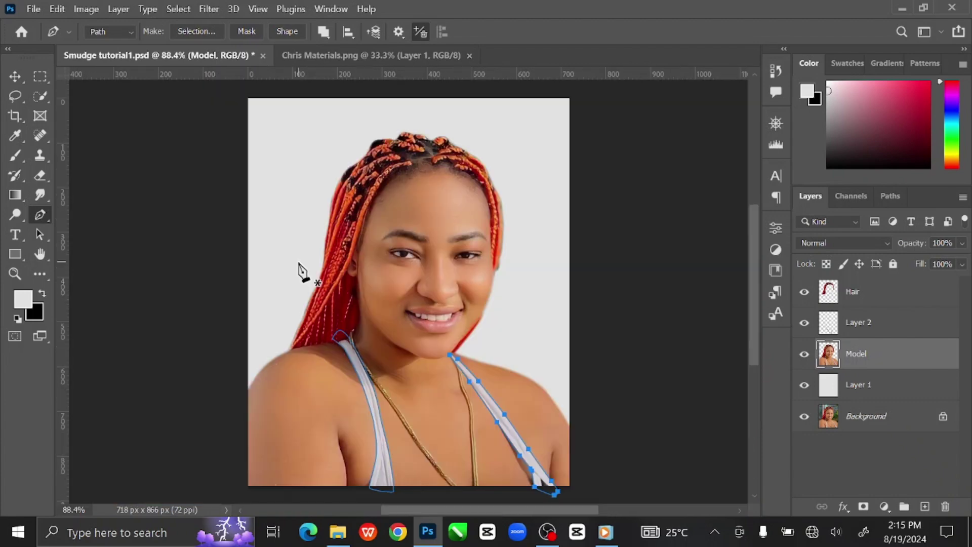
{"action": "key", "text": "ctrl+Return"}
{"action": "key", "text": "ctrl+j"}
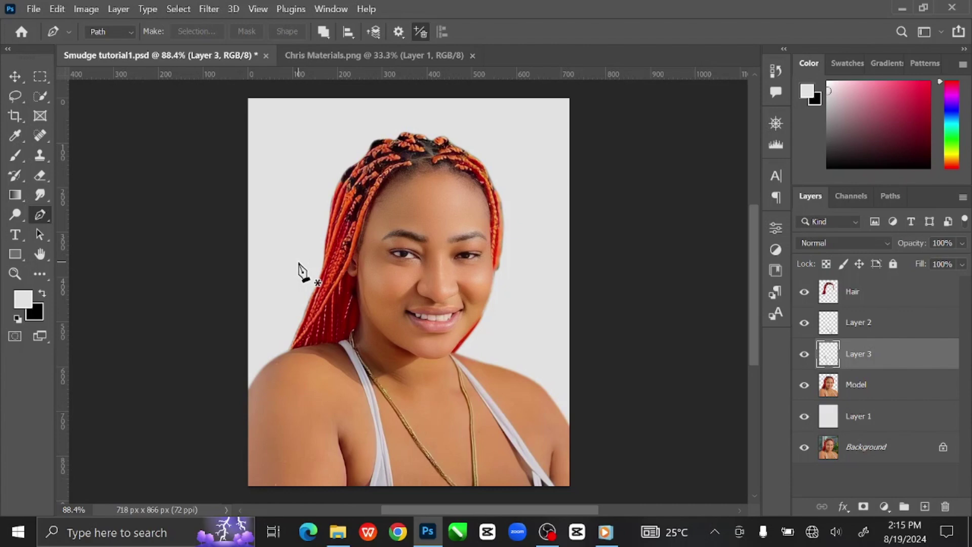
{"action": "double_click", "coordinate": [860, 356]}
{"action": "type", "text": "Shirt"}
{"action": "key", "text": "Return"}
With the Model, necklace and Hair layers temporarily hidden, clear the necklace and hair overlaps from the Shirt layer using those layers' outlines
{"action": "left_click", "coordinate": [804, 384]}
{"action": "left_click", "coordinate": [804, 322]}
{"action": "left_click", "coordinate": [804, 291]}
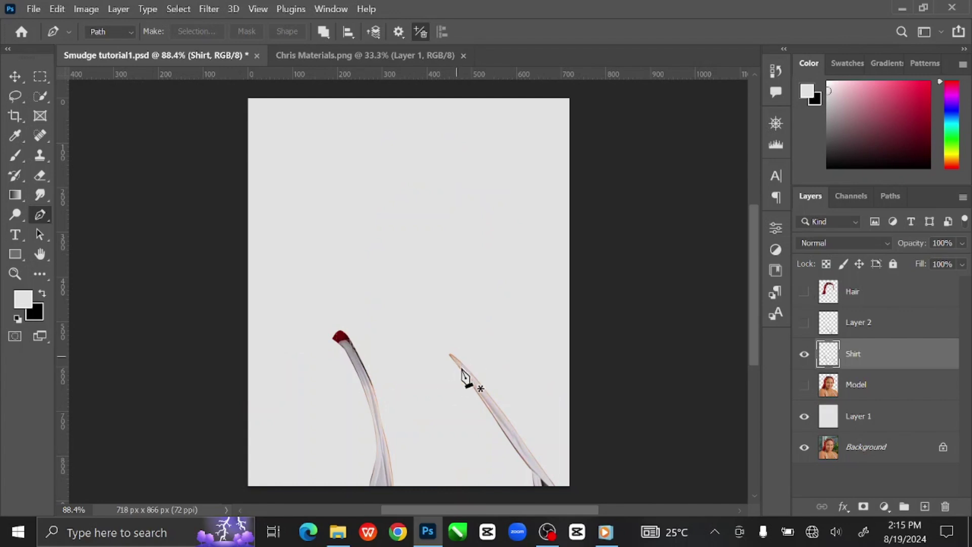
{"action": "left_click", "coordinate": [828, 322], "text": "ctrl"}
{"action": "left_click", "coordinate": [828, 292], "text": "ctrl"}
{"action": "key", "text": "ctrl+d"}
{"action": "left_click", "coordinate": [804, 322]}
{"action": "left_click", "coordinate": [804, 292]}
{"action": "left_click", "coordinate": [806, 385]}
Rename the necklace layer as Chain
{"action": "double_click", "coordinate": [855, 323]}
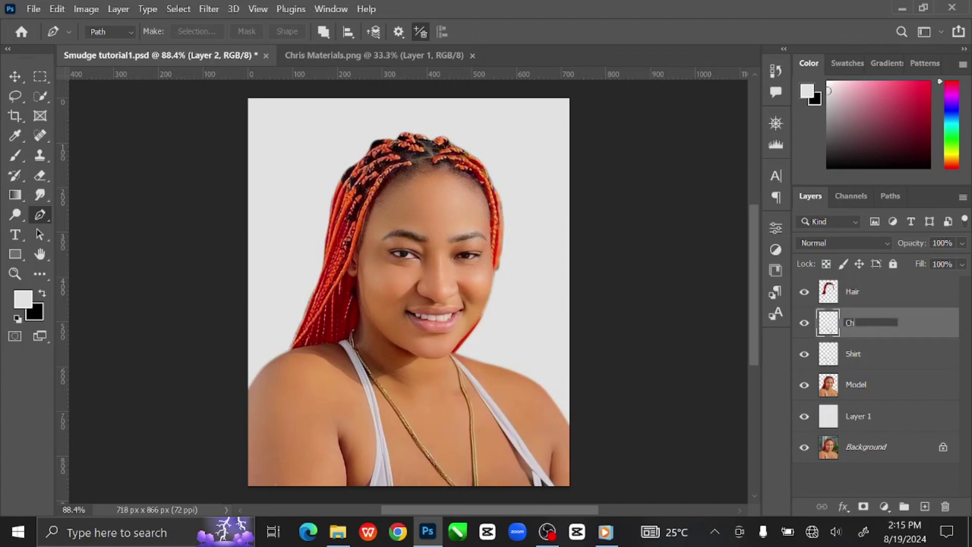
{"action": "key", "text": "Return"}
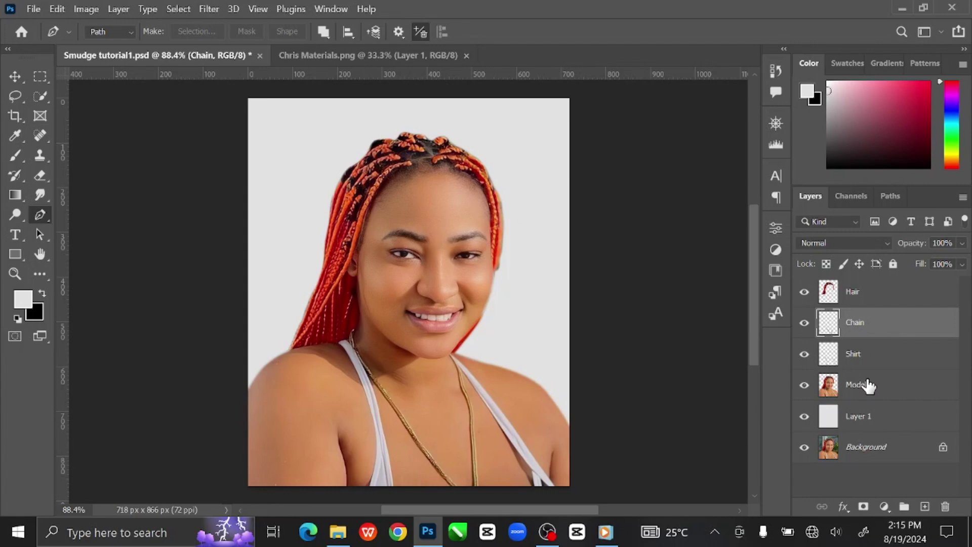
Duplicate the Model layer and rename the copy Skin
{"action": "left_click", "coordinate": [885, 387]}
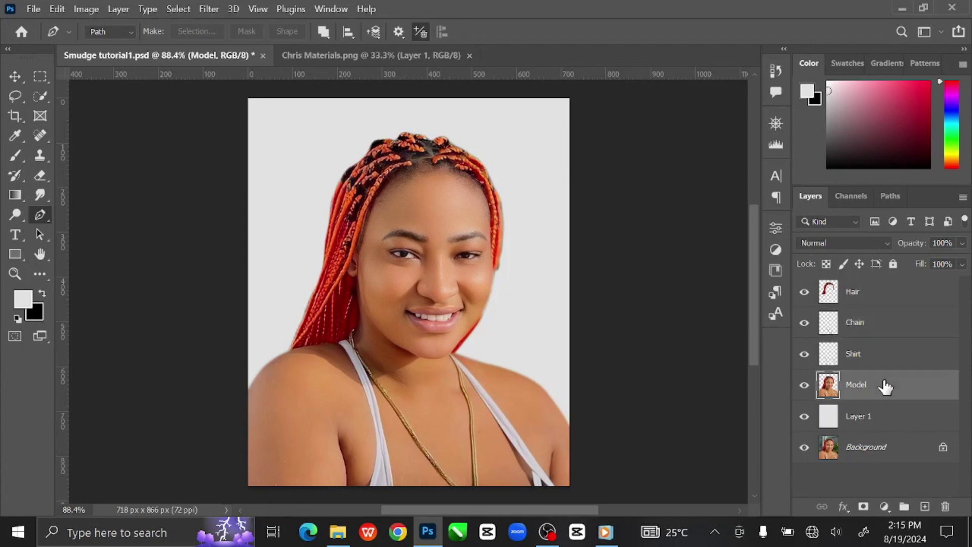
{"action": "key", "text": "ctrl+j"}
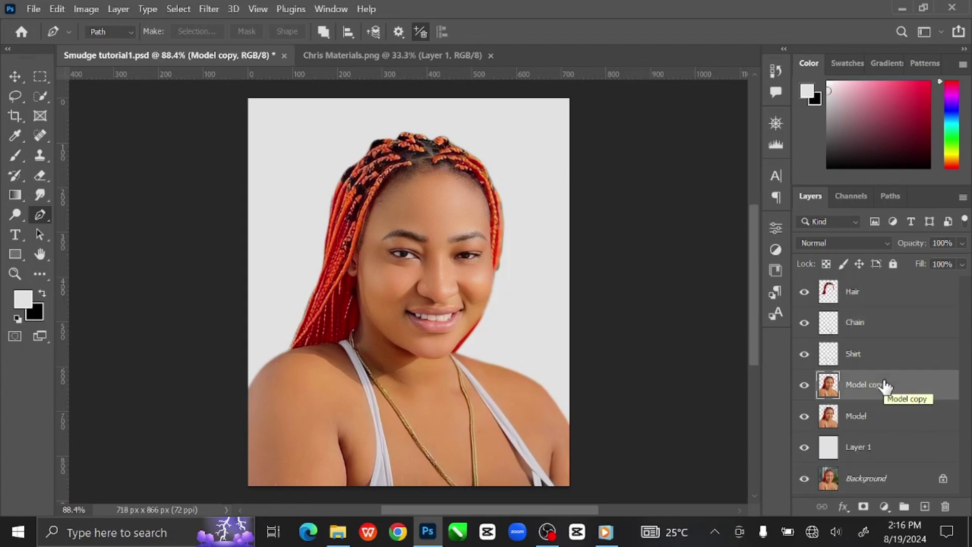
{"action": "double_click", "coordinate": [886, 386]}
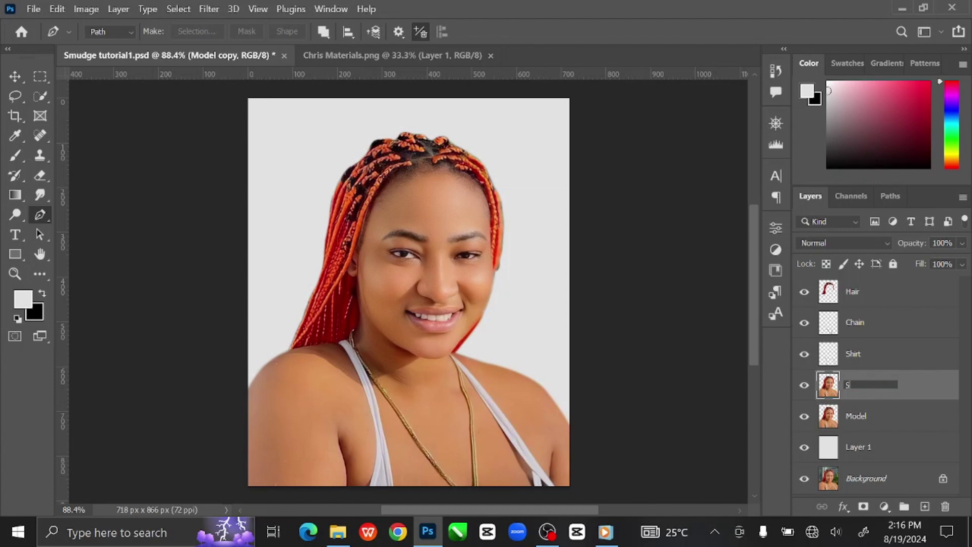
{"action": "type", "text": "Skin"}
{"action": "key", "text": "Return"}
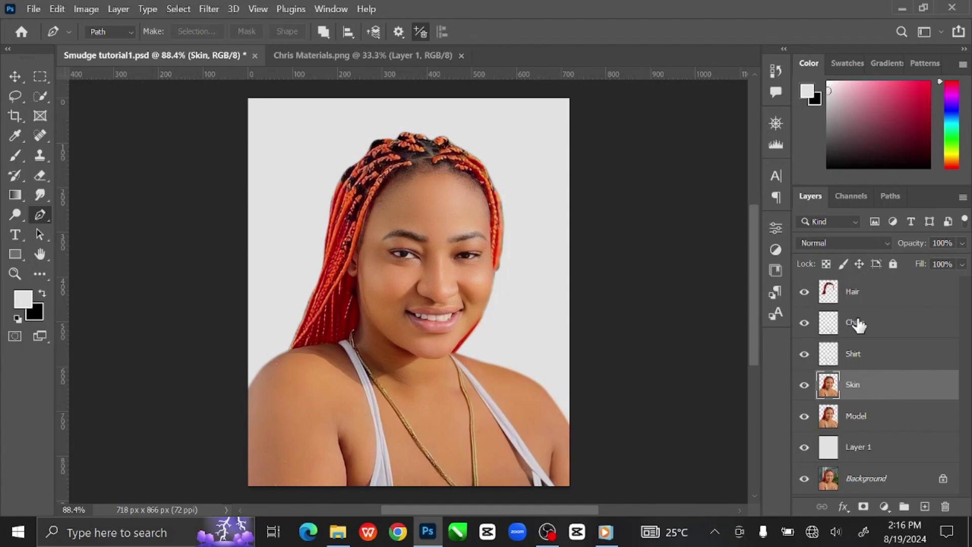
Clear the shirt, necklace and hair areas from the Skin layer using the outlines of the Shirt, Chain and Hair layers
{"action": "left_click", "coordinate": [832, 355], "text": "ctrl"}
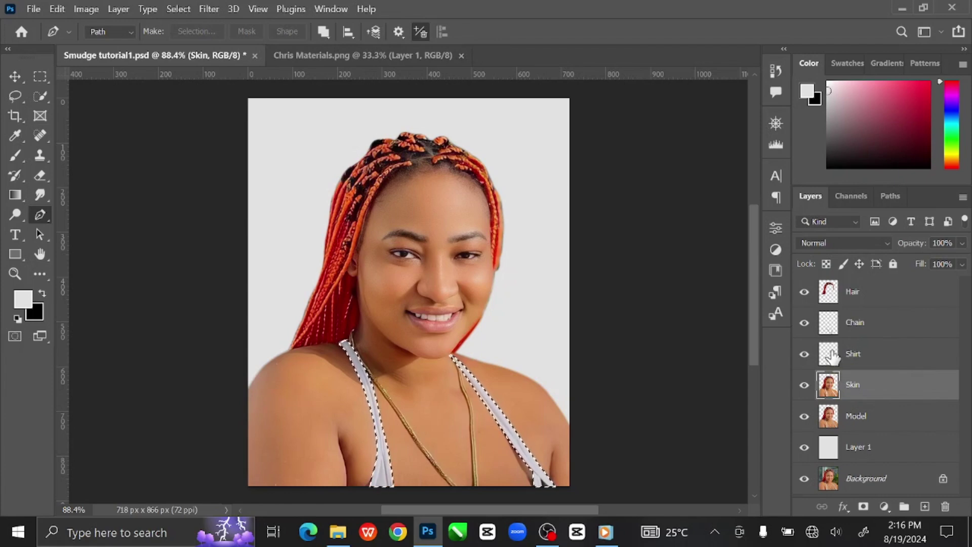
{"action": "left_click", "coordinate": [832, 324], "text": "ctrl"}
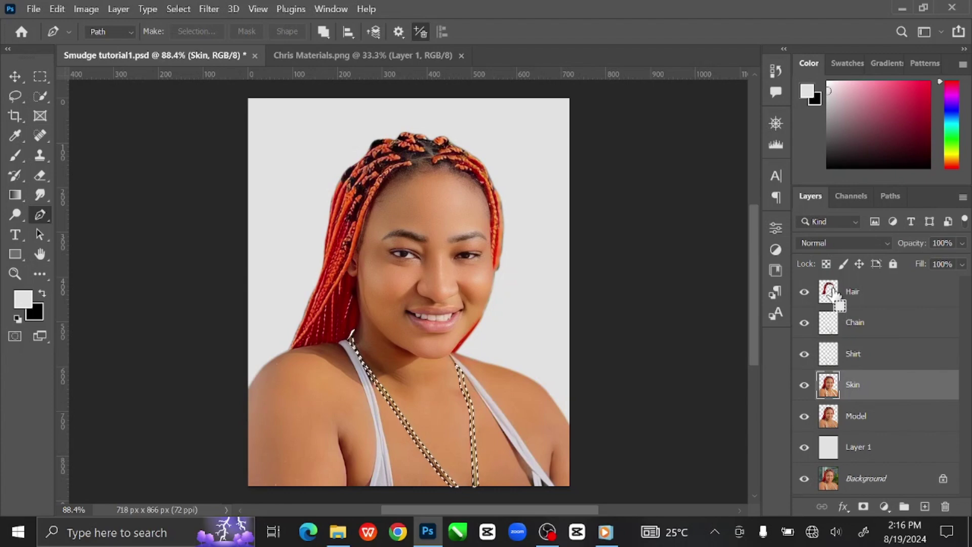
{"action": "left_click", "coordinate": [830, 294], "text": "ctrl"}
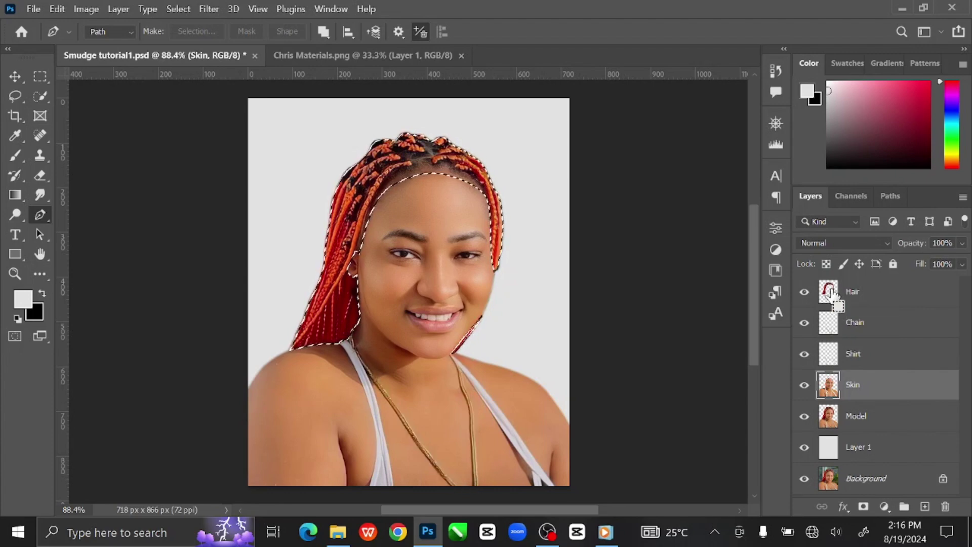
{"action": "key", "text": "ctrl+d"}
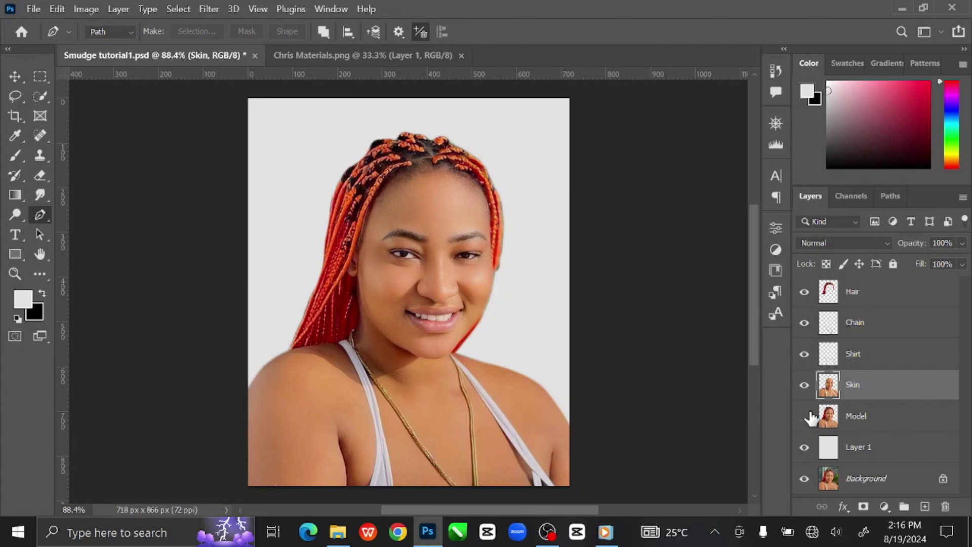
Check the separated parts by hiding the Skin, Shirt, Chain and Hair layers one by one and showing all layers again
{"action": "left_click", "coordinate": [804, 389]}
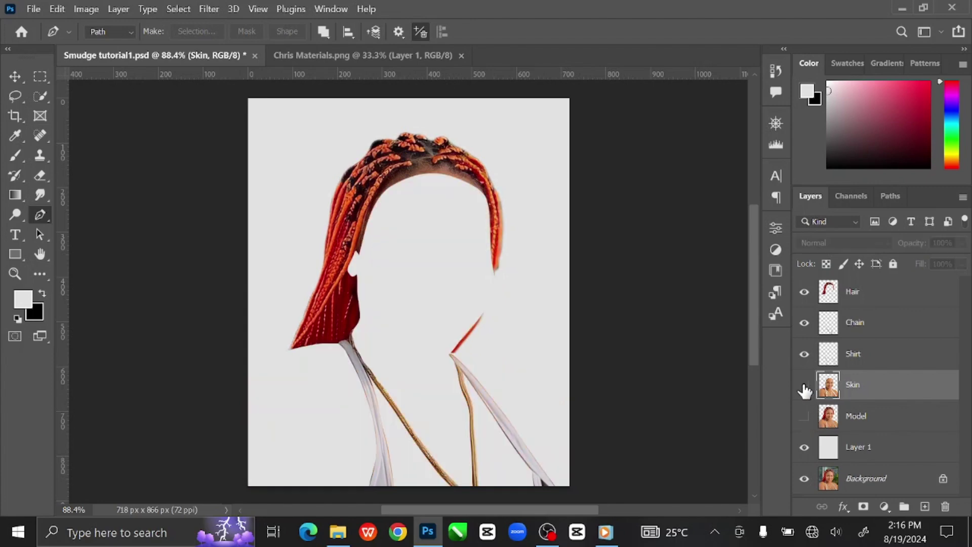
{"action": "left_click", "coordinate": [805, 354]}
{"action": "left_click", "coordinate": [804, 323]}
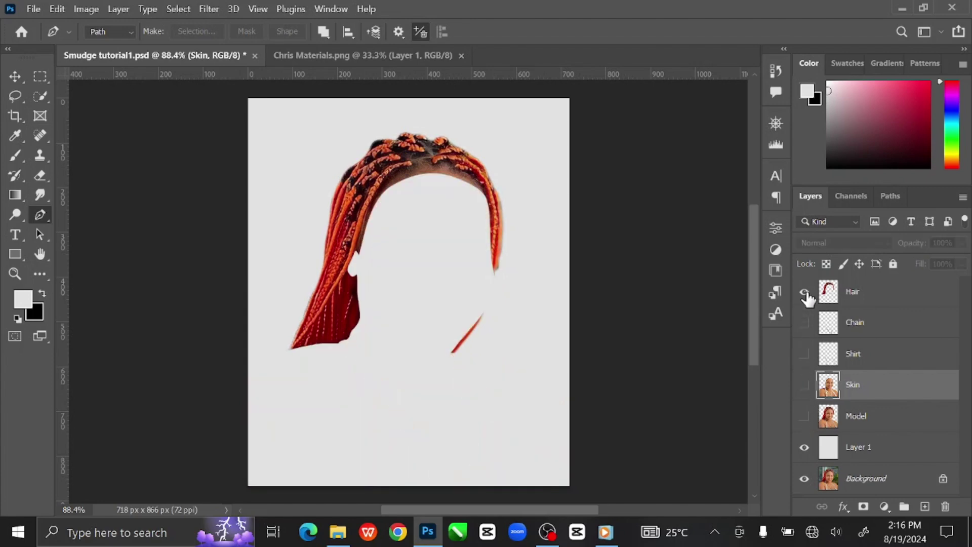
{"action": "left_click", "coordinate": [805, 292]}
{"action": "left_click", "coordinate": [804, 292]}
{"action": "left_click", "coordinate": [804, 354]}
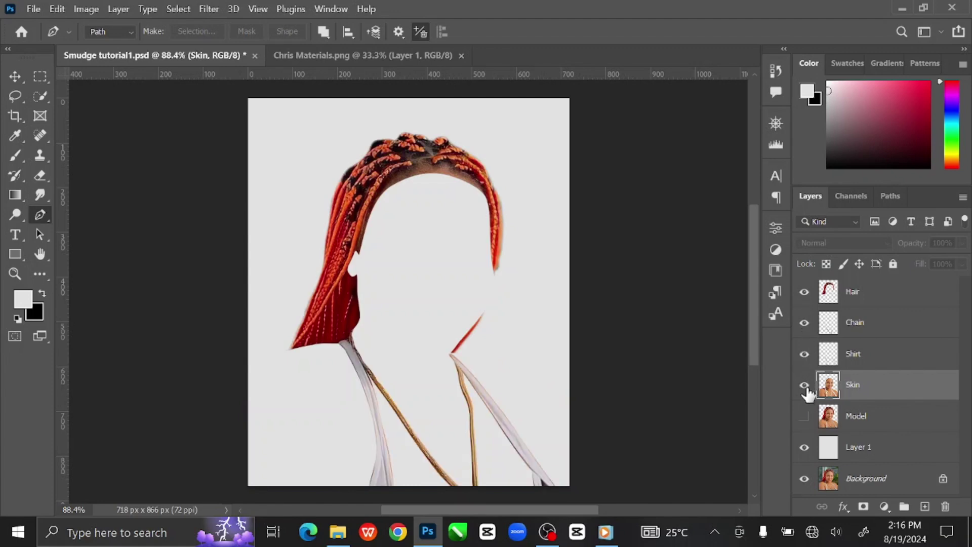
{"action": "left_click", "coordinate": [804, 415]}
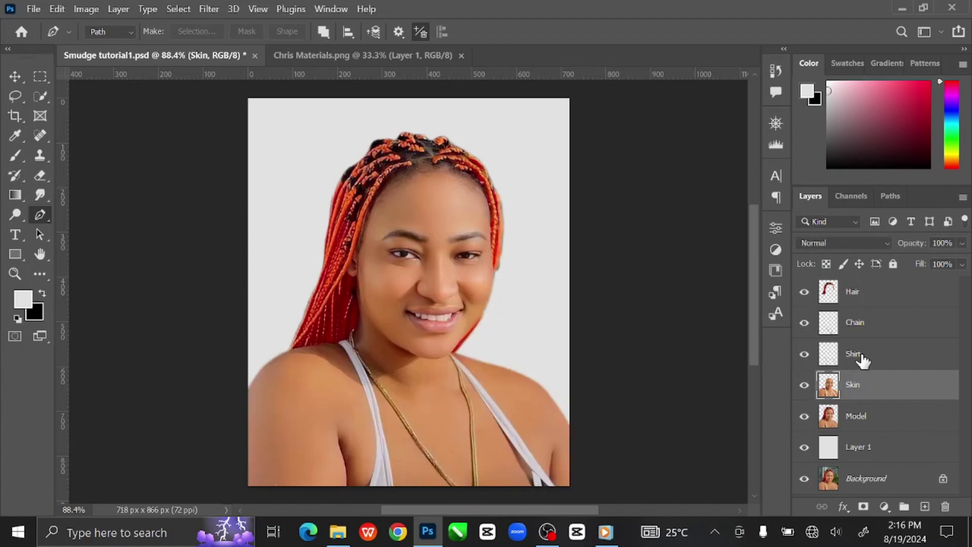
Move the Shirt layer beneath the Skin layer, then switch to the Move tool with no layer selected
{"action": "left_click_drag", "start_coordinate": [862, 360], "coordinate": [865, 393]}
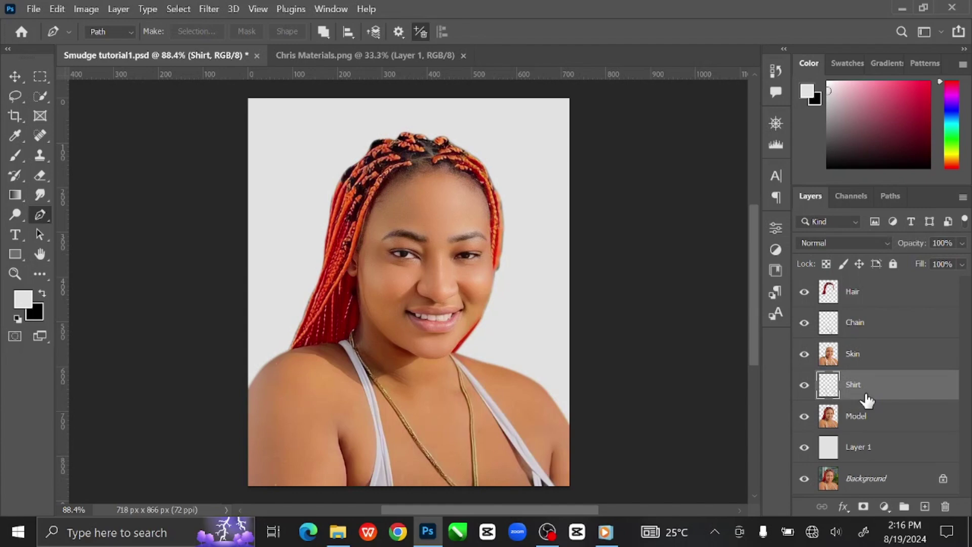
{"action": "left_click", "coordinate": [878, 324]}
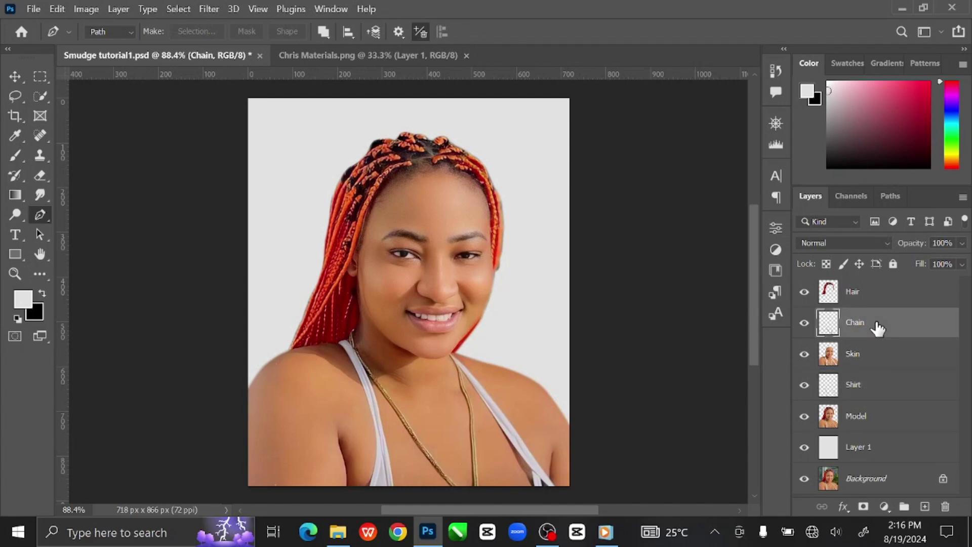
{"action": "left_click", "coordinate": [15, 76]}
{"action": "left_click", "coordinate": [131, 183]}
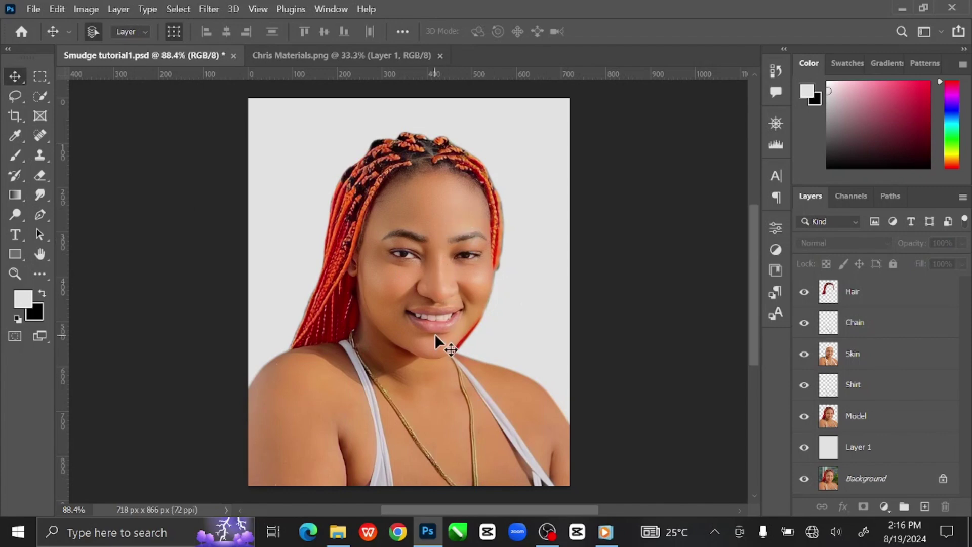
Duplicate the Skin layer and clip the copy to the original Skin layer
{"action": "left_click", "coordinate": [892, 359]}
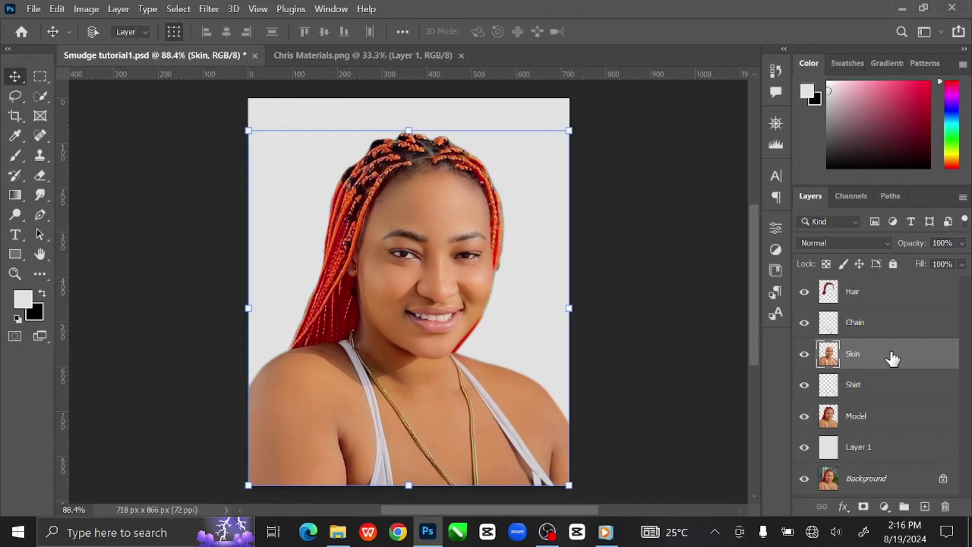
{"action": "key", "text": "ctrl+j"}
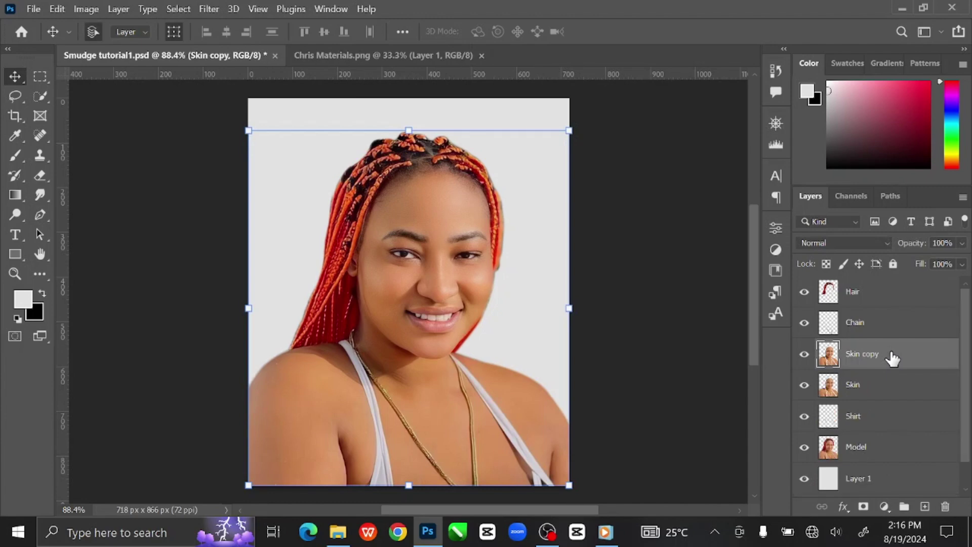
{"action": "right_click", "coordinate": [892, 359]}
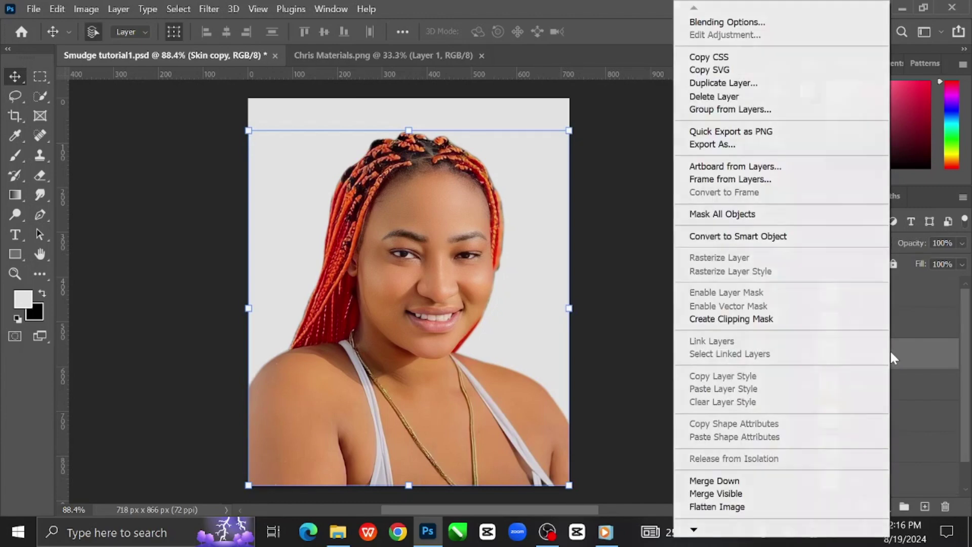
{"action": "left_click", "coordinate": [821, 320]}
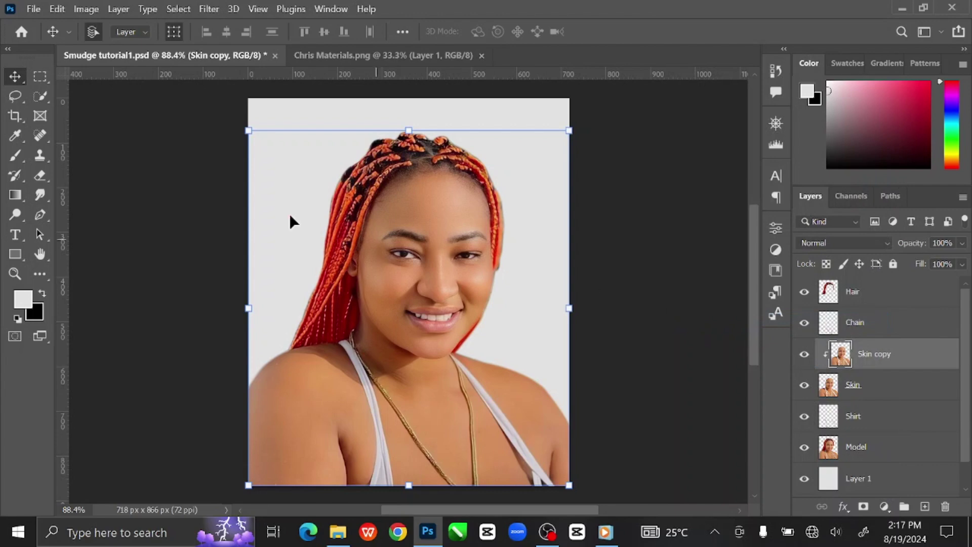
Activate the Smudge tool and load the 65 px Smoothing Smudge Brush preset from the brush presets
{"action": "left_click_drag", "start_coordinate": [40, 194], "coordinate": [108, 227]}
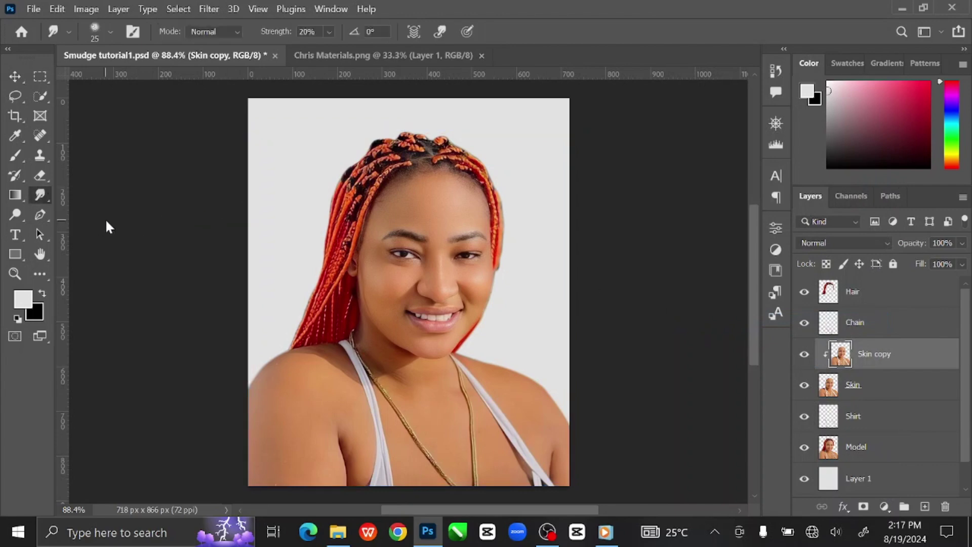
{"action": "double_click", "coordinate": [548, 12]}
{"action": "left_click", "coordinate": [371, 41]}
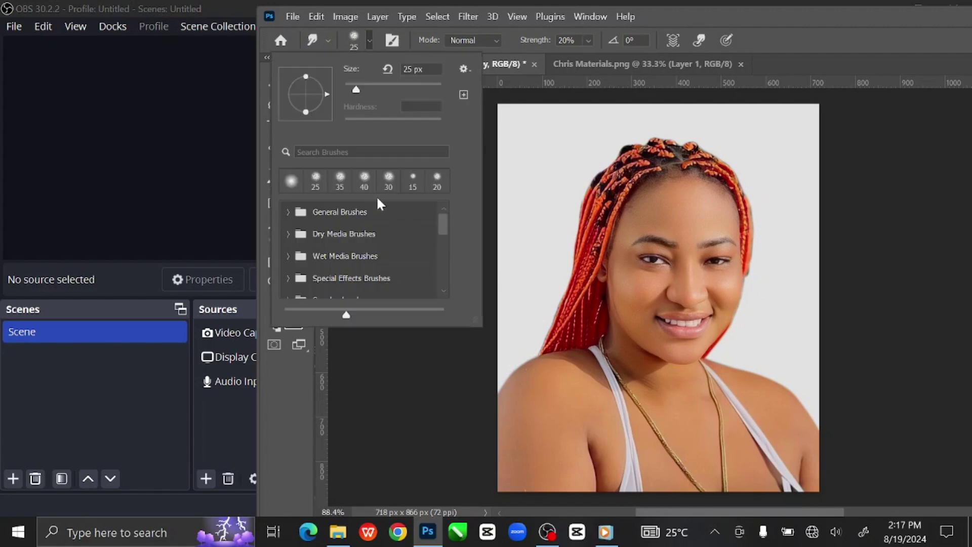
{"action": "scroll", "coordinate": [373, 248], "scroll_direction": "down", "scroll_amount": 10}
{"action": "scroll", "coordinate": [373, 250], "scroll_direction": "up", "scroll_amount": 5}
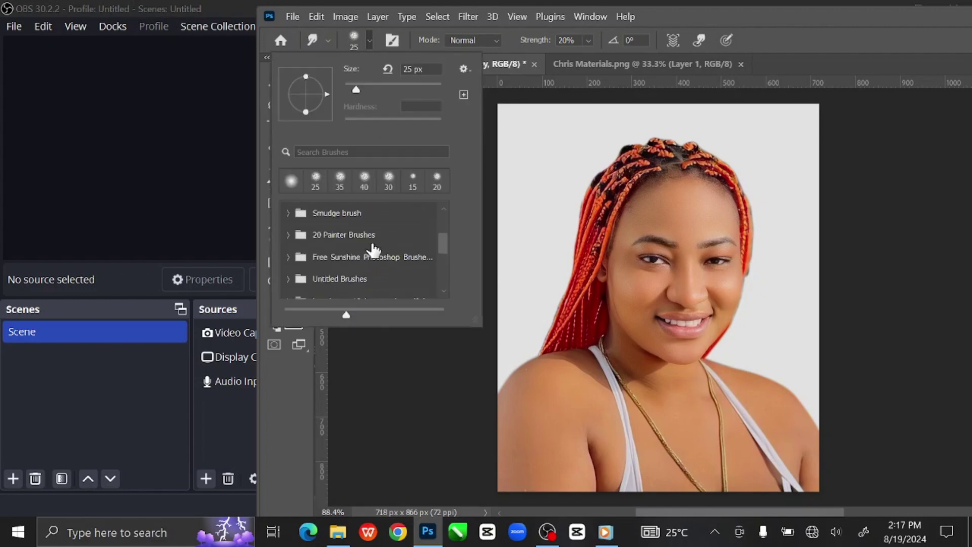
{"action": "left_click", "coordinate": [288, 224]}
{"action": "scroll", "coordinate": [400, 284], "scroll_direction": "down", "scroll_amount": 5}
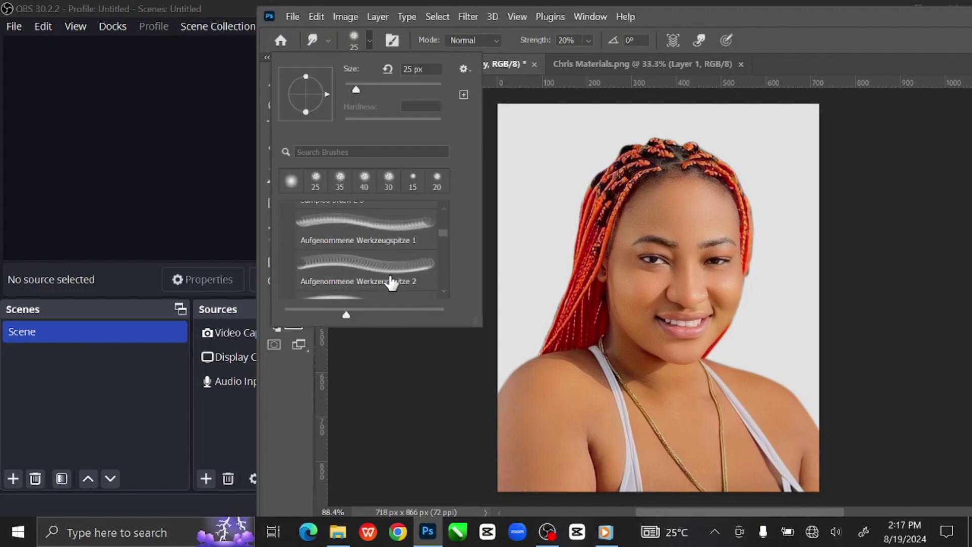
{"action": "scroll", "coordinate": [391, 282], "scroll_direction": "down", "scroll_amount": 4}
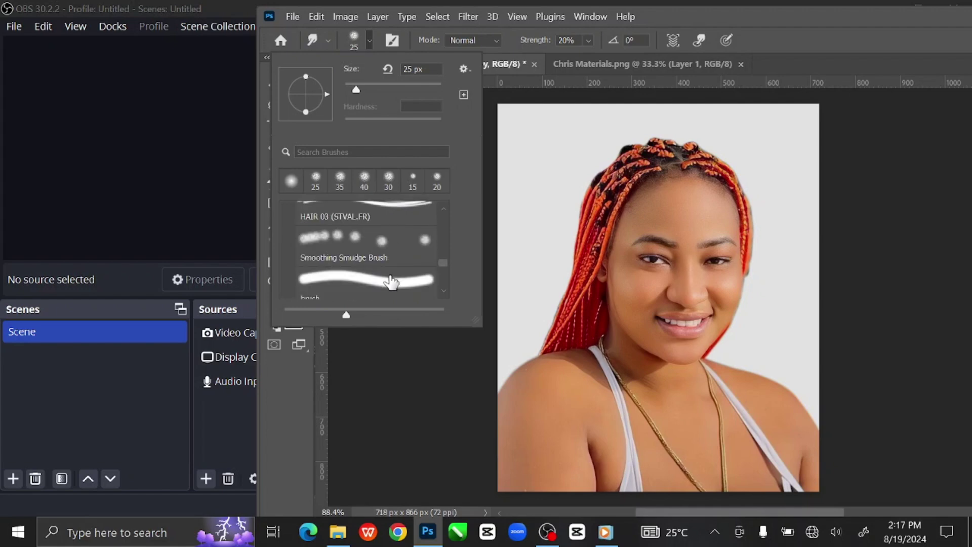
{"action": "left_click", "coordinate": [375, 250]}
{"action": "scroll", "coordinate": [376, 250], "scroll_direction": "up", "scroll_amount": 5}
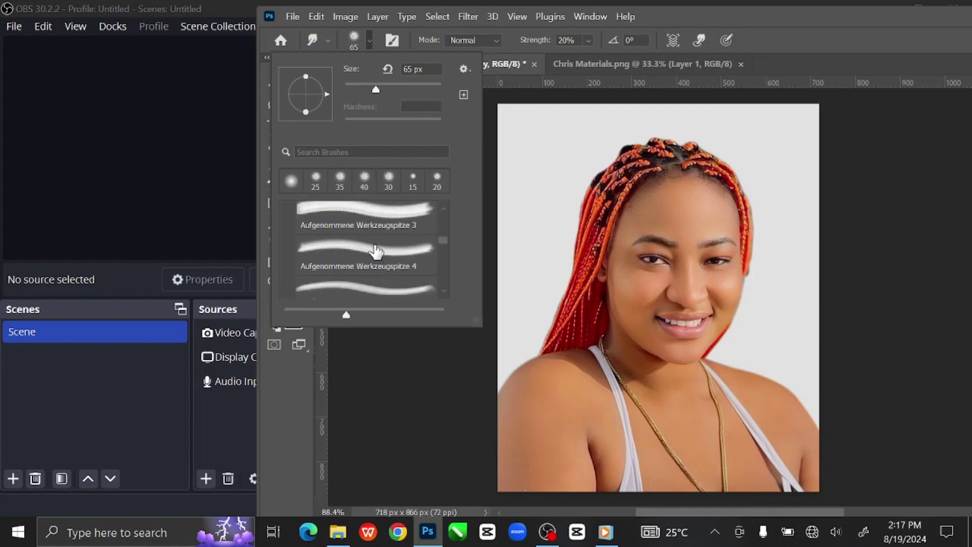
{"action": "scroll", "coordinate": [376, 250], "scroll_direction": "up", "scroll_amount": 6}
{"action": "double_click", "coordinate": [810, 23]}
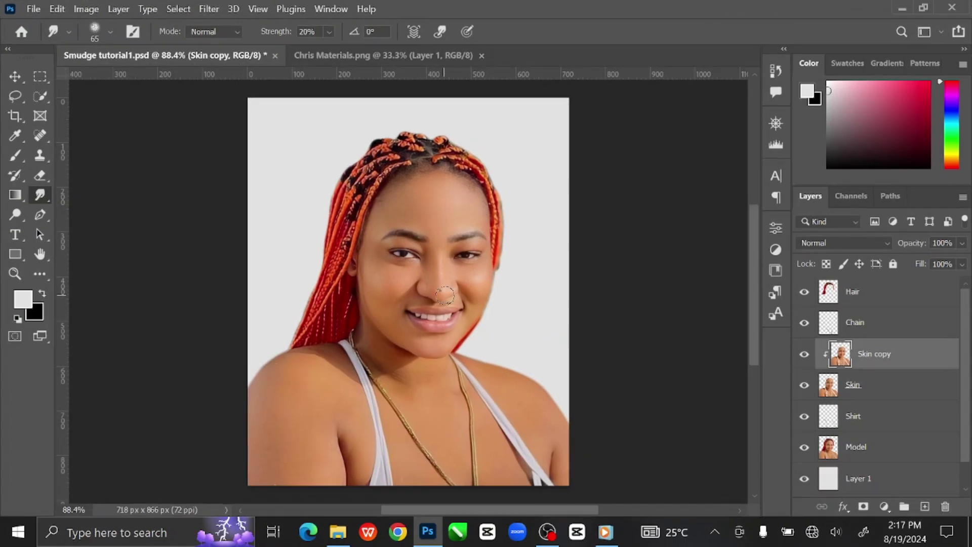
Smudge the shadowed shoulder skin beside the left strap on the Skin copy layer, using a 45 to 60 px brush at 20% strength
{"action": "scroll", "coordinate": [445, 295], "scroll_direction": "up", "scroll_amount": 3}
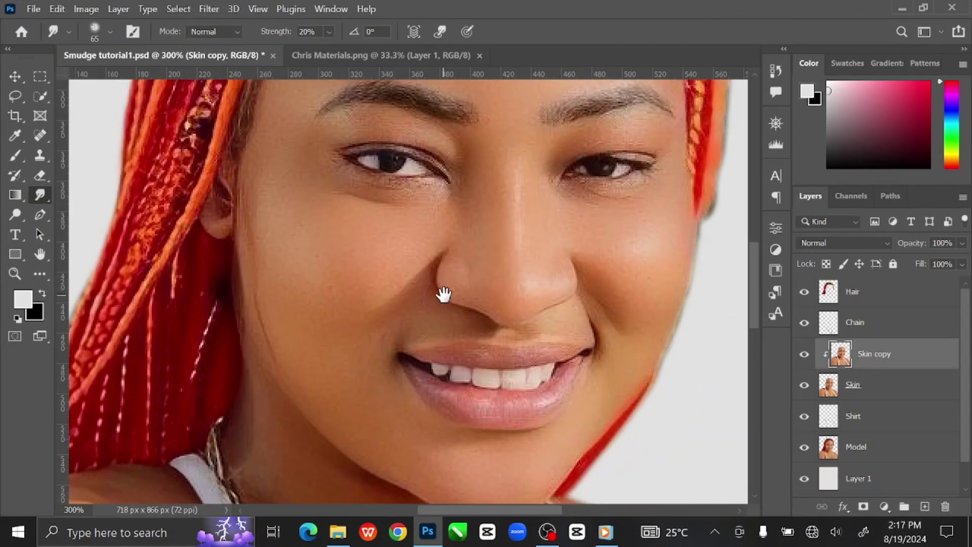
{"action": "mouse_move", "coordinate": [443, 293]}
{"action": "left_mouse_down"}
{"action": "mouse_move", "coordinate": [545, 200]}
{"action": "mouse_move", "coordinate": [531, 204]}
{"action": "left_mouse_up"}
{"action": "scroll", "coordinate": [441, 324], "scroll_direction": "up", "scroll_amount": 1}
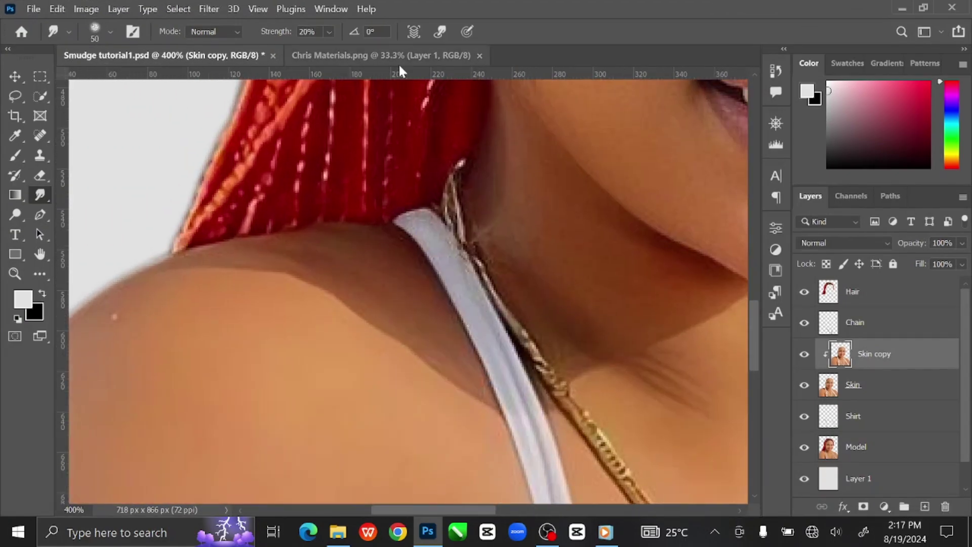
{"action": "left_click", "coordinate": [309, 31]}
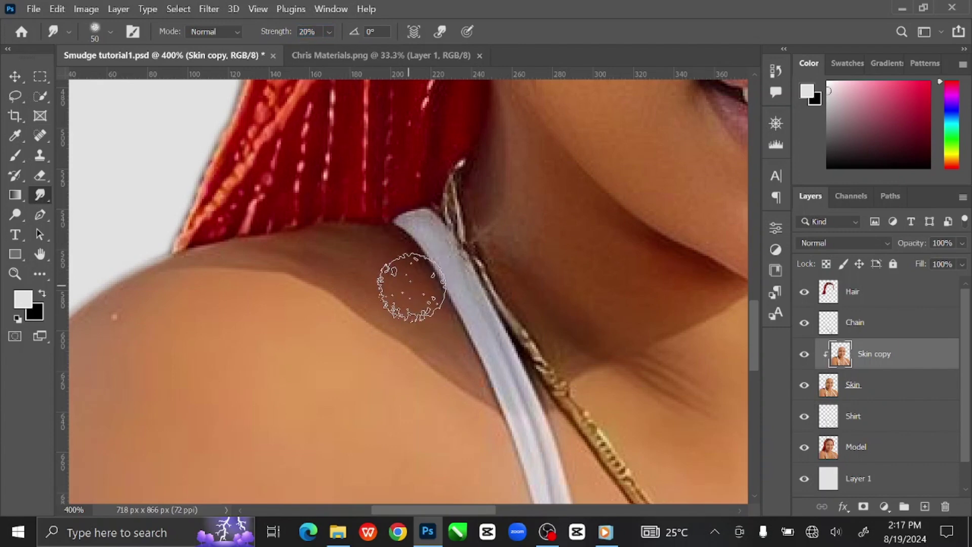
{"action": "key", "text": "bracketleft"}
{"action": "key", "text": "bracketleft"}
{"action": "key", "text": "bracketleft"}
{"action": "key", "text": "bracketright"}
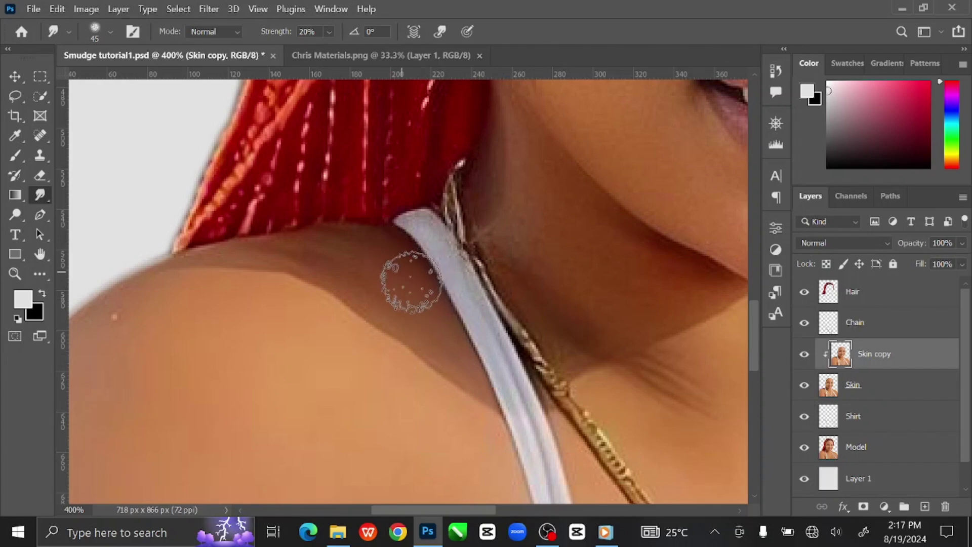
{"action": "key", "text": "bracketright"}
{"action": "key", "text": "bracketright"}
{"action": "key", "text": "bracketright"}
{"action": "key", "text": "bracketright"}
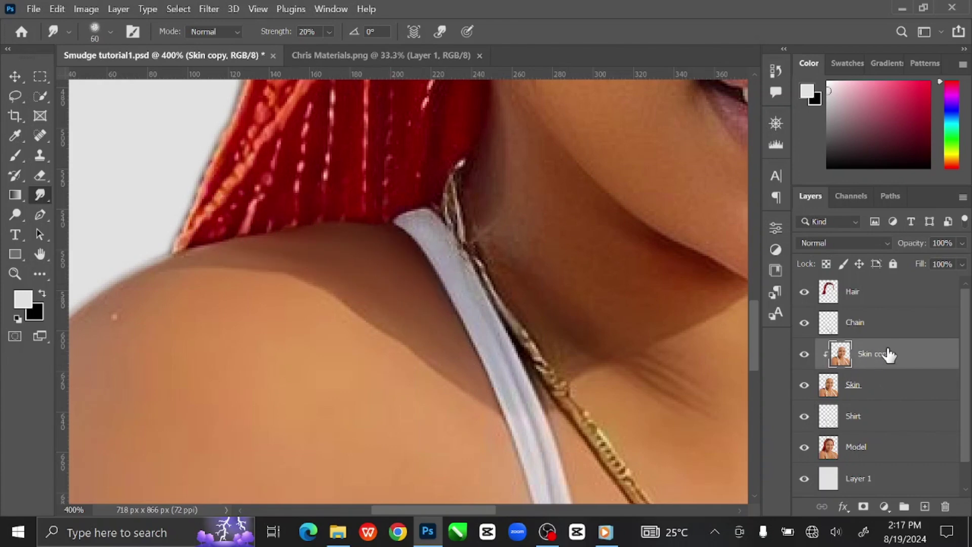
Smooth the shoulder's upper edge beneath the braids, varying the smudge brush between 45 and 60 px
{"action": "key", "text": "bracketleft"}
{"action": "key", "text": "bracketleft"}
{"action": "key", "text": "bracketleft"}
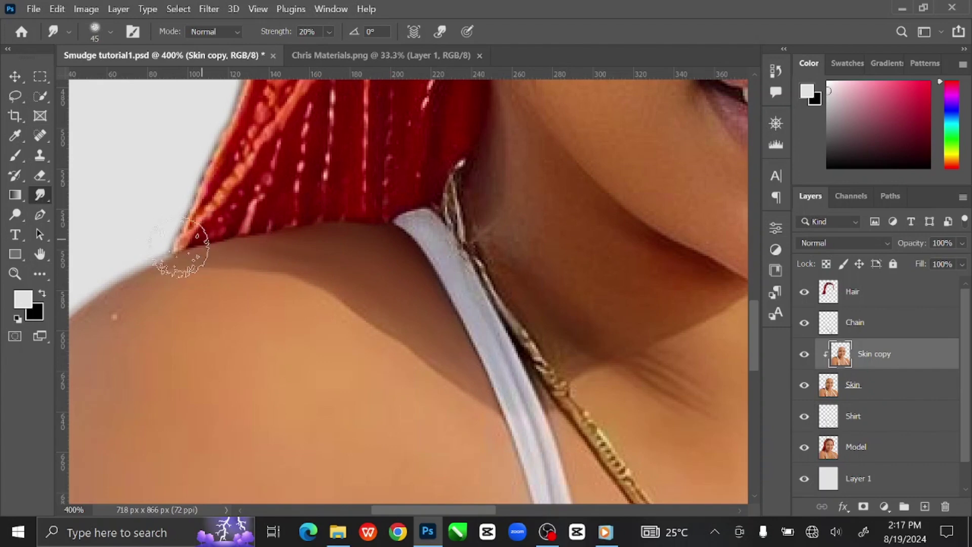
{"action": "key", "text": "bracketright"}
{"action": "key", "text": "bracketright"}
{"action": "key", "text": "bracketright"}
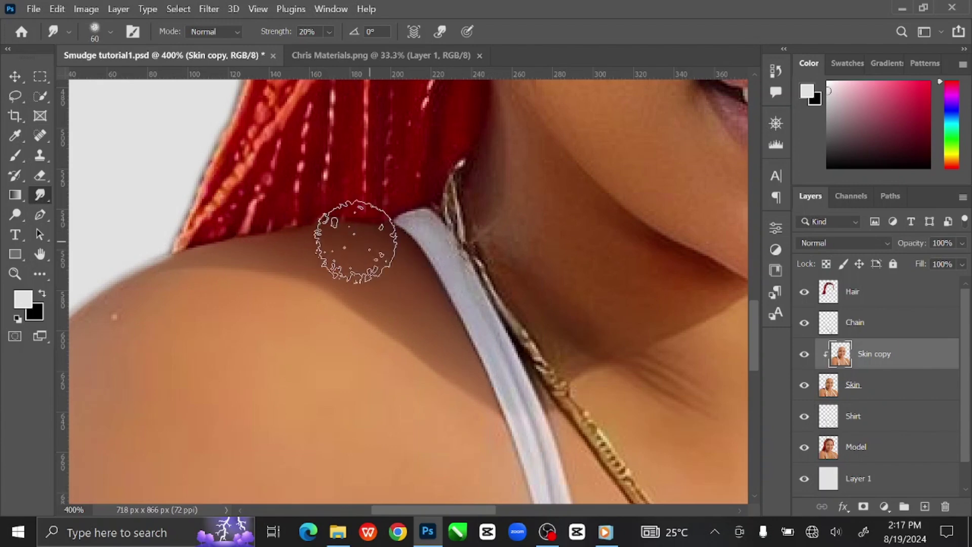
Smooth the lit top and outer curve of the left shoulder, enlarging the smudge brush from 90 to 125 px
{"action": "left_click_drag", "start_coordinate": [274, 317], "coordinate": [314, 231]}
{"action": "key", "text": "bracketright"}
{"action": "key", "text": "bracketright"}
{"action": "key", "text": "bracketright"}
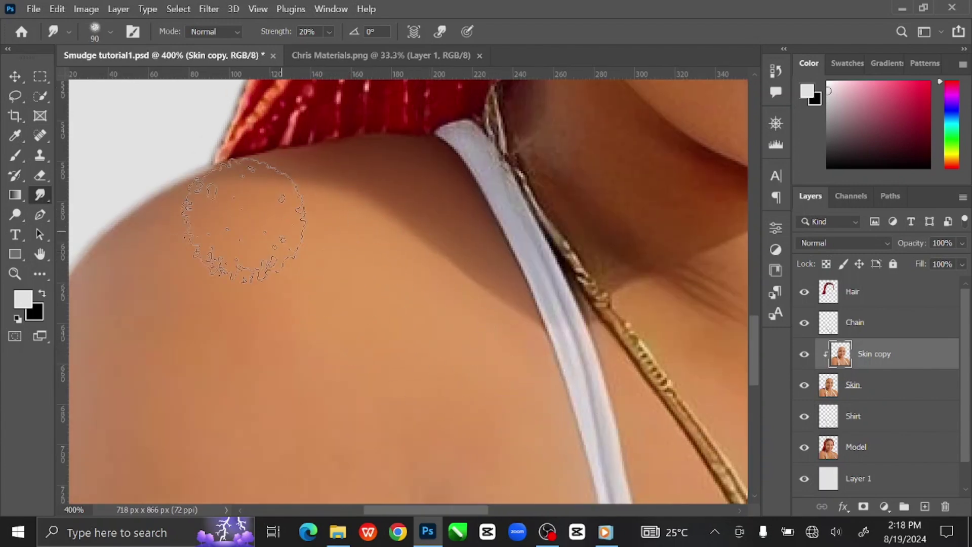
{"action": "left_click_drag", "start_coordinate": [245, 267], "coordinate": [334, 190]}
{"action": "key", "text": "bracketright"}
{"action": "key", "text": "bracketright"}
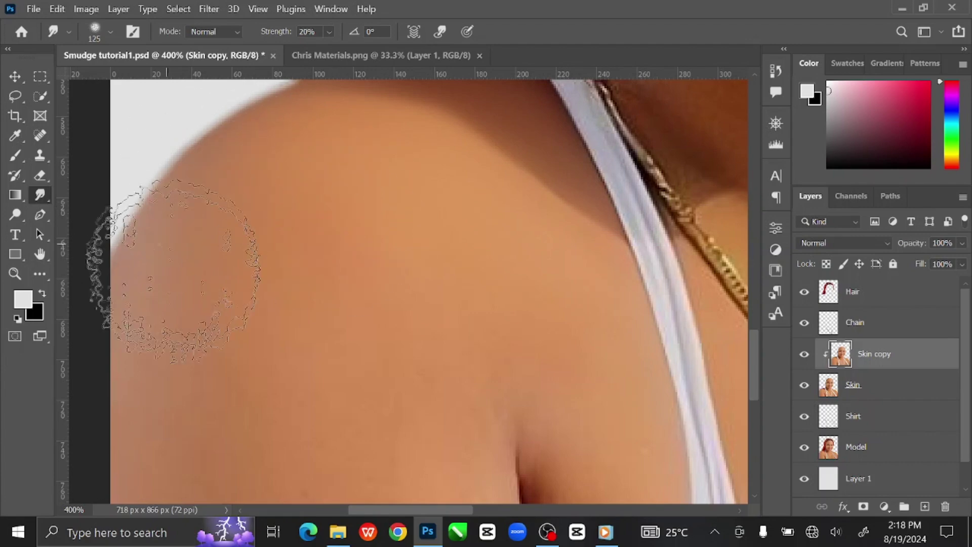
Smudge the outer shoulder and upper arm down to the canvas's lower edge with a 125 to 150 px brush
{"action": "key", "text": "ctrl+minus"}
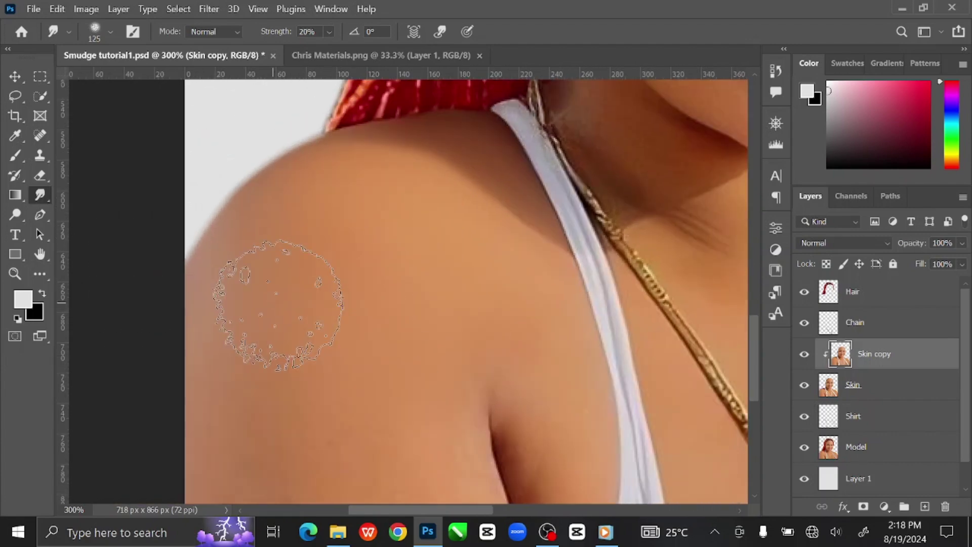
{"action": "left_click_drag", "start_coordinate": [278, 304], "coordinate": [275, 245]}
{"action": "key", "text": "bracketright"}
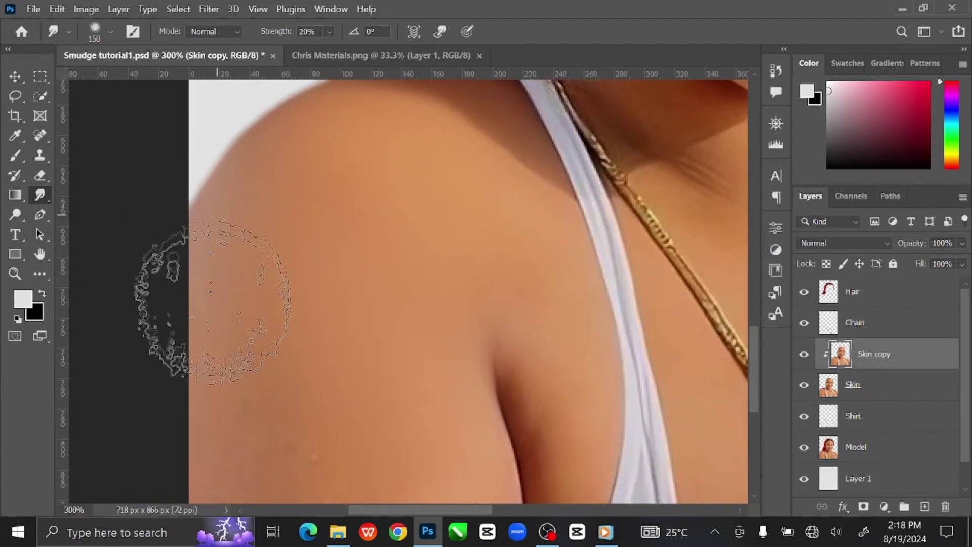
{"action": "left_click_drag", "start_coordinate": [321, 428], "coordinate": [326, 276]}
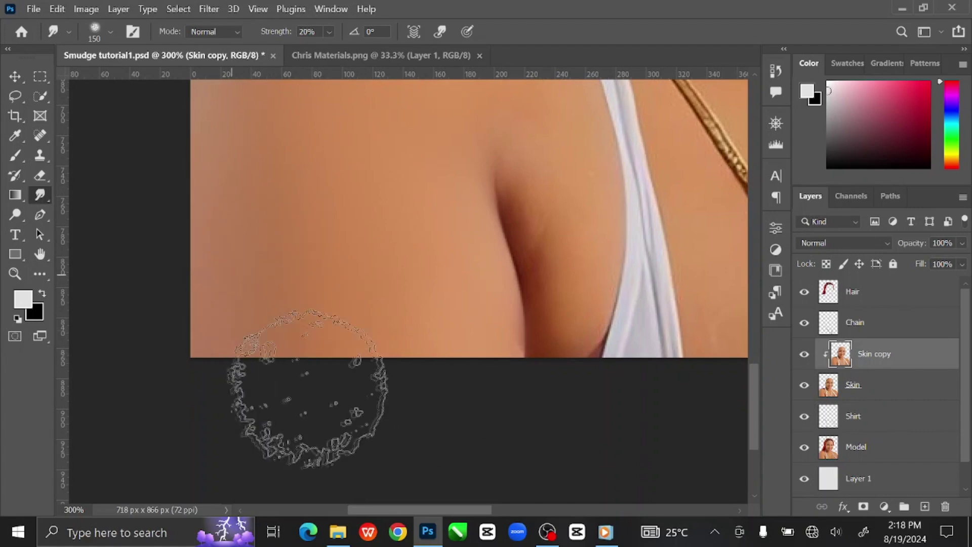
{"action": "left_click_drag", "start_coordinate": [415, 317], "coordinate": [376, 459]}
Smooth the skin between the underarm crease and the left strap with a 90 to 100 px smudge brush
{"action": "scroll", "coordinate": [501, 299], "scroll_direction": "up", "scroll_amount": 2}
{"action": "key", "text": "bracketleft"}
{"action": "key", "text": "bracketleft"}
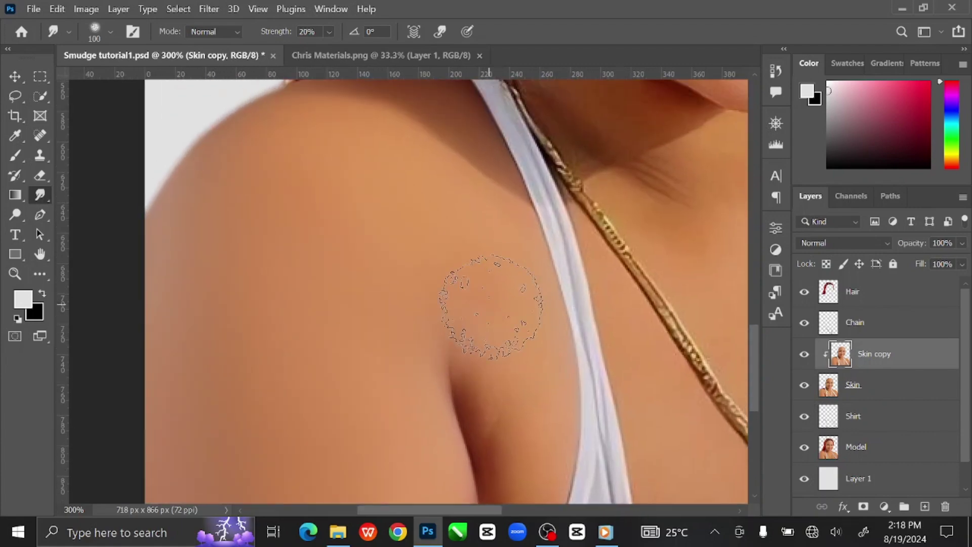
{"action": "key", "text": "bracketright"}
{"action": "key", "text": "bracketleft"}
{"action": "key", "text": "bracketleft"}
{"action": "left_click_drag", "start_coordinate": [564, 415], "coordinate": [540, 319]}
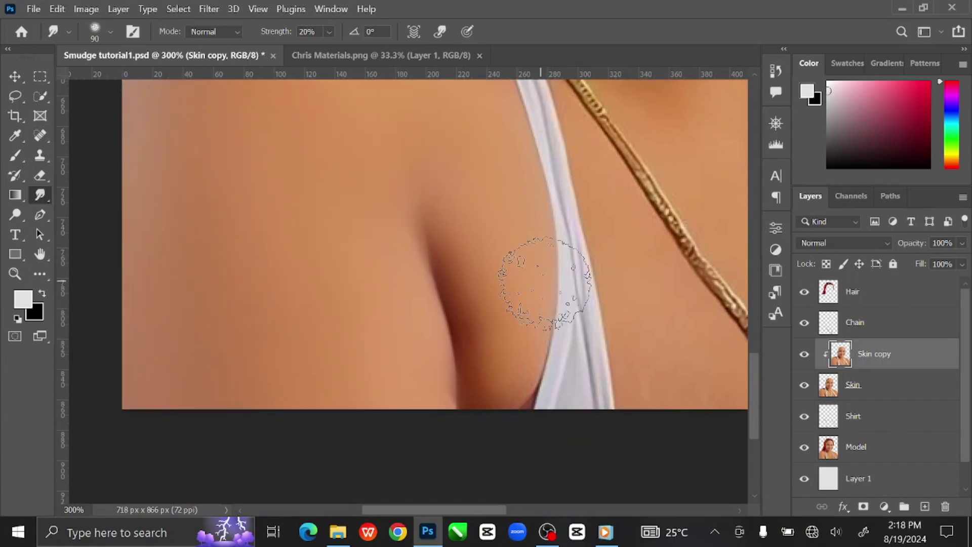
Blend the dark underarm crease beside the left strap with a 45 to 60 px smudge brush
{"action": "key", "text": "bracketleft"}
{"action": "key", "text": "bracketleft"}
{"action": "key", "text": "bracketleft"}
{"action": "key", "text": "bracketleft"}
{"action": "key", "text": "bracketleft"}
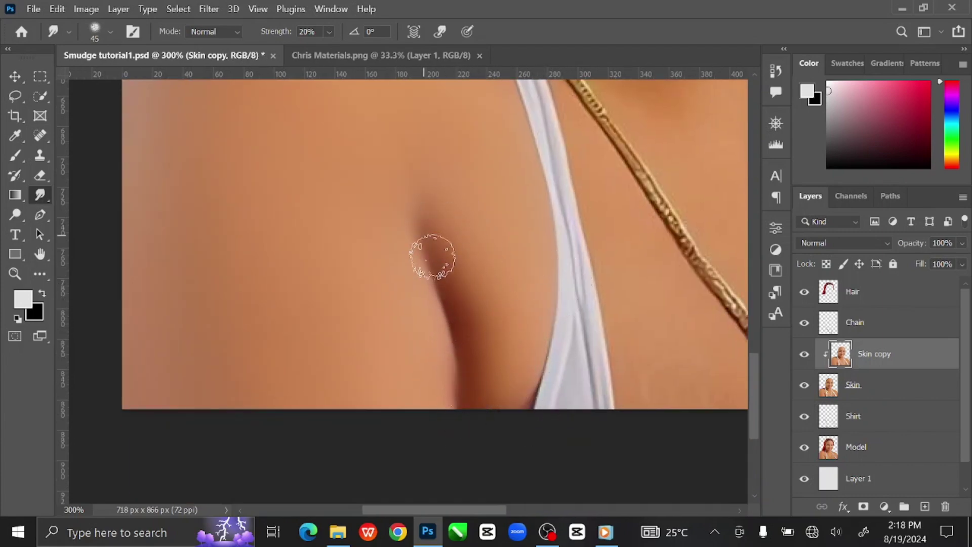
{"action": "key", "text": "bracketright"}
{"action": "key", "text": "bracketright"}
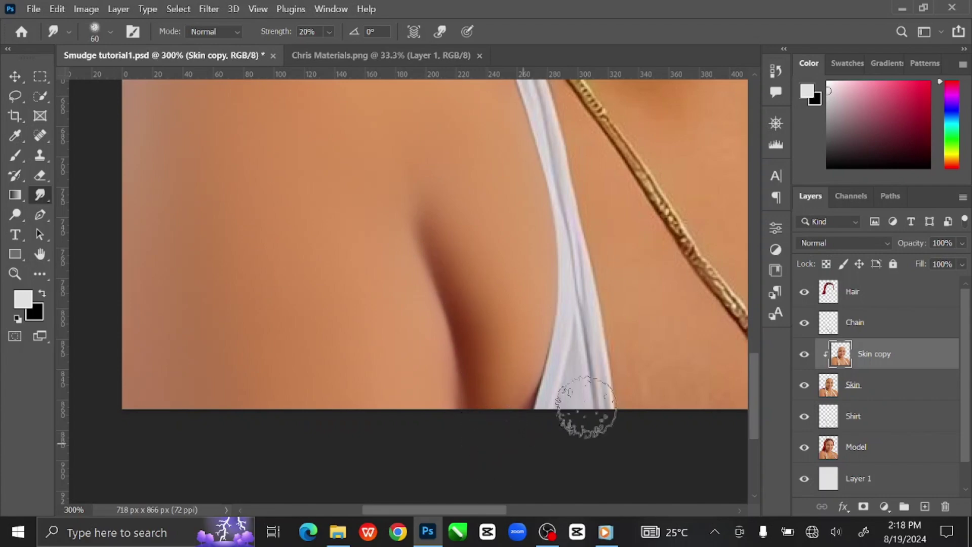
{"action": "mouse_move", "coordinate": [510, 285]}
{"action": "left_mouse_down"}
{"action": "mouse_move", "coordinate": [511, 366]}
{"action": "mouse_move", "coordinate": [498, 335]}
{"action": "left_mouse_up"}
Compare the whole portrait with the Skin copy layer hidden and shown
{"action": "key", "text": "ctrl+0"}
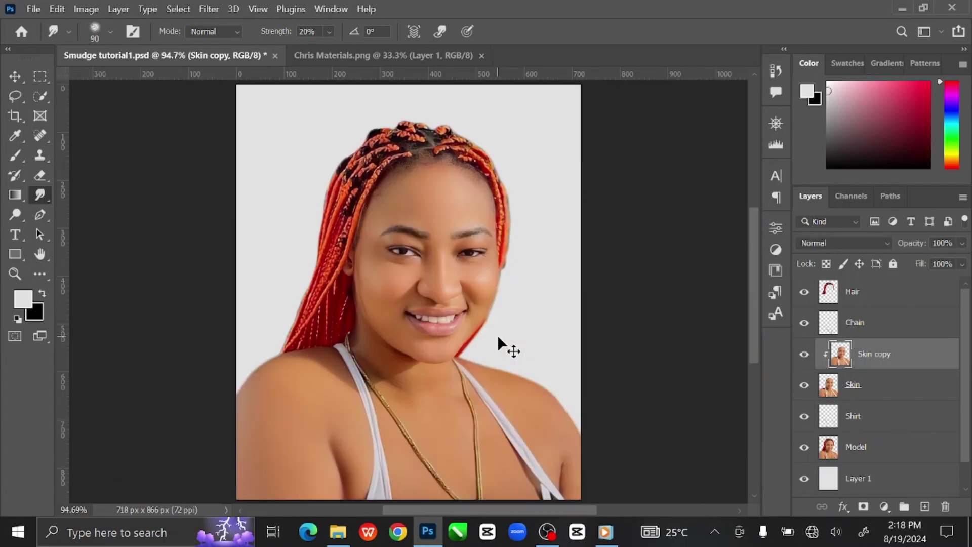
{"action": "left_click", "coordinate": [805, 355]}
{"action": "left_click", "coordinate": [805, 354]}
Refine the lower end of the left underarm fold near the canvas edge with a 25 to 40 px smudge brush
{"action": "scroll", "coordinate": [410, 397], "scroll_direction": "up", "scroll_amount": 5}
{"action": "scroll", "coordinate": [411, 393], "scroll_direction": "down", "scroll_amount": 8}
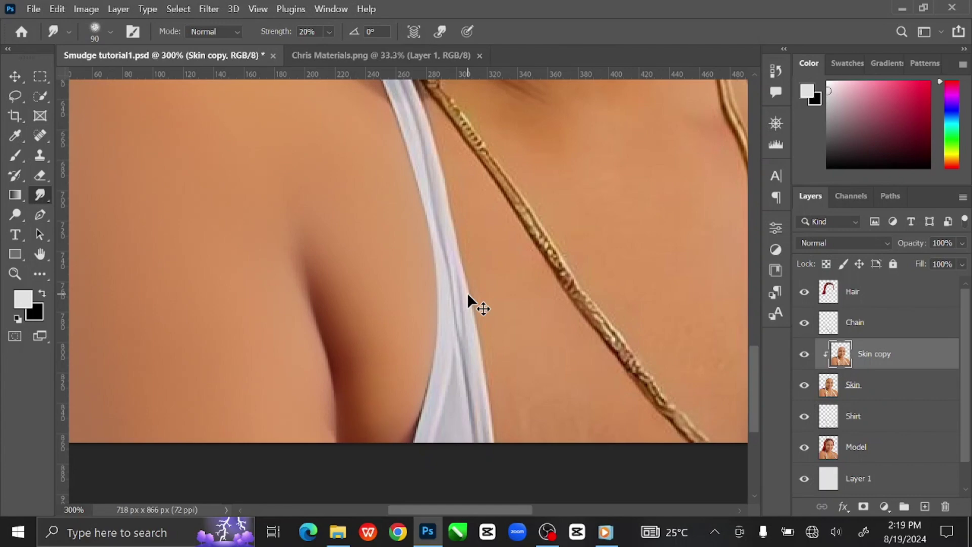
{"action": "key", "text": "bracketleft"}
{"action": "key", "text": "bracketleft"}
{"action": "key", "text": "bracketleft"}
{"action": "key", "text": "bracketleft"}
{"action": "key", "text": "bracketleft"}
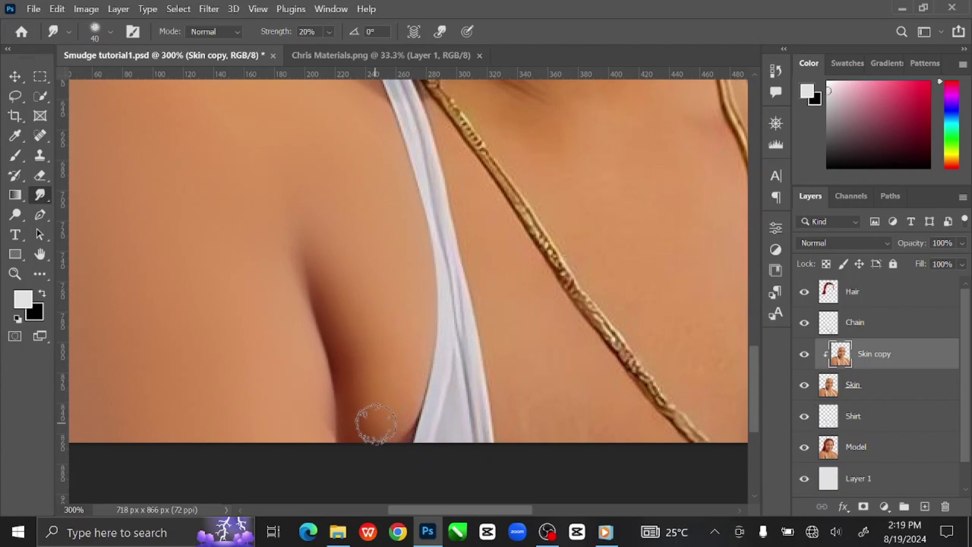
{"action": "key", "text": "bracketright"}
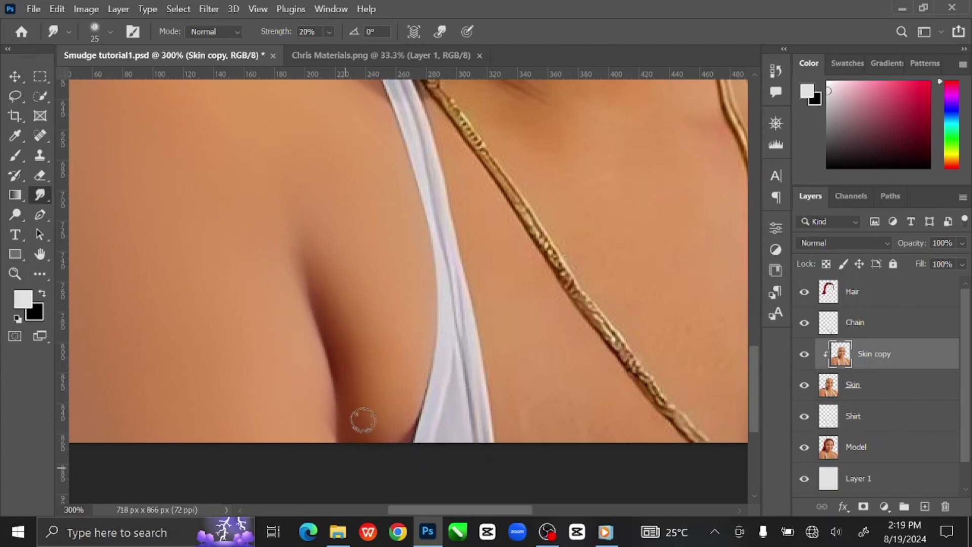
Smooth the left shoulder and upper arm once more with a 125 px smudge brush
{"action": "key", "text": "bracketright"}
{"action": "key", "text": "bracketright"}
{"action": "key", "text": "bracketright"}
{"action": "key", "text": "bracketright"}
{"action": "key", "text": "bracketright"}
{"action": "key", "text": "bracketright"}
{"action": "key", "text": "bracketright"}
{"action": "left_click_drag", "start_coordinate": [410, 281], "coordinate": [473, 304]}
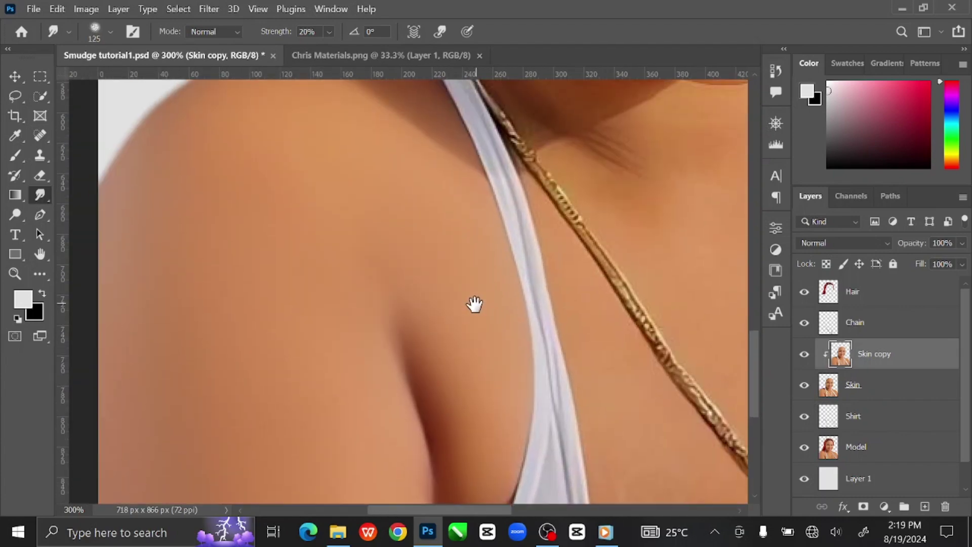
{"action": "left_click_drag", "start_coordinate": [311, 309], "coordinate": [364, 243]}
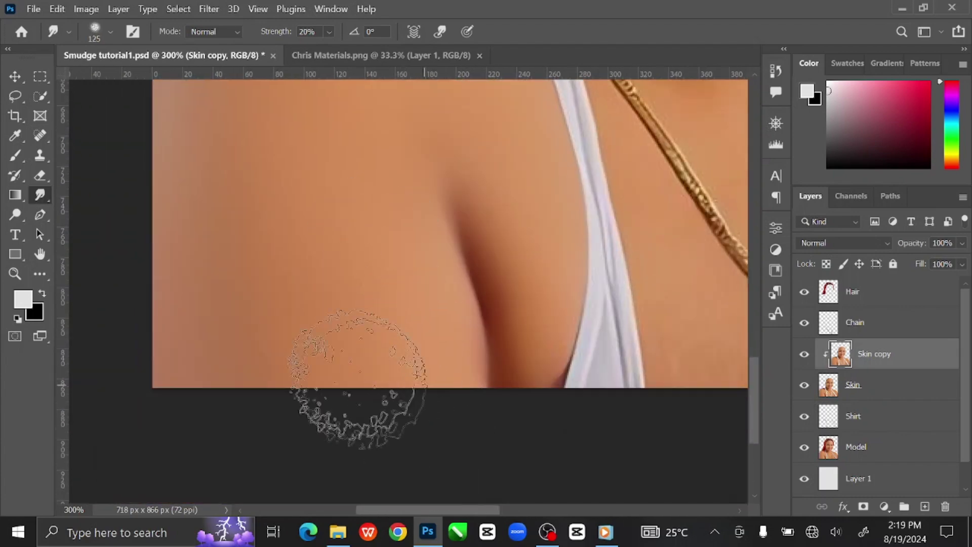
Smudge the chest skin between the left strap and the gold chain with a 50 to 90 px brush
{"action": "mouse_move", "coordinate": [347, 380]}
{"action": "left_mouse_down"}
{"action": "mouse_move", "coordinate": [337, 330]}
{"action": "mouse_move", "coordinate": [154, 353]}
{"action": "left_mouse_up"}
{"action": "key", "text": "bracketleft"}
{"action": "key", "text": "bracketleft"}
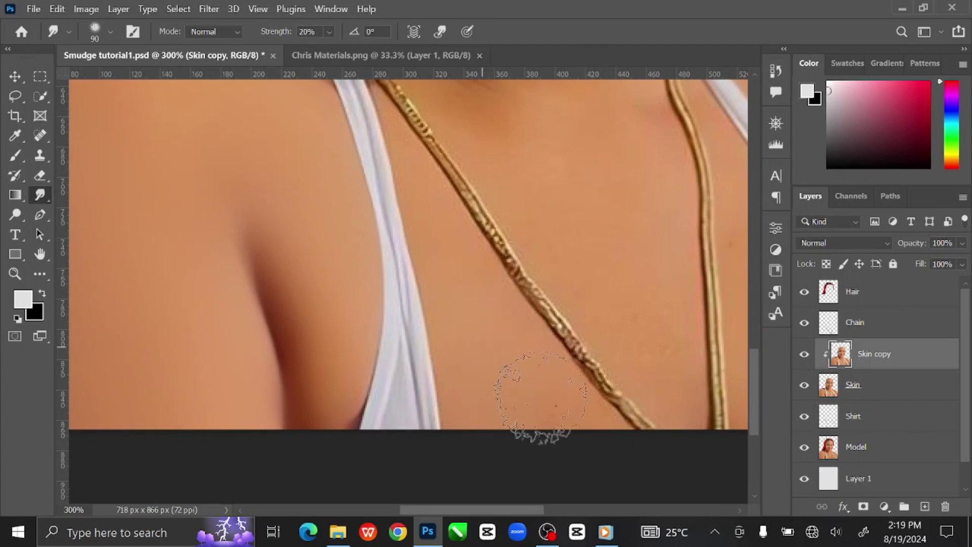
{"action": "key", "text": "bracketleft"}
{"action": "left_click_drag", "start_coordinate": [442, 202], "coordinate": [481, 279]}
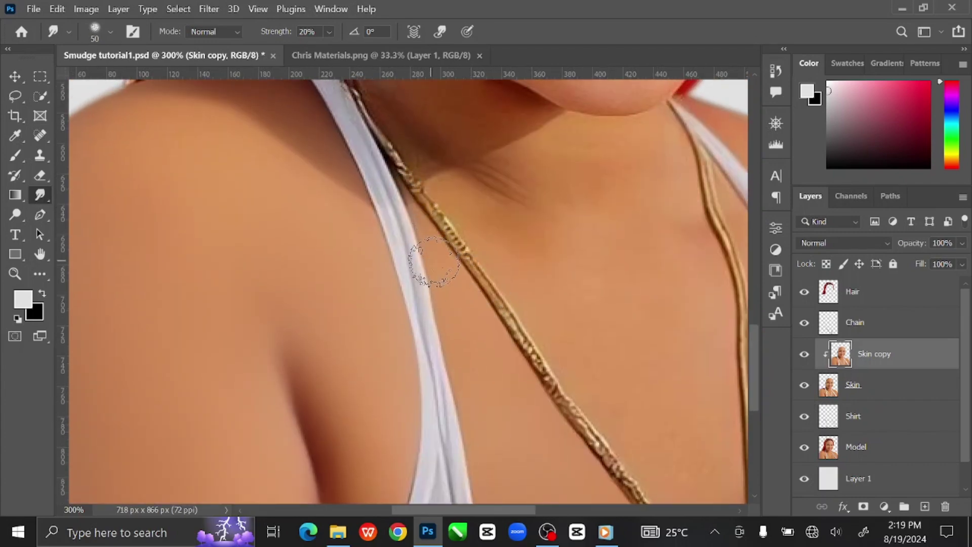
{"action": "left_click_drag", "start_coordinate": [483, 348], "coordinate": [427, 319]}
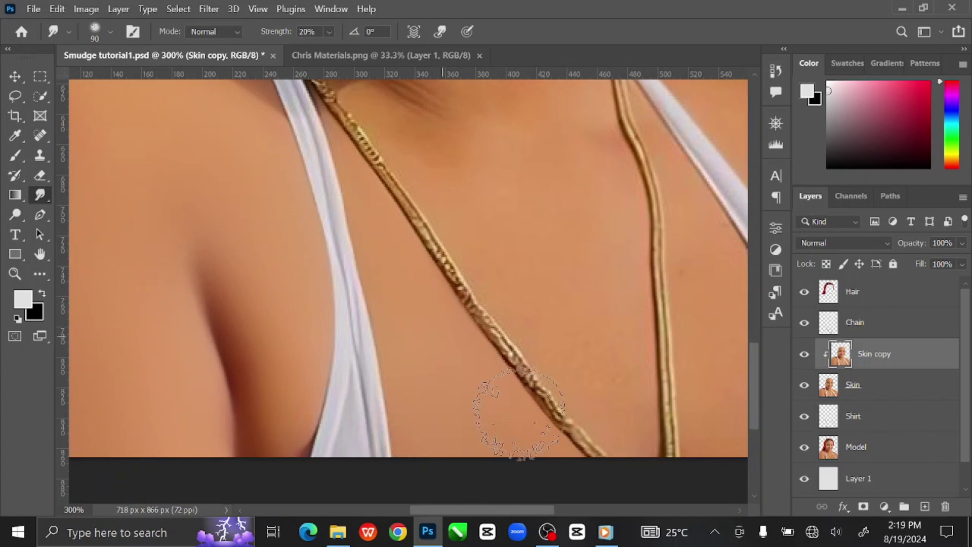
{"action": "left_click_drag", "start_coordinate": [582, 446], "coordinate": [445, 387]}
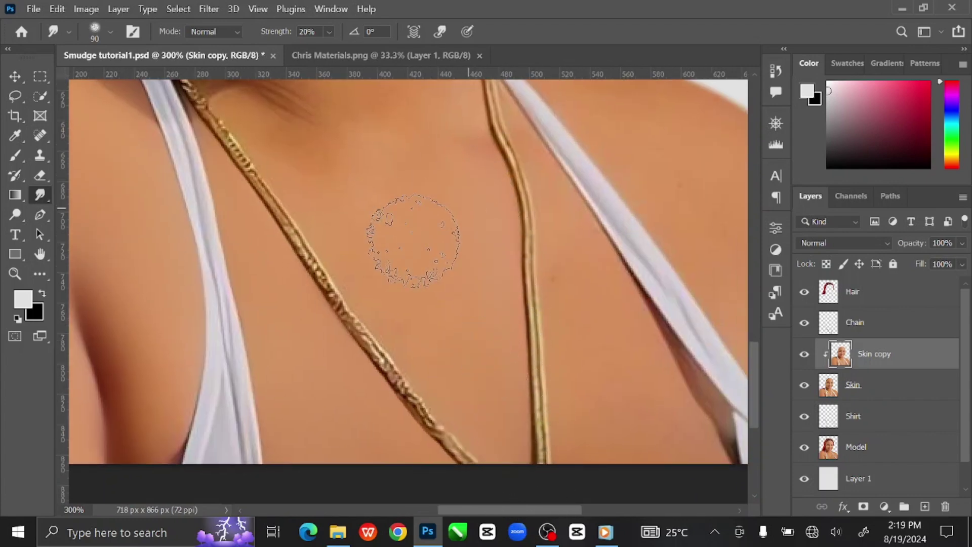
Smooth the shadowed neck skin beneath the jaw beside the braids with a 40 px smudge brush
{"action": "left_click_drag", "start_coordinate": [468, 210], "coordinate": [542, 361]}
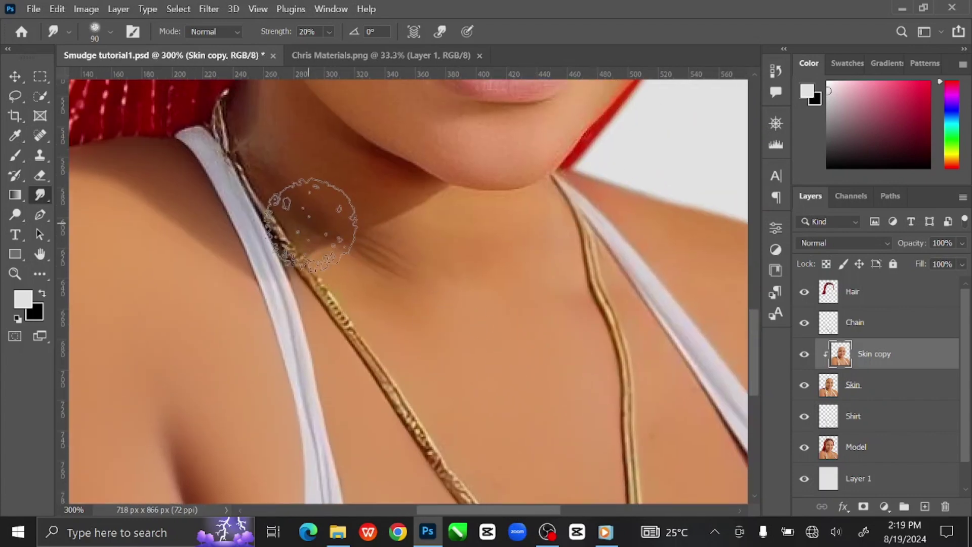
{"action": "key", "text": "["}
{"action": "key", "text": "["}
{"action": "key", "text": "["}
{"action": "key", "text": "["}
{"action": "key", "text": "["}
{"action": "mouse_move", "coordinate": [390, 188]}
{"action": "left_mouse_down"}
{"action": "mouse_move", "coordinate": [451, 299]}
{"action": "mouse_move", "coordinate": [486, 332]}
{"action": "left_mouse_up"}
{"action": "key", "text": "bracketleft"}
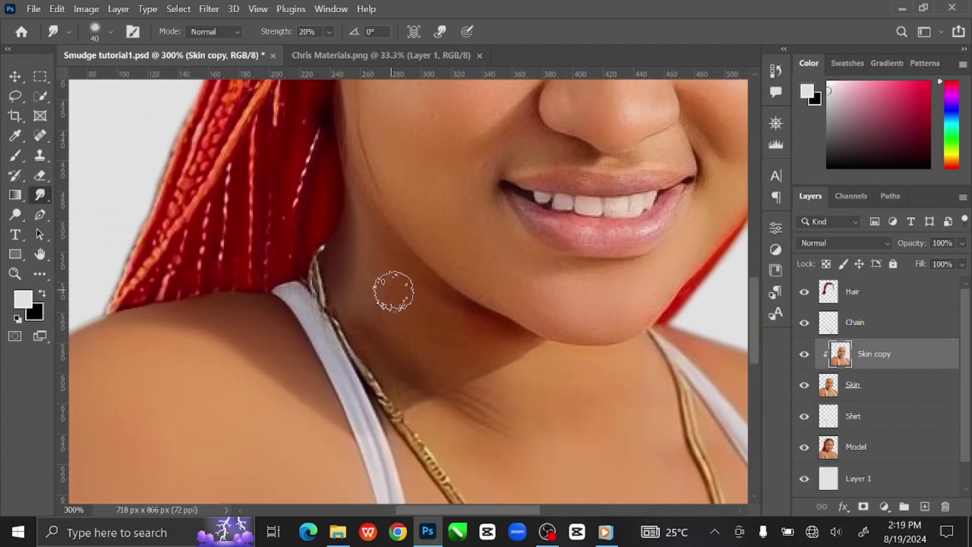
{"action": "key", "text": "ctrl+plus"}
{"action": "key", "text": "bracketleft"}
{"action": "key", "text": "bracketright"}
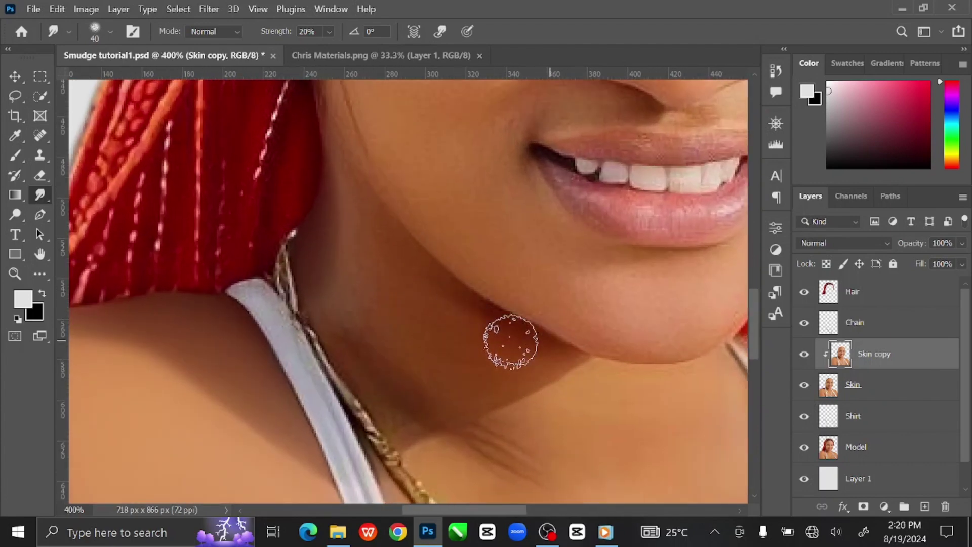
Blend away the neck creases and soften the jaw shadow with a 50 to 70 px smudge brush
{"action": "key", "text": "bracketright"}
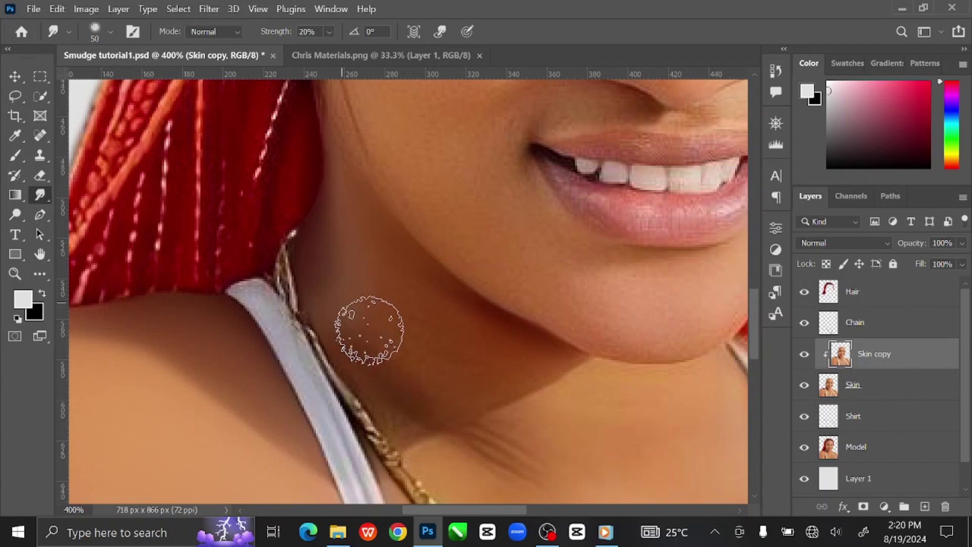
{"action": "key", "text": "bracketright"}
{"action": "key", "text": "bracketright"}
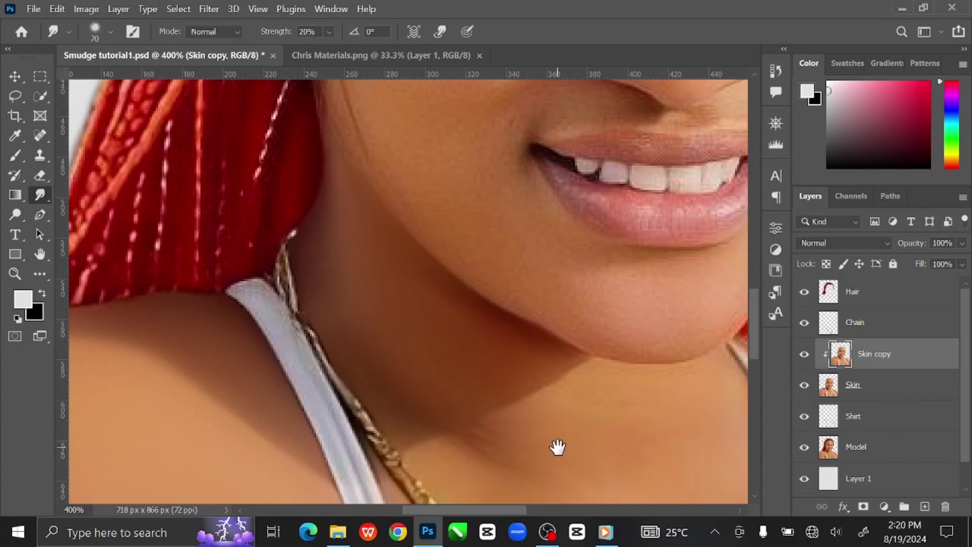
Smooth the lower neck and central chest between the two chain strands, enlarging the smudge brush from 70 to 100 px
{"action": "left_click_drag", "start_coordinate": [558, 445], "coordinate": [337, 325]}
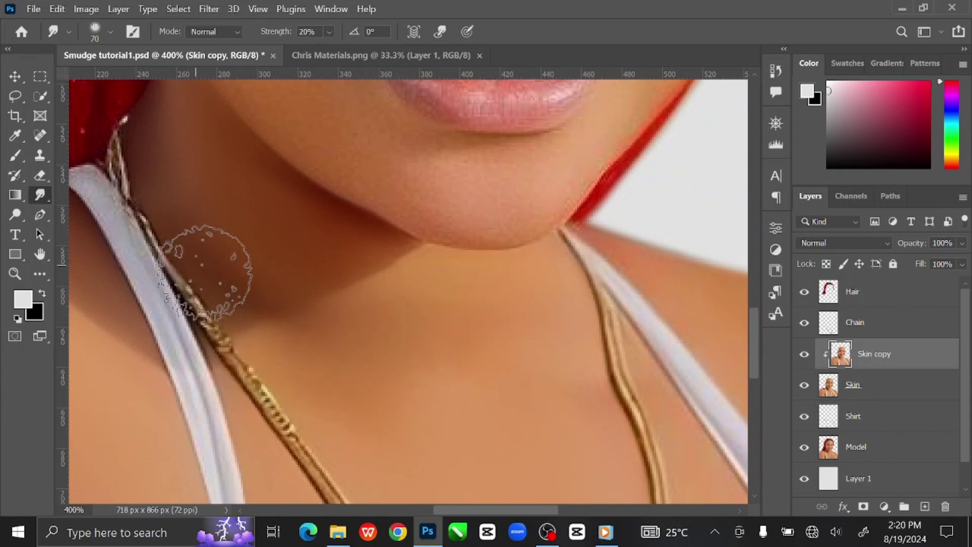
{"action": "left_click_drag", "start_coordinate": [357, 343], "coordinate": [362, 268]}
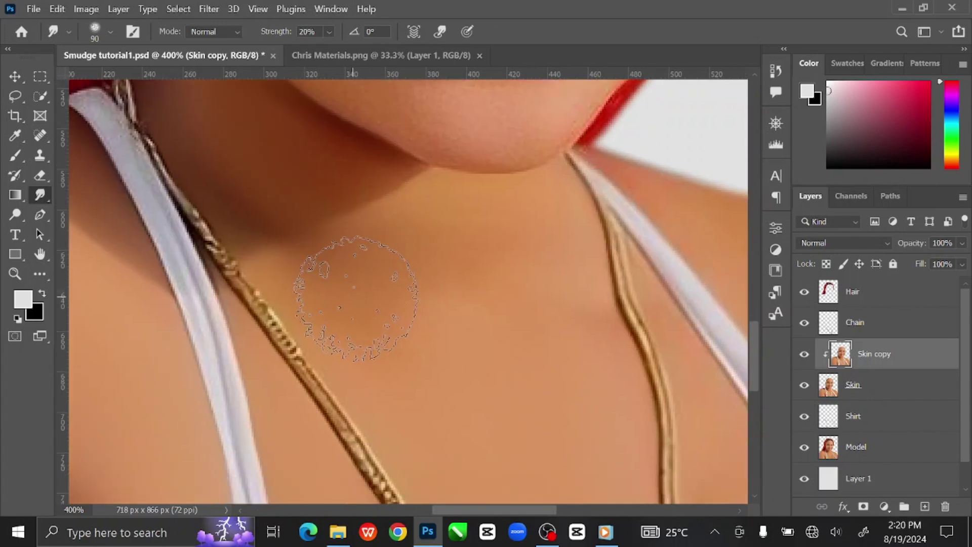
{"action": "key", "text": "bracketright"}
{"action": "key", "text": "bracketright"}
{"action": "key", "text": "bracketright"}
{"action": "left_click_drag", "start_coordinate": [531, 358], "coordinate": [525, 253]}
{"action": "left_click_drag", "start_coordinate": [526, 332], "coordinate": [445, 267]}
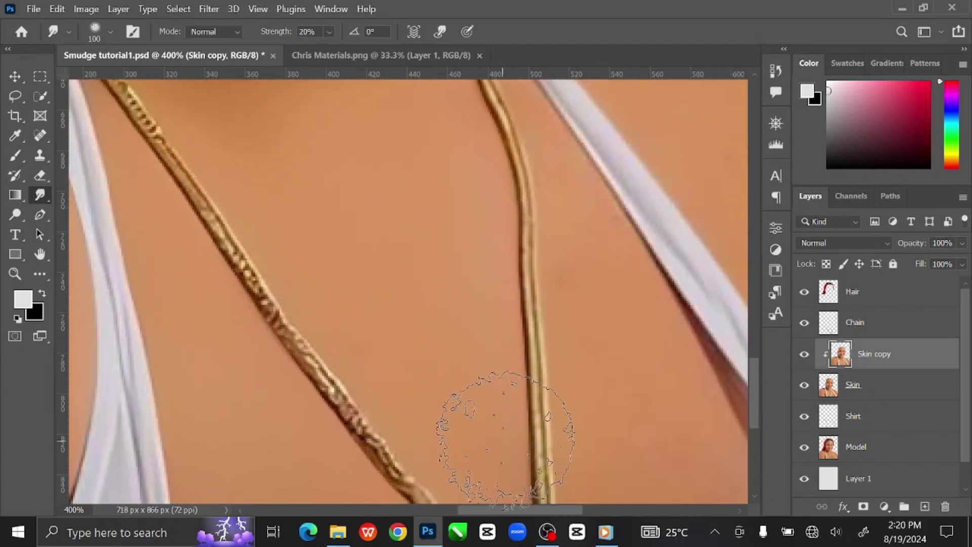
Smudge the lower chest skin between the right chain strand and the right strap with a 60 to 80 px brush
{"action": "scroll", "coordinate": [481, 455], "scroll_direction": "down", "scroll_amount": 3}
{"action": "scroll", "coordinate": [441, 425], "scroll_direction": "right", "scroll_amount": 3}
{"action": "key", "text": "bracketleft"}
{"action": "key", "text": "bracketleft"}
{"action": "key", "text": "bracketleft"}
{"action": "key", "text": "bracketleft"}
{"action": "key", "text": "bracketleft"}
{"action": "key", "text": "bracketleft"}
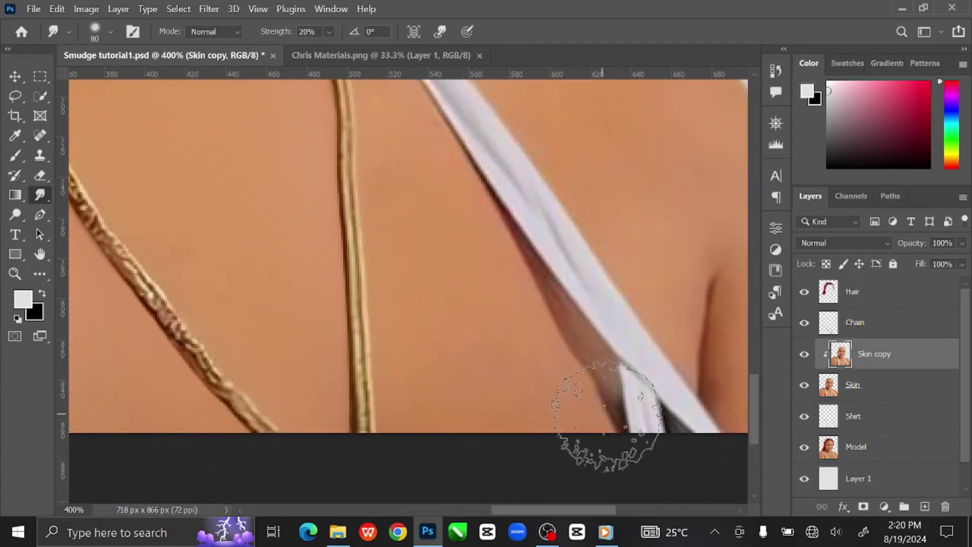
{"action": "key", "text": "bracketright"}
{"action": "key", "text": "bracketright"}
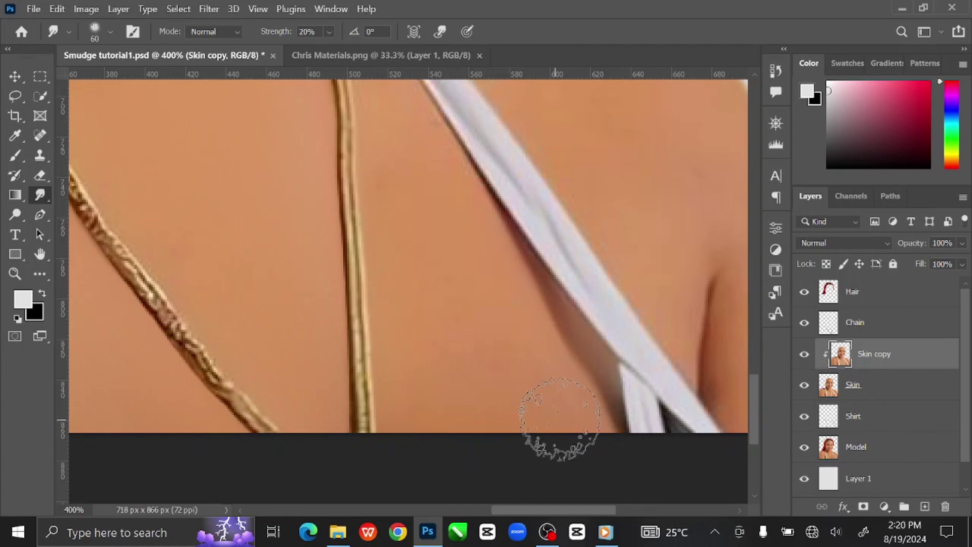
Smooth the narrow skin area up along the right strap toward the neck with a 60 to 80 px smudge brush
{"action": "left_click_drag", "start_coordinate": [446, 279], "coordinate": [466, 422]}
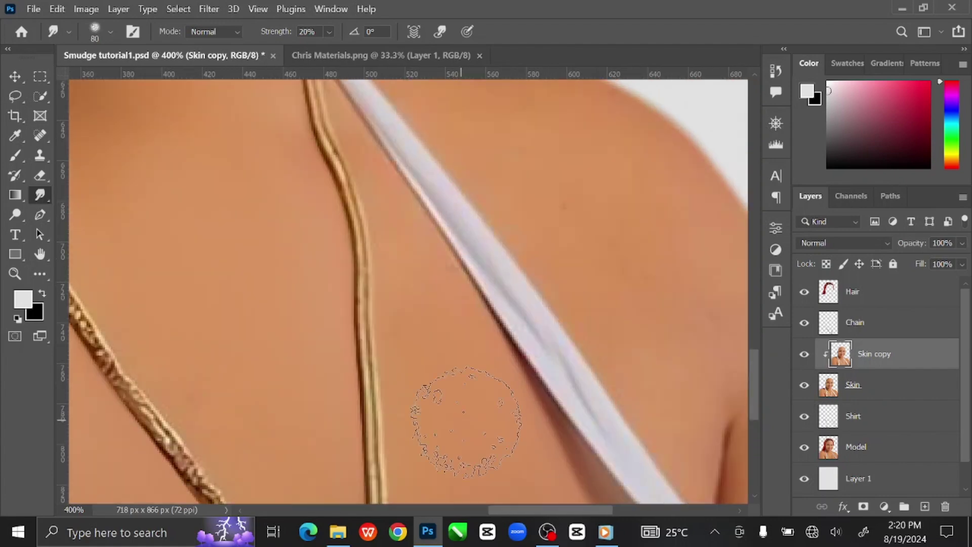
{"action": "key", "text": "ctrl+minus"}
{"action": "left_click_drag", "start_coordinate": [404, 202], "coordinate": [408, 217]}
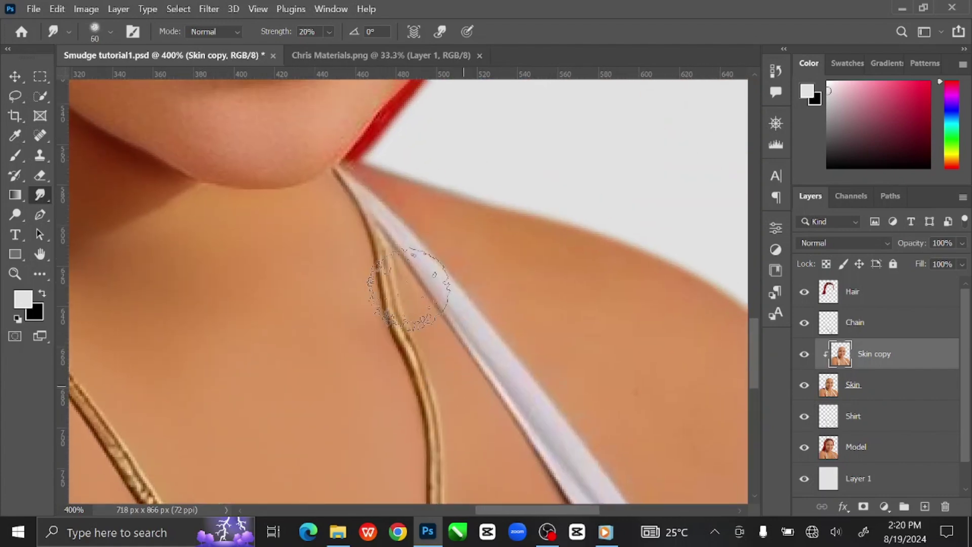
Smooth the right shoulder outside the strap with an 80 to 100 px smudge brush
{"action": "key", "text": "ctrl+plus"}
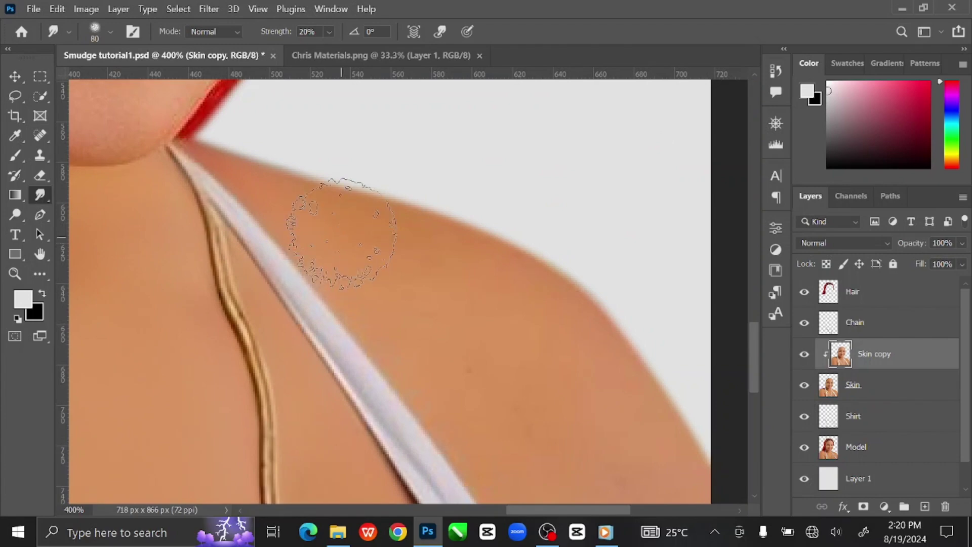
{"action": "left_click_drag", "start_coordinate": [537, 338], "coordinate": [481, 169]}
{"action": "key", "text": "]"}
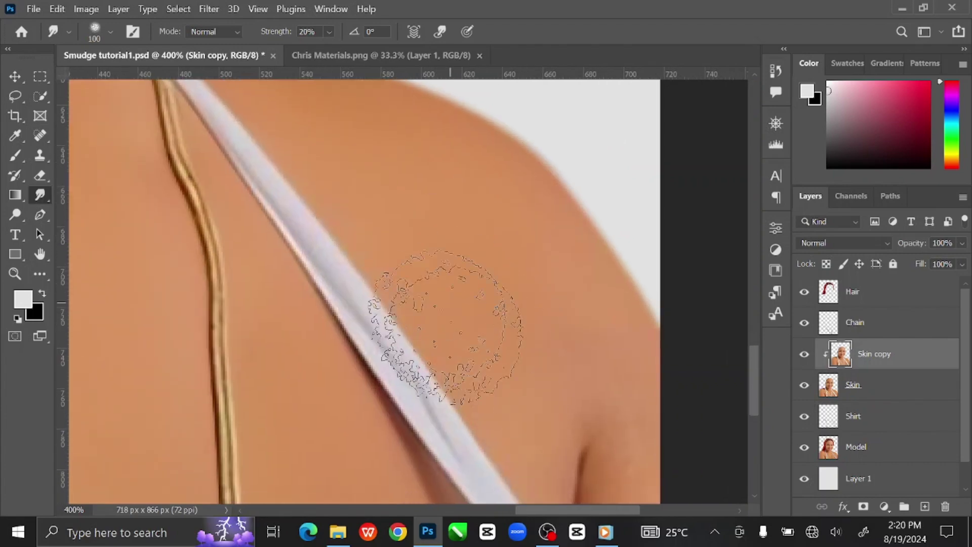
Smooth the skin between the right strap and the armpit crease with the smudge brush reduced from 100 to 60 px and below
{"action": "key", "text": "bracketleft"}
{"action": "key", "text": "bracketleft"}
{"action": "key", "text": "bracketleft"}
{"action": "key", "text": "bracketleft"}
{"action": "left_click_drag", "start_coordinate": [505, 353], "coordinate": [478, 248]}
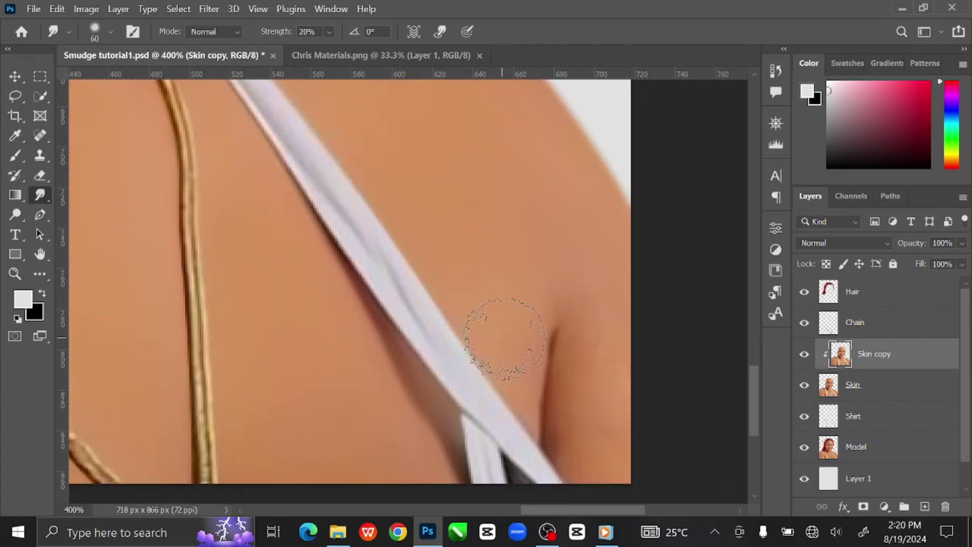
{"action": "key", "text": "bracketleft"}
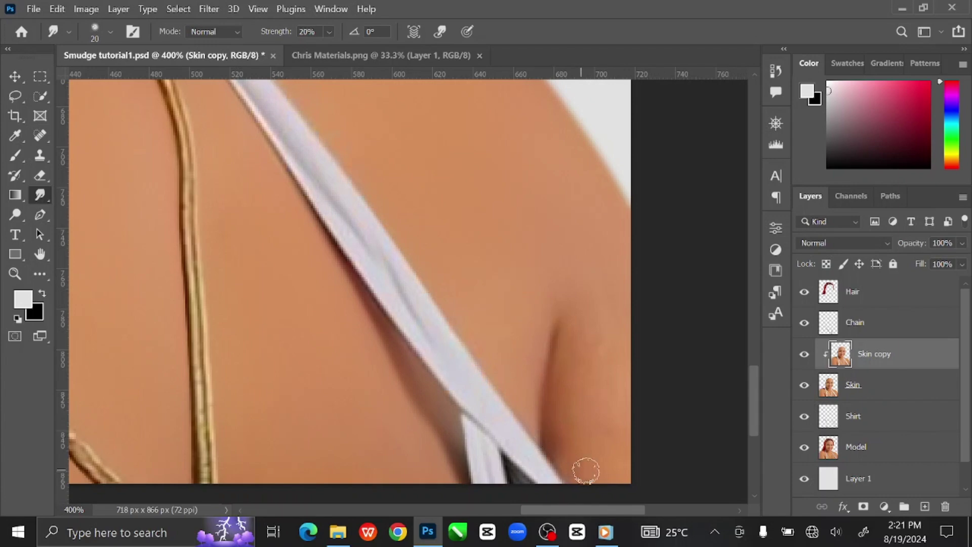
Smudge the right upper arm beyond the armpit crease, enlarging the brush from 20 to 80 px
{"action": "key", "text": "bracketright"}
{"action": "key", "text": "bracketright"}
{"action": "key", "text": "bracketright"}
{"action": "key", "text": "bracketright"}
{"action": "key", "text": "bracketright"}
{"action": "key", "text": "bracketright"}
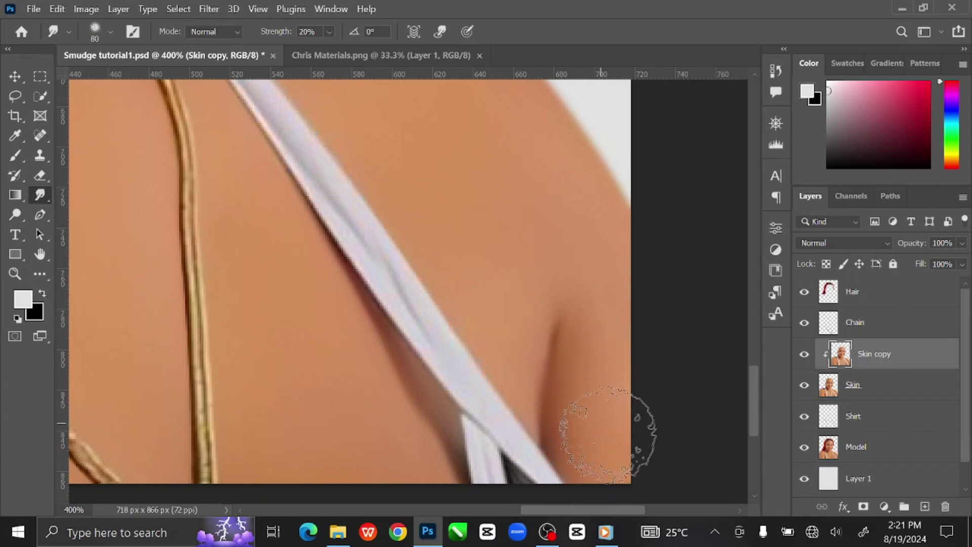
Smooth the skin below the right mouth corner and along the right jaw, reducing the smudge brush from 45 to 30 px
{"action": "key", "text": "ctrl+minus"}
{"action": "key", "text": "ctrl+minus"}
{"action": "key", "text": "ctrl+minus"}
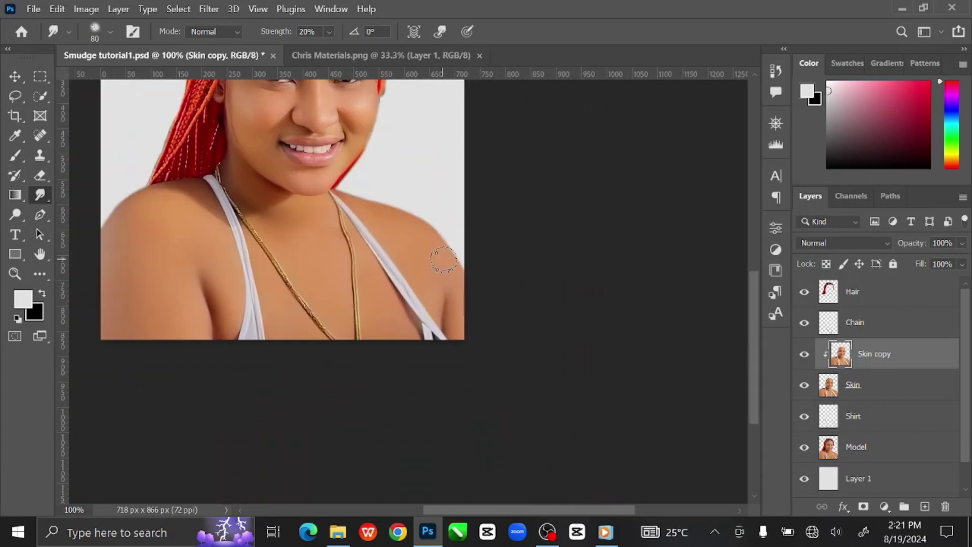
{"action": "key", "text": "ctrl+plus"}
{"action": "key", "text": "ctrl+plus"}
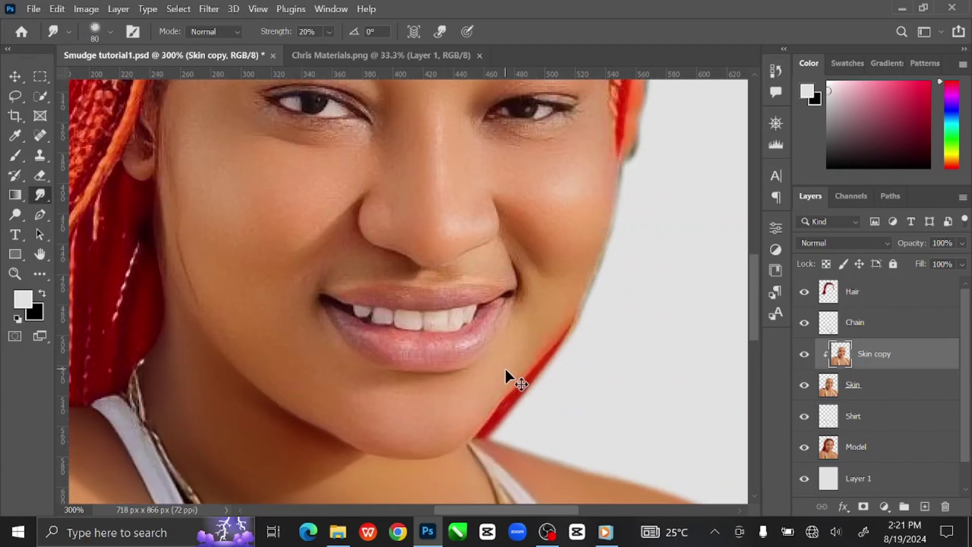
{"action": "key", "text": "ctrl+plus"}
{"action": "key", "text": "bracketleft"}
{"action": "key", "text": "bracketleft"}
{"action": "key", "text": "bracketleft"}
{"action": "key", "text": "bracketleft"}
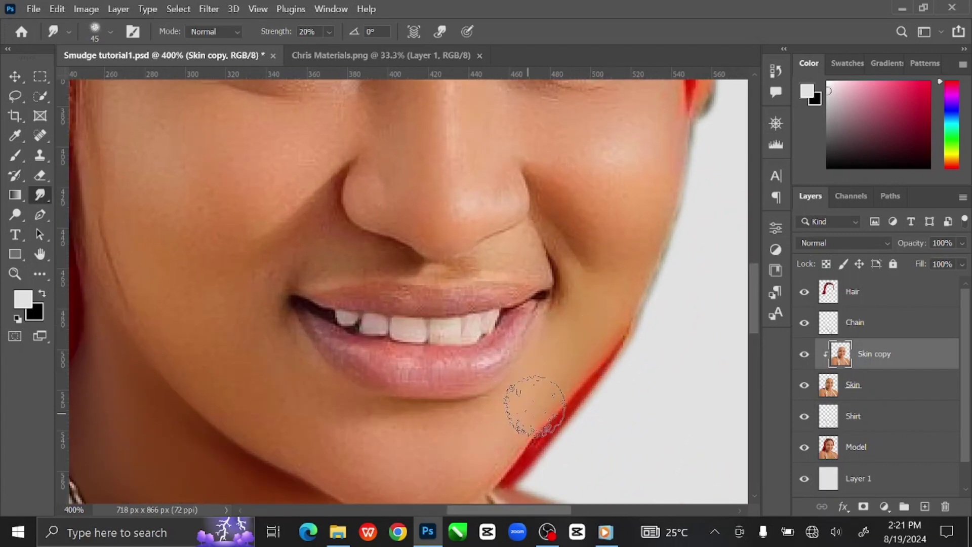
{"action": "key", "text": "bracketleft"}
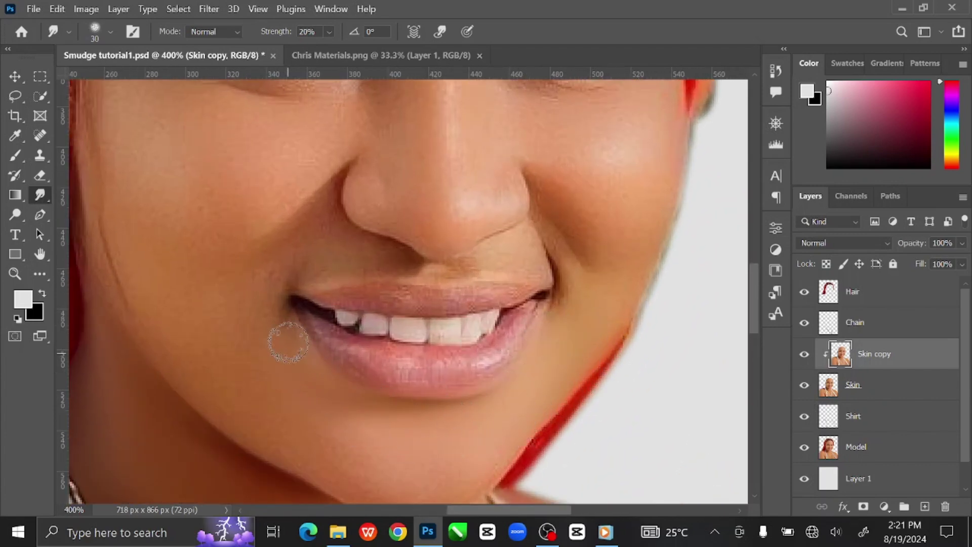
Smudge the chin and the skin beside the left mouth corner with the brush enlarged to 70 px
{"action": "key", "text": "bracketright"}
{"action": "key", "text": "bracketright"}
{"action": "key", "text": "bracketright"}
{"action": "key", "text": "bracketright"}
{"action": "key", "text": "bracketright"}
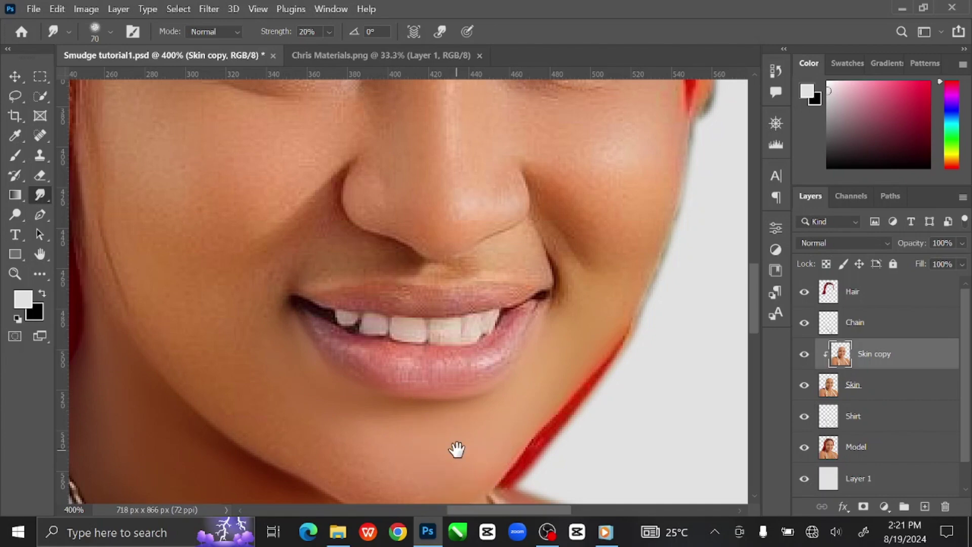
{"action": "left_click_drag", "start_coordinate": [456, 449], "coordinate": [492, 399]}
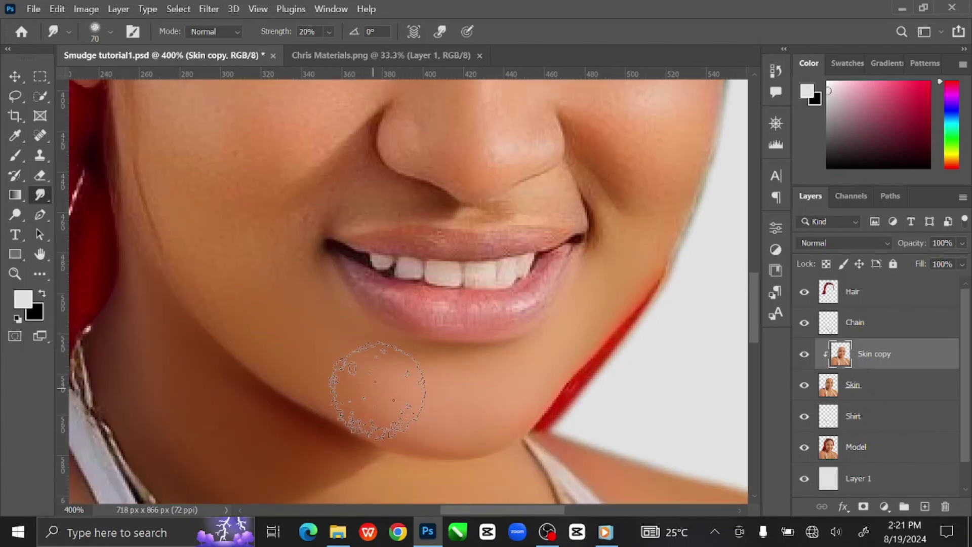
Smooth the left jawline and lower cheek, blending away the stray hair line with a 50 to 35 px smudge brush
{"action": "key", "text": "bracketleft"}
{"action": "key", "text": "bracketleft"}
{"action": "key", "text": "bracketleft"}
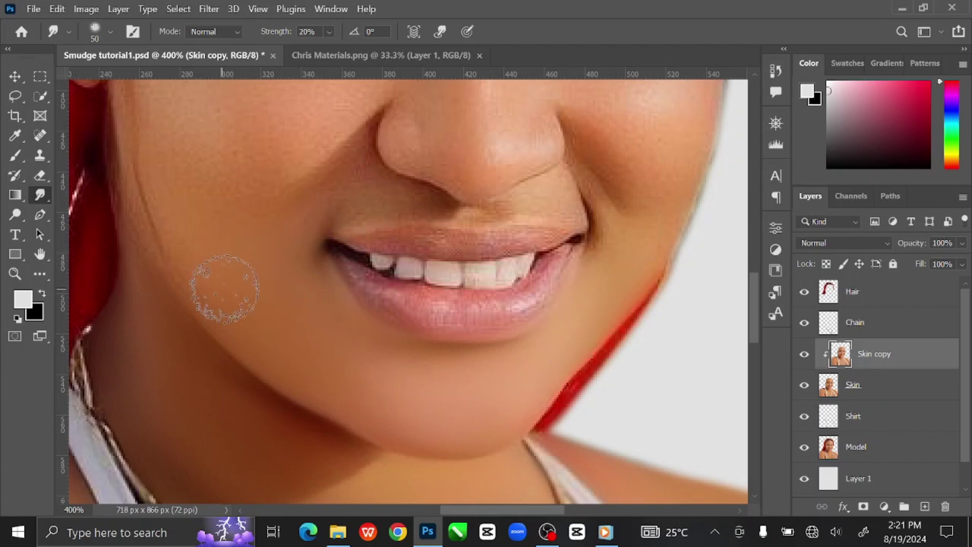
{"action": "key", "text": "bracketleft"}
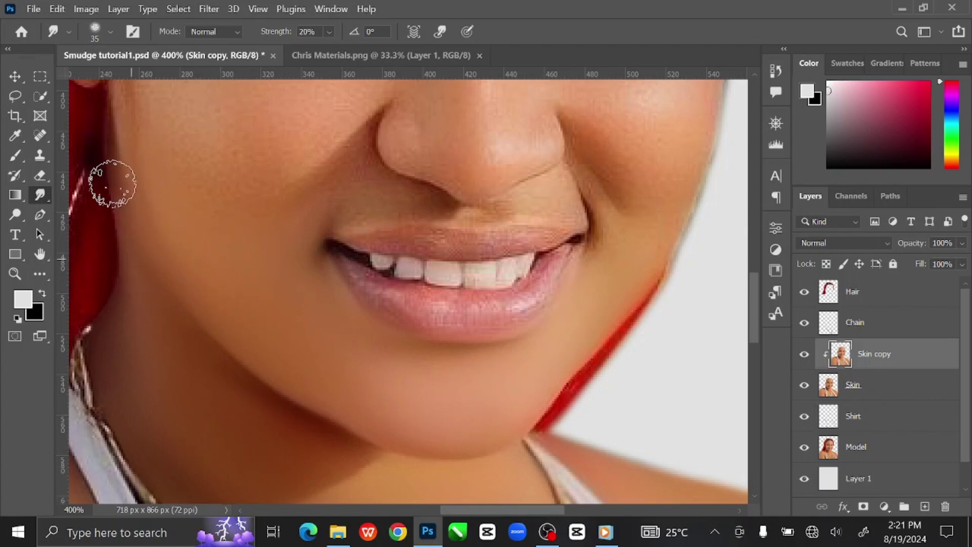
Smudge the skin between the nose and the left half of the upper lip with a 25 px brush
{"action": "key", "text": "bracketleft"}
{"action": "key", "text": "bracketleft"}
{"action": "key", "text": "bracketleft"}
{"action": "key", "text": "bracketleft"}
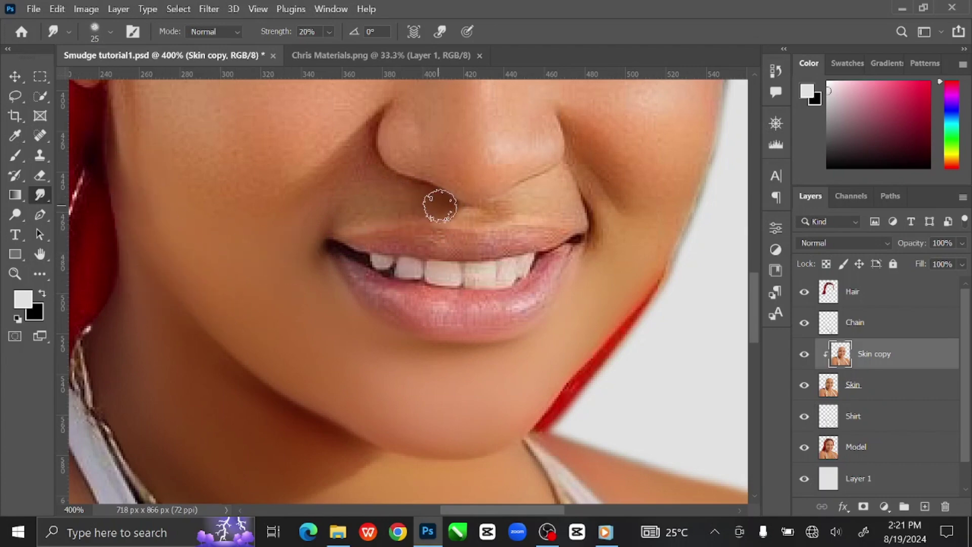
{"action": "key", "text": "bracketright"}
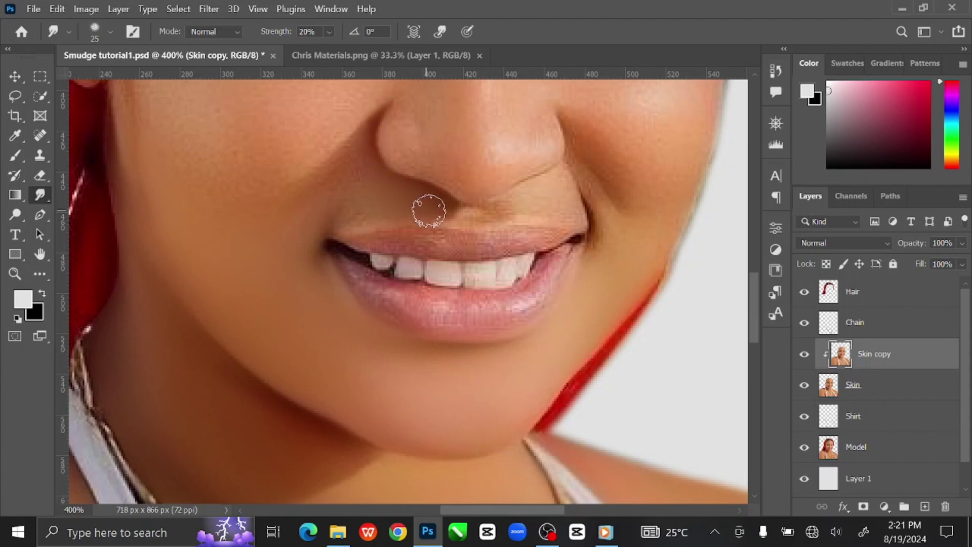
{"action": "mouse_move", "coordinate": [429, 211]}
{"action": "left_mouse_down"}
{"action": "mouse_move", "coordinate": [342, 208]}
{"action": "mouse_move", "coordinate": [366, 130]}
{"action": "left_mouse_up"}
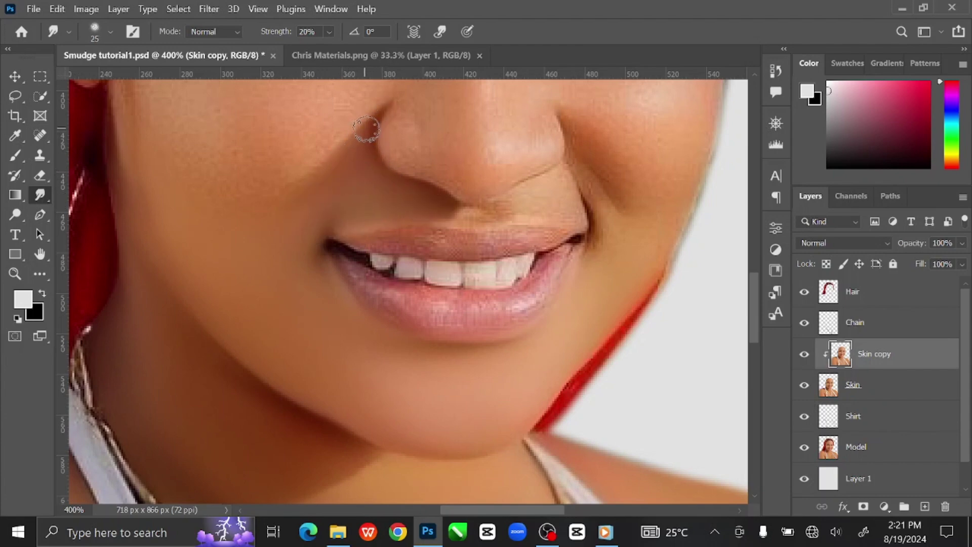
Smooth the skin above the right upper lip and along the right smile fold with a 15 to 45 px smudge brush
{"action": "key", "text": "bracketright"}
{"action": "key", "text": "bracketright"}
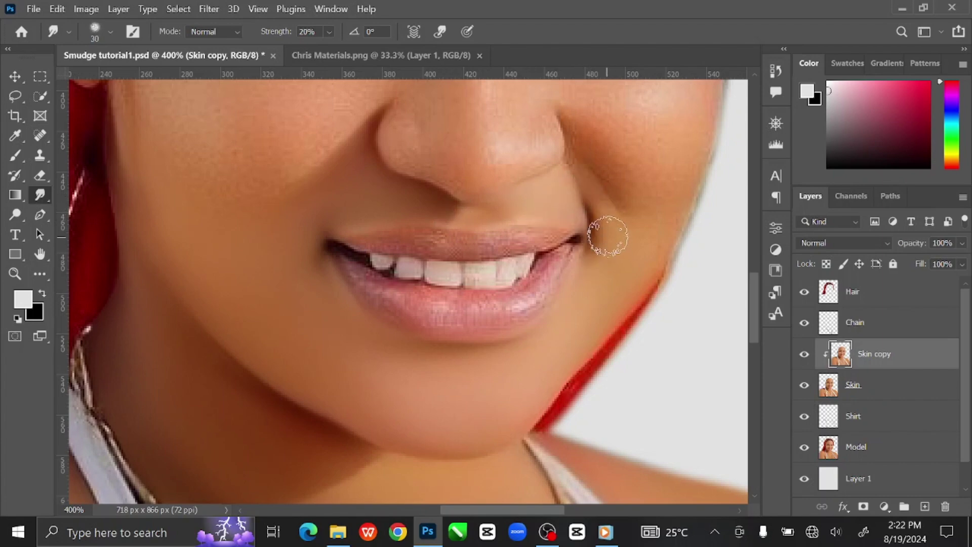
{"action": "key", "text": "bracketright"}
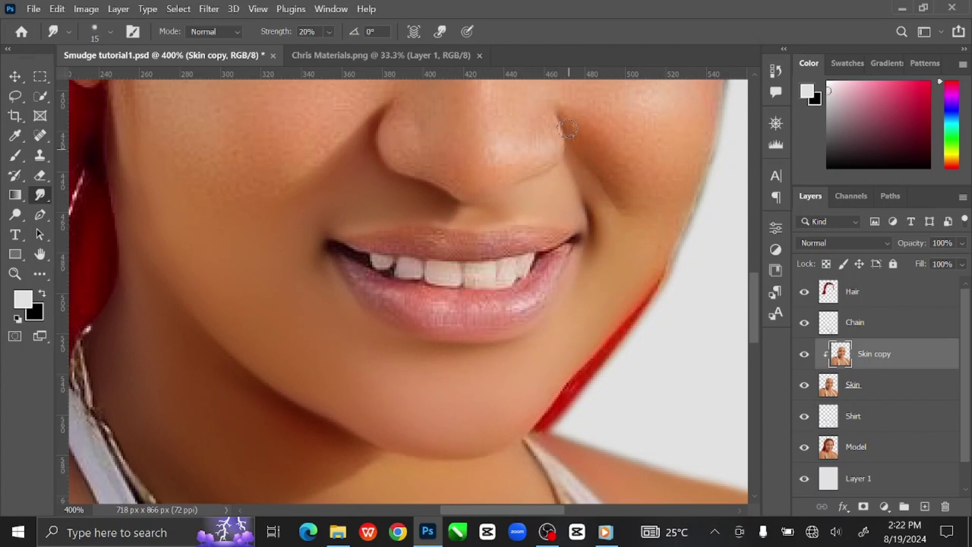
{"action": "key", "text": "bracketright"}
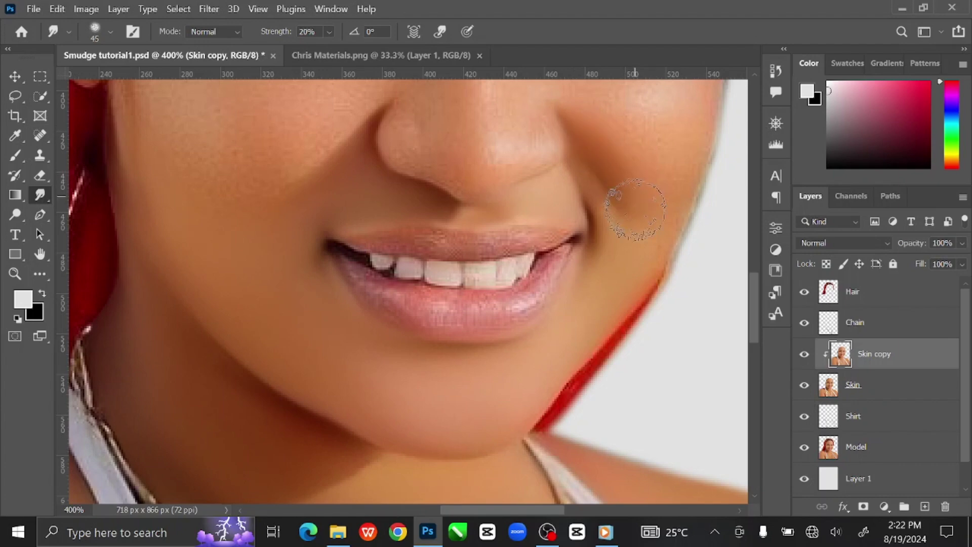
Smooth both cheeks below the eyes with a 70 px smudge brush, reducing it to 45 px near the left edge
{"action": "scroll", "coordinate": [607, 345], "scroll_direction": "up", "scroll_amount": 3}
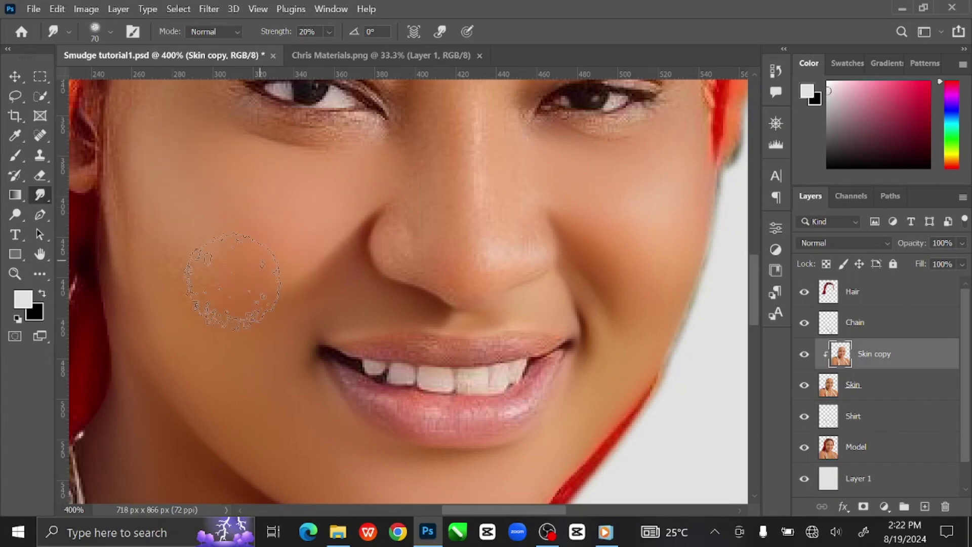
{"action": "key", "text": "bracketleft"}
{"action": "key", "text": "bracketleft"}
{"action": "key", "text": "bracketleft"}
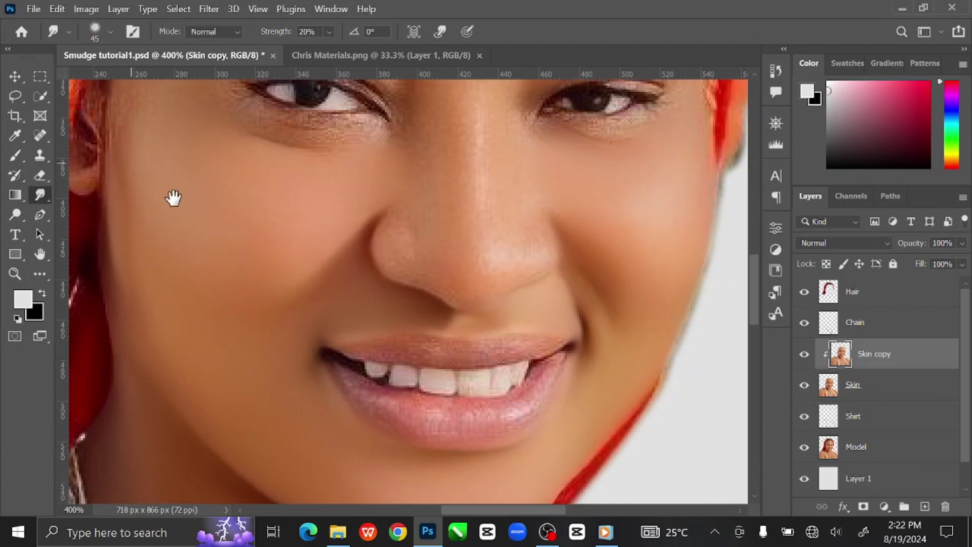
Smudge the left ear, the temple and the skin around the left eye with a 30 to 40 px brush
{"action": "left_click_drag", "start_coordinate": [172, 197], "coordinate": [344, 298]}
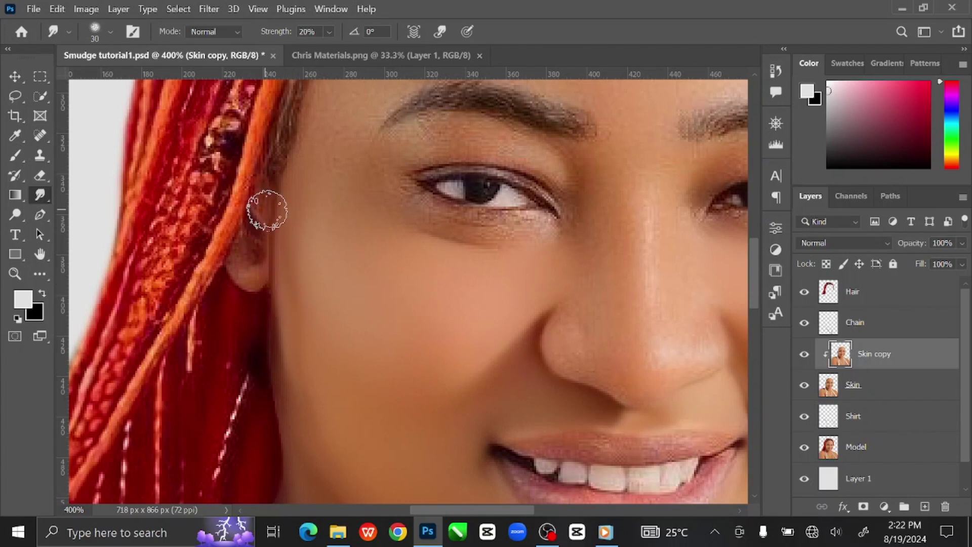
{"action": "key", "text": "bracketleft"}
{"action": "key", "text": "bracketleft"}
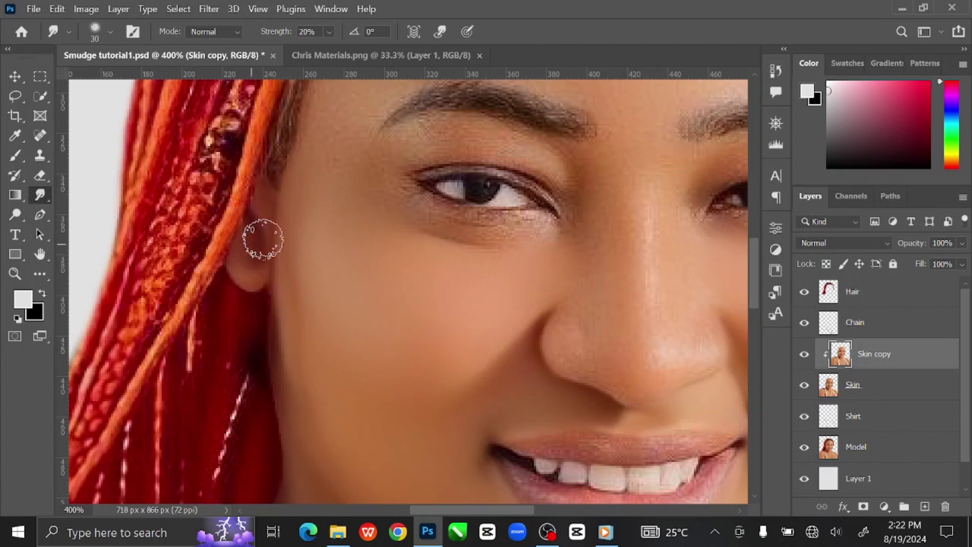
{"action": "key", "text": "bracketright"}
{"action": "key", "text": "bracketright"}
{"action": "key", "text": "bracketleft"}
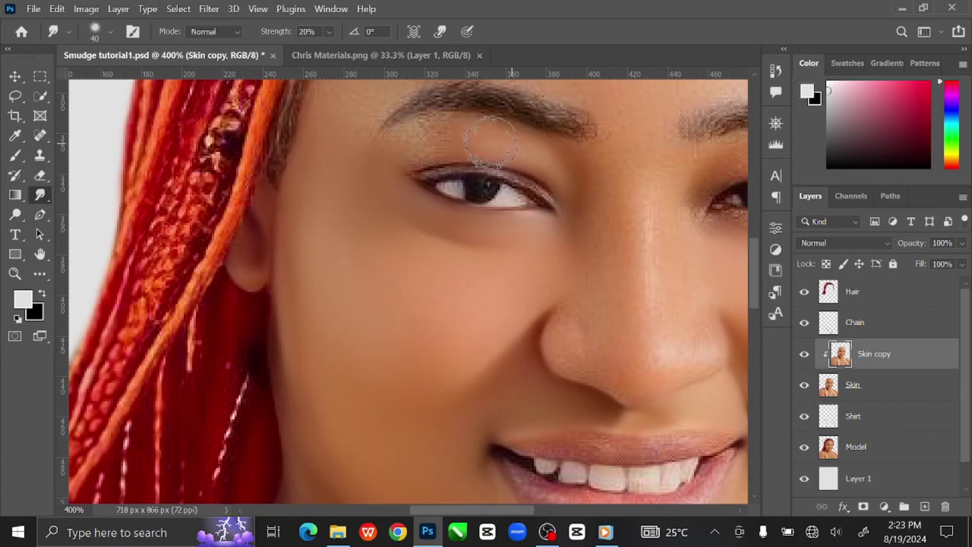
Smooth the nose tip, nostrils and bridge with a 40 to 45 px smudge brush
{"action": "left_click_drag", "start_coordinate": [622, 228], "coordinate": [566, 300]}
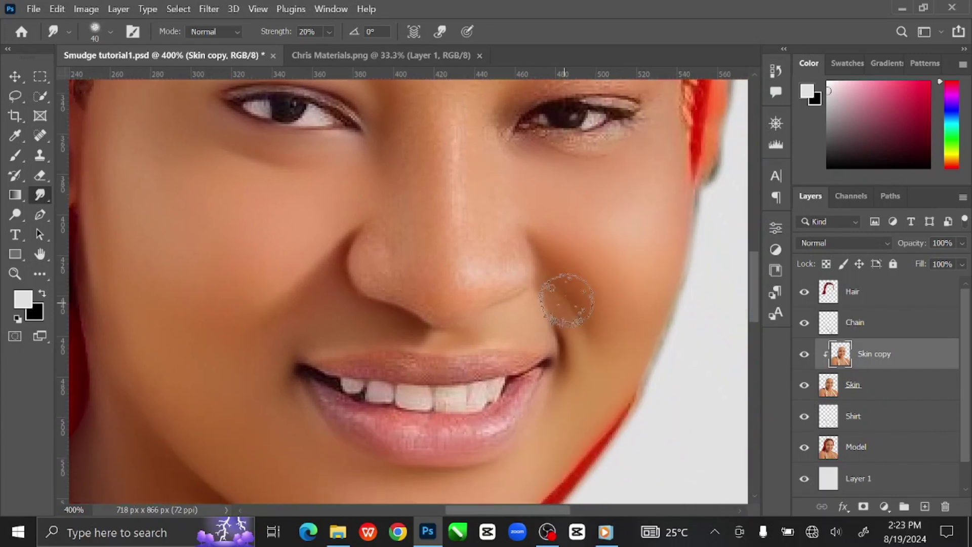
{"action": "key", "text": "ctrl+plus"}
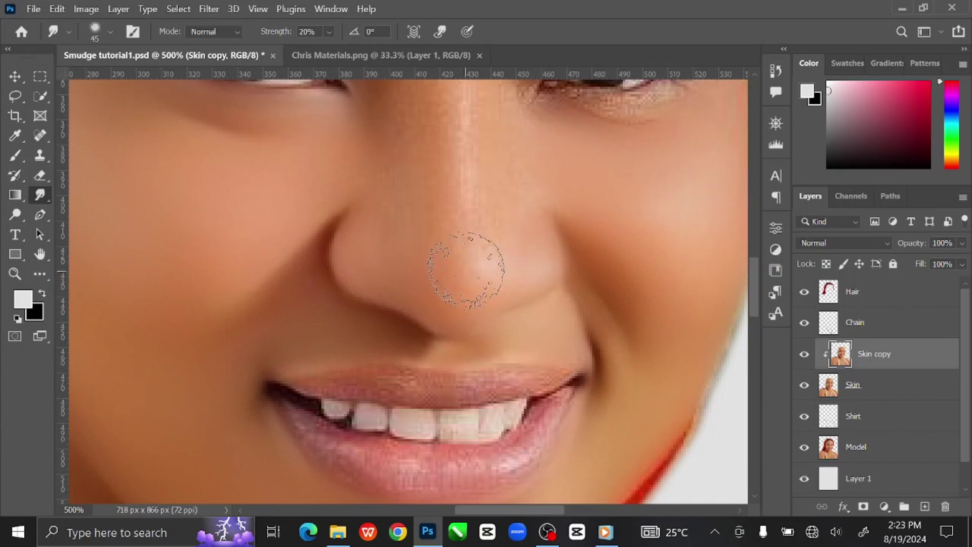
{"action": "scroll", "coordinate": [436, 264], "scroll_direction": "up", "scroll_amount": 4}
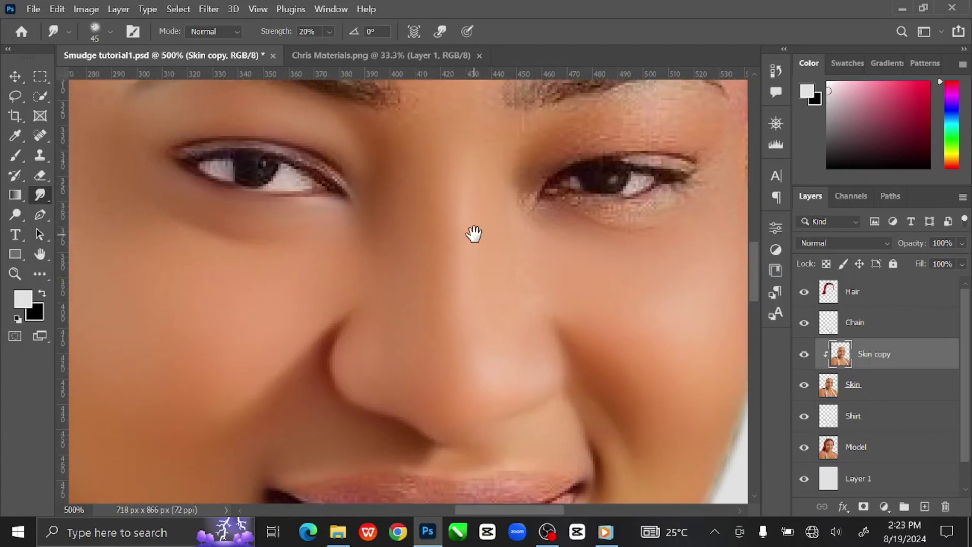
Smooth the skin between the eyebrows and under the right eye, reducing the smudge brush from 45 to 30 px
{"action": "left_click_drag", "start_coordinate": [485, 181], "coordinate": [460, 257]}
{"action": "key", "text": "bracketleft"}
{"action": "key", "text": "bracketleft"}
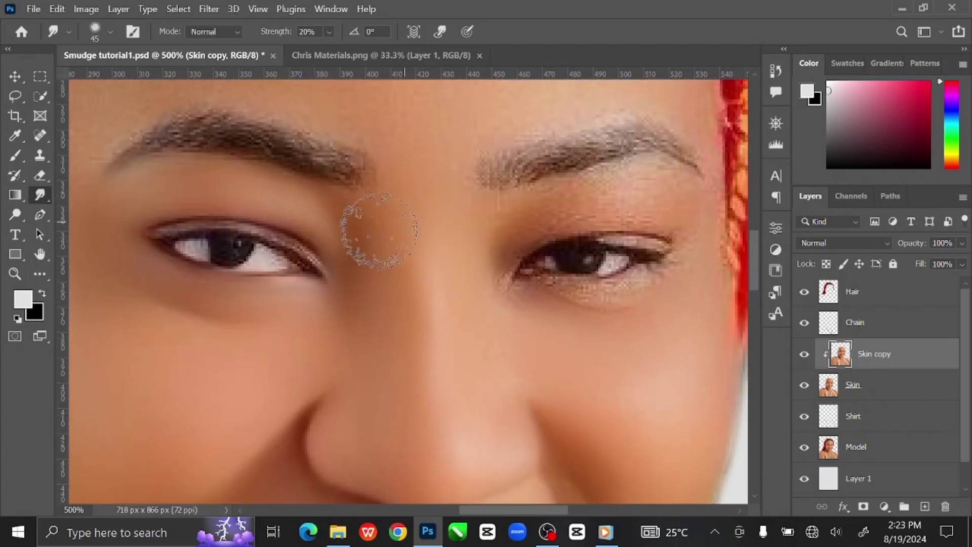
{"action": "key", "text": "bracketright"}
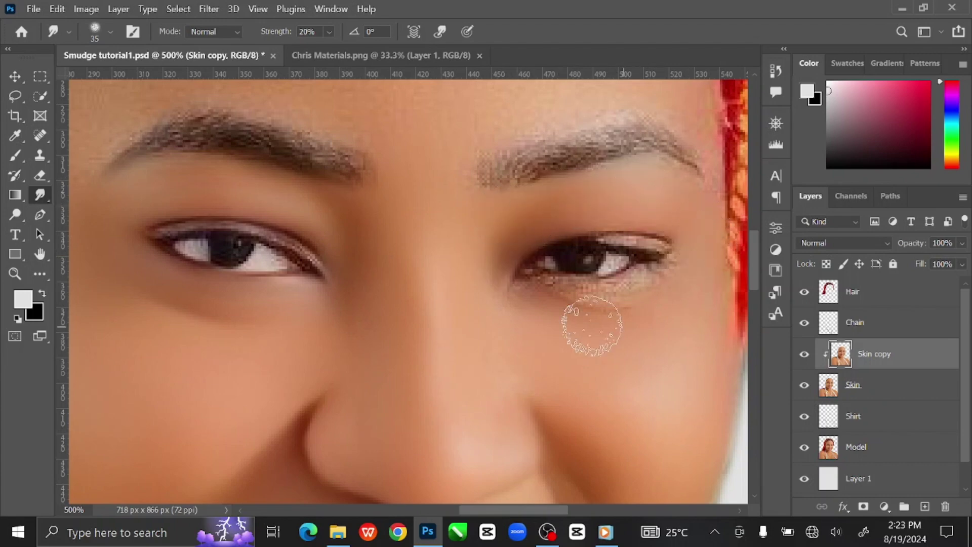
{"action": "key", "text": "bracketleft"}
{"action": "key", "text": "bracketright"}
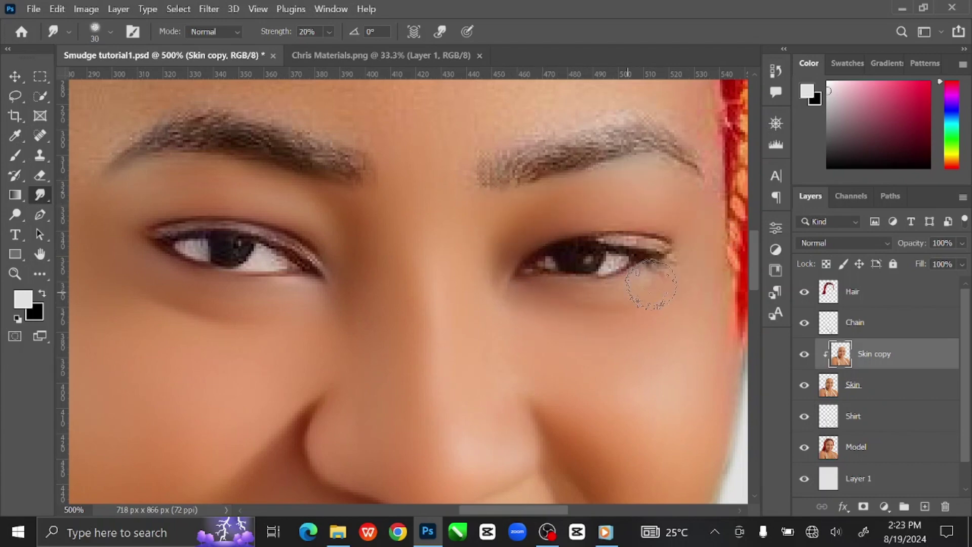
Smudge the right upper eyelid and the right temple beside the eyebrow, enlarging the brush from 30 to 45 px
{"action": "mouse_move", "coordinate": [605, 233]}
{"action": "left_mouse_down"}
{"action": "mouse_move", "coordinate": [595, 234]}
{"action": "mouse_move", "coordinate": [604, 309]}
{"action": "left_mouse_up"}
{"action": "key", "text": "bracketright"}
{"action": "key", "text": "bracketright"}
{"action": "key", "text": "bracketright"}
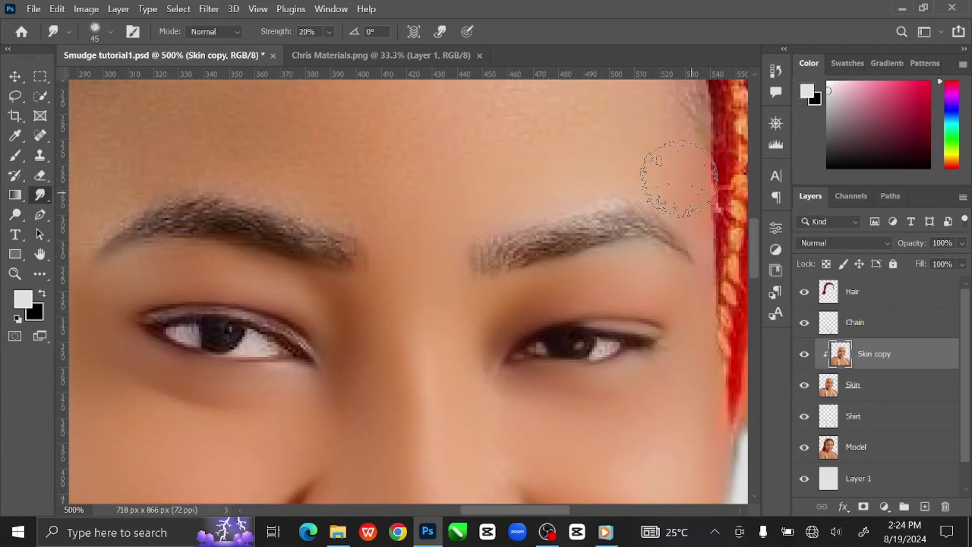
Smooth the left temple and the lower forehead above the left eyebrow with a 60 to 70 px smudge brush
{"action": "left_click_drag", "start_coordinate": [468, 198], "coordinate": [668, 252]}
{"action": "key", "text": "bracketright"}
{"action": "key", "text": "bracketright"}
{"action": "key", "text": "bracketright"}
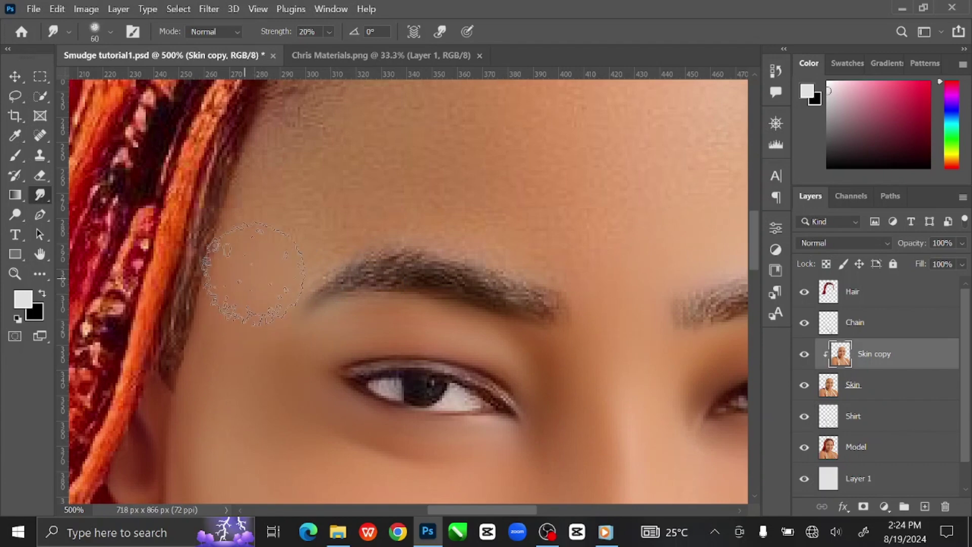
{"action": "left_click_drag", "start_coordinate": [337, 271], "coordinate": [501, 265]}
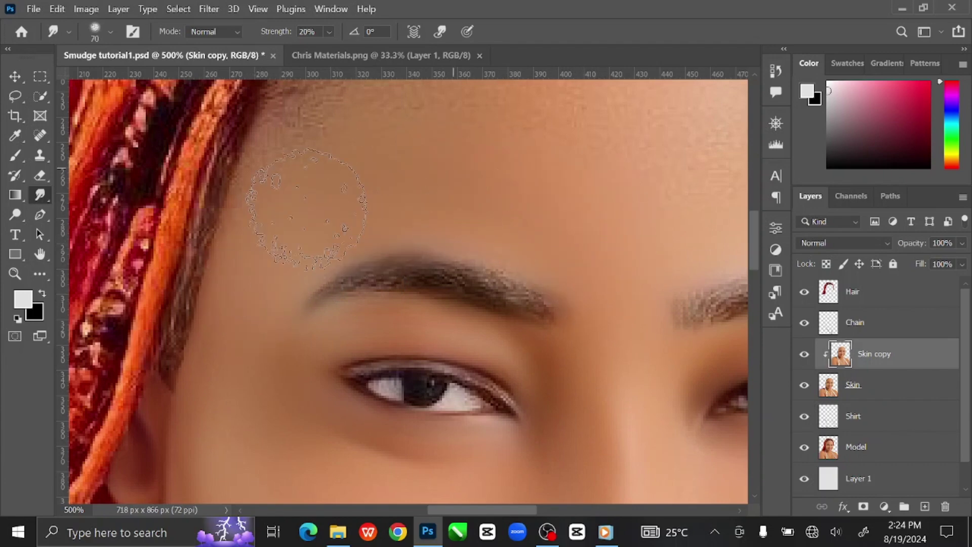
Smudge the whole forehead up to the hairline with the brush enlarged to 125 px
{"action": "scroll", "coordinate": [256, 190], "scroll_direction": "down", "scroll_amount": 2}
{"action": "left_click_drag", "start_coordinate": [358, 163], "coordinate": [297, 233]}
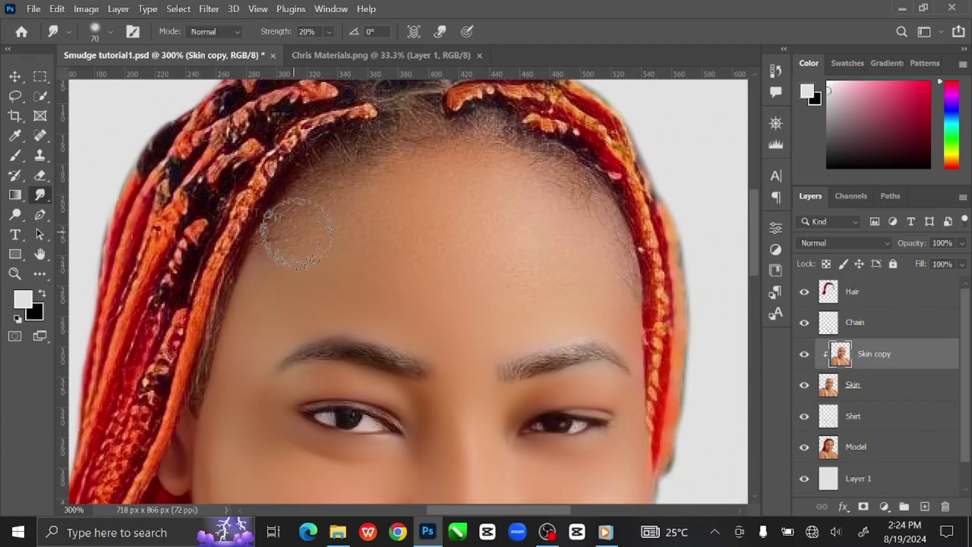
{"action": "key", "text": "bracketright"}
{"action": "key", "text": "bracketright"}
{"action": "key", "text": "bracketright"}
{"action": "key", "text": "bracketright"}
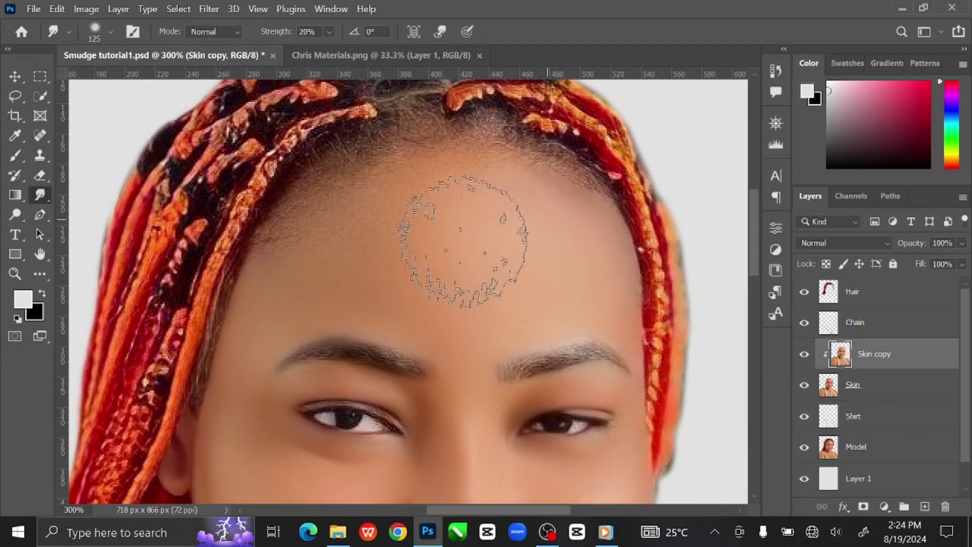
{"action": "mouse_move", "coordinate": [231, 212]}
{"action": "left_mouse_down"}
{"action": "mouse_move", "coordinate": [434, 192]}
{"action": "mouse_move", "coordinate": [590, 226]}
{"action": "left_mouse_up"}
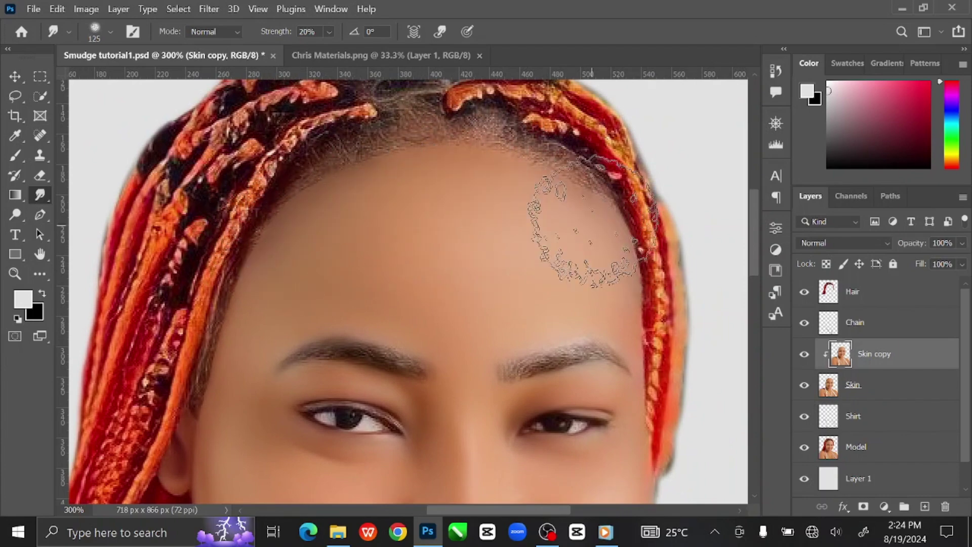
{"action": "scroll", "coordinate": [592, 203], "scroll_direction": "down", "scroll_amount": 3}
{"action": "scroll", "coordinate": [591, 261], "scroll_direction": "up", "scroll_amount": 2}
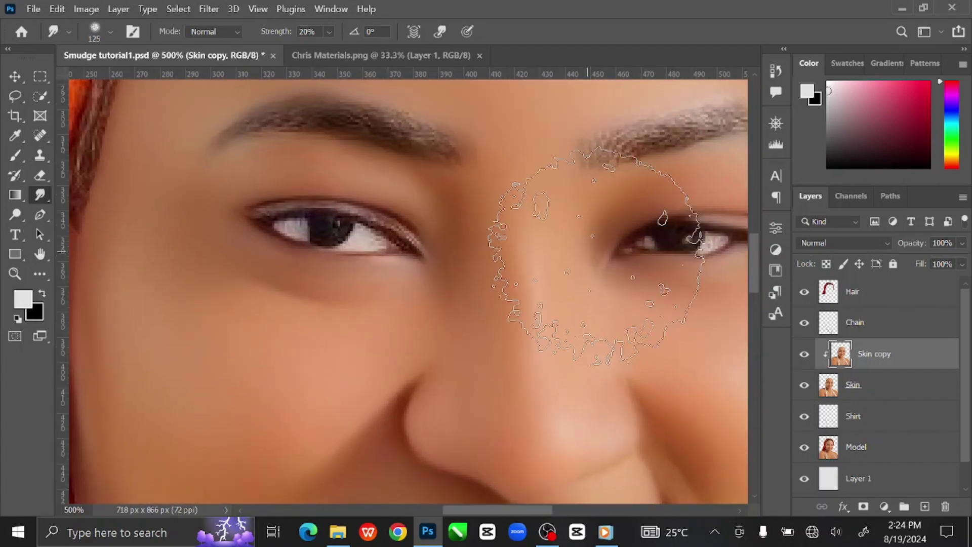
Smudge the left eye's upper eyelid and lash line with the brush reduced from 125 to 20 px
{"action": "key", "text": "bracketleft"}
{"action": "key", "text": "bracketleft"}
{"action": "key", "text": "bracketleft"}
{"action": "key", "text": "bracketleft"}
{"action": "key", "text": "bracketleft"}
{"action": "key", "text": "bracketleft"}
{"action": "key", "text": "bracketleft"}
{"action": "key", "text": "bracketleft"}
{"action": "key", "text": "bracketleft"}
{"action": "key", "text": "bracketleft"}
{"action": "key", "text": "bracketleft"}
{"action": "key", "text": "bracketleft"}
{"action": "key", "text": "bracketleft"}
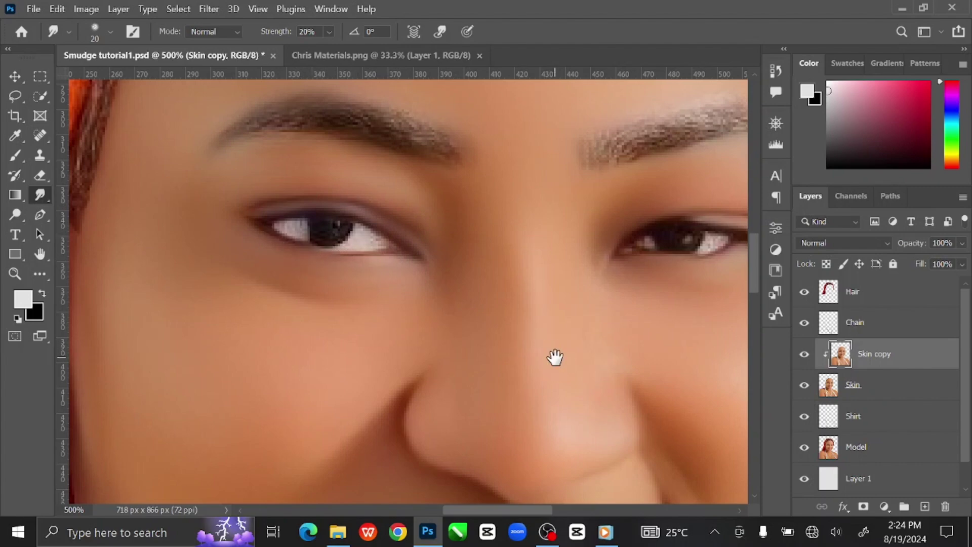
Smooth the lower lip from corner to corner, varying the smudge brush between 10 and 30 px
{"action": "scroll", "coordinate": [616, 284], "scroll_direction": "down", "scroll_amount": 5}
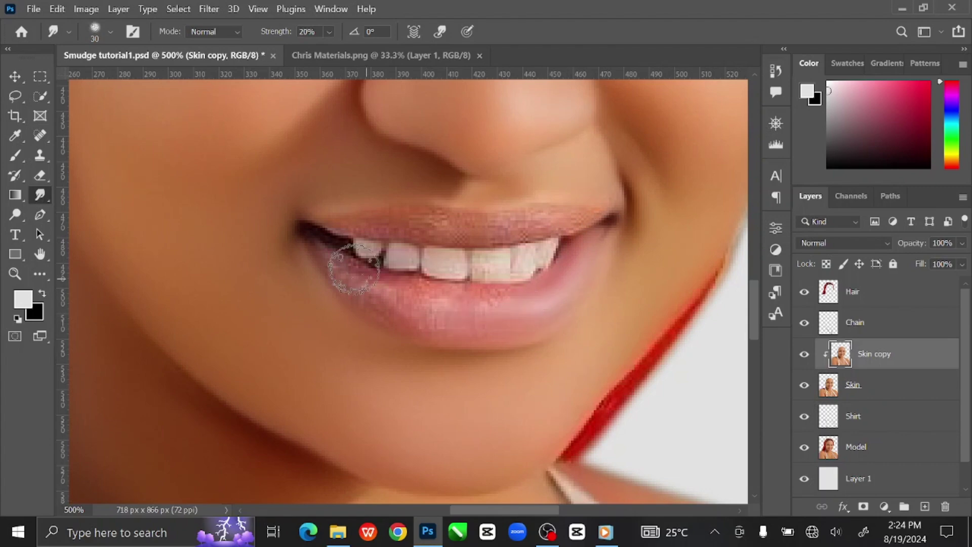
{"action": "key", "text": "bracketleft"}
{"action": "key", "text": "bracketleft"}
{"action": "key", "text": "bracketleft"}
{"action": "key", "text": "bracketleft"}
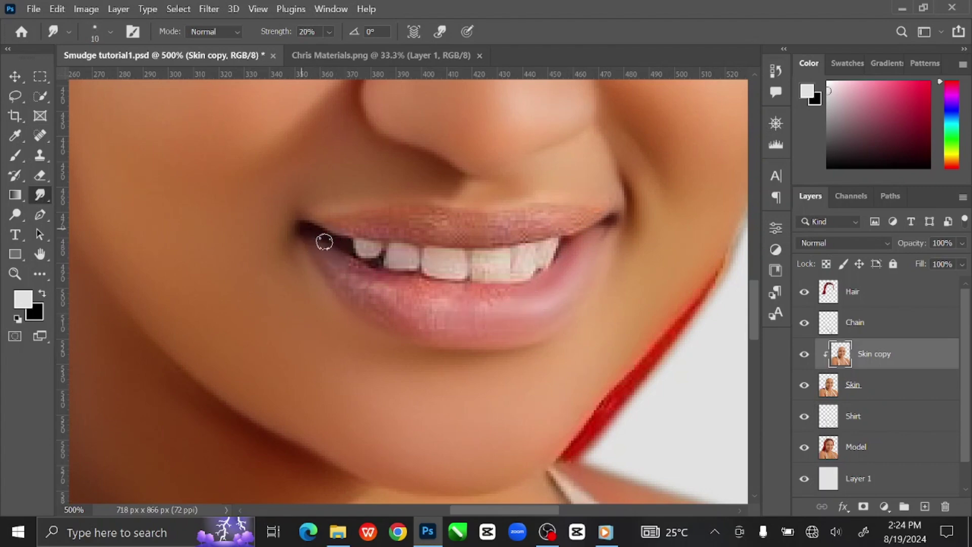
{"action": "key", "text": "bracketright"}
{"action": "key", "text": "bracketright"}
{"action": "key", "text": "bracketright"}
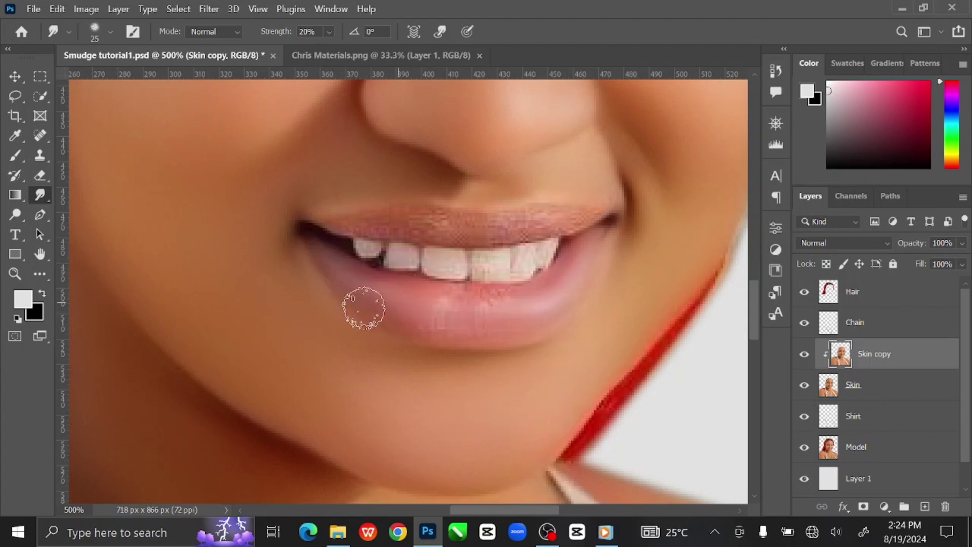
{"action": "key", "text": "bracketright"}
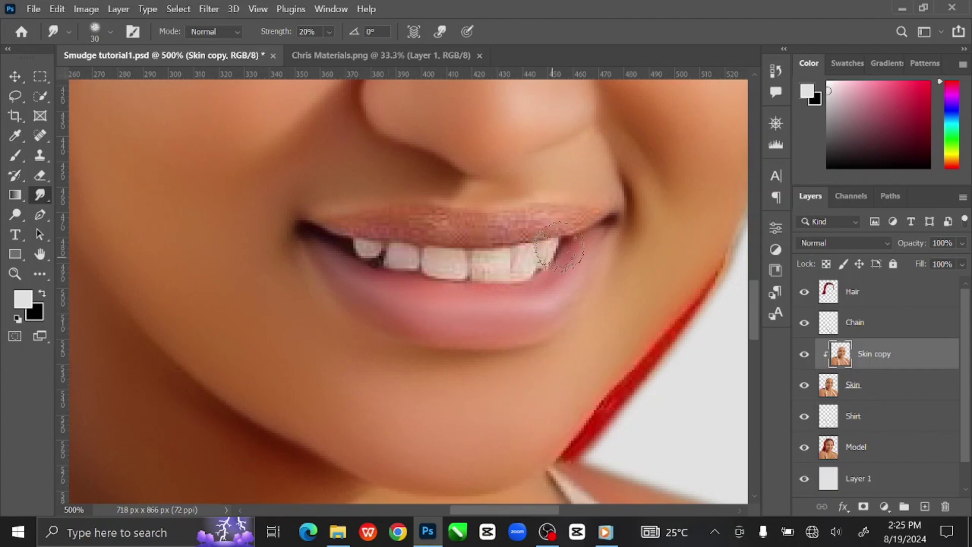
Smudge the upper lip texture until smooth with a small brush of up to 25 px
{"action": "key", "text": "bracketleft"}
{"action": "key", "text": "bracketleft"}
{"action": "key", "text": "bracketleft"}
{"action": "mouse_move", "coordinate": [559, 228]}
{"action": "left_mouse_down"}
{"action": "mouse_move", "coordinate": [578, 216]}
{"action": "mouse_move", "coordinate": [513, 230]}
{"action": "mouse_move", "coordinate": [503, 228]}
{"action": "mouse_move", "coordinate": [561, 220]}
{"action": "mouse_move", "coordinate": [339, 226]}
{"action": "mouse_move", "coordinate": [484, 217]}
{"action": "left_mouse_up"}
{"action": "key", "text": "bracketright"}
{"action": "key", "text": "bracketright"}
Smooth the individual teeth with the smudge brush reduced to about 10 px
{"action": "key", "text": "bracketleft"}
{"action": "key", "text": "bracketleft"}
{"action": "key", "text": "bracketleft"}
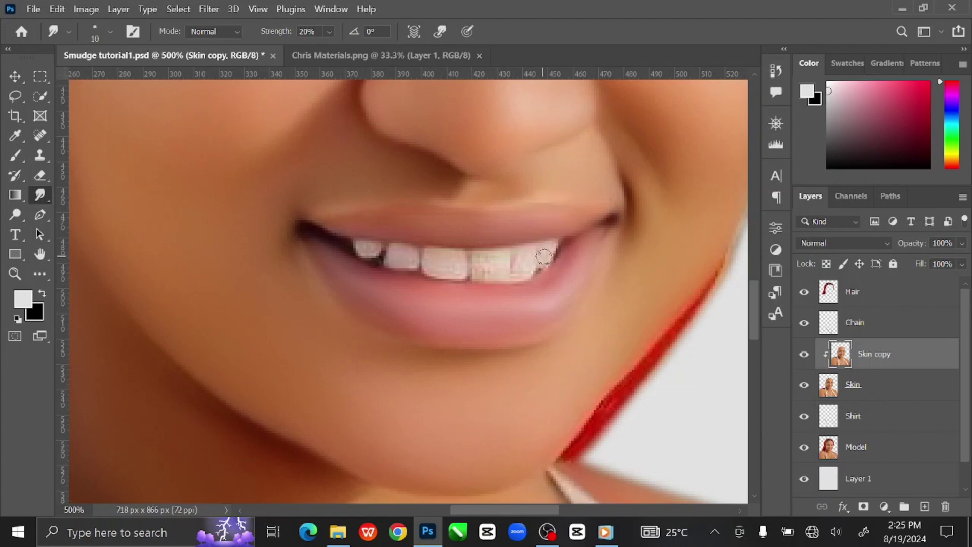
{"action": "scroll", "coordinate": [542, 256], "scroll_direction": "up", "scroll_amount": 1}
{"action": "mouse_move", "coordinate": [357, 242]}
{"action": "left_mouse_down"}
{"action": "mouse_move", "coordinate": [366, 235]}
{"action": "mouse_move", "coordinate": [376, 256]}
{"action": "left_mouse_up"}
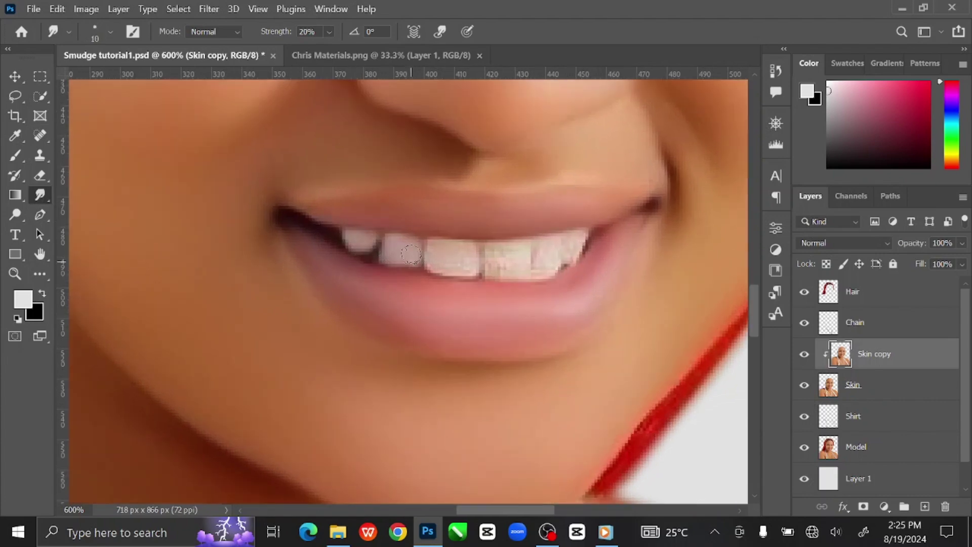
{"action": "mouse_move", "coordinate": [447, 259]}
{"action": "left_mouse_down"}
{"action": "mouse_move", "coordinate": [479, 269]}
{"action": "mouse_move", "coordinate": [499, 259]}
{"action": "mouse_move", "coordinate": [538, 267]}
{"action": "mouse_move", "coordinate": [573, 240]}
{"action": "mouse_move", "coordinate": [562, 270]}
{"action": "mouse_move", "coordinate": [546, 279]}
{"action": "mouse_move", "coordinate": [587, 253]}
{"action": "left_mouse_up"}
{"action": "key", "text": "bracketright"}
{"action": "key", "text": "bracketleft"}
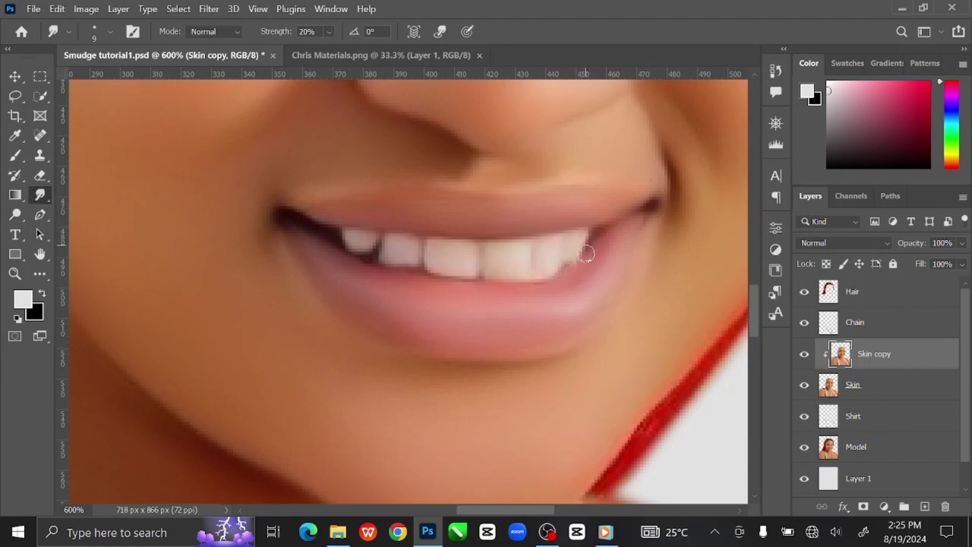
Check the whole portrait at 100% and save the document
{"action": "key", "text": "ctrl+minus"}
{"action": "key", "text": "ctrl+minus"}
{"action": "key", "text": "ctrl+minus"}
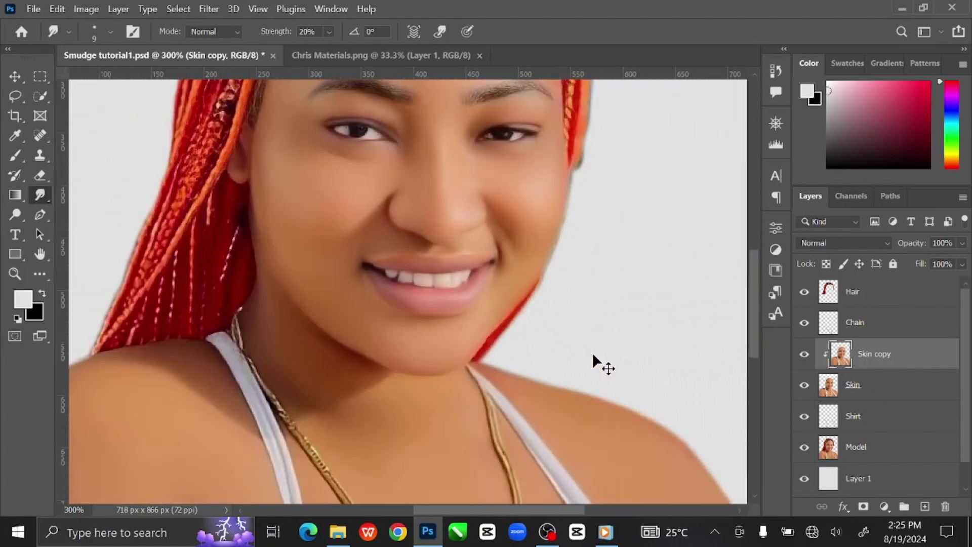
{"action": "key", "text": "ctrl+minus"}
{"action": "key", "text": "ctrl+minus"}
{"action": "left_click_drag", "start_coordinate": [551, 292], "coordinate": [559, 322]}
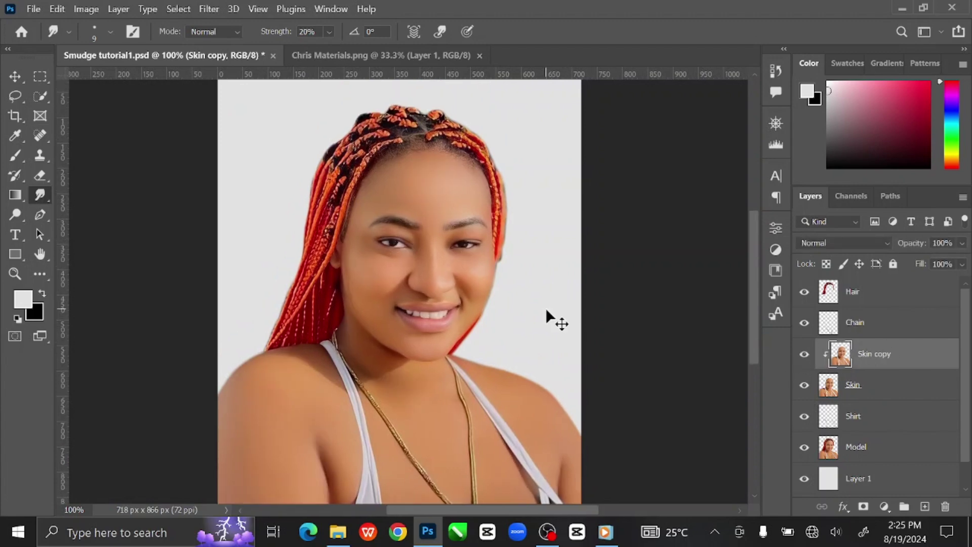
{"action": "key", "text": "ctrl+s"}
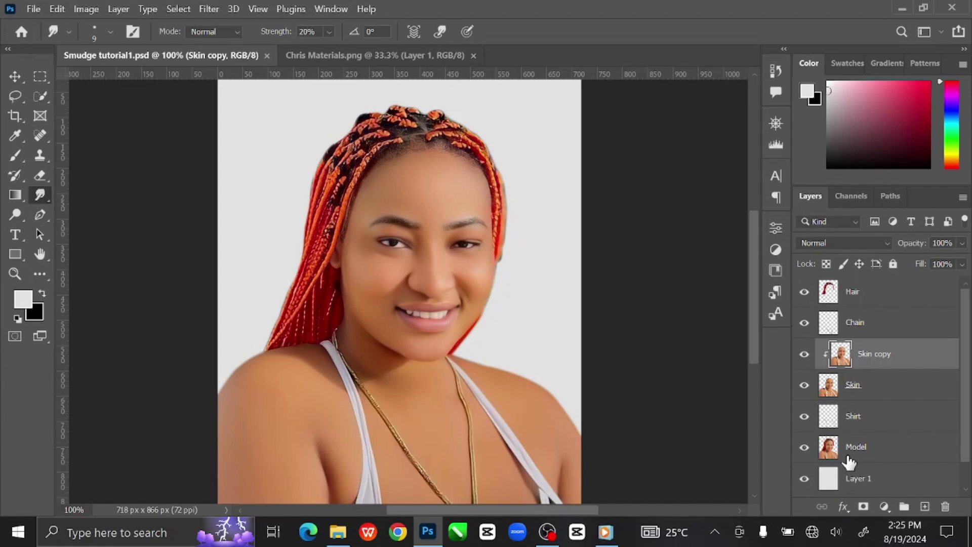
Add a new layer above Skin copy and clip it to the skin layers below
{"action": "left_click", "coordinate": [926, 507]}
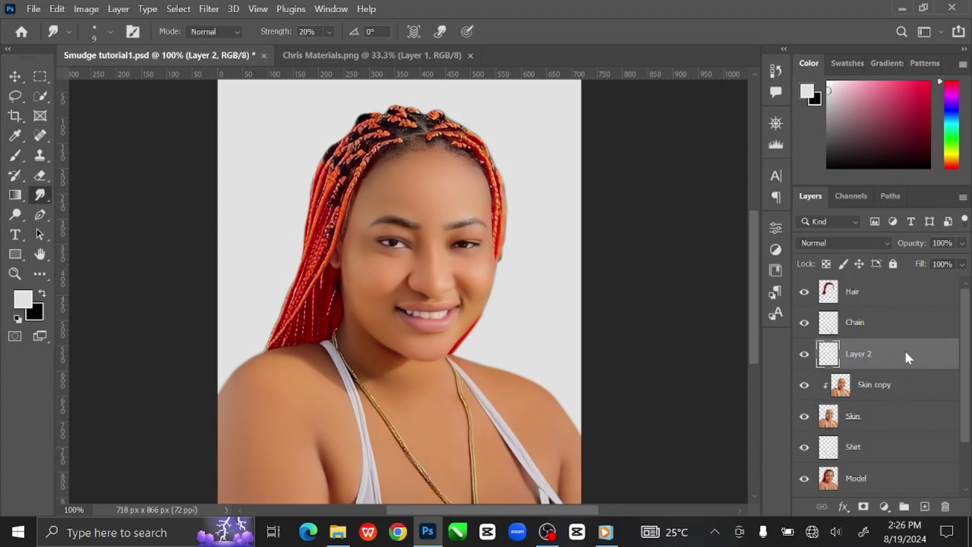
{"action": "right_click", "coordinate": [906, 355]}
{"action": "left_click", "coordinate": [836, 319]}
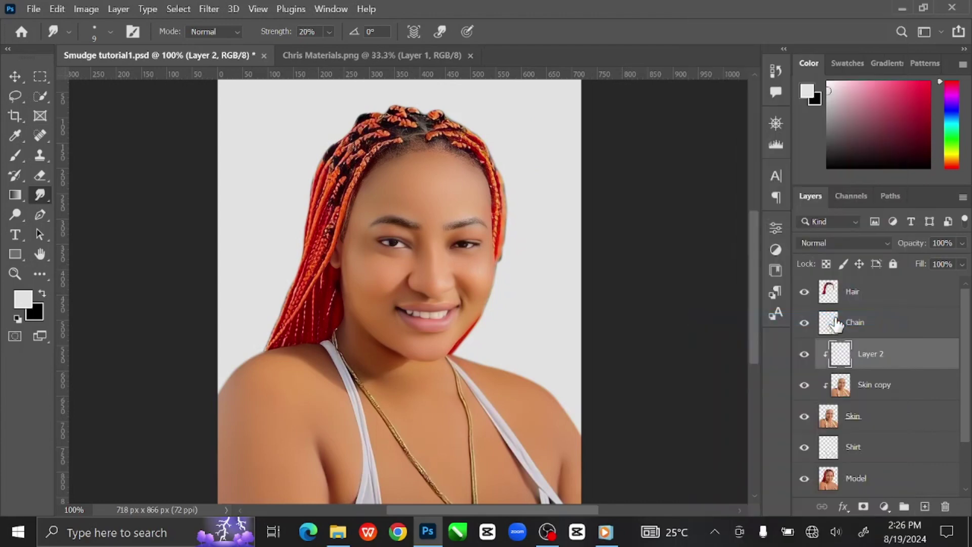
Set the foreground color to the skin tone d5936e
{"action": "left_click", "coordinate": [809, 92]}
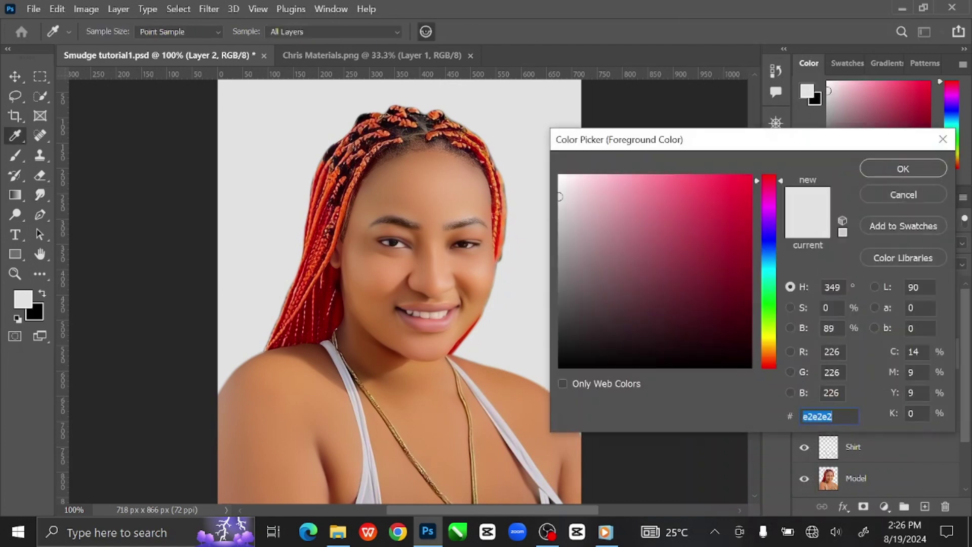
{"action": "left_click_drag", "start_coordinate": [810, 416], "coordinate": [834, 416]}
{"action": "type", "text": "d59"}
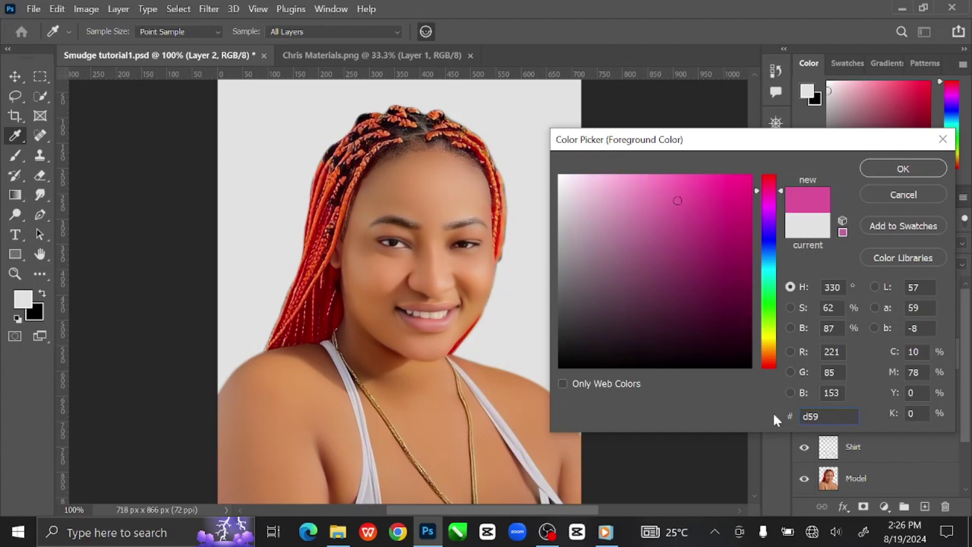
{"action": "type", "text": "3"}
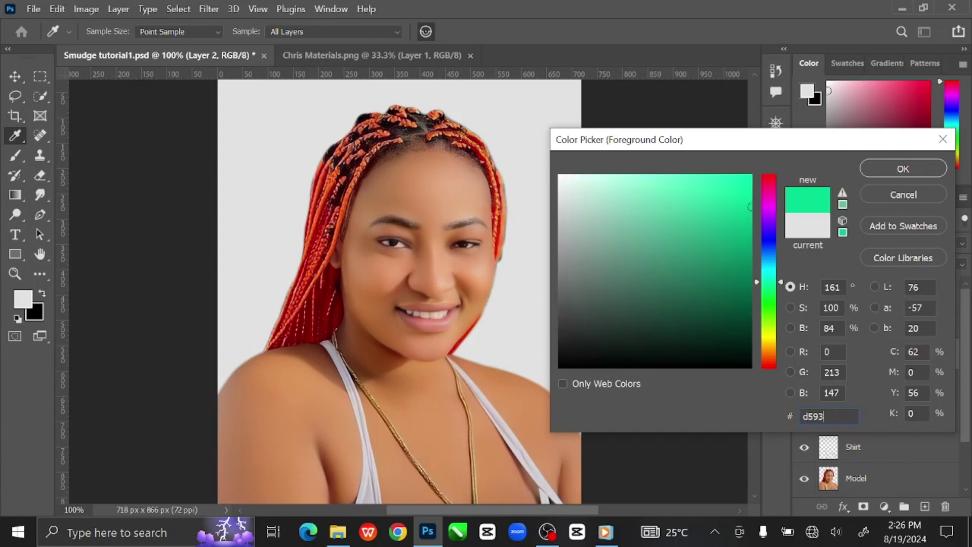
{"action": "type", "text": "6e"}
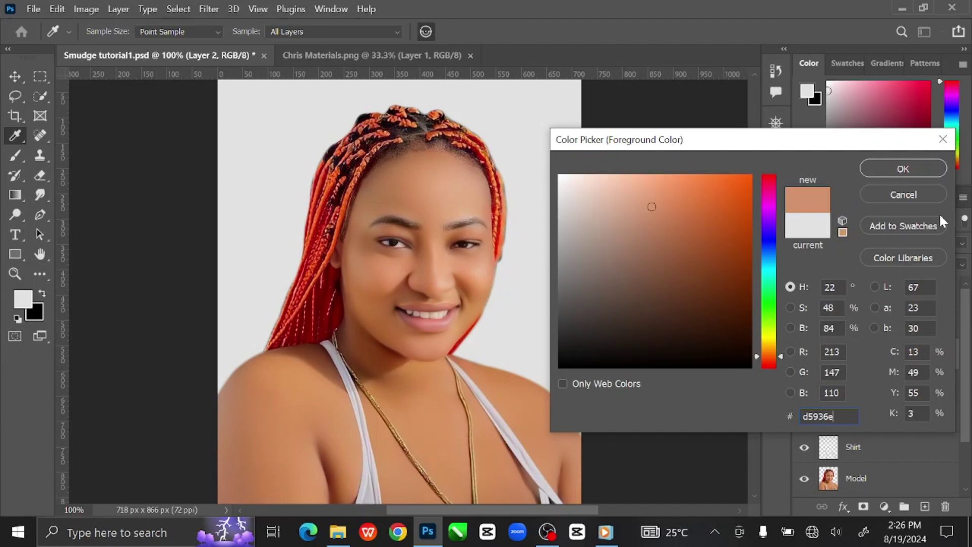
{"action": "left_click", "coordinate": [894, 170]}
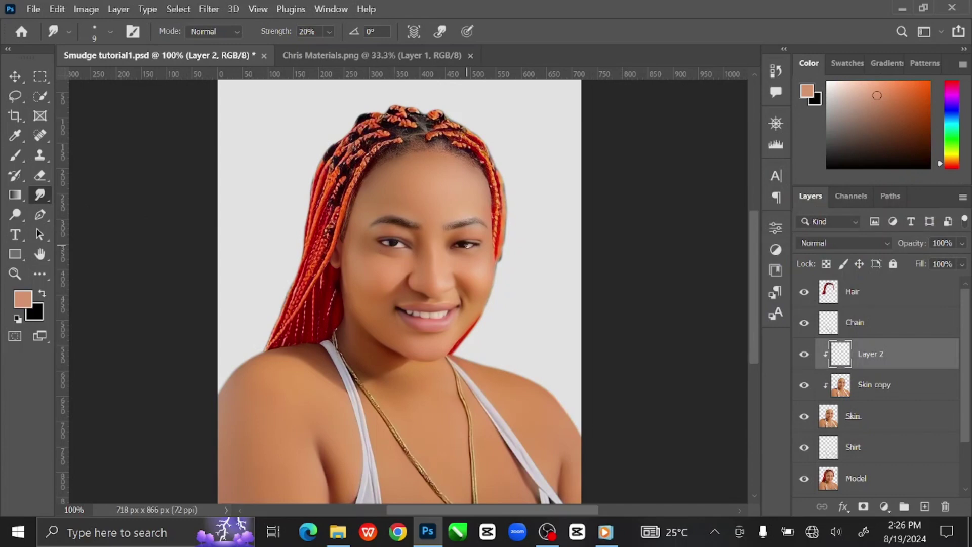
Outline the left eye opening with a closed Pen tool path while the Skin copy layer is active
{"action": "left_click", "coordinate": [38, 216]}
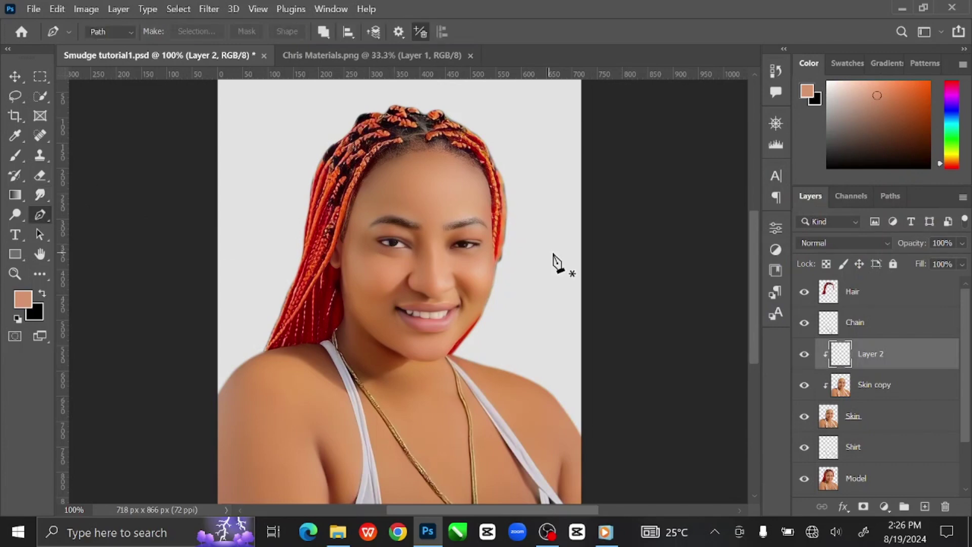
{"action": "scroll", "coordinate": [556, 260], "scroll_direction": "up", "scroll_amount": 4}
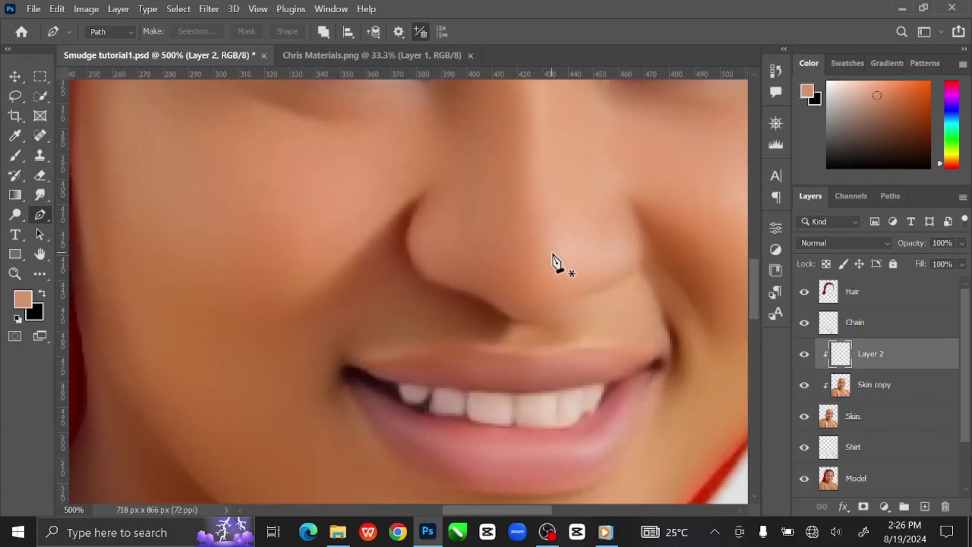
{"action": "left_click_drag", "start_coordinate": [566, 263], "coordinate": [571, 327]}
{"action": "left_click", "coordinate": [917, 395]}
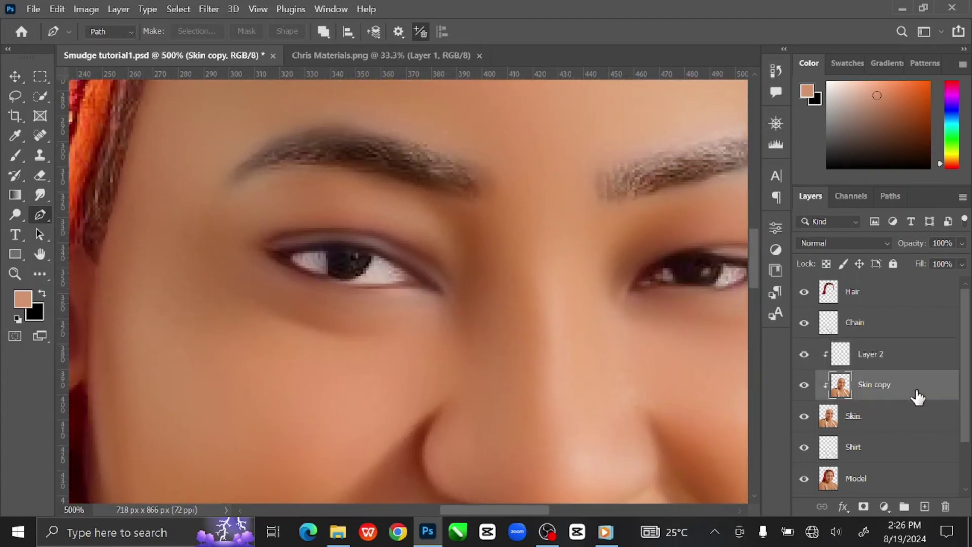
{"action": "left_click", "coordinate": [290, 263]}
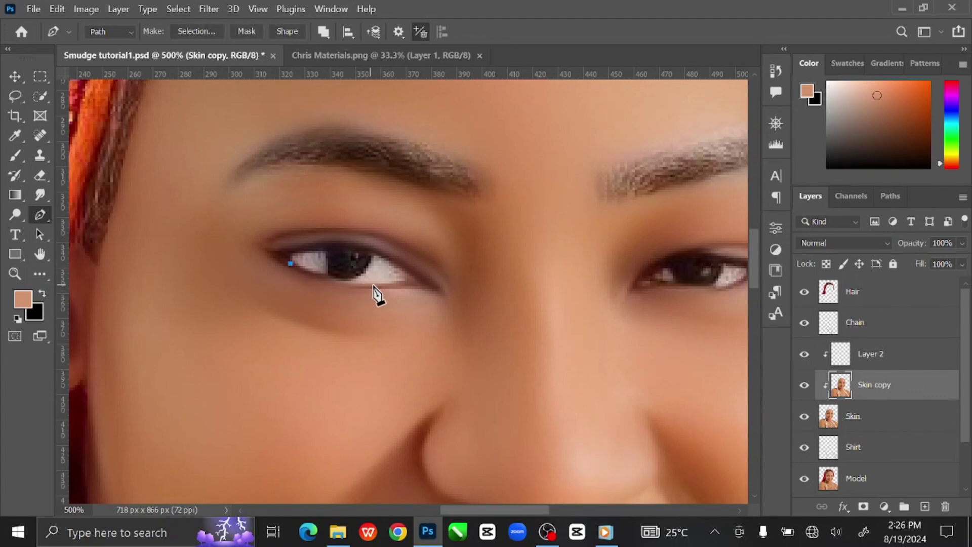
{"action": "left_click_drag", "start_coordinate": [397, 283], "coordinate": [410, 275]}
{"action": "left_click_drag", "start_coordinate": [339, 248], "coordinate": [307, 244]}
{"action": "left_click", "coordinate": [291, 264]}
Outline the right eye opening with a second closed Pen tool path
{"action": "left_click_drag", "start_coordinate": [523, 315], "coordinate": [454, 315]}
{"action": "left_click", "coordinate": [406, 305]}
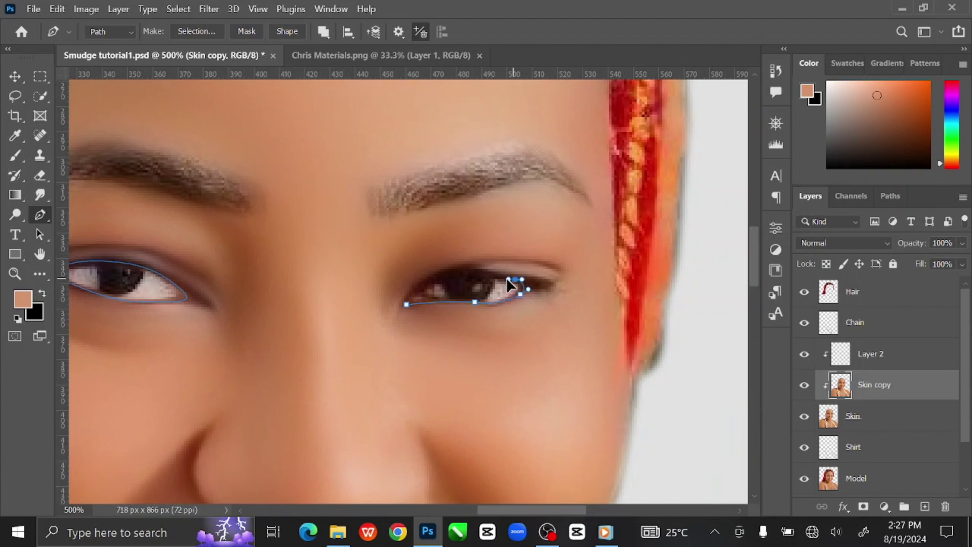
{"action": "left_click_drag", "start_coordinate": [500, 275], "coordinate": [425, 278]}
{"action": "left_click", "coordinate": [406, 305]}
{"action": "left_click_drag", "start_coordinate": [471, 361], "coordinate": [564, 354]}
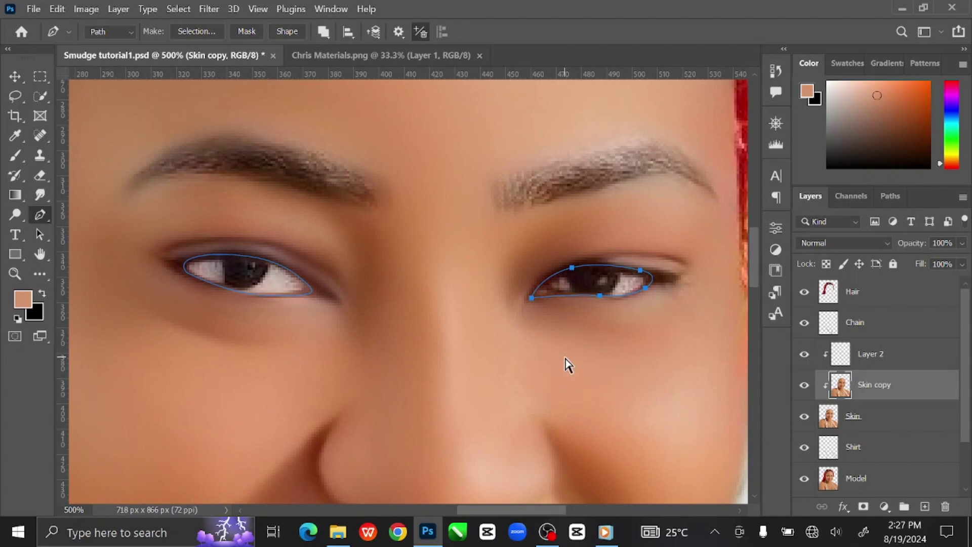
Copy both outlined eyes from Skin copy to a new layer above Layer 2 and name it Eye
{"action": "key", "text": "ctrl+Return"}
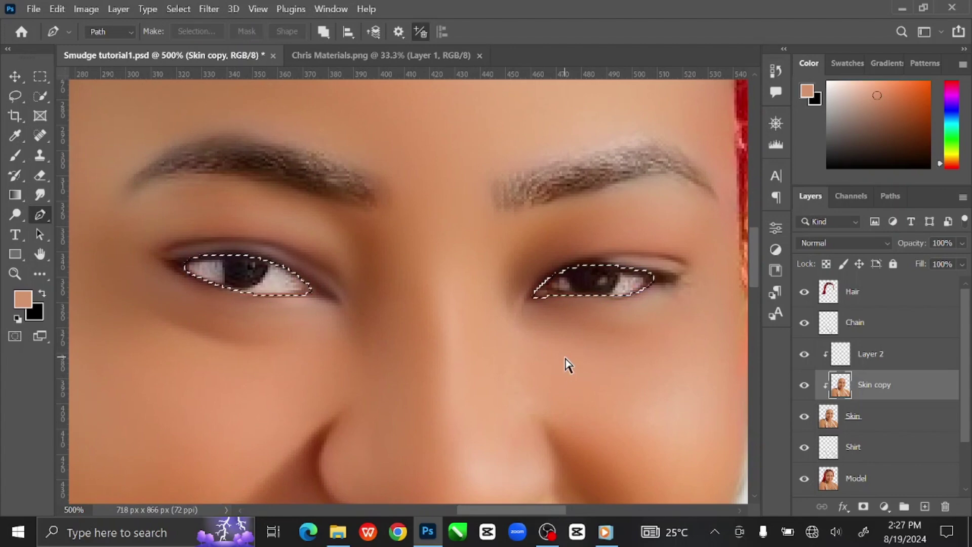
{"action": "key", "text": "ctrl+j"}
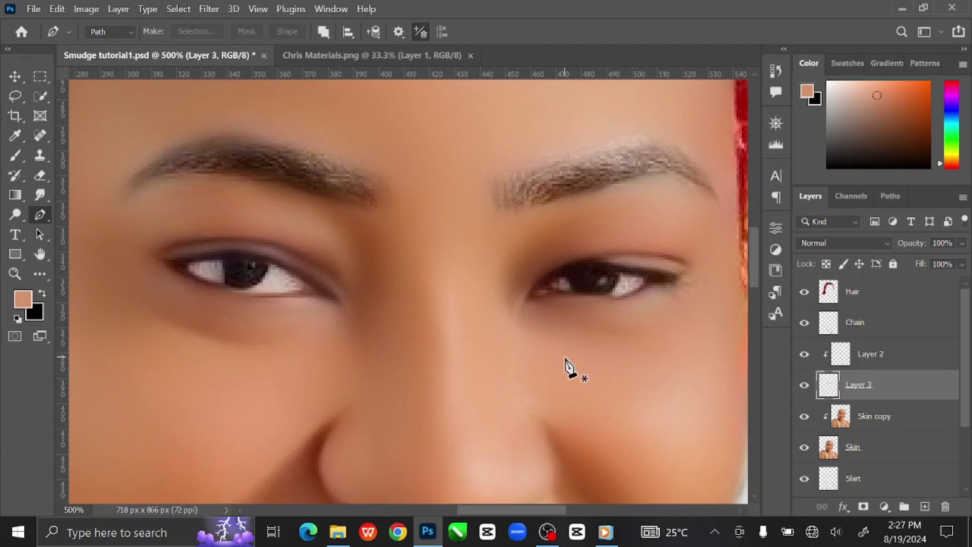
{"action": "left_click_drag", "start_coordinate": [885, 393], "coordinate": [883, 349]}
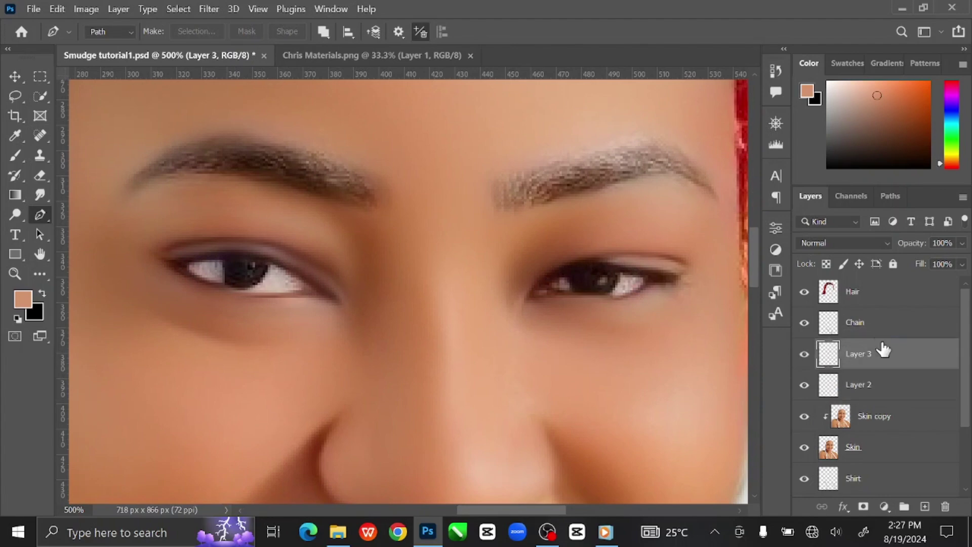
{"action": "double_click", "coordinate": [861, 356]}
{"action": "key", "text": "Return"}
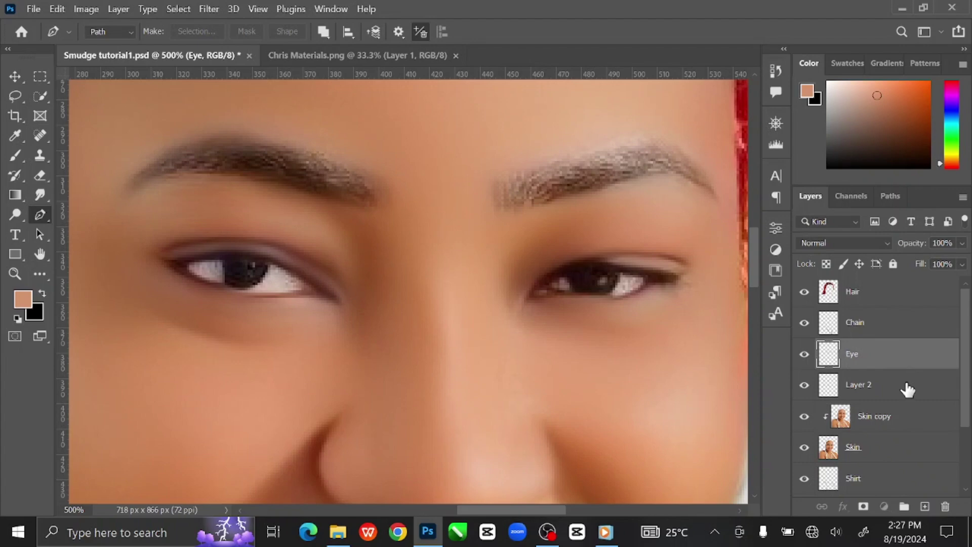
Clip Layer 2 to the skin layers again with a clipping mask
{"action": "left_click", "coordinate": [905, 385]}
{"action": "right_click", "coordinate": [905, 380]}
{"action": "left_click", "coordinate": [818, 320]}
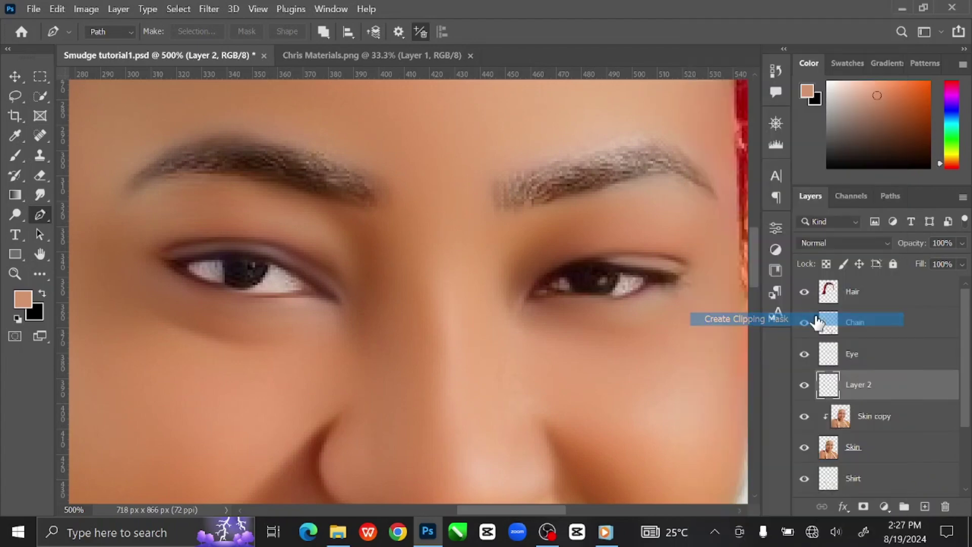
Paint the skin tone over the eye surroundings, eyebrows and forehead on Layer 2 with a 90 to 150 px Brush
{"action": "left_click", "coordinate": [14, 158]}
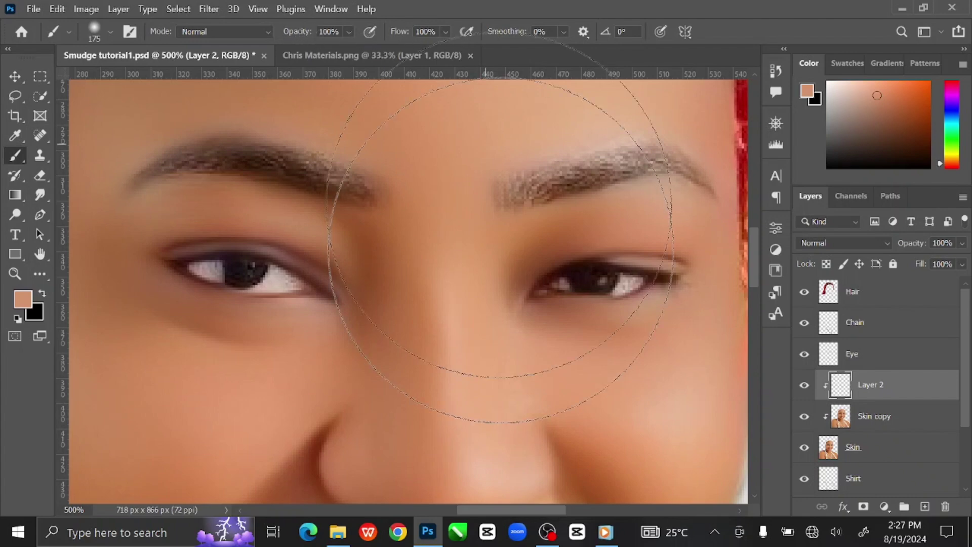
{"action": "key", "text": "ctrl+minus"}
{"action": "key", "text": "ctrl+minus"}
{"action": "key", "text": "ctrl+minus"}
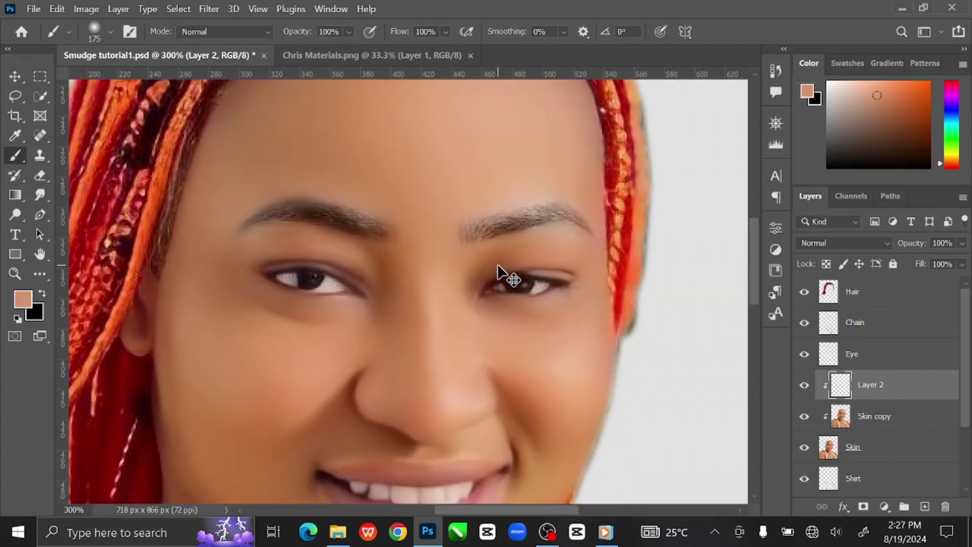
{"action": "key", "text": "bracketleft"}
{"action": "key", "text": "bracketleft"}
{"action": "key", "text": "bracketleft"}
{"action": "key", "text": "bracketleft"}
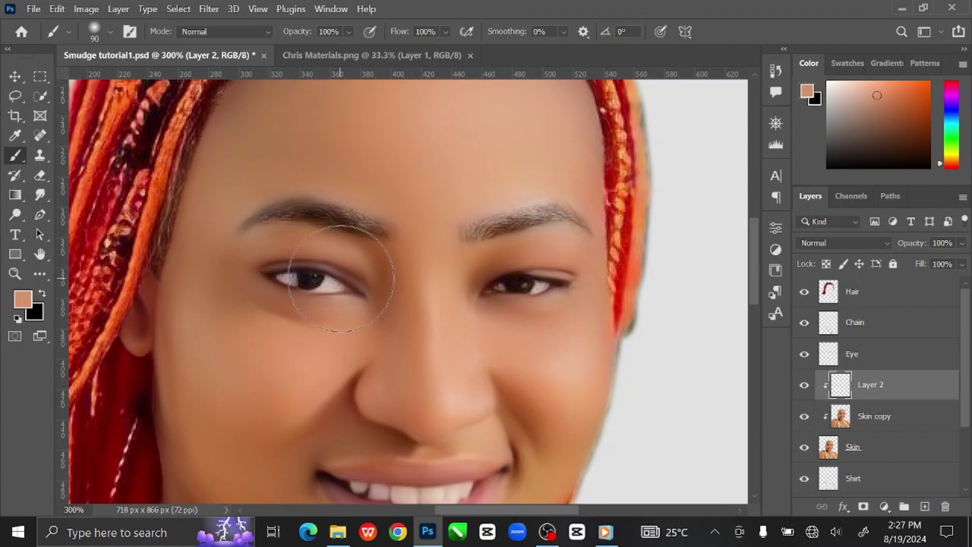
{"action": "mouse_move", "coordinate": [364, 284]}
{"action": "left_mouse_down"}
{"action": "mouse_move", "coordinate": [277, 286]}
{"action": "mouse_move", "coordinate": [218, 238]}
{"action": "mouse_move", "coordinate": [170, 296]}
{"action": "mouse_move", "coordinate": [365, 253]}
{"action": "mouse_move", "coordinate": [604, 289]}
{"action": "mouse_move", "coordinate": [458, 215]}
{"action": "mouse_move", "coordinate": [413, 210]}
{"action": "mouse_move", "coordinate": [434, 325]}
{"action": "mouse_move", "coordinate": [304, 218]}
{"action": "mouse_move", "coordinate": [500, 325]}
{"action": "left_mouse_up"}
{"action": "key", "text": "bracketright"}
{"action": "key", "text": "bracketright"}
{"action": "key", "text": "bracketright"}
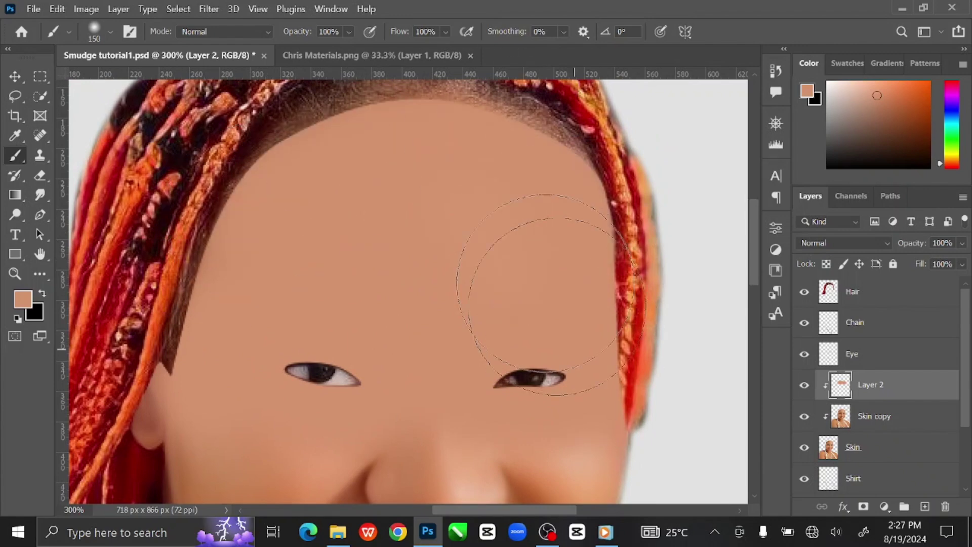
Paint the skin tone around the mouth on Layer 2, from the upper lip area to the chin, with a smaller soft Brush
{"action": "left_click_drag", "start_coordinate": [480, 252], "coordinate": [486, 81]}
{"action": "key", "text": "bracketleft"}
{"action": "key", "text": "bracketleft"}
{"action": "key", "text": "bracketleft"}
{"action": "key", "text": "bracketleft"}
{"action": "key", "text": "bracketleft"}
{"action": "key", "text": "bracketleft"}
{"action": "key", "text": "bracketleft"}
{"action": "key", "text": "bracketleft"}
{"action": "key", "text": "bracketleft"}
{"action": "key", "text": "bracketleft"}
{"action": "key", "text": "bracketleft"}
{"action": "key", "text": "bracketleft"}
{"action": "key", "text": "bracketleft"}
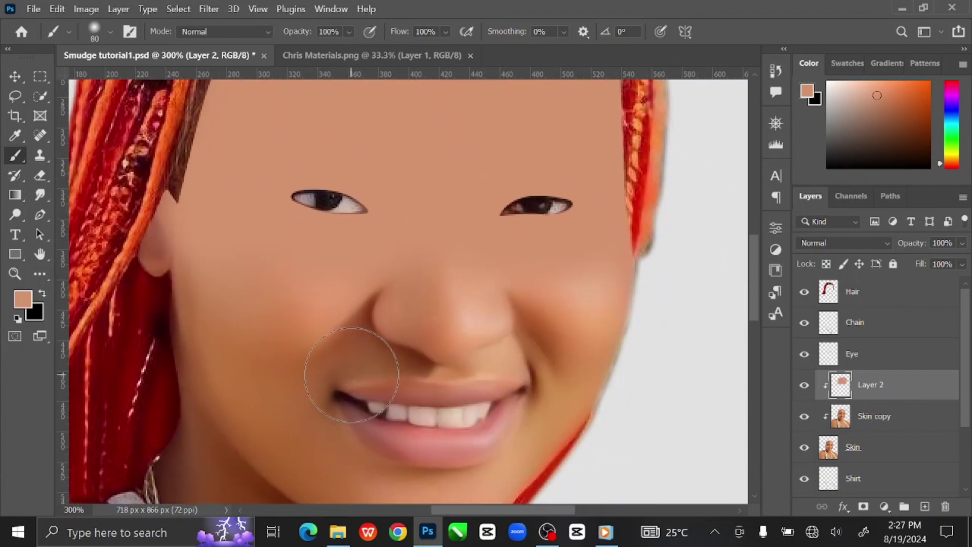
{"action": "mouse_move", "coordinate": [329, 376]}
{"action": "left_mouse_down"}
{"action": "mouse_move", "coordinate": [413, 365]}
{"action": "mouse_move", "coordinate": [530, 381]}
{"action": "mouse_move", "coordinate": [526, 436]}
{"action": "mouse_move", "coordinate": [481, 471]}
{"action": "mouse_move", "coordinate": [412, 473]}
{"action": "mouse_move", "coordinate": [363, 449]}
{"action": "mouse_move", "coordinate": [322, 391]}
{"action": "mouse_move", "coordinate": [445, 355]}
{"action": "mouse_move", "coordinate": [316, 361]}
{"action": "mouse_move", "coordinate": [314, 456]}
{"action": "left_mouse_up"}
{"action": "key", "text": "bracketright"}
{"action": "key", "text": "bracketright"}
{"action": "key", "text": "bracketright"}
{"action": "key", "text": "bracketright"}
{"action": "key", "text": "bracketright"}
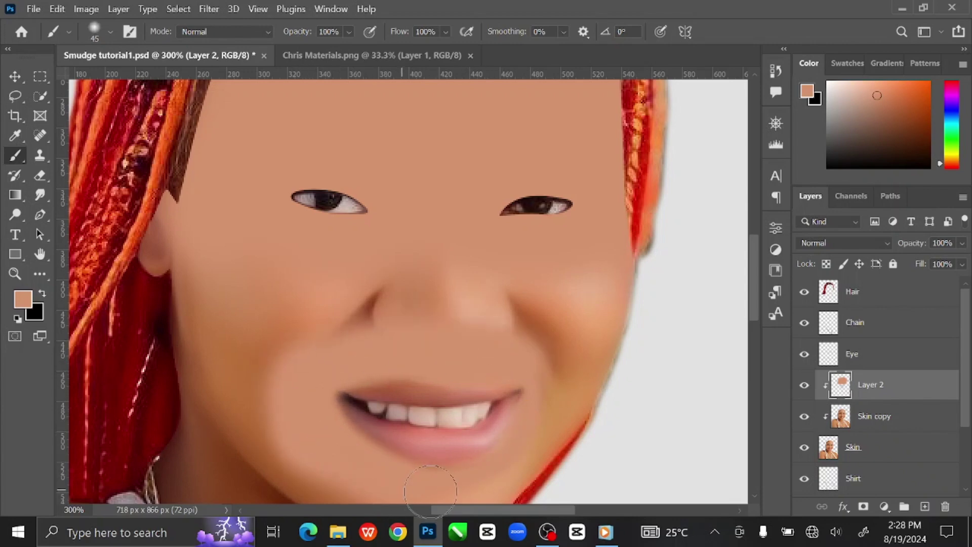
Cover the nose, cheeks, jaw and ear with the skin tone on Layer 2 using a larger Brush of about 90 px
{"action": "key", "text": "bracketright"}
{"action": "key", "text": "bracketright"}
{"action": "mouse_move", "coordinate": [504, 328]}
{"action": "left_mouse_down"}
{"action": "mouse_move", "coordinate": [277, 362]}
{"action": "mouse_move", "coordinate": [352, 299]}
{"action": "mouse_move", "coordinate": [630, 282]}
{"action": "left_mouse_up"}
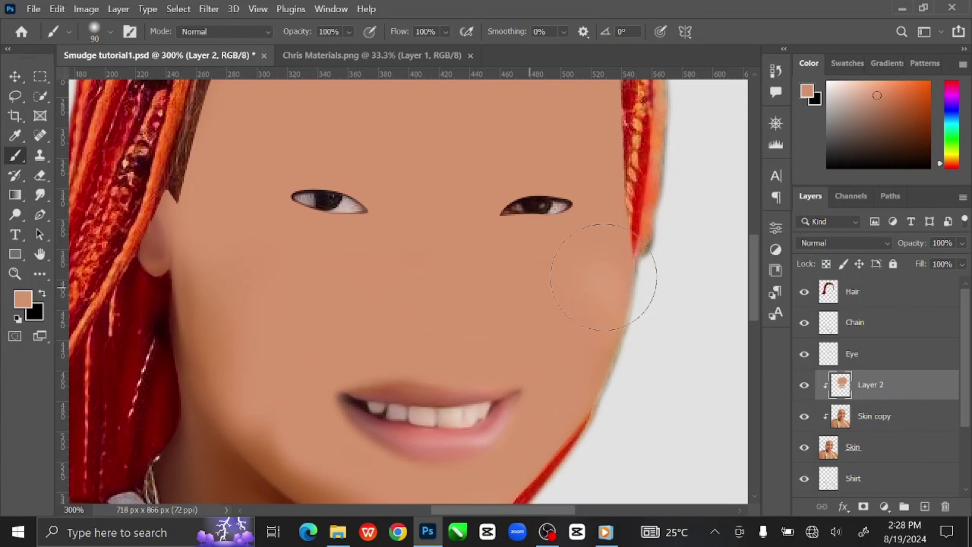
{"action": "key", "text": "bracketright"}
{"action": "key", "text": "bracketright"}
{"action": "key", "text": "bracketright"}
{"action": "mouse_move", "coordinate": [282, 257]}
{"action": "left_mouse_down"}
{"action": "mouse_move", "coordinate": [236, 402]}
{"action": "mouse_move", "coordinate": [248, 271]}
{"action": "mouse_move", "coordinate": [590, 397]}
{"action": "mouse_move", "coordinate": [228, 384]}
{"action": "mouse_move", "coordinate": [259, 387]}
{"action": "left_mouse_up"}
Paint the skin tone over the neck, shoulders, arms and chest on Layer 2, enlarging the Brush up to 300 px
{"action": "key", "text": "ctrl+minus"}
{"action": "key", "text": "ctrl+minus"}
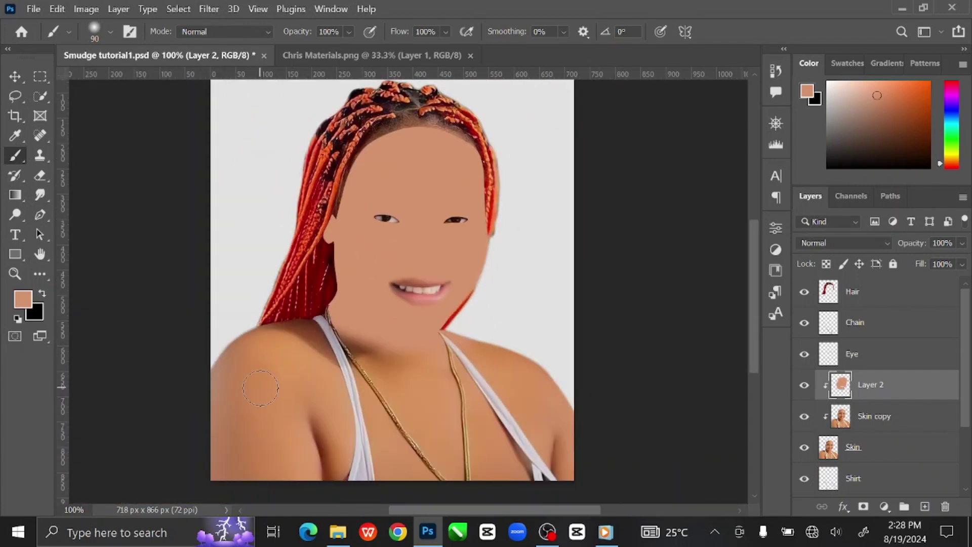
{"action": "left_click_drag", "start_coordinate": [324, 358], "coordinate": [499, 336]}
{"action": "key", "text": "bracketright"}
{"action": "mouse_move", "coordinate": [324, 440]}
{"action": "left_mouse_down"}
{"action": "mouse_move", "coordinate": [357, 501]}
{"action": "mouse_move", "coordinate": [583, 461]}
{"action": "left_mouse_up"}
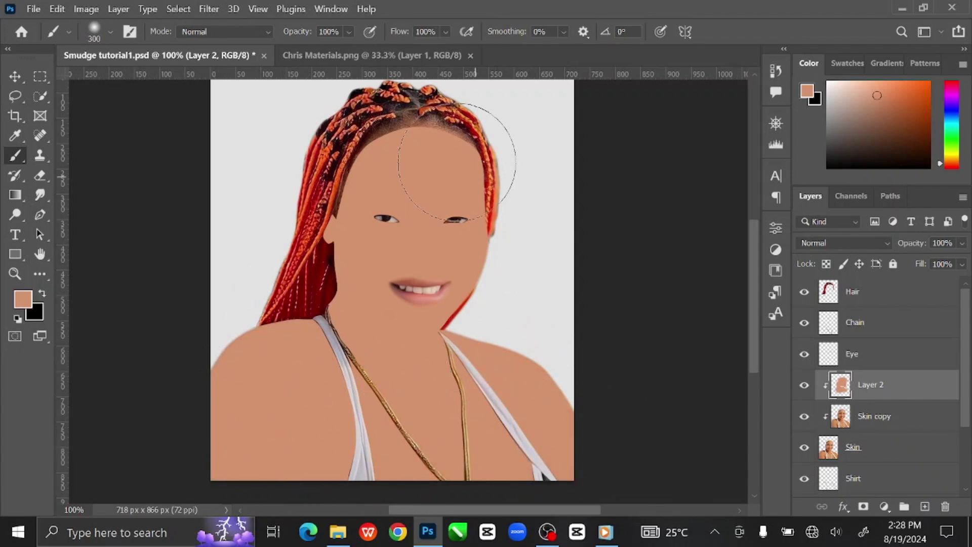
Tint the mouth lightly with the skin tone at 49% brush opacity and restore the brush opacity to 100%
{"action": "left_click", "coordinate": [348, 32]}
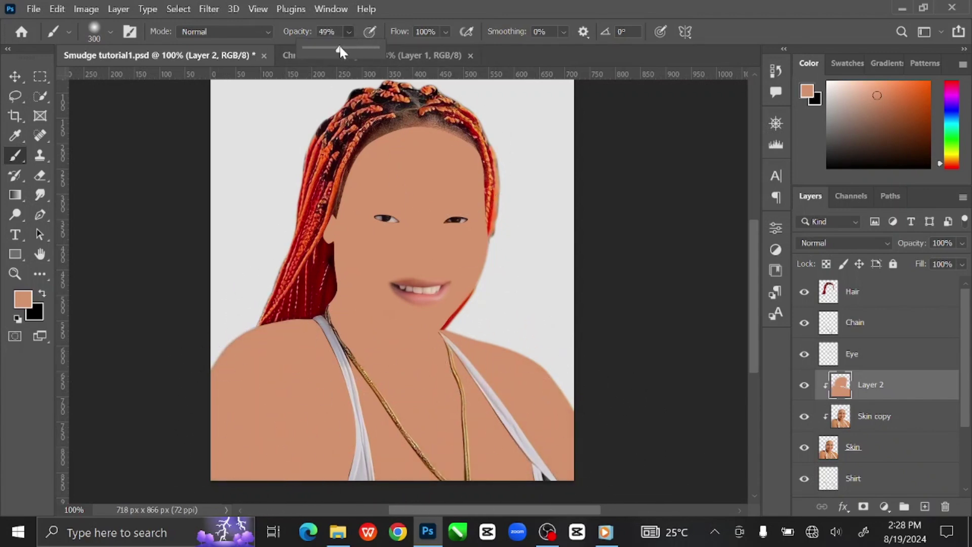
{"action": "left_click_drag", "start_coordinate": [339, 50], "coordinate": [339, 51]}
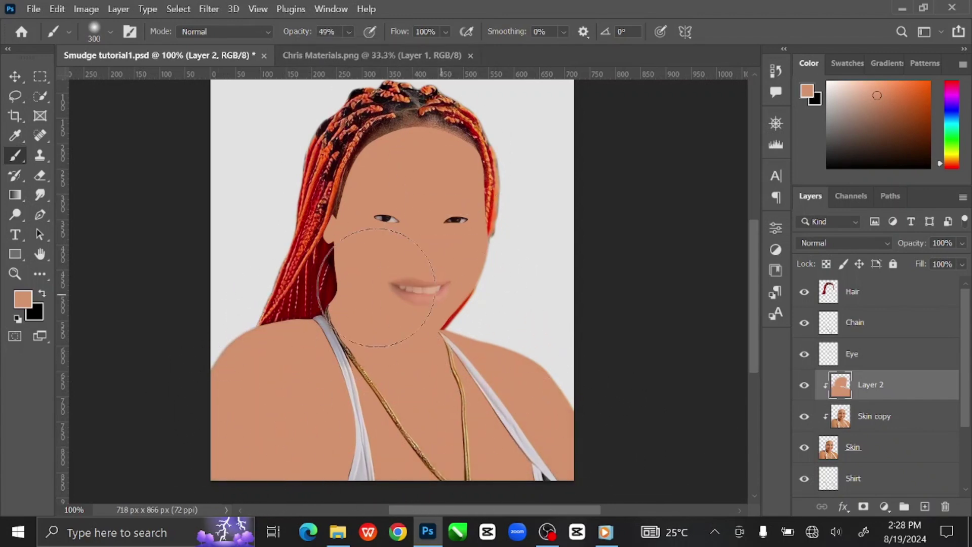
{"action": "left_click", "coordinate": [349, 31]}
{"action": "left_click_drag", "start_coordinate": [363, 50], "coordinate": [560, 91]}
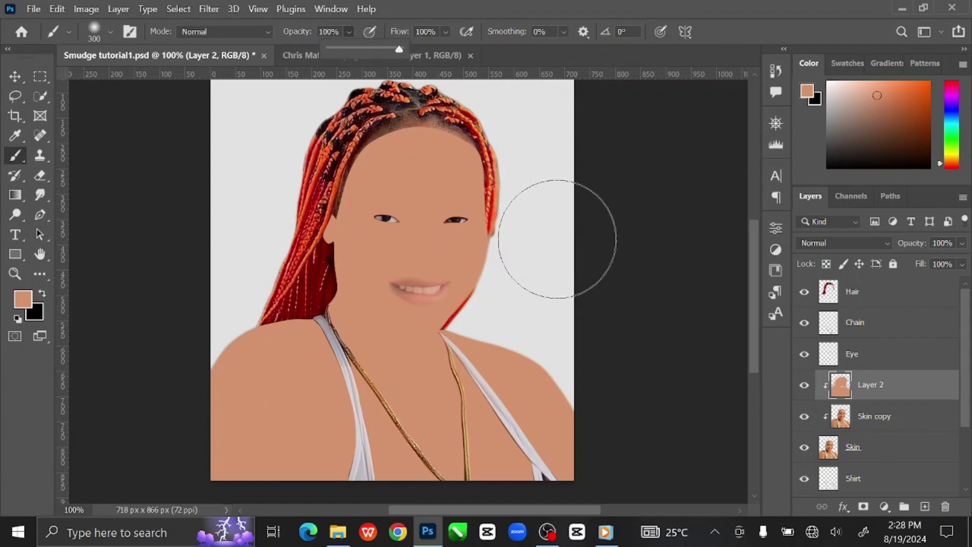
Set Layer 2's blend mode to Color
{"action": "left_click", "coordinate": [847, 241]}
{"action": "left_click", "coordinate": [839, 491]}
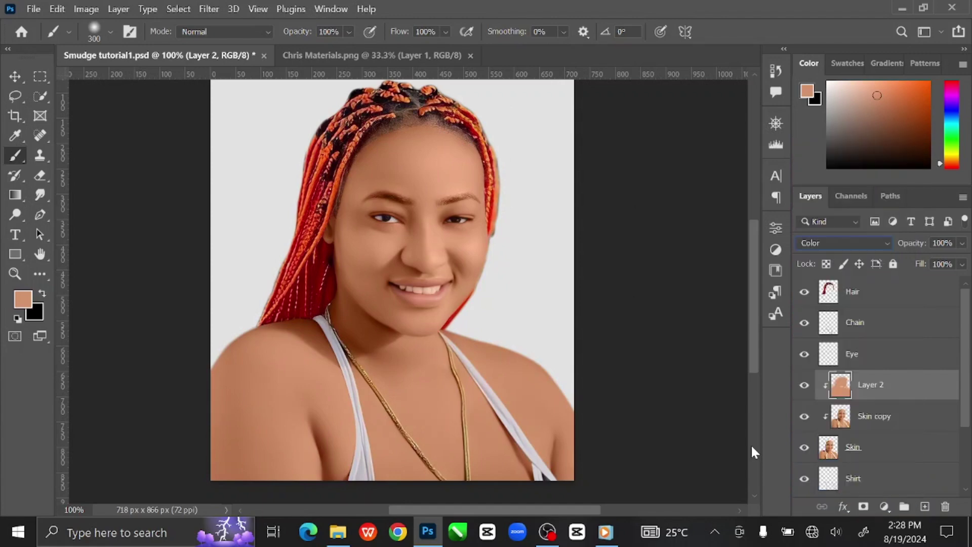
{"action": "key", "text": "v"}
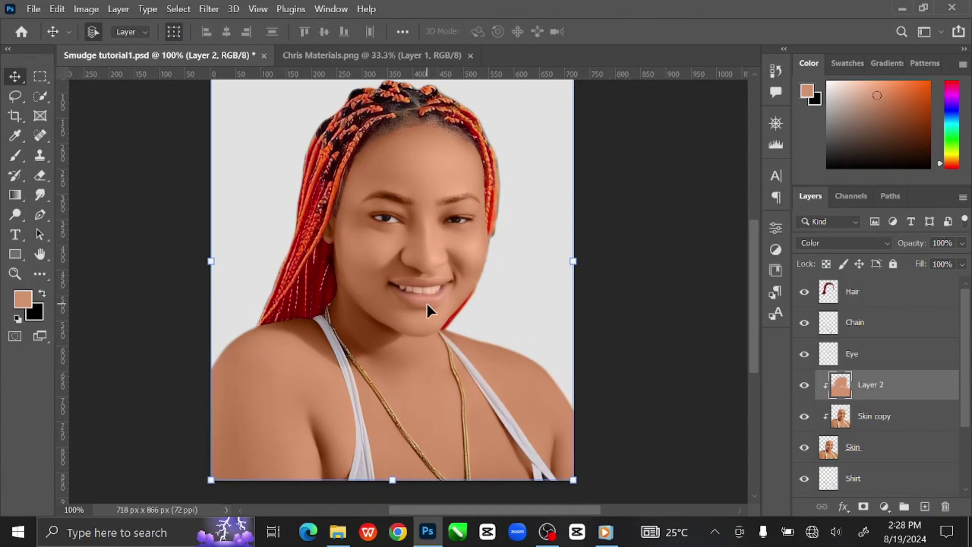
Add a new layer above Layer 2 and clip it to the skin layers with a clipping mask
{"action": "left_click", "coordinate": [925, 507]}
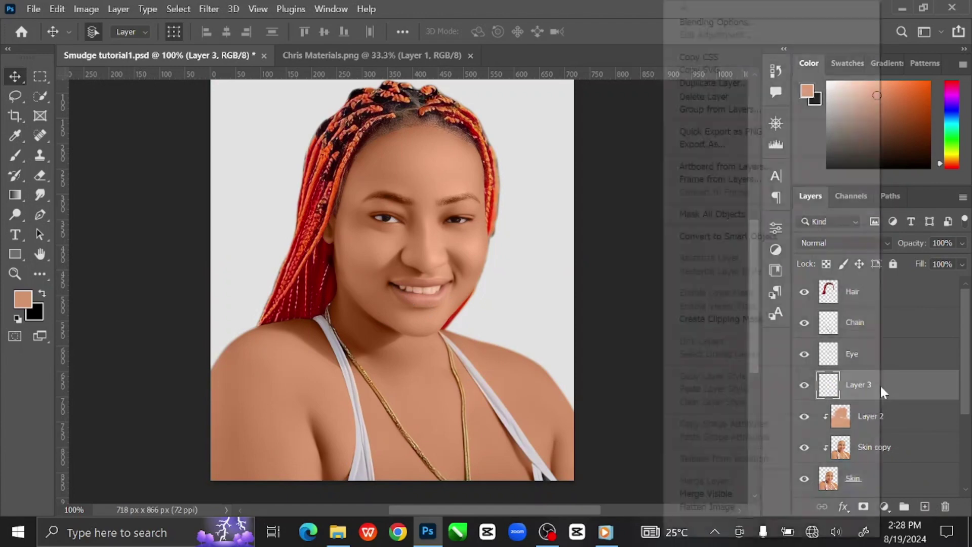
{"action": "right_click", "coordinate": [880, 384]}
{"action": "left_click", "coordinate": [782, 319]}
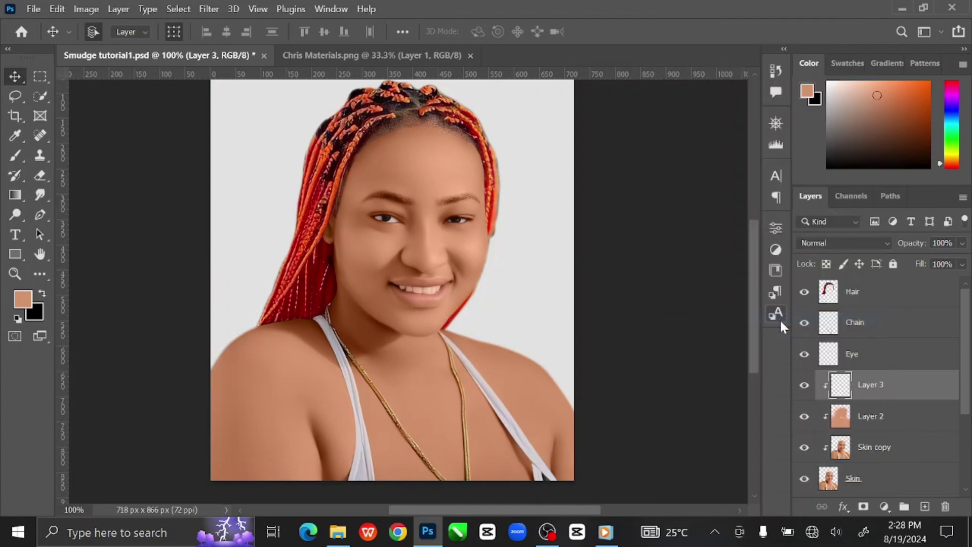
Choose a saturated pinkish red as the foreground colour for the Brush
{"action": "left_click", "coordinate": [813, 96]}
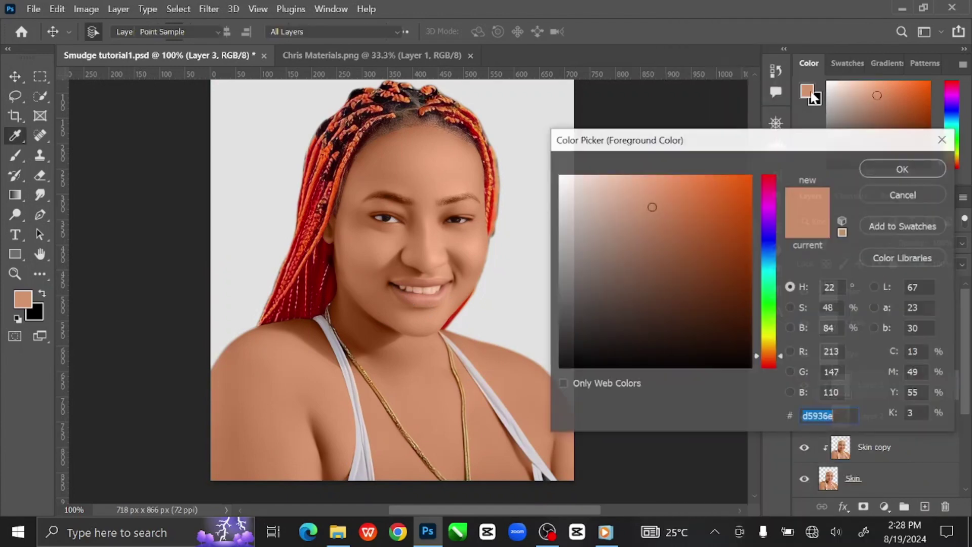
{"action": "left_click_drag", "start_coordinate": [773, 359], "coordinate": [773, 373]}
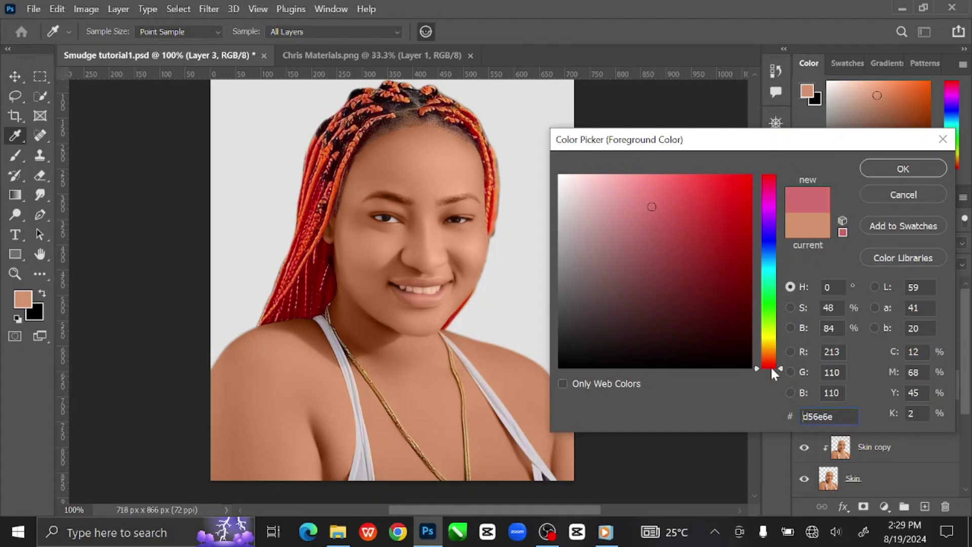
{"action": "left_click_drag", "start_coordinate": [676, 200], "coordinate": [699, 188]}
{"action": "left_click", "coordinate": [911, 171]}
{"action": "left_click", "coordinate": [14, 157]}
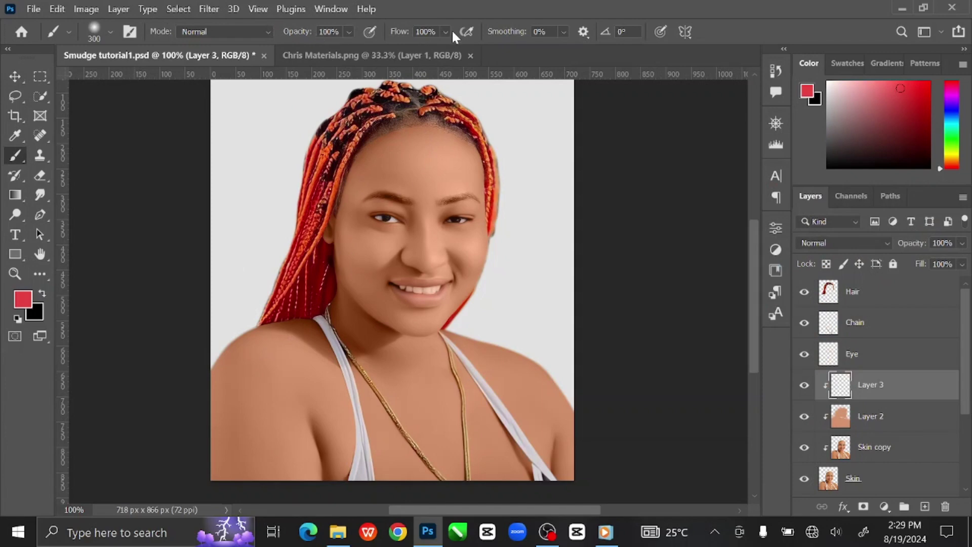
Paint the upper lip and the lower lip's right corner pinkish red on Layer 3 with a 7 to 10 px Brush
{"action": "key", "text": "ctrl+plus"}
{"action": "key", "text": "ctrl+plus"}
{"action": "key", "text": "ctrl+plus"}
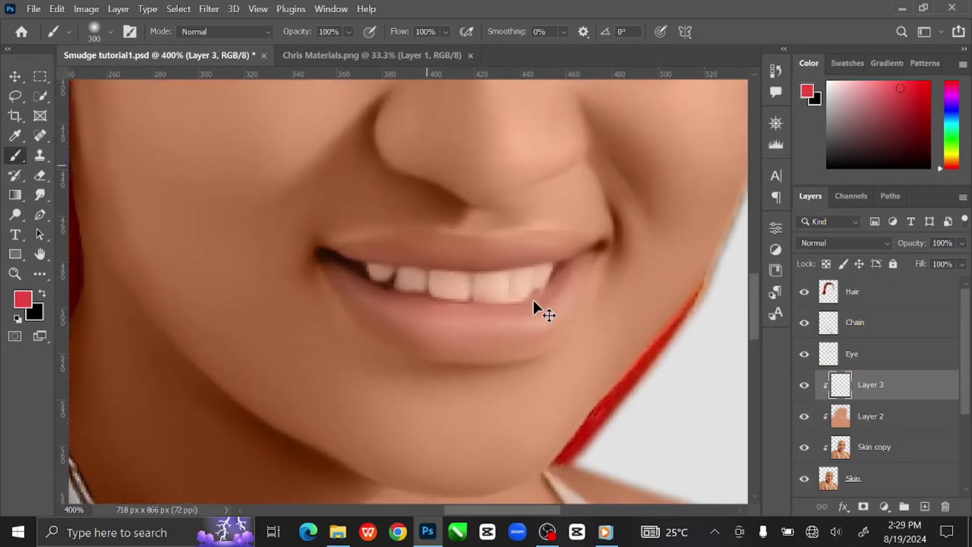
{"action": "key", "text": "ctrl+plus"}
{"action": "key", "text": "bracketleft"}
{"action": "key", "text": "bracketleft"}
{"action": "key", "text": "bracketleft"}
{"action": "key", "text": "bracketleft"}
{"action": "key", "text": "bracketleft"}
{"action": "key", "text": "bracketleft"}
{"action": "key", "text": "bracketleft"}
{"action": "key", "text": "bracketleft"}
{"action": "key", "text": "bracketleft"}
{"action": "key", "text": "bracketleft"}
{"action": "key", "text": "bracketleft"}
{"action": "key", "text": "bracketleft"}
{"action": "key", "text": "bracketleft"}
{"action": "key", "text": "bracketleft"}
{"action": "key", "text": "bracketleft"}
{"action": "key", "text": "bracketleft"}
{"action": "key", "text": "bracketleft"}
{"action": "key", "text": "bracketleft"}
{"action": "key", "text": "bracketleft"}
{"action": "key", "text": "bracketleft"}
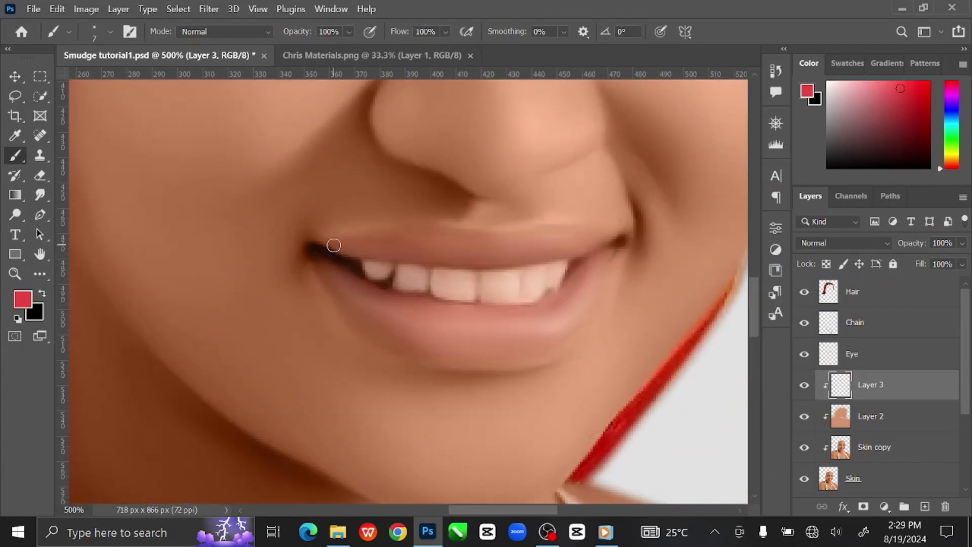
{"action": "left_click_drag", "start_coordinate": [345, 249], "coordinate": [364, 252]}
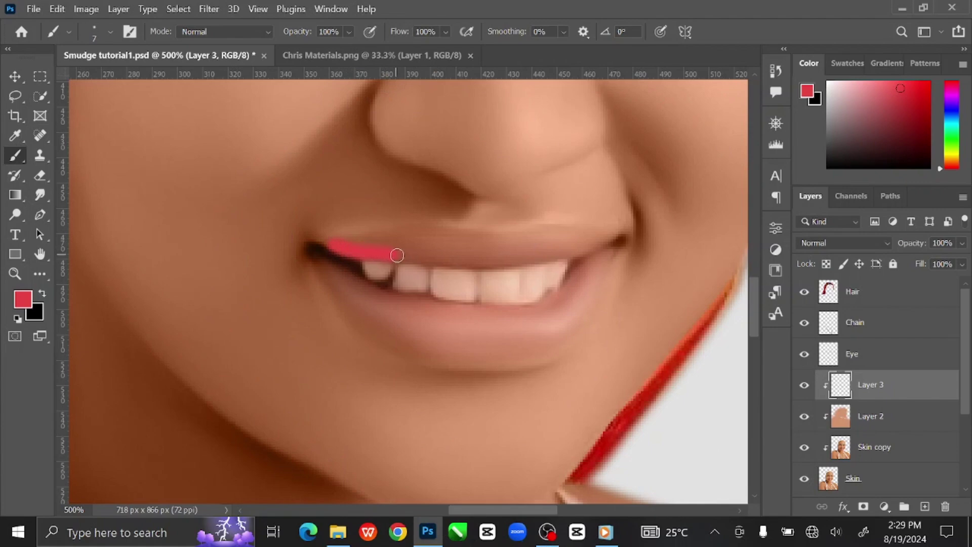
{"action": "left_click_drag", "start_coordinate": [447, 258], "coordinate": [493, 258]}
{"action": "left_click_drag", "start_coordinate": [609, 236], "coordinate": [498, 258]}
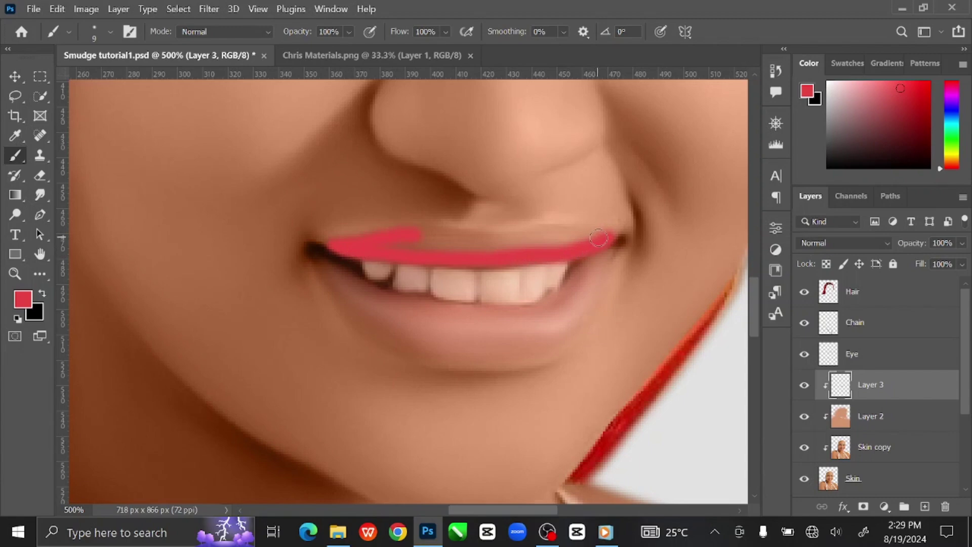
{"action": "key", "text": "]"}
{"action": "mouse_move", "coordinate": [598, 238]}
{"action": "left_mouse_down"}
{"action": "mouse_move", "coordinate": [392, 247]}
{"action": "mouse_move", "coordinate": [579, 241]}
{"action": "mouse_move", "coordinate": [591, 265]}
{"action": "mouse_move", "coordinate": [563, 300]}
{"action": "left_mouse_up"}
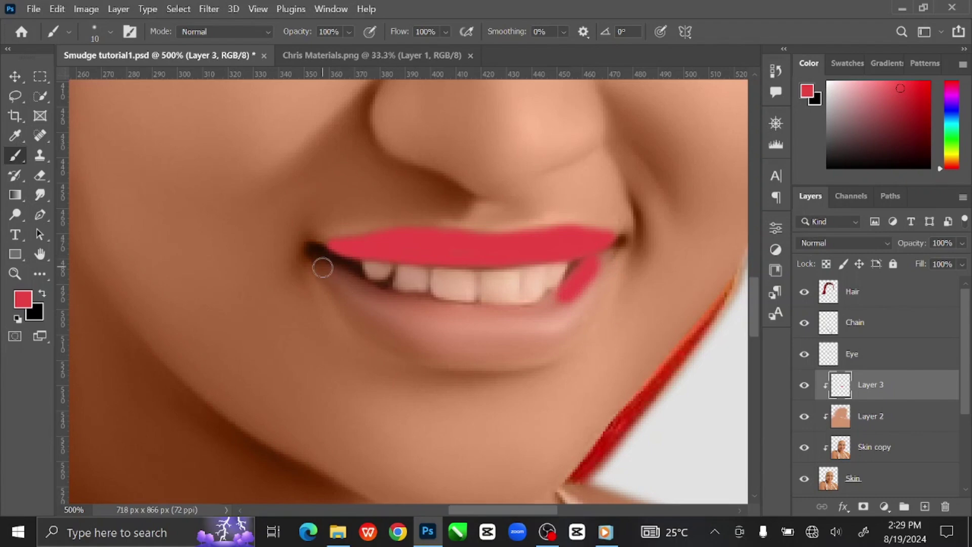
Fill the rest of the lower lip with the pinkish red using a 10 to 15 px Brush
{"action": "left_click_drag", "start_coordinate": [321, 265], "coordinate": [421, 303]}
{"action": "mouse_move", "coordinate": [453, 310]}
{"action": "left_mouse_down"}
{"action": "mouse_move", "coordinate": [495, 315]}
{"action": "mouse_move", "coordinate": [565, 297]}
{"action": "left_mouse_up"}
{"action": "key", "text": "bracketright"}
{"action": "left_click_drag", "start_coordinate": [604, 261], "coordinate": [565, 326]}
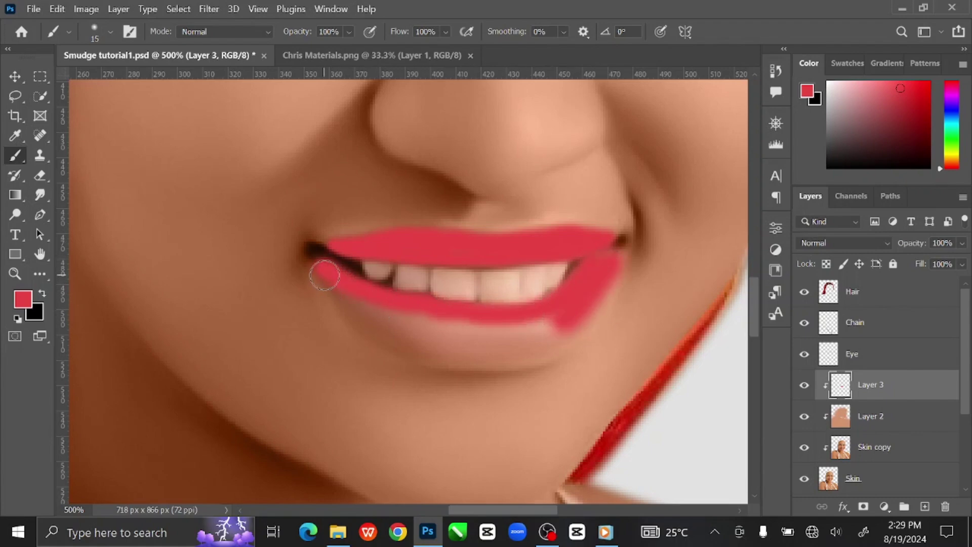
{"action": "mouse_move", "coordinate": [334, 282]}
{"action": "left_mouse_down"}
{"action": "mouse_move", "coordinate": [365, 305]}
{"action": "mouse_move", "coordinate": [490, 325]}
{"action": "mouse_move", "coordinate": [569, 305]}
{"action": "mouse_move", "coordinate": [597, 284]}
{"action": "mouse_move", "coordinate": [575, 318]}
{"action": "mouse_move", "coordinate": [529, 336]}
{"action": "mouse_move", "coordinate": [474, 336]}
{"action": "mouse_move", "coordinate": [351, 294]}
{"action": "mouse_move", "coordinate": [393, 331]}
{"action": "mouse_move", "coordinate": [441, 344]}
{"action": "mouse_move", "coordinate": [501, 344]}
{"action": "mouse_move", "coordinate": [576, 318]}
{"action": "mouse_move", "coordinate": [528, 342]}
{"action": "mouse_move", "coordinate": [461, 348]}
{"action": "mouse_move", "coordinate": [421, 338]}
{"action": "mouse_move", "coordinate": [532, 346]}
{"action": "left_mouse_up"}
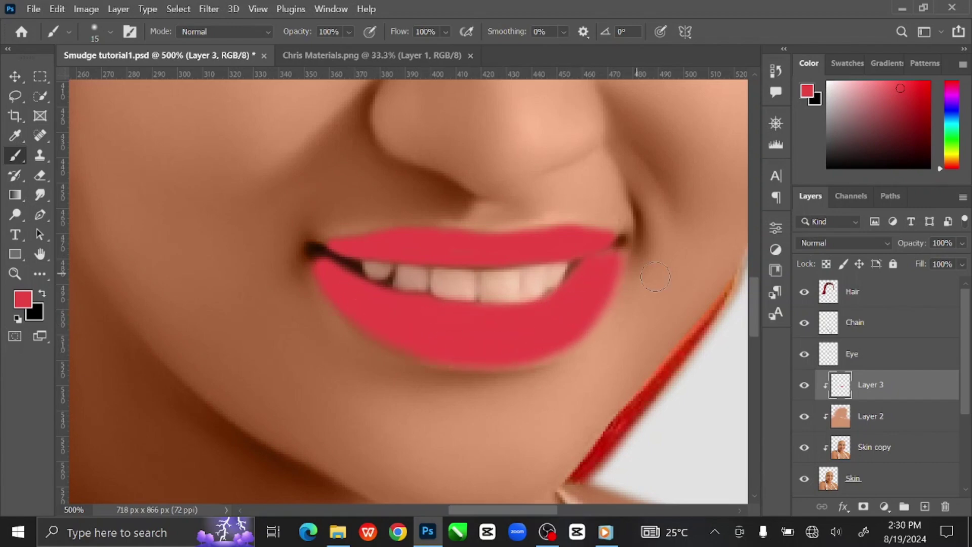
Set Layer 3's blend mode to Color and add a layer mask to it
{"action": "left_click", "coordinate": [858, 238]}
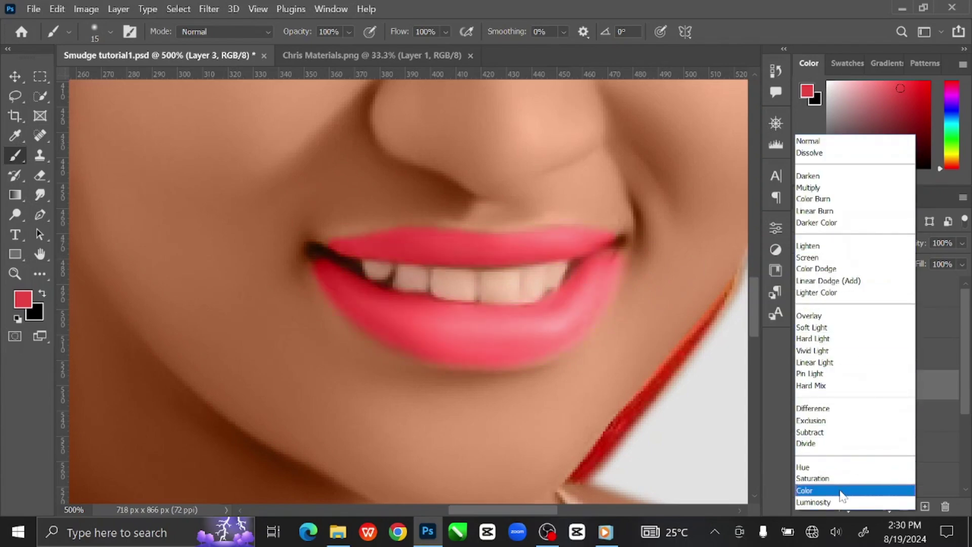
{"action": "left_click", "coordinate": [843, 491]}
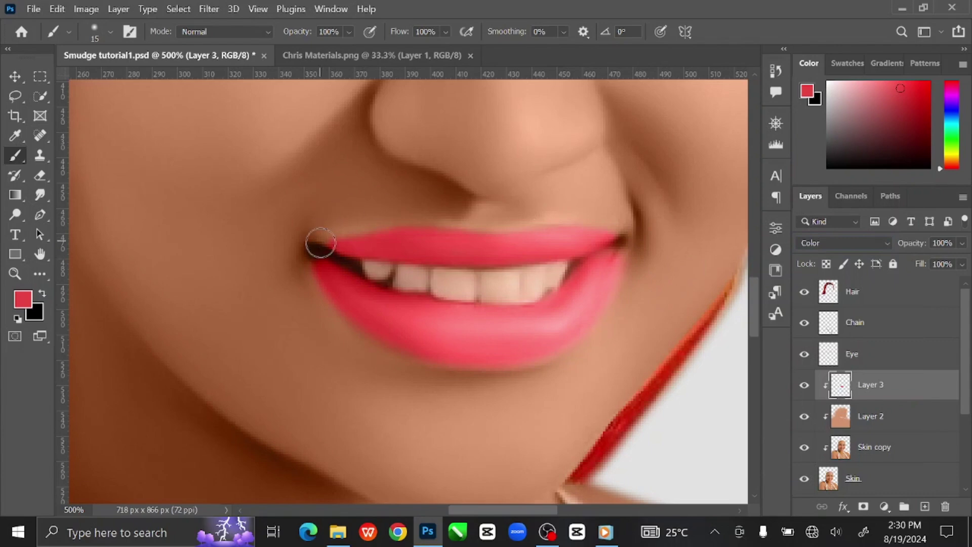
{"action": "left_click", "coordinate": [864, 506]}
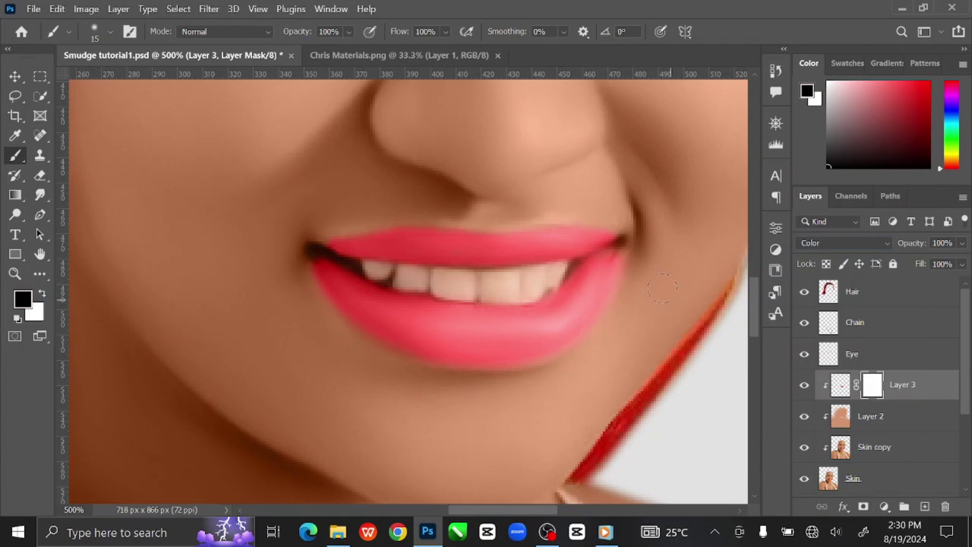
Soften the outer edges and corners of the lip colour by painting black on Layer 3's mask with a 30 px Brush
{"action": "key", "text": "bracketright"}
{"action": "key", "text": "bracketright"}
{"action": "key", "text": "bracketright"}
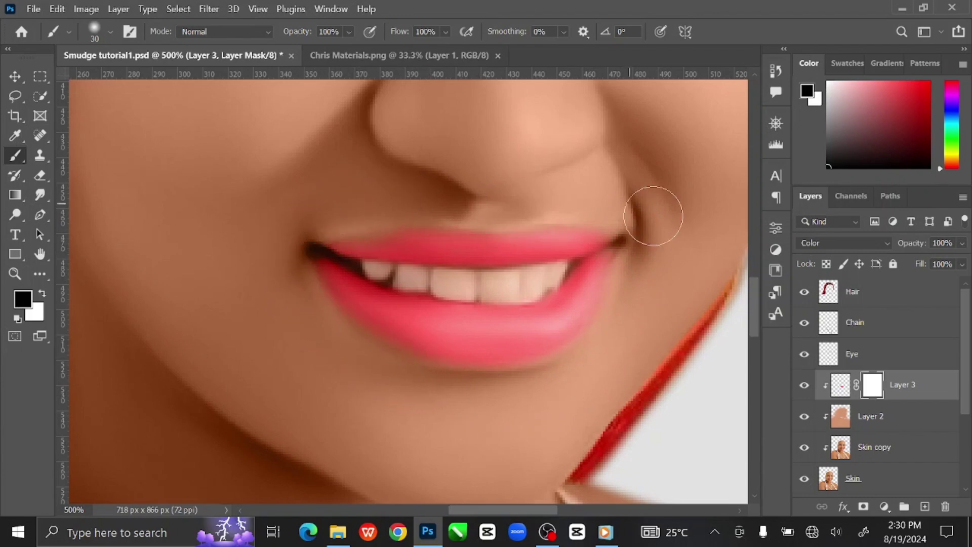
{"action": "left_click", "coordinate": [298, 275]}
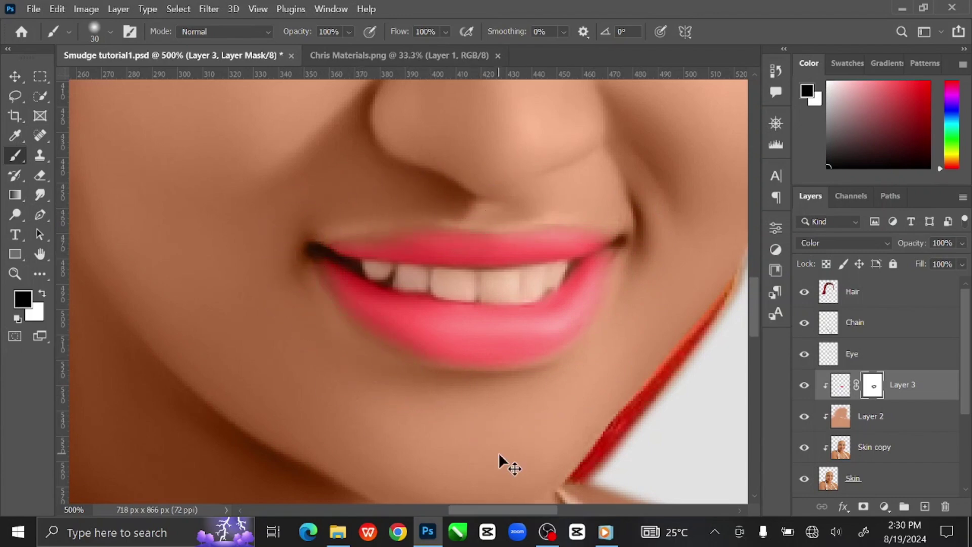
Select Layer 3's colour content instead of its mask and lower the layer's opacity to tone down the lipstick
{"action": "key", "text": "ctrl+minus"}
{"action": "key", "text": "ctrl+minus"}
{"action": "key", "text": "ctrl+minus"}
{"action": "key", "text": "ctrl+minus"}
{"action": "key", "text": "ctrl+minus"}
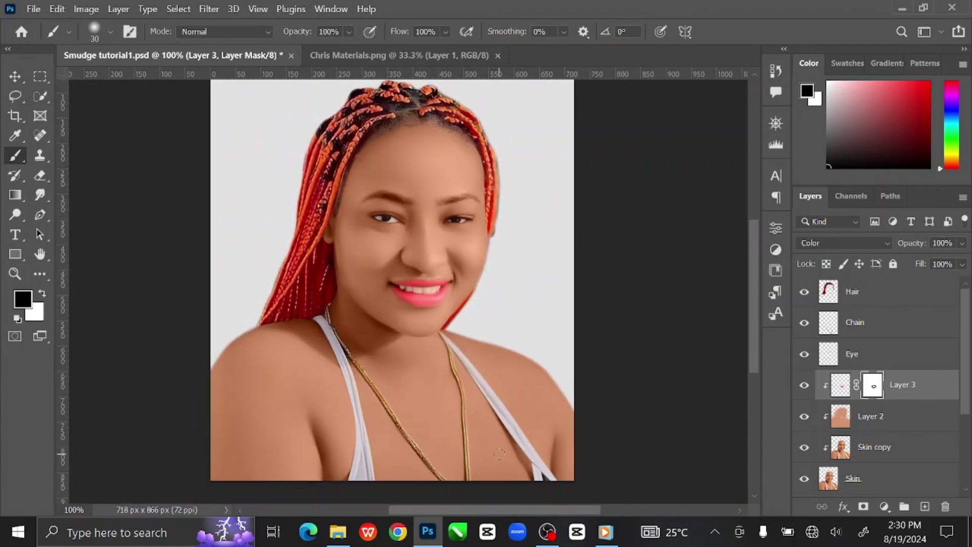
{"action": "key", "text": "ctrl+2"}
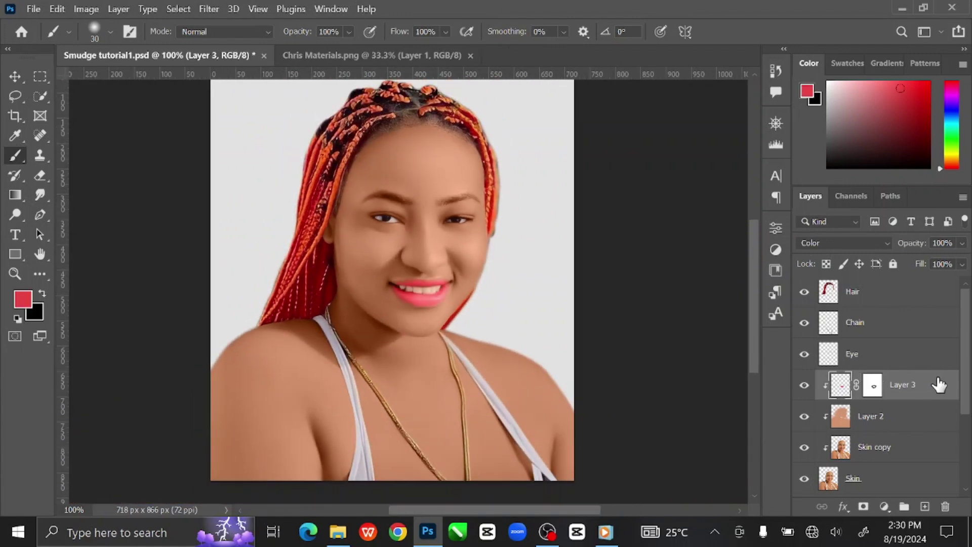
{"action": "left_click", "coordinate": [961, 243]}
{"action": "left_click_drag", "start_coordinate": [962, 259], "coordinate": [928, 256]}
Add a new layer above Layer 3 and clip it to the skin layers with a clipping mask
{"action": "left_click", "coordinate": [924, 506]}
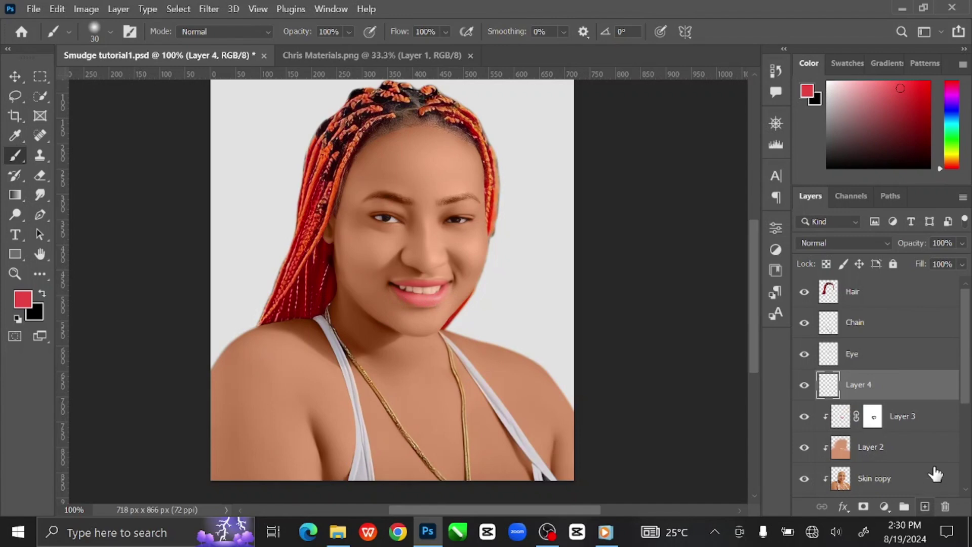
{"action": "right_click", "coordinate": [906, 384]}
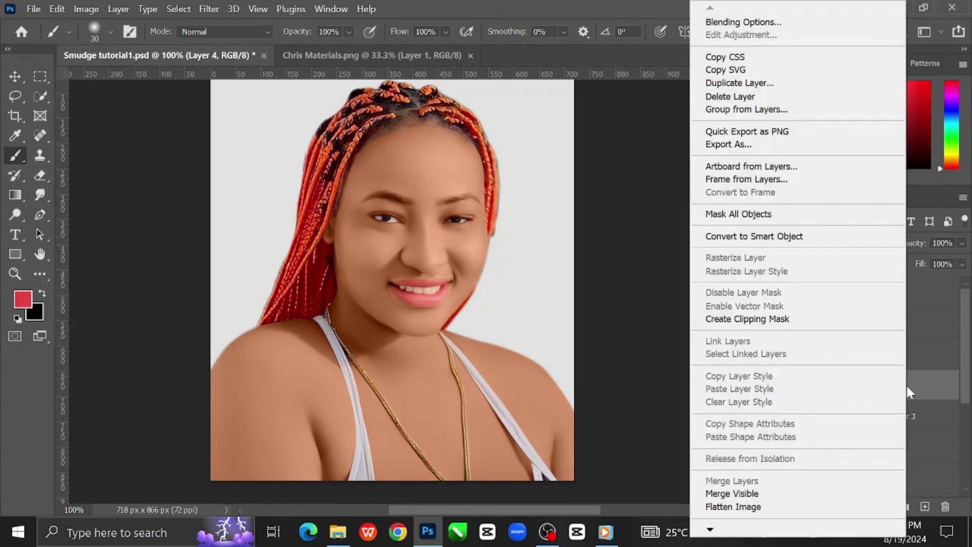
{"action": "left_click", "coordinate": [840, 320]}
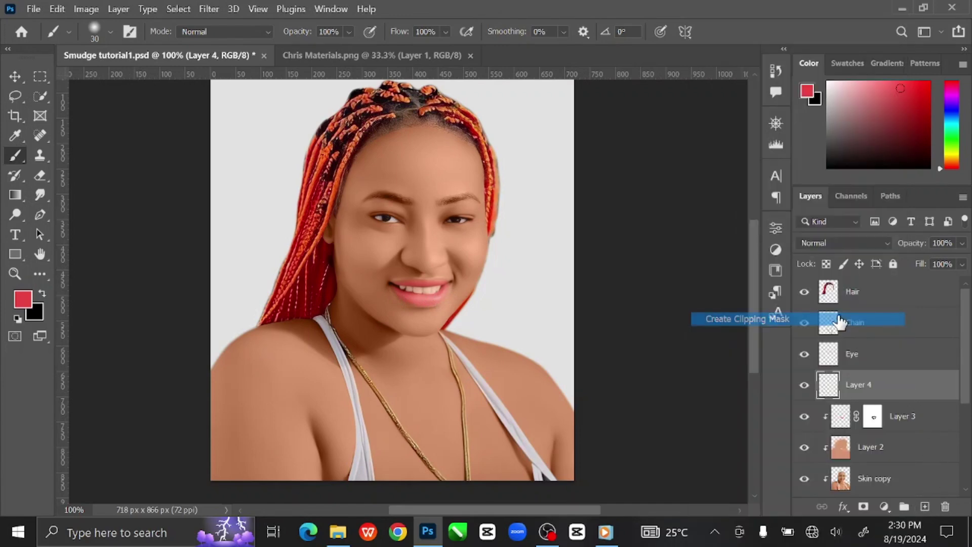
Shift the foreground colour's hue to 11° for an orange-red (e96345)
{"action": "left_click", "coordinate": [808, 91]}
{"action": "left_click", "coordinate": [771, 359]}
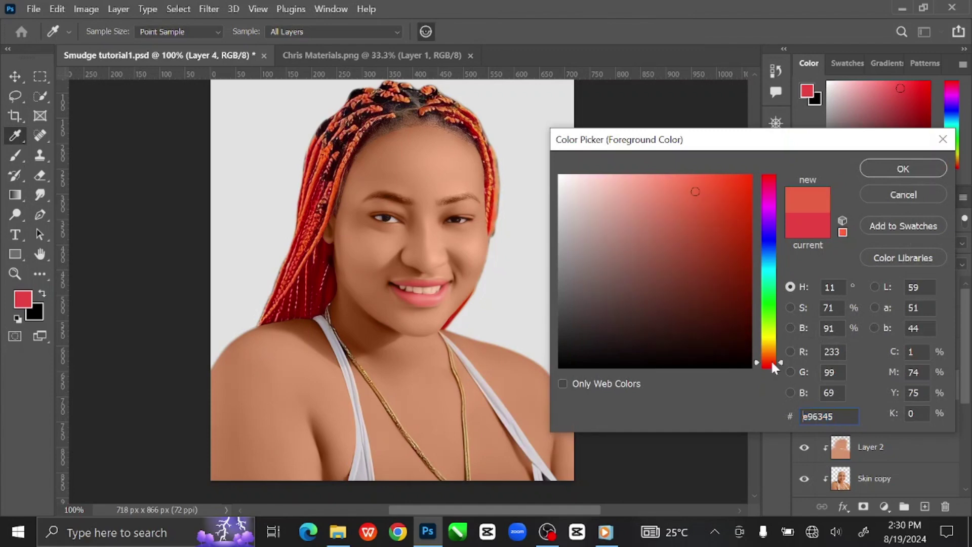
Paint over the upper lip on Layer 4 with a very dark reddish-brown foreground color, using a small brush of up to 9 px
{"action": "left_click_drag", "start_coordinate": [771, 358], "coordinate": [750, 338]}
{"action": "left_click", "coordinate": [903, 169]}
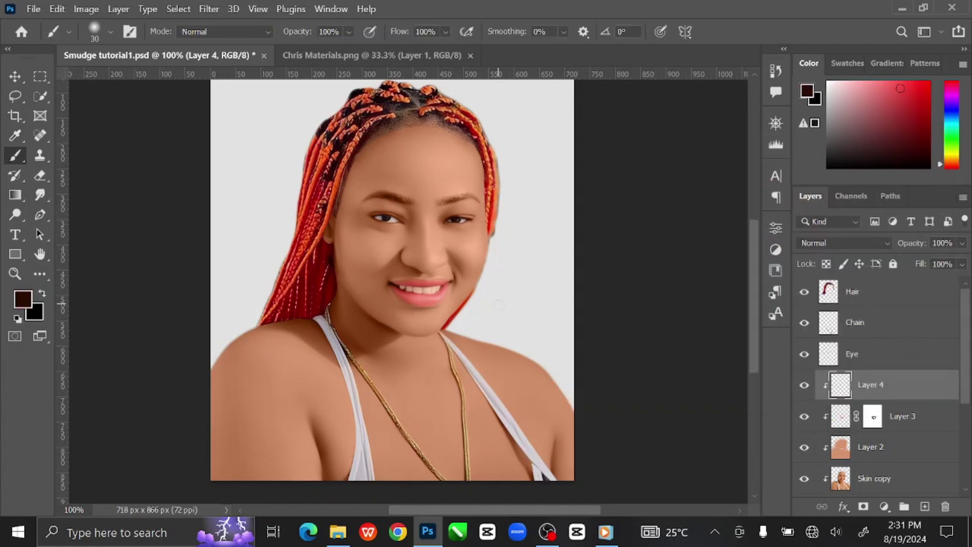
{"action": "key", "text": "ctrl+plus"}
{"action": "key", "text": "ctrl+plus"}
{"action": "key", "text": "ctrl+plus"}
{"action": "key", "text": "ctrl+plus"}
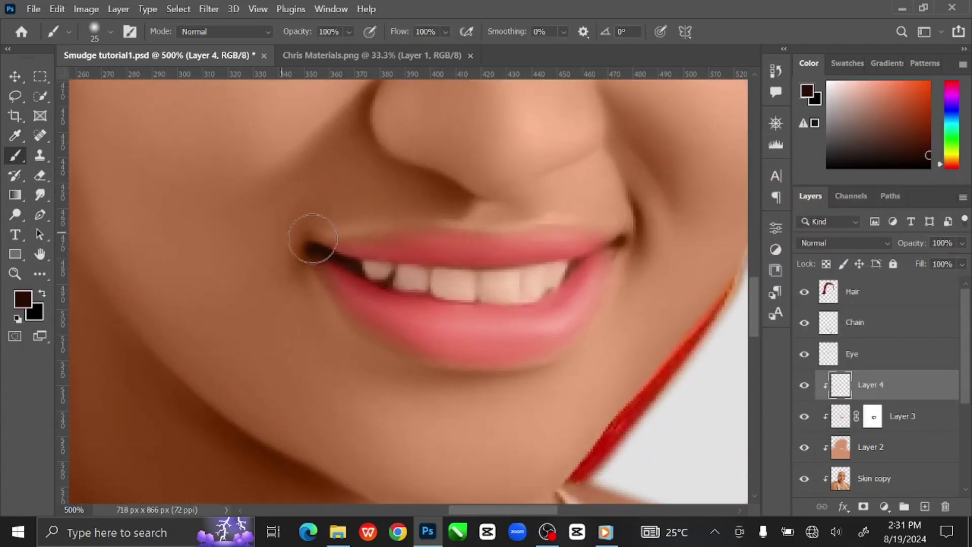
{"action": "key", "text": "bracketleft"}
{"action": "key", "text": "bracketleft"}
{"action": "key", "text": "bracketleft"}
{"action": "key", "text": "bracketleft"}
{"action": "key", "text": "bracketleft"}
{"action": "key", "text": "bracketleft"}
{"action": "left_click_drag", "start_coordinate": [330, 242], "coordinate": [421, 253]}
{"action": "key", "text": "bracketright"}
{"action": "key", "text": "bracketright"}
{"action": "key", "text": "bracketright"}
{"action": "mouse_move", "coordinate": [507, 253]}
{"action": "left_mouse_down"}
{"action": "mouse_move", "coordinate": [411, 254]}
{"action": "mouse_move", "coordinate": [518, 252]}
{"action": "left_mouse_up"}
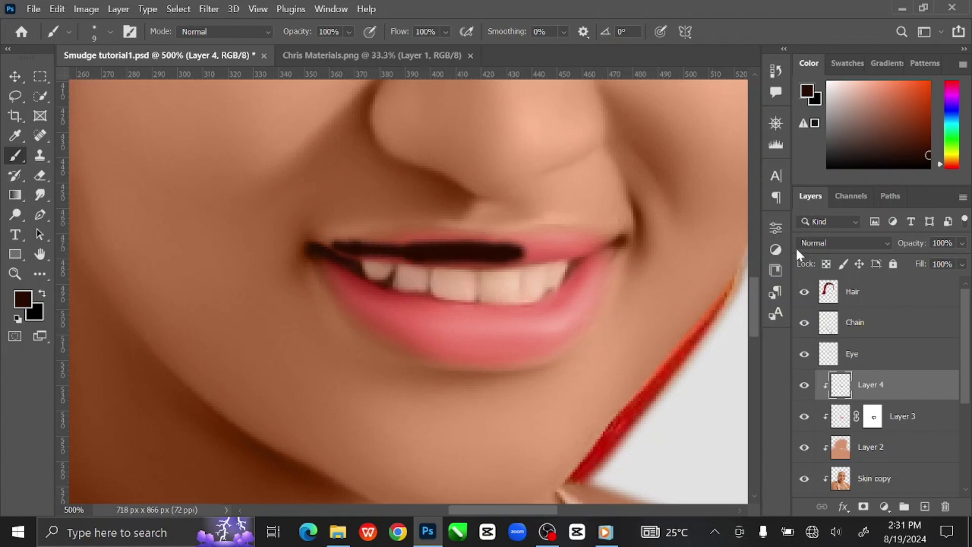
Set Layer 4's blend mode to Color and paint the remaining parts of the upper lip
{"action": "left_click", "coordinate": [815, 244]}
{"action": "left_click", "coordinate": [831, 490]}
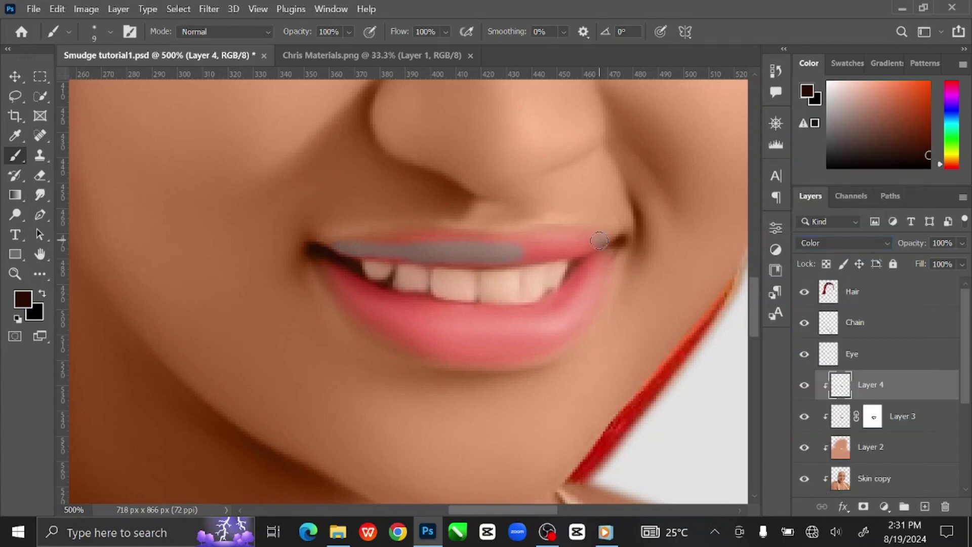
{"action": "left_click_drag", "start_coordinate": [569, 253], "coordinate": [534, 257]}
{"action": "mouse_move", "coordinate": [527, 243]}
{"action": "left_mouse_down"}
{"action": "mouse_move", "coordinate": [400, 235]}
{"action": "mouse_move", "coordinate": [388, 244]}
{"action": "left_mouse_up"}
Add a layer mask to Layer 4 and soften the lip color's edges over the teeth with a 25 px black brush
{"action": "left_click", "coordinate": [863, 506]}
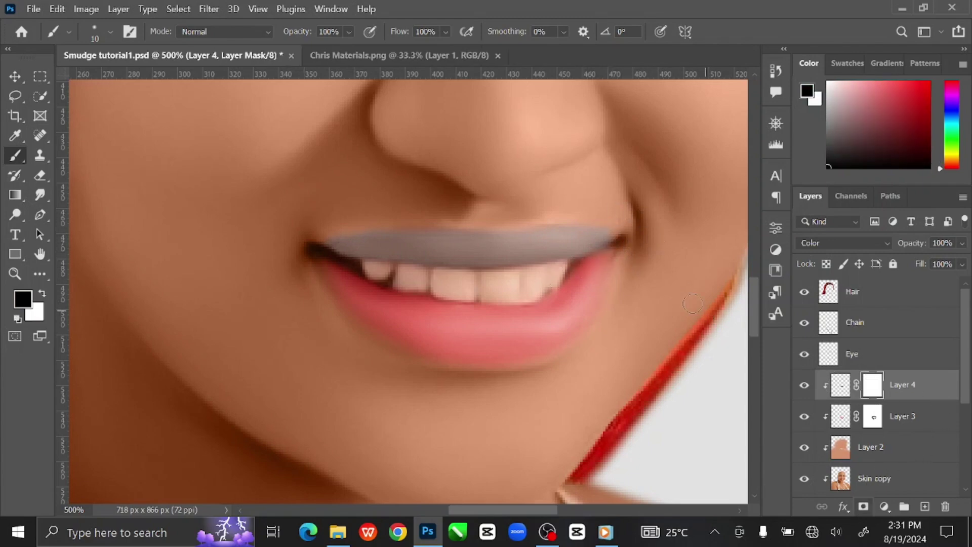
{"action": "key", "text": "bracketright"}
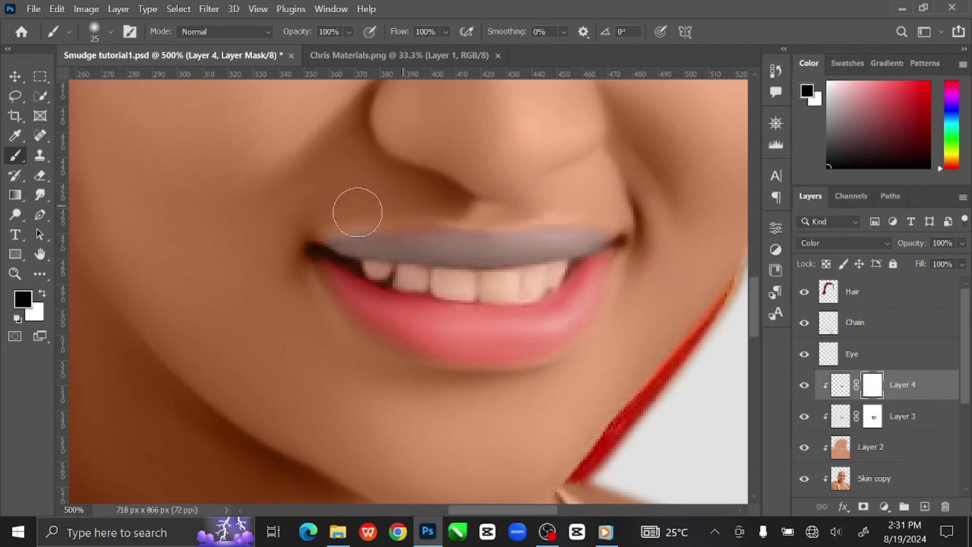
{"action": "mouse_move", "coordinate": [397, 285]}
{"action": "left_mouse_down"}
{"action": "mouse_move", "coordinate": [349, 284]}
{"action": "mouse_move", "coordinate": [528, 293]}
{"action": "left_mouse_up"}
{"action": "key", "text": "ctrl+minus"}
{"action": "key", "text": "ctrl+minus"}
{"action": "key", "text": "ctrl+minus"}
{"action": "key", "text": "ctrl+minus"}
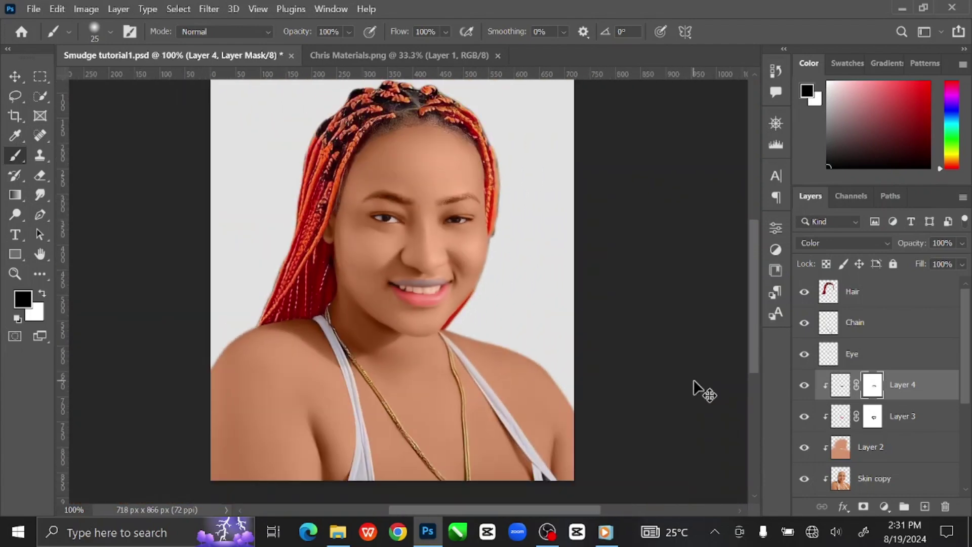
Refine Layer 3's mask around the mouth with a 25 px black brush
{"action": "key", "text": "ctrl+plus"}
{"action": "key", "text": "ctrl+plus"}
{"action": "key", "text": "ctrl+plus"}
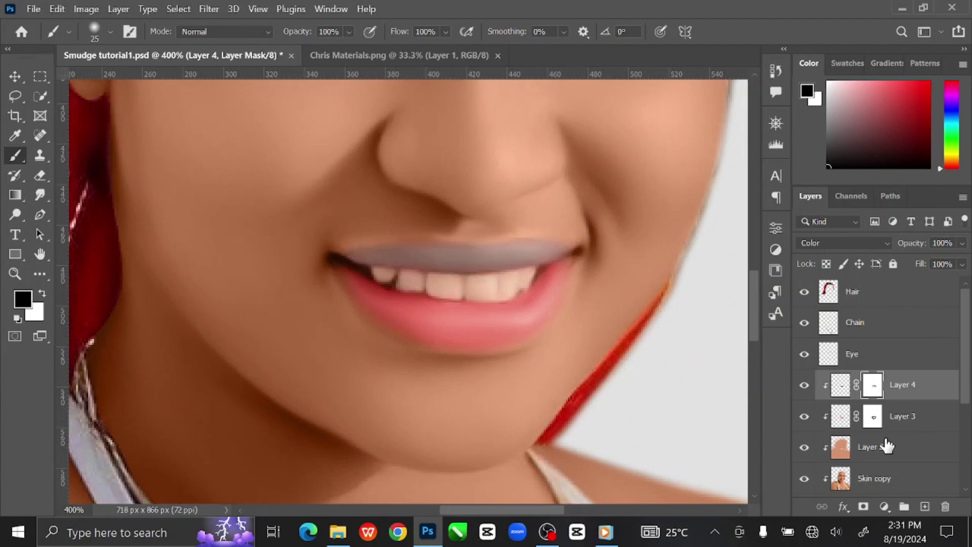
{"action": "left_click", "coordinate": [874, 417]}
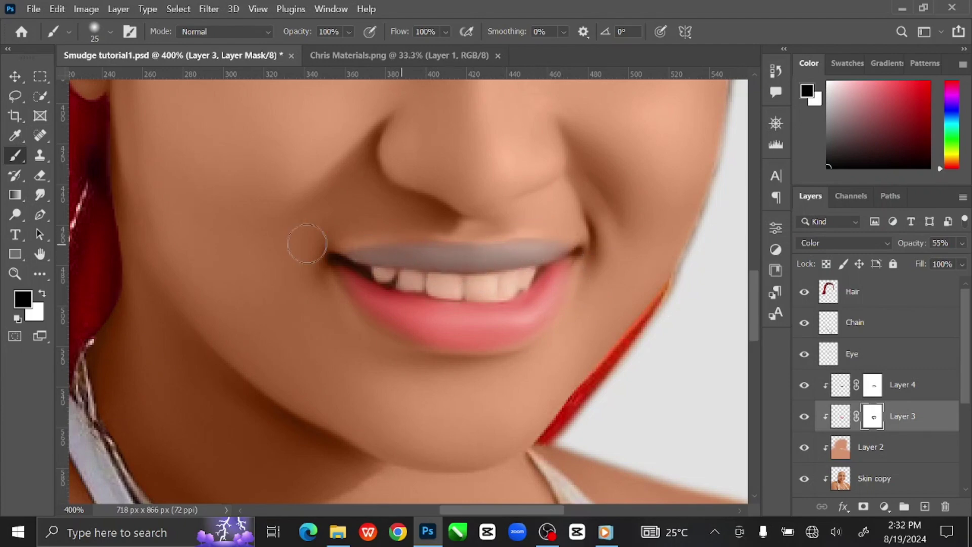
{"action": "key", "text": "ctrl+0"}
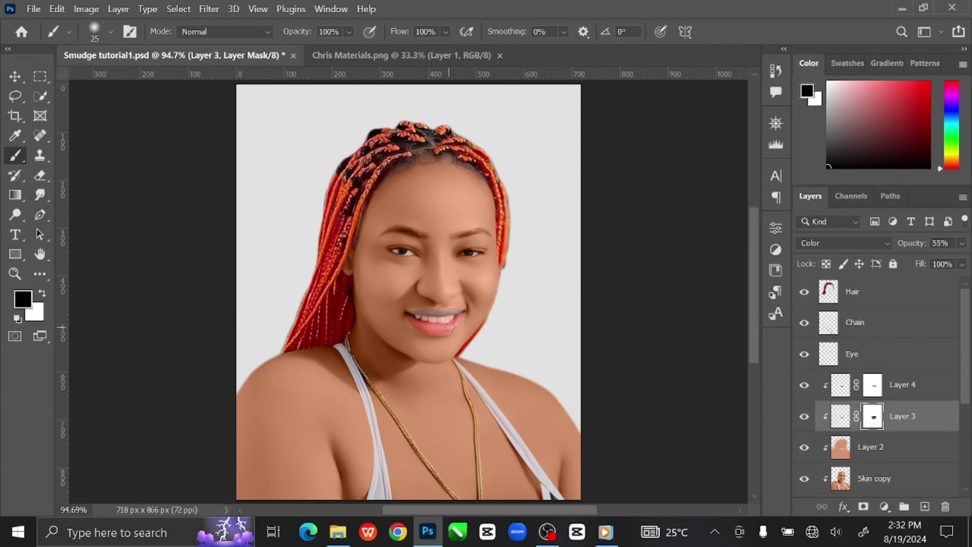
Create a new layer above Layer 4 and clip it to the skin layers below
{"action": "left_click", "coordinate": [933, 385]}
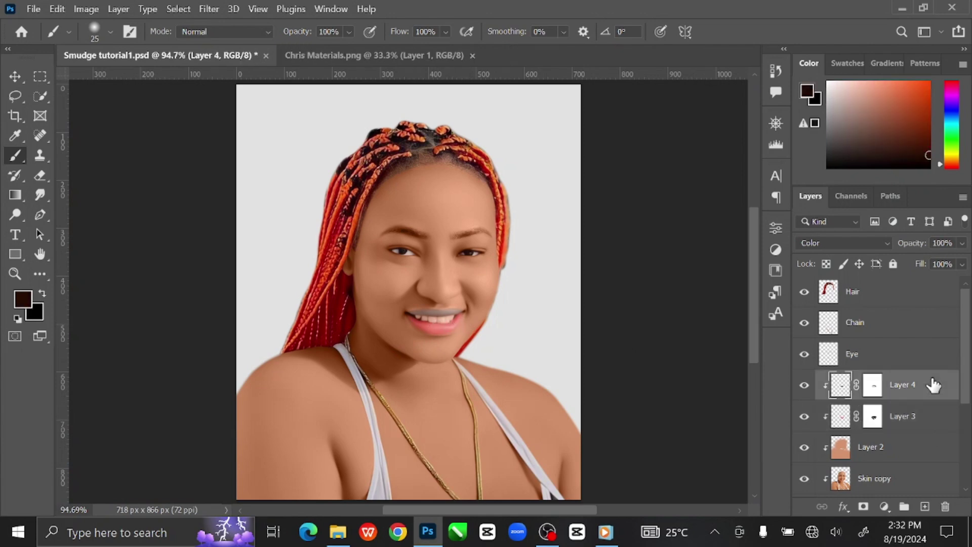
{"action": "left_click", "coordinate": [924, 506]}
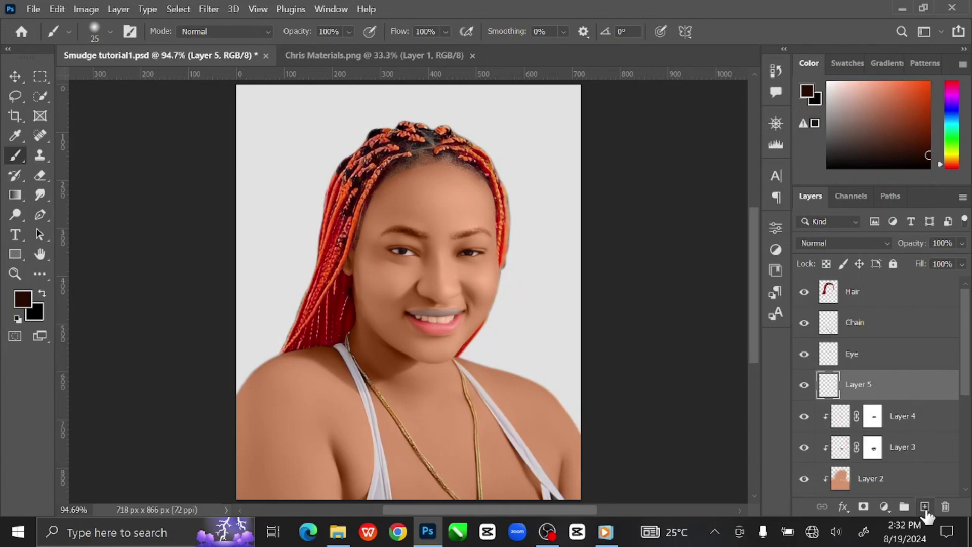
{"action": "right_click", "coordinate": [910, 386]}
{"action": "left_click", "coordinate": [841, 320]}
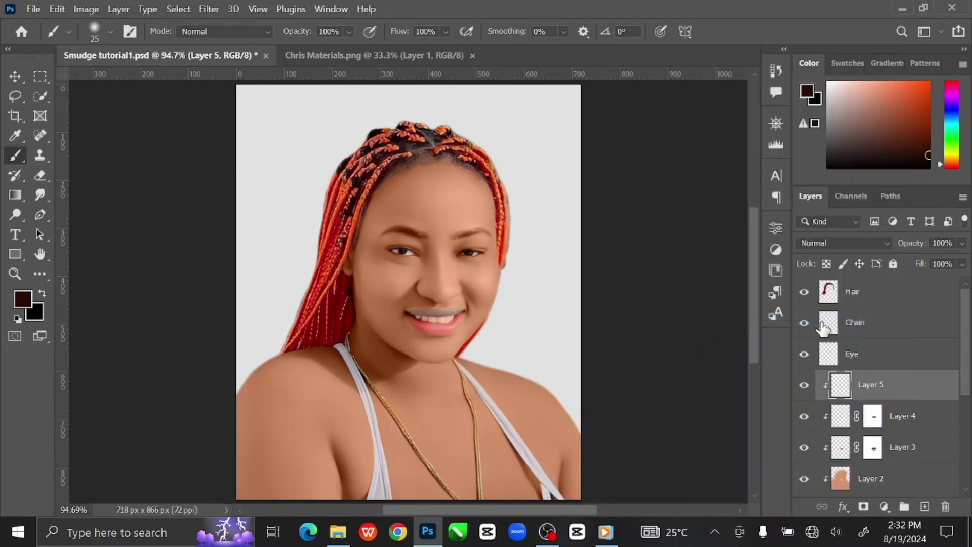
Set the foreground color to white (ffffff) and Layer 5's blend mode to Color
{"action": "left_click", "coordinate": [807, 93]}
{"action": "left_click_drag", "start_coordinate": [507, 212], "coordinate": [527, 163]}
{"action": "left_click", "coordinate": [904, 167]}
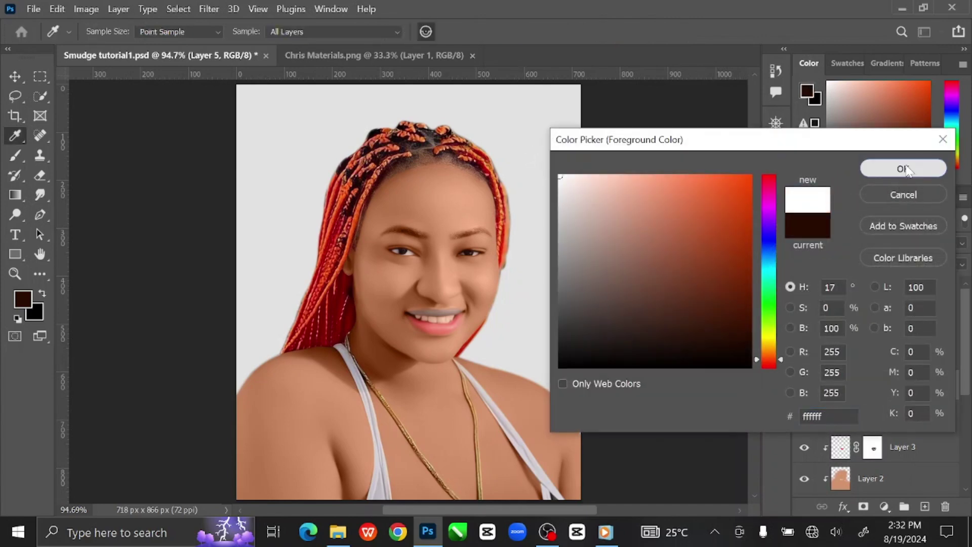
{"action": "key", "text": "b"}
{"action": "left_click", "coordinate": [843, 242]}
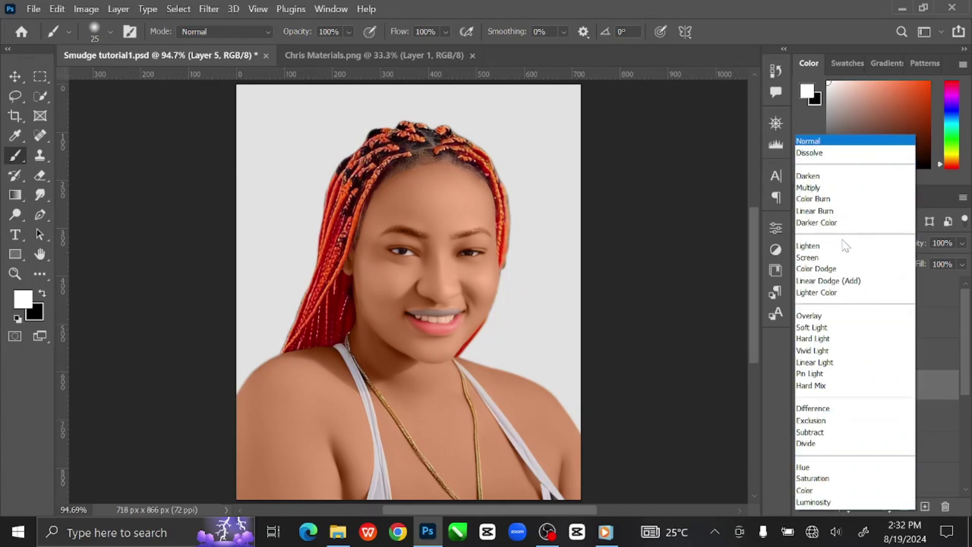
{"action": "left_click", "coordinate": [835, 491]}
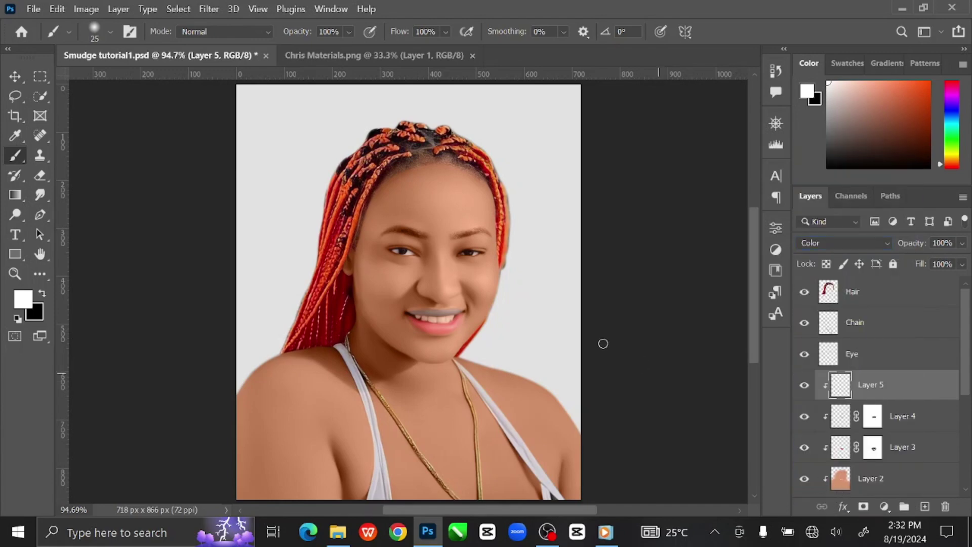
Whiten the teeth by painting over them in white on Layer 5 with a 6 to 8 px brush
{"action": "key", "text": "ctrl+plus"}
{"action": "key", "text": "ctrl+plus"}
{"action": "key", "text": "ctrl+plus"}
{"action": "key", "text": "ctrl+plus"}
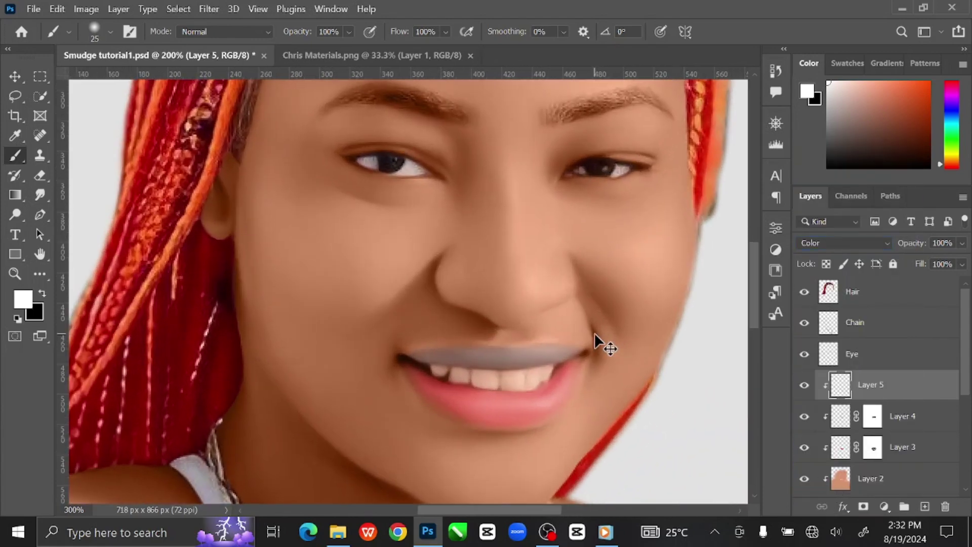
{"action": "key", "text": "ctrl+plus"}
{"action": "key", "text": "ctrl+plus"}
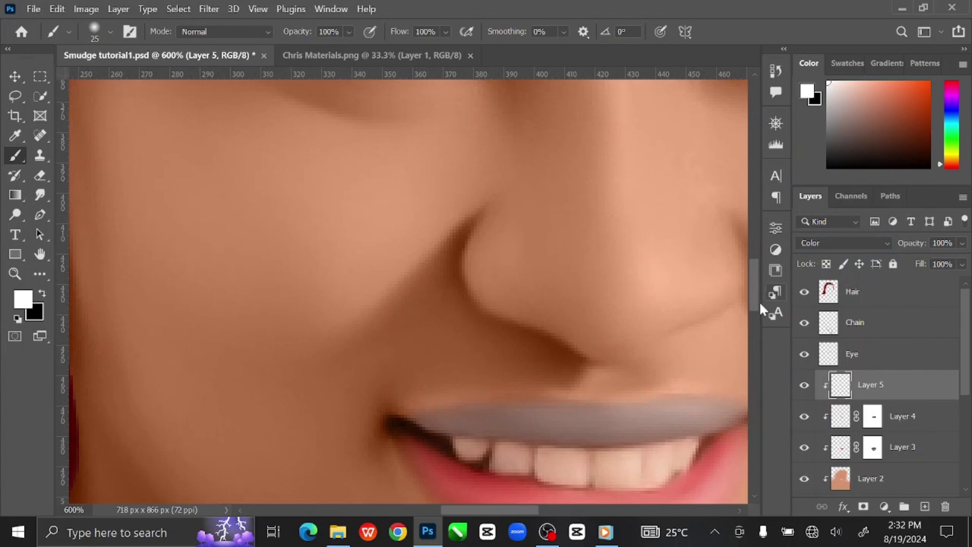
{"action": "left_click_drag", "start_coordinate": [617, 390], "coordinate": [485, 300]}
{"action": "key", "text": "bracketleft"}
{"action": "key", "text": "bracketleft"}
{"action": "key", "text": "bracketleft"}
{"action": "key", "text": "bracketleft"}
{"action": "key", "text": "bracketleft"}
{"action": "key", "text": "bracketleft"}
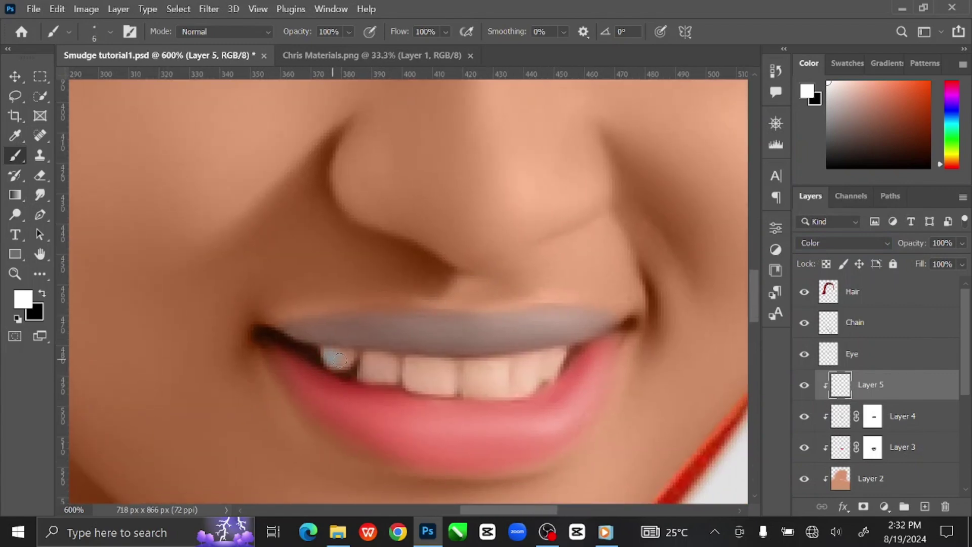
{"action": "left_click_drag", "start_coordinate": [347, 358], "coordinate": [343, 363]}
{"action": "left_click_drag", "start_coordinate": [456, 377], "coordinate": [462, 369]}
{"action": "key", "text": "bracketright"}
{"action": "key", "text": "bracketright"}
{"action": "mouse_move", "coordinate": [484, 365]}
{"action": "left_mouse_down"}
{"action": "mouse_move", "coordinate": [552, 356]}
{"action": "mouse_move", "coordinate": [503, 383]}
{"action": "mouse_move", "coordinate": [505, 371]}
{"action": "mouse_move", "coordinate": [543, 373]}
{"action": "left_mouse_up"}
{"action": "key", "text": "ctrl+0"}
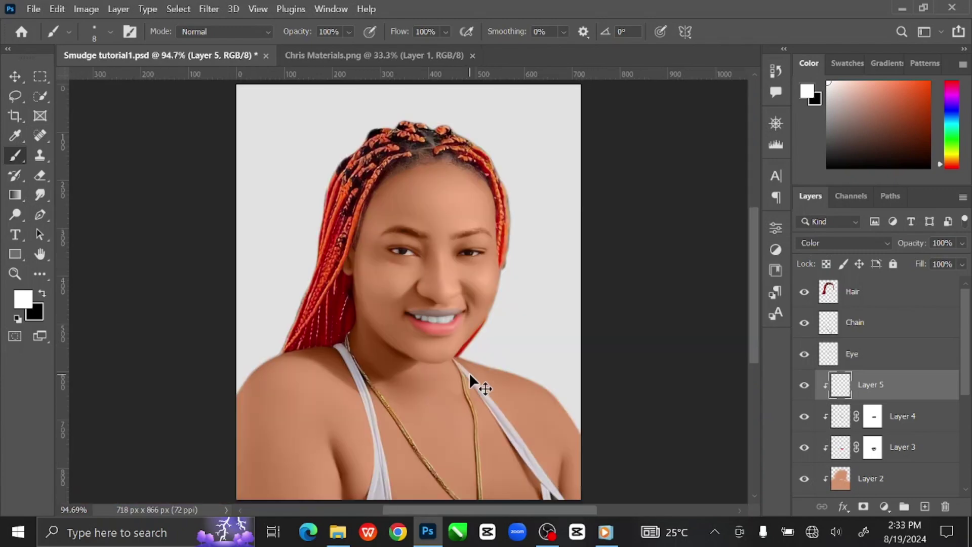
Duplicate the Skin copy layer and clip the duplicate to the Skin layer
{"action": "left_click", "coordinate": [14, 75]}
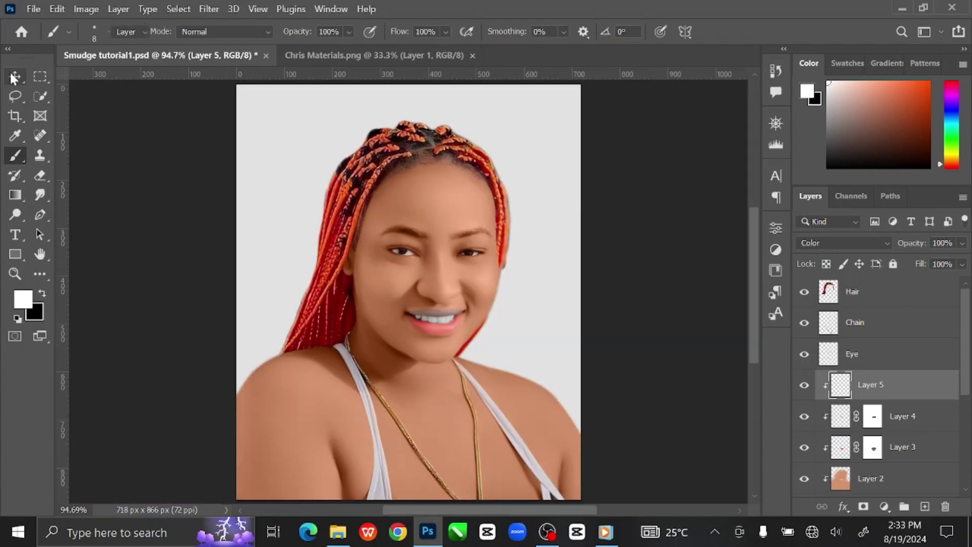
{"action": "left_click", "coordinate": [436, 333]}
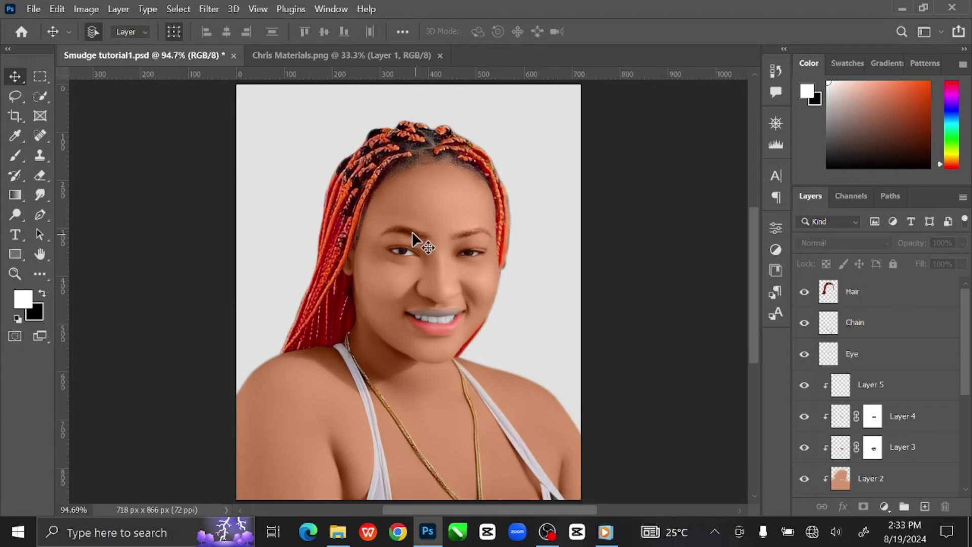
{"action": "scroll", "coordinate": [926, 412], "scroll_direction": "down", "scroll_amount": 3}
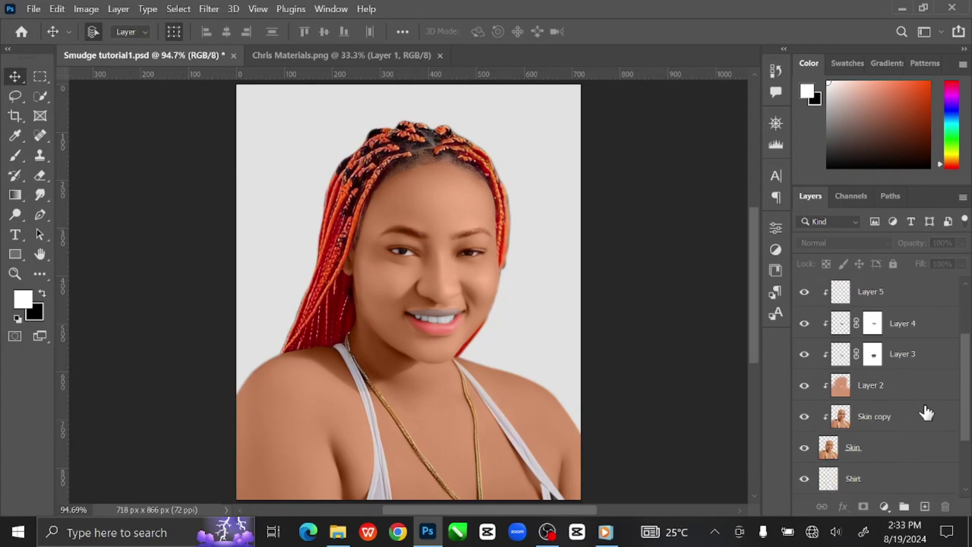
{"action": "left_click", "coordinate": [920, 421]}
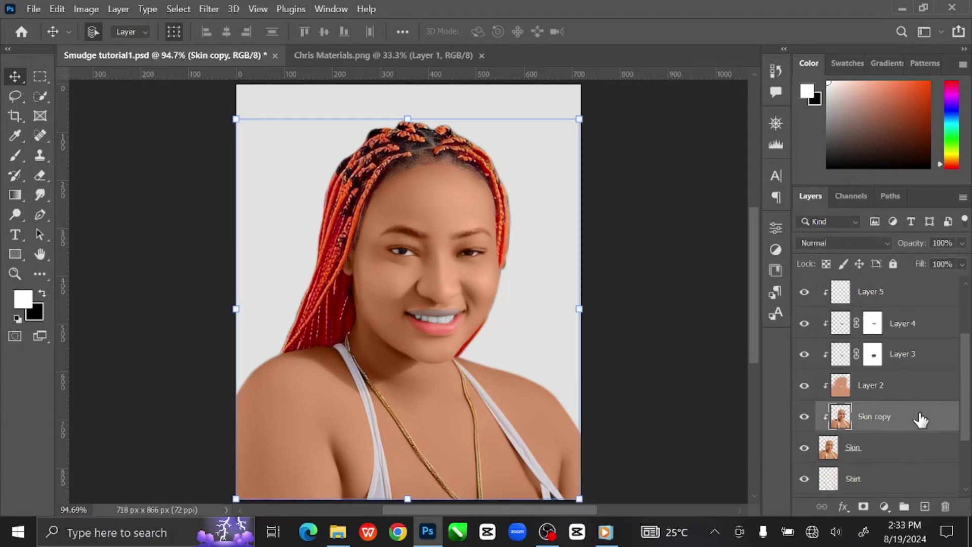
{"action": "key", "text": "ctrl+j"}
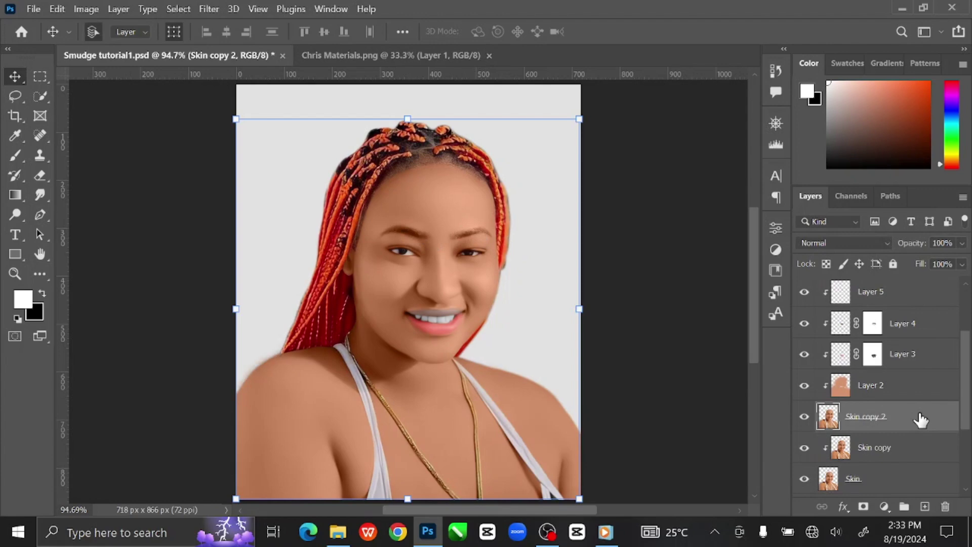
{"action": "right_click", "coordinate": [920, 419]}
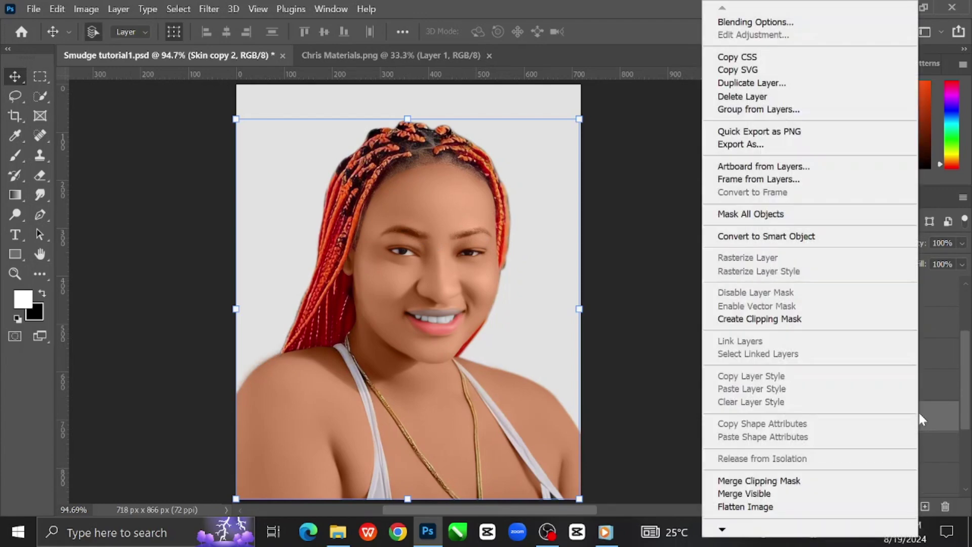
{"action": "left_click", "coordinate": [797, 320]}
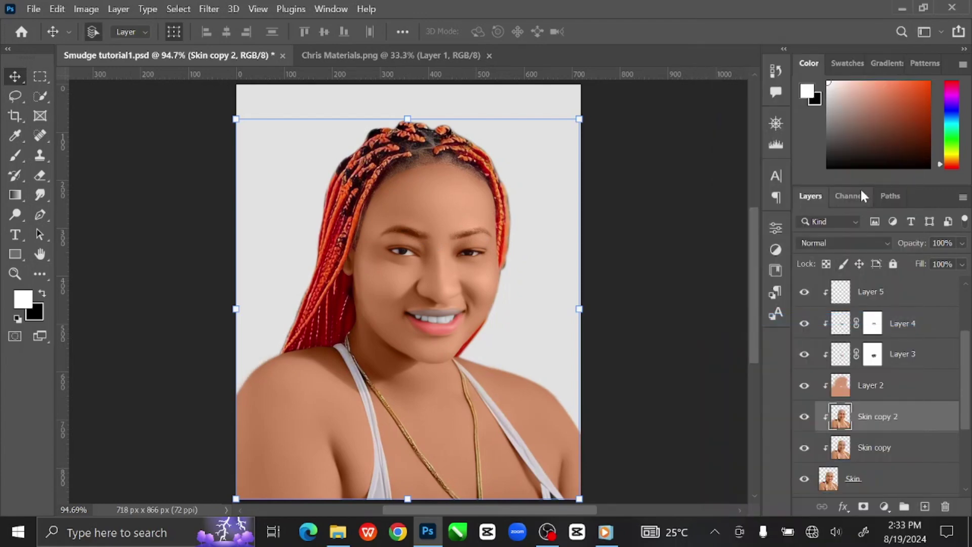
Apply the Oil Paint filter to Skin copy 2 with increased stylization and cleanliness
{"action": "left_click_drag", "start_coordinate": [861, 180], "coordinate": [859, 150]}
{"action": "left_click", "coordinate": [209, 8]}
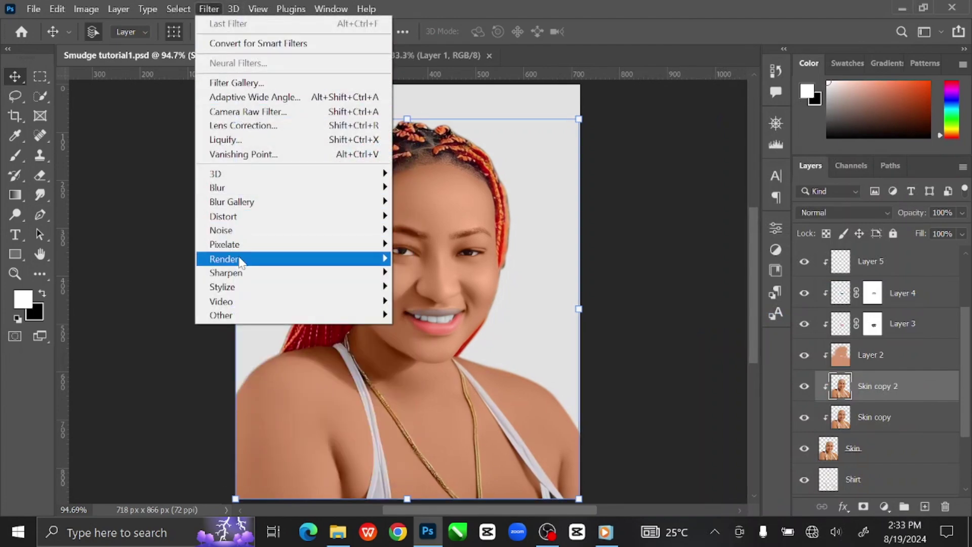
{"action": "mouse_move", "coordinate": [284, 295]}
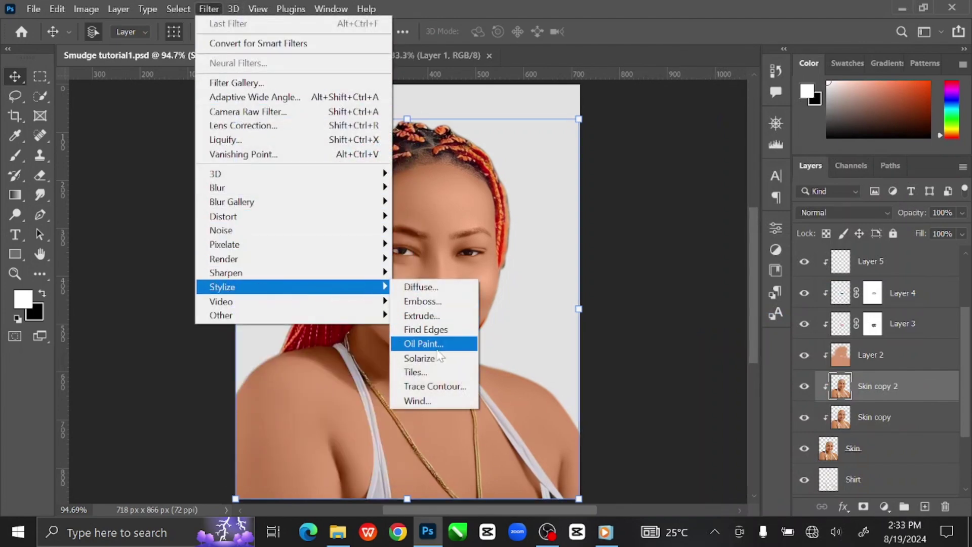
{"action": "left_click", "coordinate": [423, 343]}
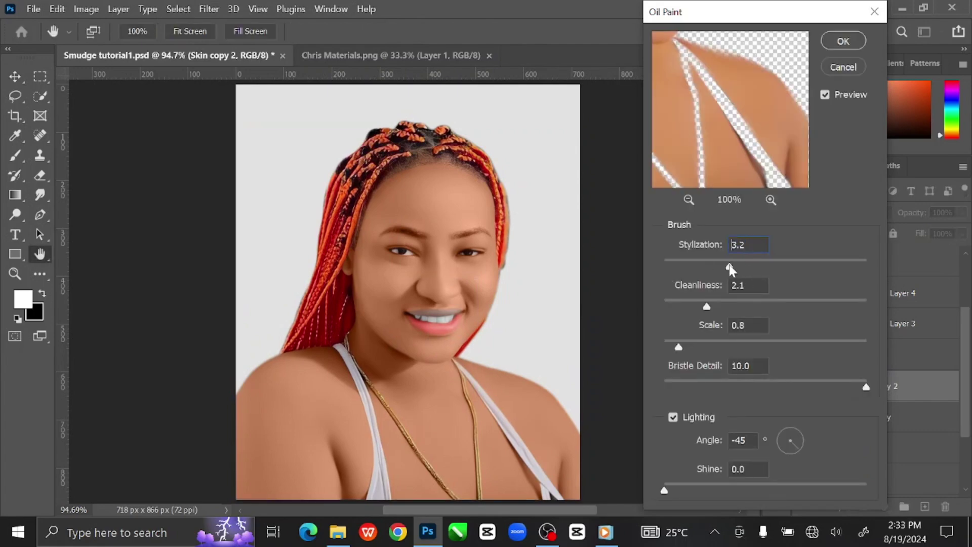
{"action": "left_click_drag", "start_coordinate": [729, 265], "coordinate": [770, 266]}
{"action": "left_click_drag", "start_coordinate": [736, 303], "coordinate": [758, 300]}
{"action": "left_click", "coordinate": [838, 45]}
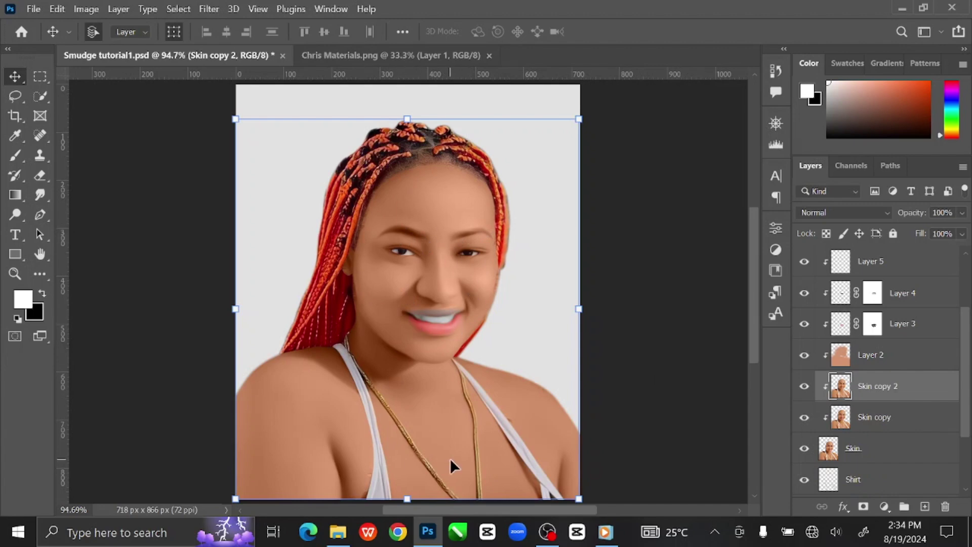
Add a layer mask to Skin copy 2 and paint black over the forehead, eyebrows and hairline with an 80 px brush
{"action": "left_click", "coordinate": [863, 507]}
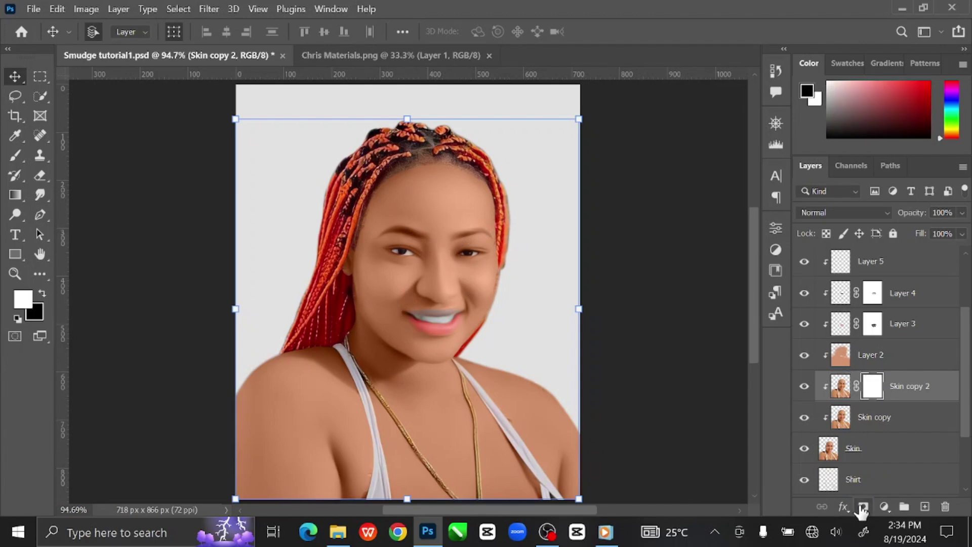
{"action": "left_click", "coordinate": [15, 156]}
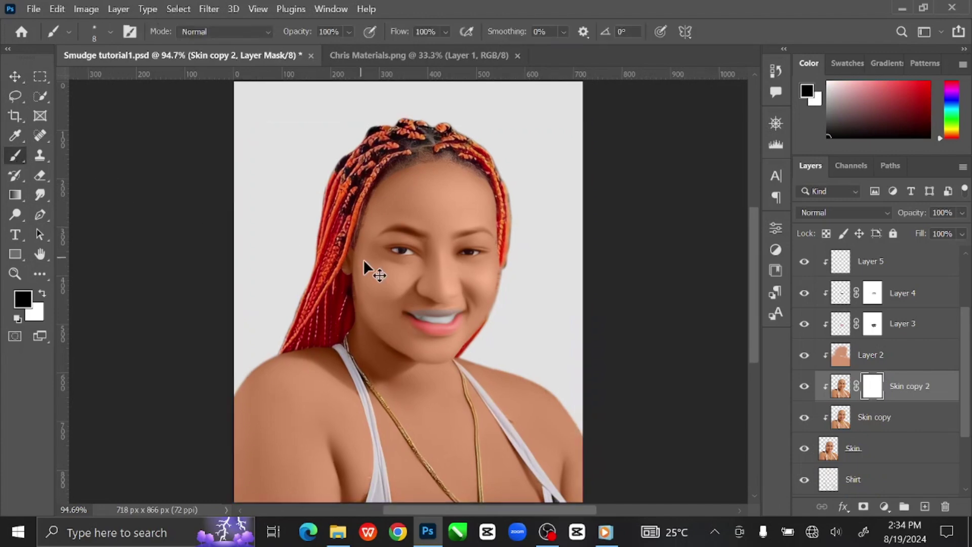
{"action": "scroll", "coordinate": [364, 260], "scroll_direction": "up", "scroll_amount": 3}
{"action": "scroll", "coordinate": [512, 259], "scroll_direction": "up", "scroll_amount": 3}
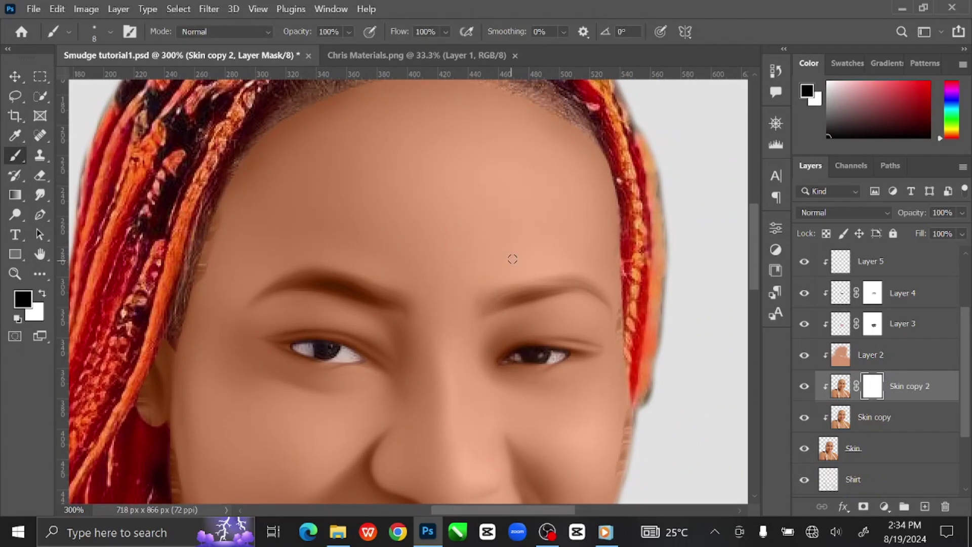
{"action": "key", "text": "bracketright"}
{"action": "key", "text": "bracketright"}
{"action": "key", "text": "bracketright"}
{"action": "key", "text": "bracketright"}
{"action": "key", "text": "bracketright"}
{"action": "key", "text": "bracketright"}
{"action": "key", "text": "bracketright"}
{"action": "mouse_move", "coordinate": [317, 310]}
{"action": "left_mouse_down"}
{"action": "mouse_move", "coordinate": [410, 300]}
{"action": "mouse_move", "coordinate": [389, 305]}
{"action": "left_mouse_up"}
{"action": "mouse_move", "coordinate": [234, 227]}
{"action": "left_mouse_down"}
{"action": "mouse_move", "coordinate": [189, 269]}
{"action": "mouse_move", "coordinate": [177, 324]}
{"action": "left_mouse_up"}
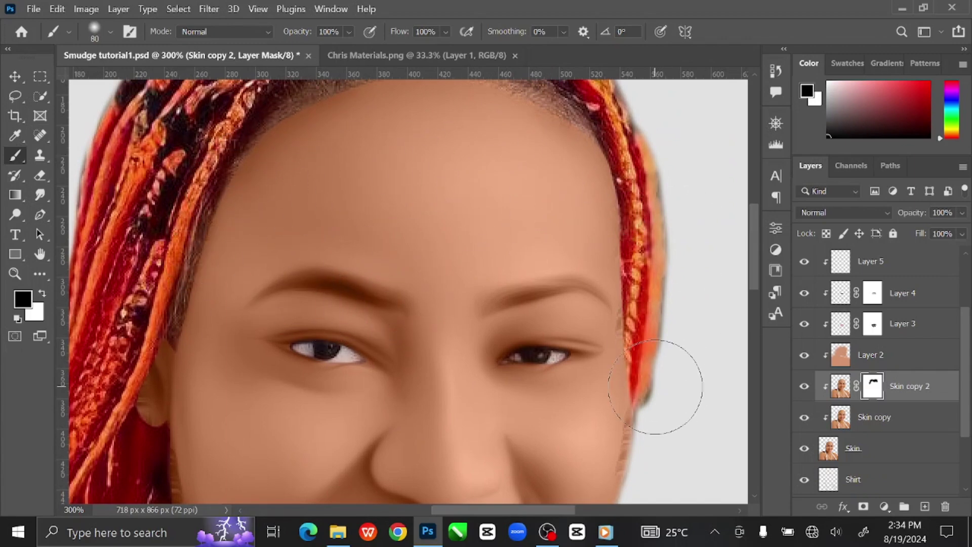
Mask the Oil Paint effect off both eyes on Skin copy 2 with a 60 px black brush
{"action": "key", "text": "bracketleft"}
{"action": "key", "text": "bracketleft"}
{"action": "key", "text": "bracketleft"}
{"action": "left_click_drag", "start_coordinate": [354, 354], "coordinate": [314, 347]}
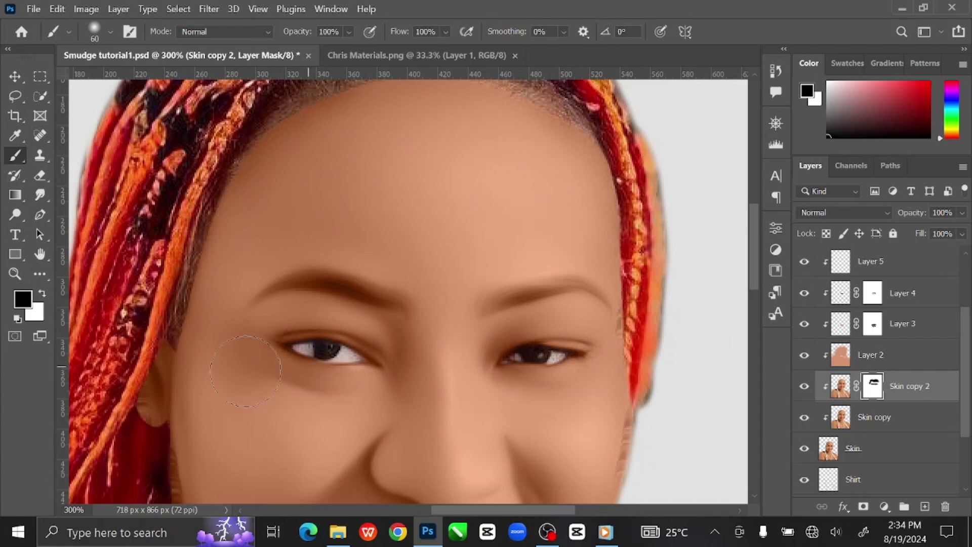
Mask the Oil Paint effect off the cheeks, nose and mouth on Skin copy 2 with an 80 to 125 px black brush
{"action": "key", "text": "bracketright"}
{"action": "key", "text": "bracketright"}
{"action": "key", "text": "bracketright"}
{"action": "key", "text": "bracketright"}
{"action": "scroll", "coordinate": [651, 289], "scroll_direction": "down", "scroll_amount": 3}
{"action": "key", "text": "bracketright"}
{"action": "key", "text": "bracketright"}
{"action": "key", "text": "bracketright"}
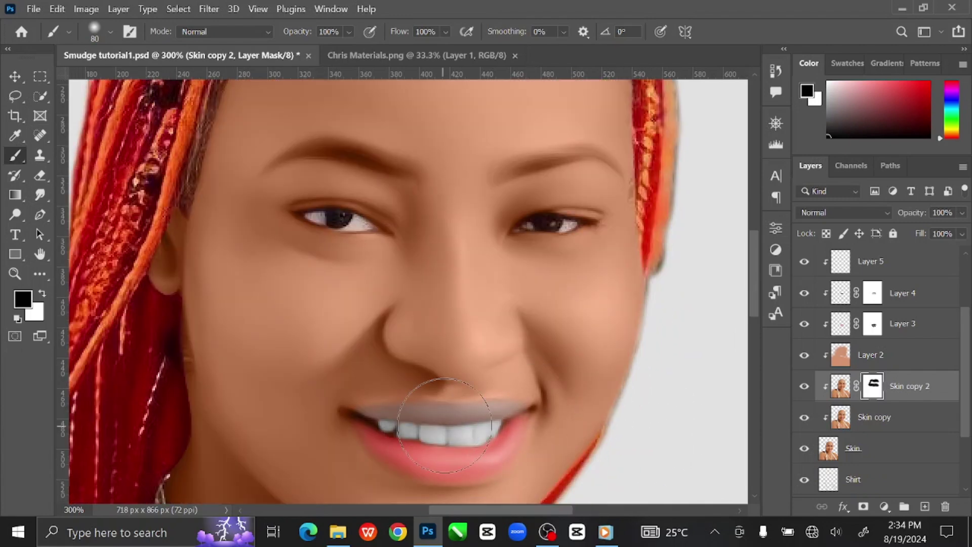
{"action": "left_click_drag", "start_coordinate": [451, 391], "coordinate": [459, 383]}
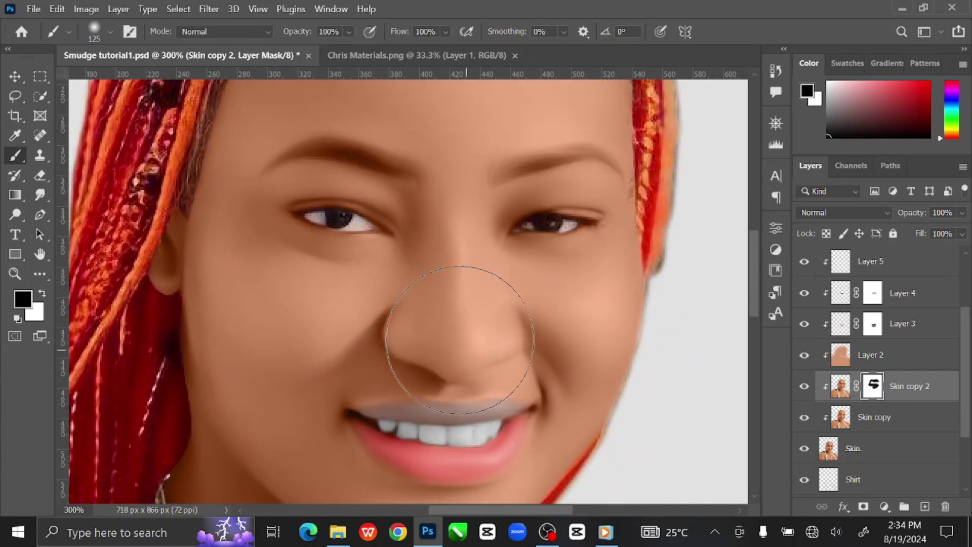
Paint black on Skin copy 2's mask over the lower face, neck, shoulders and chest with a 250 to 300 px brush
{"action": "key", "text": "ctrl+1"}
{"action": "key", "text": "bracketright"}
{"action": "key", "text": "bracketright"}
{"action": "key", "text": "bracketright"}
{"action": "key", "text": "bracketright"}
{"action": "key", "text": "bracketright"}
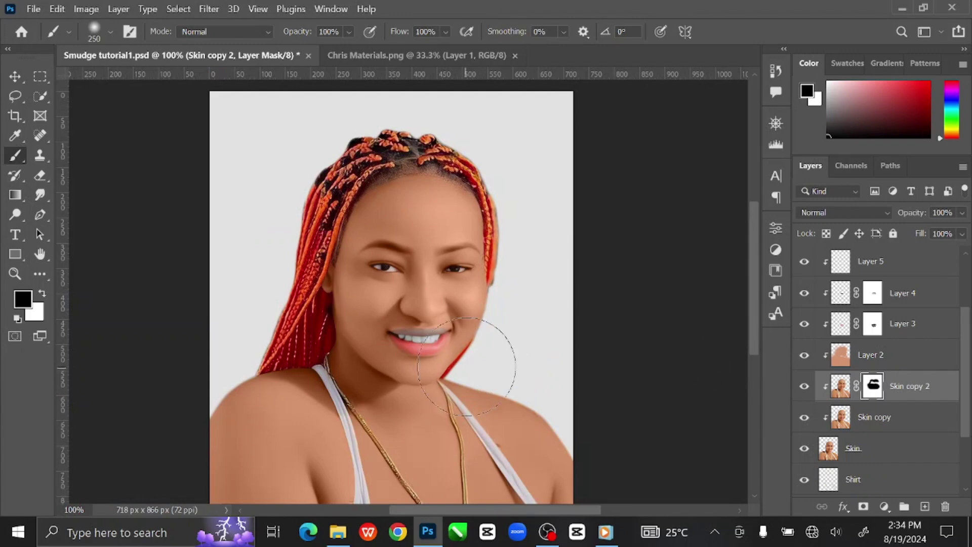
{"action": "mouse_move", "coordinate": [336, 418]}
{"action": "left_mouse_down"}
{"action": "mouse_move", "coordinate": [373, 374]}
{"action": "mouse_move", "coordinate": [486, 355]}
{"action": "left_mouse_up"}
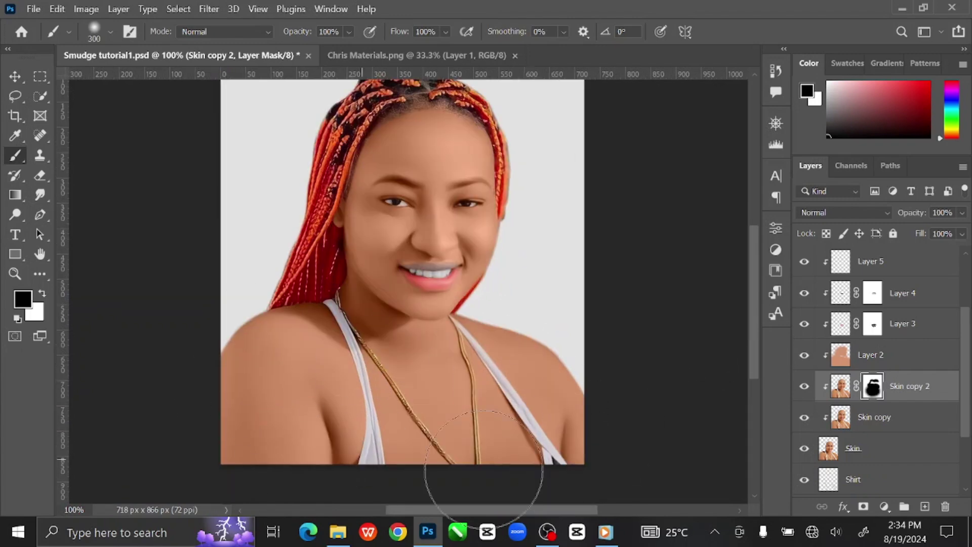
{"action": "left_click_drag", "start_coordinate": [521, 318], "coordinate": [500, 399]}
{"action": "key", "text": "ctrl+plus"}
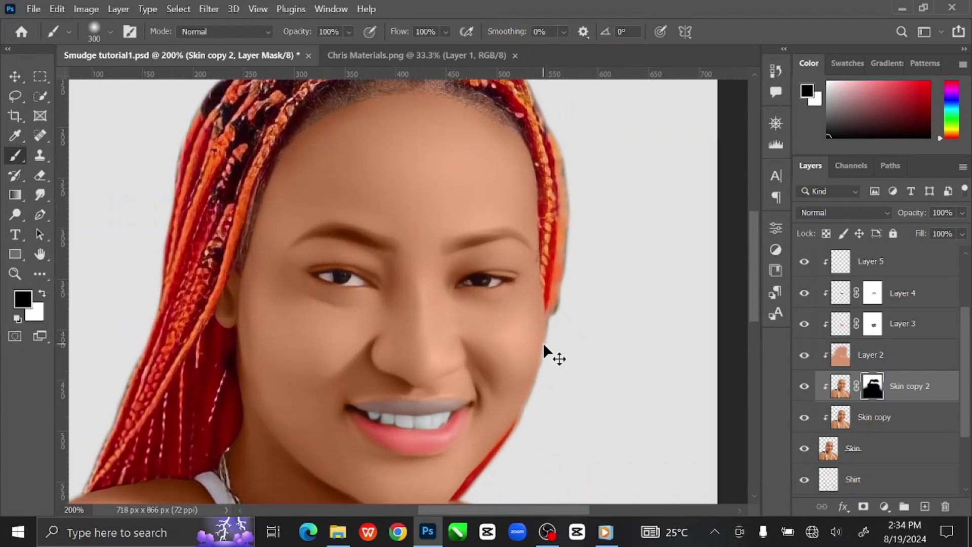
{"action": "key", "text": "bracketleft"}
{"action": "key", "text": "bracketleft"}
{"action": "key", "text": "bracketleft"}
{"action": "key", "text": "bracketleft"}
{"action": "key", "text": "bracketleft"}
{"action": "key", "text": "bracketleft"}
{"action": "key", "text": "bracketleft"}
{"action": "key", "text": "ctrl+2"}
Merge the Skin copy and Skin copy 2 layers into one layer and deselect it
{"action": "left_click", "coordinate": [919, 425], "text": "shift"}
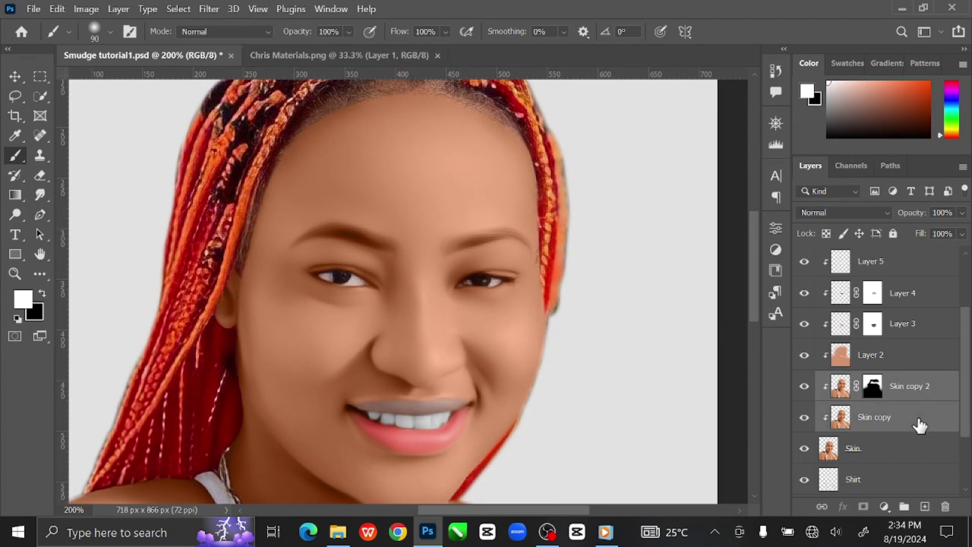
{"action": "right_click", "coordinate": [918, 420]}
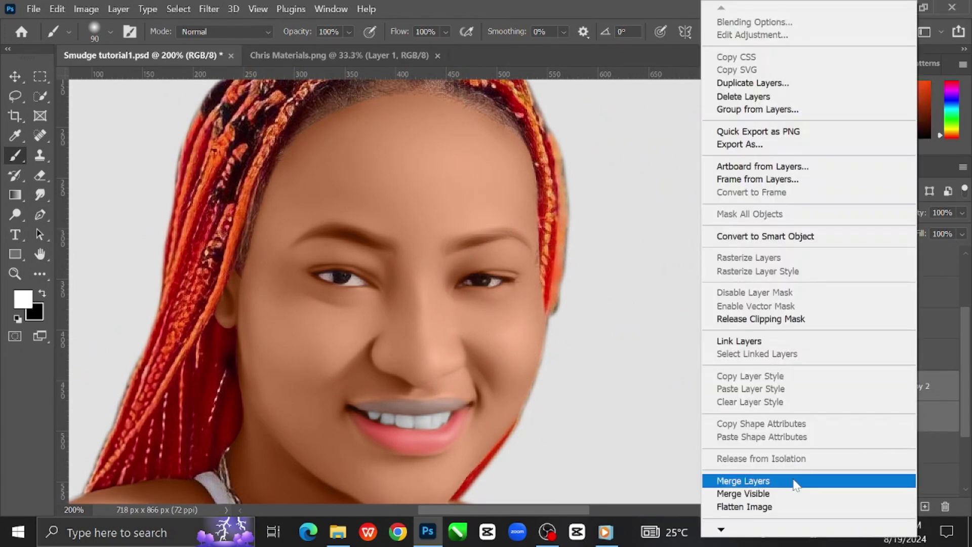
{"action": "left_click", "coordinate": [791, 481]}
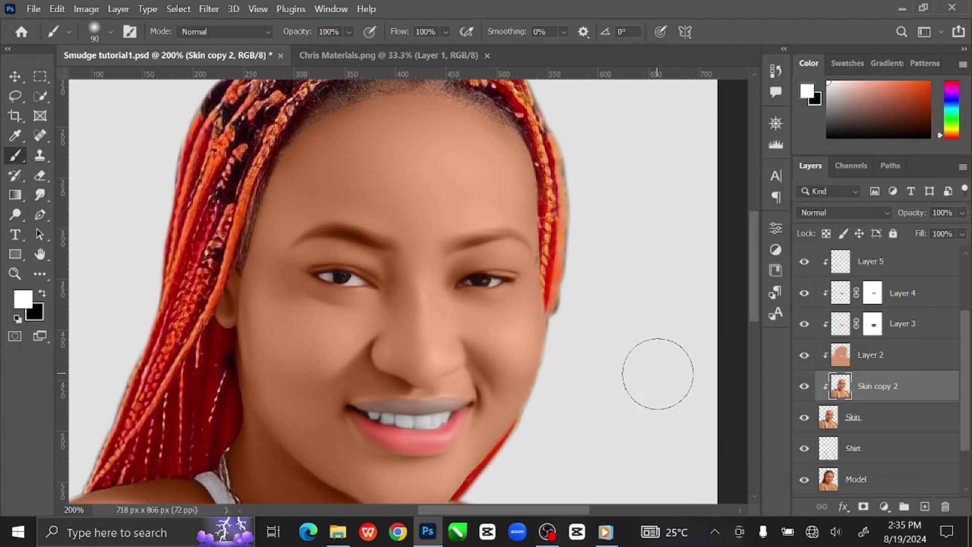
{"action": "key", "text": "ctrl+0"}
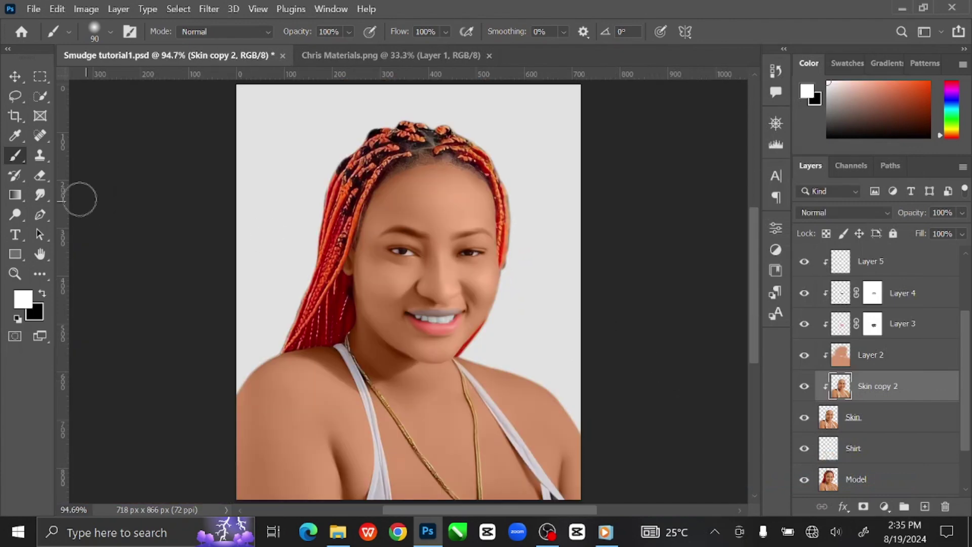
{"action": "left_click", "coordinate": [15, 76]}
{"action": "left_click", "coordinate": [111, 198]}
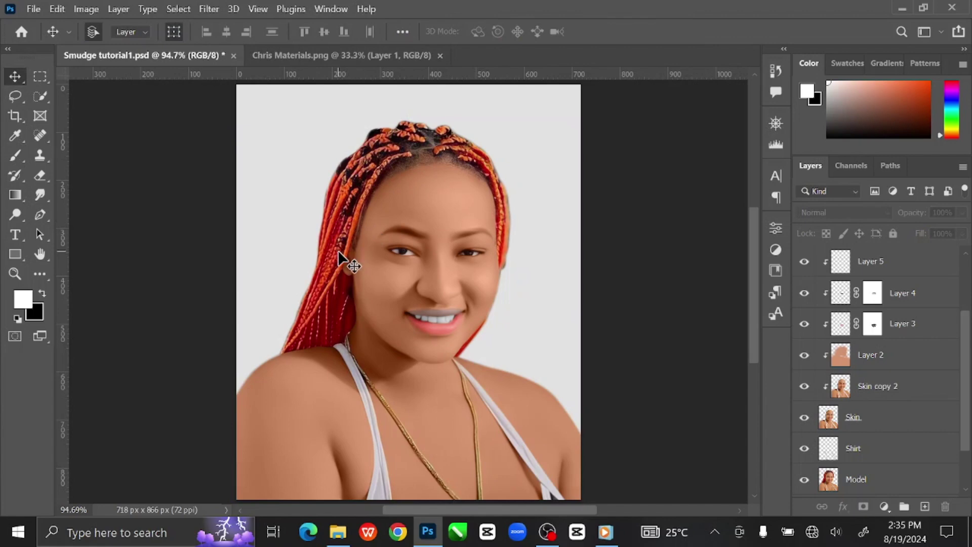
Duplicate the Hair layer and clip the duplicate to the Hair layer
{"action": "scroll", "coordinate": [896, 341], "scroll_direction": "up", "scroll_amount": 3}
{"action": "left_click", "coordinate": [890, 264]}
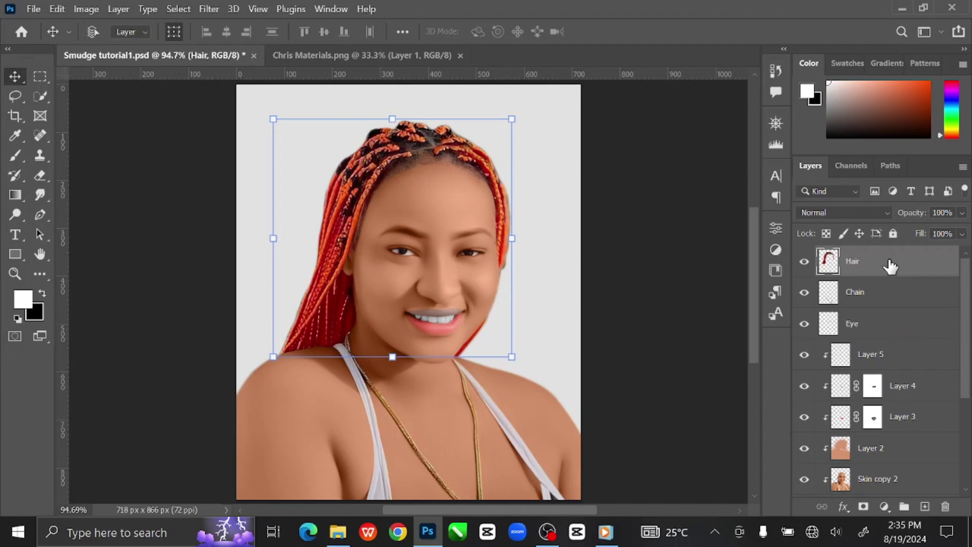
{"action": "key", "text": "ctrl+j"}
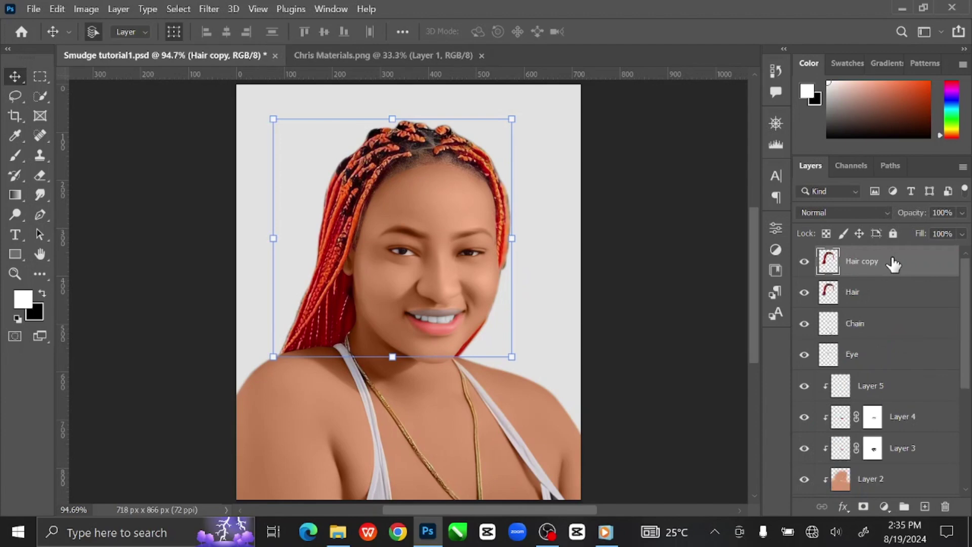
{"action": "right_click", "coordinate": [895, 265]}
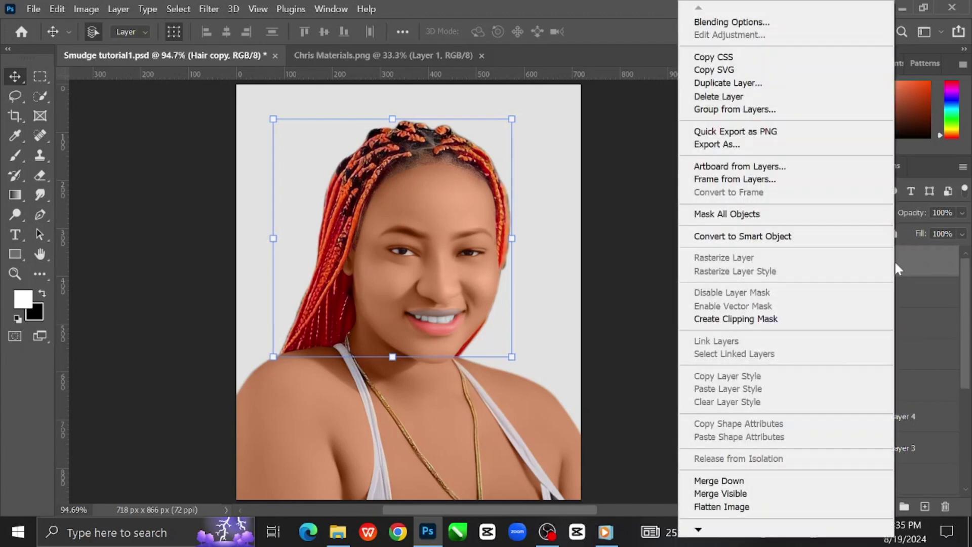
{"action": "left_click", "coordinate": [830, 319]}
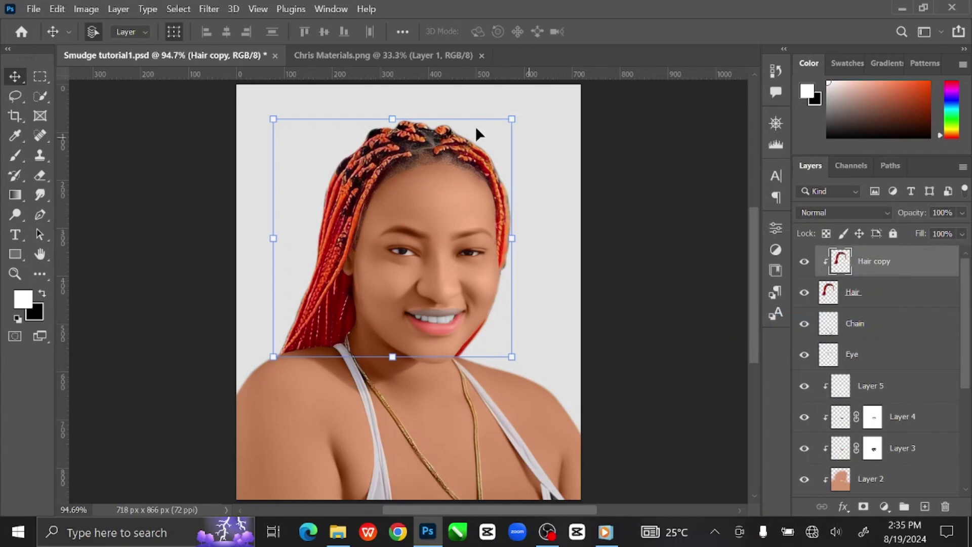
Apply the Oil Paint filter to the Hair copy layer with slightly increased stylization
{"action": "left_click", "coordinate": [229, 6]}
{"action": "mouse_move", "coordinate": [215, 8]}
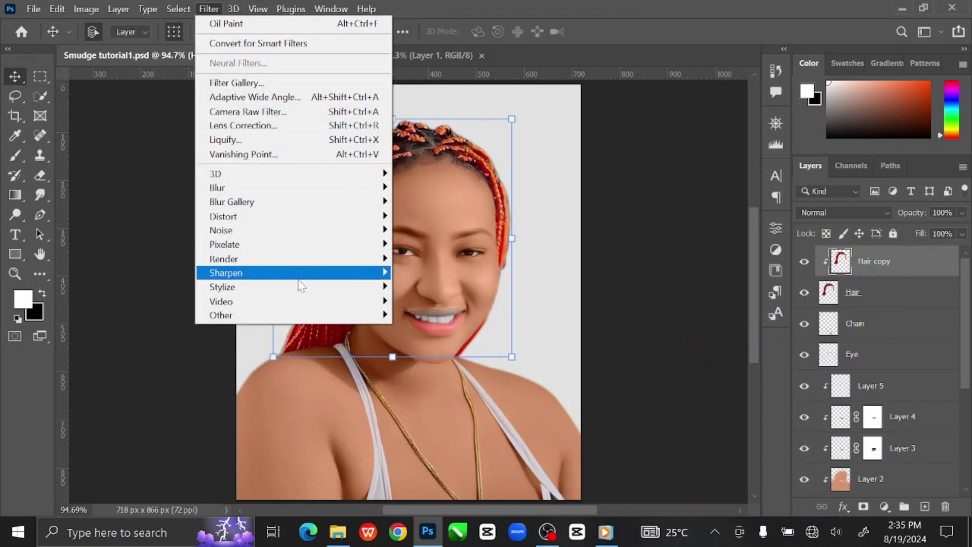
{"action": "mouse_move", "coordinate": [310, 293]}
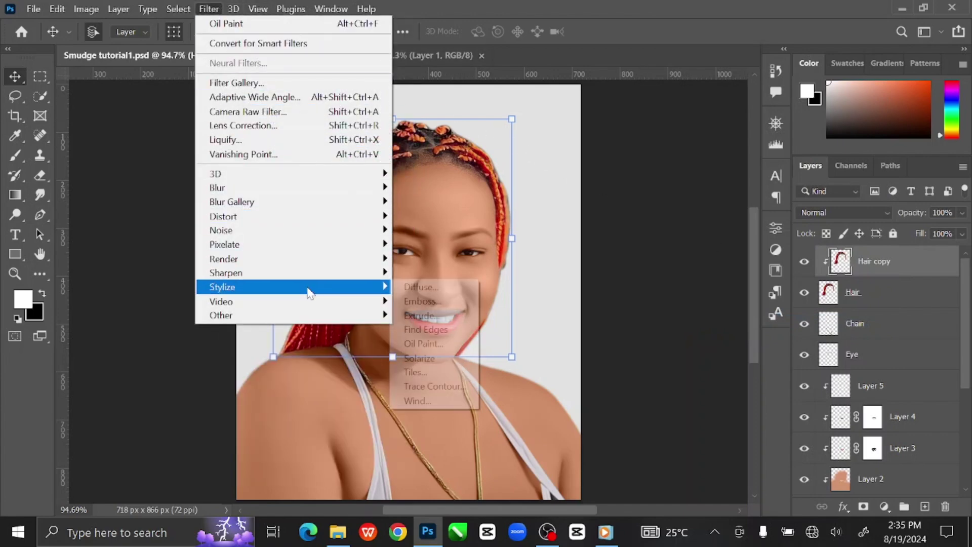
{"action": "left_click", "coordinate": [427, 344]}
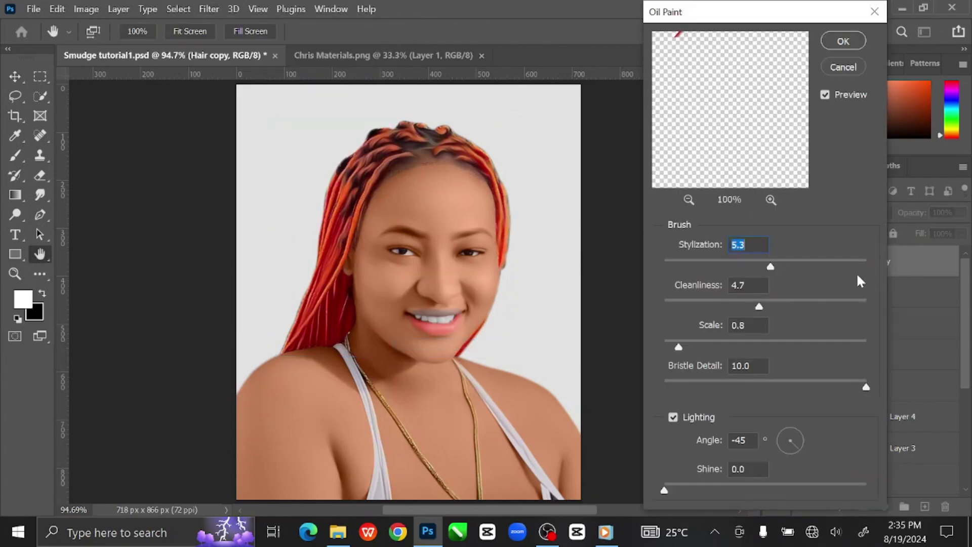
{"action": "left_click_drag", "start_coordinate": [770, 264], "coordinate": [784, 264]}
{"action": "left_click", "coordinate": [840, 44]}
Apply the Camera Raw filter to the Hair copy layer with Texture +70 and Clarity +52
{"action": "left_click", "coordinate": [213, 9]}
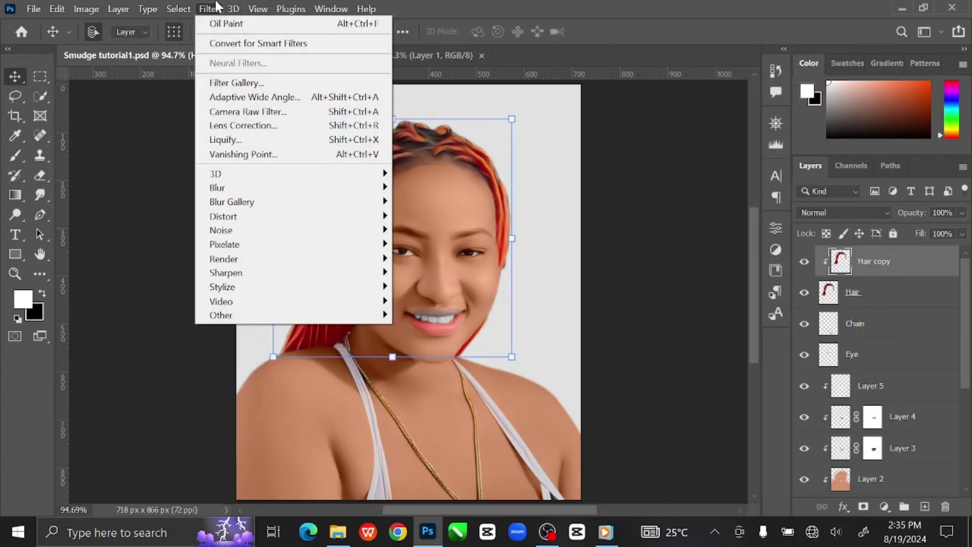
{"action": "left_click", "coordinate": [238, 112]}
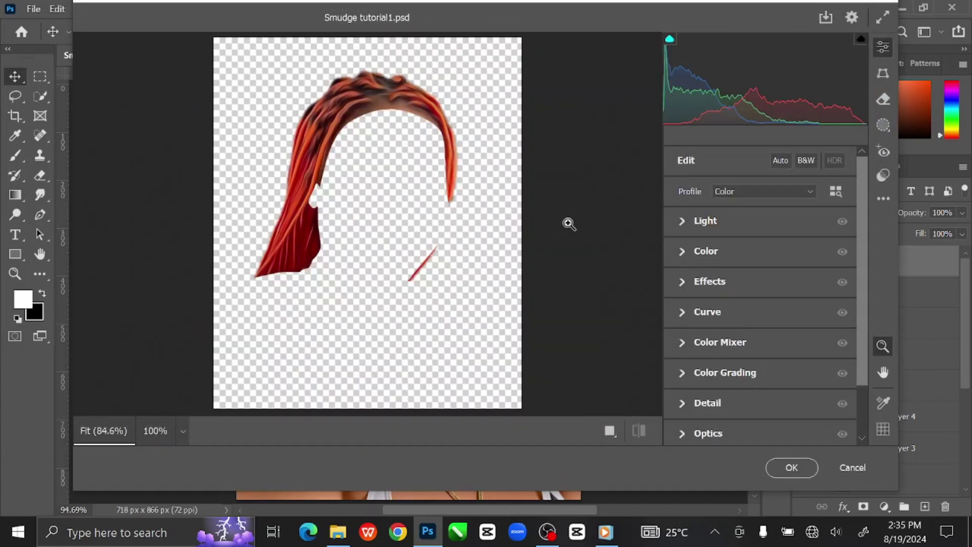
{"action": "scroll", "coordinate": [443, 105], "scroll_direction": "up", "scroll_amount": 1}
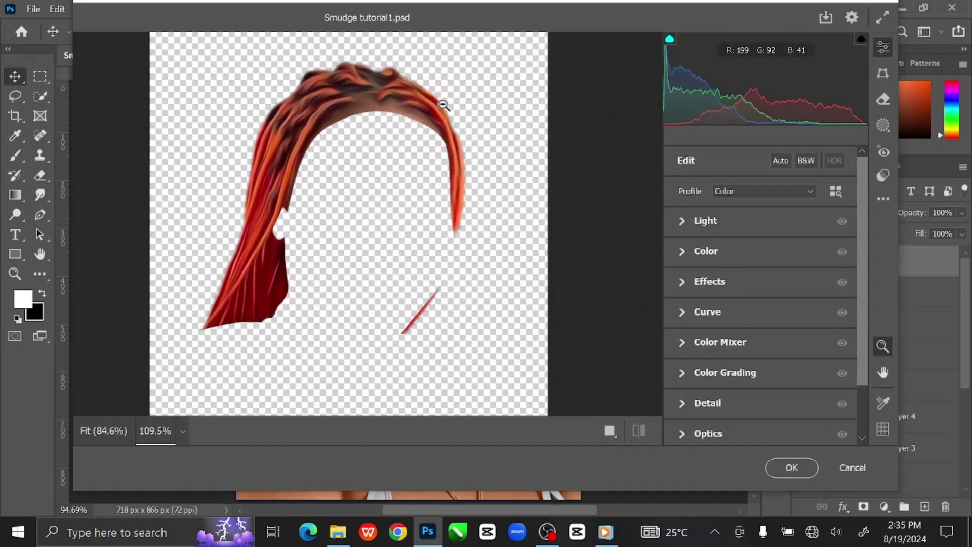
{"action": "left_click", "coordinate": [683, 282]}
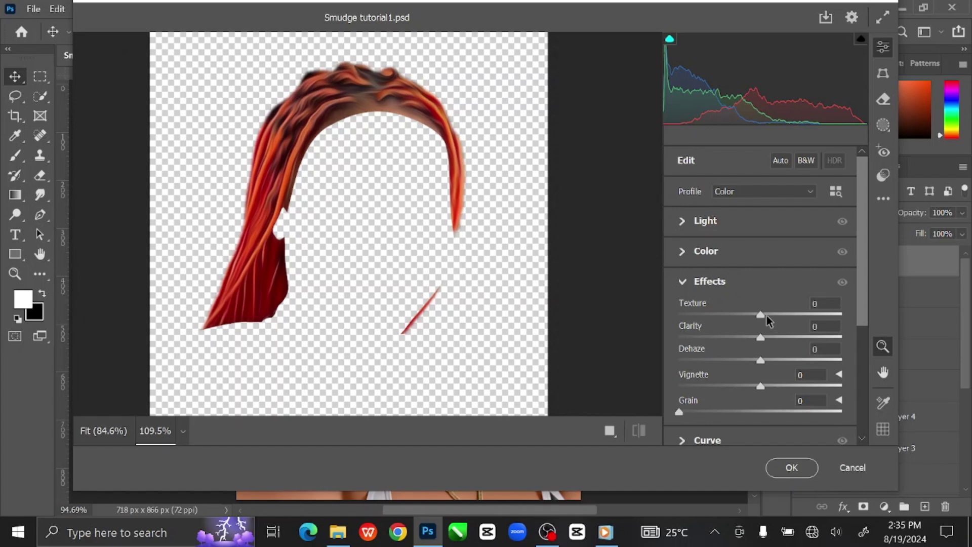
{"action": "left_click_drag", "start_coordinate": [767, 317], "coordinate": [818, 316]}
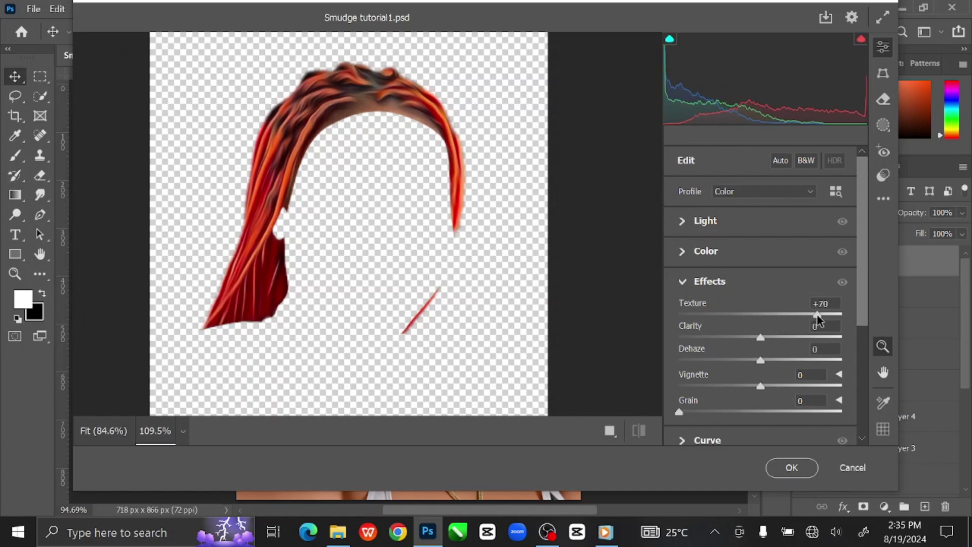
{"action": "left_click_drag", "start_coordinate": [767, 339], "coordinate": [803, 336]}
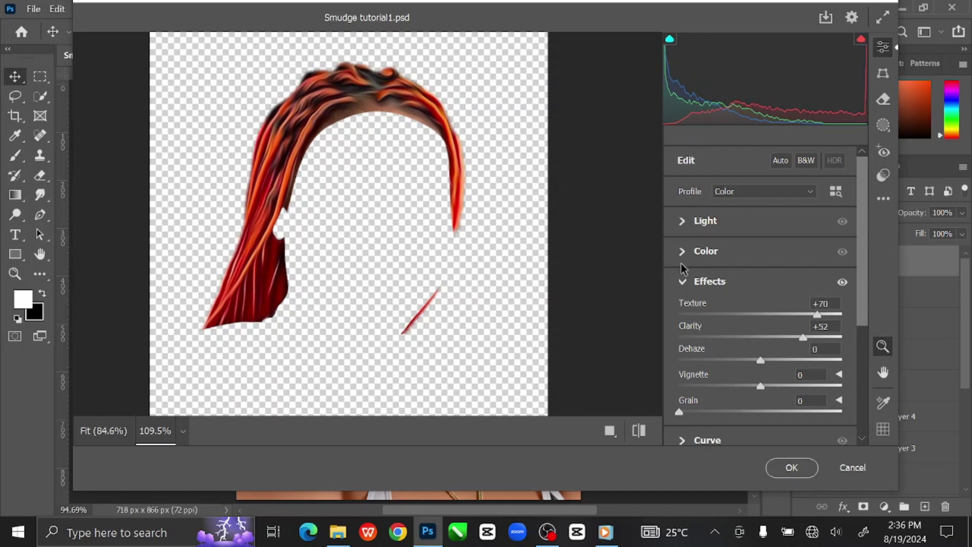
{"action": "left_click", "coordinate": [685, 282]}
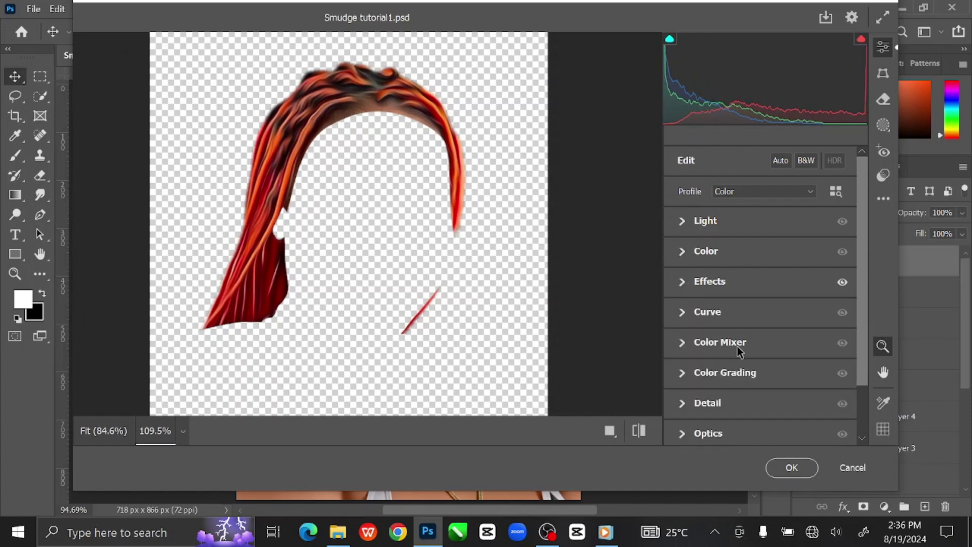
{"action": "left_click", "coordinate": [788, 468]}
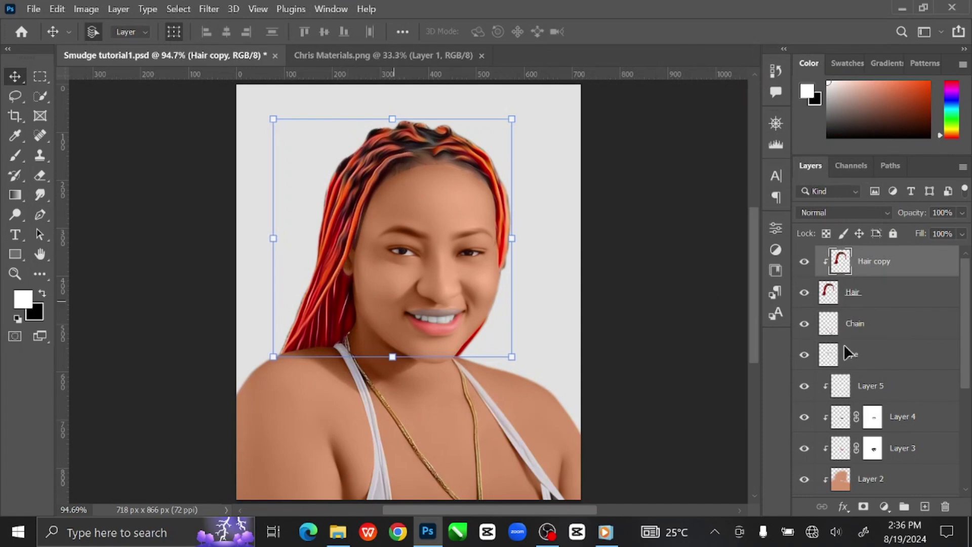
Add a new layer above Hair copy and clip it to the Hair layer
{"action": "left_click", "coordinate": [925, 506]}
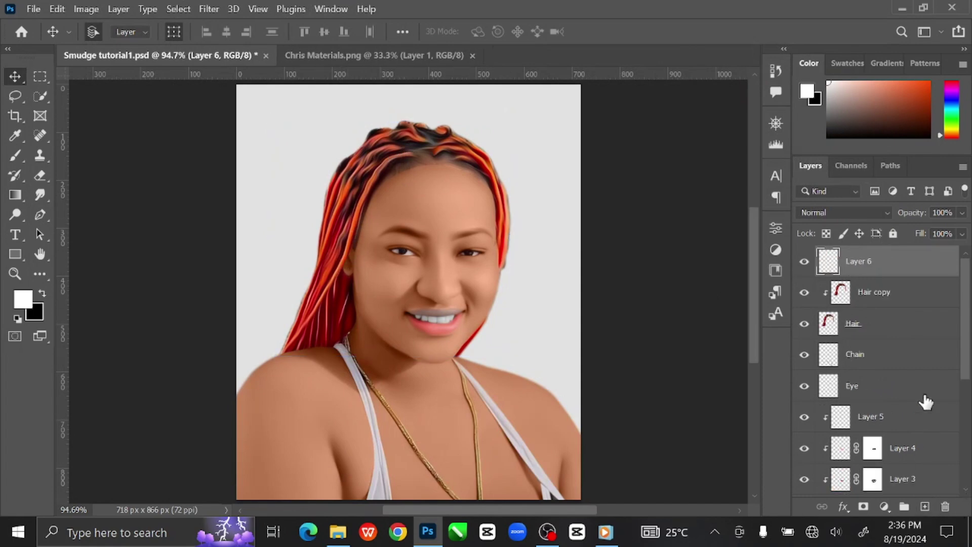
{"action": "right_click", "coordinate": [897, 261]}
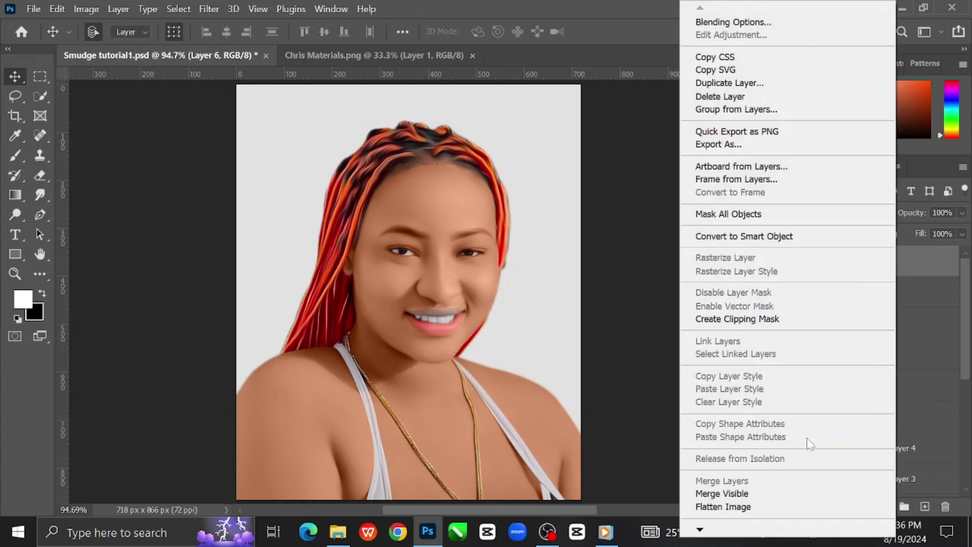
{"action": "left_click", "coordinate": [743, 319]}
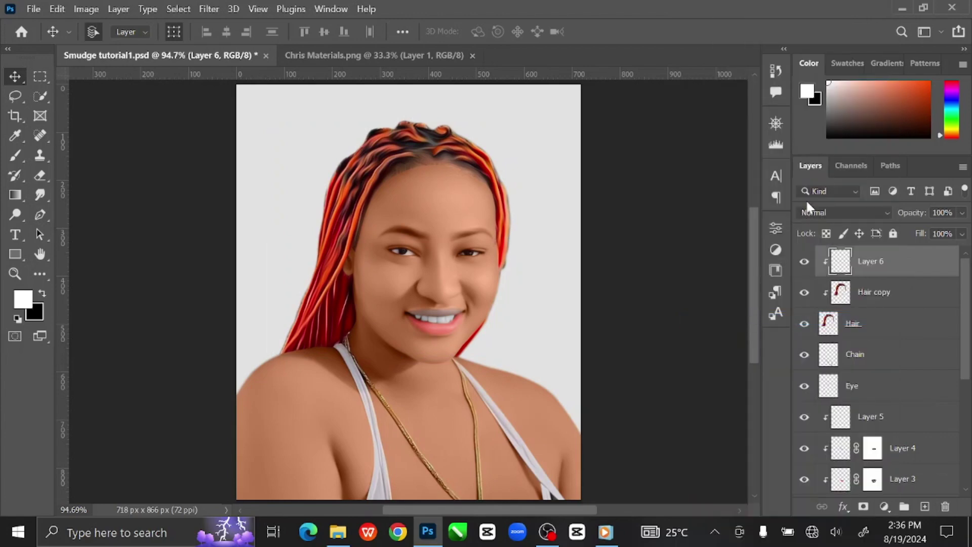
Set the foreground color to the bright red-orange ff3600
{"action": "left_click", "coordinate": [810, 99]}
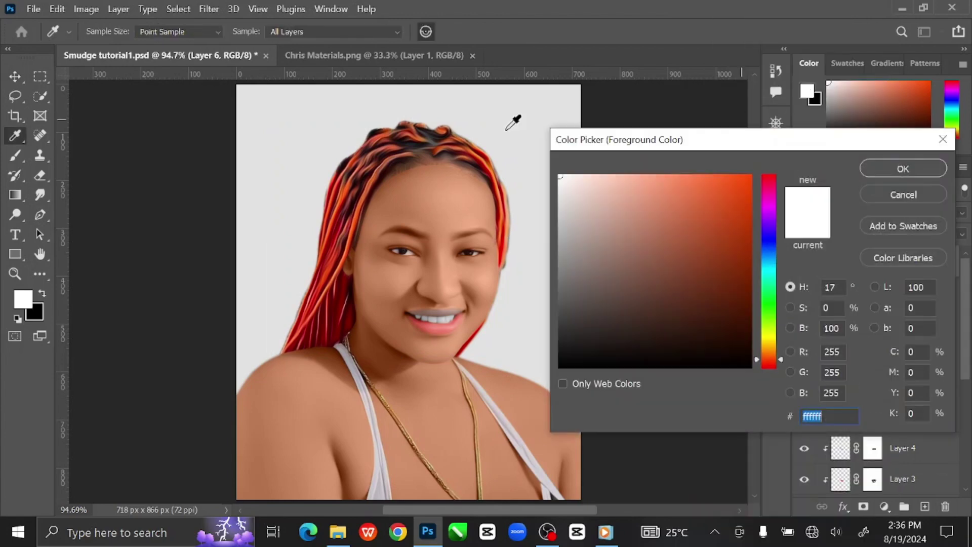
{"action": "left_click", "coordinate": [341, 180]}
{"action": "left_click_drag", "start_coordinate": [773, 185], "coordinate": [776, 360]}
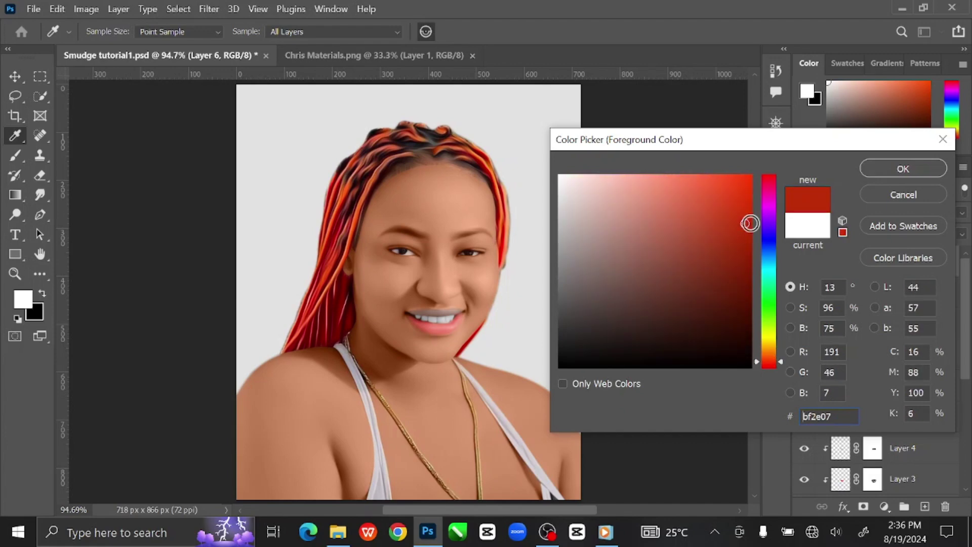
{"action": "double_click", "coordinate": [828, 416]}
{"action": "type", "text": "ff3600"}
{"action": "left_click", "coordinate": [736, 414]}
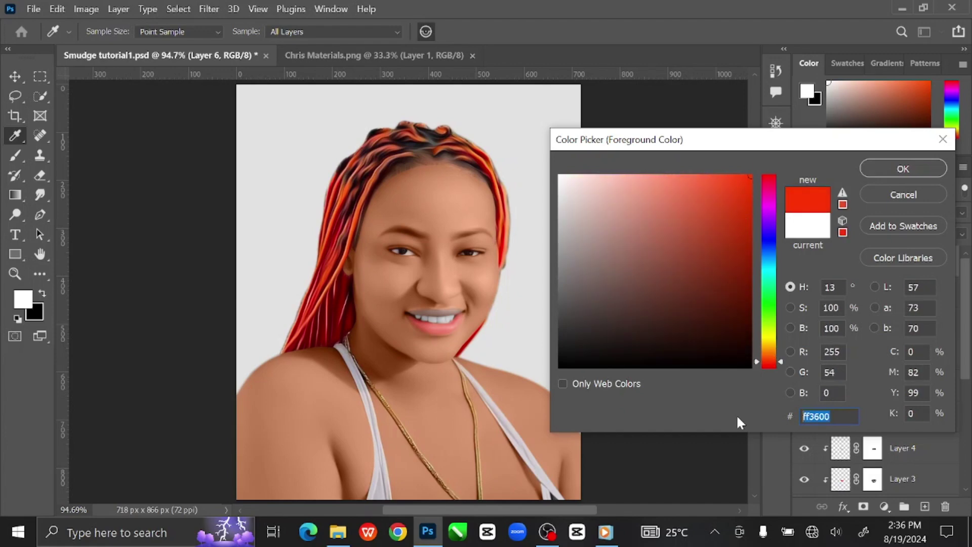
{"action": "left_click", "coordinate": [904, 168]}
{"action": "key", "text": "v"}
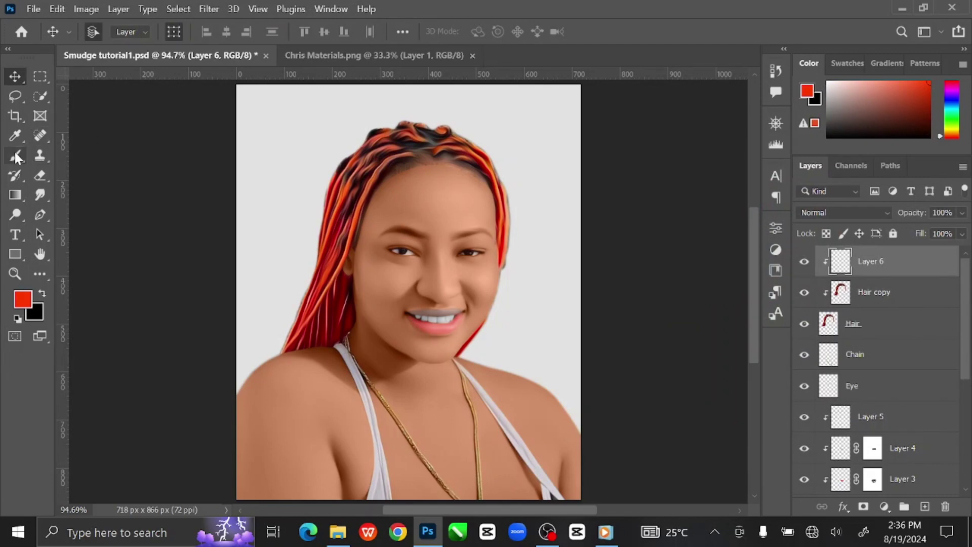
Paint over the entire hair on Layer 6 with a soft 250 px brush in the red-orange foreground color
{"action": "left_click", "coordinate": [16, 154]}
{"action": "key", "text": "bracketright"}
{"action": "key", "text": "bracketright"}
{"action": "key", "text": "bracketright"}
{"action": "key", "text": "bracketright"}
{"action": "key", "text": "bracketright"}
{"action": "key", "text": "bracketright"}
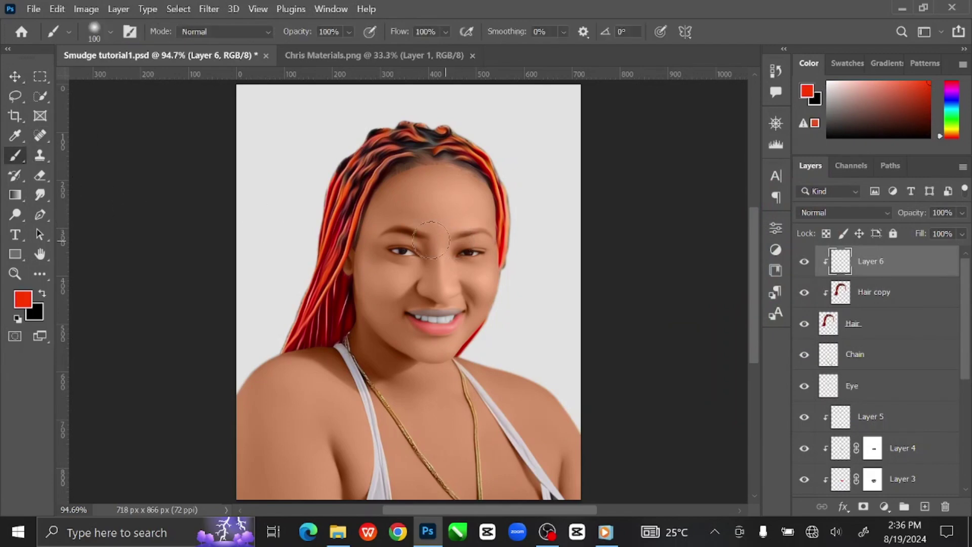
{"action": "mouse_move", "coordinate": [349, 238]}
{"action": "left_mouse_down"}
{"action": "mouse_move", "coordinate": [359, 176]}
{"action": "mouse_move", "coordinate": [428, 163]}
{"action": "mouse_move", "coordinate": [484, 171]}
{"action": "mouse_move", "coordinate": [507, 243]}
{"action": "mouse_move", "coordinate": [439, 154]}
{"action": "mouse_move", "coordinate": [356, 163]}
{"action": "mouse_move", "coordinate": [346, 317]}
{"action": "mouse_move", "coordinate": [278, 321]}
{"action": "left_mouse_up"}
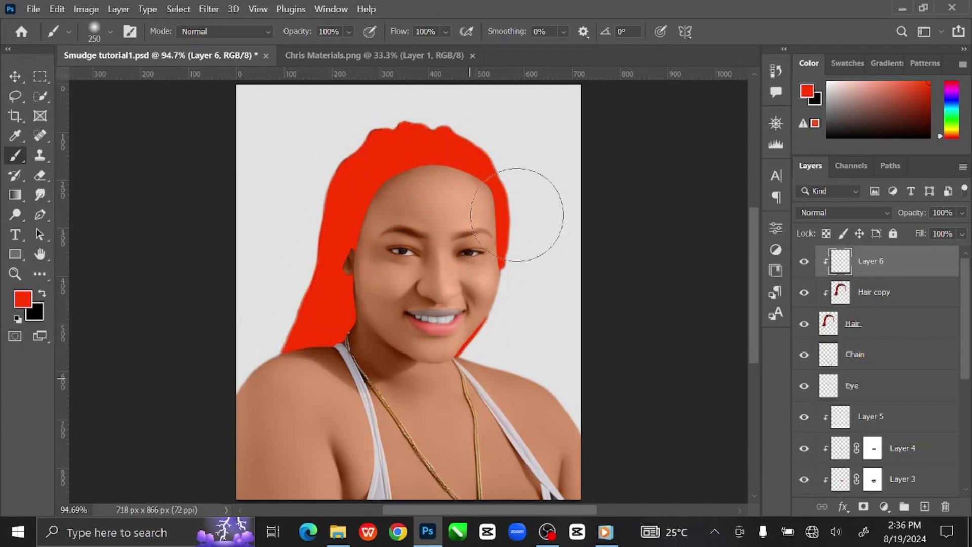
Set the blend mode of Layer 6 to Color
{"action": "left_click", "coordinate": [834, 209]}
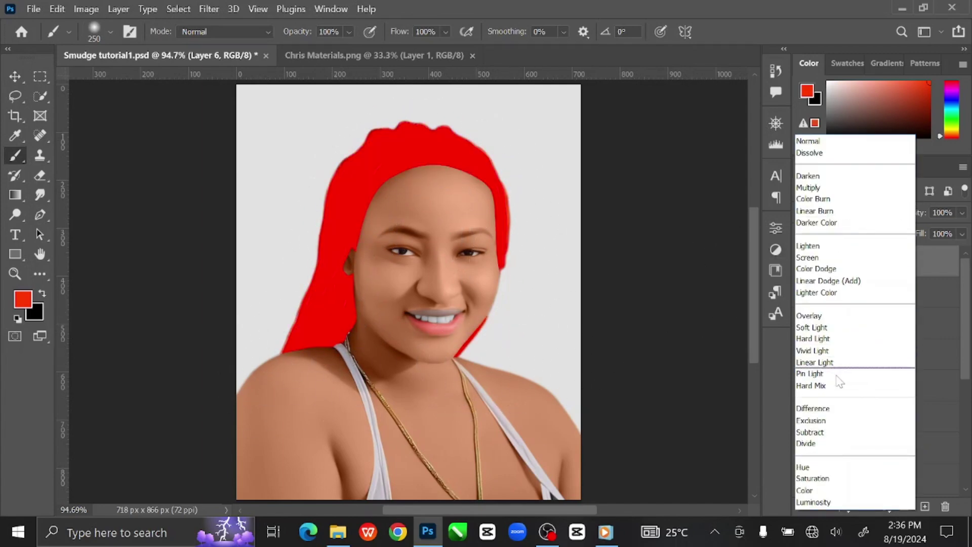
{"action": "left_click", "coordinate": [843, 491]}
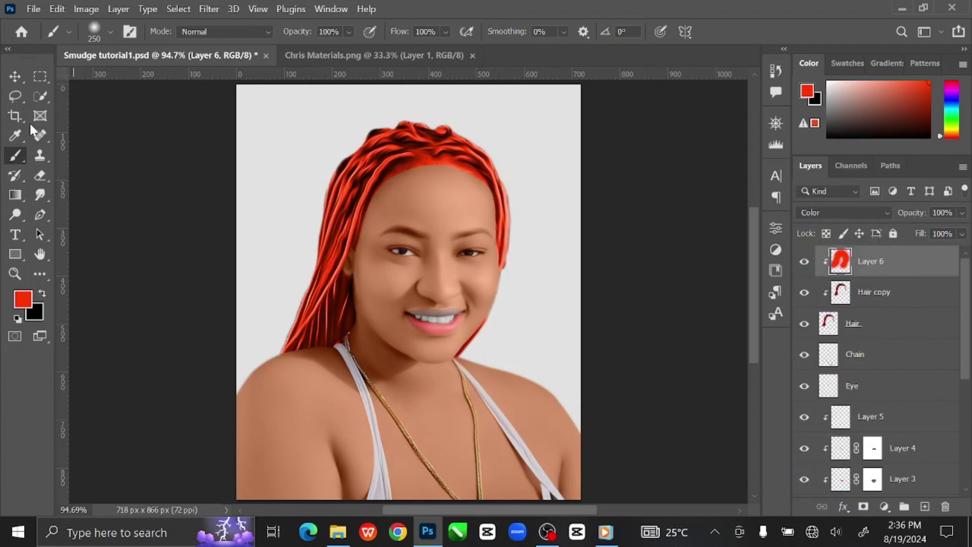
{"action": "left_click", "coordinate": [14, 76]}
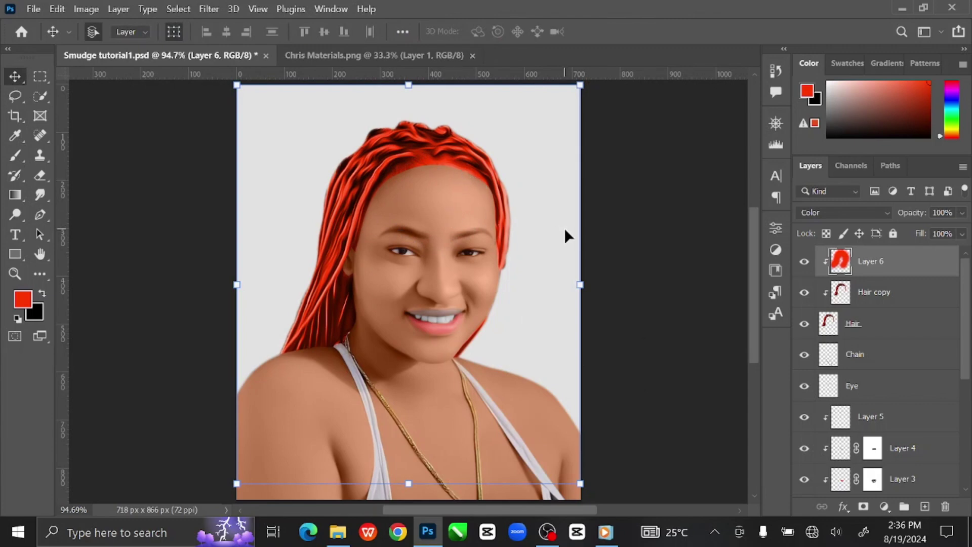
Add a new layer above Layer 6 and clip it to the Hair layer
{"action": "left_click", "coordinate": [925, 507]}
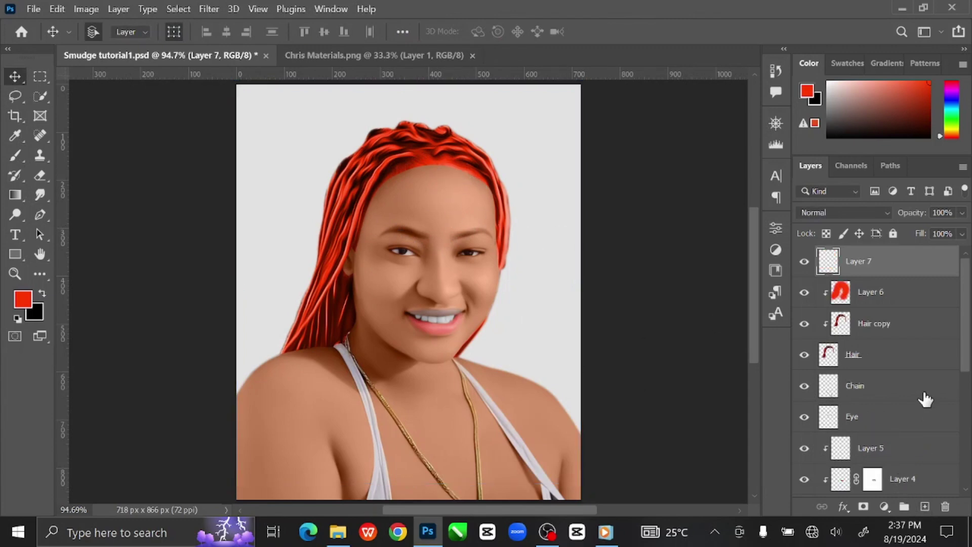
{"action": "right_click", "coordinate": [886, 264]}
{"action": "left_click", "coordinate": [741, 319]}
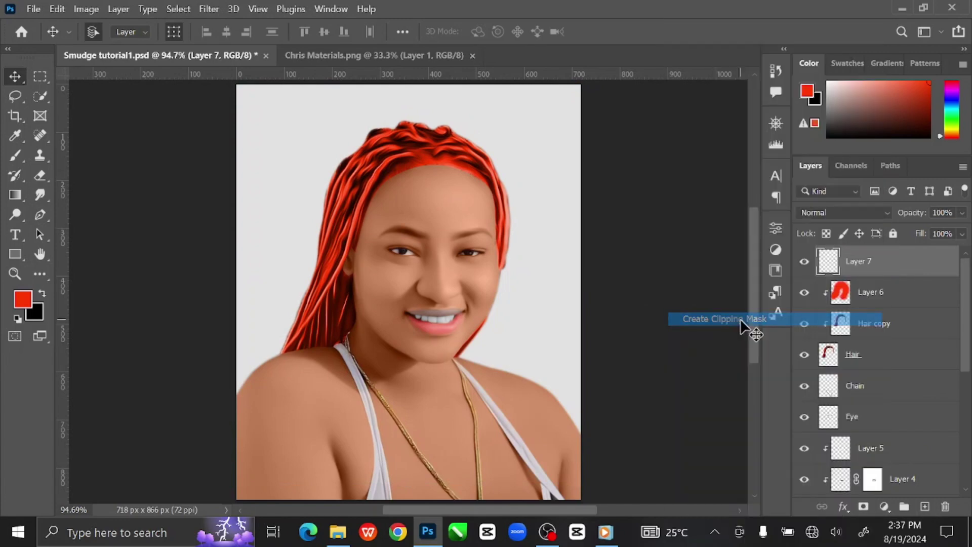
Switch Layer 2 to Normal blending and sample its flat skin tone d5936e from the forehead as the foreground color
{"action": "scroll", "coordinate": [937, 399], "scroll_direction": "down", "scroll_amount": 3}
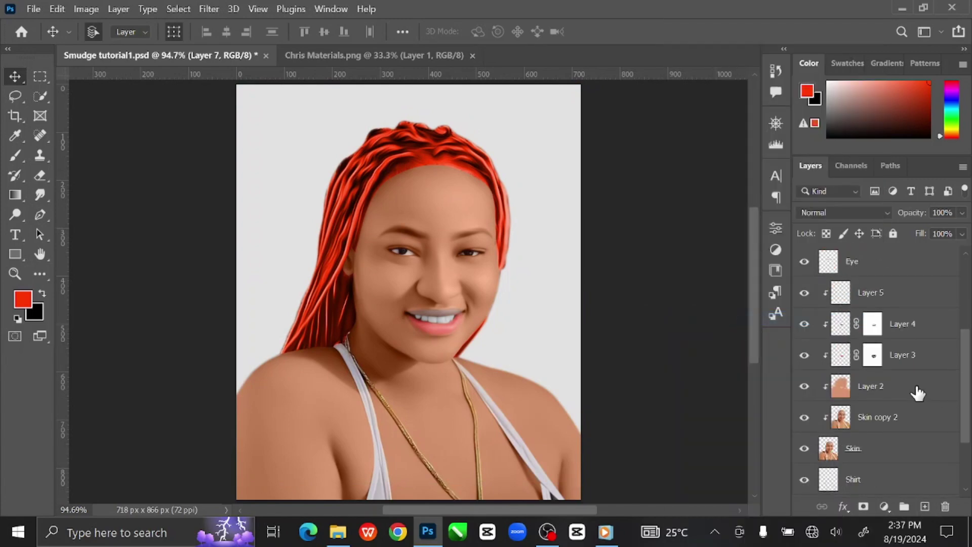
{"action": "left_click", "coordinate": [918, 392]}
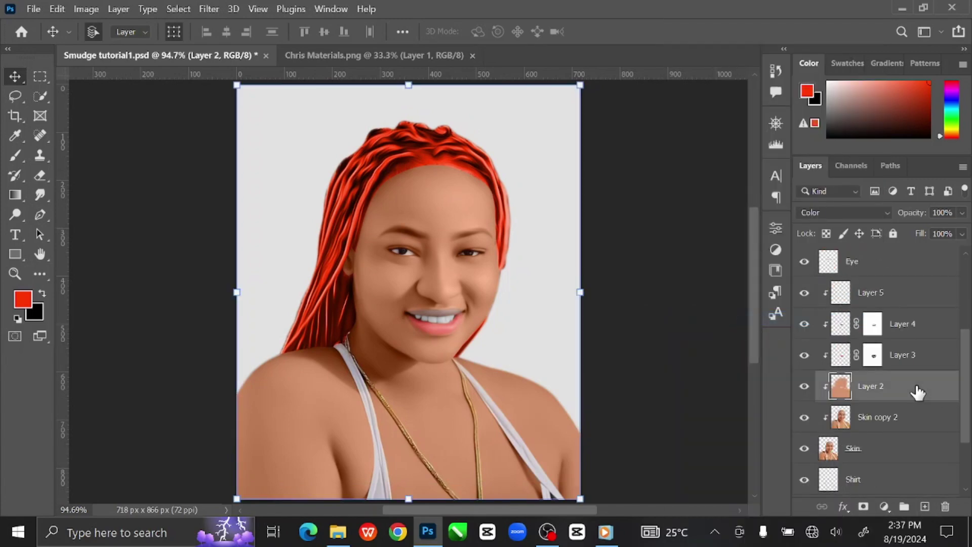
{"action": "left_click", "coordinate": [847, 212]}
{"action": "left_click", "coordinate": [840, 141]}
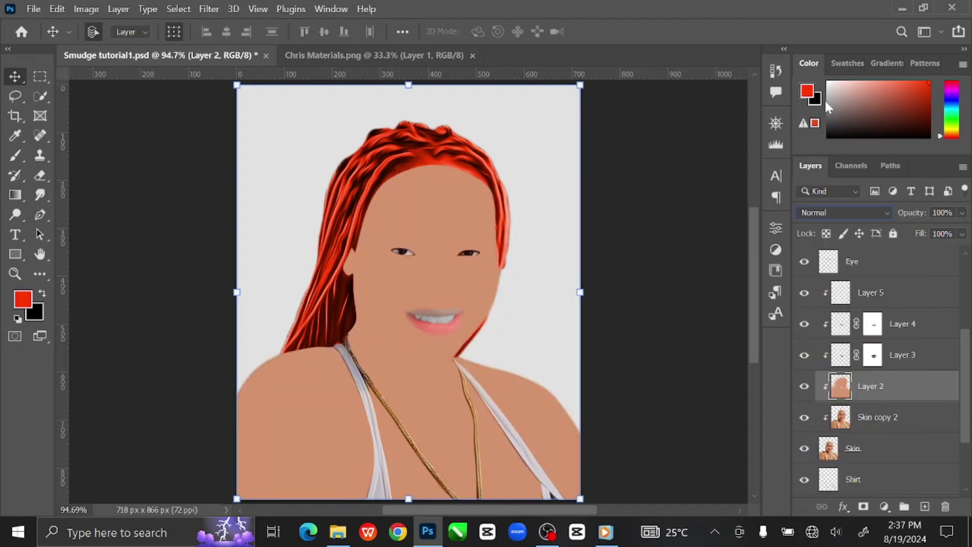
{"action": "left_click", "coordinate": [807, 92]}
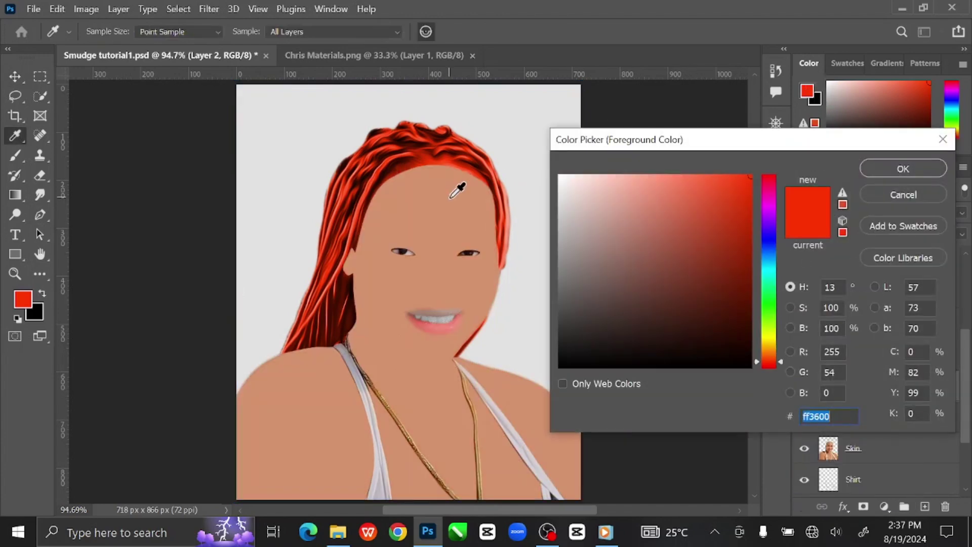
{"action": "left_click", "coordinate": [450, 198]}
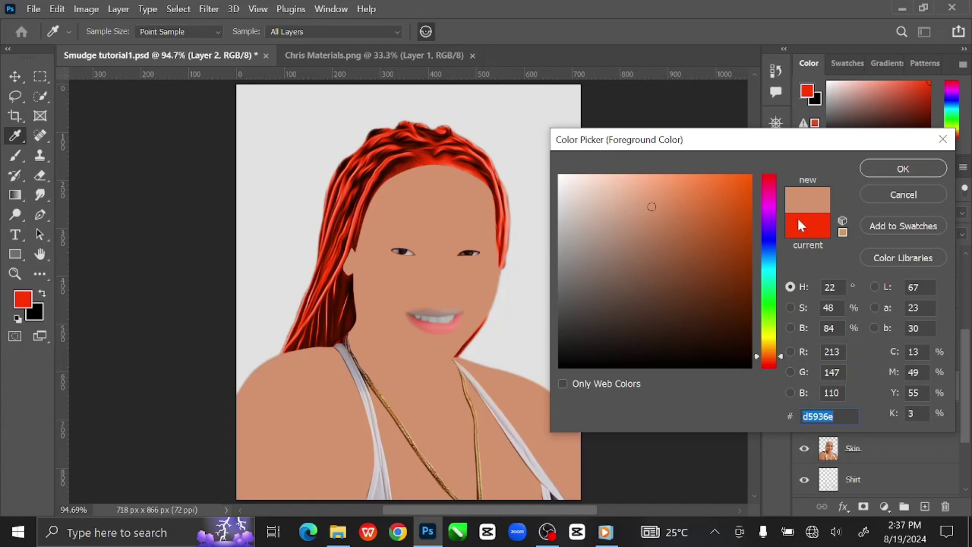
{"action": "left_click", "coordinate": [902, 170]}
Restore the blend mode of Layer 2 to Color and deselect the layer
{"action": "left_click", "coordinate": [861, 212]}
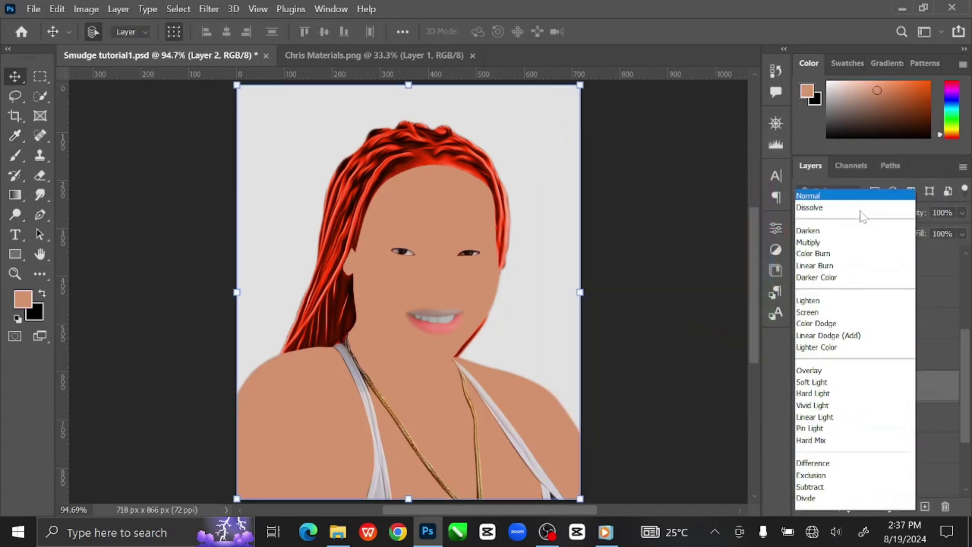
{"action": "left_click", "coordinate": [840, 489]}
{"action": "left_click", "coordinate": [619, 321]}
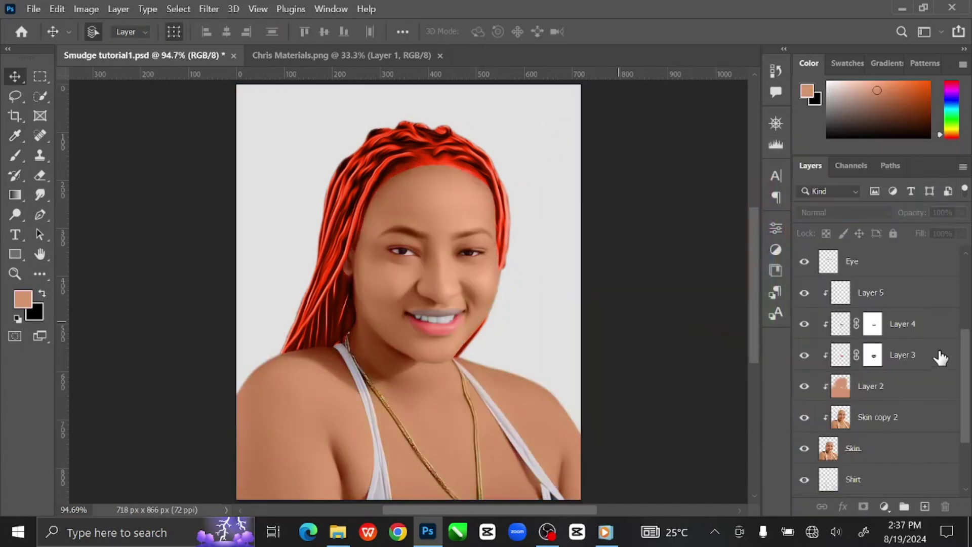
Set Layer 7 to the Color blend mode and the Brush tool's opacity to 70%
{"action": "scroll", "coordinate": [924, 340], "scroll_direction": "up", "scroll_amount": 3}
{"action": "left_click", "coordinate": [908, 262]}
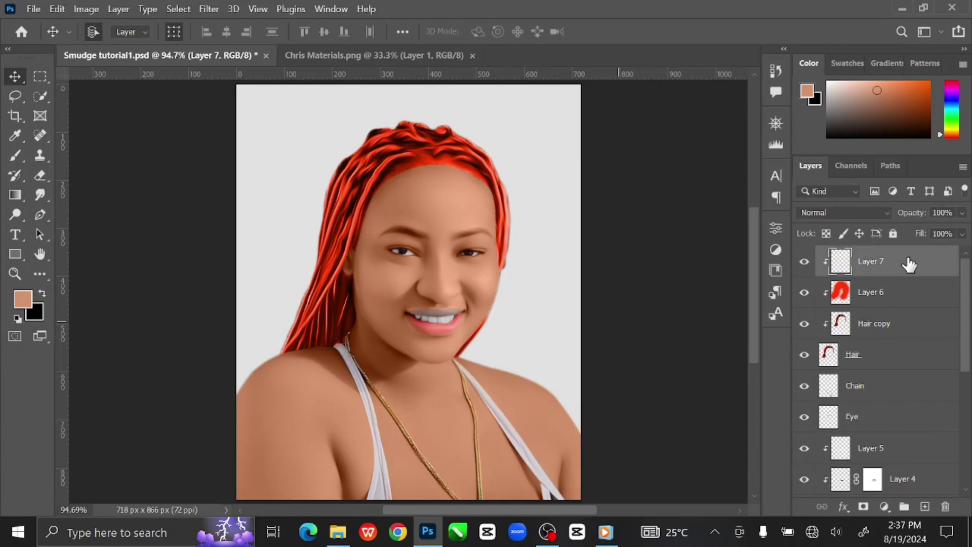
{"action": "left_click", "coordinate": [15, 155]}
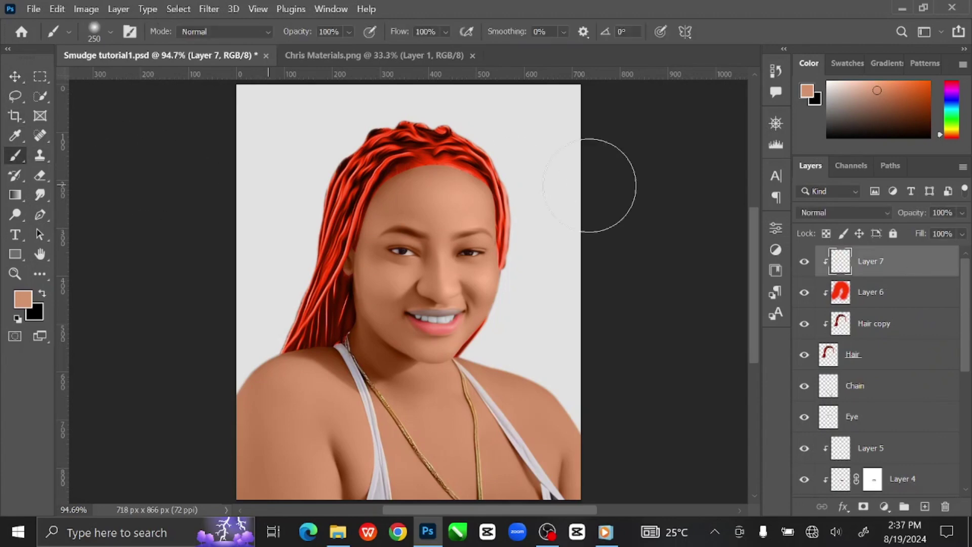
{"action": "left_click", "coordinate": [834, 210]}
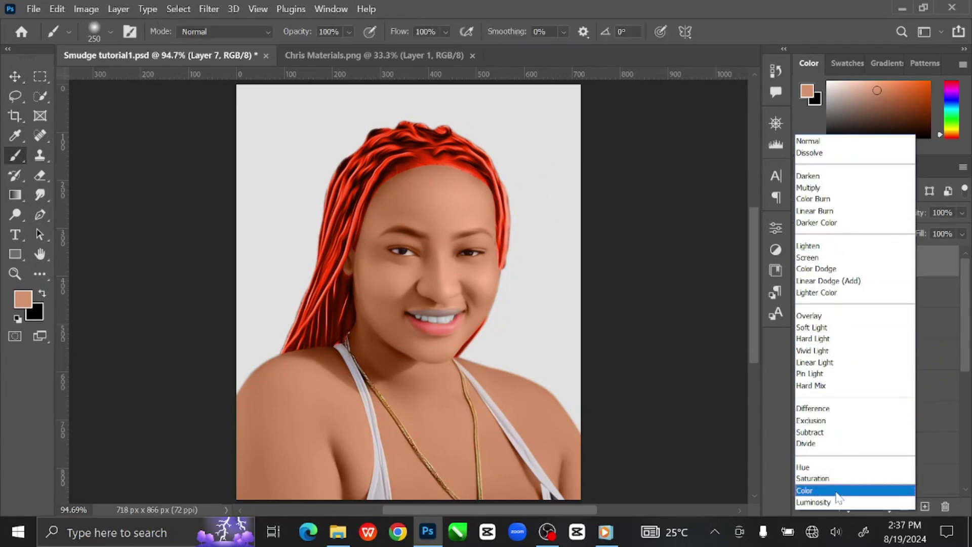
{"action": "left_click", "coordinate": [834, 489]}
{"action": "left_click_drag", "start_coordinate": [349, 32], "coordinate": [356, 53]}
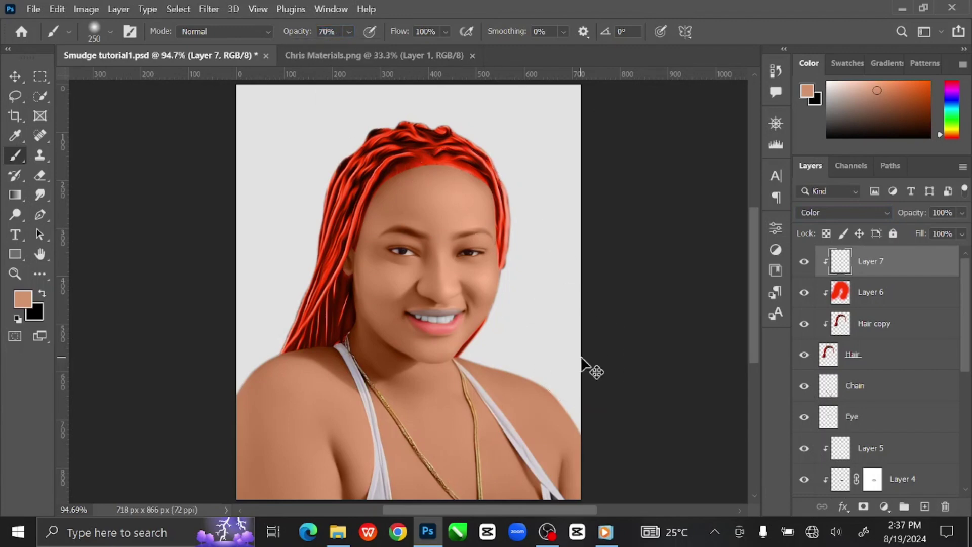
Paint the skin tone along the forehead hairline on Layer 7 with a soft brush of about 50 px to remove the red cast
{"action": "key", "text": "ctrl+plus"}
{"action": "key", "text": "ctrl+plus"}
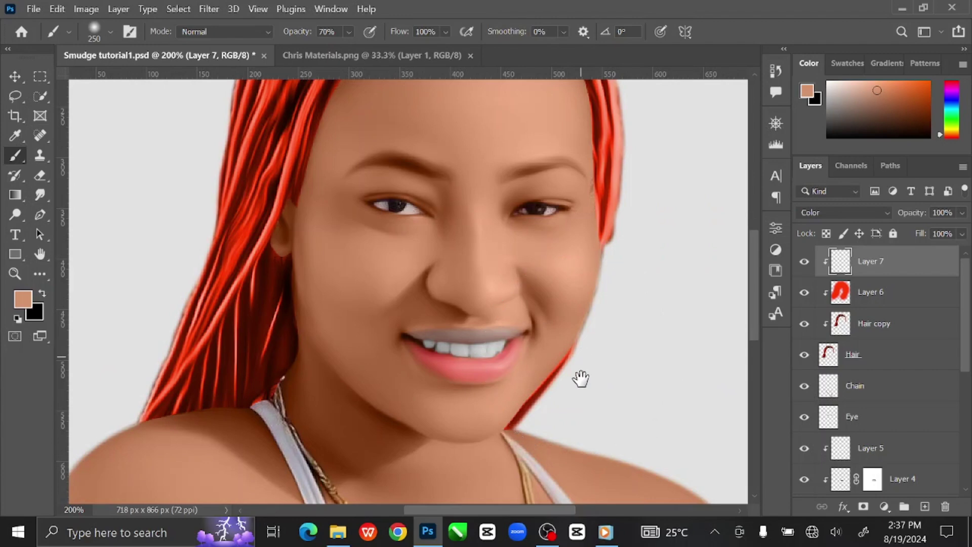
{"action": "scroll", "coordinate": [580, 378], "scroll_direction": "up", "scroll_amount": 5}
{"action": "left_click_drag", "start_coordinate": [586, 447], "coordinate": [512, 332]}
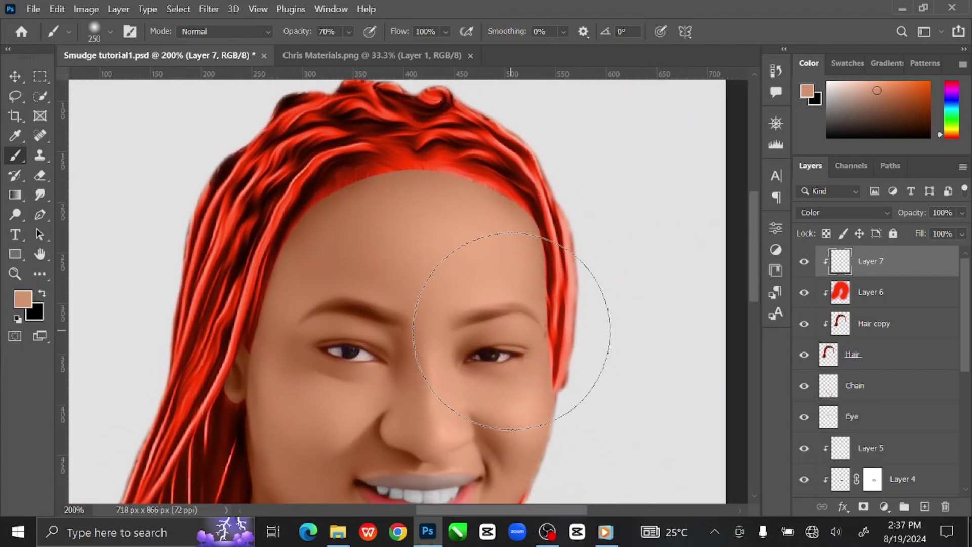
{"action": "key", "text": "bracketleft"}
{"action": "key", "text": "bracketleft"}
{"action": "key", "text": "bracketleft"}
{"action": "key", "text": "bracketleft"}
{"action": "key", "text": "bracketleft"}
{"action": "key", "text": "bracketleft"}
{"action": "key", "text": "bracketleft"}
{"action": "key", "text": "bracketleft"}
{"action": "key", "text": "bracketleft"}
{"action": "key", "text": "bracketleft"}
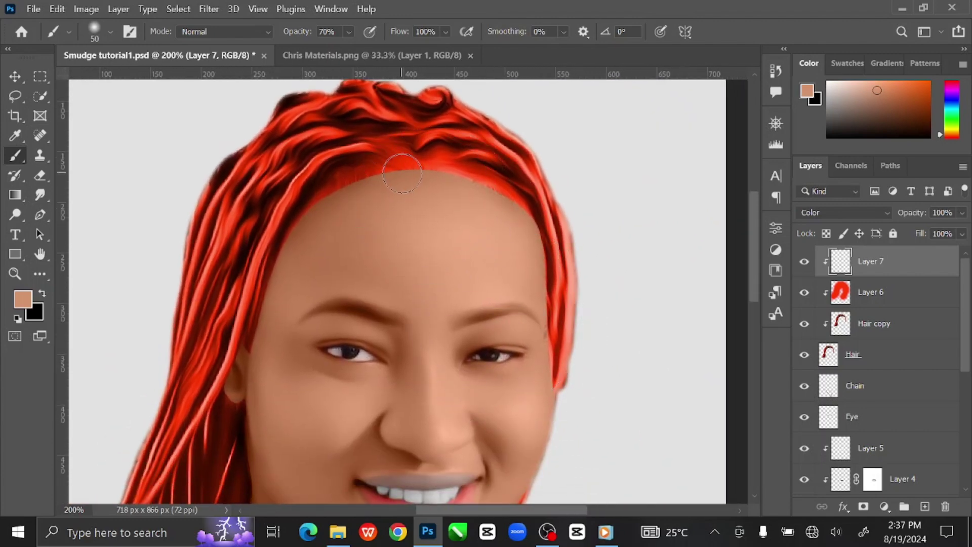
{"action": "mouse_move", "coordinate": [402, 173]}
{"action": "left_mouse_down"}
{"action": "mouse_move", "coordinate": [387, 170]}
{"action": "mouse_move", "coordinate": [446, 162]}
{"action": "mouse_move", "coordinate": [436, 173]}
{"action": "mouse_move", "coordinate": [369, 163]}
{"action": "mouse_move", "coordinate": [341, 174]}
{"action": "mouse_move", "coordinate": [383, 182]}
{"action": "mouse_move", "coordinate": [446, 167]}
{"action": "mouse_move", "coordinate": [521, 210]}
{"action": "left_mouse_up"}
{"action": "key", "text": "bracketright"}
{"action": "key", "text": "bracketleft"}
{"action": "key", "text": "bracketleft"}
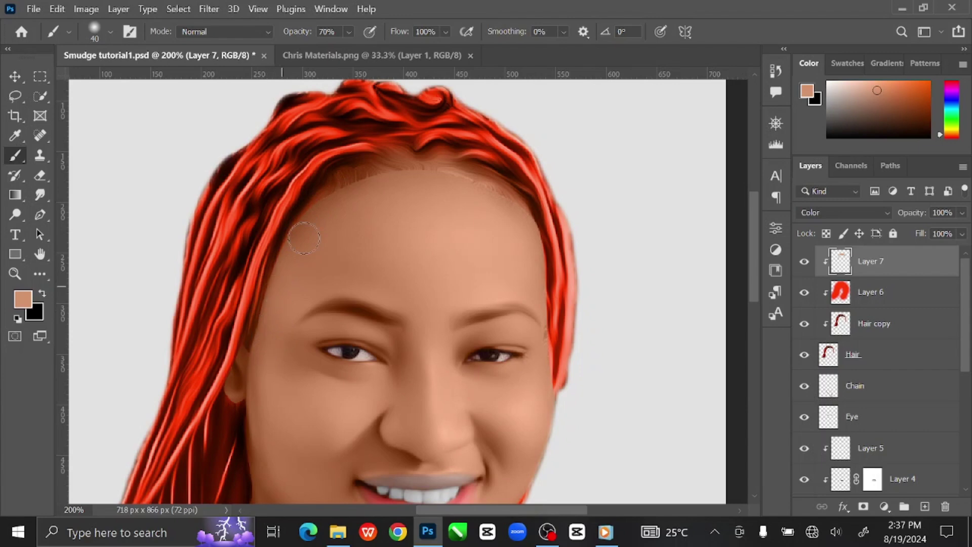
Refine the skin tone along the hair edges beside the face with a smaller 25 to 15 px brush, then deselect the layer
{"action": "key", "text": "bracketleft"}
{"action": "key", "text": "bracketleft"}
{"action": "key", "text": "bracketleft"}
{"action": "scroll", "coordinate": [527, 218], "scroll_direction": "down", "scroll_amount": 4}
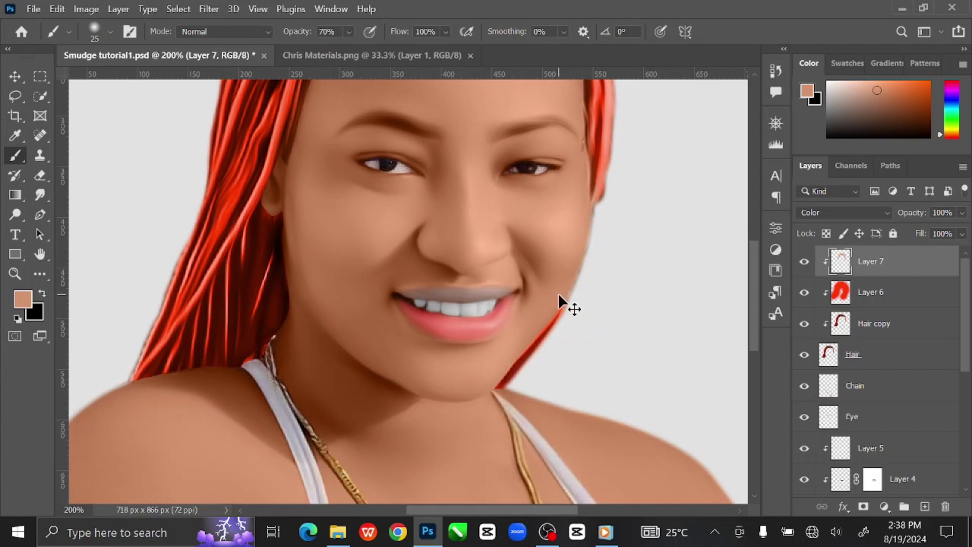
{"action": "key", "text": "ctrl+plus"}
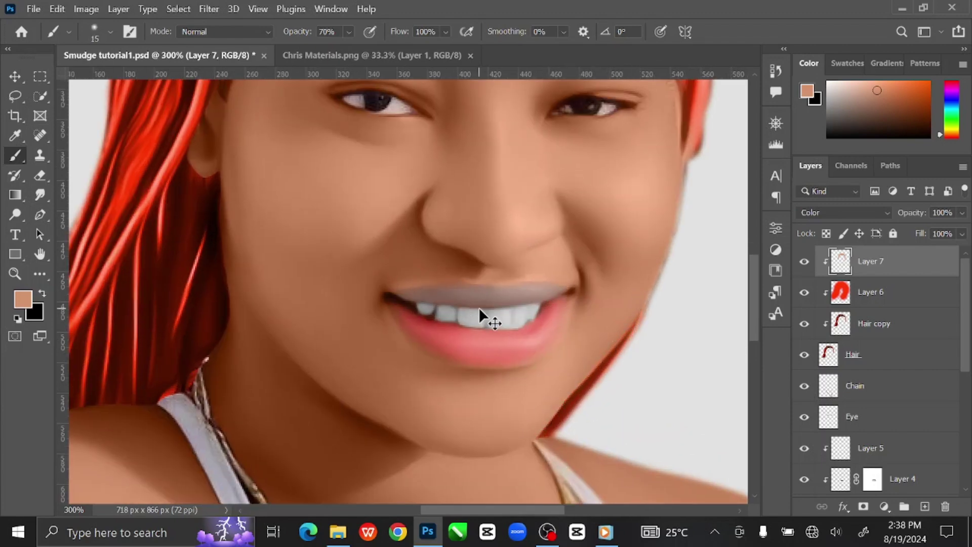
{"action": "key", "text": "ctrl+0"}
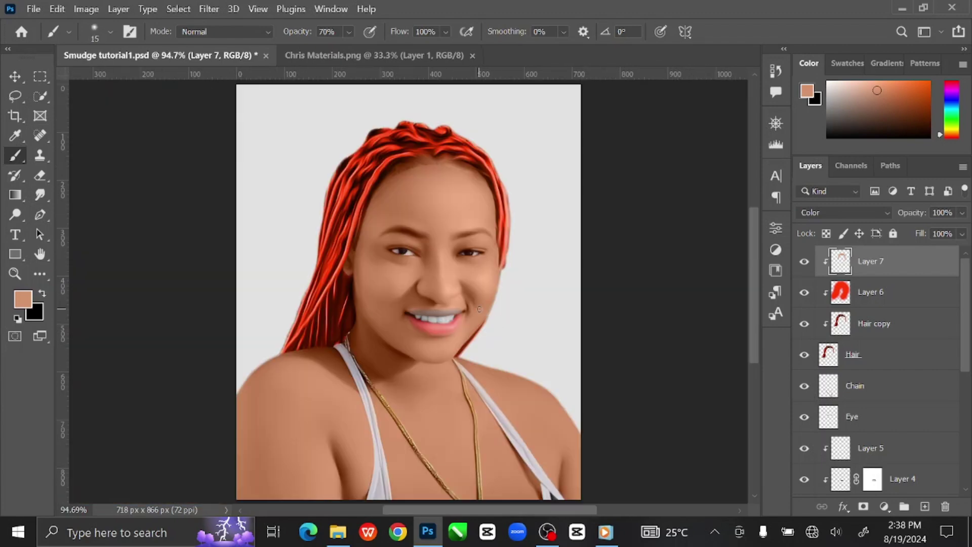
{"action": "left_click", "coordinate": [14, 77]}
{"action": "left_click", "coordinate": [143, 223]}
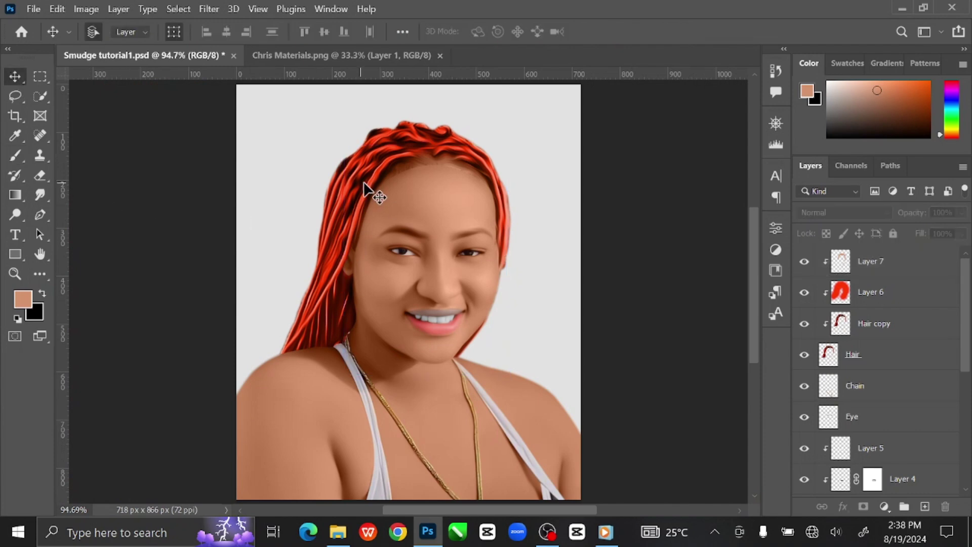
Duplicate the Chain layer and clip the duplicate to the Chain layer
{"action": "left_click", "coordinate": [891, 394]}
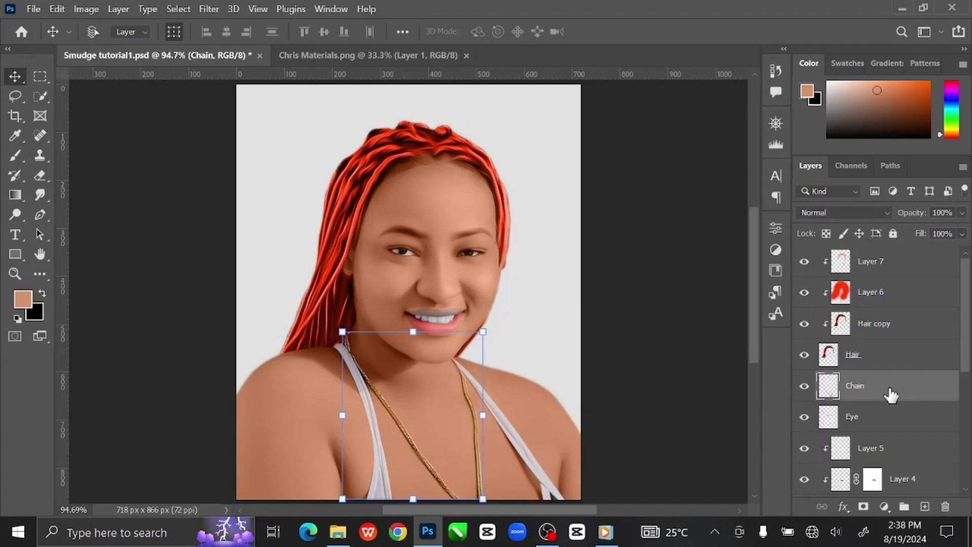
{"action": "key", "text": "ctrl+j"}
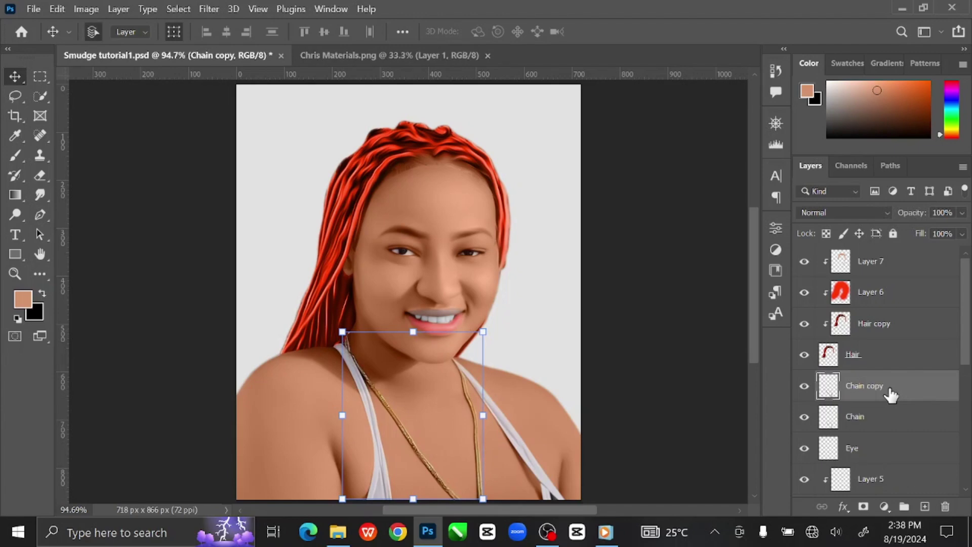
{"action": "right_click", "coordinate": [890, 394]}
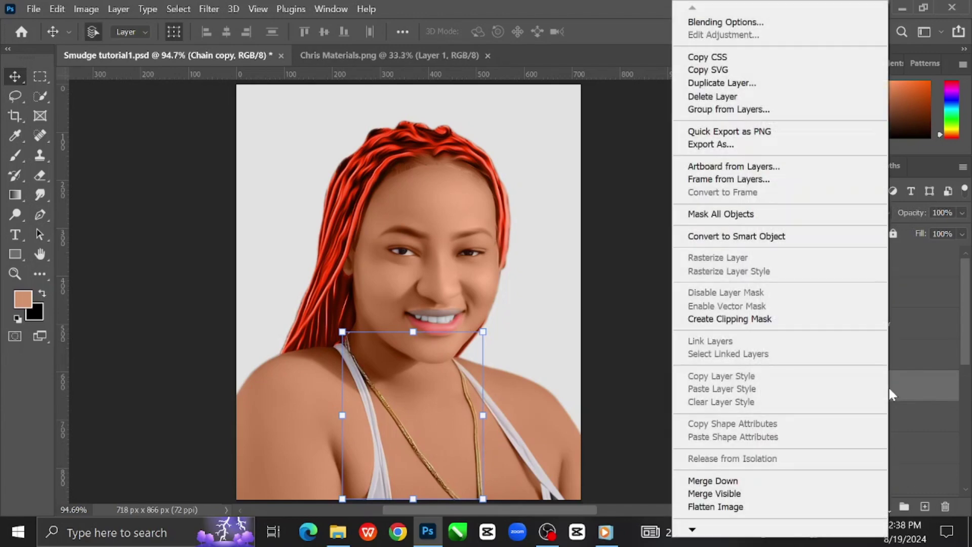
{"action": "left_click", "coordinate": [758, 321]}
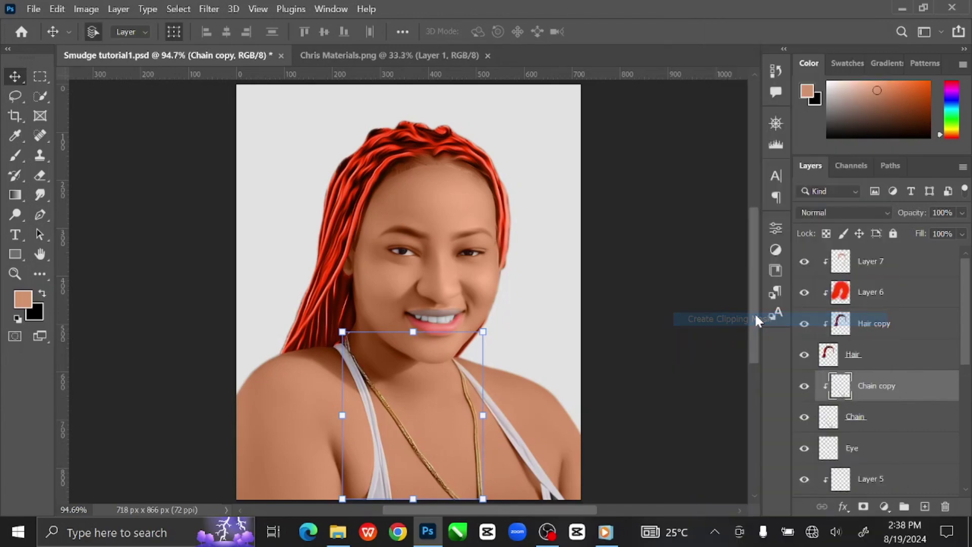
Apply the Oil Paint filter to the Chain copy layer with reduced Stylization and Cleanliness
{"action": "left_click", "coordinate": [236, 8]}
{"action": "mouse_move", "coordinate": [210, 9]}
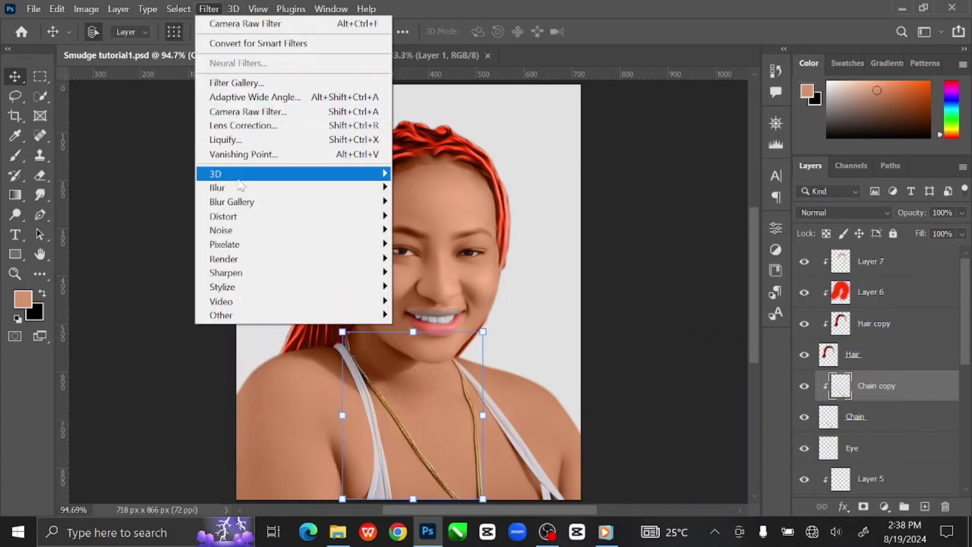
{"action": "mouse_move", "coordinate": [381, 290]}
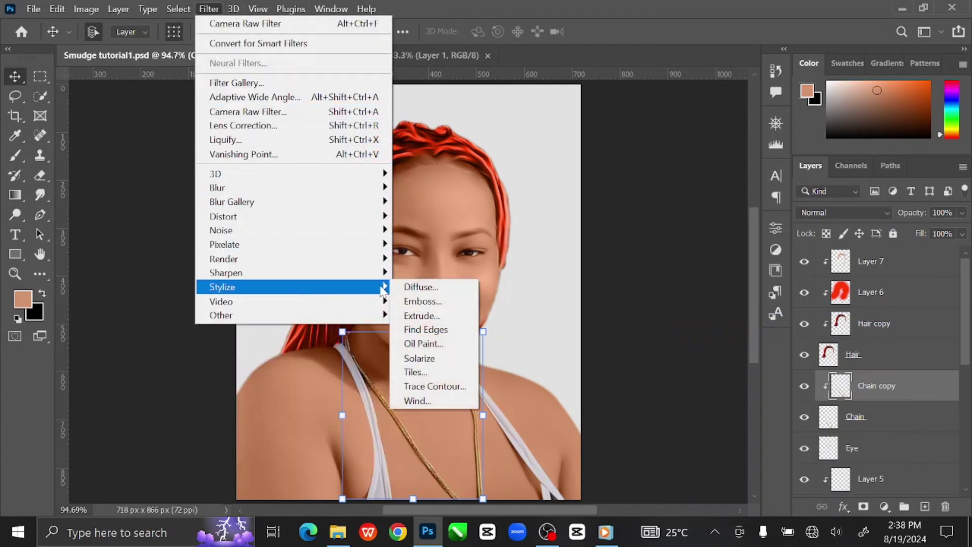
{"action": "left_click", "coordinate": [429, 343]}
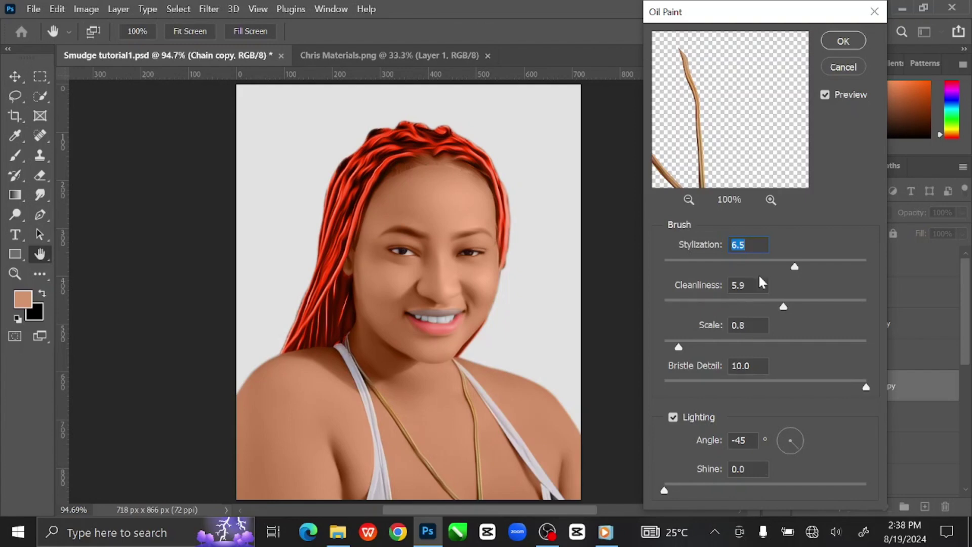
{"action": "left_click_drag", "start_coordinate": [794, 269], "coordinate": [751, 265]}
{"action": "left_click_drag", "start_coordinate": [714, 309], "coordinate": [712, 310]}
{"action": "left_click", "coordinate": [838, 41]}
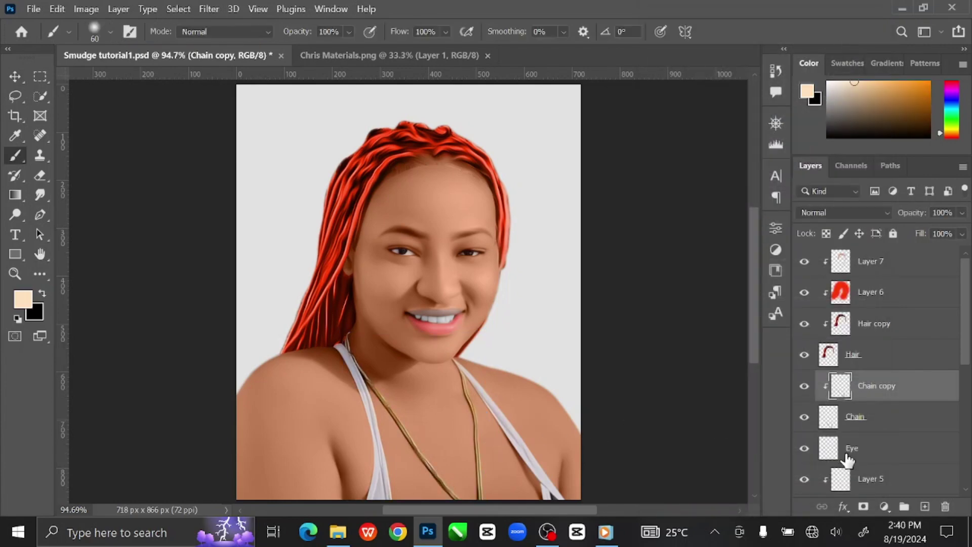
Add a new layer above Chain copy and clip it to the Chain layer
{"action": "left_click", "coordinate": [925, 506]}
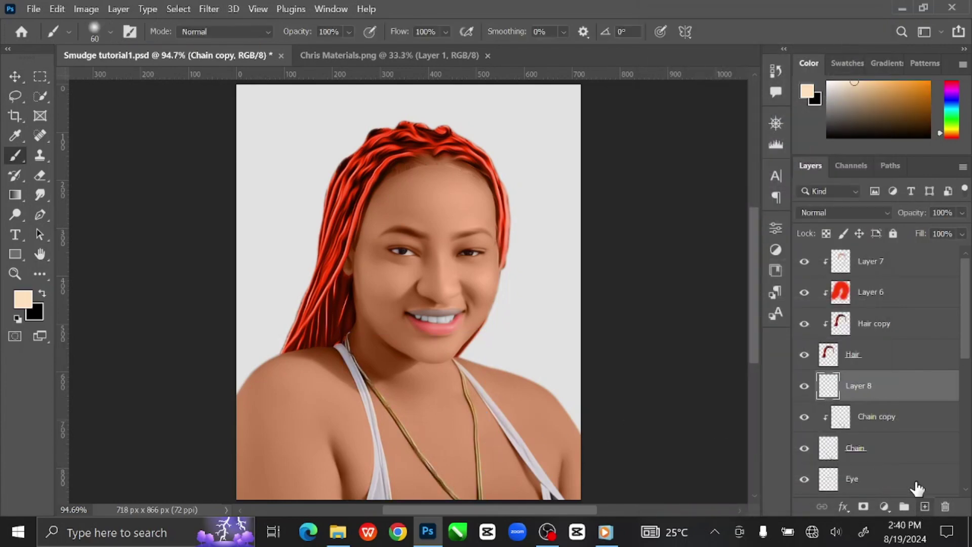
{"action": "right_click", "coordinate": [890, 385]}
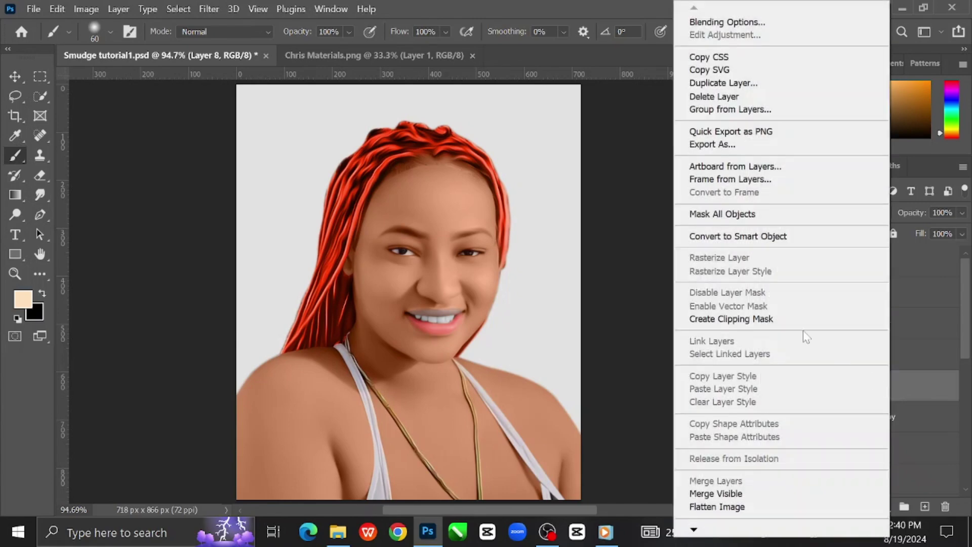
{"action": "left_click", "coordinate": [794, 317]}
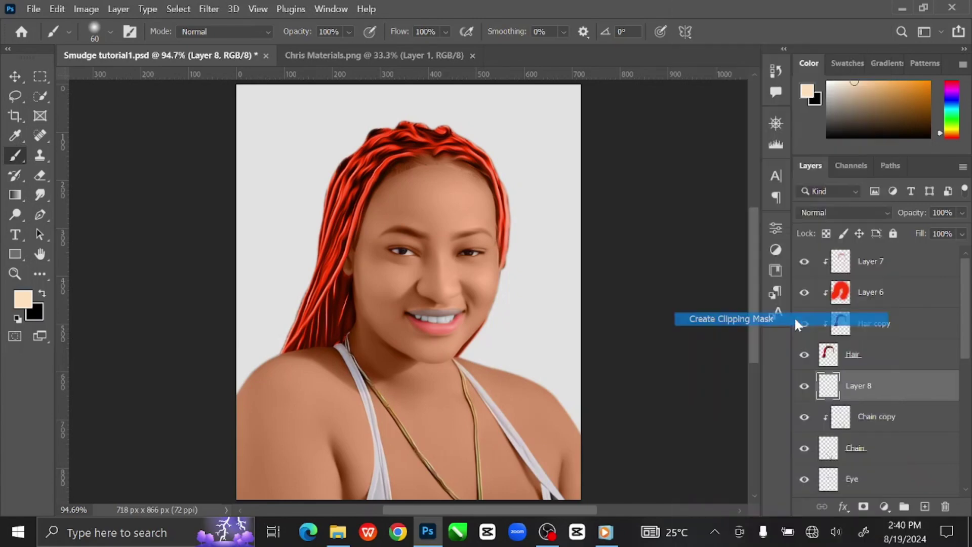
Set the foreground color to white (ffffff) and paint over the whole chain on Layer 8 with a soft 100 px brush
{"action": "left_click", "coordinate": [808, 92]}
{"action": "type", "text": "ffffff"}
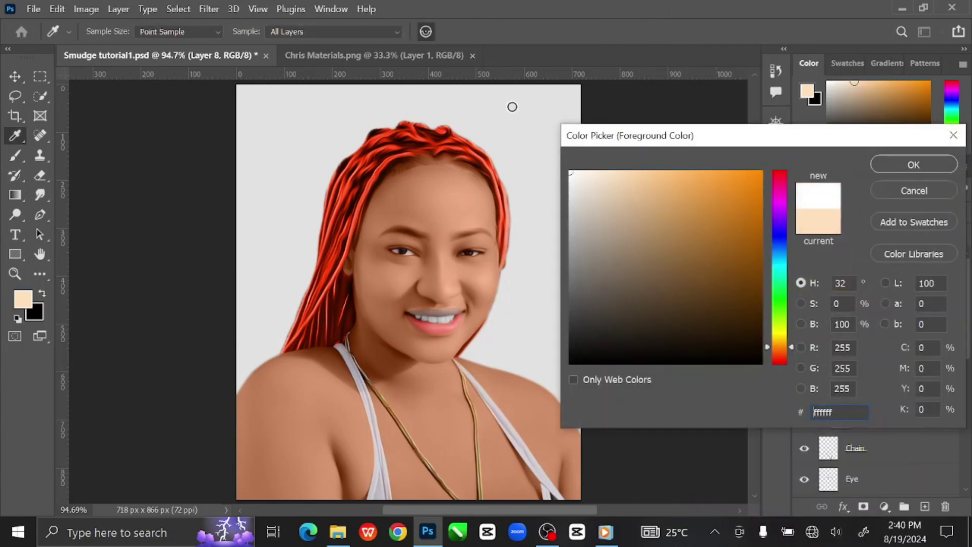
{"action": "left_click", "coordinate": [907, 161]}
{"action": "key", "text": "b"}
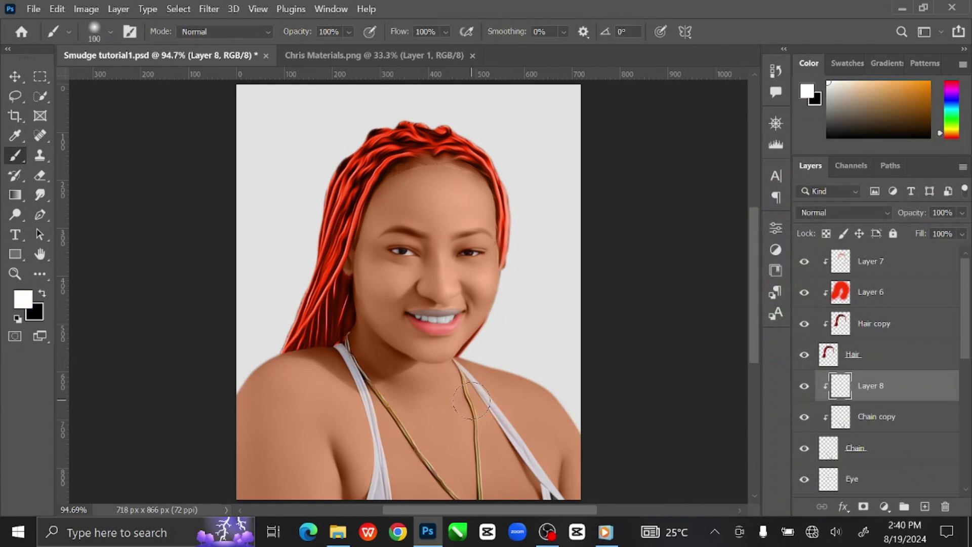
{"action": "mouse_move", "coordinate": [461, 367]}
{"action": "left_mouse_down"}
{"action": "mouse_move", "coordinate": [484, 514]}
{"action": "mouse_move", "coordinate": [427, 458]}
{"action": "mouse_move", "coordinate": [349, 340]}
{"action": "left_mouse_up"}
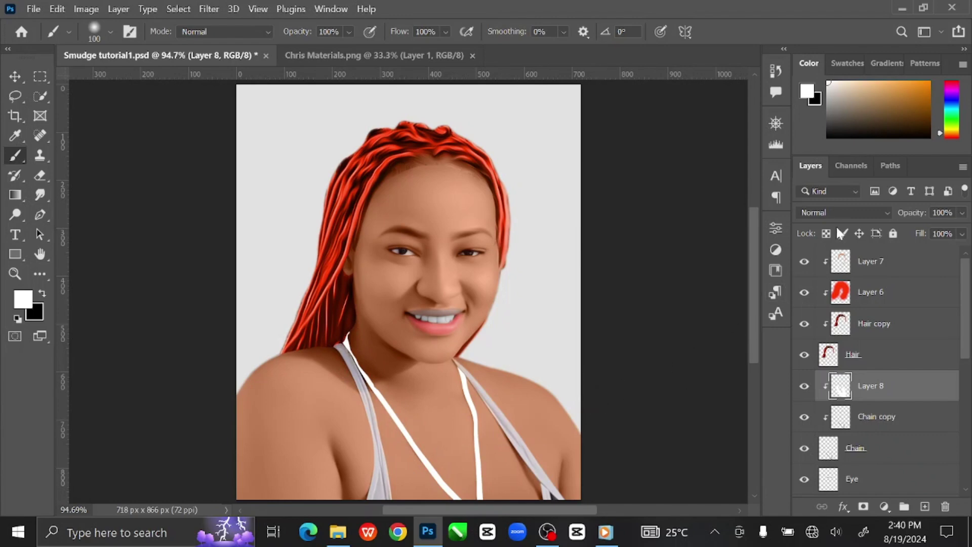
Set Layer 8 to the Color blend mode to turn the chain silver, then deselect the layer
{"action": "left_click", "coordinate": [839, 210]}
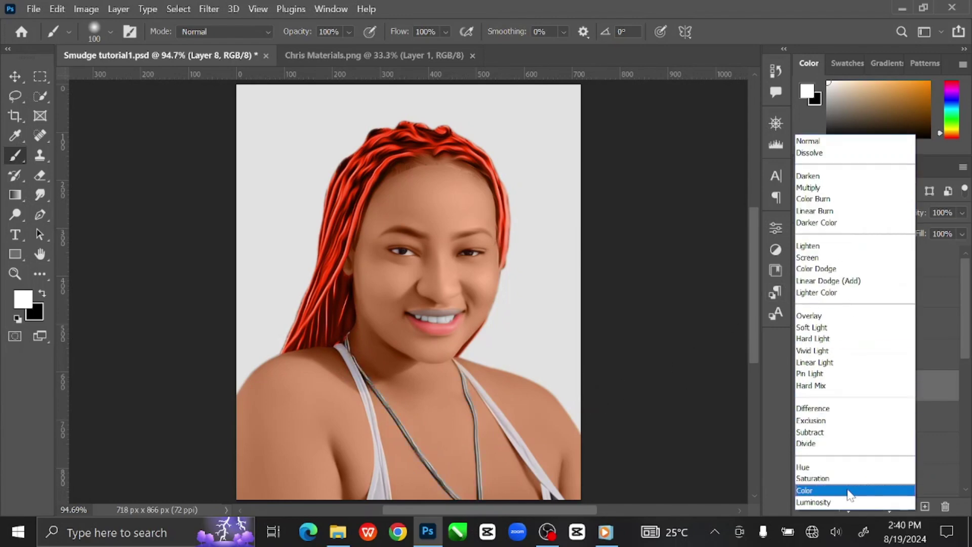
{"action": "left_click", "coordinate": [848, 491]}
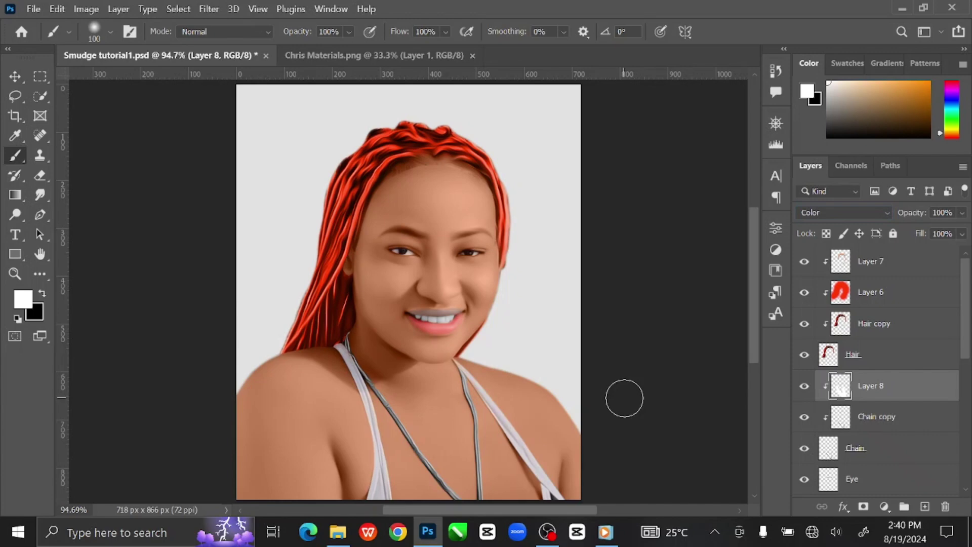
{"action": "left_click", "coordinate": [14, 77]}
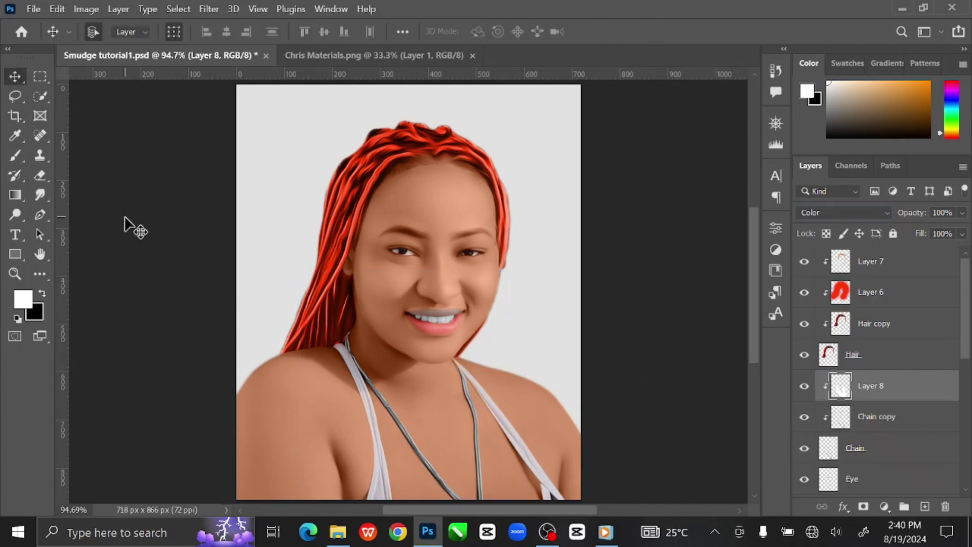
{"action": "left_click", "coordinate": [127, 217]}
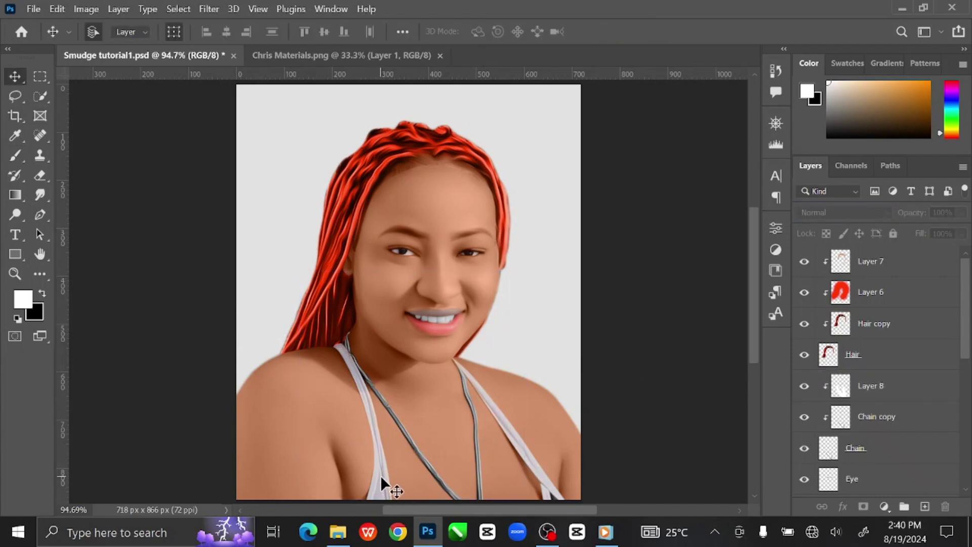
Duplicate the Shirt layer and clip the duplicate to the Shirt layer
{"action": "scroll", "coordinate": [881, 418], "scroll_direction": "down", "scroll_amount": 6}
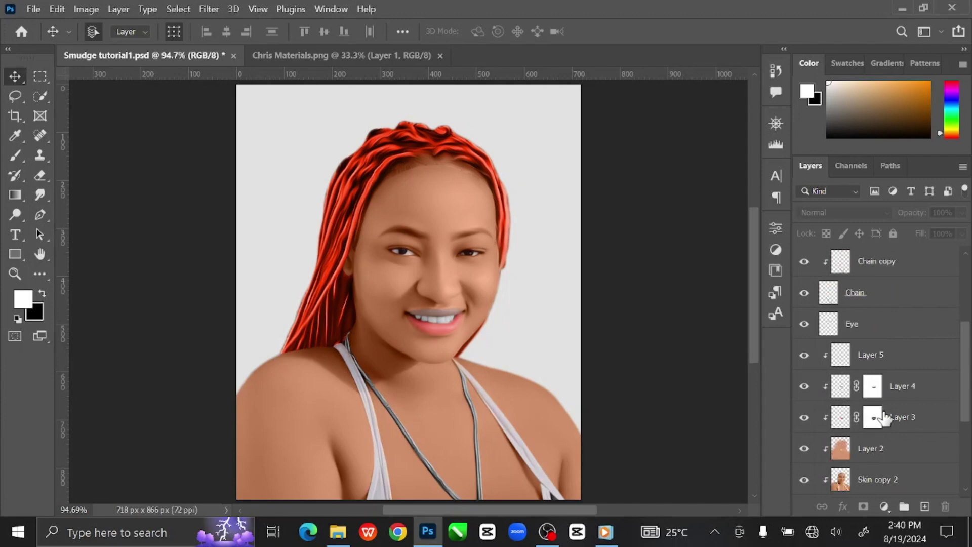
{"action": "left_click", "coordinate": [891, 421]}
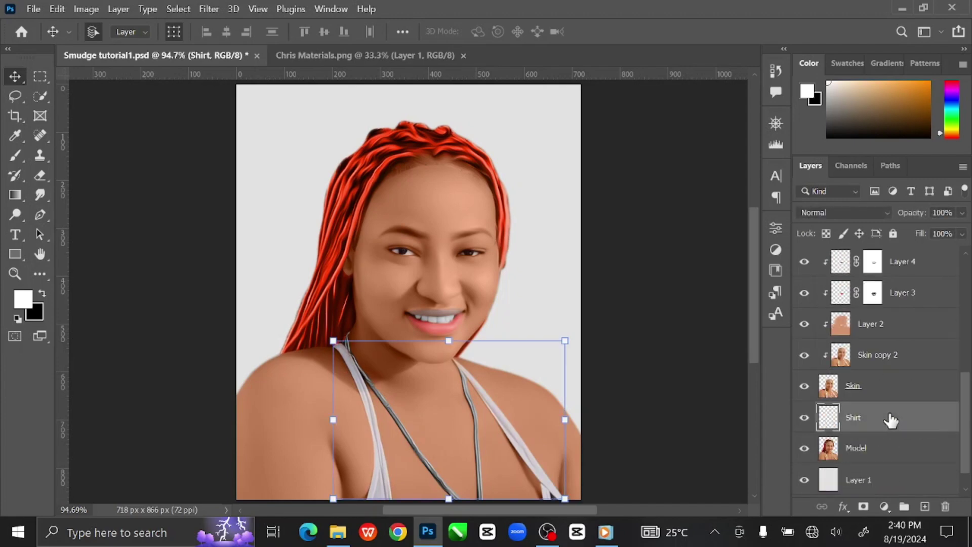
{"action": "key", "text": "ctrl+j"}
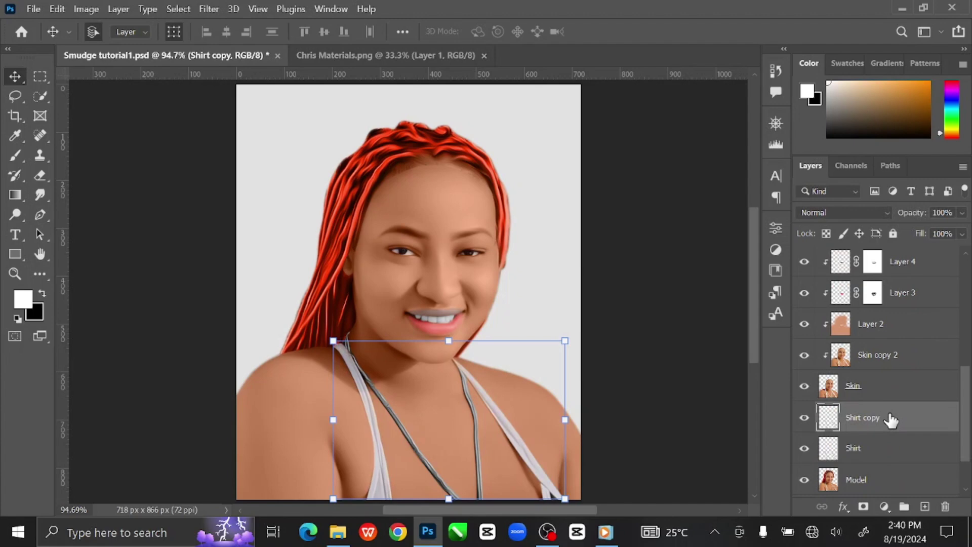
{"action": "right_click", "coordinate": [891, 420]}
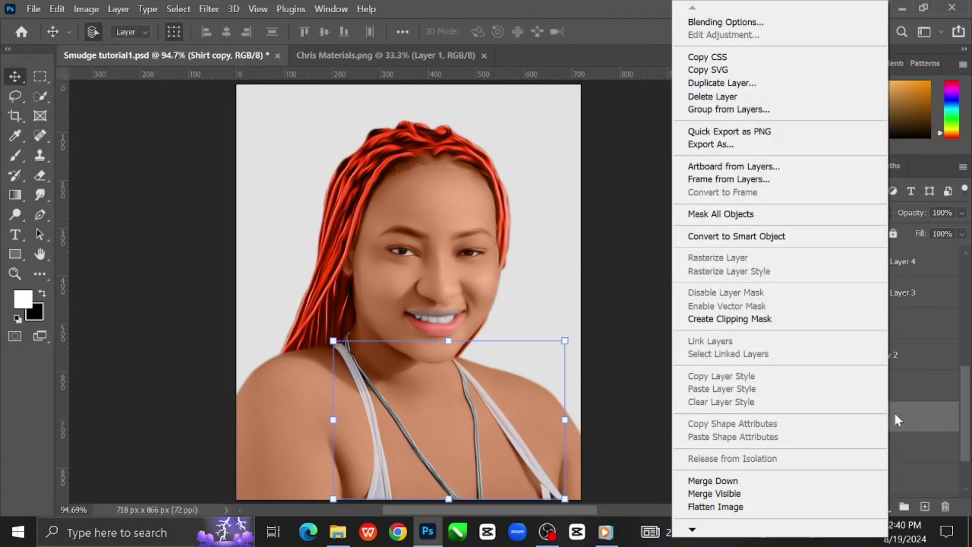
{"action": "left_click", "coordinate": [756, 319]}
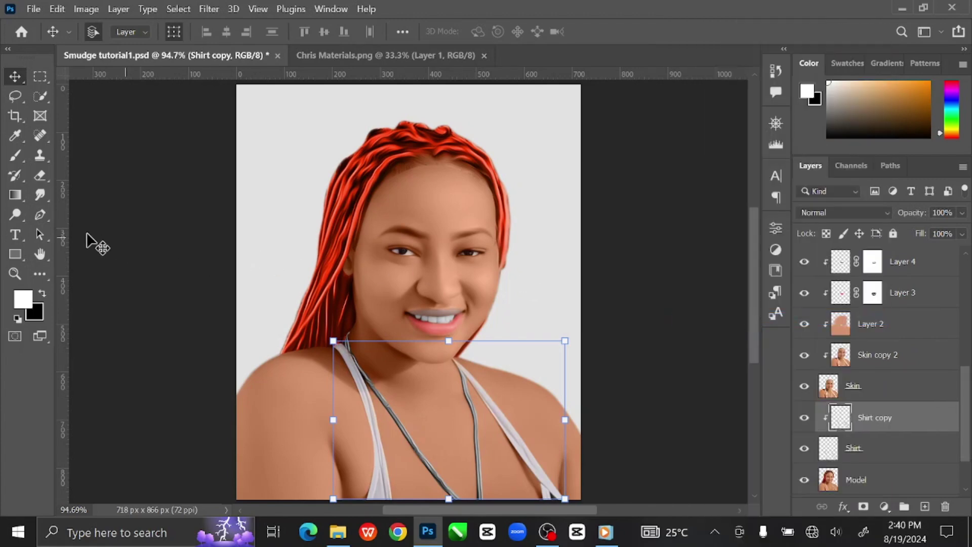
Smooth the left shirt strap on Shirt copy down to its lower end with the Smudge tool at 20% strength and a 35 to 45 px brush
{"action": "left_click", "coordinate": [37, 193]}
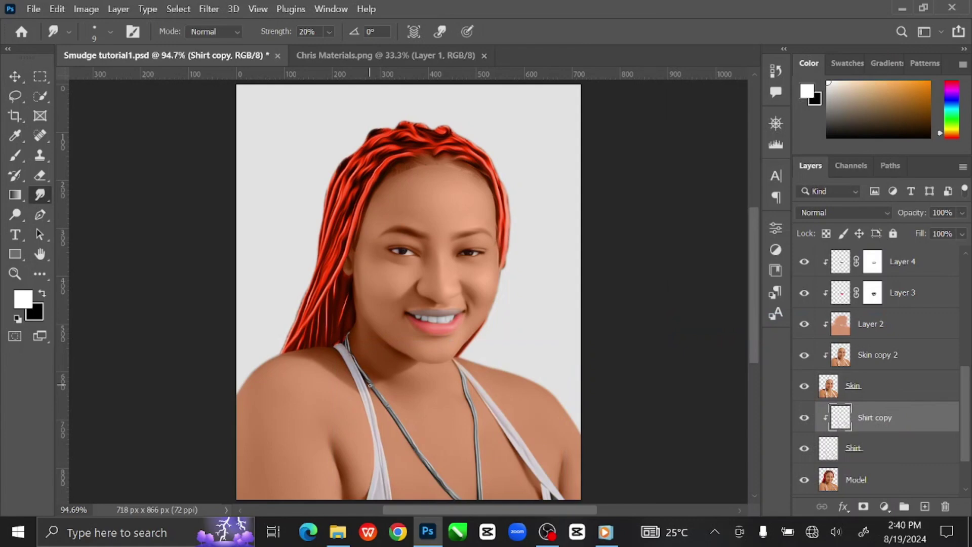
{"action": "key", "text": "ctrl+plus"}
{"action": "key", "text": "ctrl+plus"}
{"action": "key", "text": "ctrl+plus"}
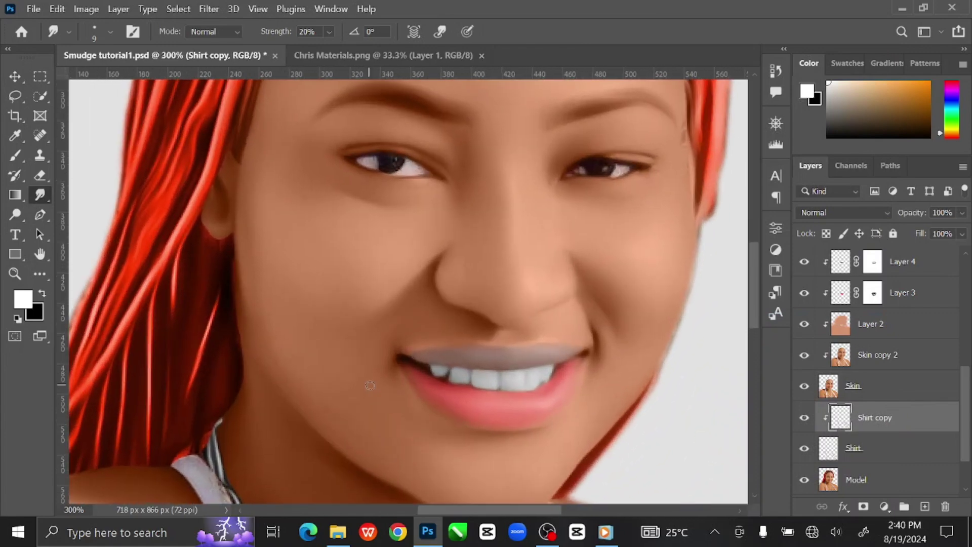
{"action": "left_click_drag", "start_coordinate": [339, 446], "coordinate": [442, 236]}
{"action": "key", "text": "bracketright"}
{"action": "key", "text": "bracketright"}
{"action": "key", "text": "bracketright"}
{"action": "key", "text": "bracketright"}
{"action": "key", "text": "bracketright"}
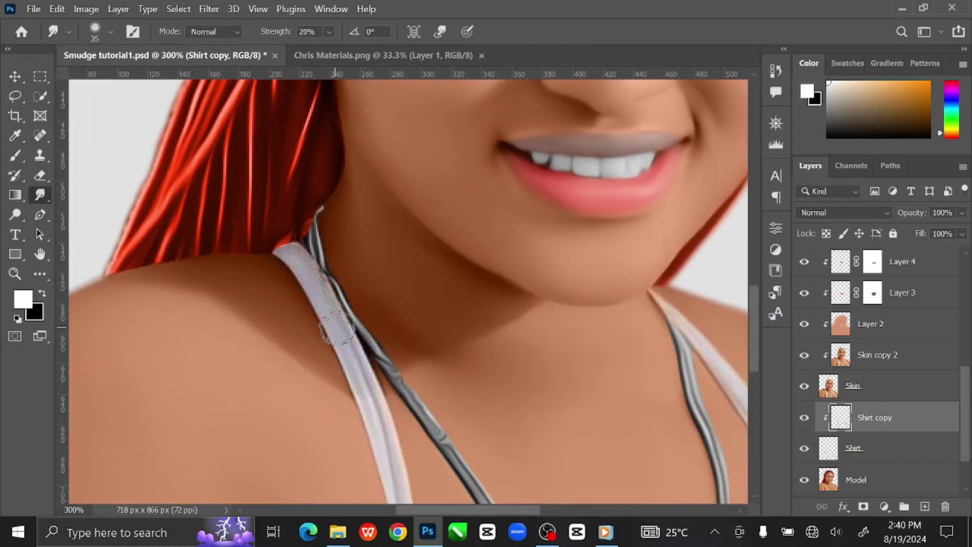
{"action": "mouse_move", "coordinate": [331, 329]}
{"action": "left_mouse_down"}
{"action": "mouse_move", "coordinate": [317, 285]}
{"action": "mouse_move", "coordinate": [280, 246]}
{"action": "mouse_move", "coordinate": [367, 365]}
{"action": "left_mouse_up"}
{"action": "key", "text": "bracketright"}
{"action": "scroll", "coordinate": [430, 375], "scroll_direction": "down", "scroll_amount": 5}
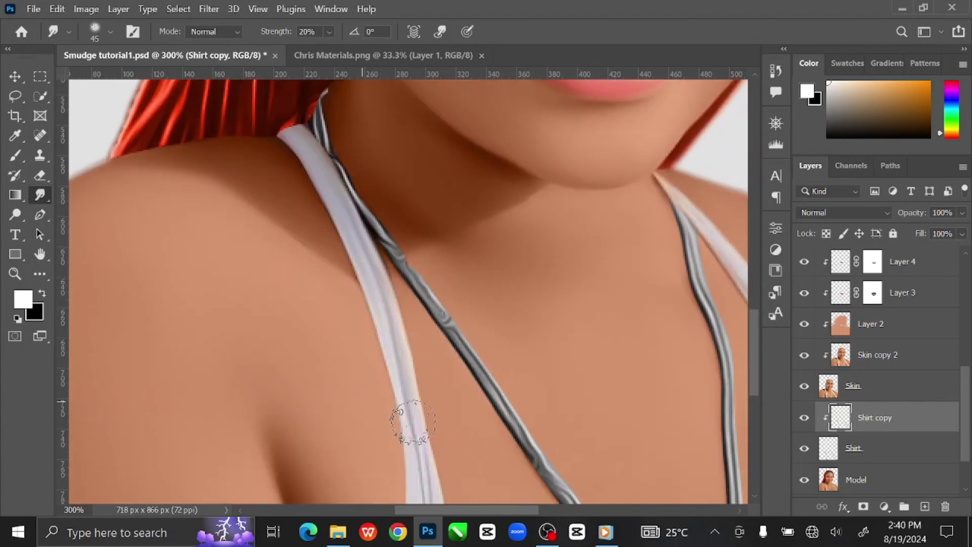
{"action": "scroll", "coordinate": [413, 430], "scroll_direction": "down", "scroll_amount": 6}
{"action": "key", "text": "bracketleft"}
{"action": "key", "text": "bracketleft"}
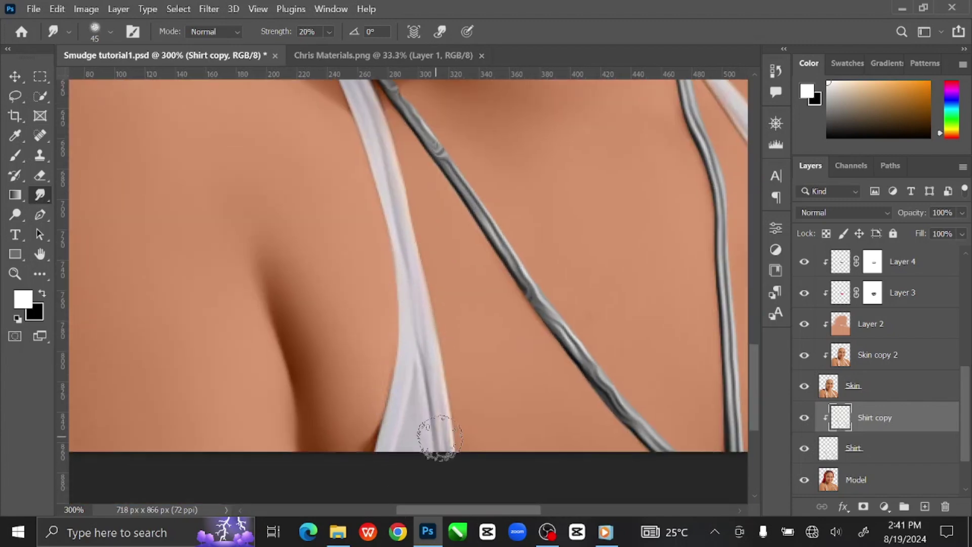
{"action": "key", "text": "bracketright"}
{"action": "key", "text": "bracketright"}
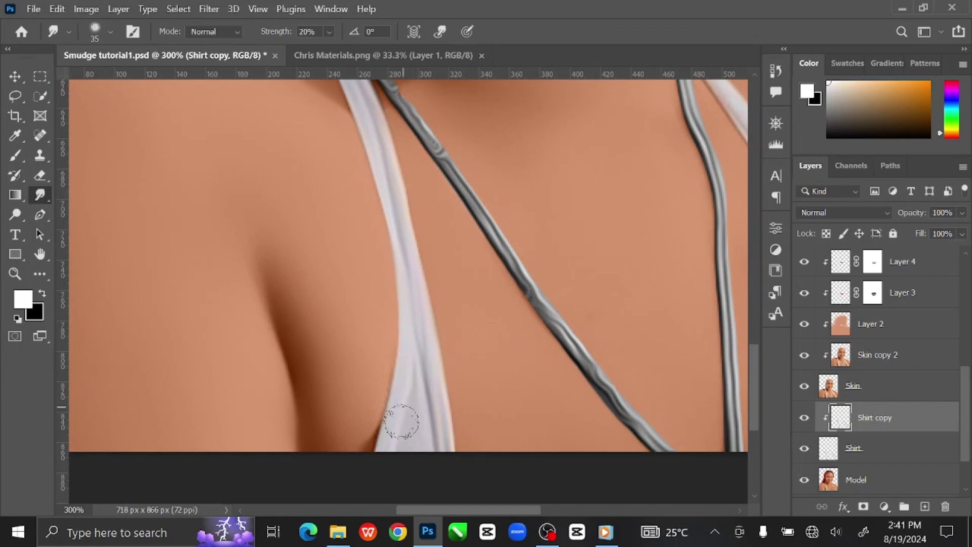
Smooth the right shirt strap on Shirt copy with the Smudge tool at 20% strength, enlarging the brush to 60 px
{"action": "scroll", "coordinate": [256, 260], "scroll_direction": "right", "scroll_amount": 6}
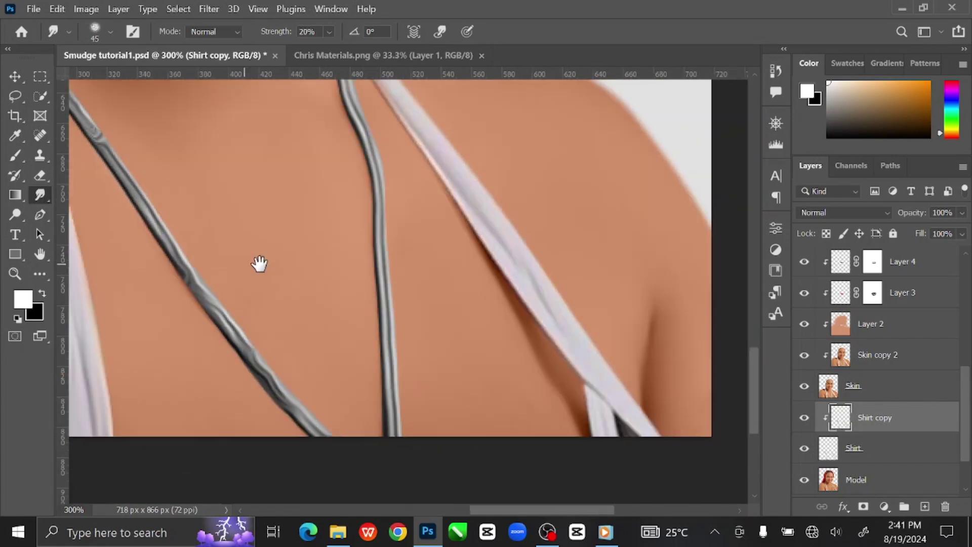
{"action": "key", "text": "bracketleft"}
{"action": "key", "text": "bracketleft"}
{"action": "key", "text": "bracketleft"}
{"action": "key", "text": "bracketleft"}
{"action": "key", "text": "bracketleft"}
{"action": "key", "text": "bracketright"}
{"action": "key", "text": "bracketright"}
{"action": "key", "text": "bracketright"}
{"action": "key", "text": "bracketright"}
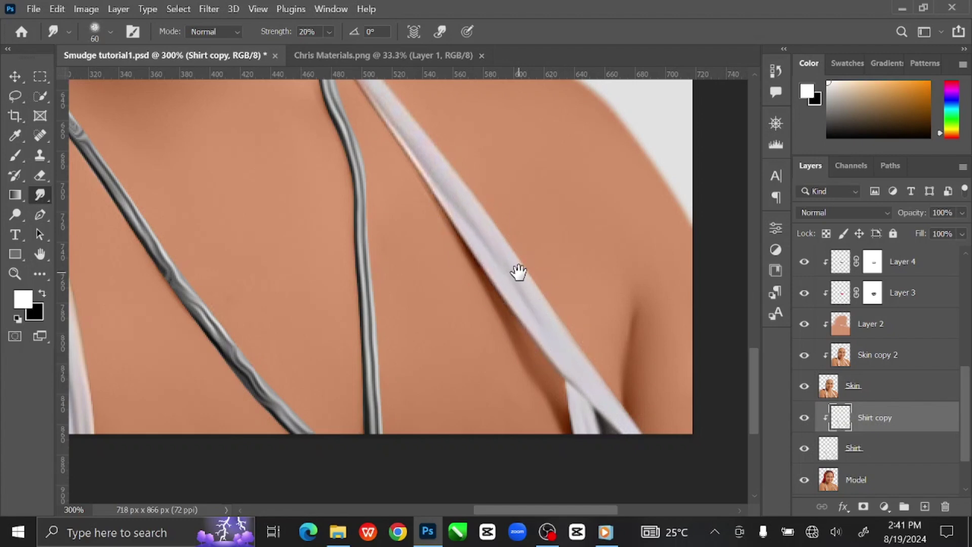
{"action": "scroll", "coordinate": [501, 272], "scroll_direction": "up", "scroll_amount": 4}
{"action": "scroll", "coordinate": [502, 271], "scroll_direction": "left", "scroll_amount": 2}
{"action": "key", "text": "ctrl+minus"}
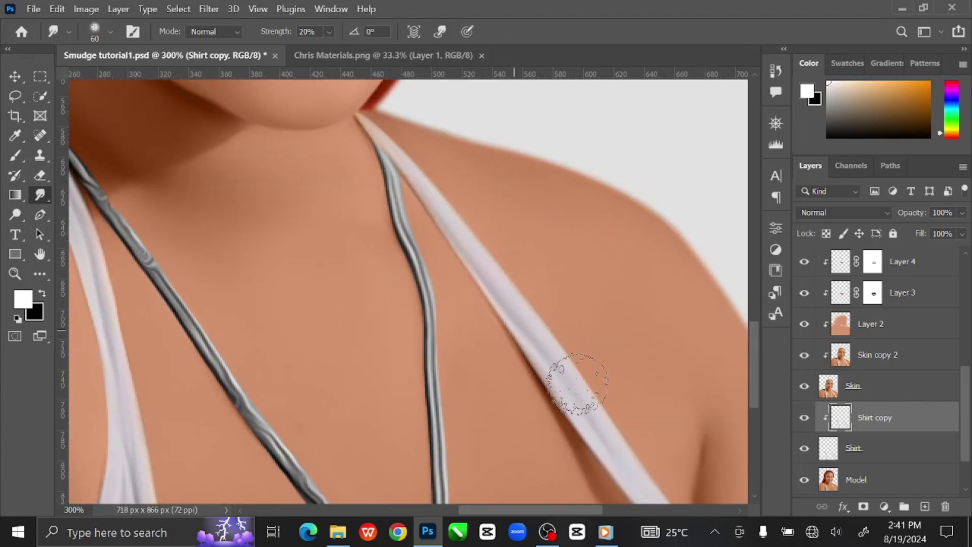
{"action": "key", "text": "ctrl+0"}
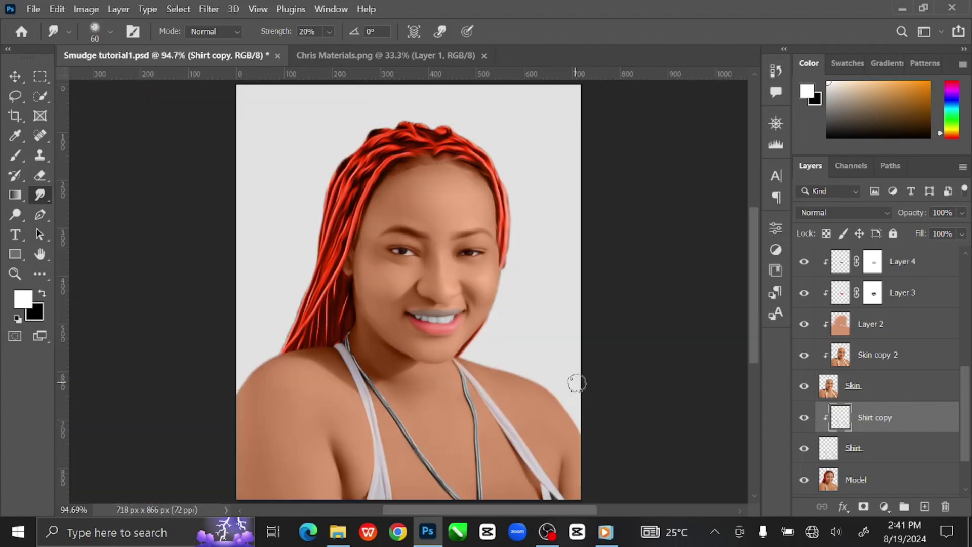
Add a new layer above Shirt copy and clip it to the Shirt layer
{"action": "left_click", "coordinate": [925, 507]}
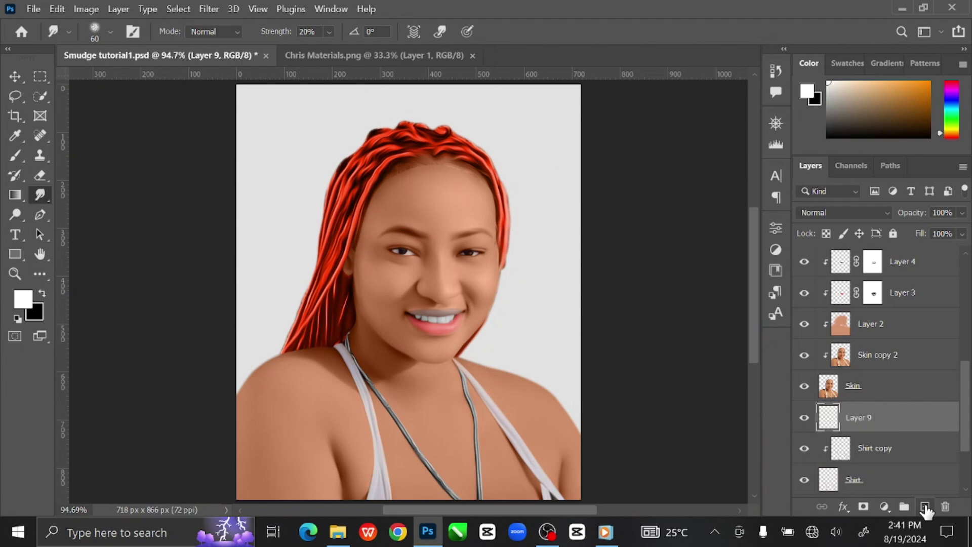
{"action": "right_click", "coordinate": [887, 423]}
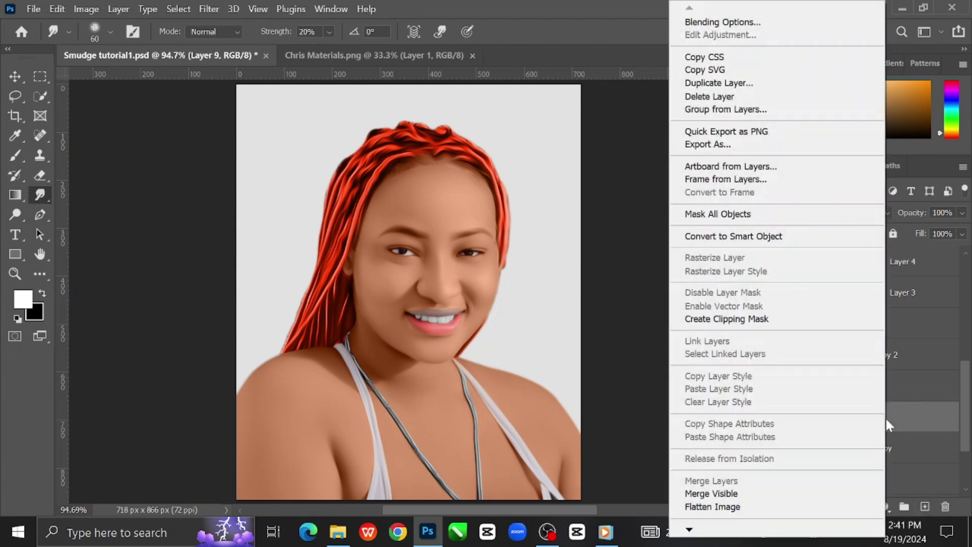
{"action": "left_click", "coordinate": [816, 320]}
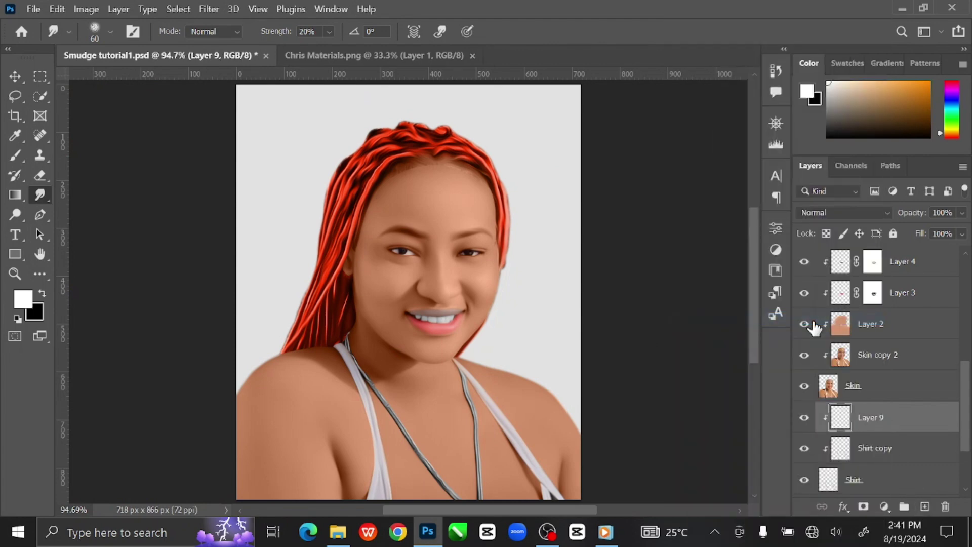
Paint both shirt straps white on Layer 9 with the Brush tool at 175 px and 100% opacity
{"action": "left_click", "coordinate": [14, 156]}
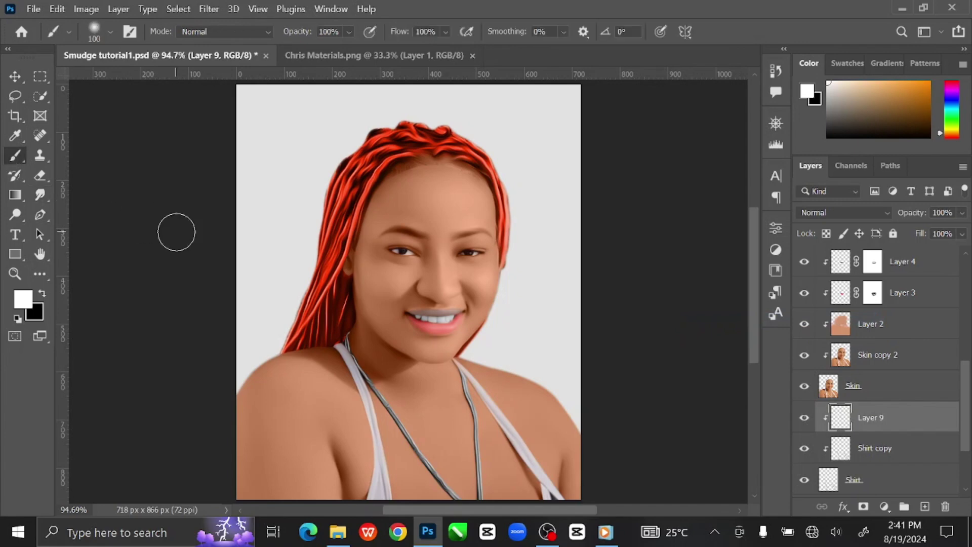
{"action": "left_click", "coordinate": [809, 96]}
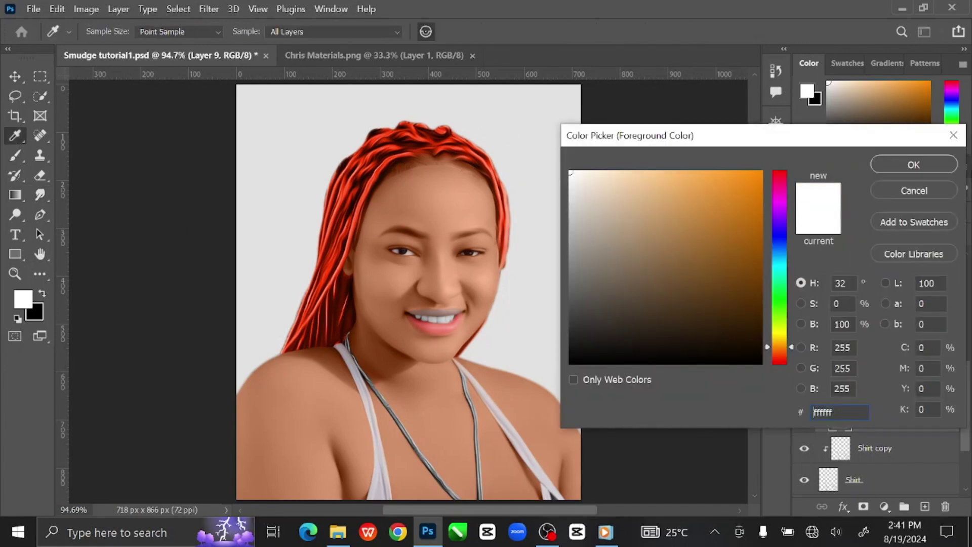
{"action": "key", "text": "Escape"}
{"action": "key", "text": "bracketright"}
{"action": "left_click_drag", "start_coordinate": [495, 425], "coordinate": [458, 362]}
{"action": "scroll", "coordinate": [494, 397], "scroll_direction": "down", "scroll_amount": 1}
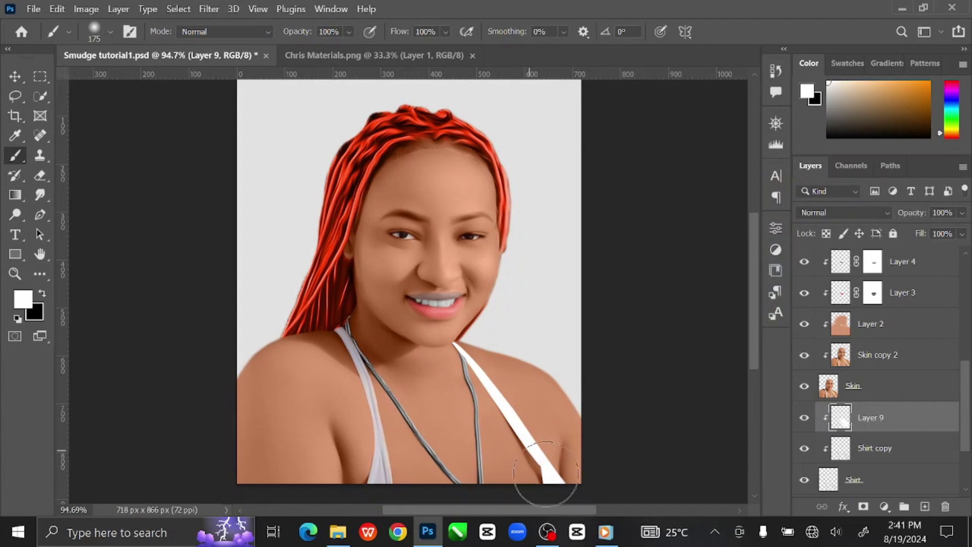
{"action": "mouse_move", "coordinate": [385, 493]}
{"action": "left_mouse_down"}
{"action": "mouse_move", "coordinate": [355, 353]}
{"action": "mouse_move", "coordinate": [337, 309]}
{"action": "left_mouse_up"}
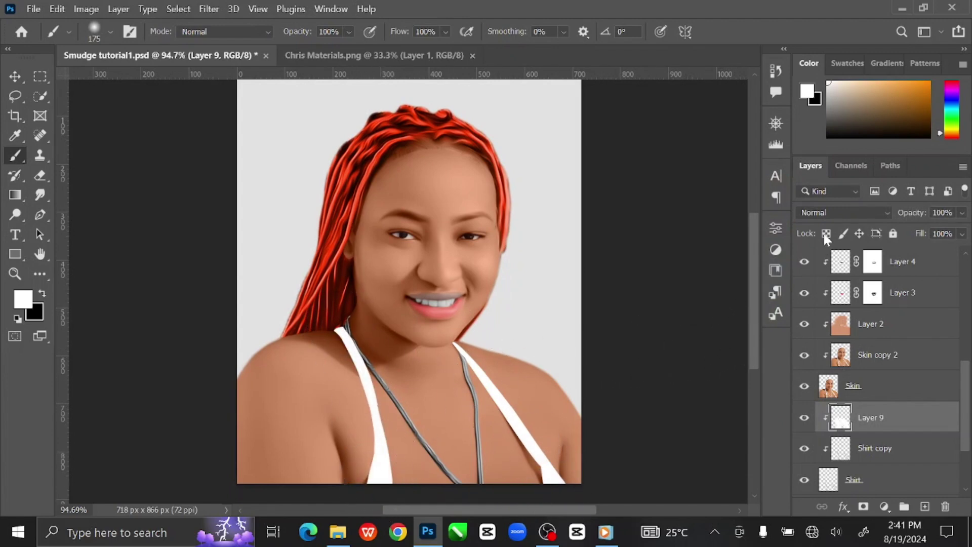
Set Layer 9's blend mode to Color and deselect all layers
{"action": "left_click", "coordinate": [835, 217]}
{"action": "left_click", "coordinate": [857, 490]}
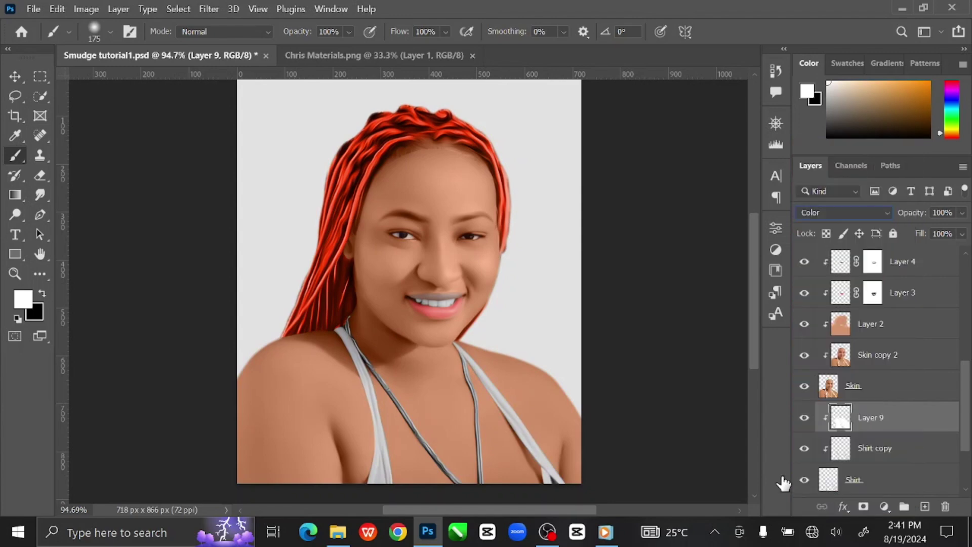
{"action": "key", "text": "alt+bracketleft"}
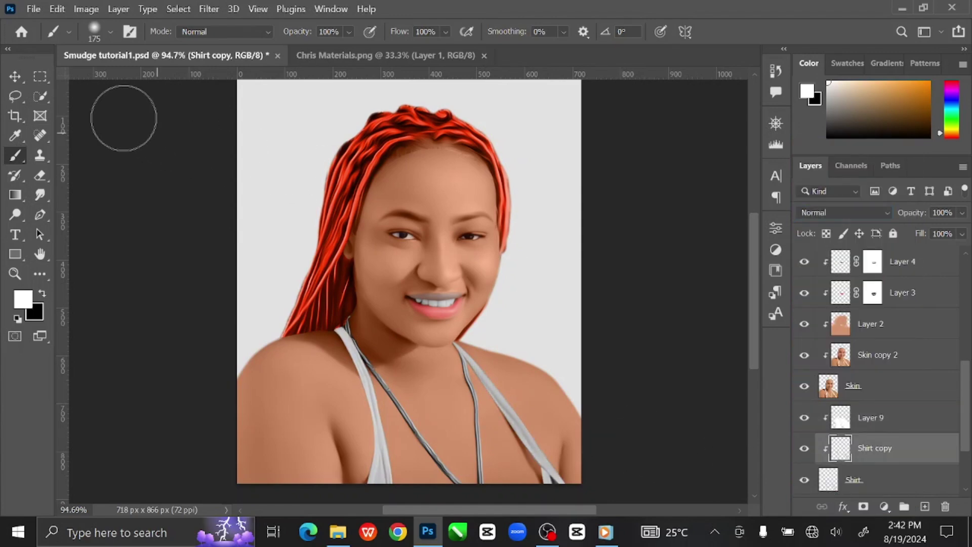
{"action": "left_click", "coordinate": [15, 76]}
{"action": "left_click", "coordinate": [133, 215]}
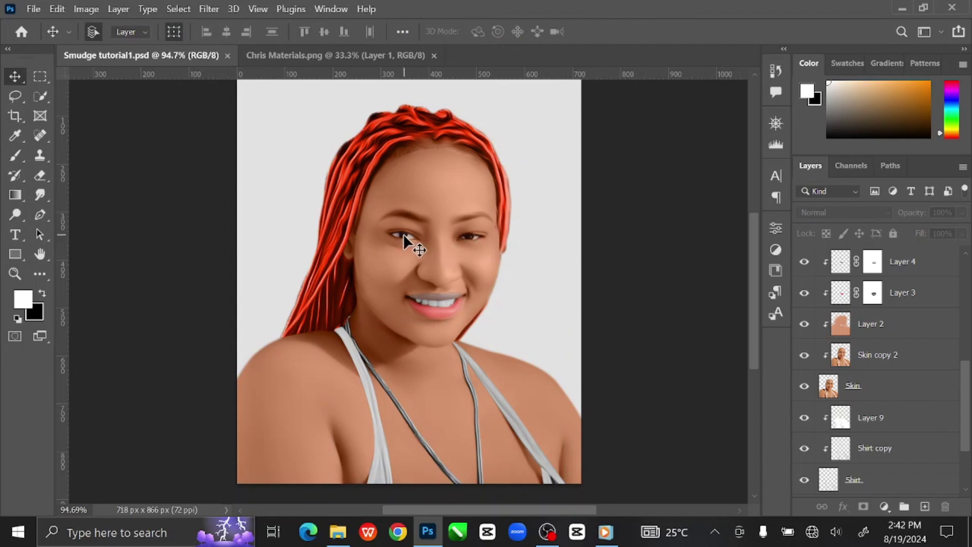
Duplicate the Eye layer and clip the duplicate to the Eye layer
{"action": "scroll", "coordinate": [885, 341], "scroll_direction": "up", "scroll_amount": 5}
{"action": "left_click", "coordinate": [879, 359]}
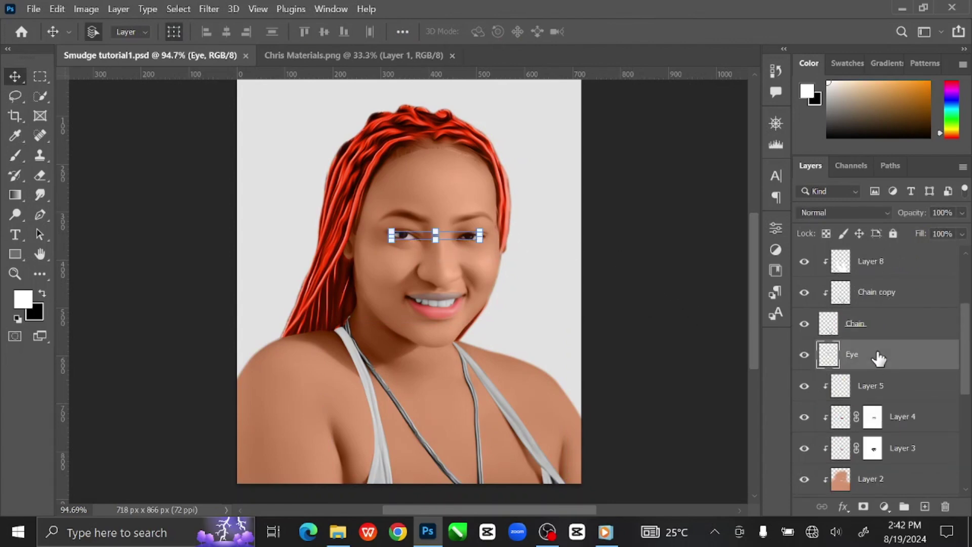
{"action": "key", "text": "ctrl+j"}
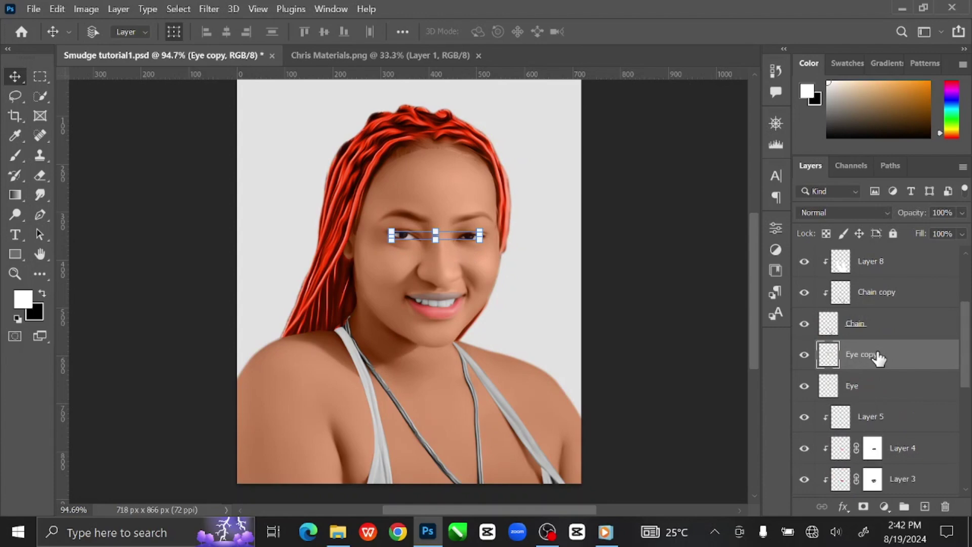
{"action": "right_click", "coordinate": [878, 358]}
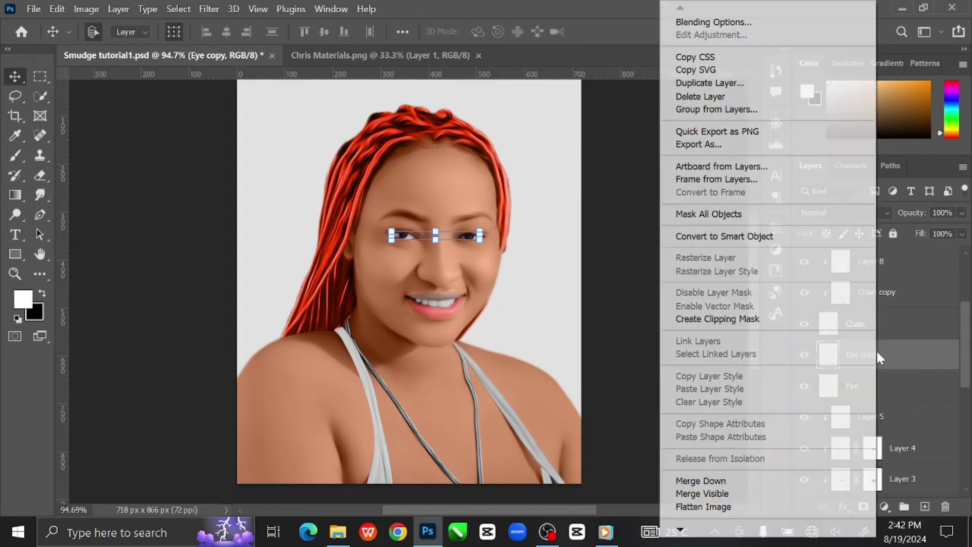
{"action": "left_click", "coordinate": [810, 319]}
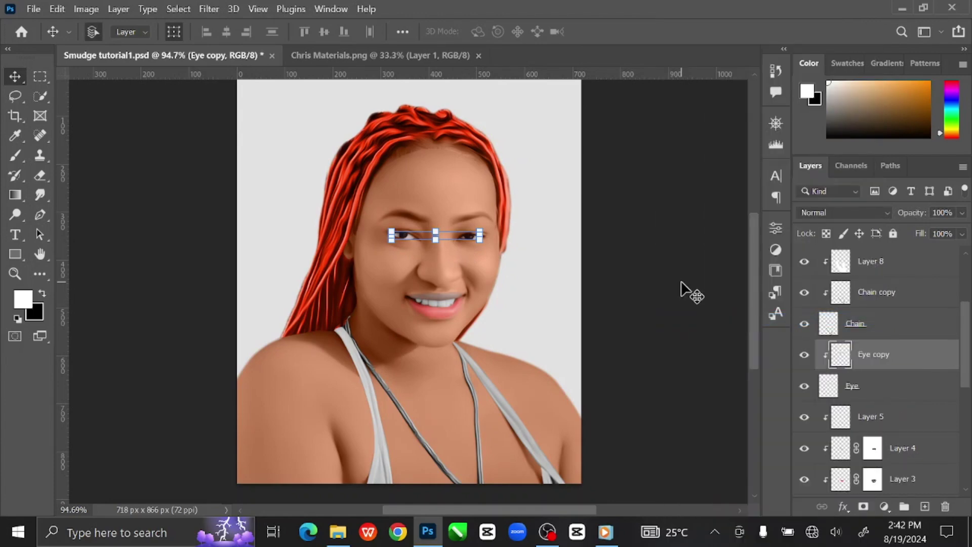
In Chris Materials.png, select the blue iris with the Lasso tool and copy it to a new layer
{"action": "key", "text": "ctrl+plus"}
{"action": "key", "text": "ctrl+plus"}
{"action": "key", "text": "ctrl+plus"}
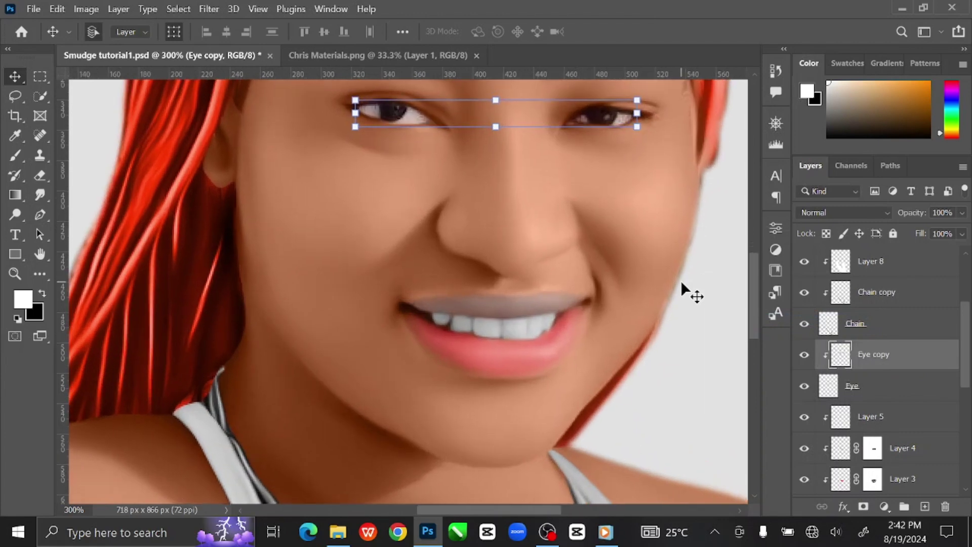
{"action": "left_click_drag", "start_coordinate": [682, 281], "coordinate": [582, 459]}
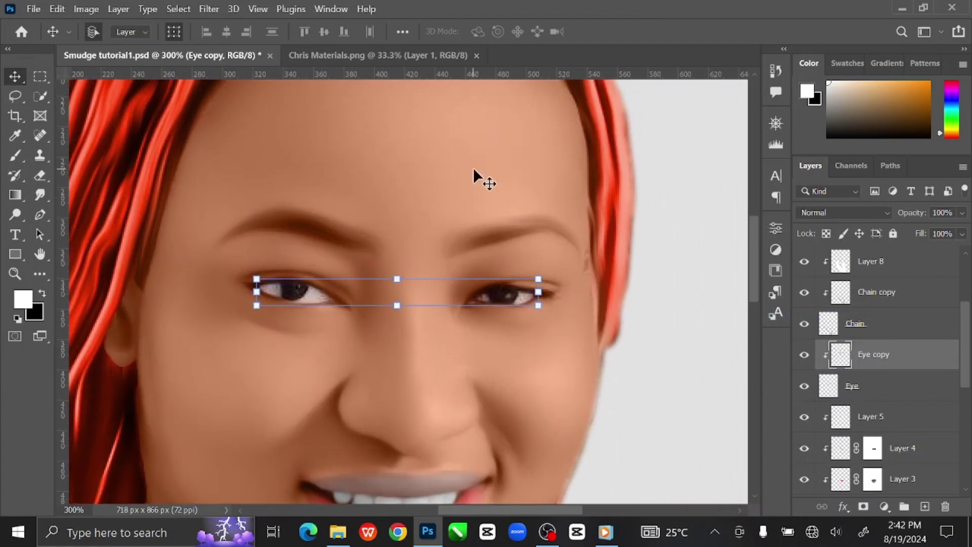
{"action": "left_click", "coordinate": [400, 57]}
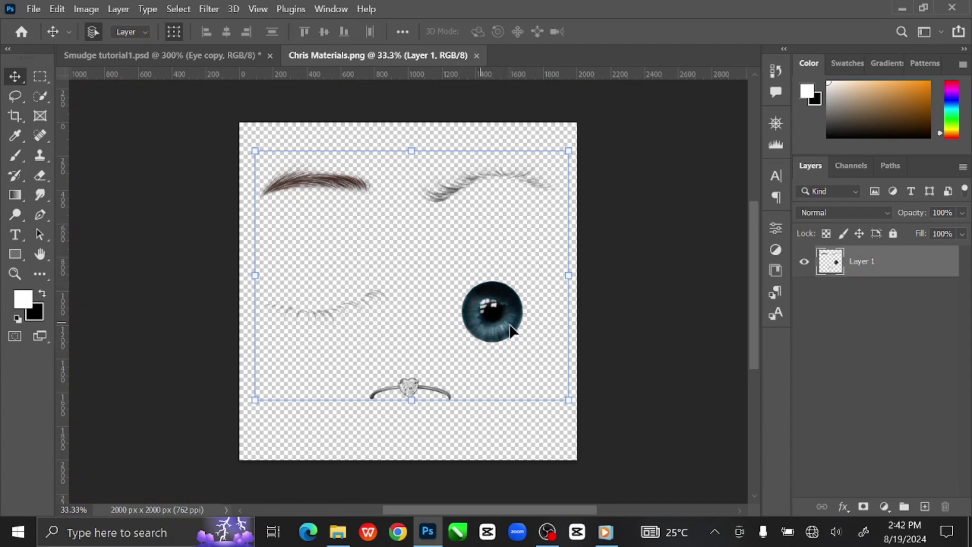
{"action": "left_click", "coordinate": [16, 96]}
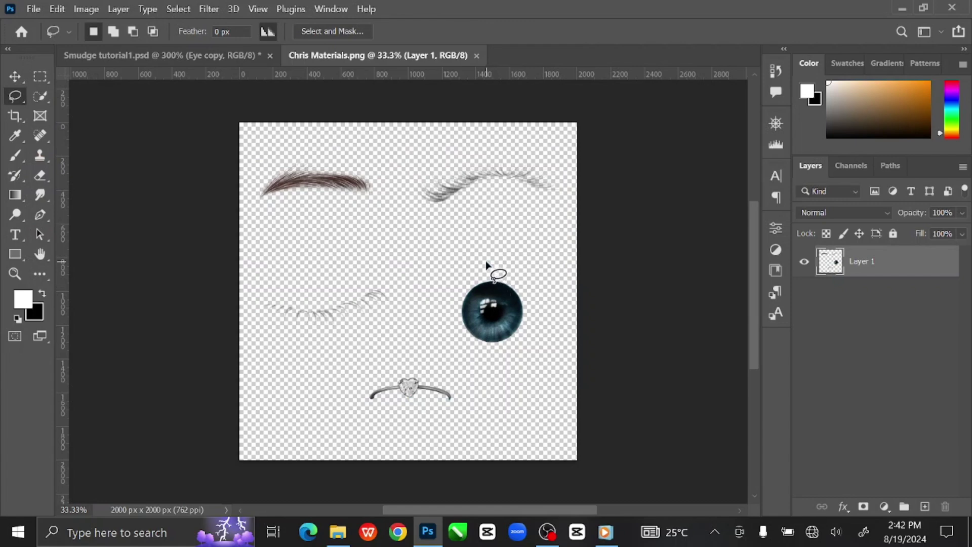
{"action": "mouse_move", "coordinate": [447, 317]}
{"action": "left_mouse_down"}
{"action": "mouse_move", "coordinate": [499, 357]}
{"action": "mouse_move", "coordinate": [555, 312]}
{"action": "left_mouse_up"}
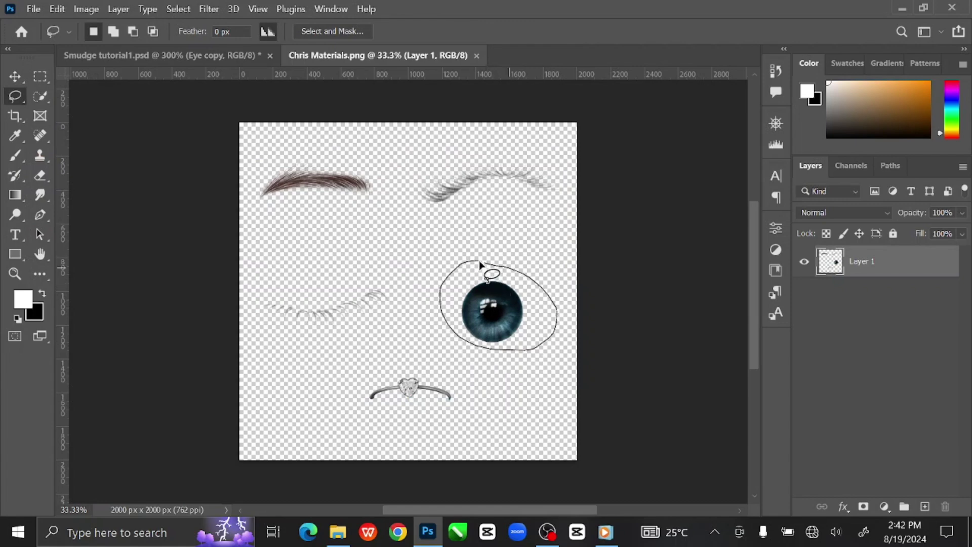
{"action": "left_click_drag", "start_coordinate": [480, 264], "coordinate": [482, 265]}
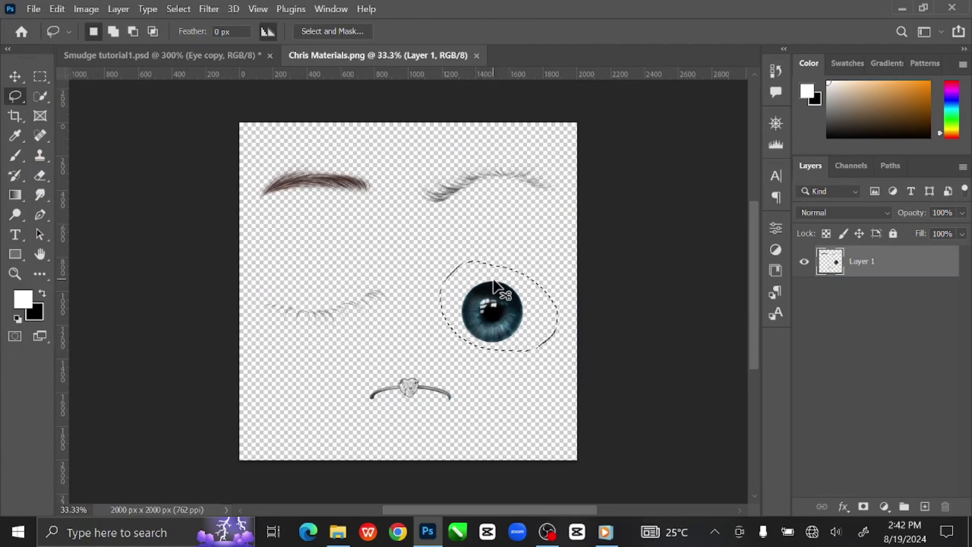
{"action": "key", "text": "ctrl+j"}
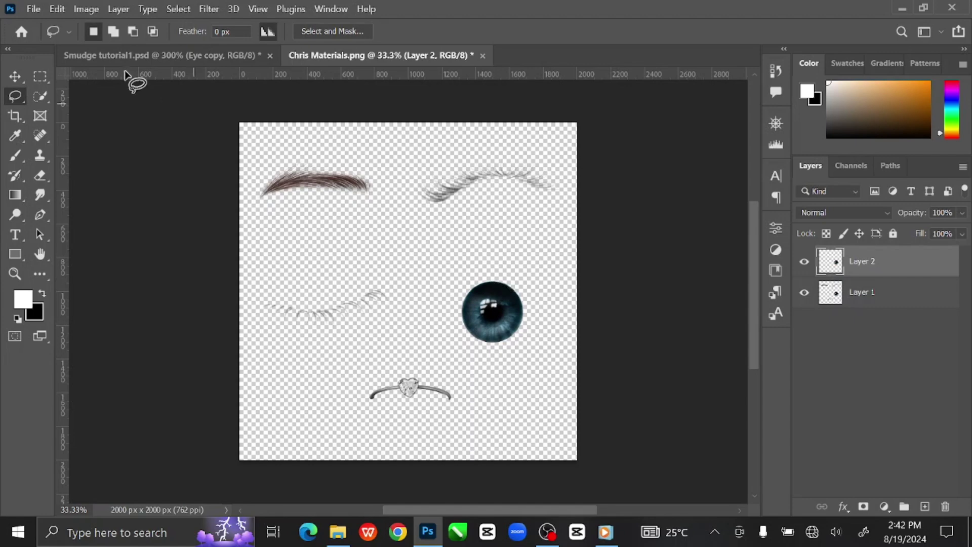
Bring the isolated blue iris into Smudge tutorial1.psd as a new layer above Eye copy
{"action": "left_click", "coordinate": [15, 77]}
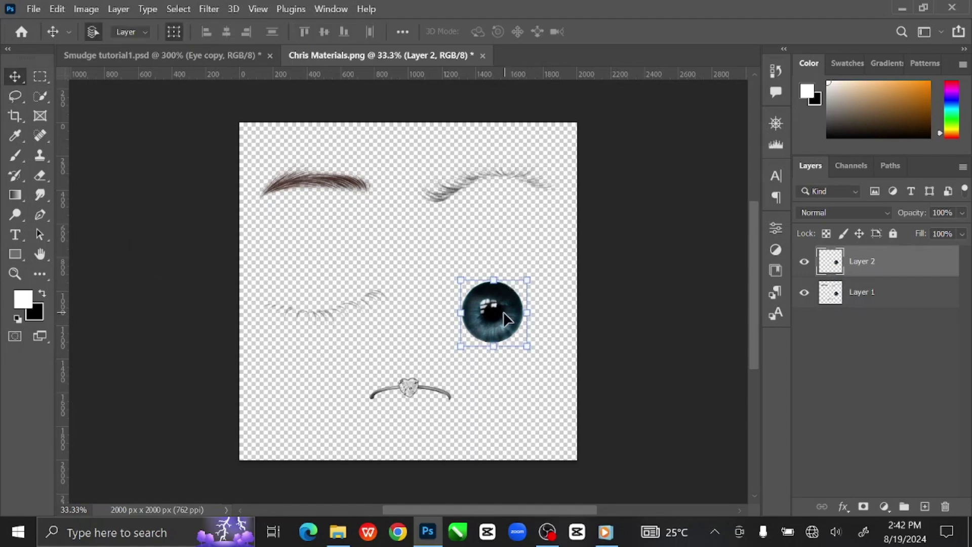
{"action": "mouse_move", "coordinate": [503, 312]}
{"action": "left_mouse_down"}
{"action": "mouse_move", "coordinate": [417, 261]}
{"action": "mouse_move", "coordinate": [224, 102]}
{"action": "mouse_move", "coordinate": [221, 60]}
{"action": "left_mouse_up"}
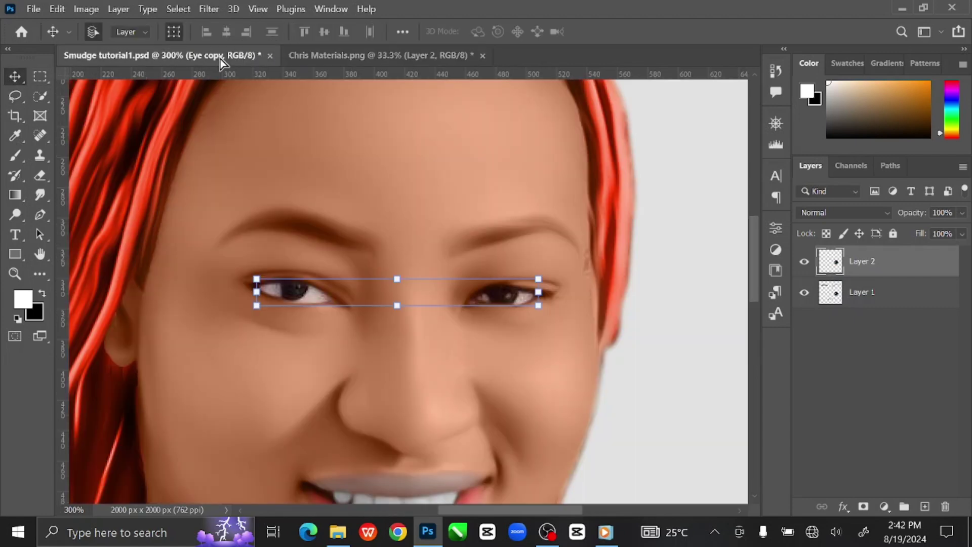
{"action": "left_click_drag", "start_coordinate": [302, 280], "coordinate": [300, 293]}
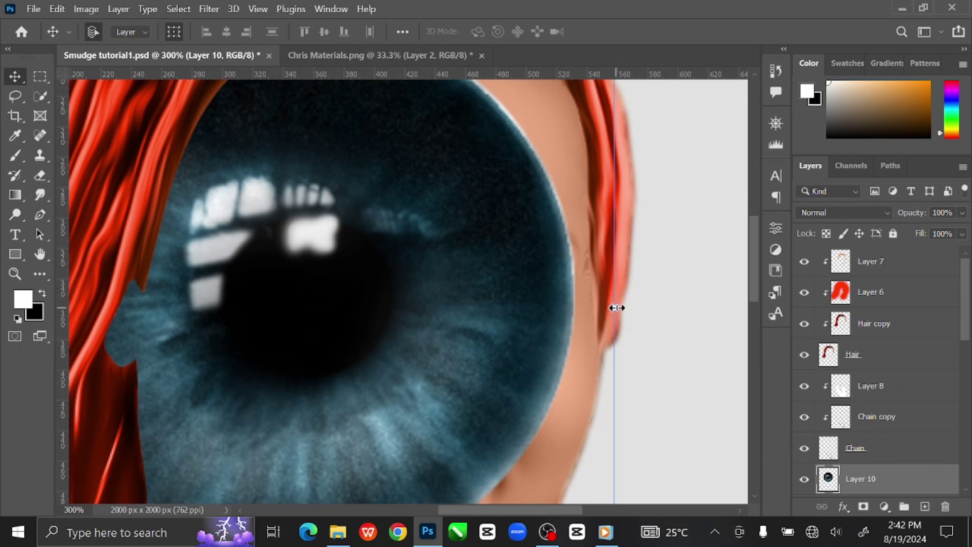
Scale the blue iris to 5.29%, about 21 px wide, and place it over the left eye's original iris
{"action": "left_click_drag", "start_coordinate": [616, 307], "coordinate": [330, 291]}
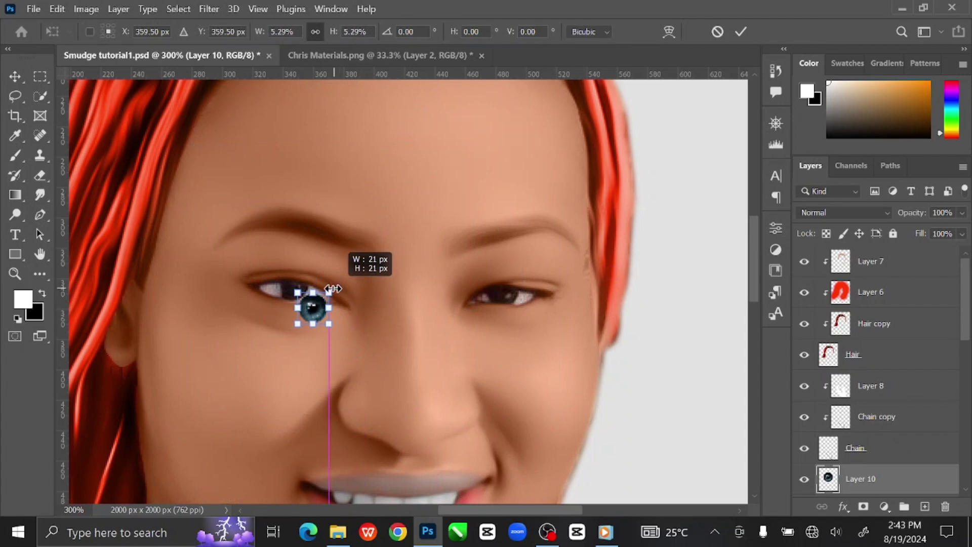
{"action": "key", "text": "ctrl+plus"}
{"action": "key", "text": "ctrl+plus"}
{"action": "key", "text": "ctrl+plus"}
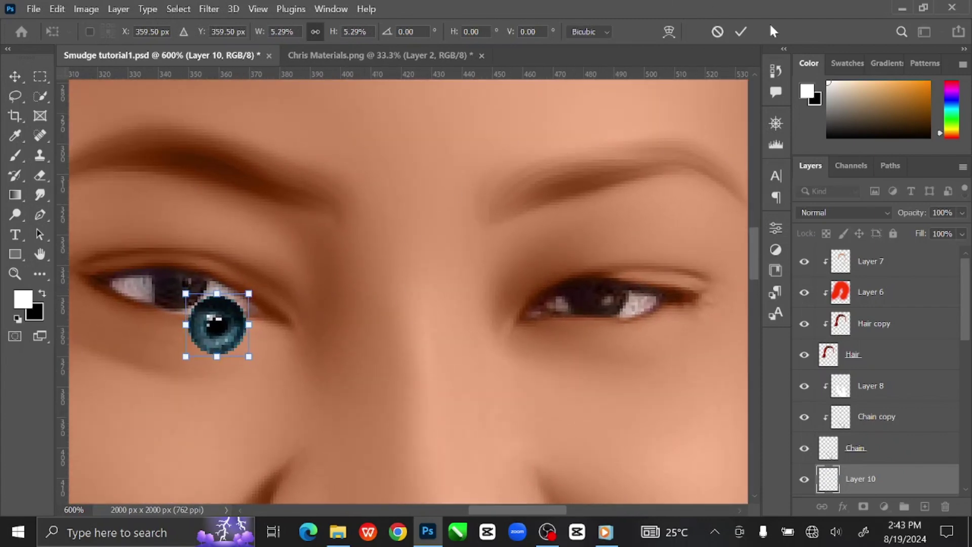
{"action": "left_click", "coordinate": [741, 32]}
{"action": "left_click_drag", "start_coordinate": [363, 330], "coordinate": [485, 340]}
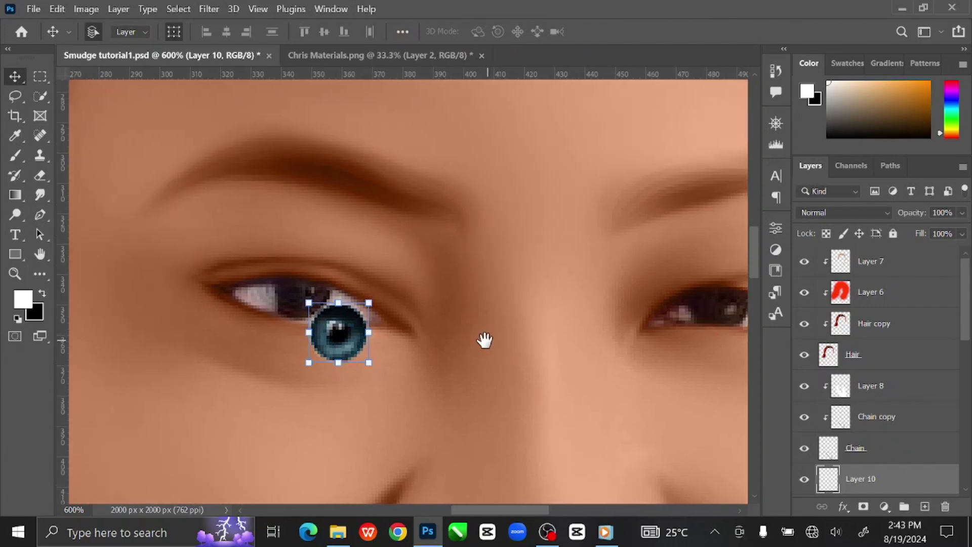
{"action": "left_click_drag", "start_coordinate": [357, 338], "coordinate": [318, 312]}
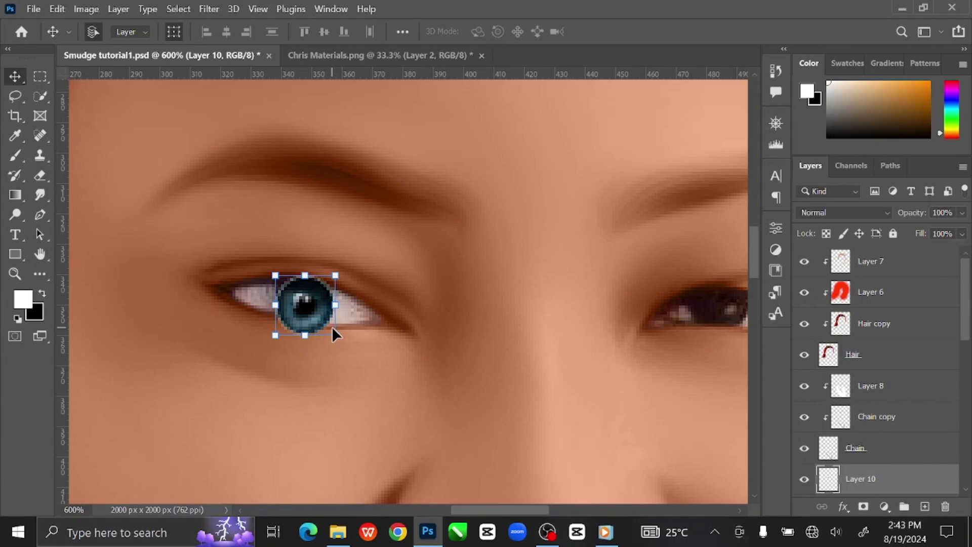
Soften the blue iris's edges on Layer 10 with the Smudge tool at 20% strength and a 10 px brush
{"action": "scroll", "coordinate": [839, 416], "scroll_direction": "down", "scroll_amount": 2}
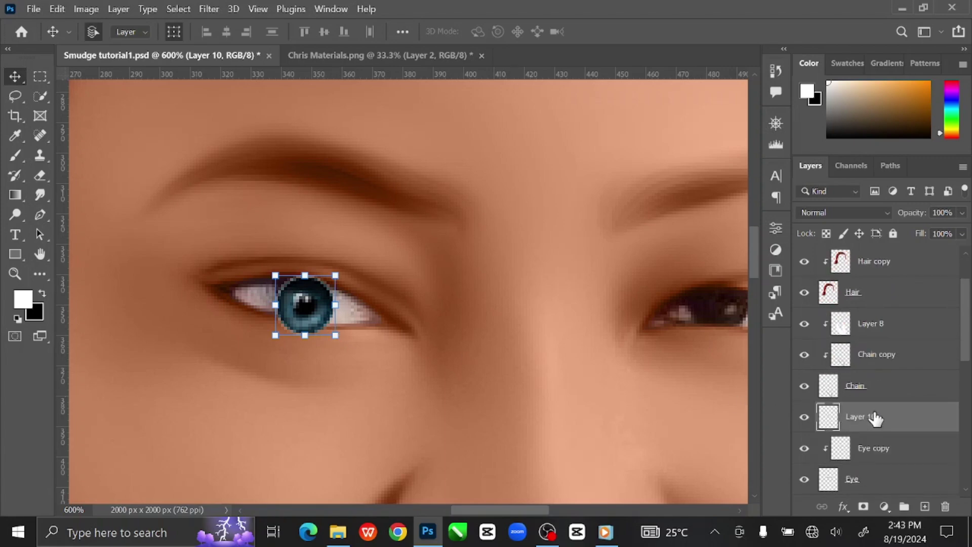
{"action": "left_click", "coordinate": [40, 197]}
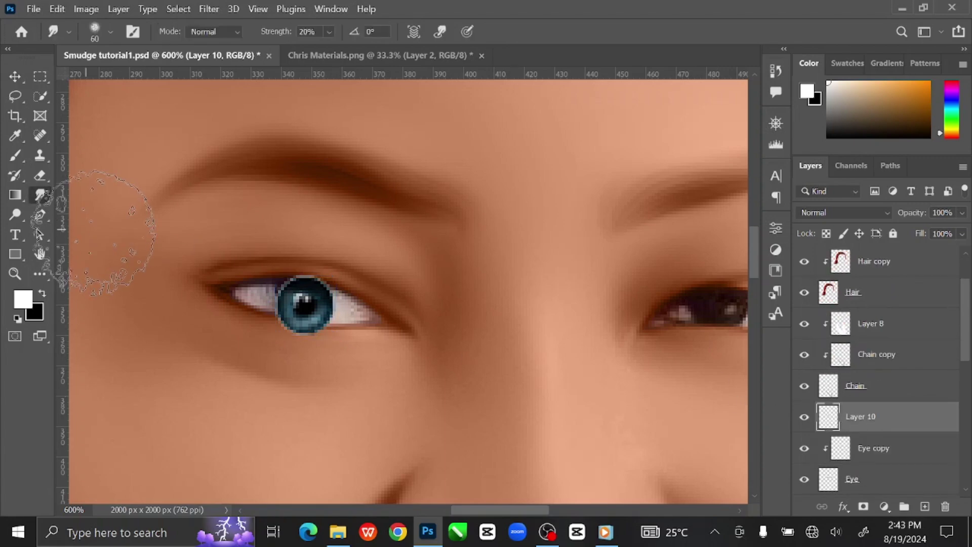
{"action": "key", "text": "bracketleft"}
{"action": "key", "text": "bracketleft"}
{"action": "key", "text": "bracketleft"}
{"action": "key", "text": "bracketleft"}
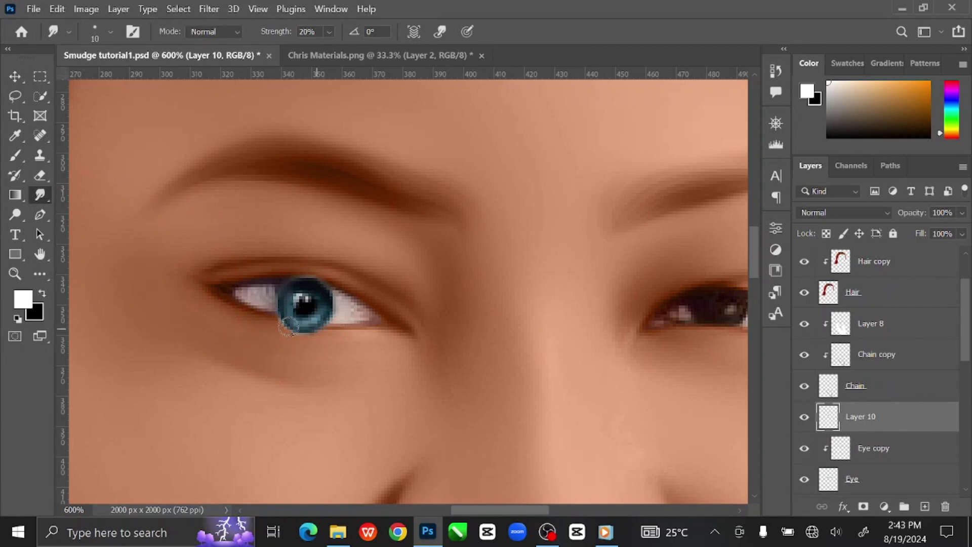
Clip Layer 10 with the blue iris to the Eye layer
{"action": "left_click", "coordinate": [16, 77]}
{"action": "right_click", "coordinate": [914, 421]}
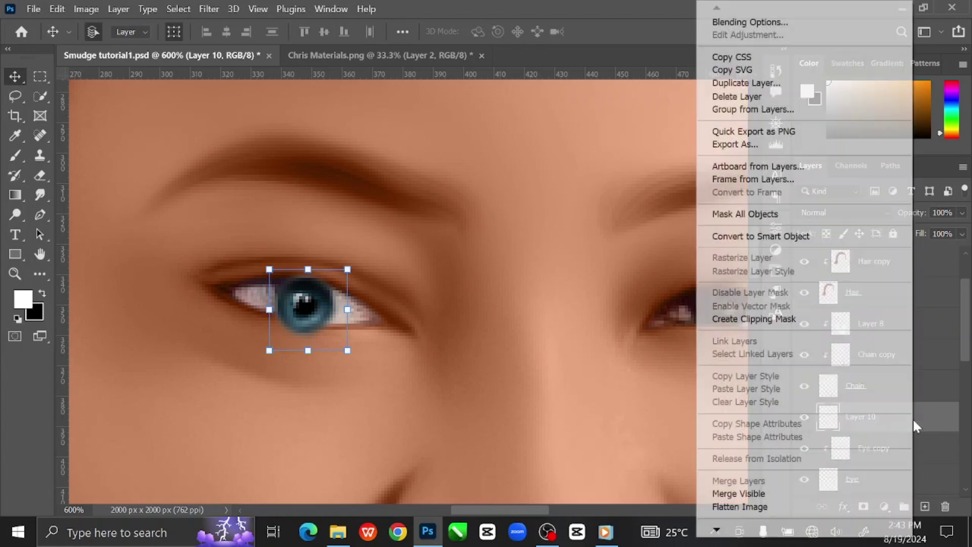
{"action": "left_click", "coordinate": [722, 319]}
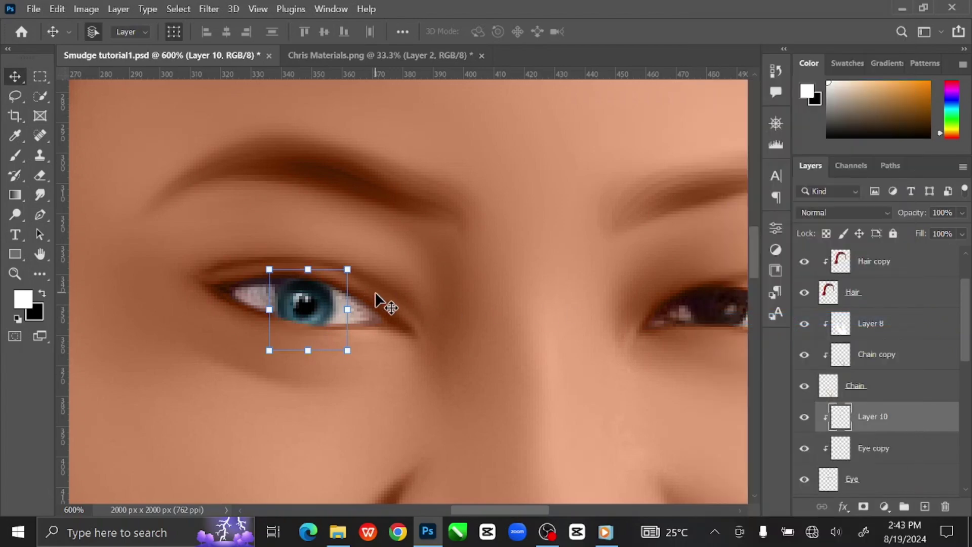
Shrink the blue iris on Layer 10 to 88.65% and nudge it into place within the left eye opening
{"action": "scroll", "coordinate": [375, 291], "scroll_direction": "up", "scroll_amount": 3}
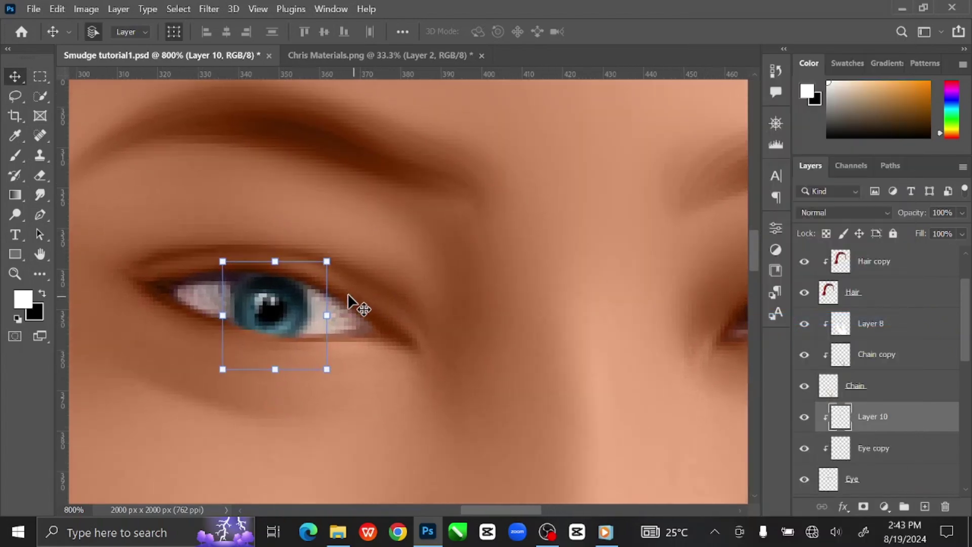
{"action": "mouse_move", "coordinate": [267, 316]}
{"action": "left_mouse_down"}
{"action": "mouse_move", "coordinate": [310, 329]}
{"action": "mouse_move", "coordinate": [254, 303]}
{"action": "mouse_move", "coordinate": [263, 302]}
{"action": "left_mouse_up"}
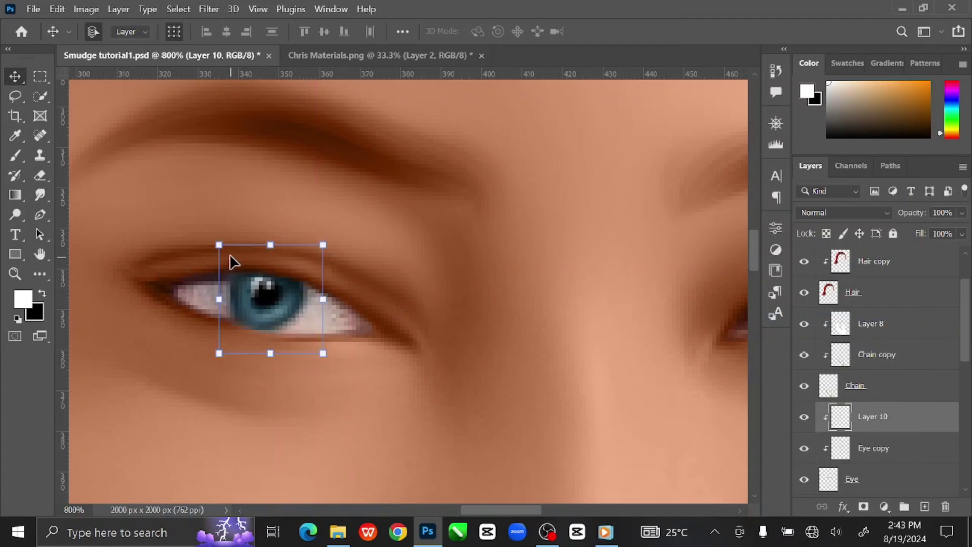
{"action": "left_click_drag", "start_coordinate": [218, 243], "coordinate": [220, 246]}
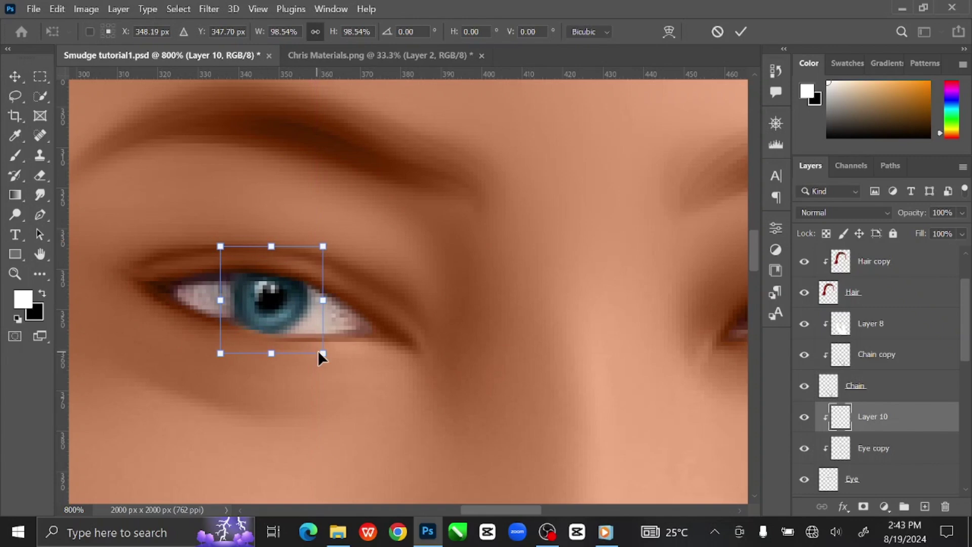
{"action": "left_click_drag", "start_coordinate": [321, 351], "coordinate": [317, 349]}
{"action": "mouse_move", "coordinate": [209, 240]}
{"action": "left_mouse_down"}
{"action": "mouse_move", "coordinate": [228, 253]}
{"action": "mouse_move", "coordinate": [219, 244]}
{"action": "left_mouse_up"}
{"action": "left_click", "coordinate": [741, 32]}
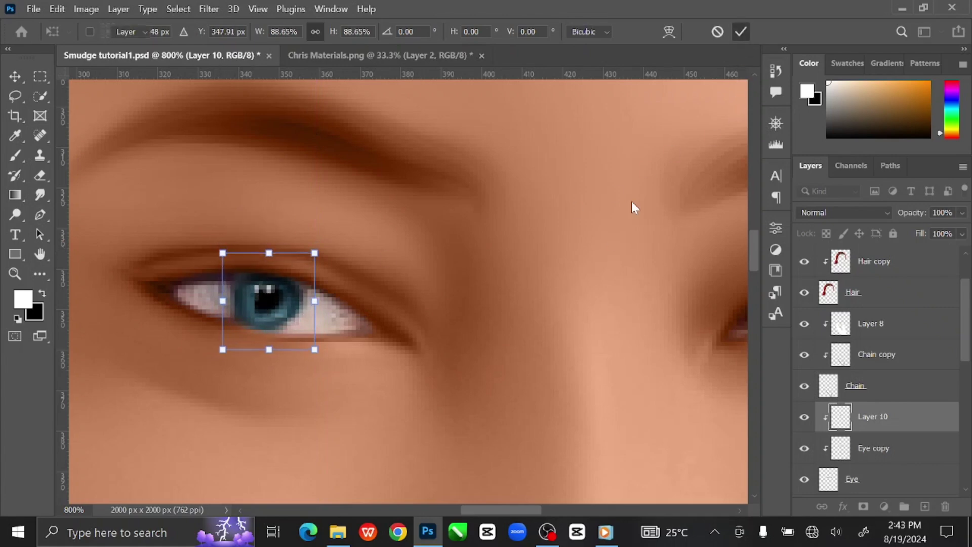
{"action": "key", "text": "Right"}
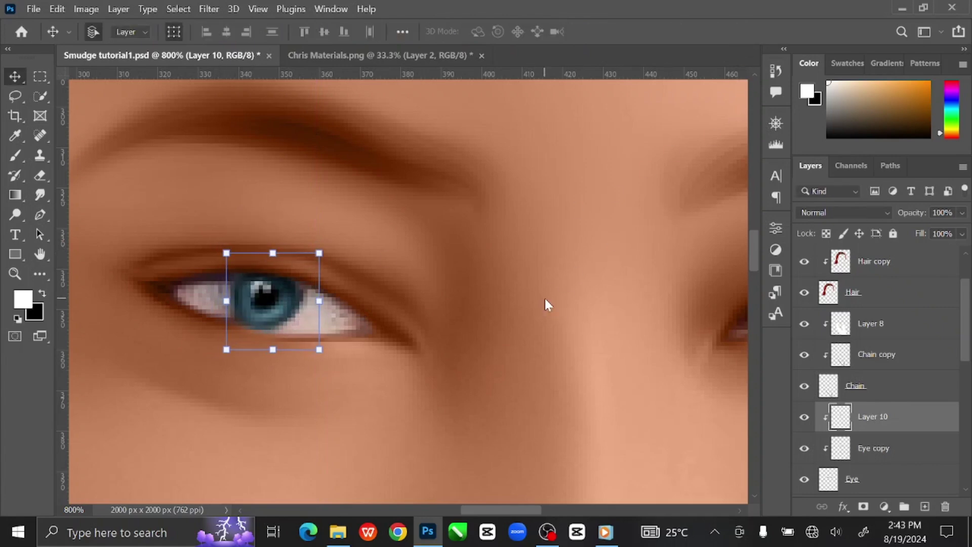
Nudge the blue iris on Layer 10 slightly left and set the layer's opacity to 50%
{"action": "key", "text": "Left"}
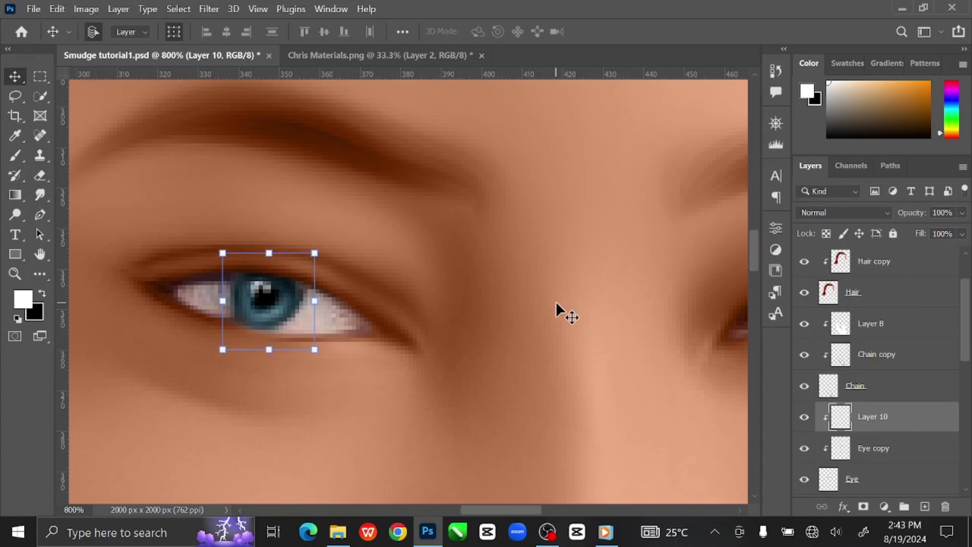
{"action": "left_click", "coordinate": [946, 213]}
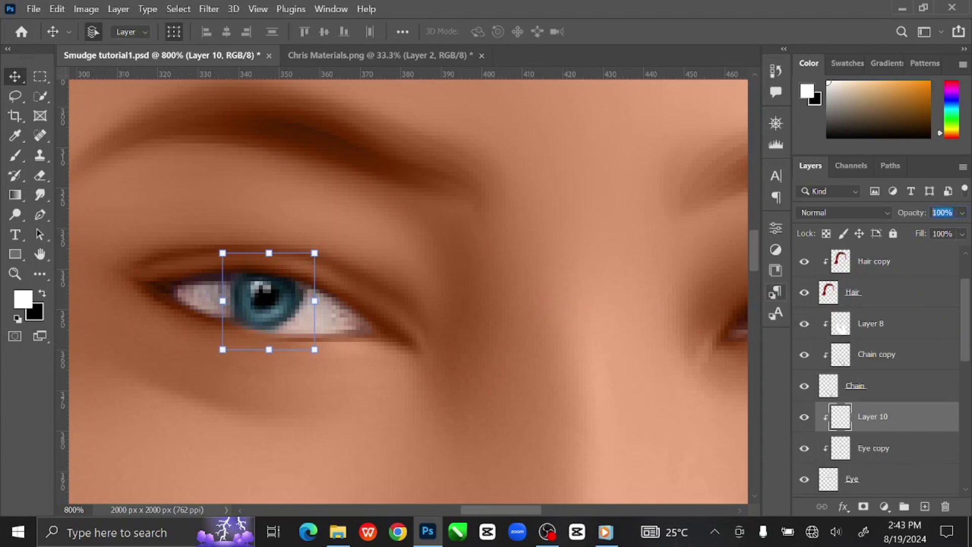
{"action": "type", "text": "50"}
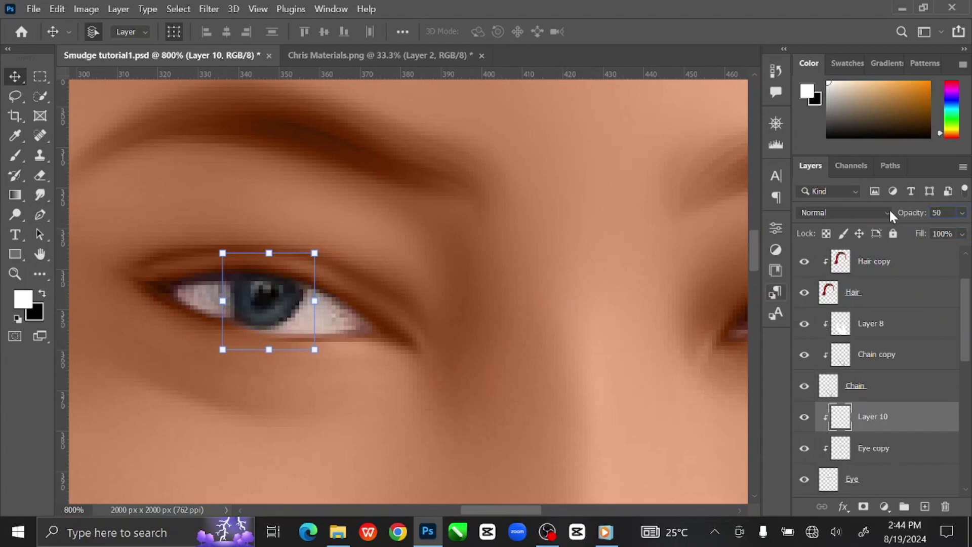
{"action": "key", "text": "Return"}
Duplicate Layer 10, move the copied iris over the right eye and scale it to 119.60%
{"action": "key", "text": "ctrl+j"}
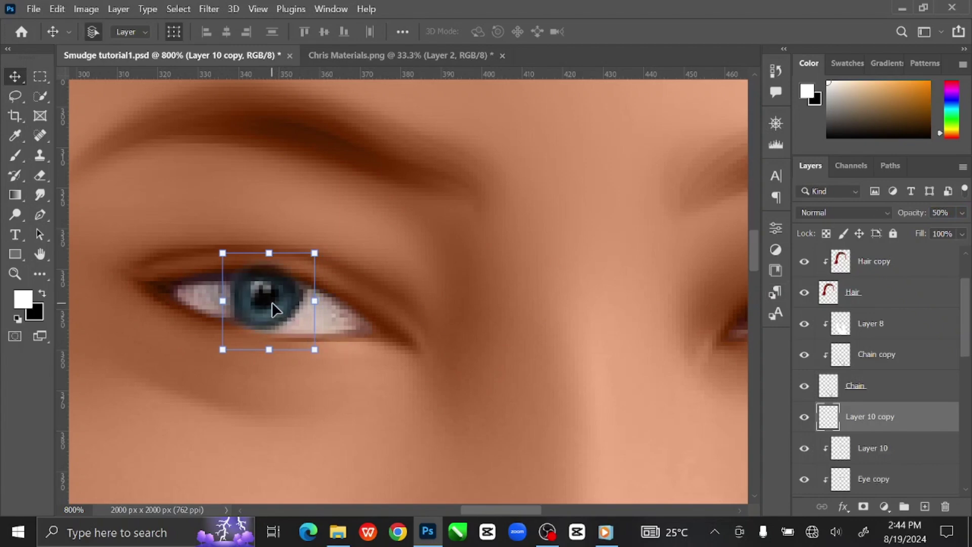
{"action": "left_click_drag", "start_coordinate": [447, 327], "coordinate": [355, 332]}
{"action": "left_click_drag", "start_coordinate": [171, 302], "coordinate": [540, 327]}
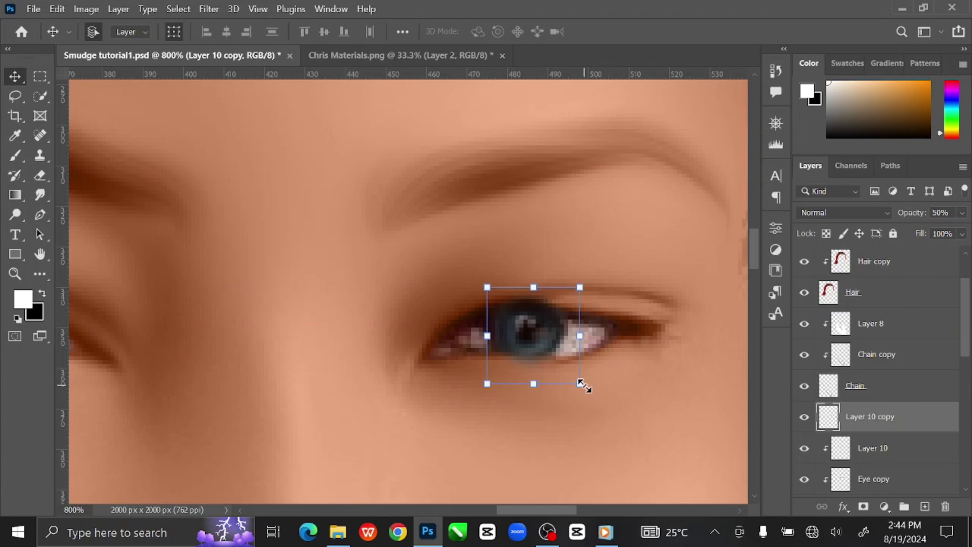
{"action": "left_click_drag", "start_coordinate": [581, 384], "coordinate": [583, 388]}
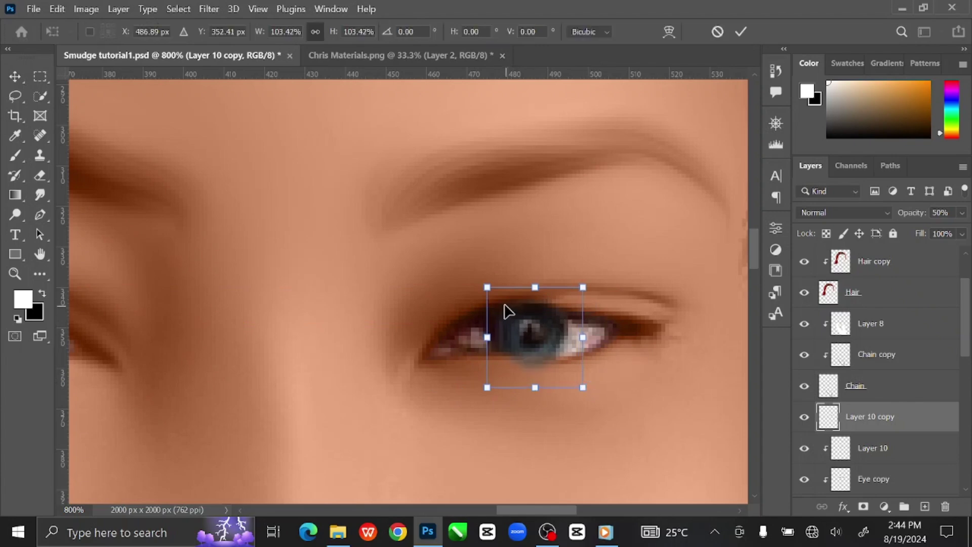
{"action": "left_click_drag", "start_coordinate": [487, 287], "coordinate": [471, 272]}
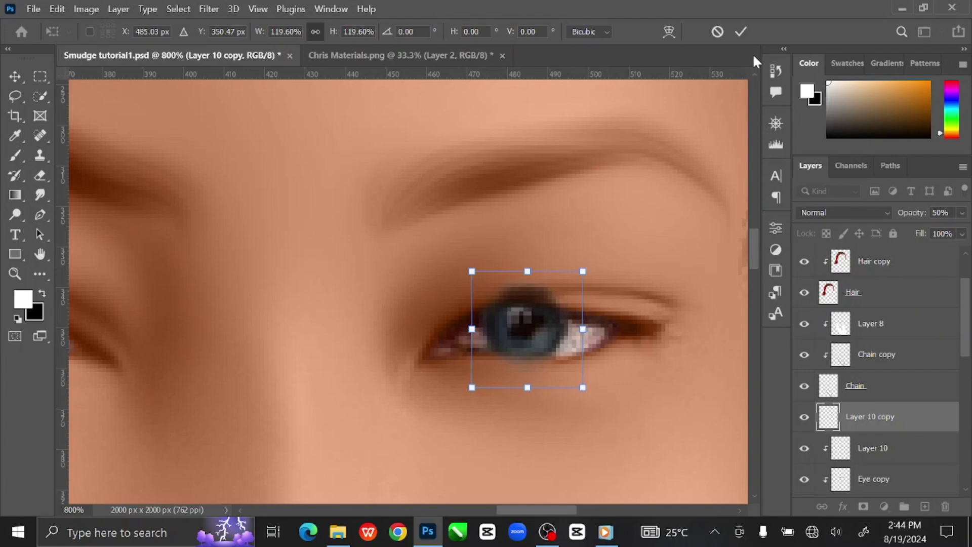
{"action": "left_click", "coordinate": [742, 32]}
Clip Layer 10 copy to the Eye layer and nudge its iris slightly right within the right eye opening
{"action": "right_click", "coordinate": [897, 422]}
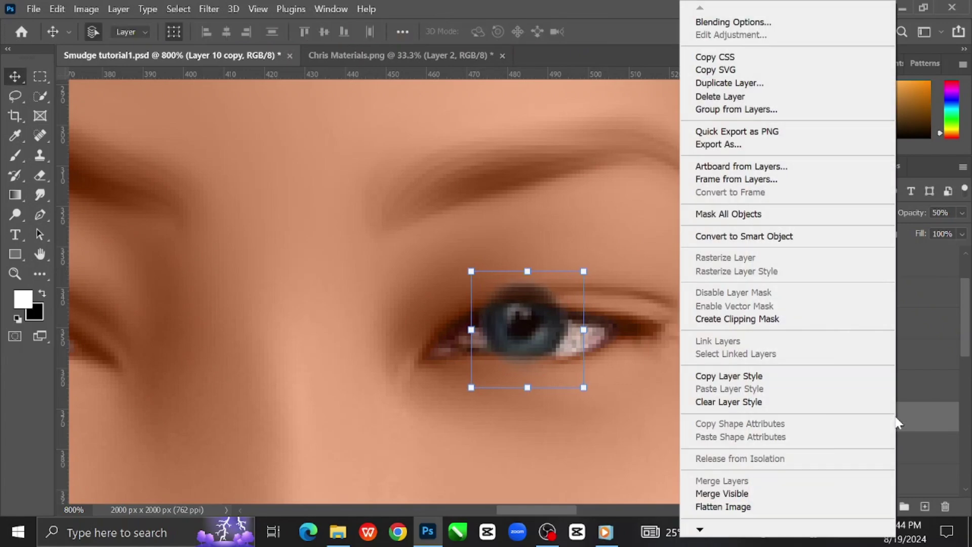
{"action": "left_click", "coordinate": [791, 319]}
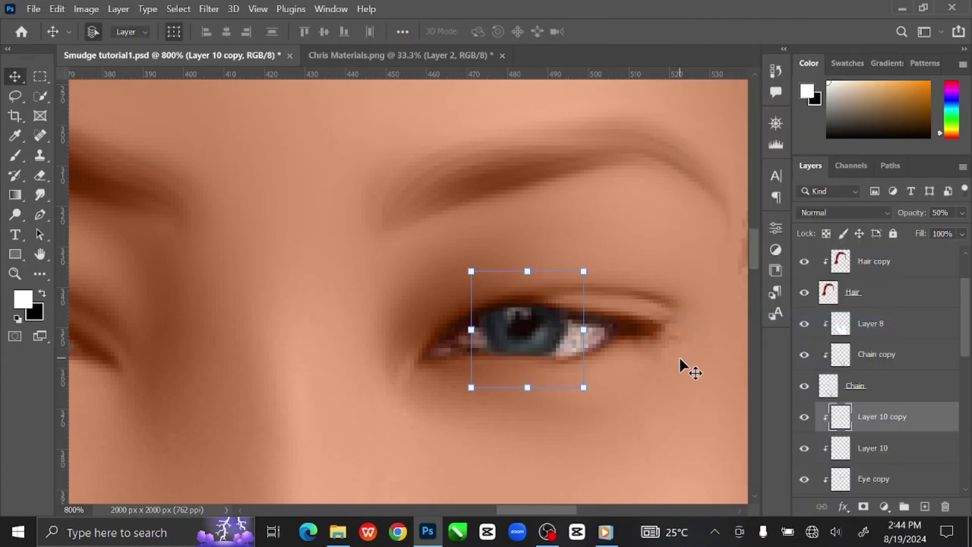
{"action": "key", "text": "Right"}
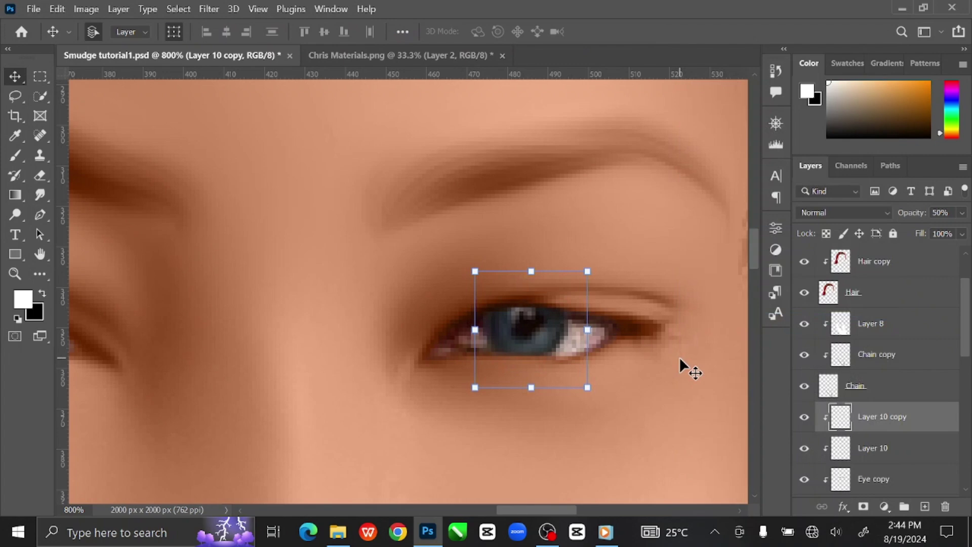
{"action": "key", "text": "ctrl+minus"}
{"action": "key", "text": "ctrl+minus"}
{"action": "key", "text": "ctrl+minus"}
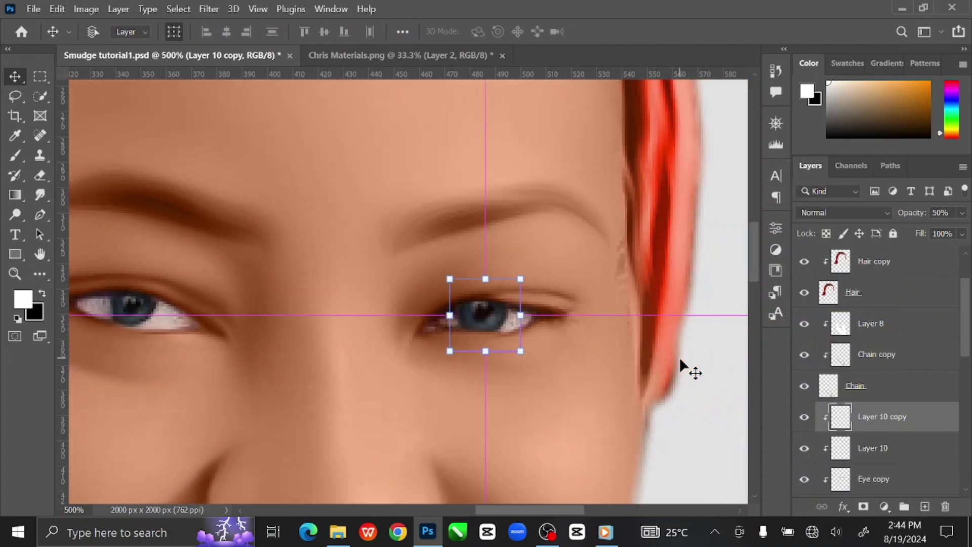
{"action": "key", "text": "ctrl+minus"}
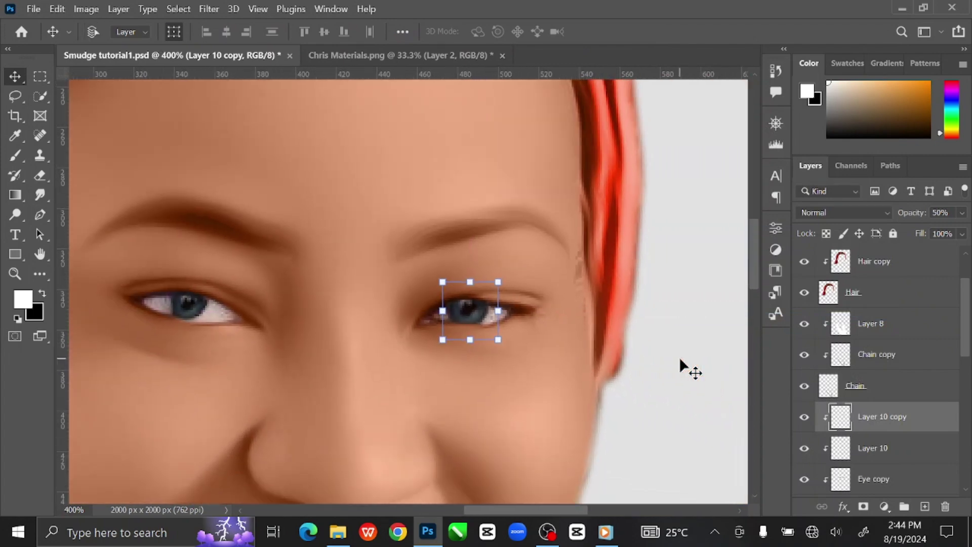
Add a new layer above Layer 10 copy and clip it to the Eye layer
{"action": "left_click", "coordinate": [925, 506]}
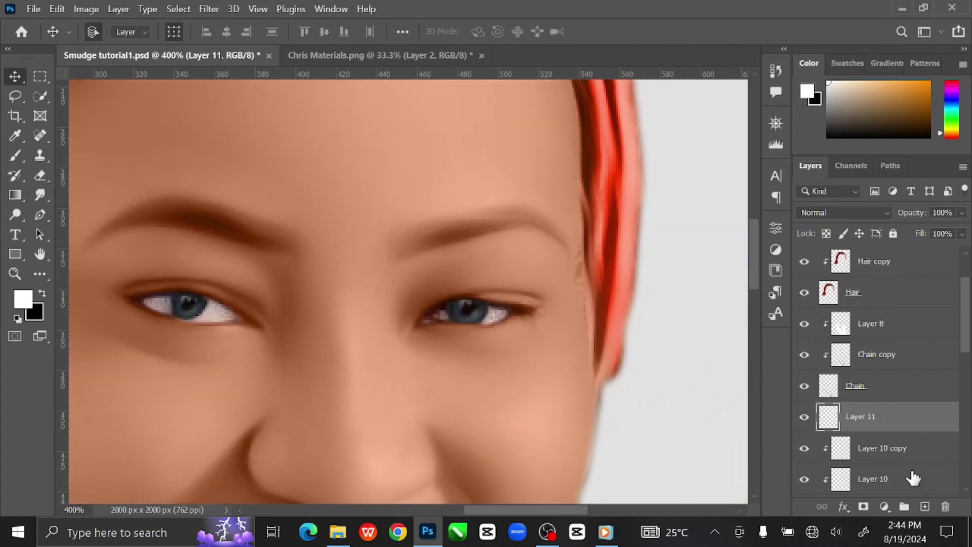
{"action": "right_click", "coordinate": [895, 422]}
{"action": "left_click", "coordinate": [790, 320]}
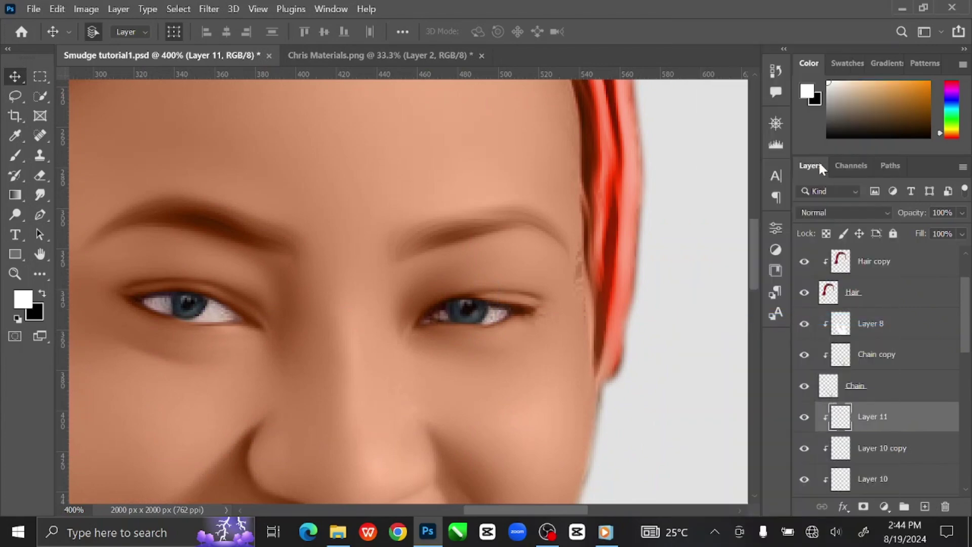
Set the foreground colour to dark brown 1f0c00, starting from the eyebrow colour, and Layer 11's blend mode to Color
{"action": "left_click", "coordinate": [809, 91]}
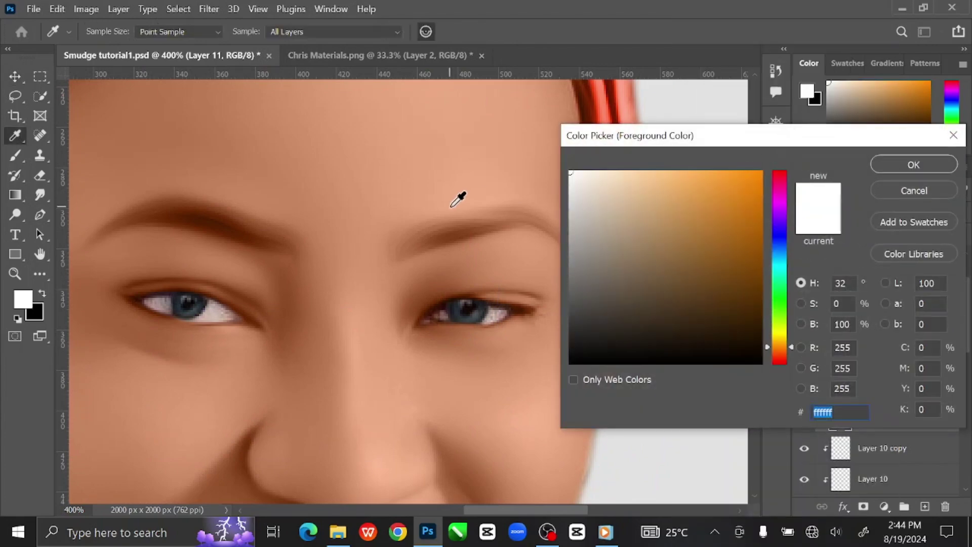
{"action": "left_click", "coordinate": [217, 219]}
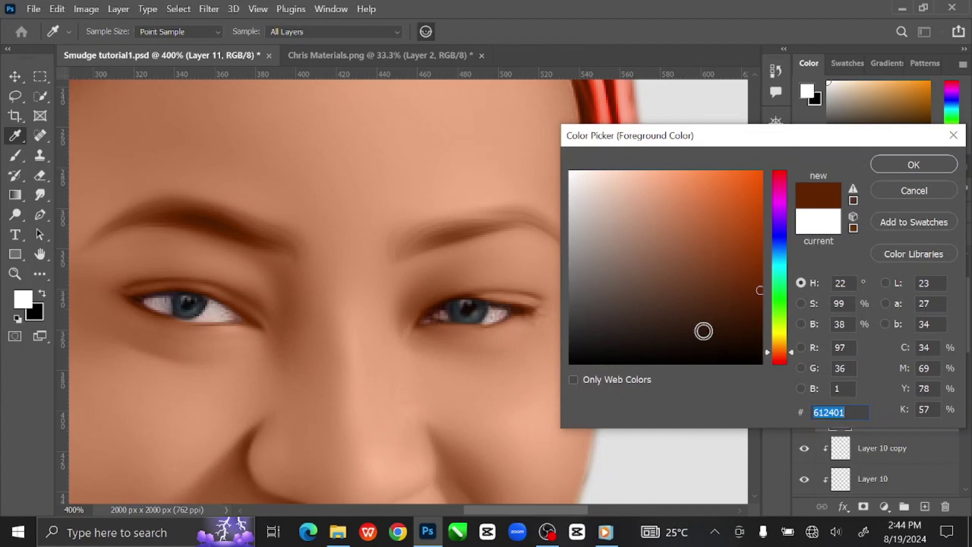
{"action": "left_click_drag", "start_coordinate": [762, 328], "coordinate": [761, 340]}
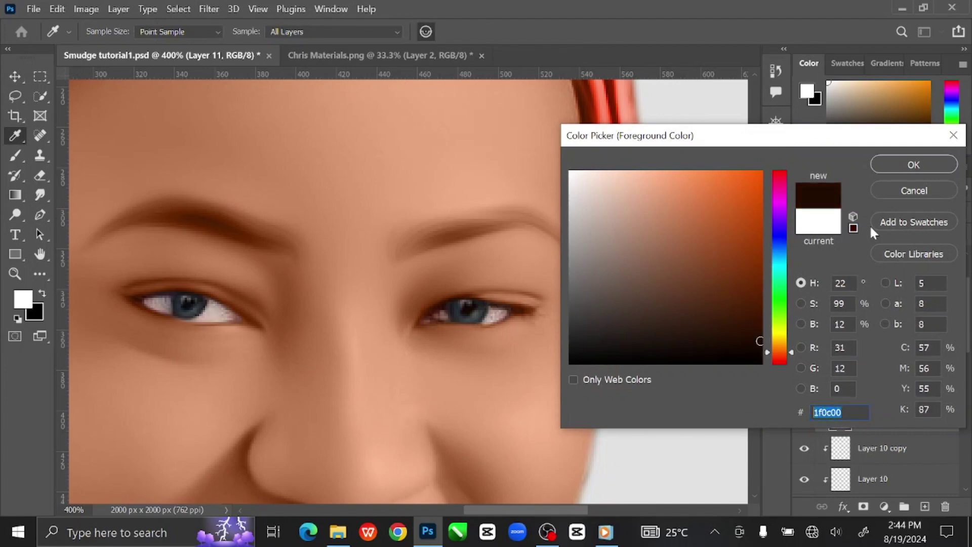
{"action": "left_click", "coordinate": [898, 165]}
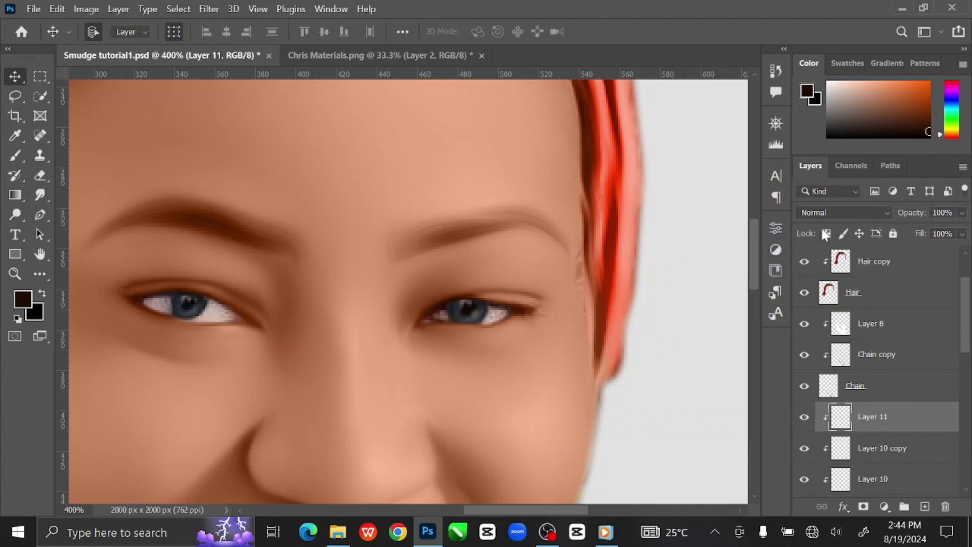
{"action": "left_click", "coordinate": [835, 214]}
{"action": "left_click", "coordinate": [811, 489]}
Paint dark brown over both irises on Layer 11 with the Brush tool at about 9 px
{"action": "left_click", "coordinate": [16, 153]}
{"action": "left_click_drag", "start_coordinate": [306, 254], "coordinate": [393, 241]}
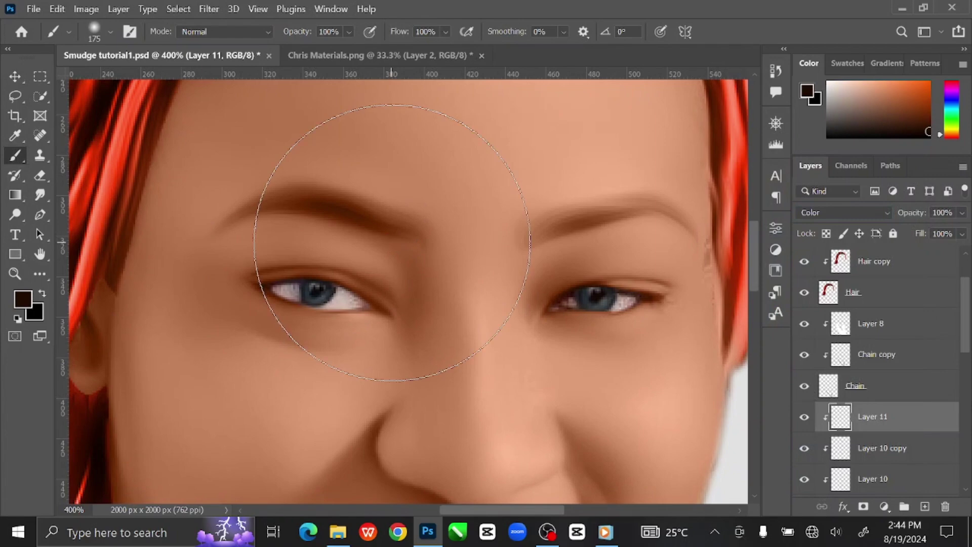
{"action": "scroll", "coordinate": [395, 251], "scroll_direction": "up", "scroll_amount": 1}
{"action": "scroll", "coordinate": [393, 250], "scroll_direction": "up", "scroll_amount": 1}
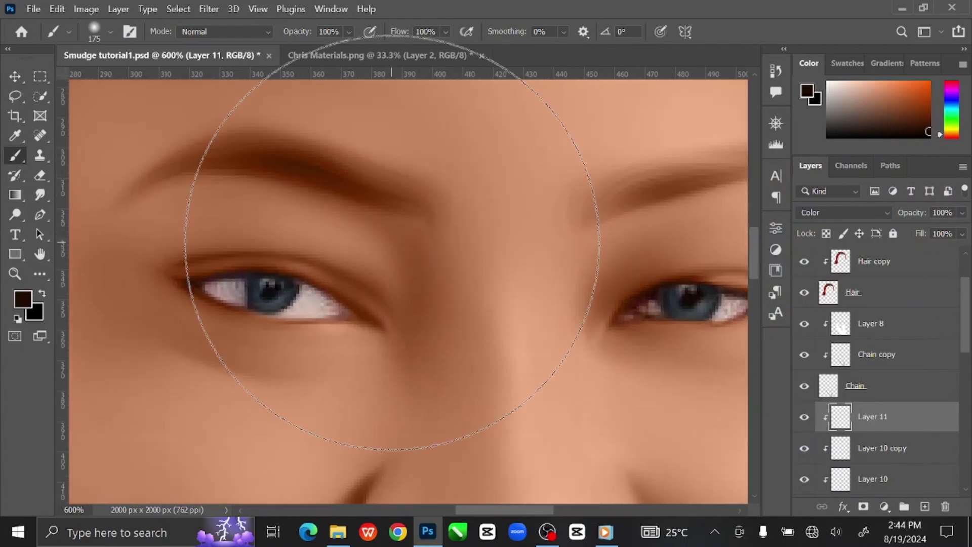
{"action": "key", "text": "bracketleft"}
{"action": "key", "text": "bracketleft"}
{"action": "key", "text": "bracketleft"}
{"action": "key", "text": "bracketleft"}
{"action": "key", "text": "bracketleft"}
{"action": "key", "text": "bracketleft"}
{"action": "key", "text": "bracketleft"}
{"action": "key", "text": "bracketleft"}
{"action": "key", "text": "bracketleft"}
{"action": "key", "text": "bracketleft"}
{"action": "key", "text": "bracketleft"}
{"action": "key", "text": "bracketleft"}
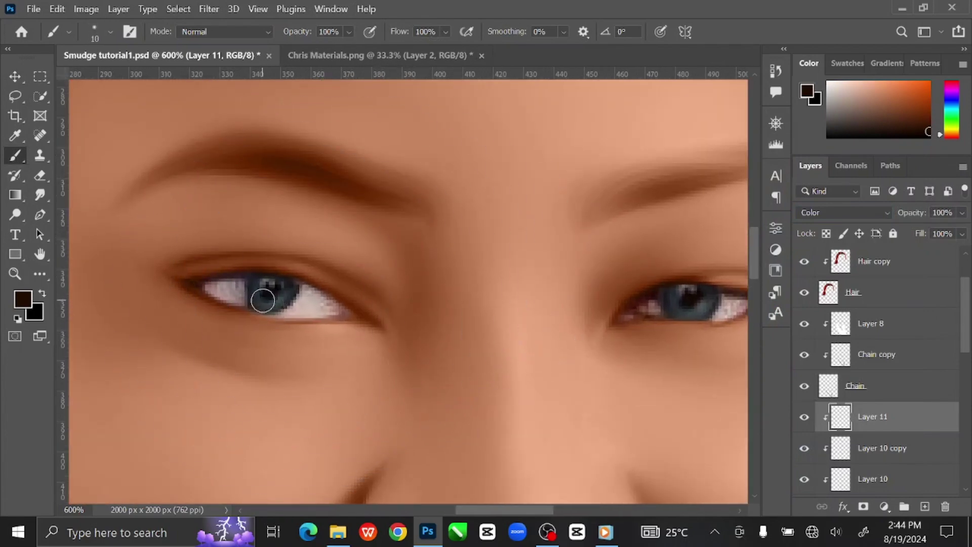
{"action": "key", "text": "bracketleft"}
{"action": "mouse_move", "coordinate": [260, 301]}
{"action": "left_mouse_down"}
{"action": "mouse_move", "coordinate": [256, 277]}
{"action": "mouse_move", "coordinate": [260, 296]}
{"action": "mouse_move", "coordinate": [277, 297]}
{"action": "mouse_move", "coordinate": [271, 305]}
{"action": "mouse_move", "coordinate": [294, 287]}
{"action": "mouse_move", "coordinate": [262, 289]}
{"action": "mouse_move", "coordinate": [271, 299]}
{"action": "mouse_move", "coordinate": [290, 286]}
{"action": "mouse_move", "coordinate": [268, 302]}
{"action": "left_mouse_up"}
{"action": "key", "text": "bracketleft"}
{"action": "key", "text": "bracketleft"}
{"action": "key", "text": "ctrl+minus"}
{"action": "key", "text": "ctrl+minus"}
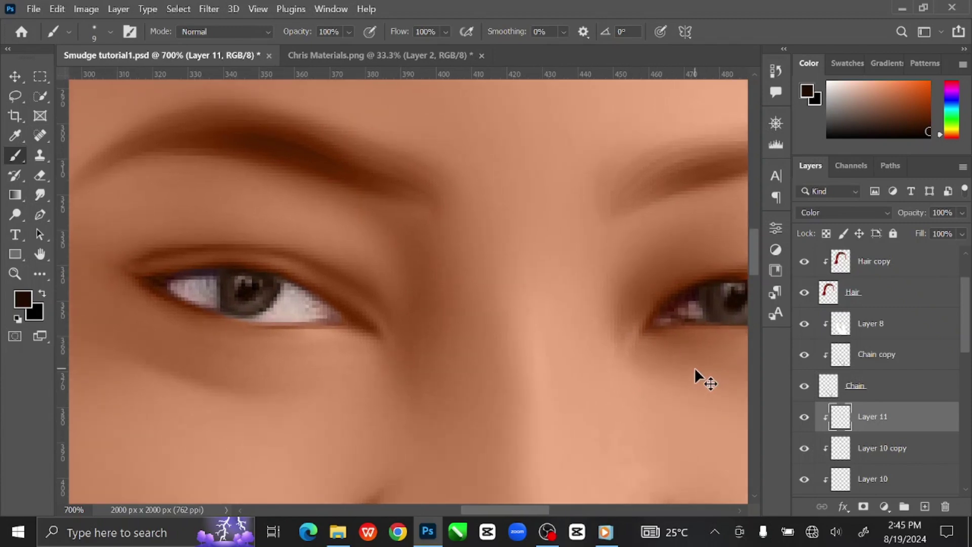
{"action": "key", "text": "ctrl+minus"}
{"action": "key", "text": "ctrl+minus"}
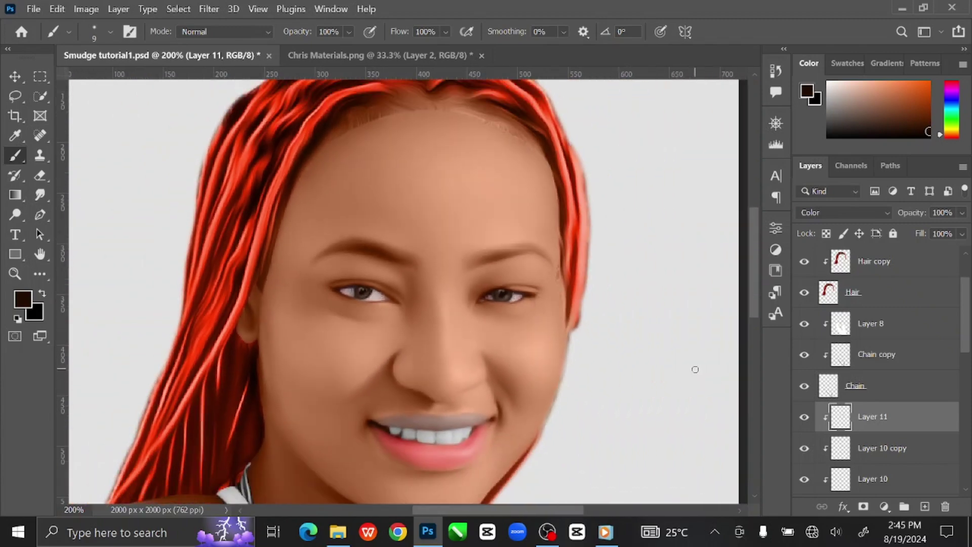
Smooth the white of the left eye on the Eye copy layer with the Smudge tool at 20% strength and a 15 to 20 px brush
{"action": "scroll", "coordinate": [925, 436], "scroll_direction": "down", "scroll_amount": 3}
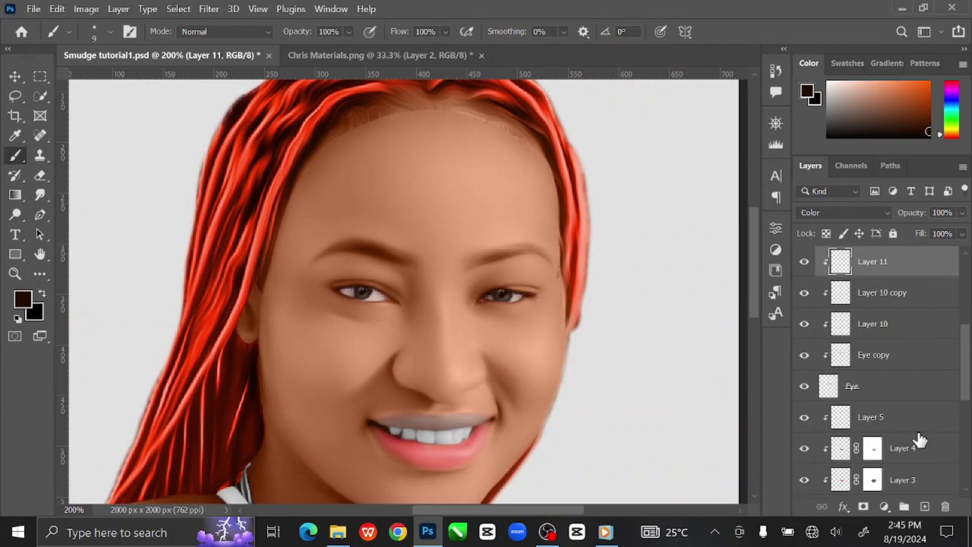
{"action": "left_click", "coordinate": [915, 357]}
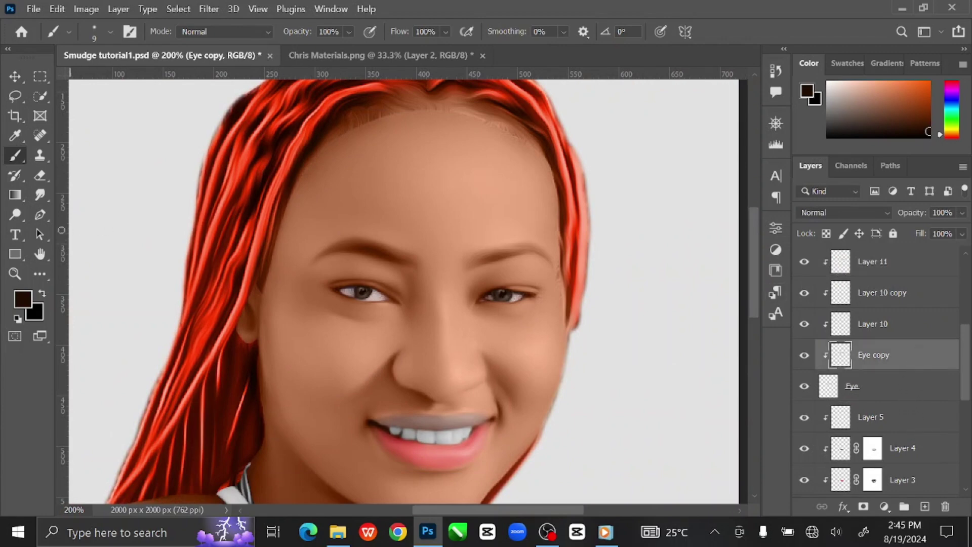
{"action": "left_click", "coordinate": [41, 196]}
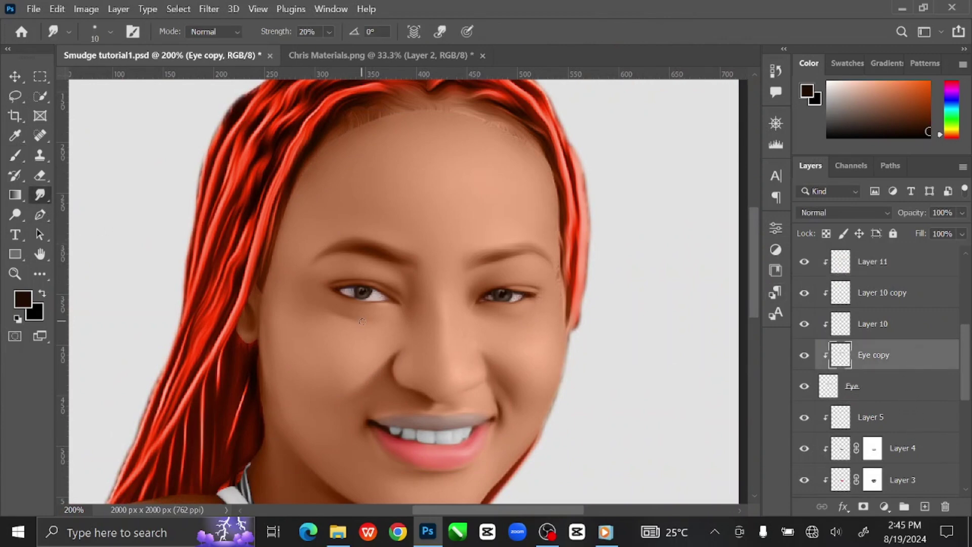
{"action": "scroll", "coordinate": [361, 321], "scroll_direction": "up", "scroll_amount": 4}
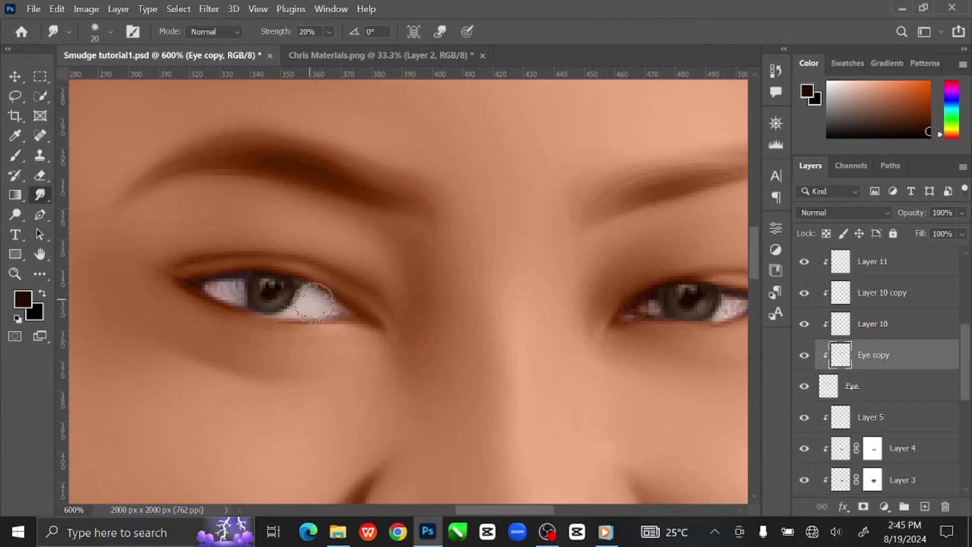
{"action": "key", "text": "bracketright"}
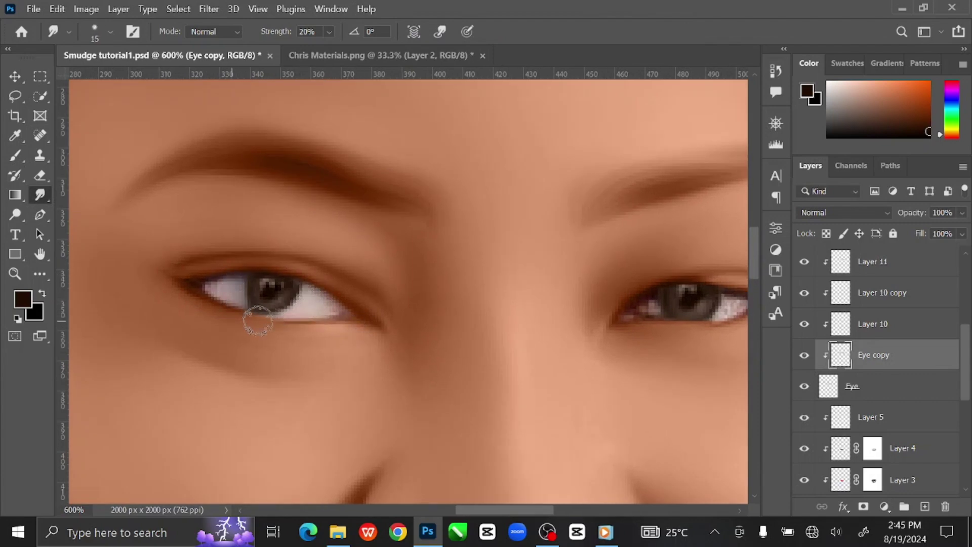
{"action": "left_click_drag", "start_coordinate": [226, 285], "coordinate": [185, 278]}
{"action": "key", "text": "bracketright"}
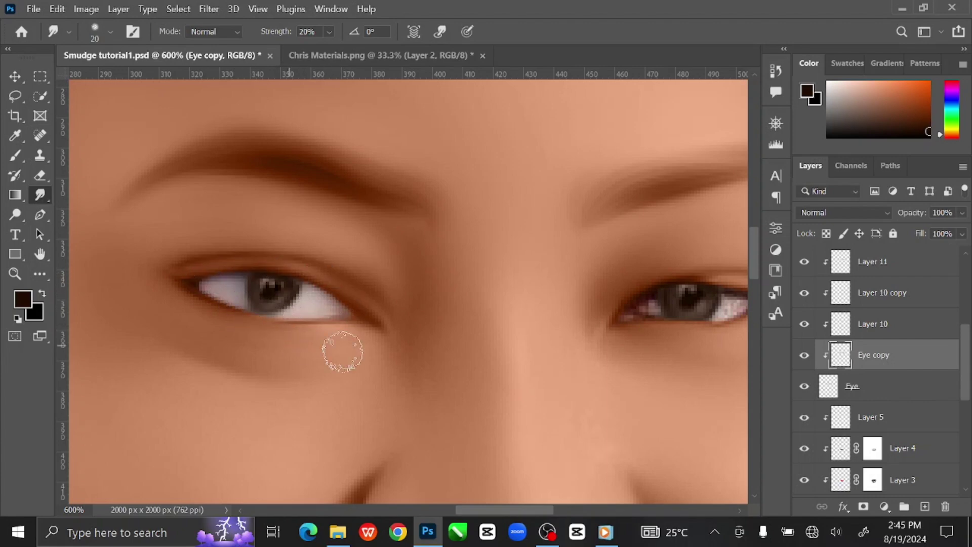
Smooth the white of the right eye on Eye copy with a 15 px Smudge brush at 20% strength
{"action": "key", "text": "bracketleft"}
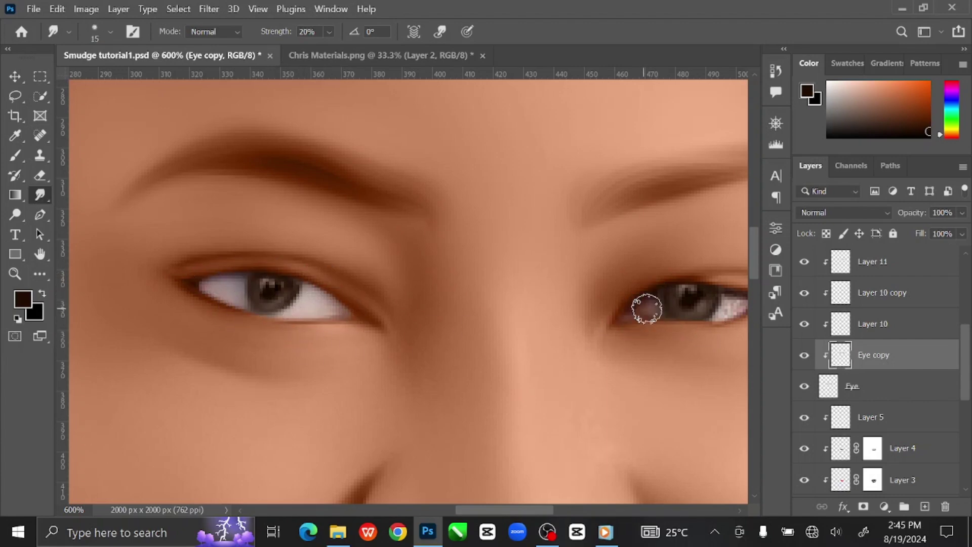
{"action": "left_click_drag", "start_coordinate": [661, 322], "coordinate": [583, 340]}
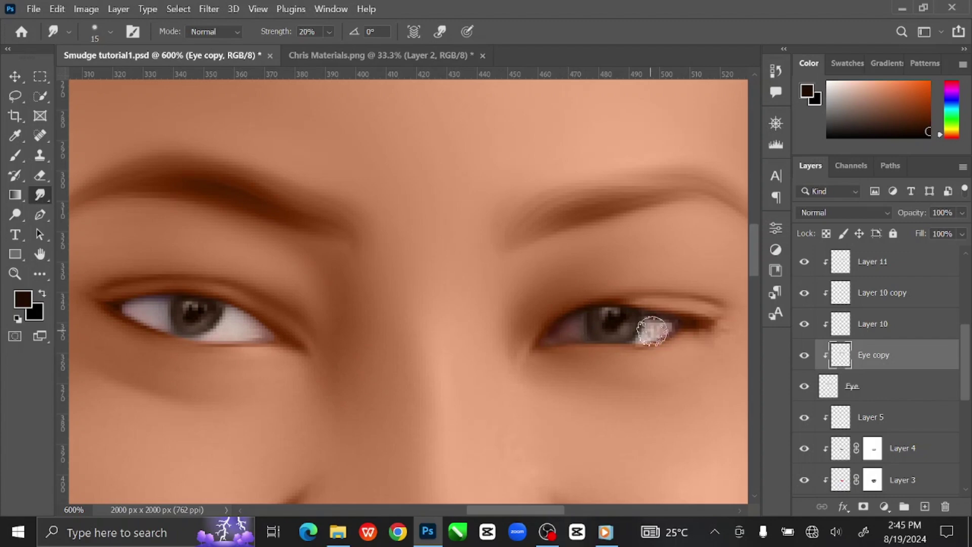
{"action": "mouse_move", "coordinate": [644, 343]}
{"action": "left_mouse_down"}
{"action": "mouse_move", "coordinate": [673, 325]}
{"action": "mouse_move", "coordinate": [656, 322]}
{"action": "mouse_move", "coordinate": [668, 323]}
{"action": "mouse_move", "coordinate": [652, 342]}
{"action": "left_mouse_up"}
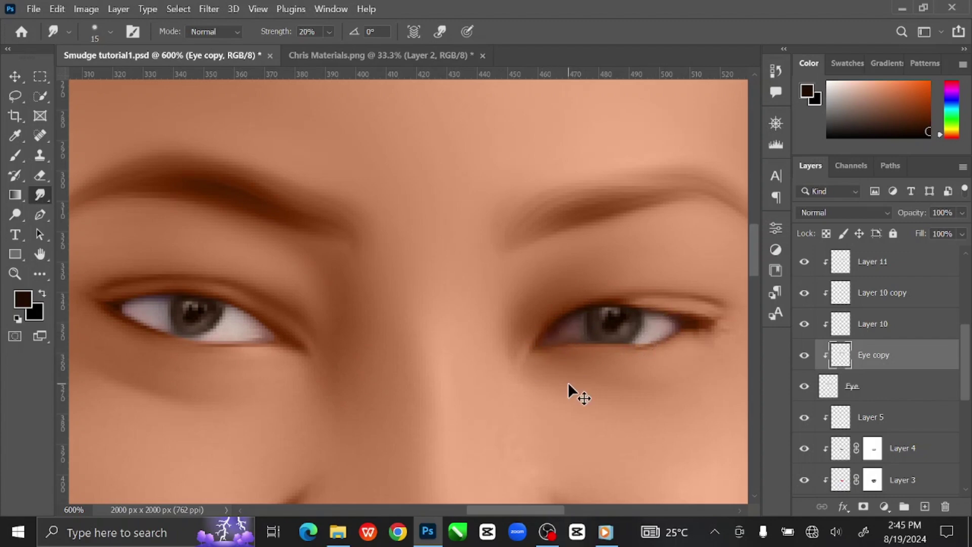
{"action": "key", "text": "ctrl+minus"}
{"action": "key", "text": "ctrl+minus"}
{"action": "key", "text": "ctrl+minus"}
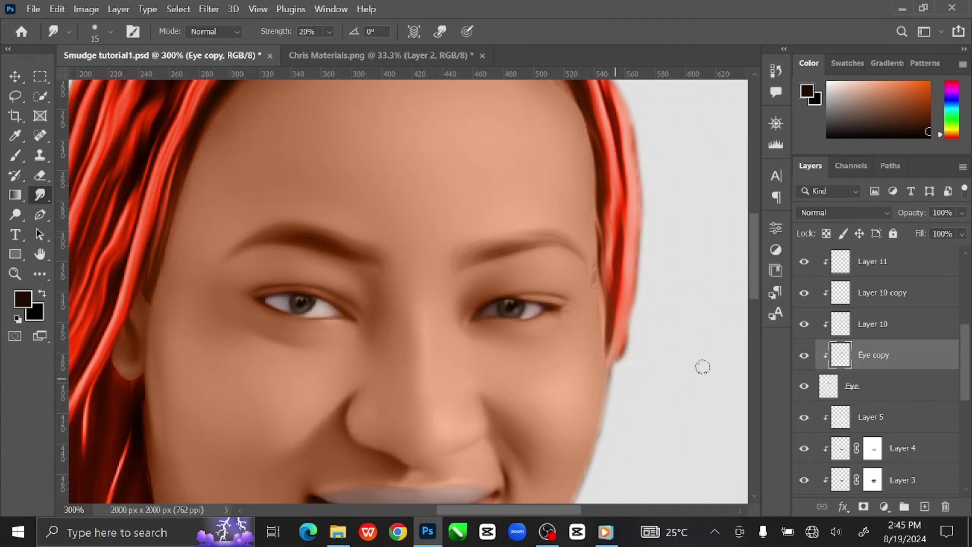
Add a new clipped layer directly above Eye copy and set the foreground colour to white ffffff
{"action": "left_click", "coordinate": [923, 506]}
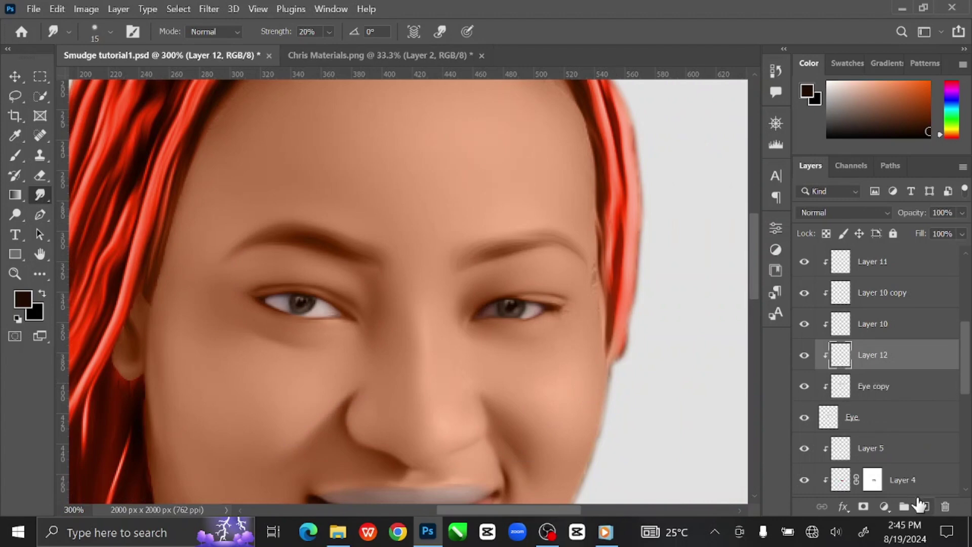
{"action": "left_click", "coordinate": [806, 93]}
{"action": "left_click_drag", "start_coordinate": [727, 245], "coordinate": [514, 149]}
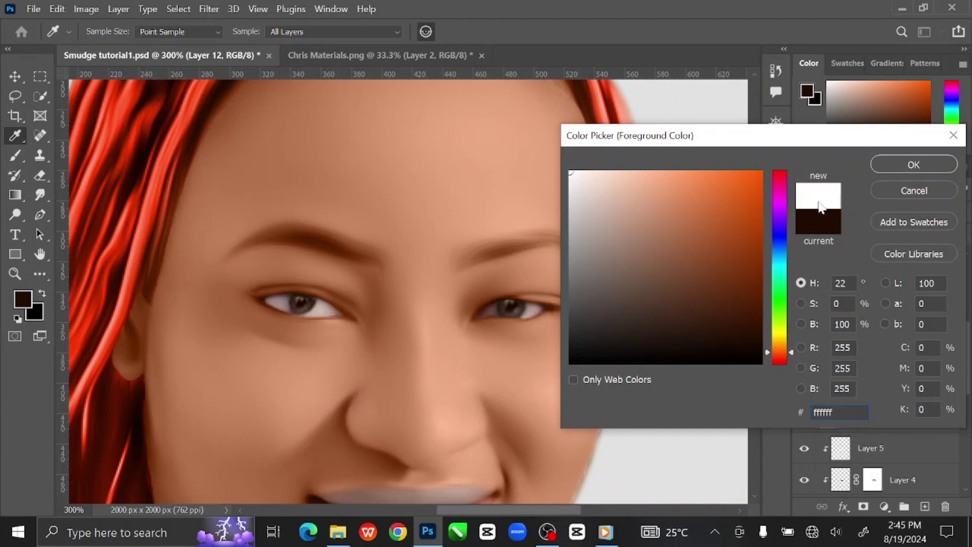
{"action": "left_click", "coordinate": [894, 166]}
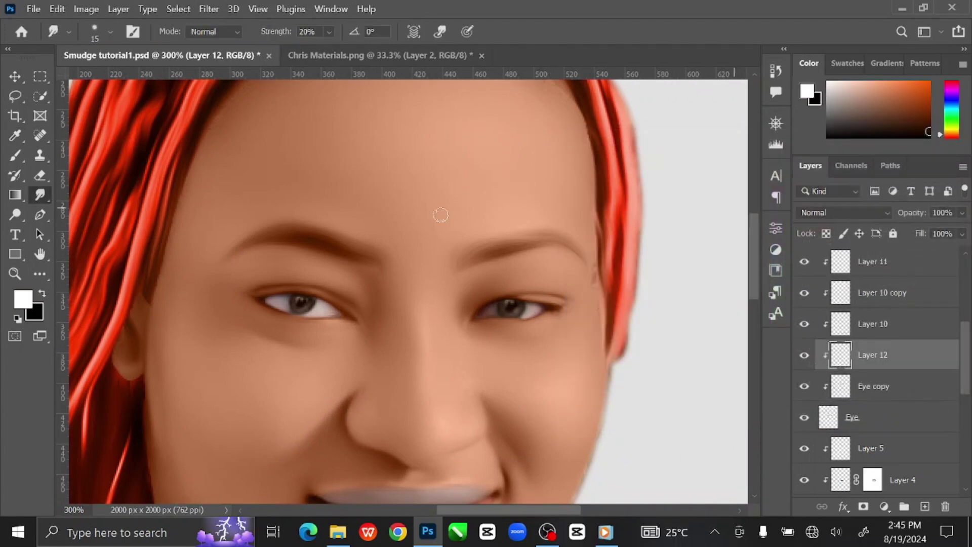
Paint white over both eyes on Layer 12 with a 35 px Brush and set the layer's blend mode to Color
{"action": "left_click", "coordinate": [16, 156]}
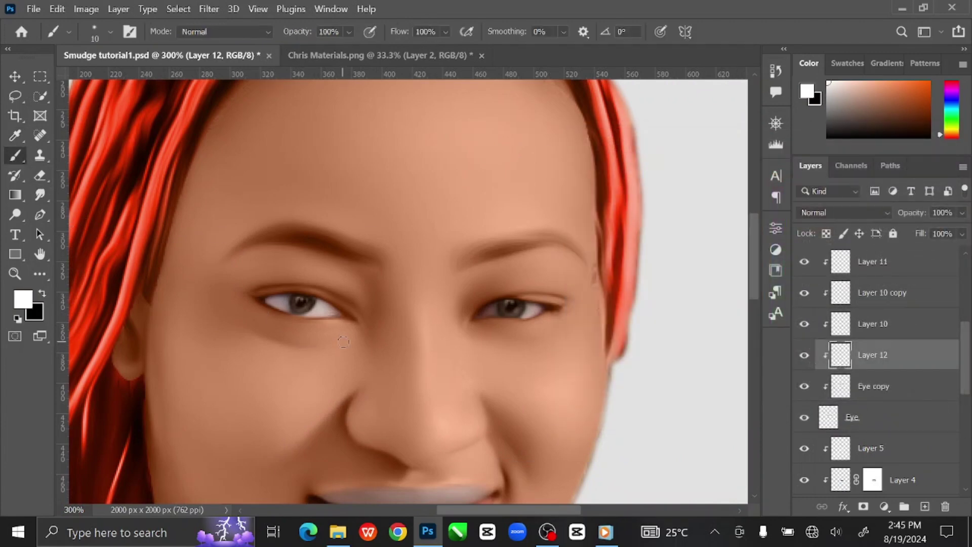
{"action": "key", "text": "bracketright"}
{"action": "key", "text": "bracketright"}
{"action": "key", "text": "bracketright"}
{"action": "key", "text": "bracketright"}
{"action": "key", "text": "bracketright"}
{"action": "left_click_drag", "start_coordinate": [339, 309], "coordinate": [271, 303]}
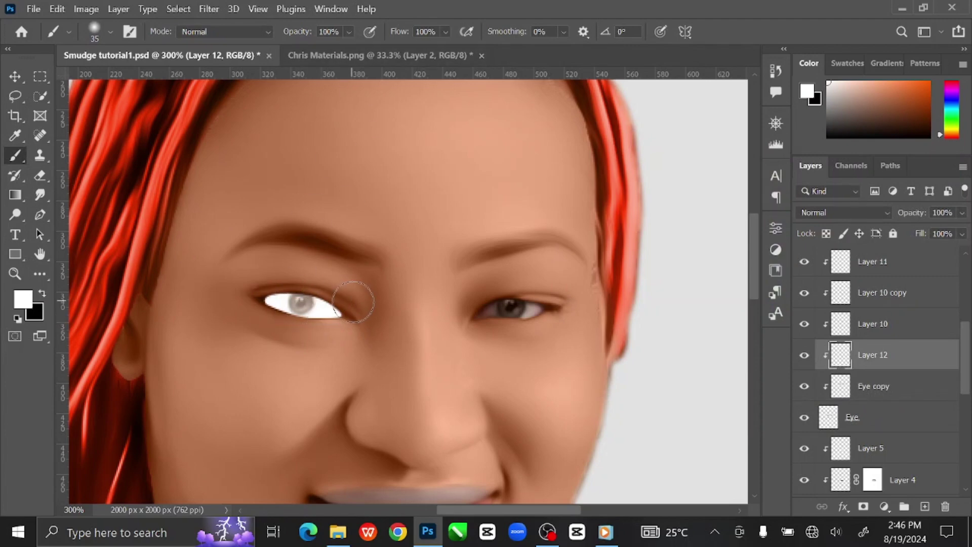
{"action": "mouse_move", "coordinate": [486, 313]}
{"action": "left_mouse_down"}
{"action": "mouse_move", "coordinate": [572, 318]}
{"action": "mouse_move", "coordinate": [533, 299]}
{"action": "left_mouse_up"}
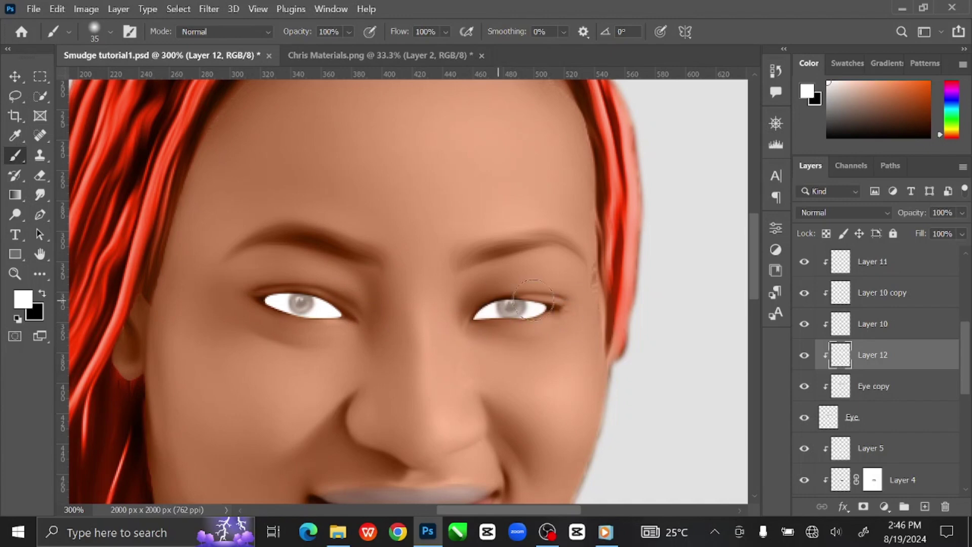
{"action": "left_click", "coordinate": [841, 212]}
{"action": "left_click", "coordinate": [810, 489]}
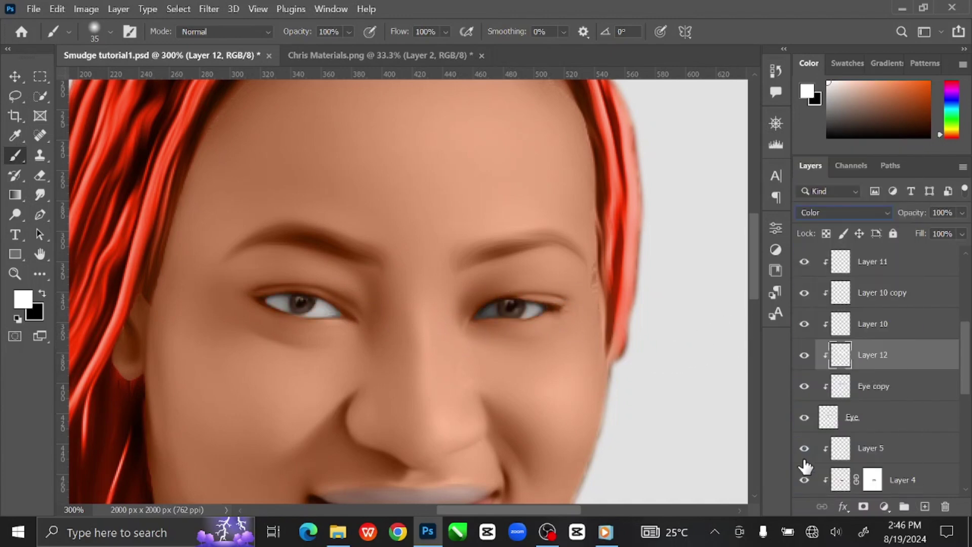
Add a new clipped layer above Layer 12 and set the foreground colour to red e93434
{"action": "left_click", "coordinate": [925, 507]}
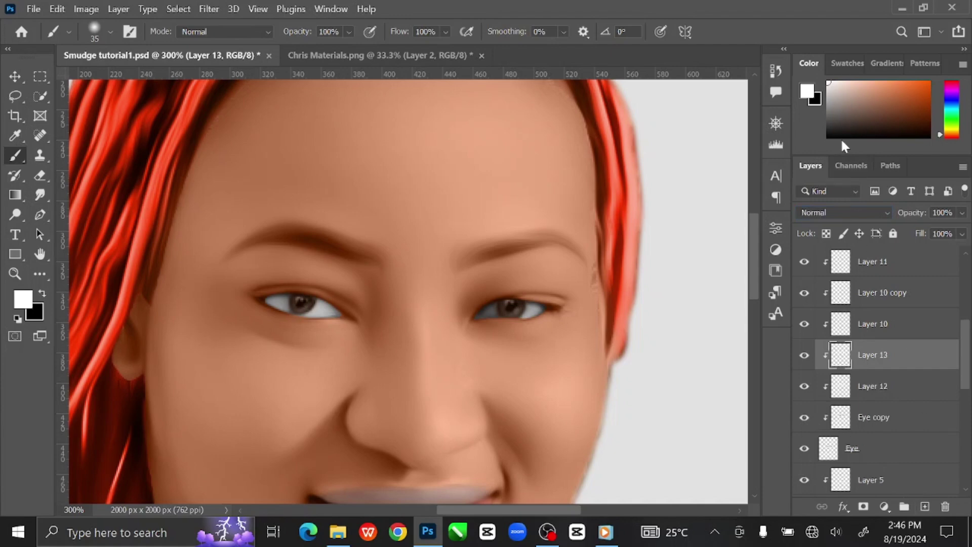
{"action": "left_click", "coordinate": [809, 92]}
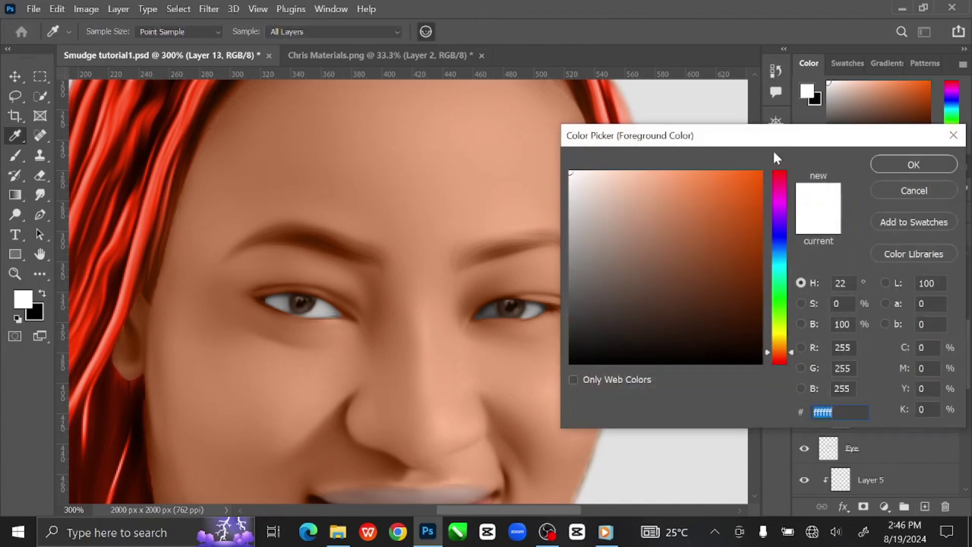
{"action": "left_click_drag", "start_coordinate": [791, 349], "coordinate": [783, 362]}
{"action": "left_click_drag", "start_coordinate": [722, 211], "coordinate": [719, 187]}
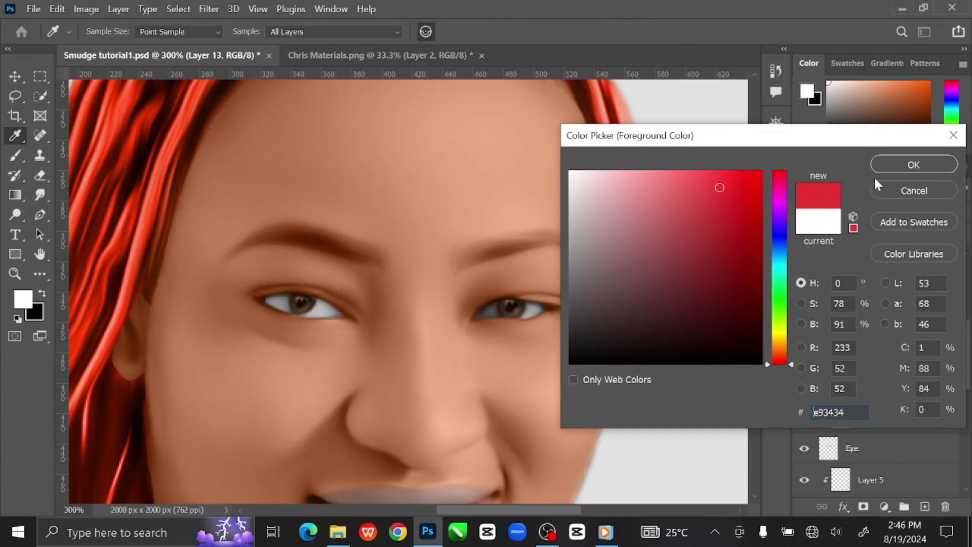
{"action": "left_click", "coordinate": [914, 166]}
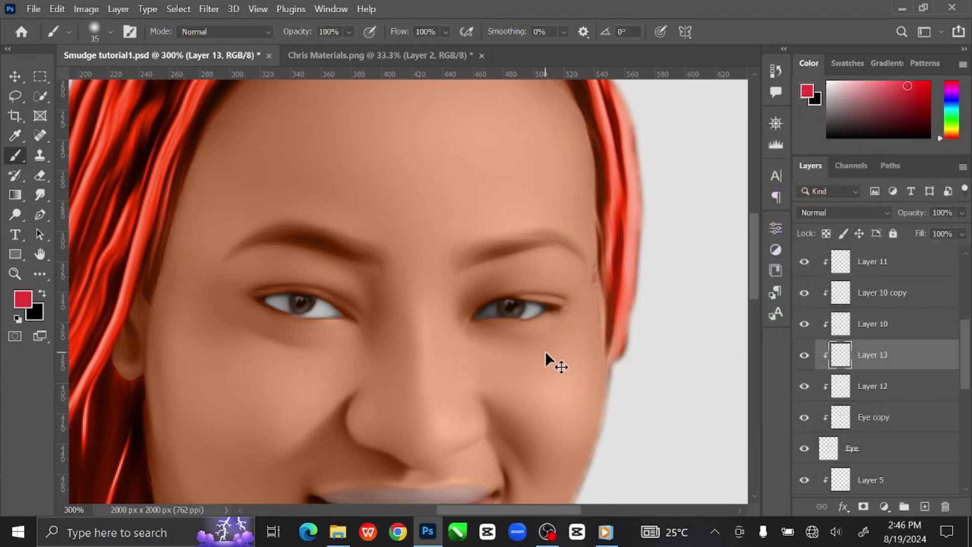
Paint red into the inner corners of both eyes on Layer 13 with a brush of about 15 px
{"action": "scroll", "coordinate": [546, 353], "scroll_direction": "up", "scroll_amount": 2}
{"action": "key", "text": "bracketleft"}
{"action": "key", "text": "bracketleft"}
{"action": "key", "text": "bracketleft"}
{"action": "key", "text": "bracketleft"}
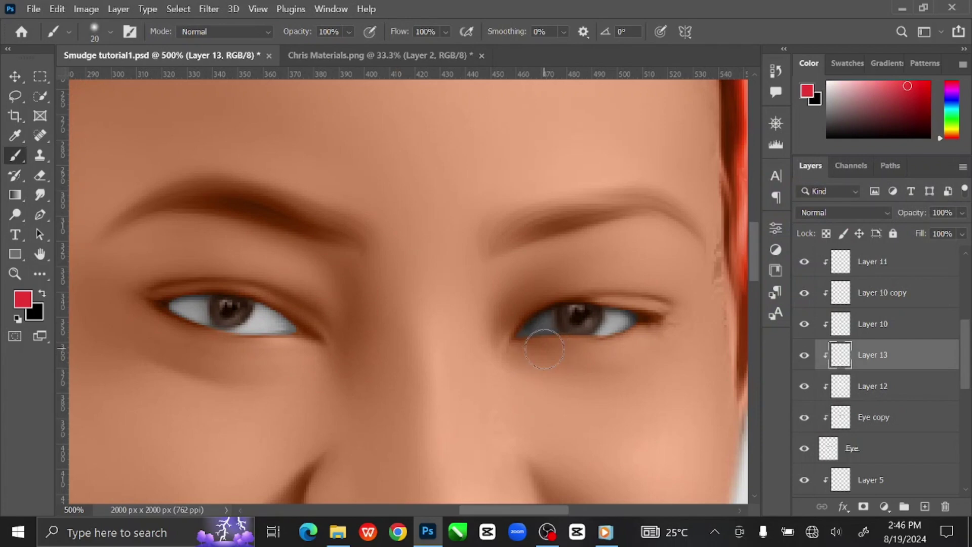
{"action": "left_click_drag", "start_coordinate": [519, 337], "coordinate": [526, 330]}
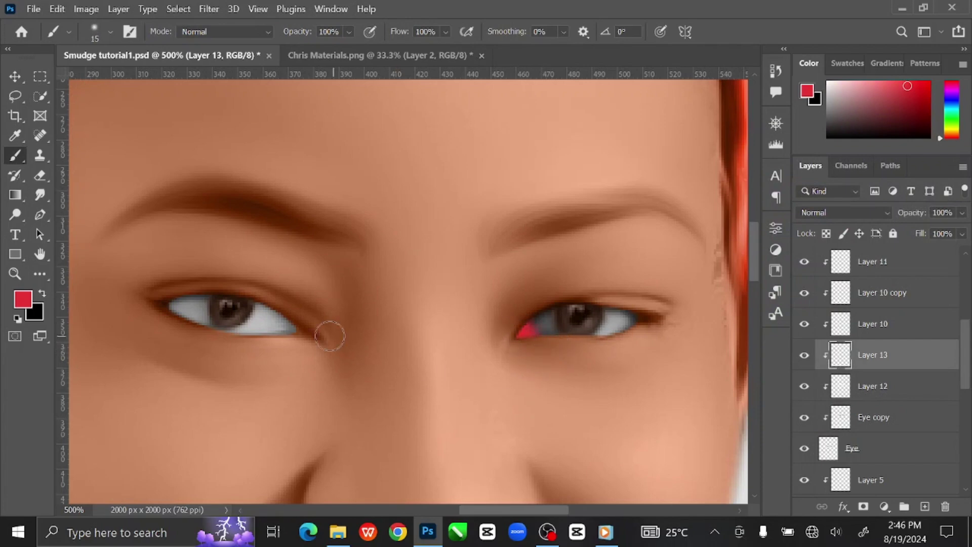
{"action": "mouse_move", "coordinate": [300, 324]}
{"action": "left_mouse_down"}
{"action": "mouse_move", "coordinate": [283, 334]}
{"action": "mouse_move", "coordinate": [288, 326]}
{"action": "left_mouse_up"}
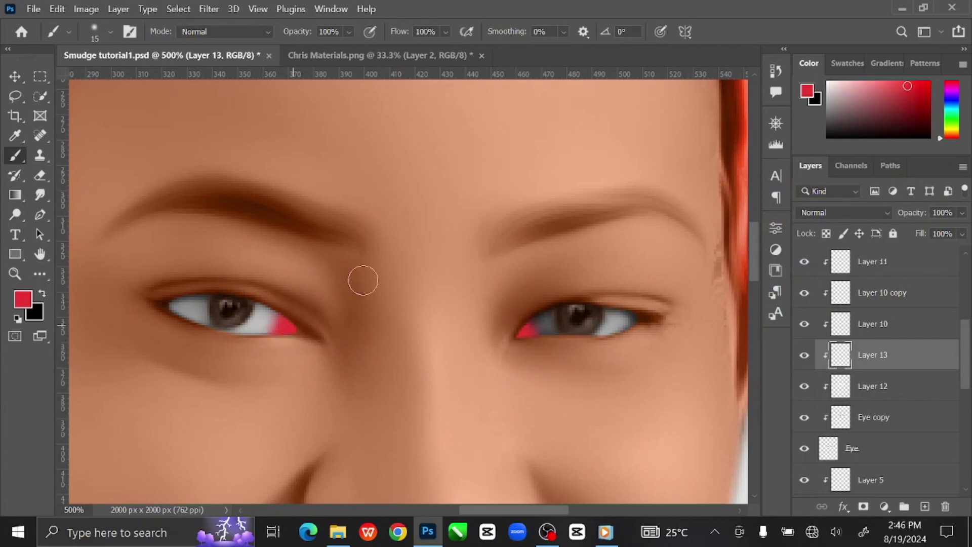
{"action": "left_click_drag", "start_coordinate": [527, 347], "coordinate": [517, 307]}
Set Layer 13's blend mode to Color and its opacity to 27%
{"action": "left_click", "coordinate": [833, 211]}
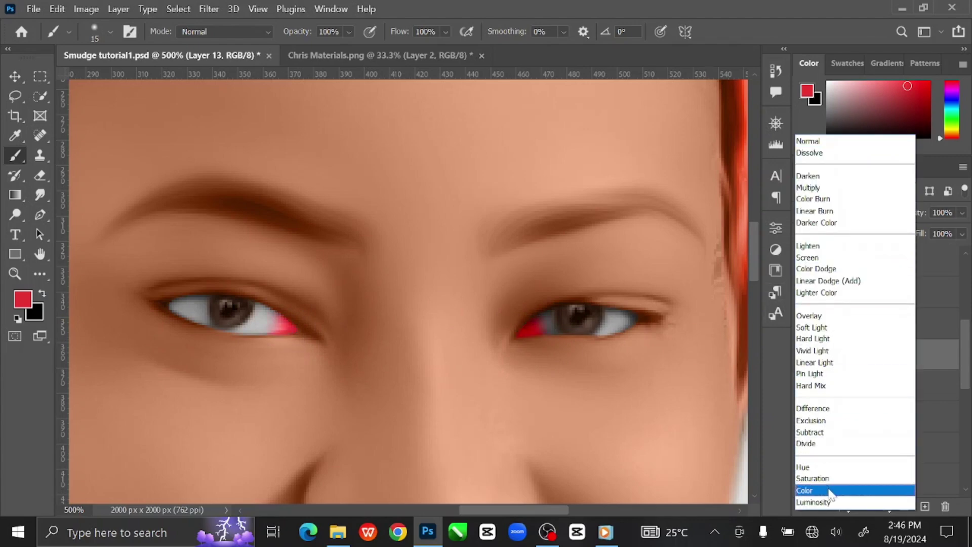
{"action": "left_click", "coordinate": [826, 489]}
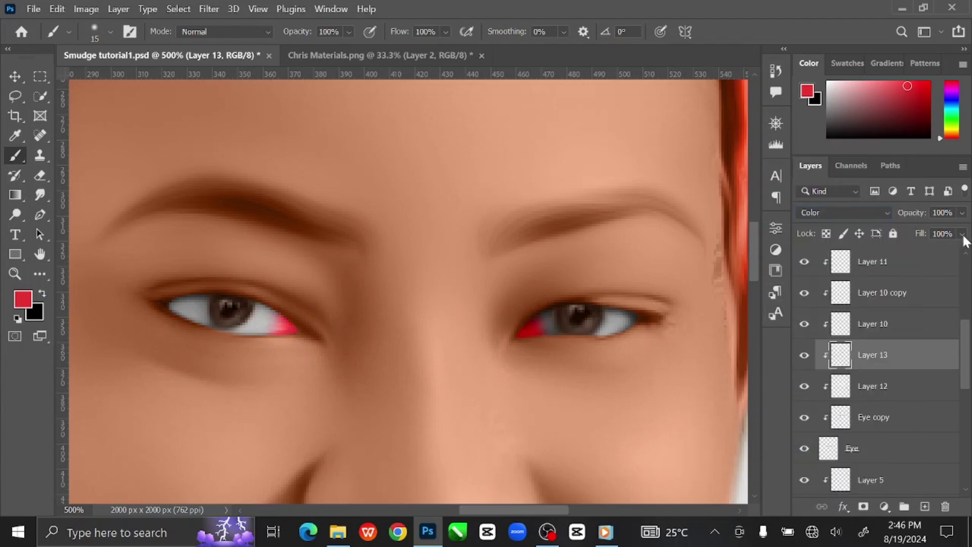
{"action": "left_click", "coordinate": [962, 215]}
{"action": "left_click_drag", "start_coordinate": [958, 234], "coordinate": [905, 232]}
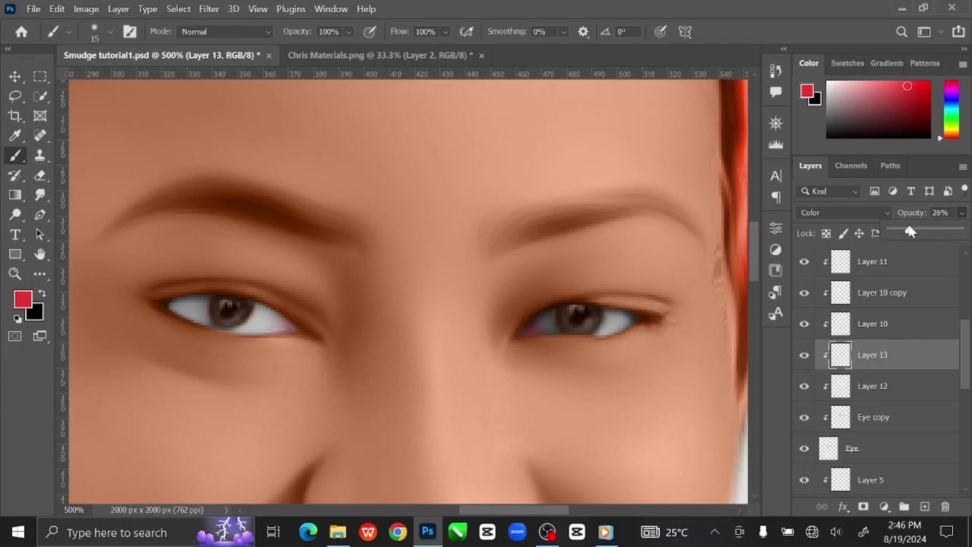
{"action": "left_click_drag", "start_coordinate": [910, 232], "coordinate": [911, 231]}
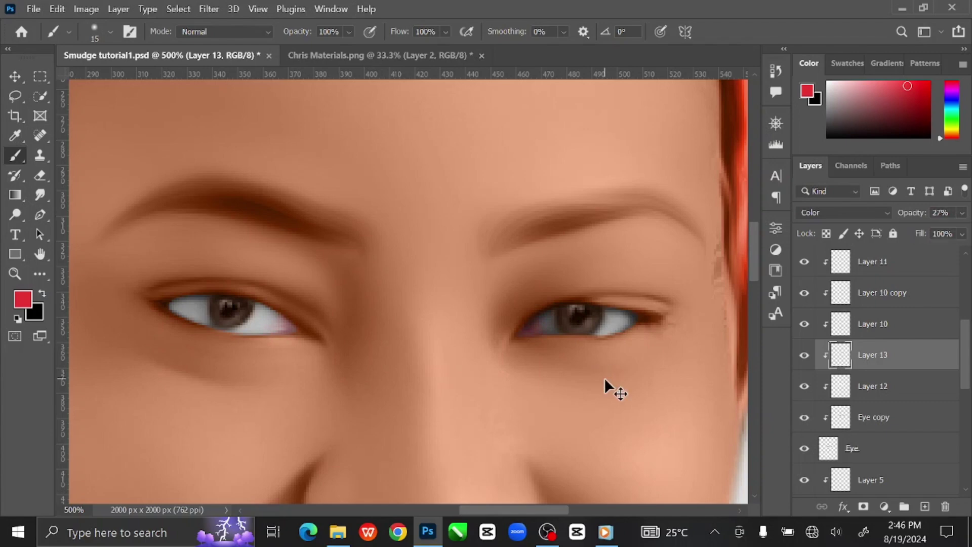
Add a new unclipped layer above Layer 11, below the Chain layer
{"action": "key", "text": "ctrl+0"}
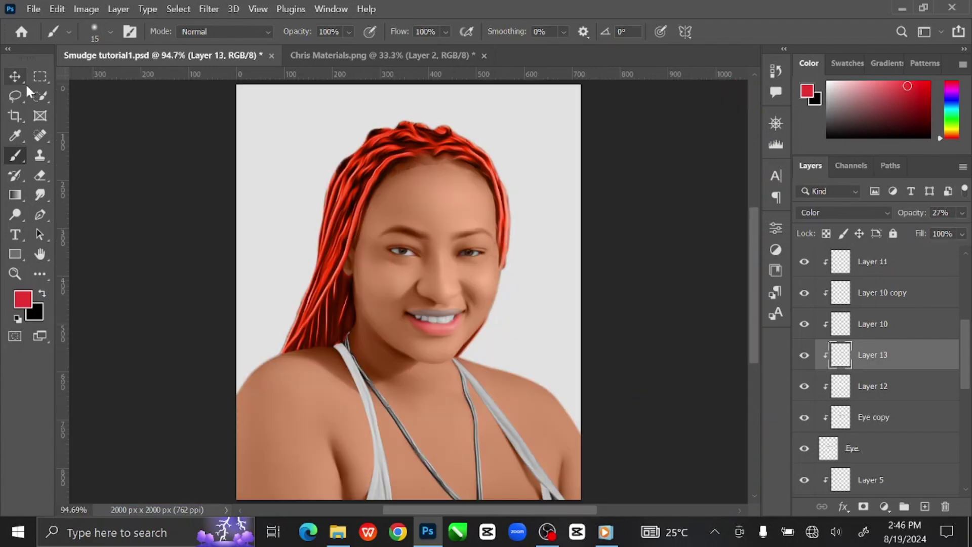
{"action": "left_click", "coordinate": [14, 72]}
{"action": "left_click", "coordinate": [131, 234]}
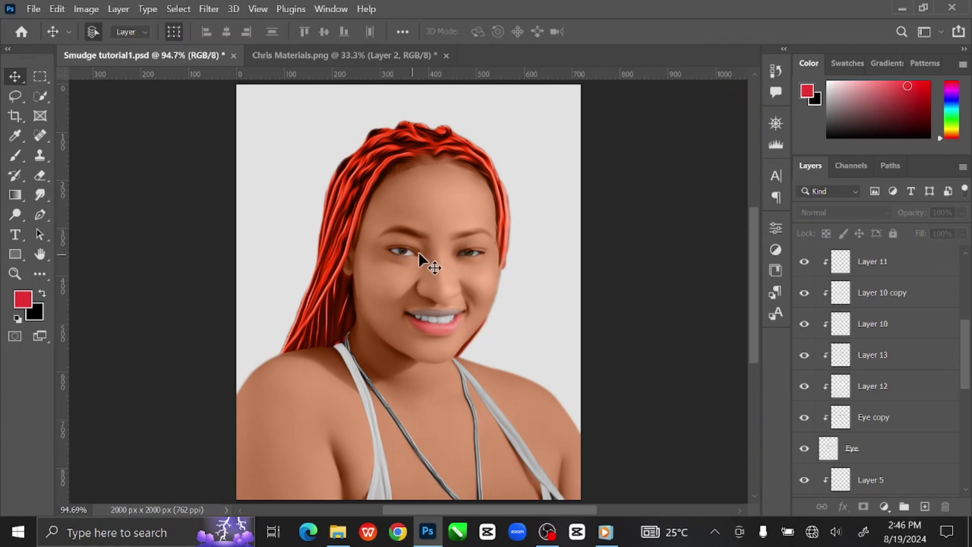
{"action": "scroll", "coordinate": [940, 377], "scroll_direction": "up", "scroll_amount": 4}
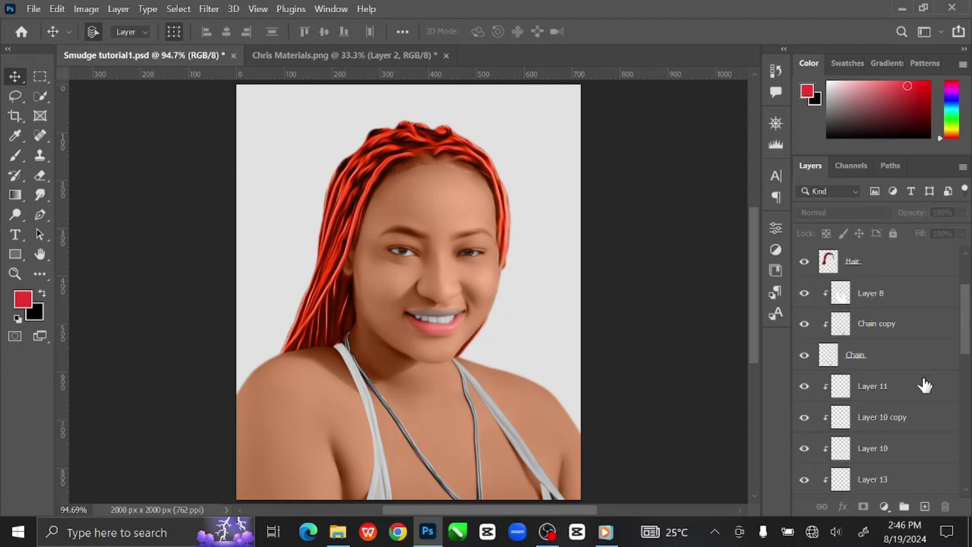
{"action": "left_click", "coordinate": [921, 388]}
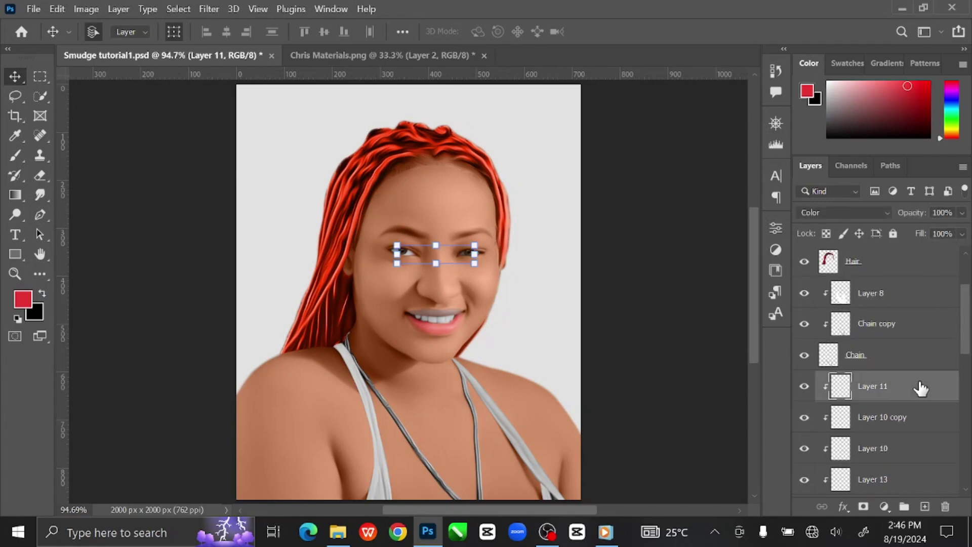
{"action": "left_click", "coordinate": [925, 507]}
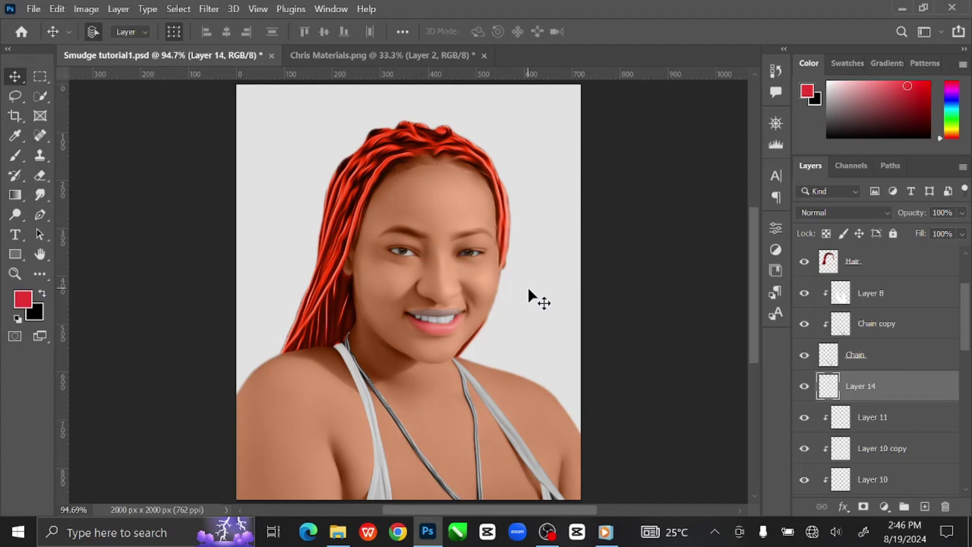
Draw a thin, closed curved path along the upper lash line of the left eye with the Pen tool in Path mode
{"action": "key", "text": "ctrl+plus"}
{"action": "key", "text": "ctrl+plus"}
{"action": "key", "text": "ctrl+plus"}
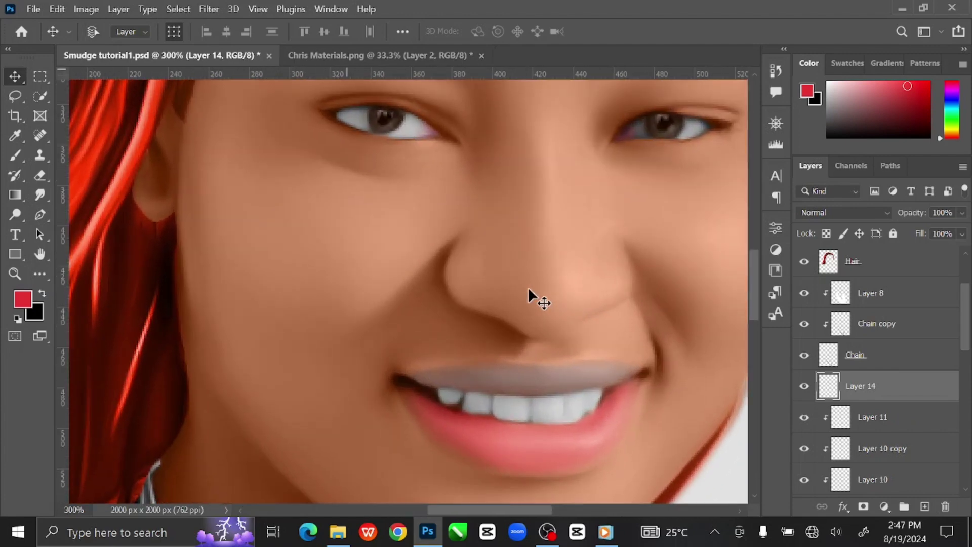
{"action": "left_click_drag", "start_coordinate": [527, 284], "coordinate": [408, 451]}
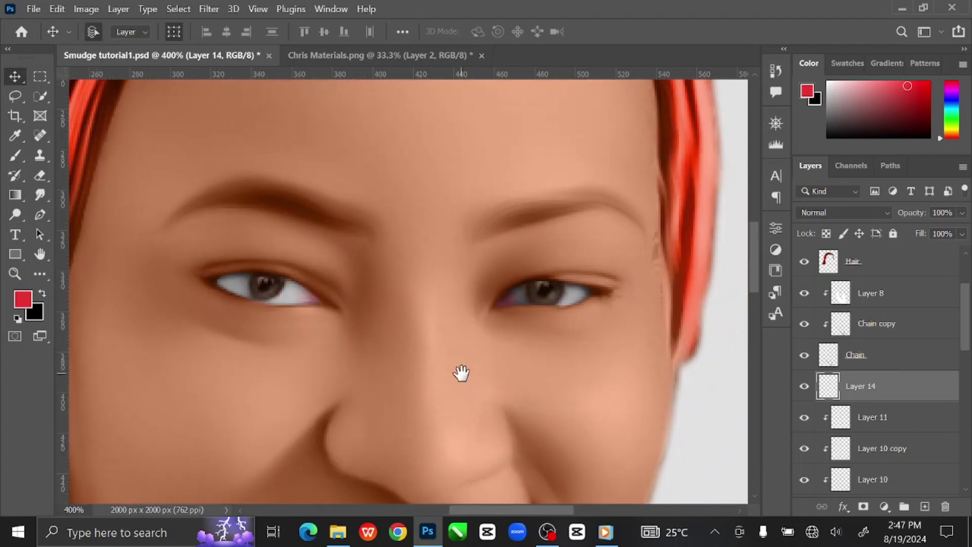
{"action": "left_click_drag", "start_coordinate": [461, 373], "coordinate": [466, 386]}
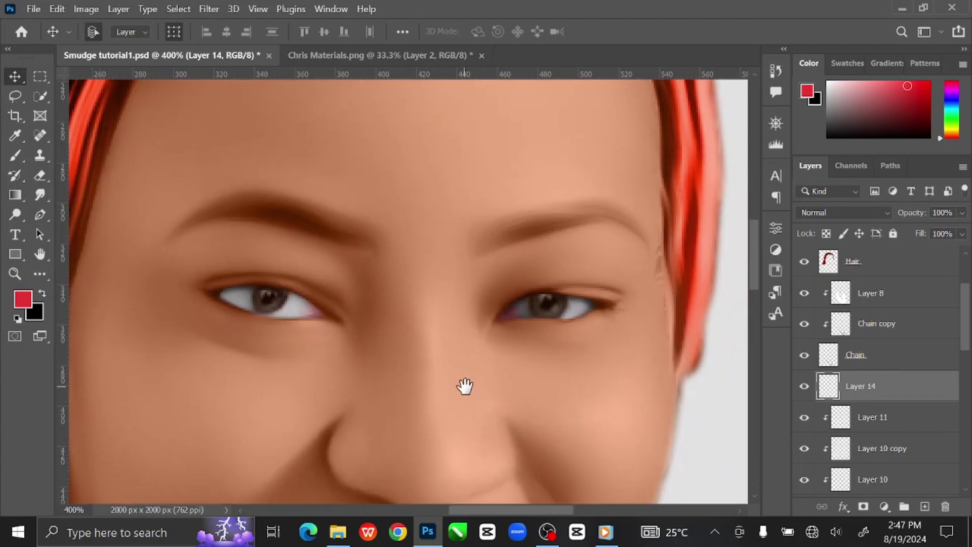
{"action": "left_click", "coordinate": [40, 214]}
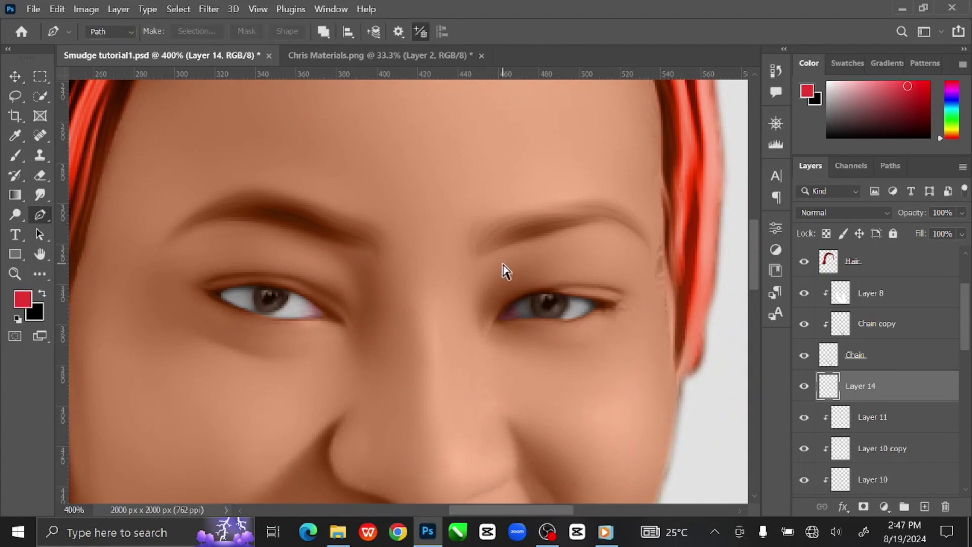
{"action": "key", "text": "ctrl+plus"}
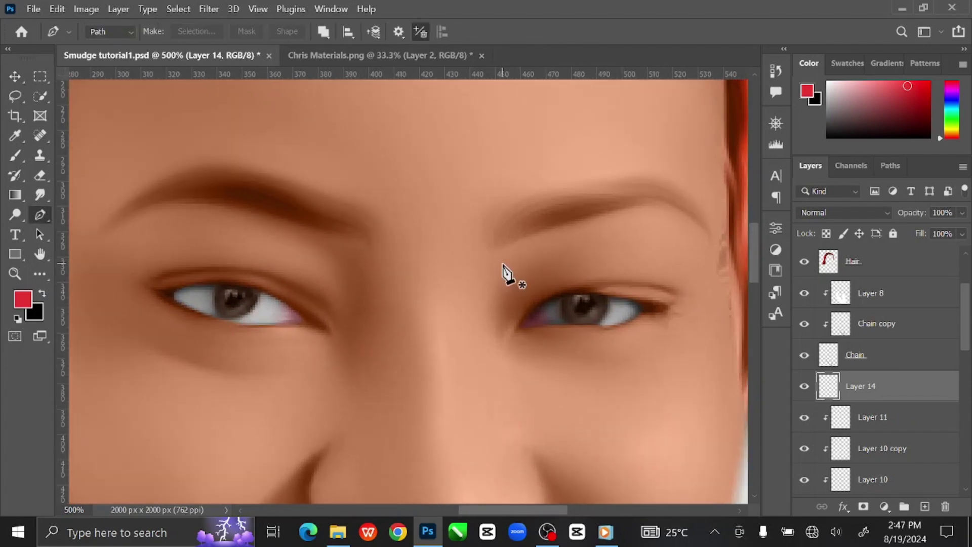
{"action": "left_click", "coordinate": [164, 290]}
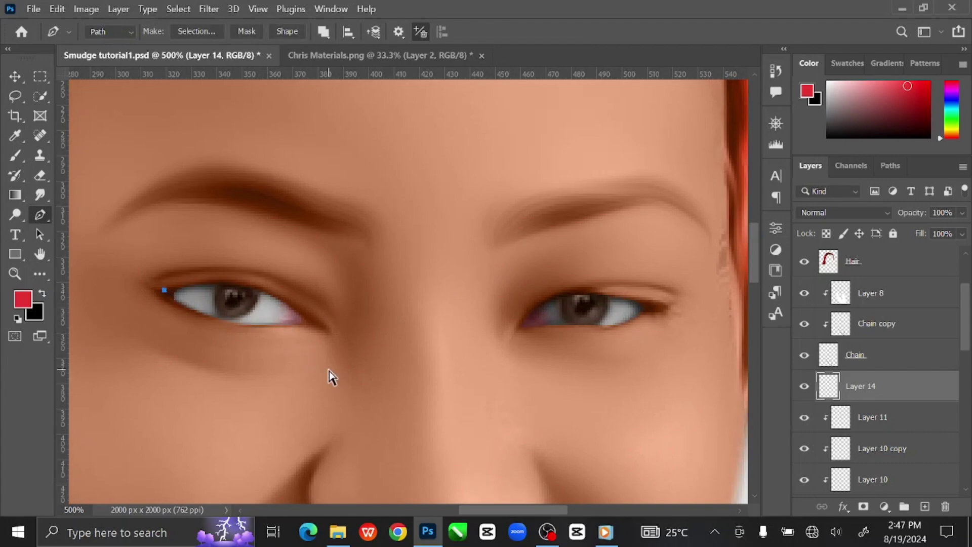
{"action": "key", "text": "ctrl+z"}
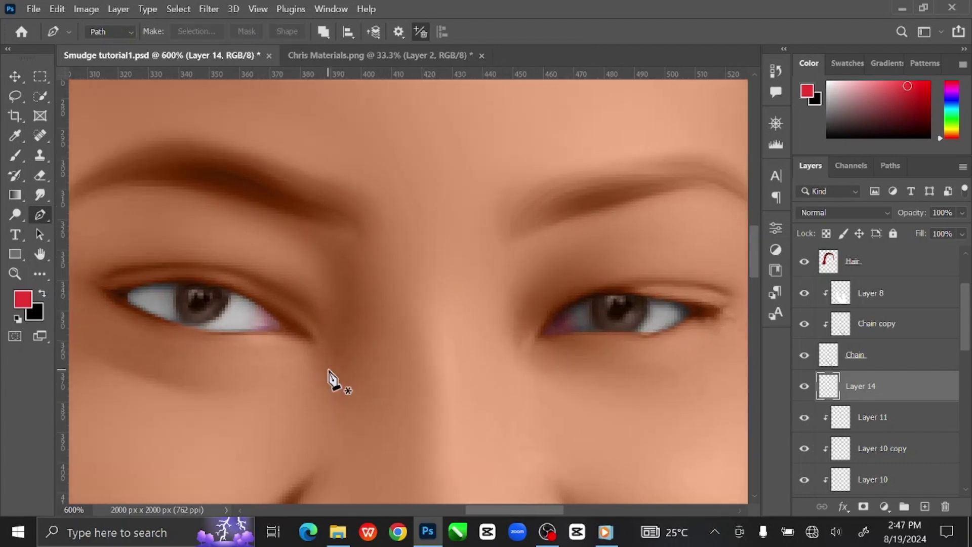
{"action": "scroll", "coordinate": [342, 376], "scroll_direction": "up", "scroll_amount": 1}
{"action": "left_click_drag", "start_coordinate": [343, 375], "coordinate": [459, 422]}
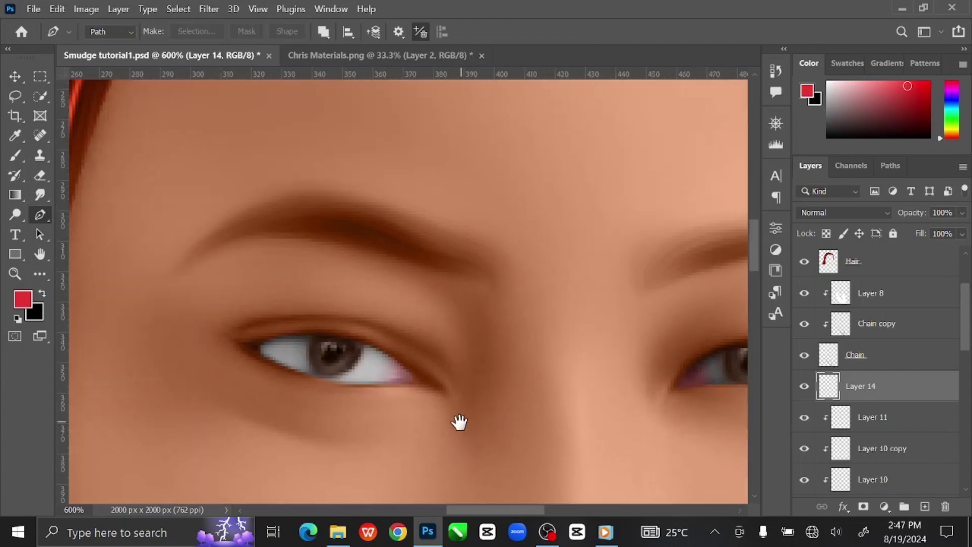
{"action": "left_click", "coordinate": [415, 378]}
{"action": "left_click_drag", "start_coordinate": [355, 342], "coordinate": [321, 336]}
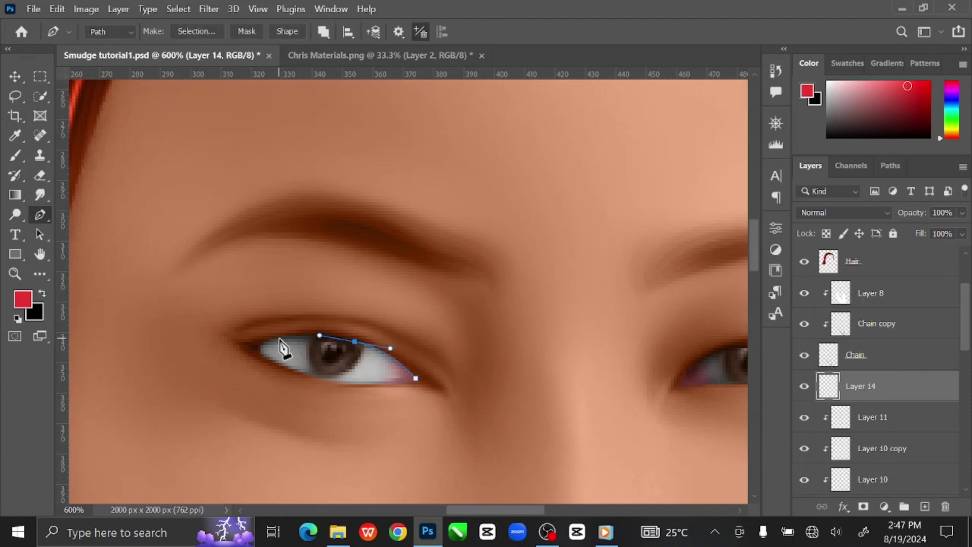
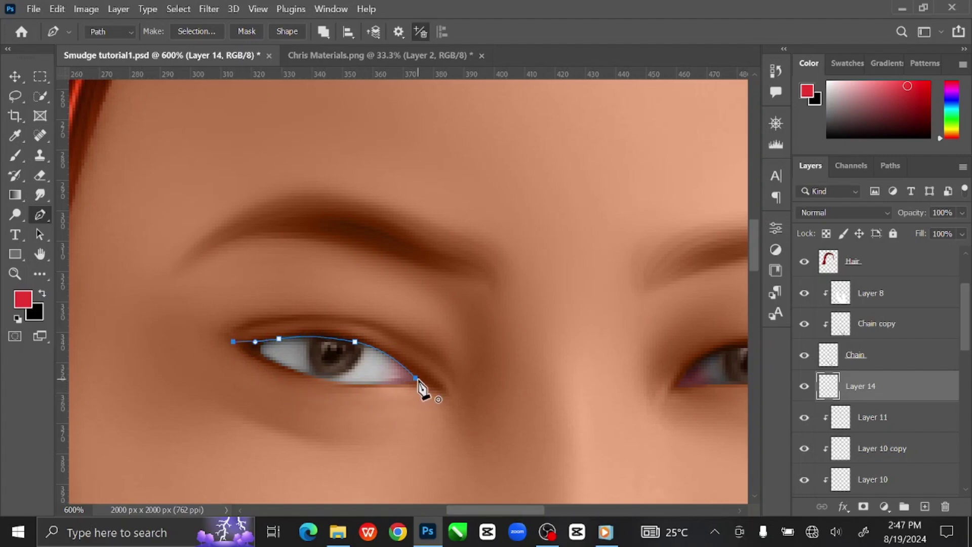
{"action": "left_click_drag", "start_coordinate": [416, 379], "coordinate": [467, 466]}
With the path operation set to Combine Shapes, draw a thin, closed curved path along the right eye's upper lash line
{"action": "left_click_drag", "start_coordinate": [565, 413], "coordinate": [383, 422]}
{"action": "left_click", "coordinate": [324, 32]}
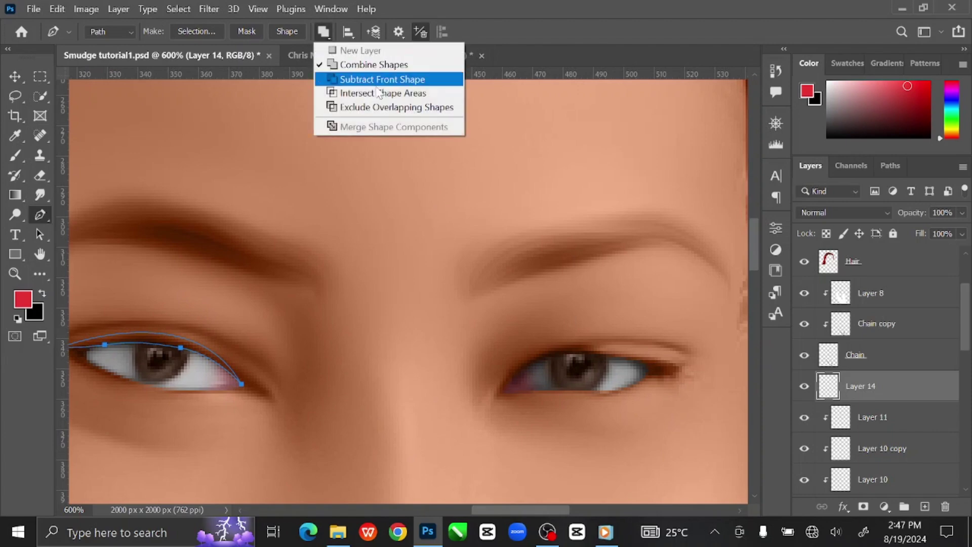
{"action": "left_click", "coordinate": [385, 68]}
{"action": "left_click_drag", "start_coordinate": [591, 386], "coordinate": [532, 385]}
{"action": "left_click", "coordinate": [445, 396]}
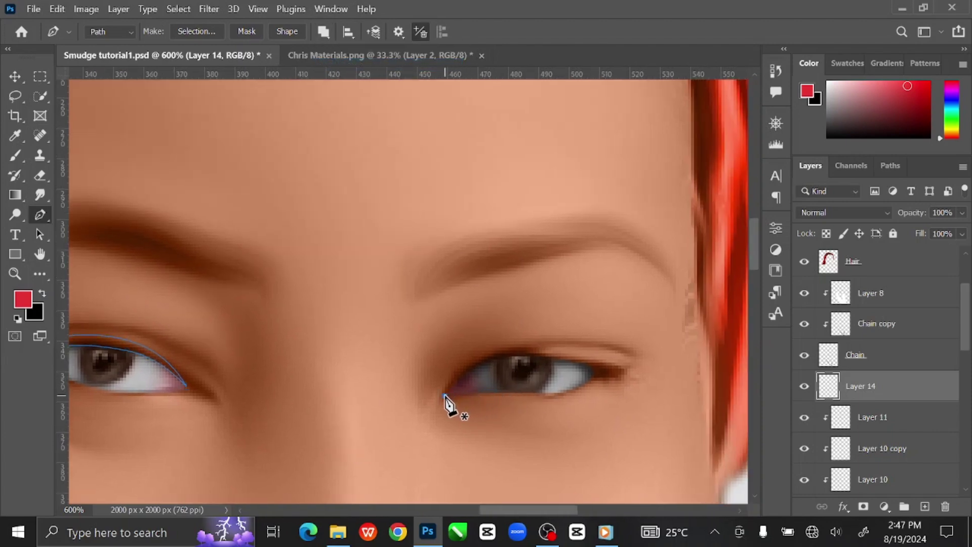
{"action": "left_click_drag", "start_coordinate": [499, 359], "coordinate": [517, 354]}
{"action": "left_click_drag", "start_coordinate": [572, 362], "coordinate": [624, 372]}
{"action": "left_click_drag", "start_coordinate": [550, 350], "coordinate": [537, 347]}
{"action": "left_click_drag", "start_coordinate": [444, 395], "coordinate": [429, 450]}
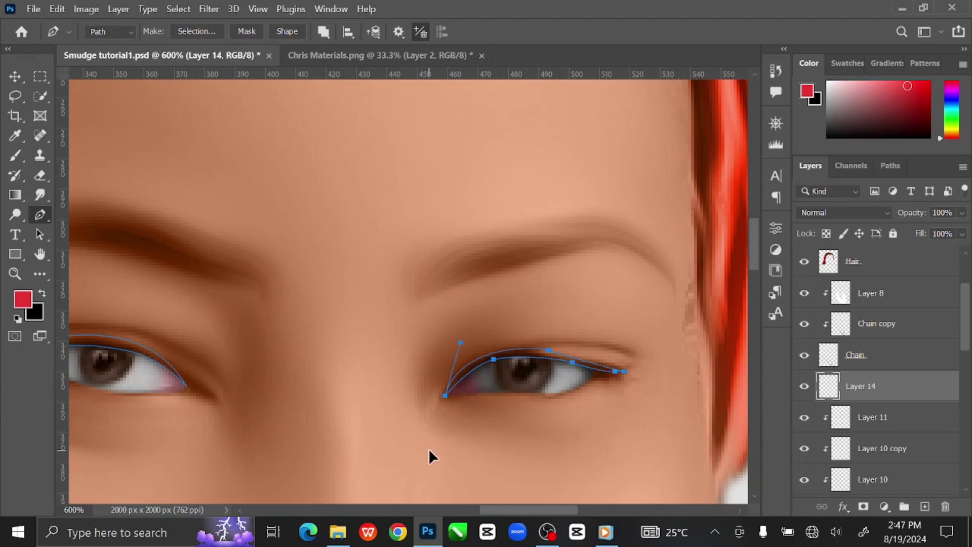
Set the foreground colour to the very dark brown 170900, starting from a sample of the left eyebrow
{"action": "left_click_drag", "start_coordinate": [538, 447], "coordinate": [618, 402]}
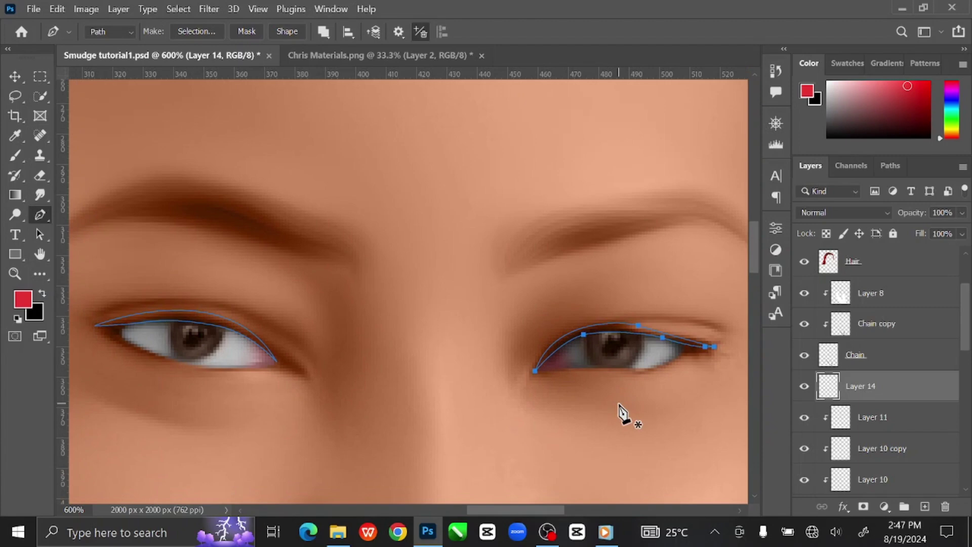
{"action": "left_click", "coordinate": [808, 92]}
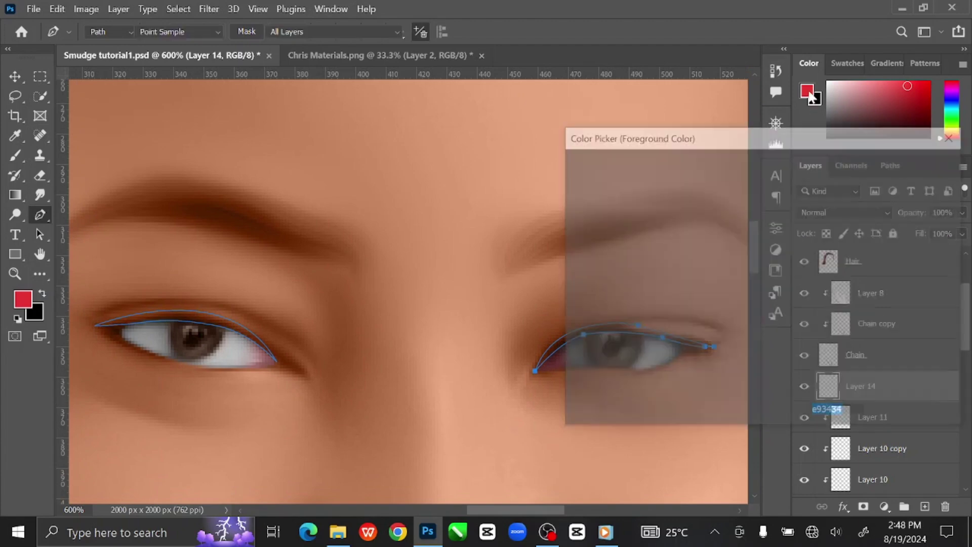
{"action": "left_click", "coordinate": [245, 219]}
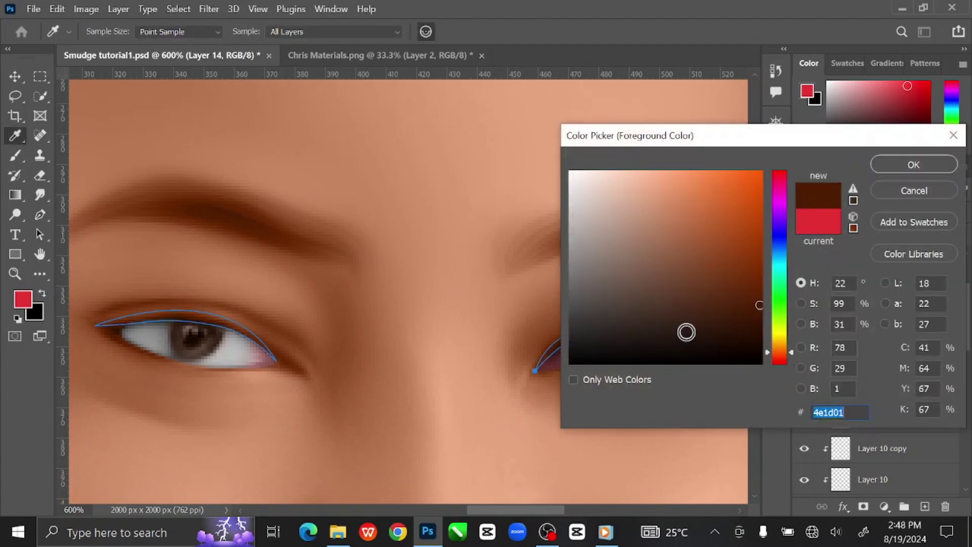
{"action": "left_click_drag", "start_coordinate": [749, 329], "coordinate": [760, 343]}
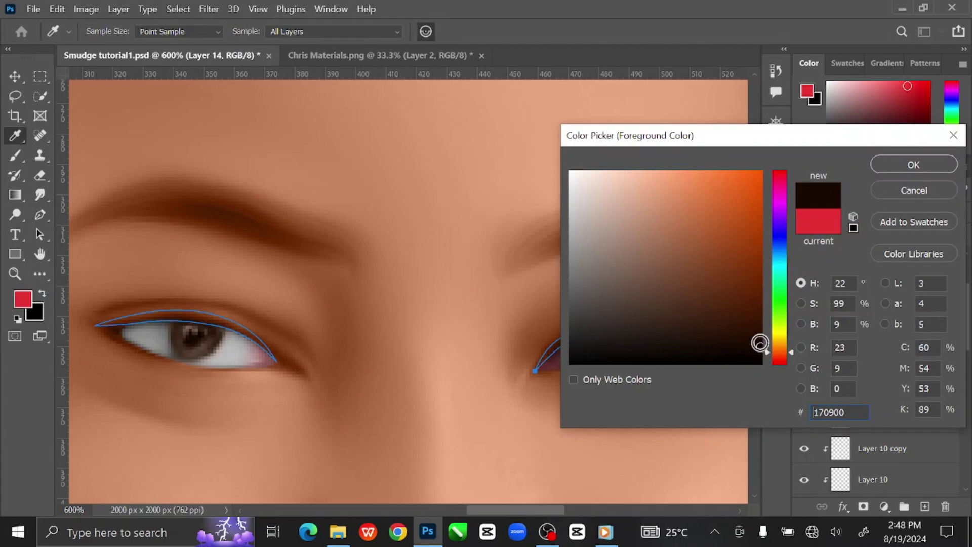
{"action": "left_click", "coordinate": [814, 412]}
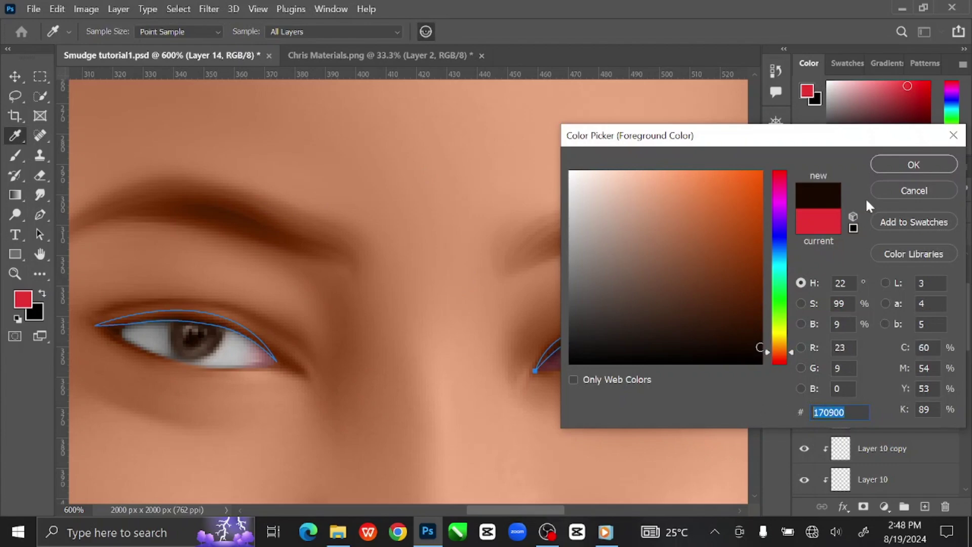
{"action": "left_click", "coordinate": [886, 162]}
{"action": "key", "text": "p"}
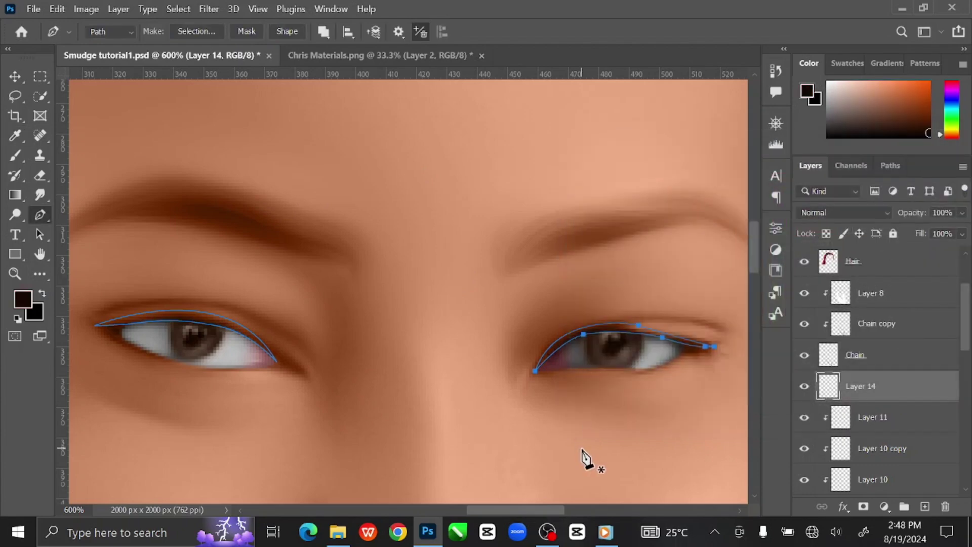
Convert both lash-line paths to a selection, fill it with the foreground colour on Layer 14, and deselect
{"action": "key", "text": "ctrl+Return"}
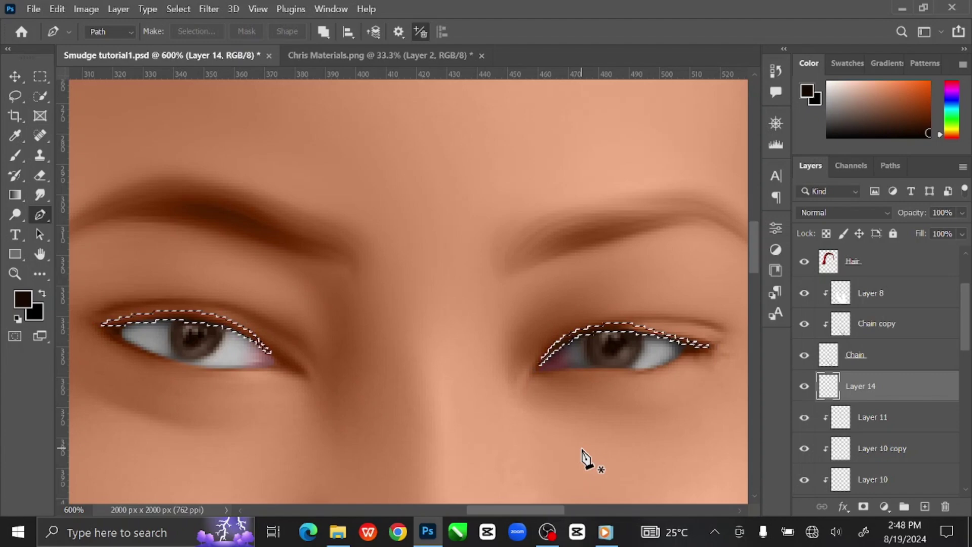
{"action": "key", "text": "alt+BackSpace"}
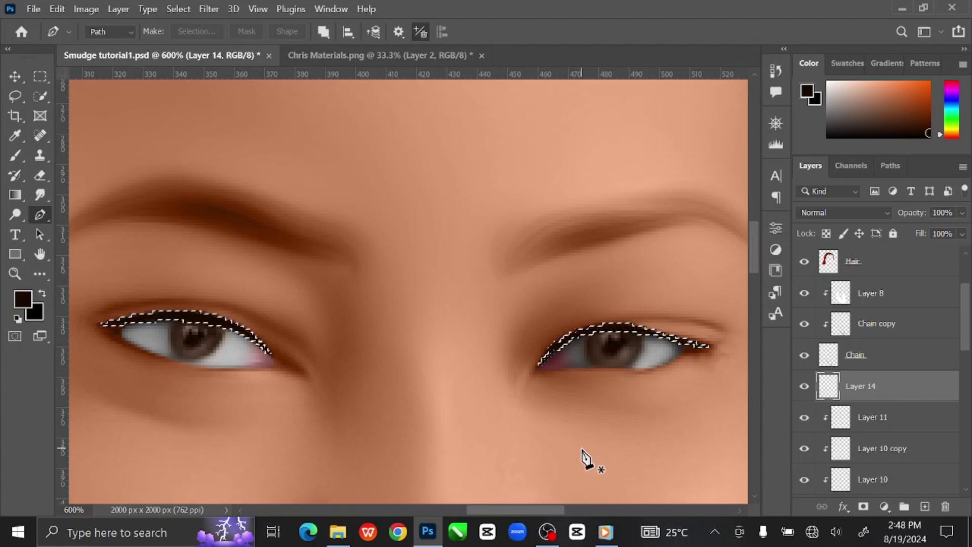
{"action": "key", "text": "ctrl+d"}
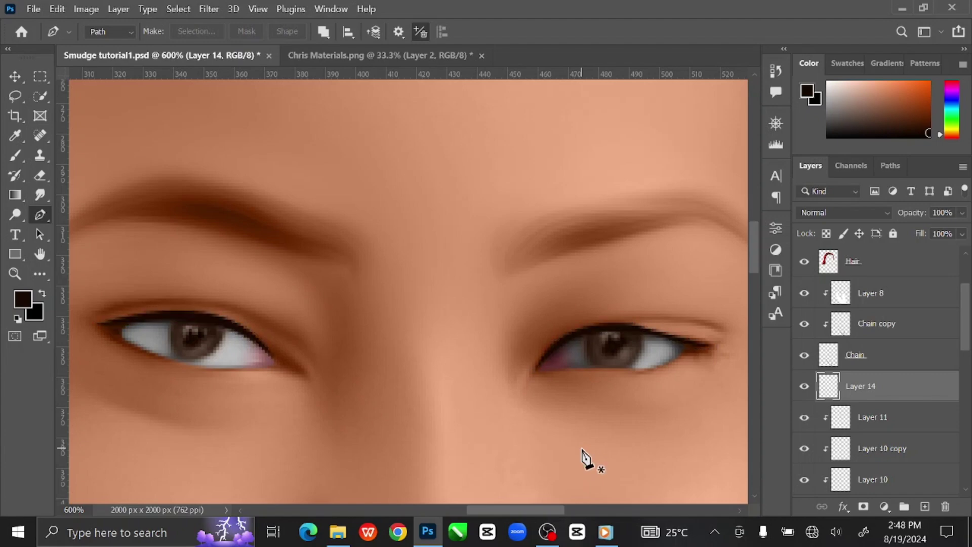
In the materials PNG document, lasso the thick upper eyelash strip on Layer 1 and copy it to a new layer
{"action": "left_click", "coordinate": [15, 75]}
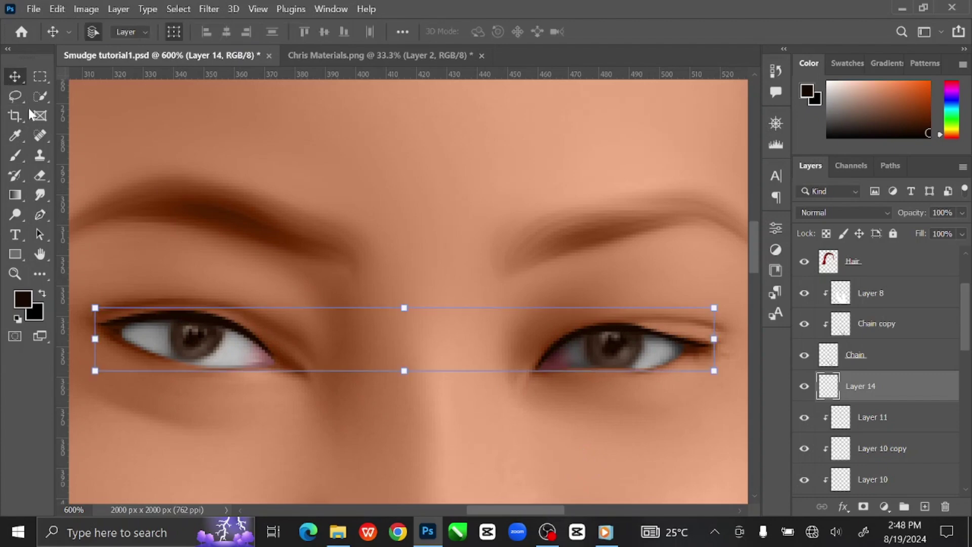
{"action": "left_click", "coordinate": [385, 56]}
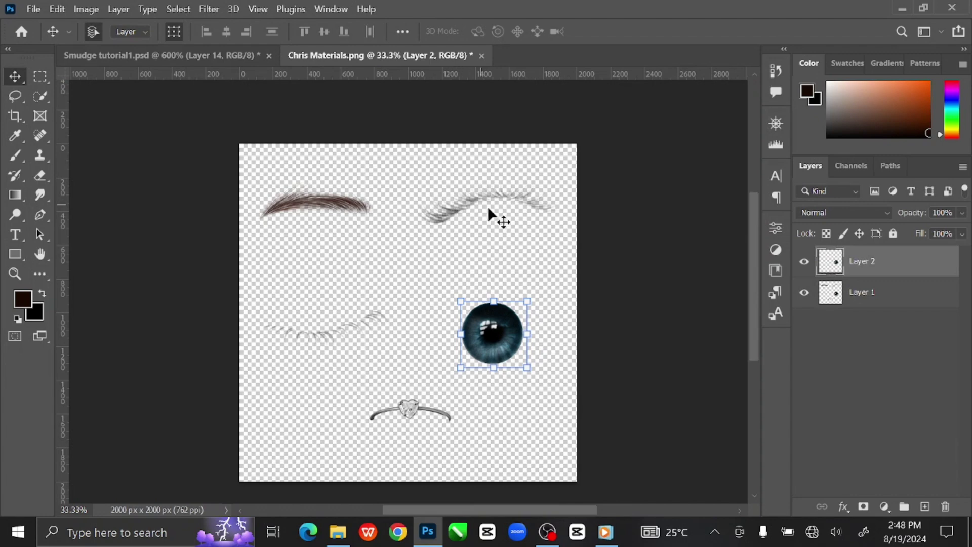
{"action": "left_click", "coordinate": [917, 301]}
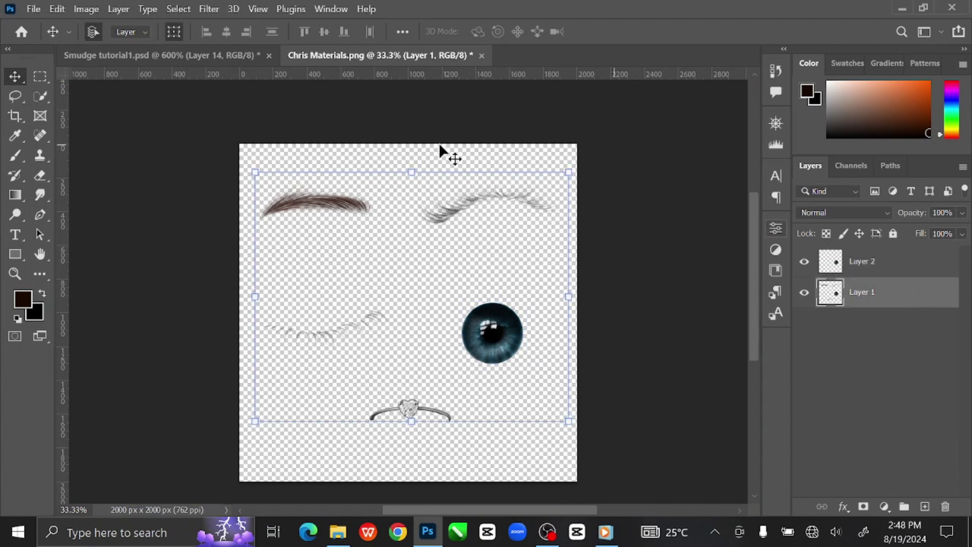
{"action": "left_click", "coordinate": [15, 94]}
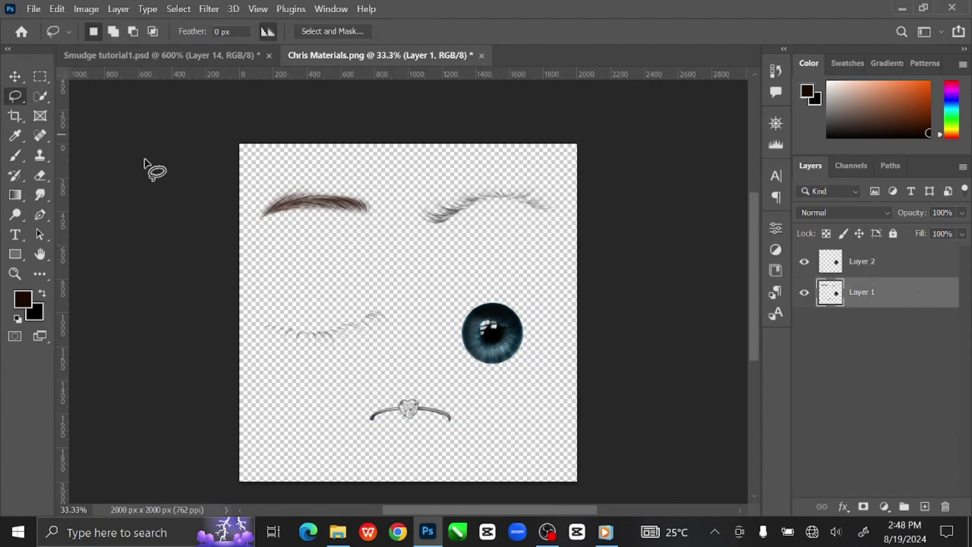
{"action": "mouse_move", "coordinate": [408, 246]}
{"action": "left_mouse_down"}
{"action": "mouse_move", "coordinate": [496, 253]}
{"action": "mouse_move", "coordinate": [580, 237]}
{"action": "mouse_move", "coordinate": [590, 204]}
{"action": "mouse_move", "coordinate": [559, 177]}
{"action": "mouse_move", "coordinate": [507, 165]}
{"action": "mouse_move", "coordinate": [426, 175]}
{"action": "left_mouse_up"}
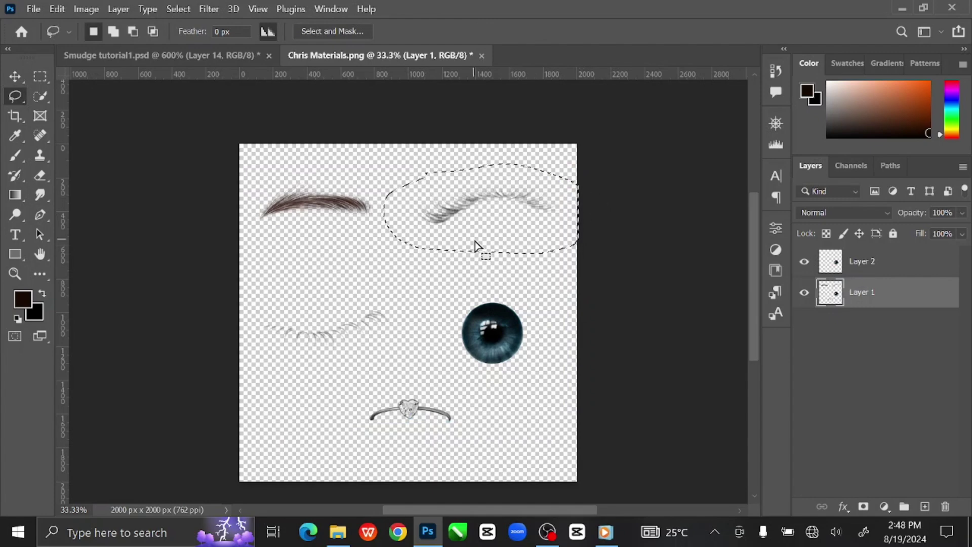
{"action": "key", "text": "ctrl+j"}
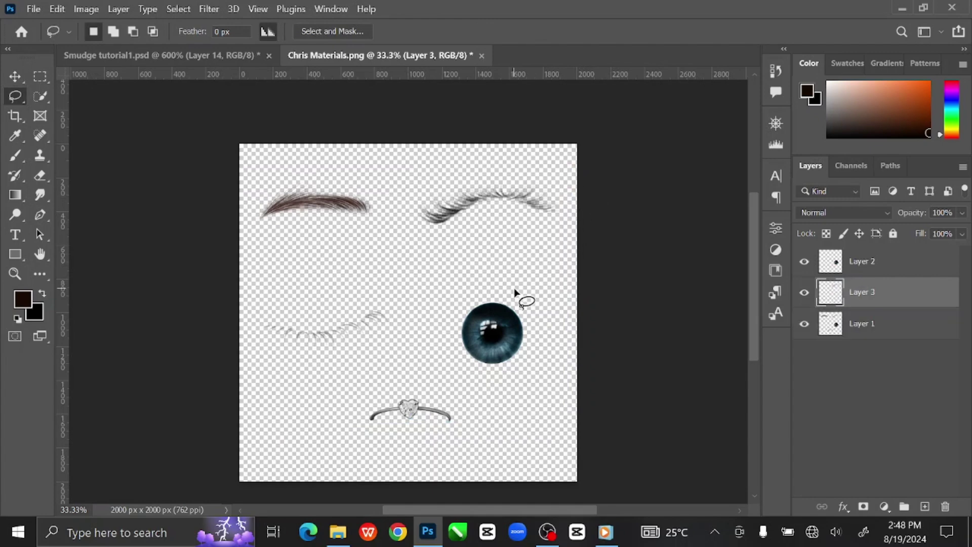
Move the copied eyelash into Smudge tutorial1.psd and scale it proportionally to about 22%, leaving it on the forehead
{"action": "left_click", "coordinate": [15, 76]}
{"action": "mouse_move", "coordinate": [458, 204]}
{"action": "left_mouse_down"}
{"action": "mouse_move", "coordinate": [308, 147]}
{"action": "mouse_move", "coordinate": [208, 59]}
{"action": "mouse_move", "coordinate": [400, 276]}
{"action": "left_mouse_up"}
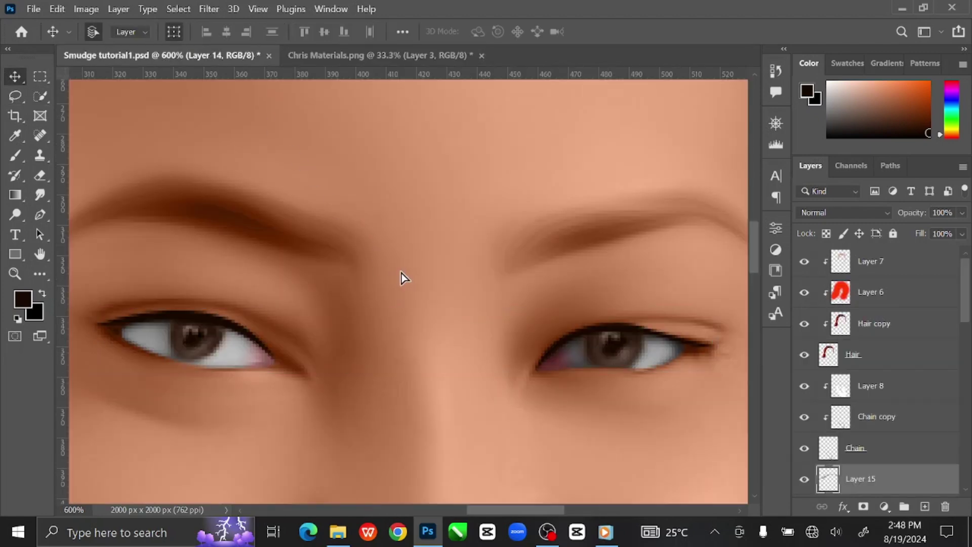
{"action": "scroll", "coordinate": [400, 271], "scroll_direction": "down", "scroll_amount": 3}
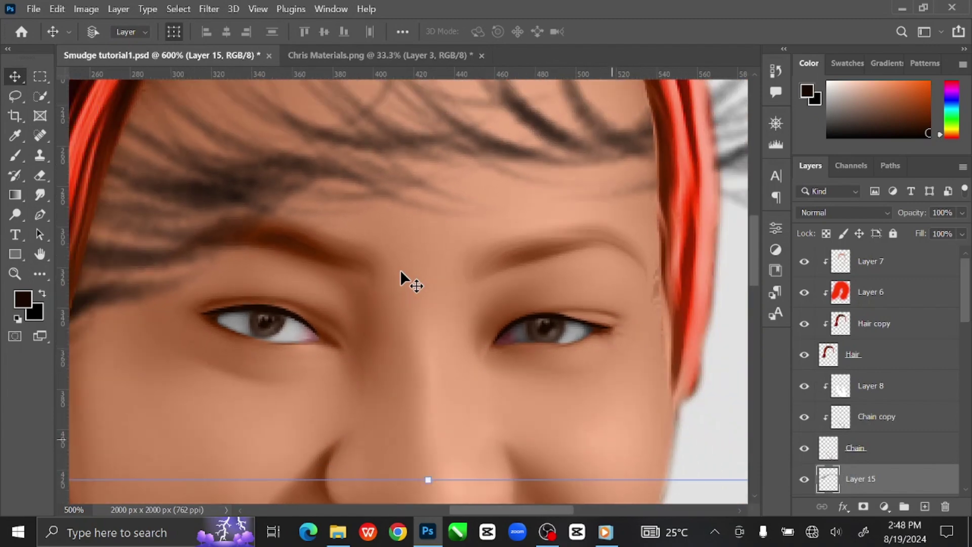
{"action": "scroll", "coordinate": [400, 273], "scroll_direction": "down", "scroll_amount": 3}
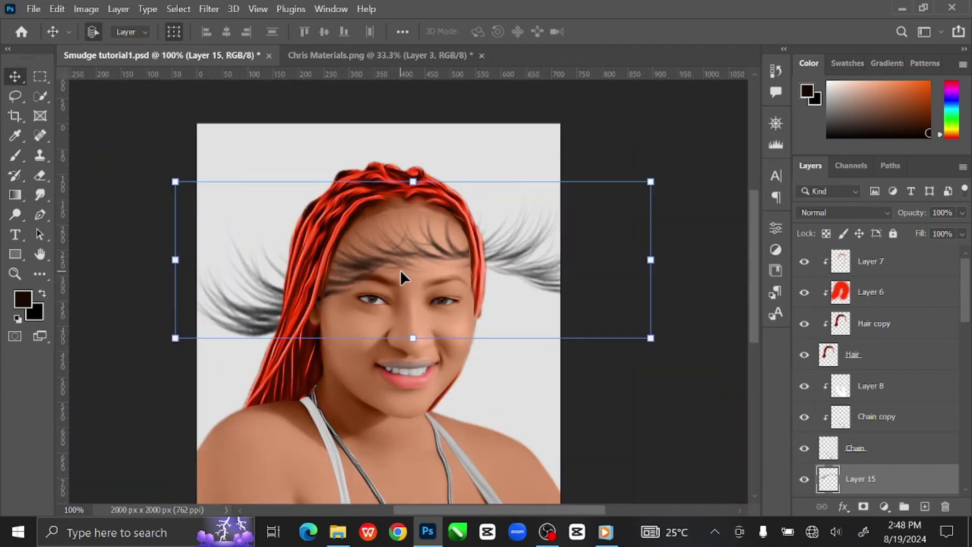
{"action": "left_click_drag", "start_coordinate": [652, 181], "coordinate": [472, 255]}
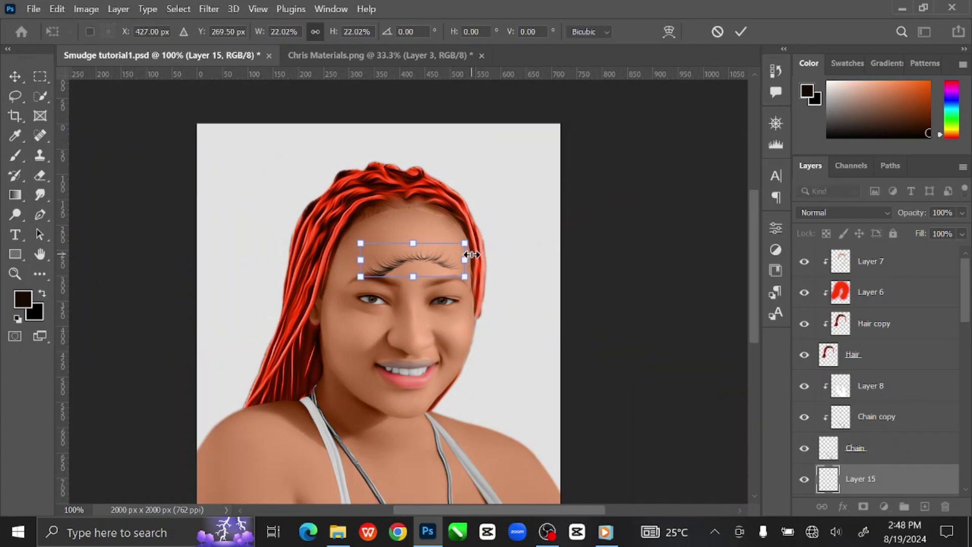
{"action": "key", "text": "ctrl+plus"}
{"action": "key", "text": "ctrl+plus"}
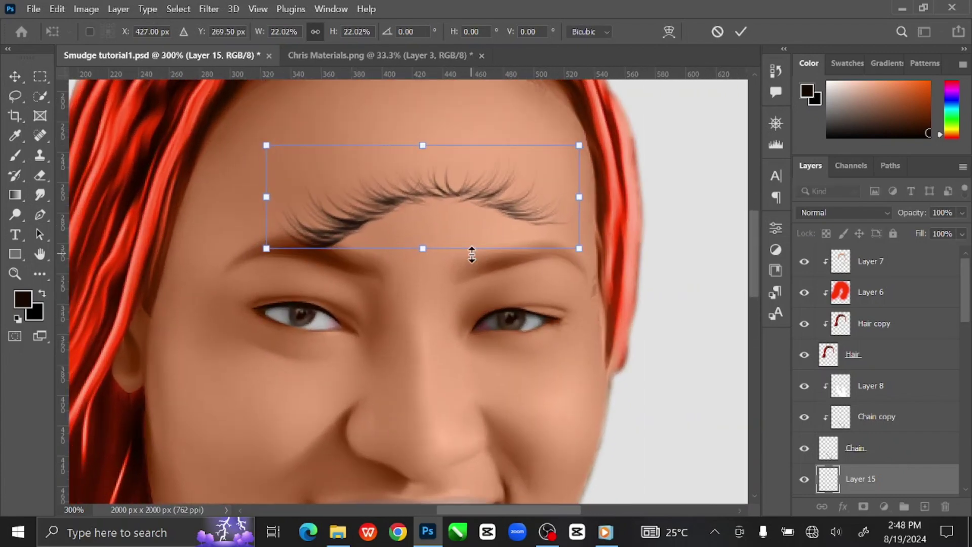
{"action": "left_click", "coordinate": [741, 32]}
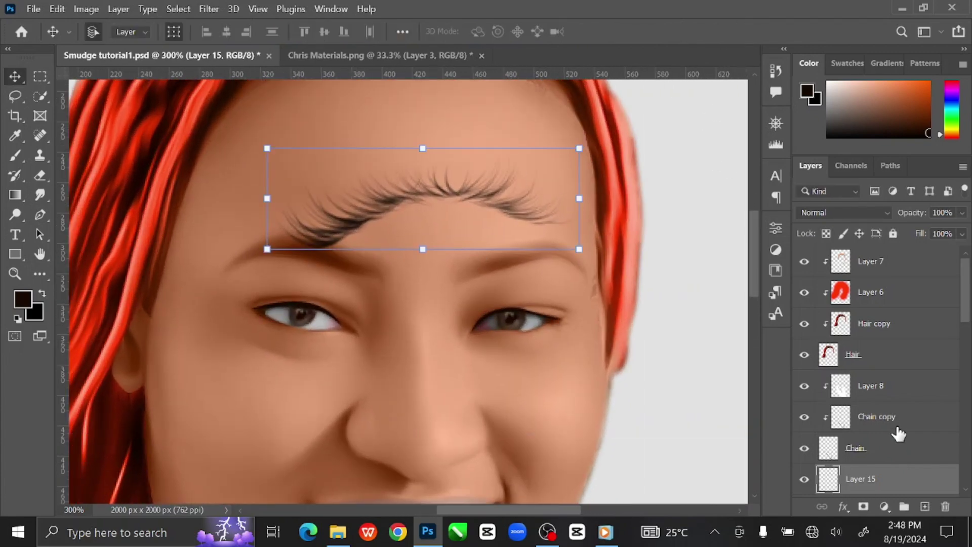
Add a new layer above the eyelash on Layer 15 and clip it to that layer
{"action": "scroll", "coordinate": [897, 433], "scroll_direction": "down", "scroll_amount": 2}
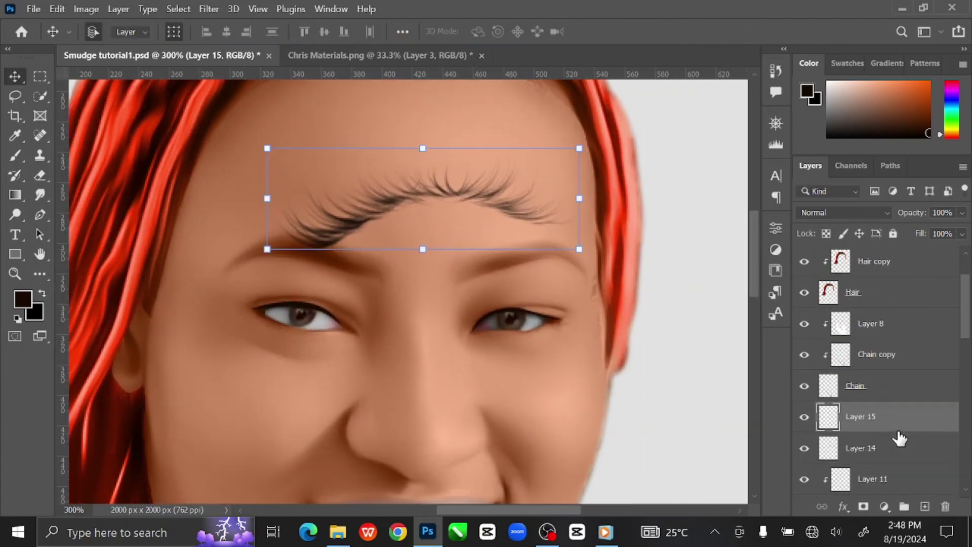
{"action": "left_click", "coordinate": [925, 507]}
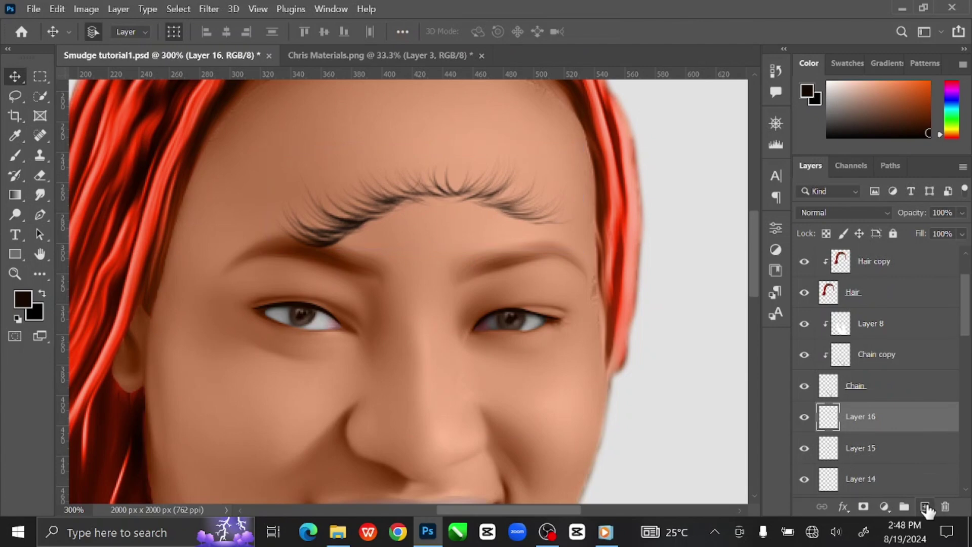
{"action": "right_click", "coordinate": [899, 420]}
{"action": "left_click", "coordinate": [785, 320]}
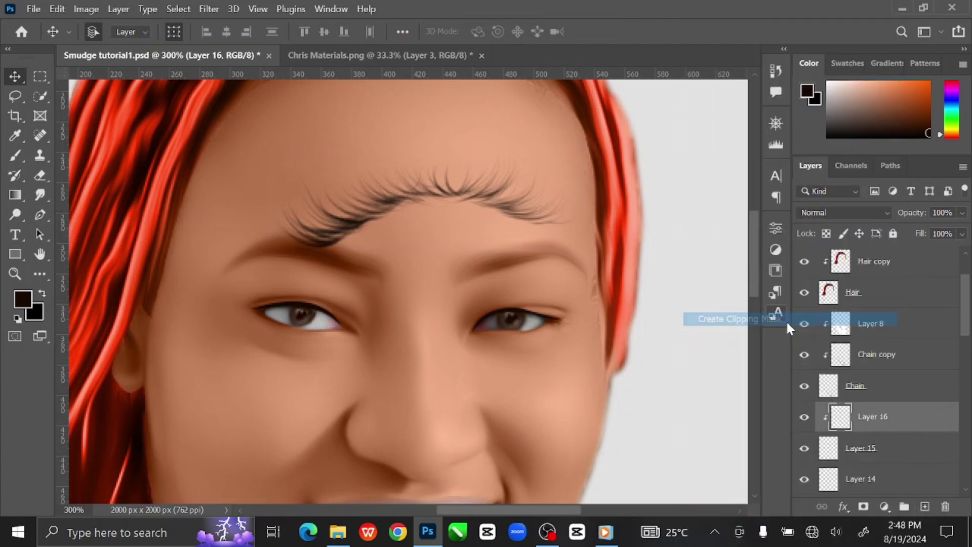
Paint over the whole eyelash strip on clipped Layer 16 in dark brown 170900 with a soft brush of about 60 px
{"action": "key", "text": "b"}
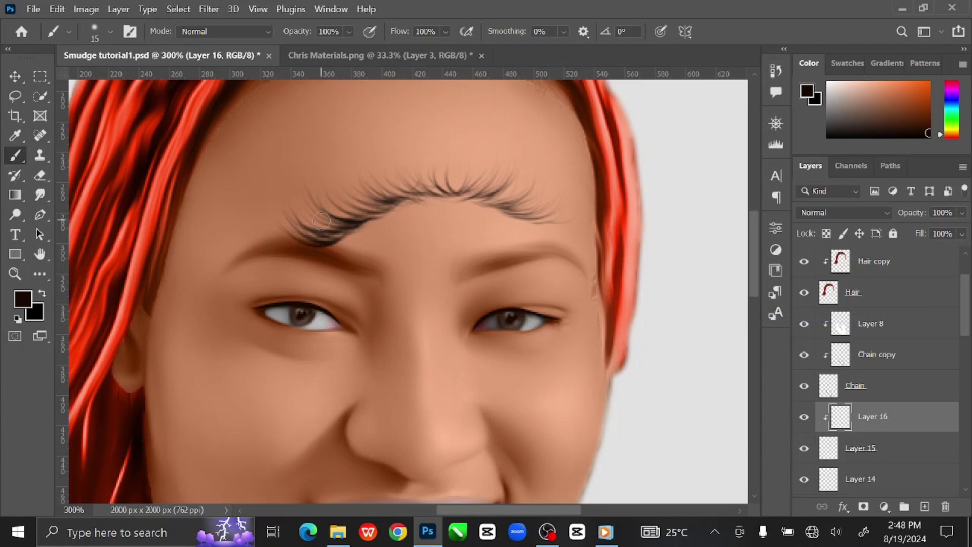
{"action": "key", "text": "bracketright"}
{"action": "key", "text": "bracketright"}
{"action": "key", "text": "bracketright"}
{"action": "key", "text": "bracketright"}
{"action": "key", "text": "bracketright"}
{"action": "key", "text": "bracketright"}
{"action": "key", "text": "bracketright"}
{"action": "key", "text": "bracketright"}
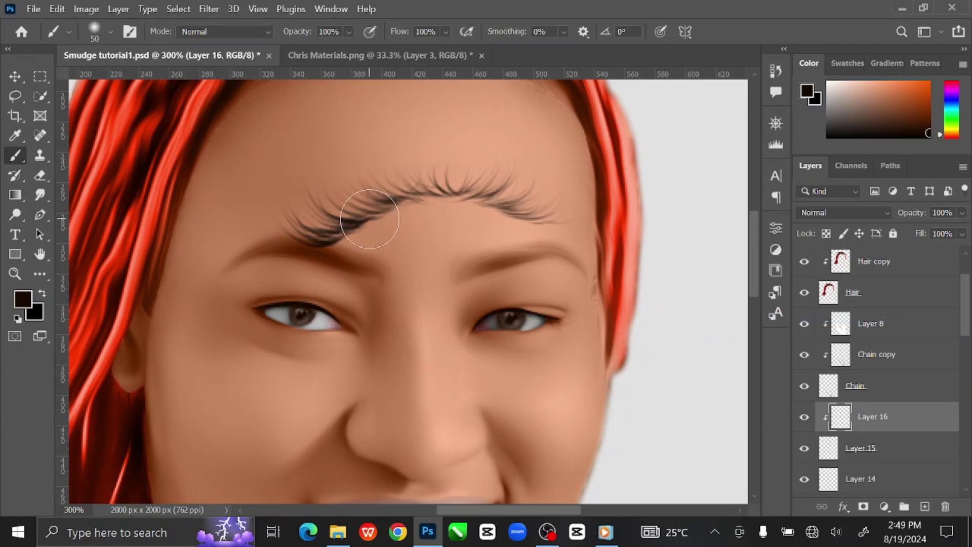
{"action": "mouse_move", "coordinate": [391, 201]}
{"action": "left_mouse_down"}
{"action": "mouse_move", "coordinate": [314, 206]}
{"action": "mouse_move", "coordinate": [358, 180]}
{"action": "left_mouse_up"}
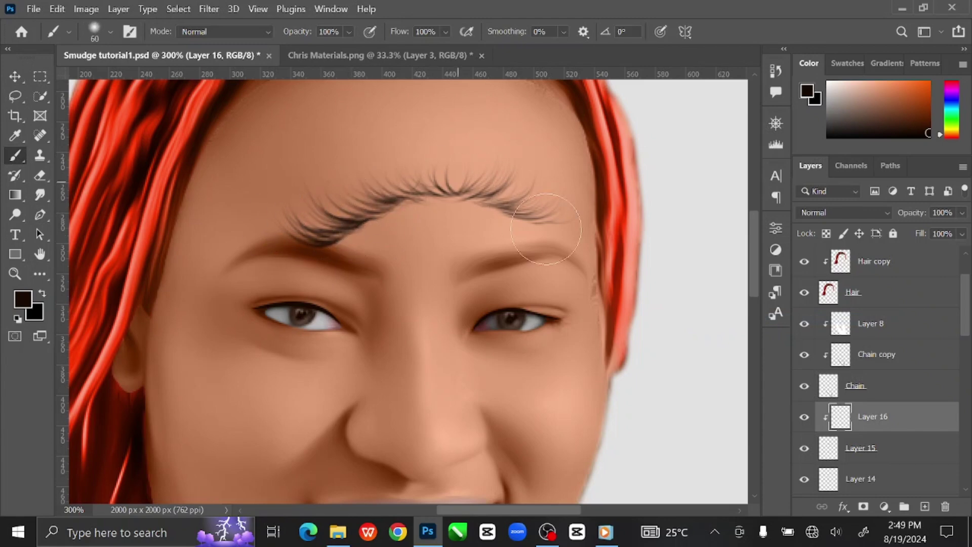
{"action": "left_click", "coordinate": [805, 101]}
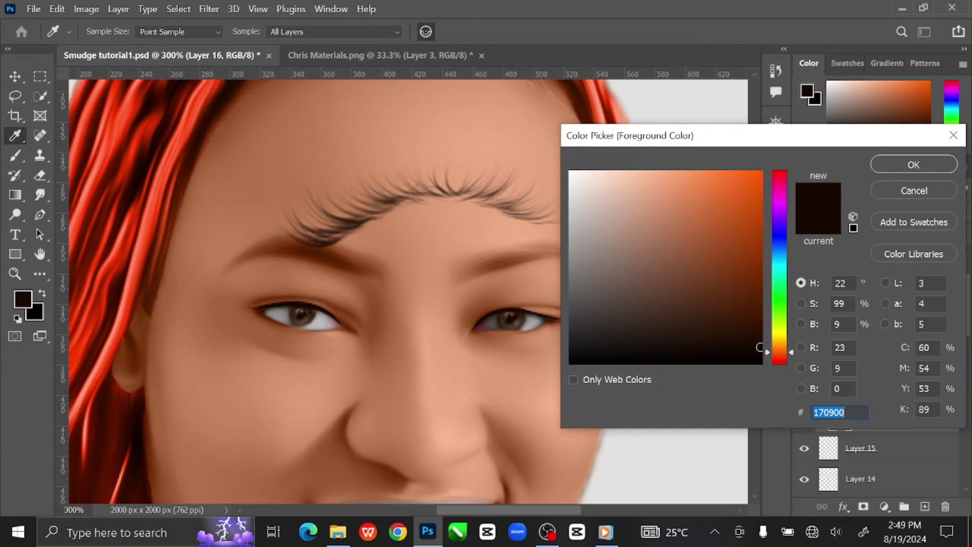
{"action": "left_click", "coordinate": [890, 171]}
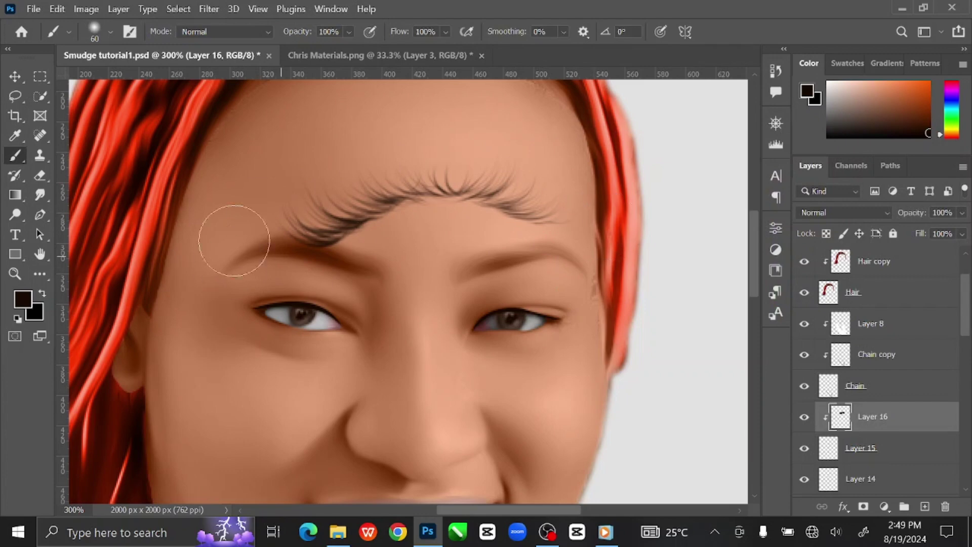
Merge the painted colour on Layer 16 with the eyelash on Layer 15
{"action": "scroll", "coordinate": [868, 403], "scroll_direction": "down", "scroll_amount": 1}
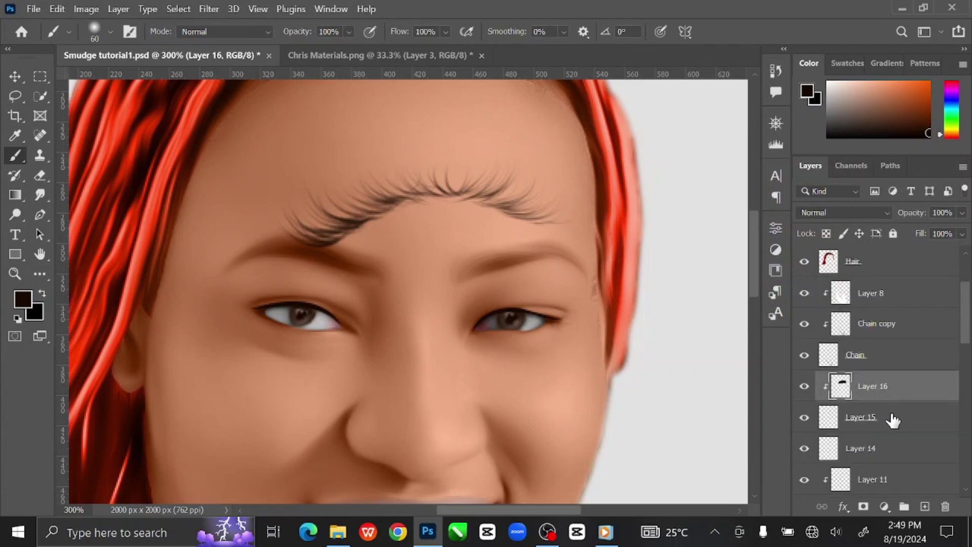
{"action": "left_click", "coordinate": [896, 421], "text": "ctrl"}
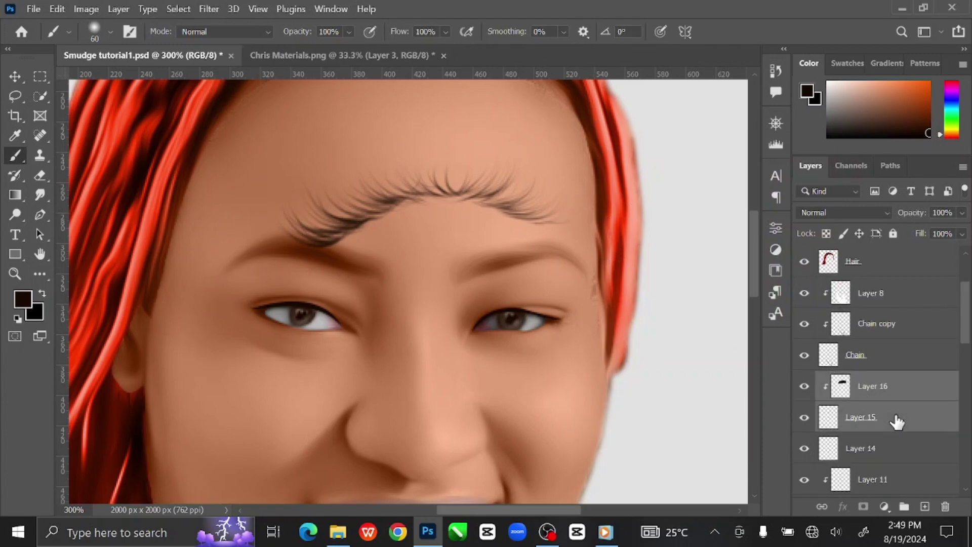
{"action": "key", "text": "ctrl+e"}
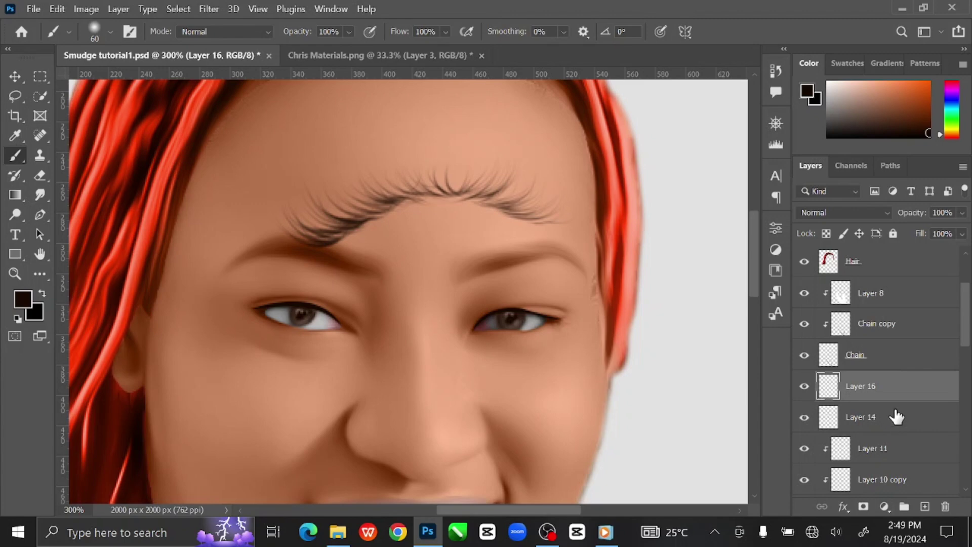
Group the merged eyelash layer with Layer 14, name the group Eyelash, and save the document
{"action": "left_click", "coordinate": [896, 420], "text": "ctrl"}
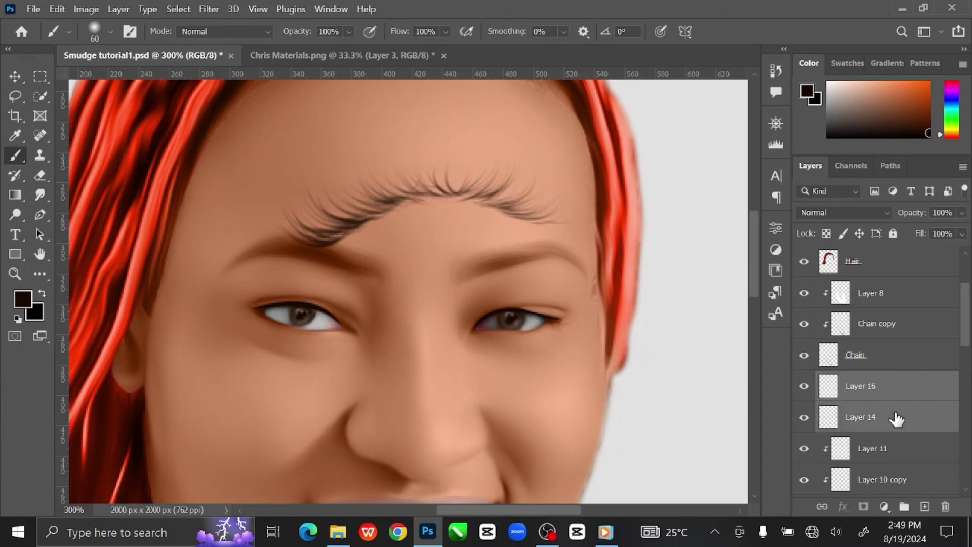
{"action": "key", "text": "ctrl+g"}
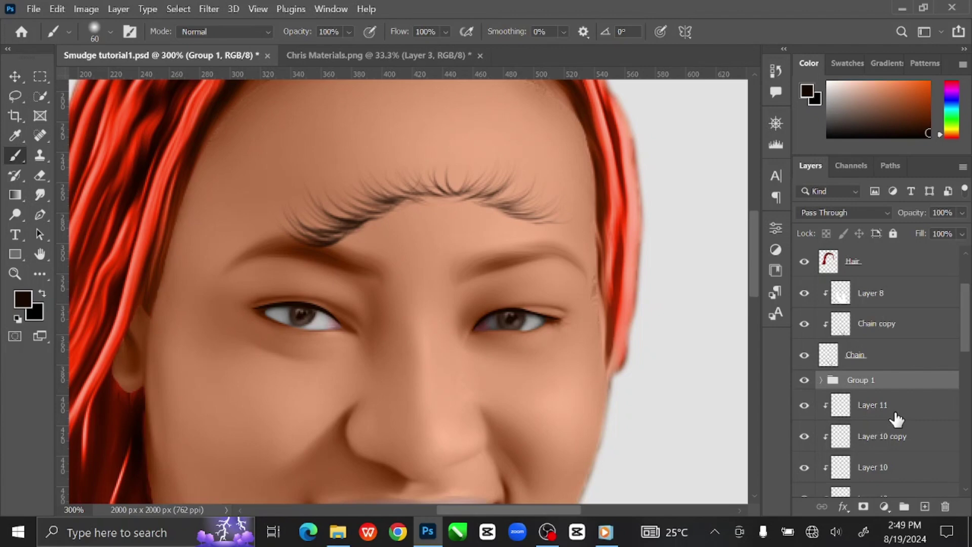
{"action": "double_click", "coordinate": [857, 380]}
{"action": "type", "text": "Eyelash"}
{"action": "key", "text": "Return"}
{"action": "key", "text": "ctrl+s"}
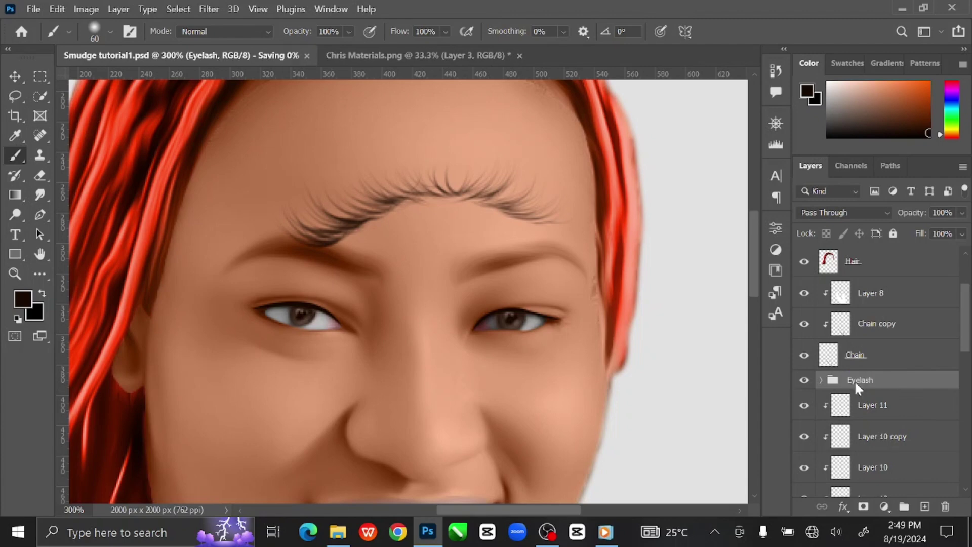
Select Layer 16 inside the Eyelash group and move its lashes down from the forehead towards the left-hand eye
{"action": "left_click", "coordinate": [10, 75]}
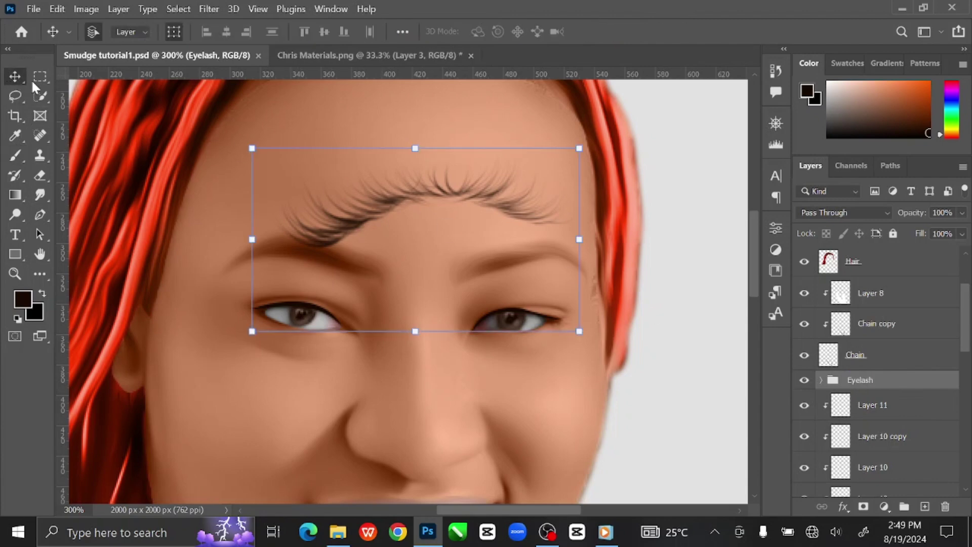
{"action": "left_click", "coordinate": [821, 379]}
{"action": "left_click", "coordinate": [907, 413]}
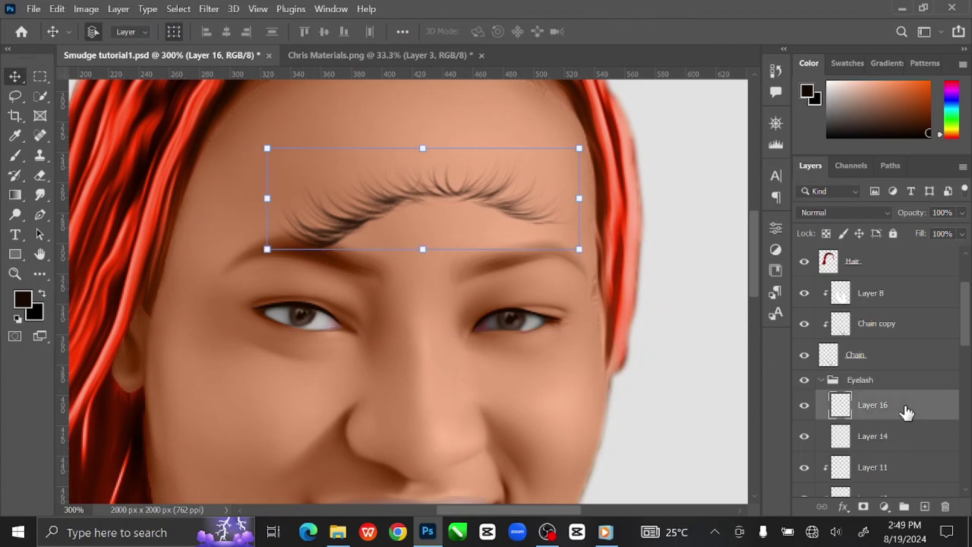
{"action": "scroll", "coordinate": [905, 413], "scroll_direction": "down", "scroll_amount": 4}
{"action": "scroll", "coordinate": [906, 413], "scroll_direction": "down", "scroll_amount": 2}
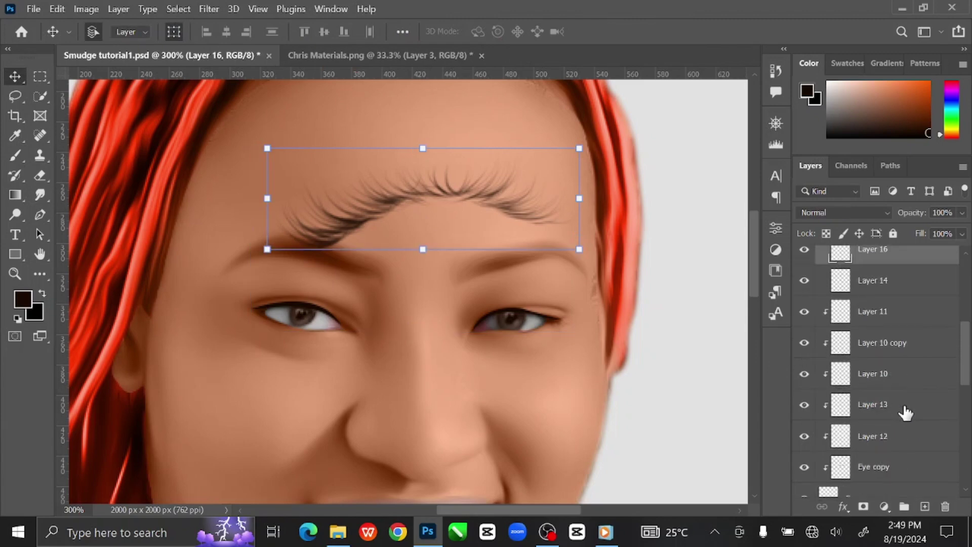
{"action": "scroll", "coordinate": [906, 412], "scroll_direction": "up", "scroll_amount": 4}
{"action": "scroll", "coordinate": [905, 412], "scroll_direction": "up", "scroll_amount": 1}
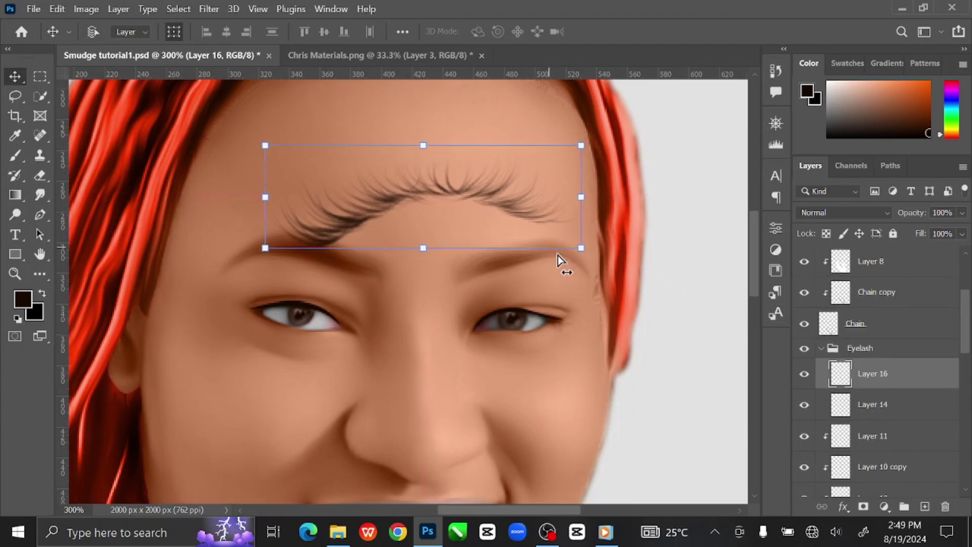
{"action": "key", "text": "ctrl+plus"}
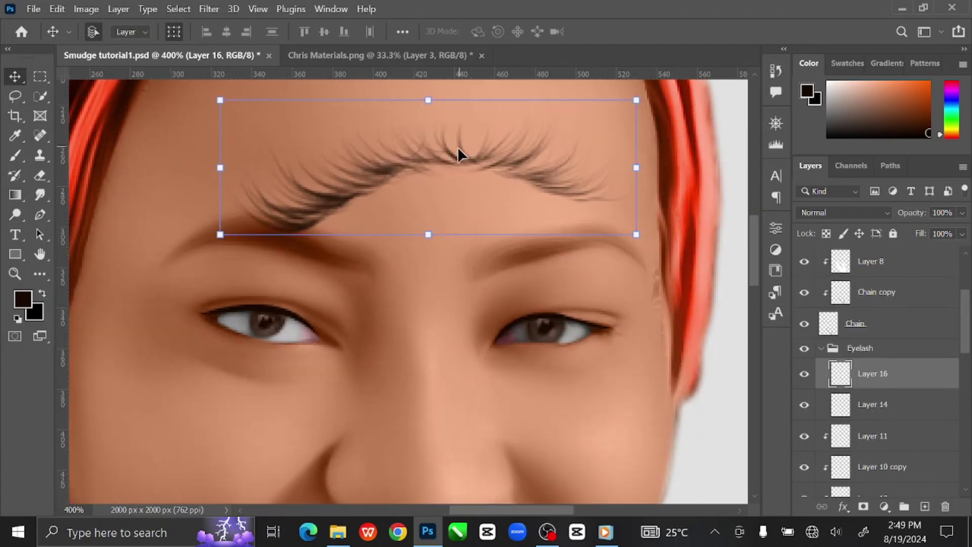
{"action": "left_click_drag", "start_coordinate": [458, 150], "coordinate": [390, 247]}
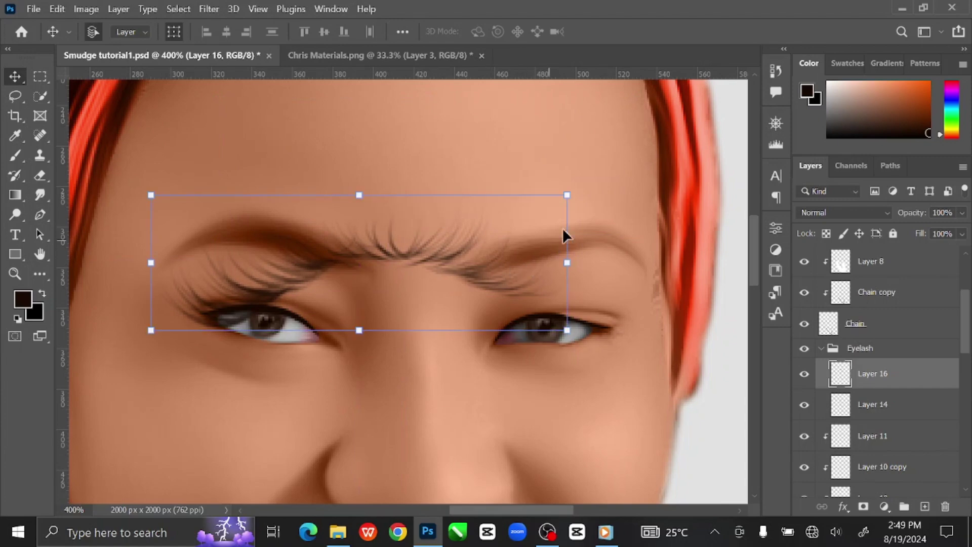
Scale the Layer 16 lashes proportionally to about 46% and place them just above the left-hand eye
{"action": "left_click_drag", "start_coordinate": [566, 195], "coordinate": [349, 267]}
{"action": "left_click_drag", "start_coordinate": [301, 298], "coordinate": [310, 278]}
{"action": "key", "text": "ctrl+plus"}
{"action": "key", "text": "ctrl+plus"}
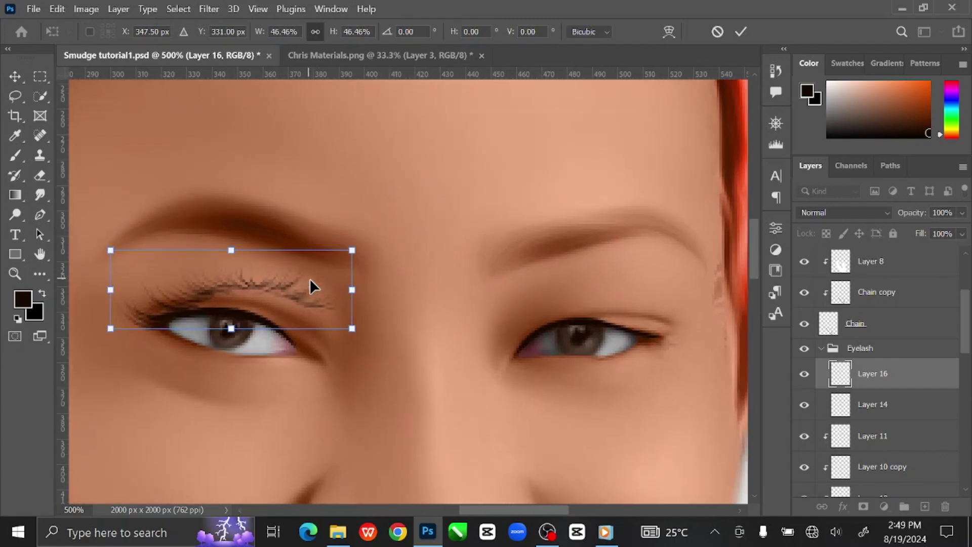
{"action": "left_click_drag", "start_coordinate": [310, 278], "coordinate": [460, 290]}
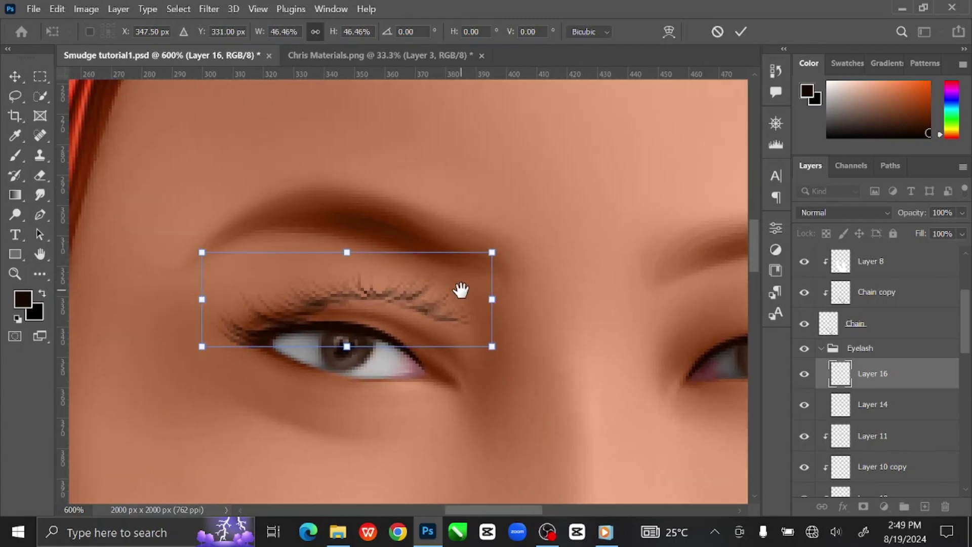
Warp the lashes so their base follows the upper lid of the left-hand eye, and apply the transform
{"action": "left_click", "coordinate": [670, 30]}
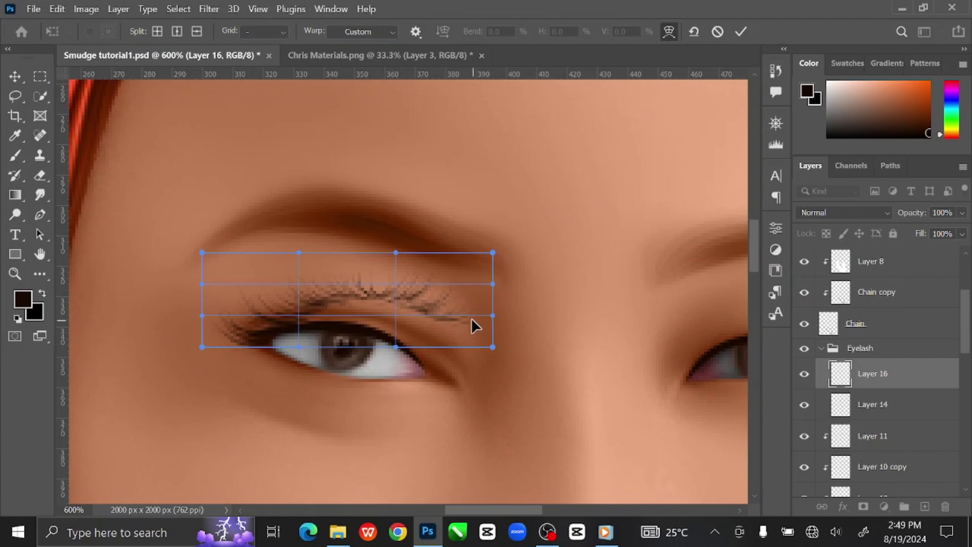
{"action": "left_click_drag", "start_coordinate": [462, 323], "coordinate": [443, 367]}
{"action": "mouse_move", "coordinate": [378, 314]}
{"action": "left_mouse_down"}
{"action": "mouse_move", "coordinate": [378, 326]}
{"action": "mouse_move", "coordinate": [390, 322]}
{"action": "left_mouse_up"}
{"action": "left_click_drag", "start_coordinate": [494, 252], "coordinate": [493, 266]}
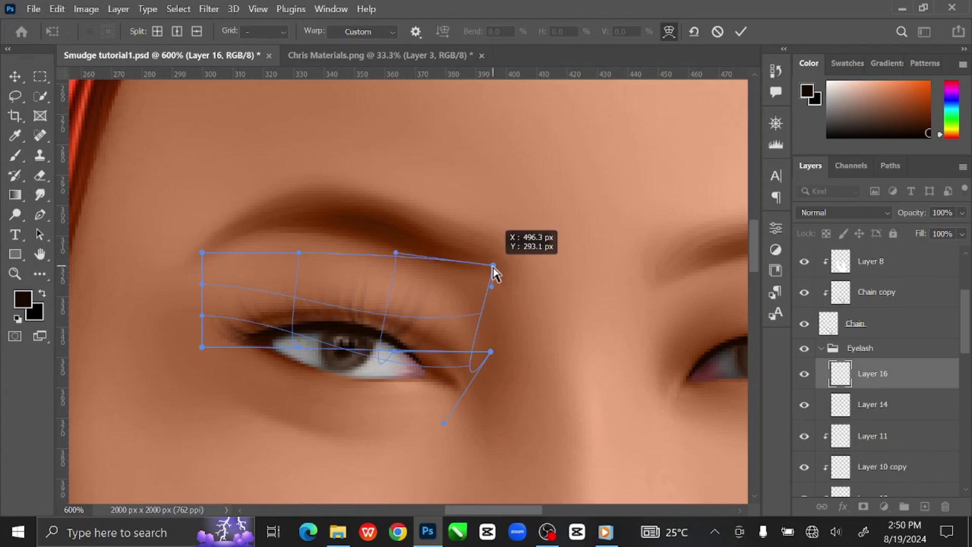
{"action": "left_click_drag", "start_coordinate": [202, 348], "coordinate": [197, 334]}
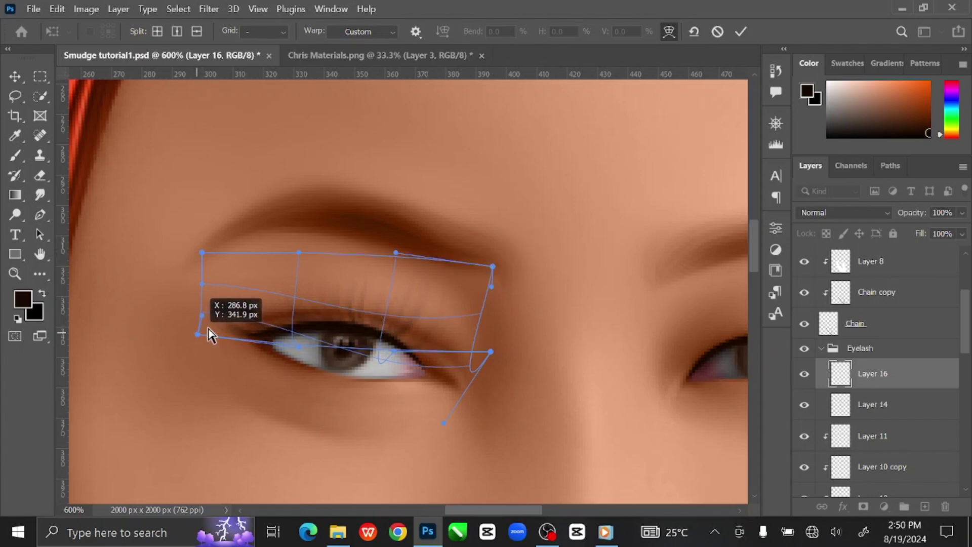
{"action": "left_click", "coordinate": [741, 32]}
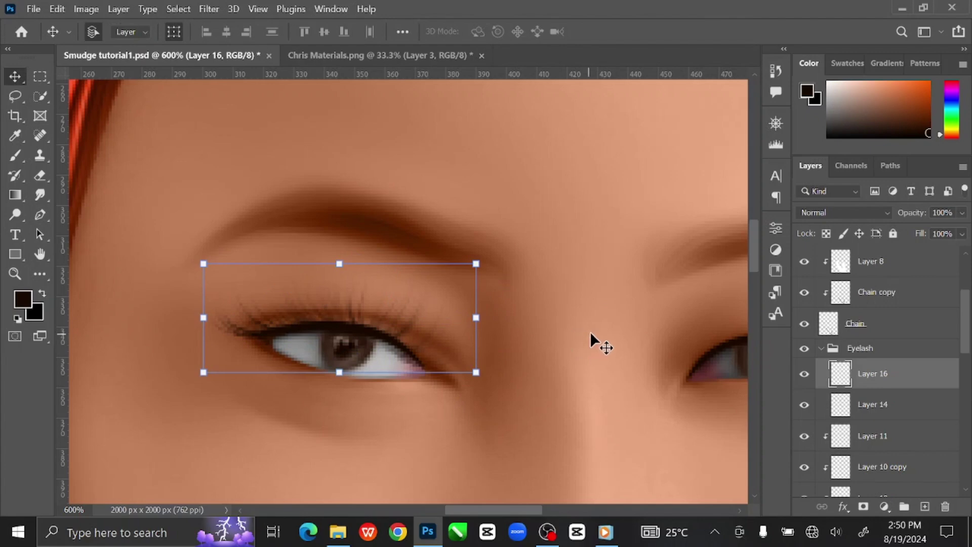
Add a layer mask to Layer 16 and hide the lashes near the inner eye corner with a size 25 black brush
{"action": "left_click", "coordinate": [863, 506]}
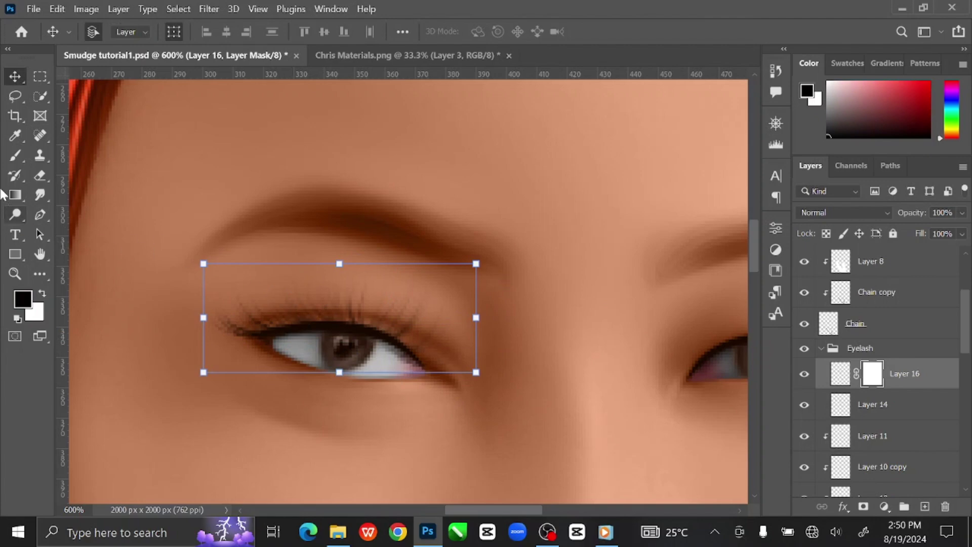
{"action": "left_click", "coordinate": [14, 156]}
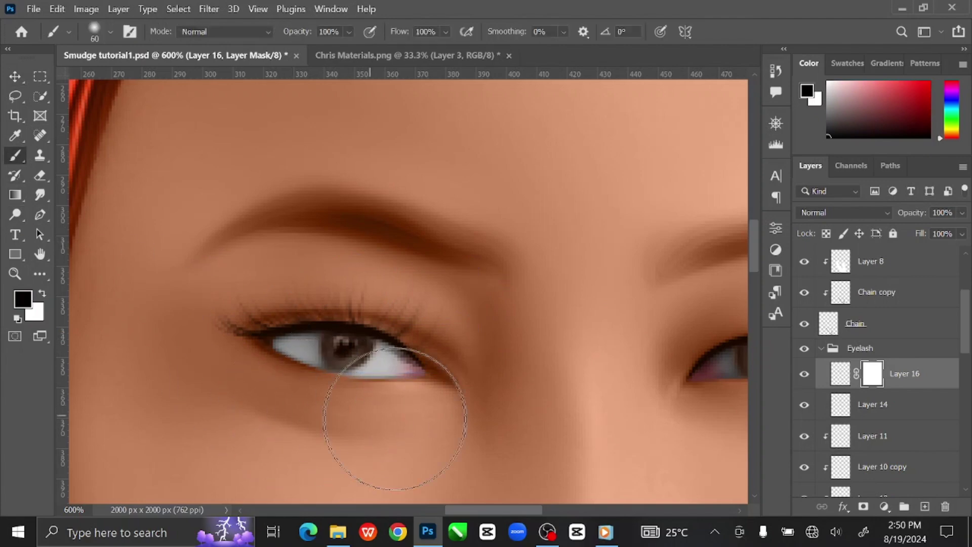
{"action": "key", "text": "bracketleft"}
{"action": "key", "text": "bracketleft"}
{"action": "key", "text": "bracketleft"}
{"action": "key", "text": "bracketleft"}
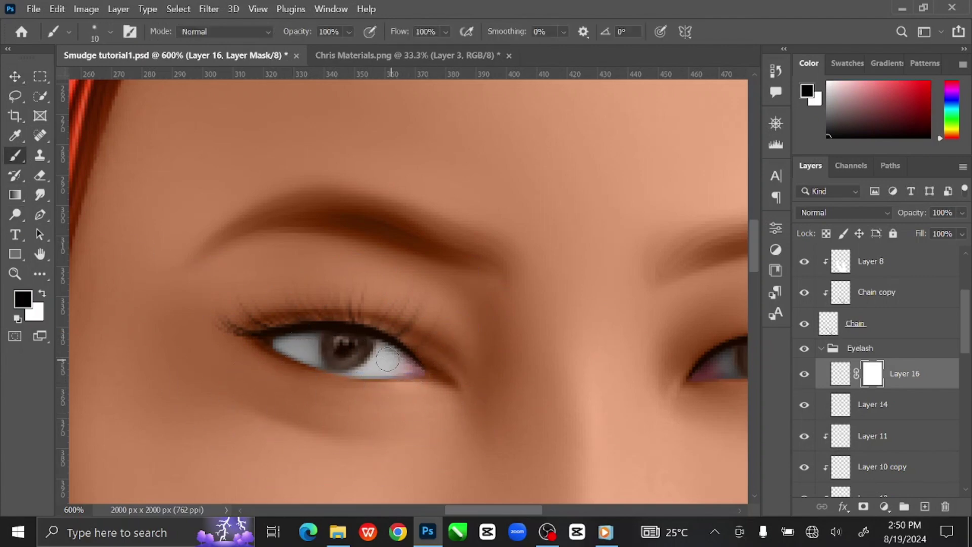
{"action": "key", "text": "bracketright"}
{"action": "key", "text": "bracketright"}
{"action": "key", "text": "bracketright"}
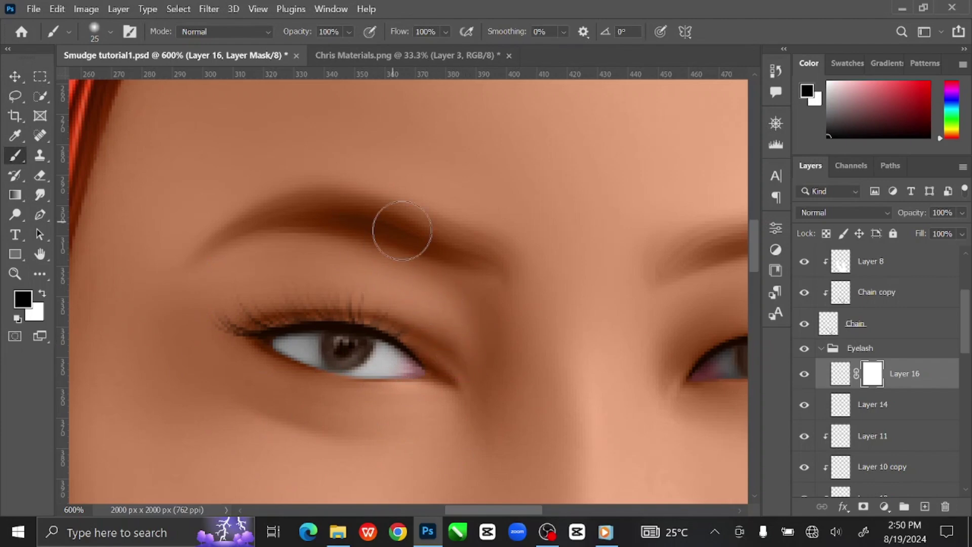
Thicken the lashes by duplicating Layer 16 and merging the copy with the original
{"action": "left_click", "coordinate": [15, 77]}
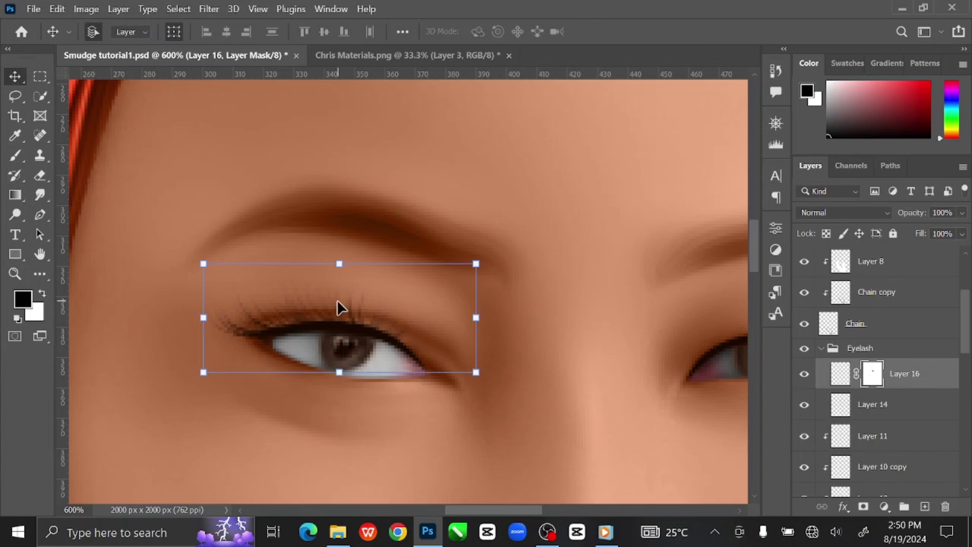
{"action": "left_click", "coordinate": [941, 386]}
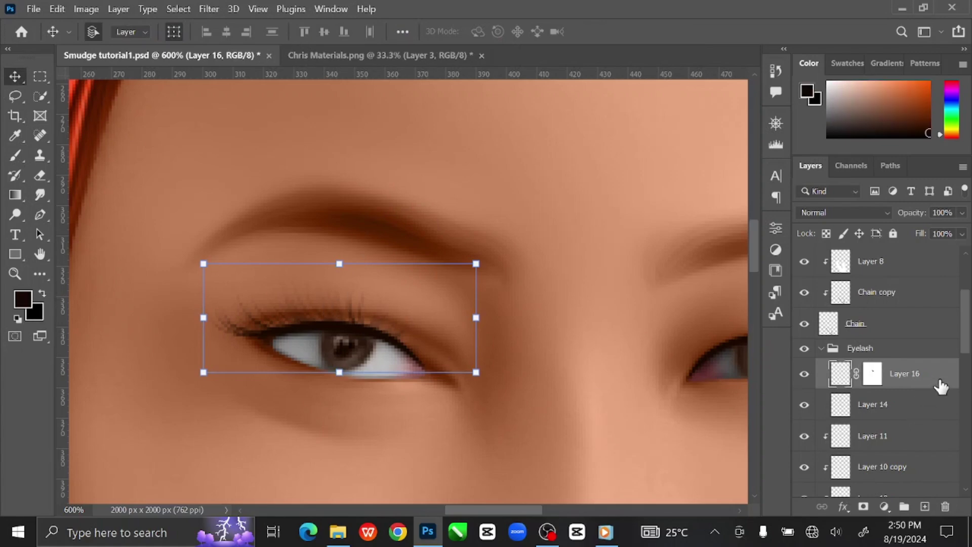
{"action": "key", "text": "ctrl+j"}
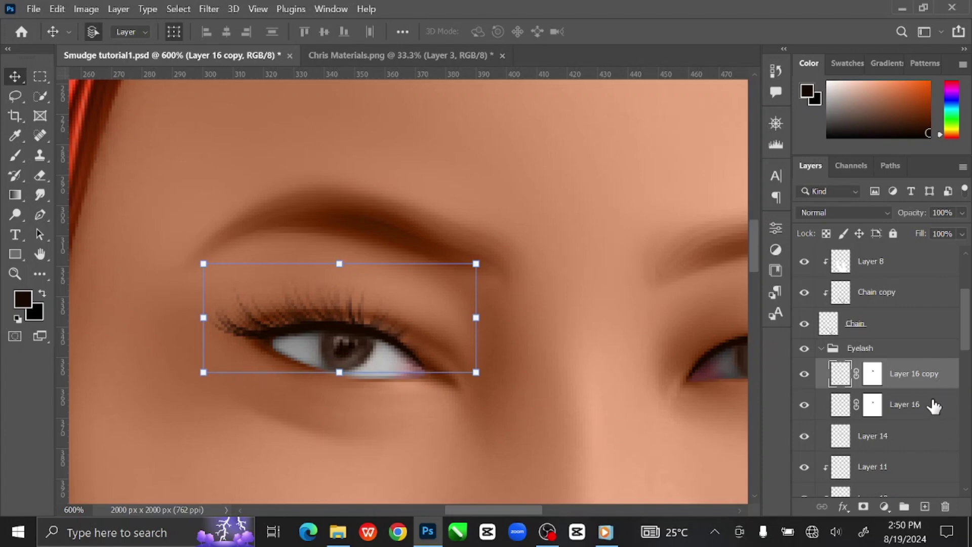
{"action": "left_click", "coordinate": [935, 405], "text": "shift"}
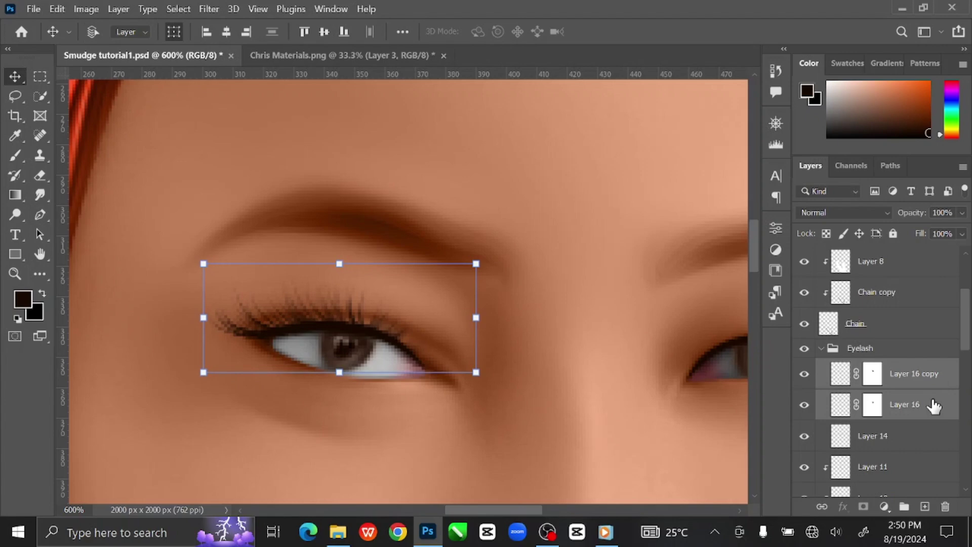
{"action": "key", "text": "ctrl+e"}
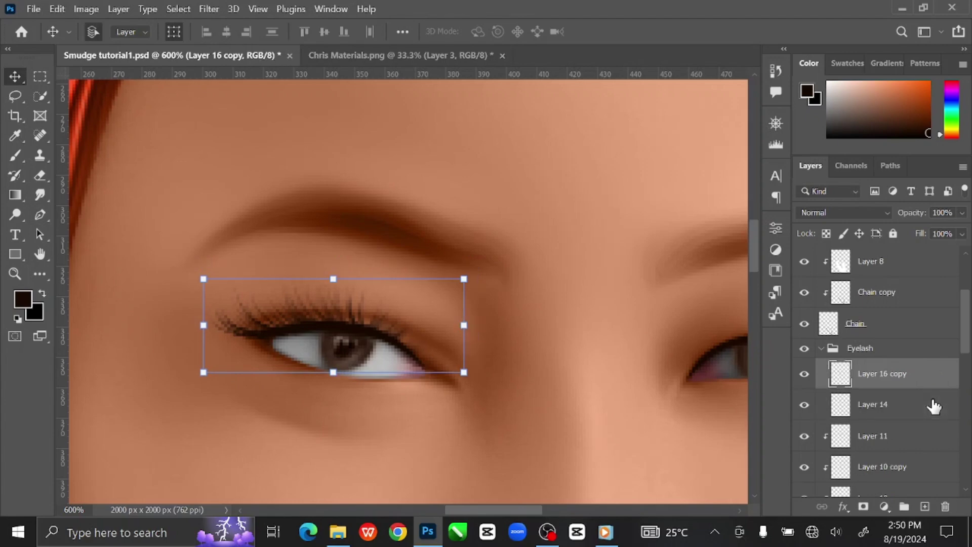
Duplicate the merged lash layer and fit the copy over the right-hand eye, flipped horizontally and slightly reduced
{"action": "key", "text": "ctrl+j"}
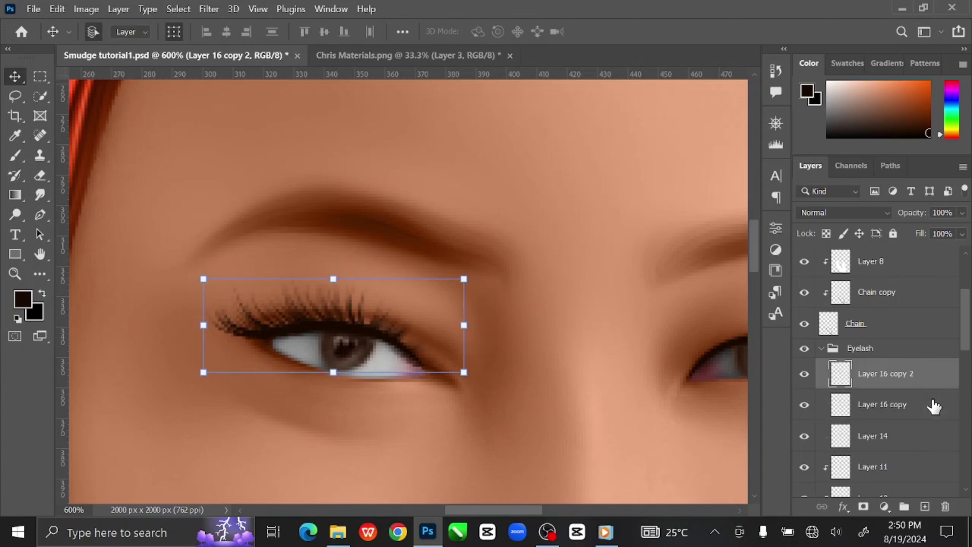
{"action": "left_click_drag", "start_coordinate": [540, 431], "coordinate": [404, 445]}
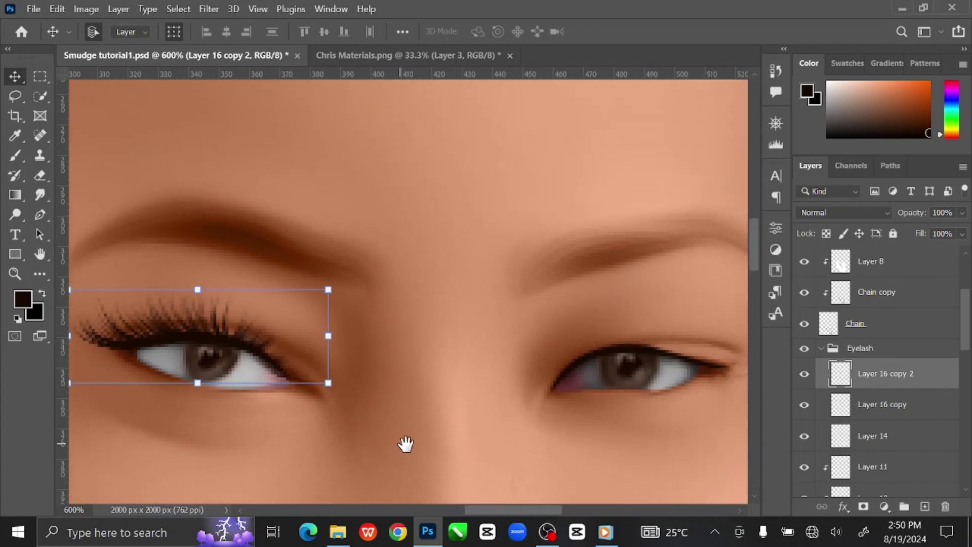
{"action": "key", "text": "ctrl+t"}
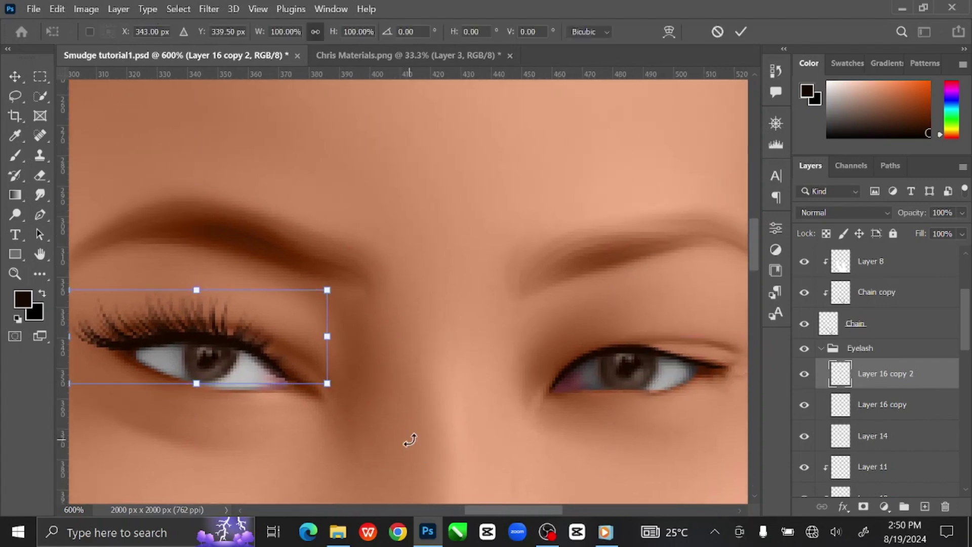
{"action": "left_click_drag", "start_coordinate": [223, 341], "coordinate": [513, 353]}
{"action": "right_click", "coordinate": [508, 346]}
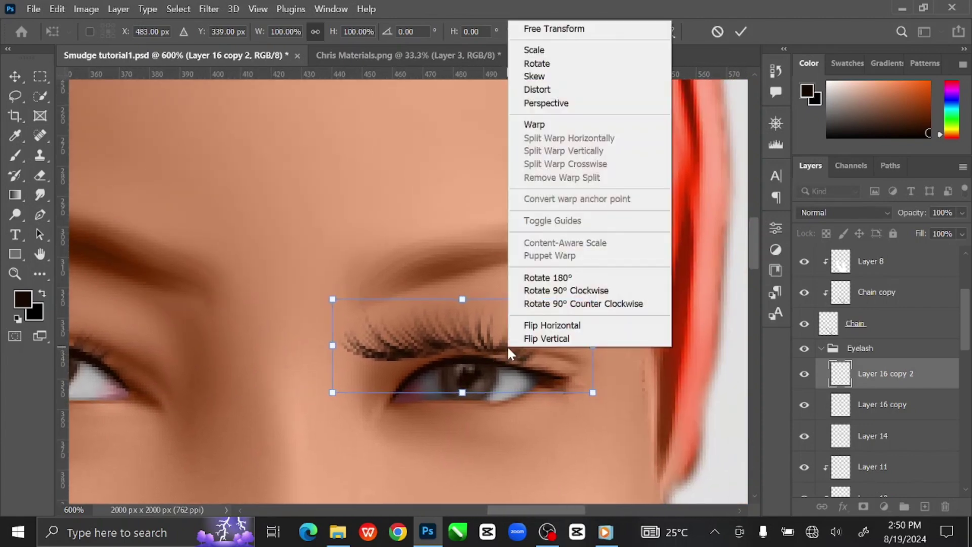
{"action": "left_click", "coordinate": [548, 326]}
{"action": "left_click_drag", "start_coordinate": [551, 360], "coordinate": [556, 370]}
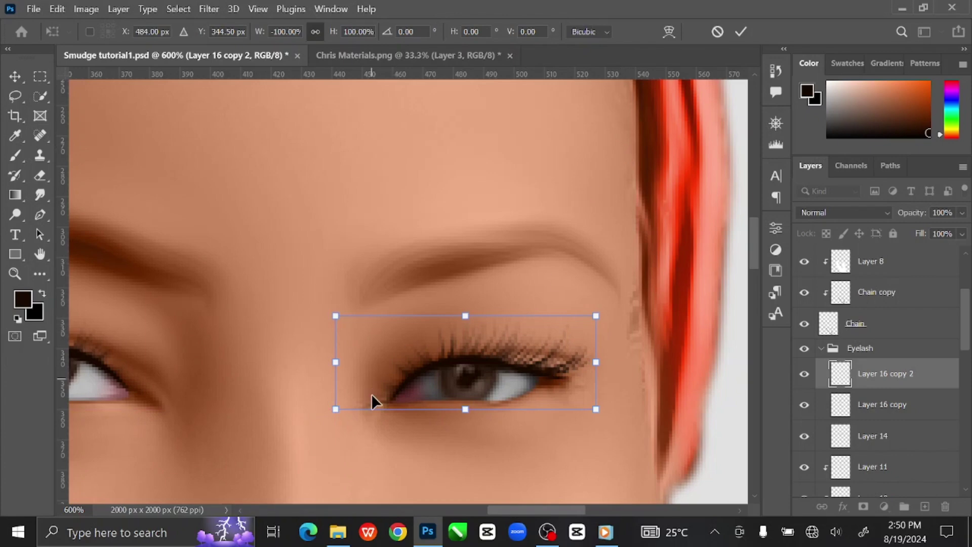
{"action": "left_click_drag", "start_coordinate": [335, 408], "coordinate": [348, 404]}
Warp the flipped lashes to follow the upper lid of the right-hand eye, and apply the transform
{"action": "left_click", "coordinate": [669, 31]}
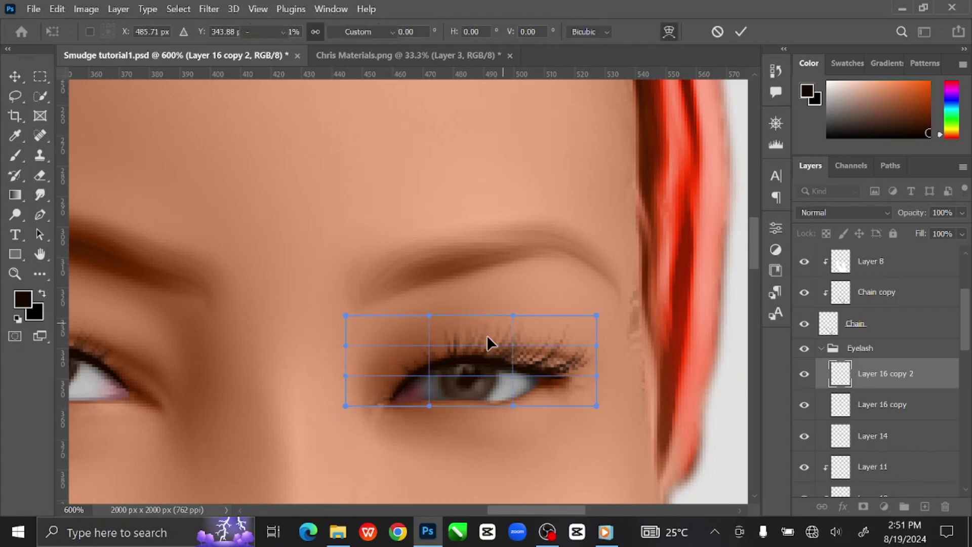
{"action": "left_click_drag", "start_coordinate": [345, 405], "coordinate": [356, 418]}
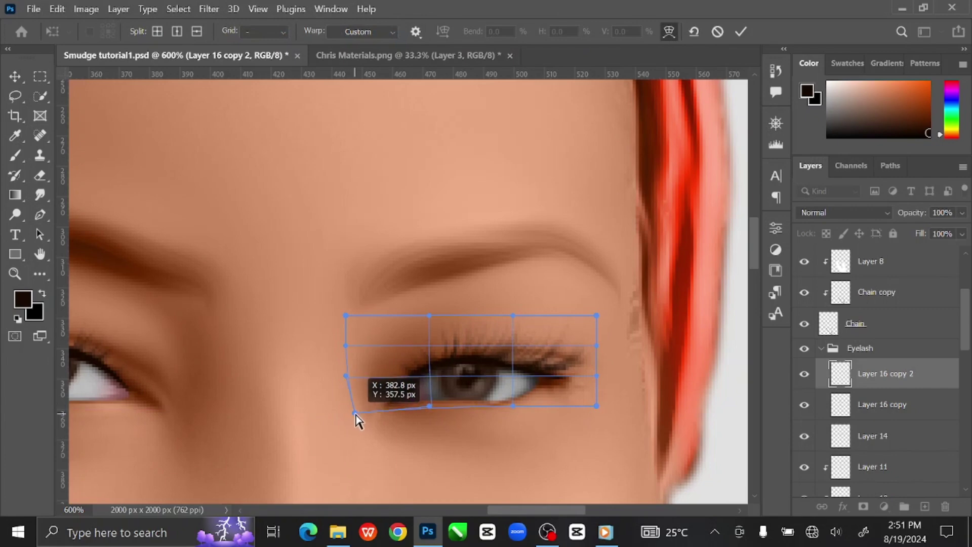
{"action": "mouse_move", "coordinate": [462, 354]}
{"action": "left_mouse_down"}
{"action": "mouse_move", "coordinate": [458, 334]}
{"action": "mouse_move", "coordinate": [459, 342]}
{"action": "left_mouse_up"}
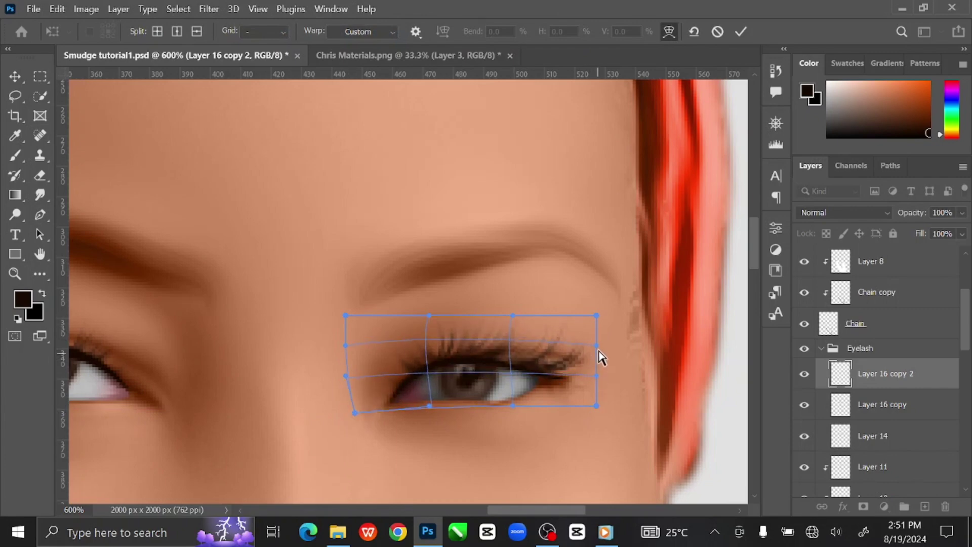
{"action": "left_click_drag", "start_coordinate": [598, 347], "coordinate": [597, 378]}
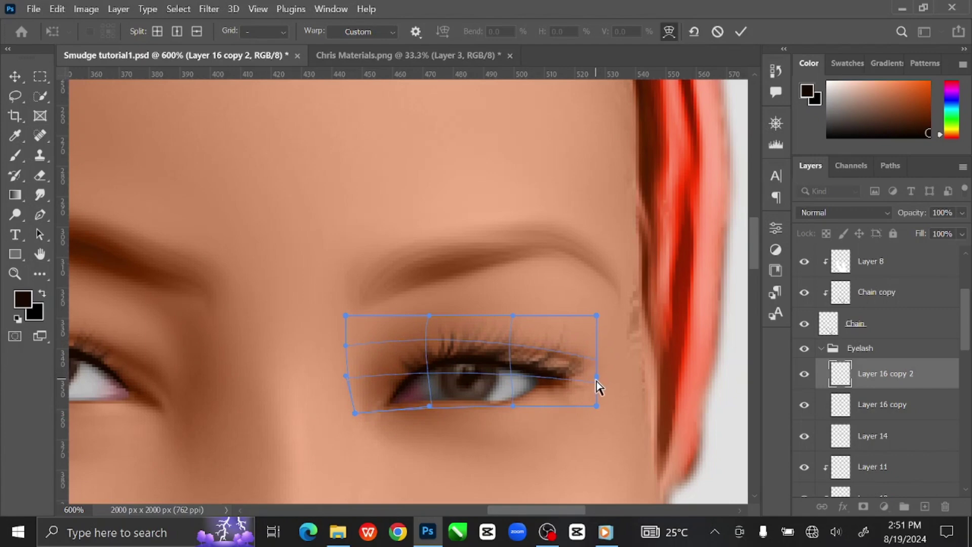
{"action": "left_click_drag", "start_coordinate": [516, 408], "coordinate": [519, 379]}
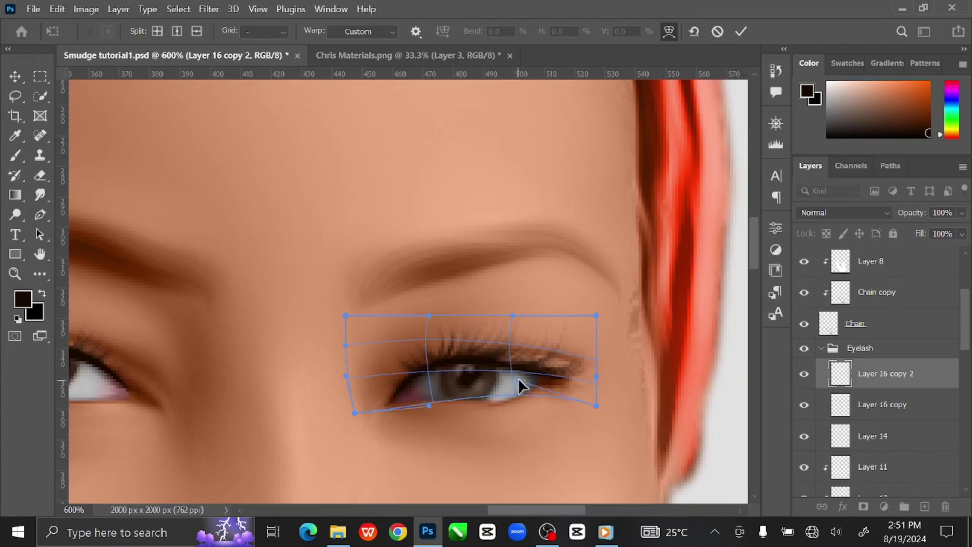
{"action": "left_click", "coordinate": [739, 31]}
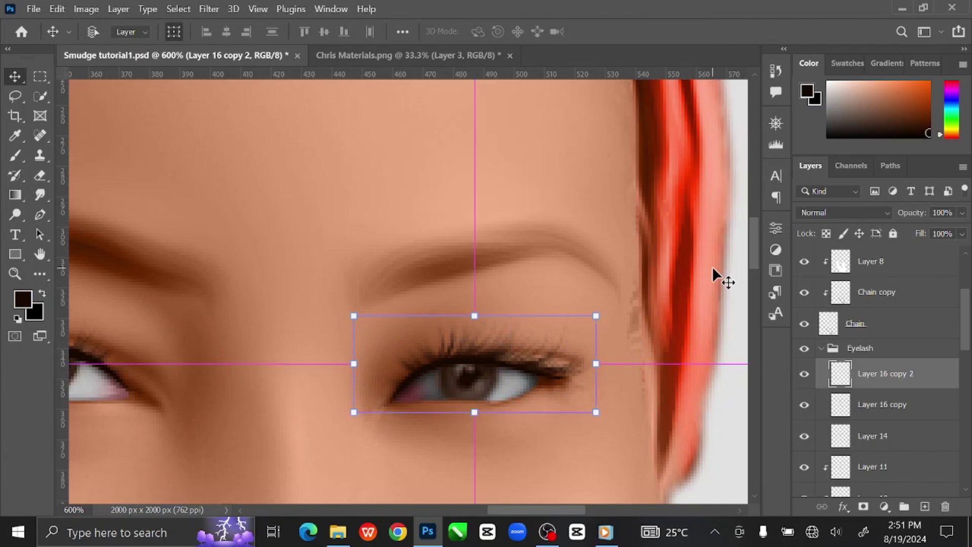
Examine the lashes on both eyes against the whole face and up close
{"action": "key", "text": "ctrl+minus"}
{"action": "key", "text": "ctrl+minus"}
{"action": "key", "text": "ctrl+minus"}
{"action": "key", "text": "ctrl+minus"}
{"action": "key", "text": "ctrl+minus"}
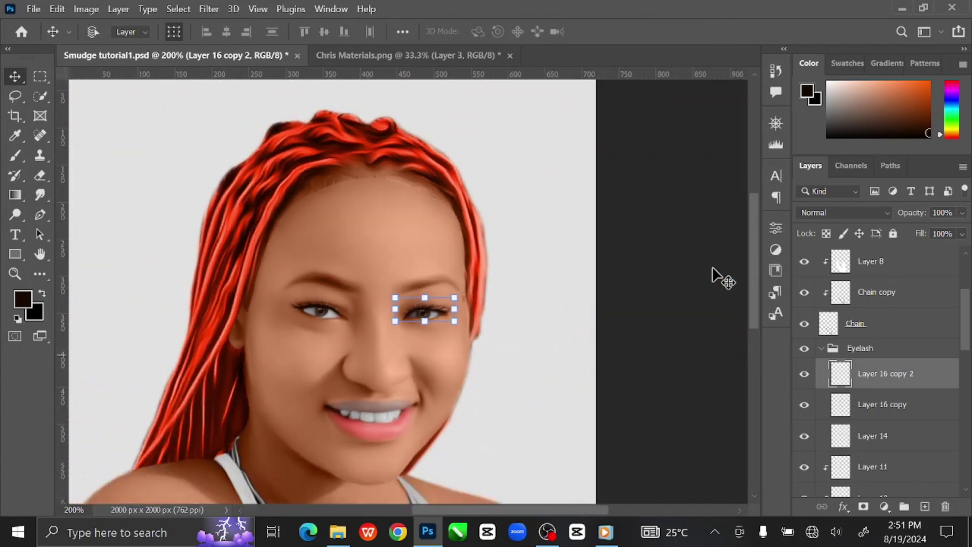
{"action": "key", "text": "ctrl+plus"}
{"action": "key", "text": "ctrl+plus"}
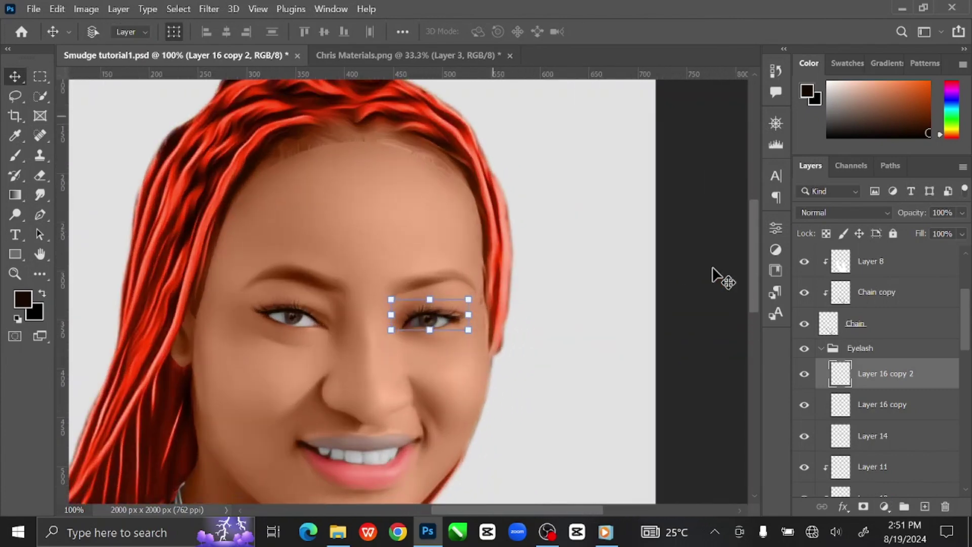
{"action": "left_click_drag", "start_coordinate": [440, 356], "coordinate": [506, 321]}
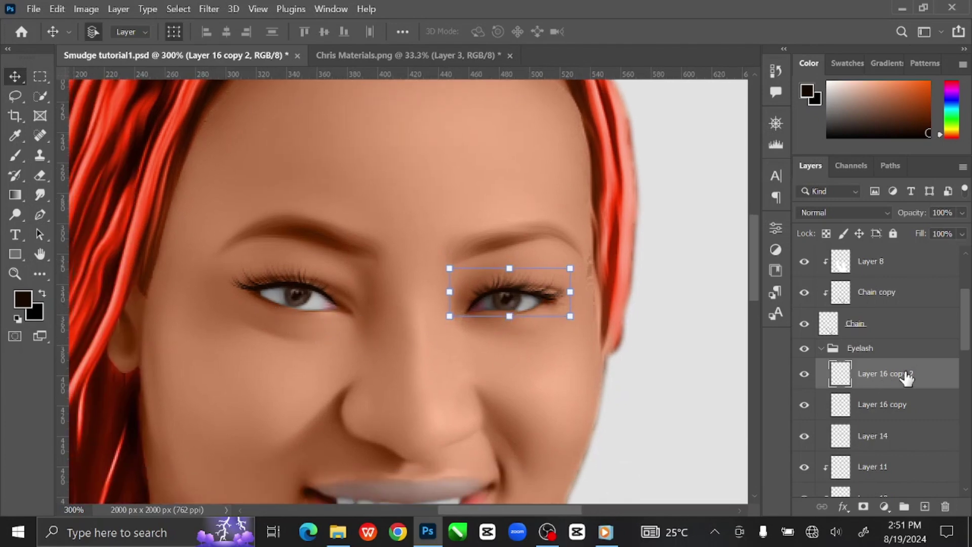
In the materials image, lasso the faint lower lashes on Layer 1 and copy them to their own layer
{"action": "left_click", "coordinate": [451, 53]}
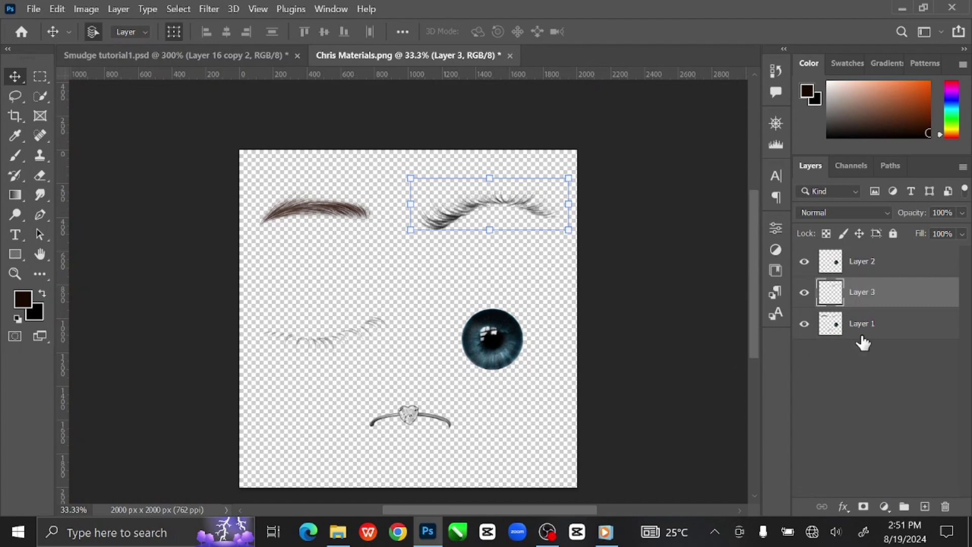
{"action": "left_click", "coordinate": [889, 327]}
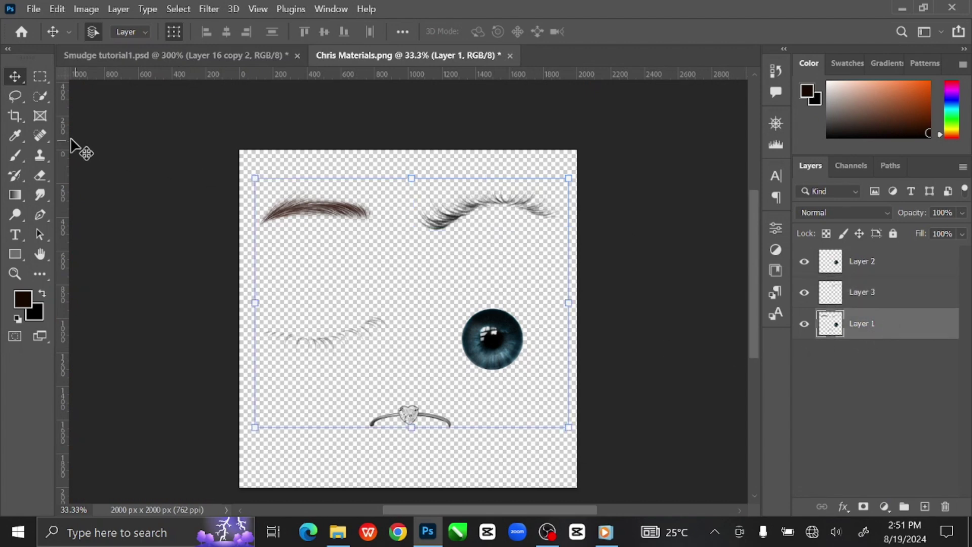
{"action": "left_click", "coordinate": [22, 100]}
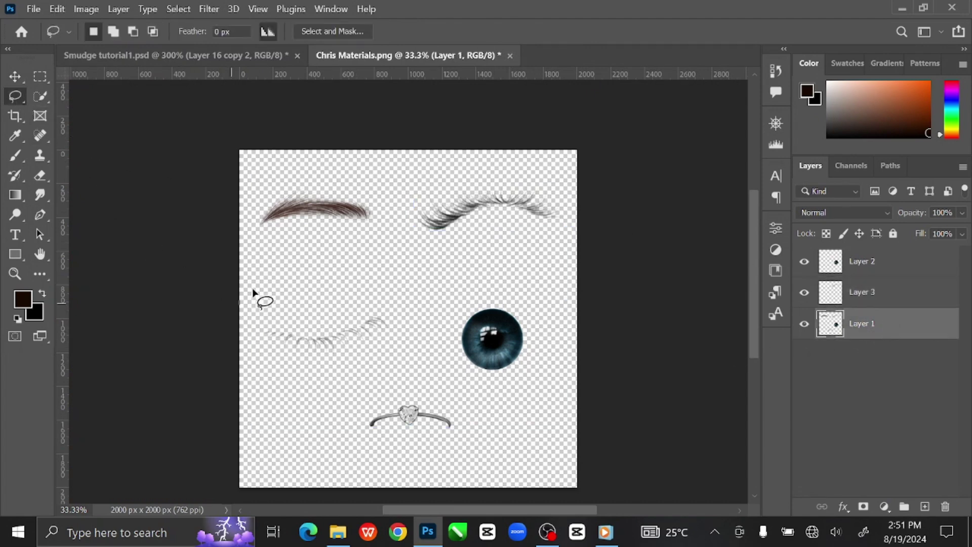
{"action": "mouse_move", "coordinate": [256, 291]}
{"action": "left_mouse_down"}
{"action": "mouse_move", "coordinate": [403, 317]}
{"action": "mouse_move", "coordinate": [407, 347]}
{"action": "mouse_move", "coordinate": [331, 364]}
{"action": "mouse_move", "coordinate": [268, 361]}
{"action": "mouse_move", "coordinate": [226, 329]}
{"action": "mouse_move", "coordinate": [243, 303]}
{"action": "left_mouse_up"}
{"action": "key", "text": "ctrl+j"}
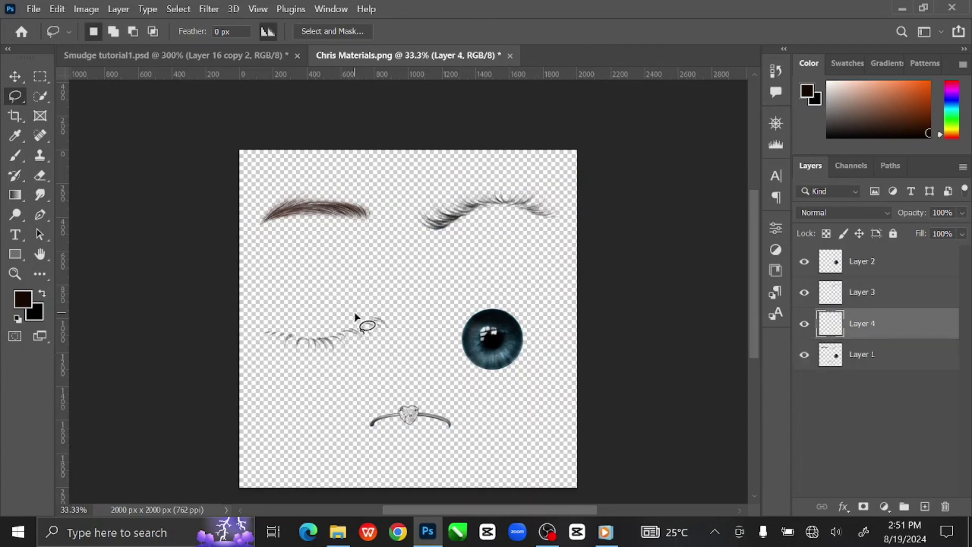
Bring the copied lower lashes into the Smudge tutorial1.psd portrait and scale them to about 15% over the nose
{"action": "left_click", "coordinate": [15, 77]}
{"action": "mouse_move", "coordinate": [326, 342]}
{"action": "left_mouse_down"}
{"action": "mouse_move", "coordinate": [267, 51]}
{"action": "mouse_move", "coordinate": [289, 86]}
{"action": "left_mouse_up"}
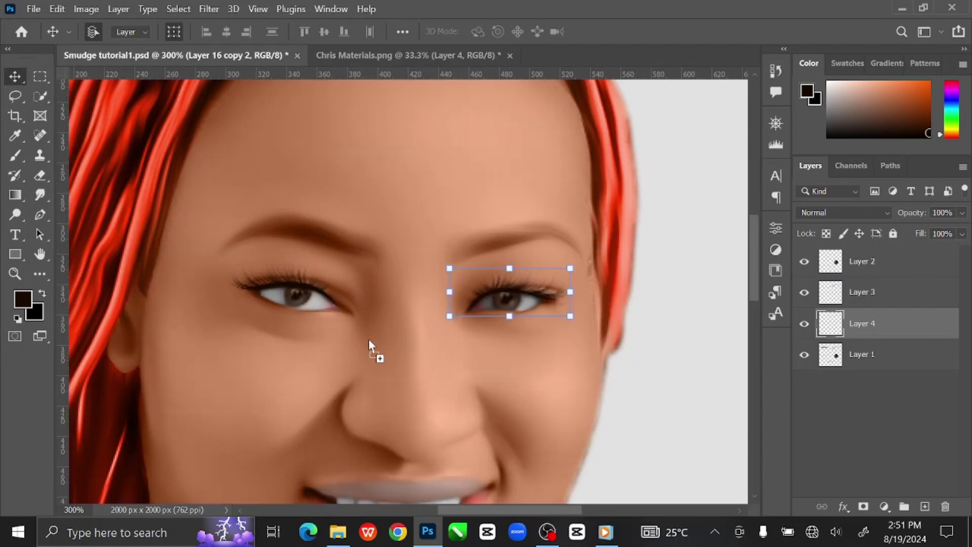
{"action": "left_click_drag", "start_coordinate": [369, 339], "coordinate": [369, 339]}
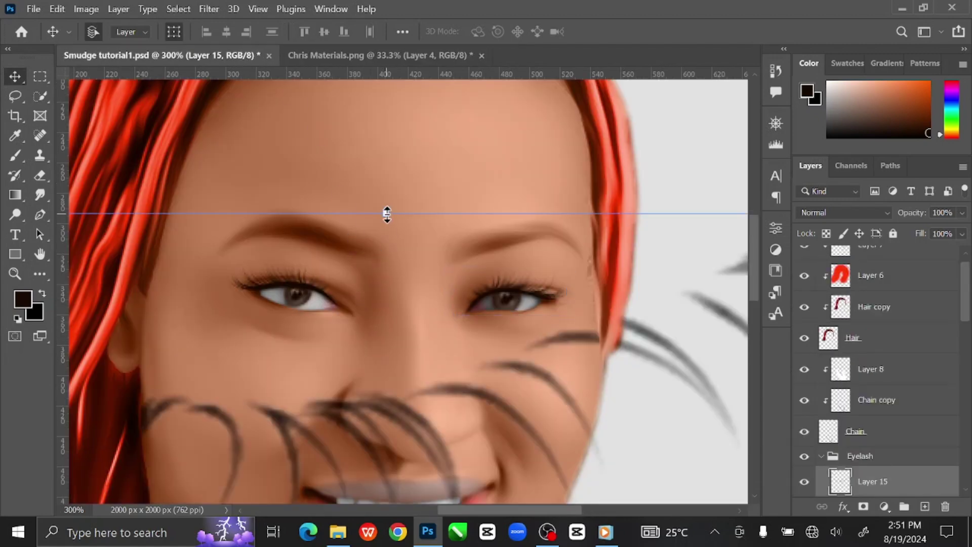
{"action": "left_click_drag", "start_coordinate": [386, 214], "coordinate": [385, 372]}
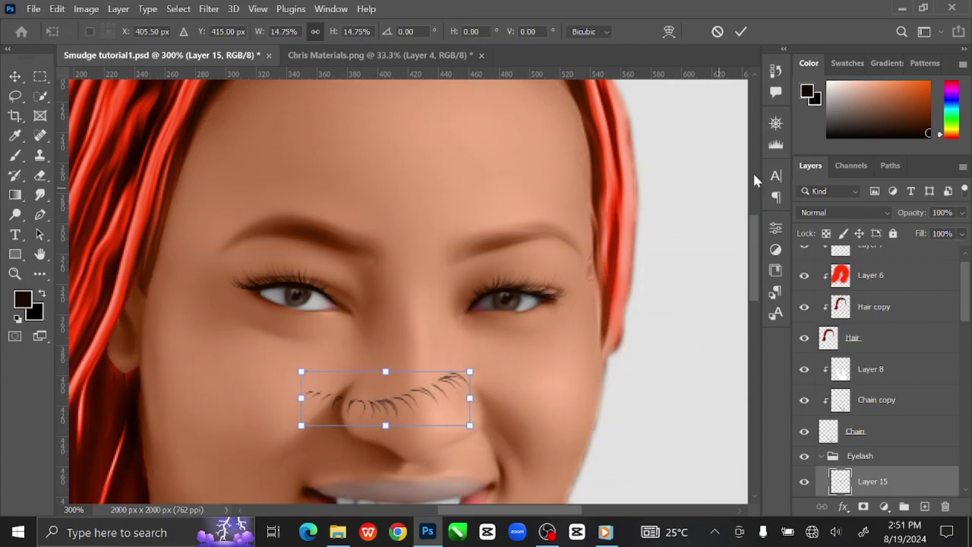
{"action": "left_click", "coordinate": [740, 31]}
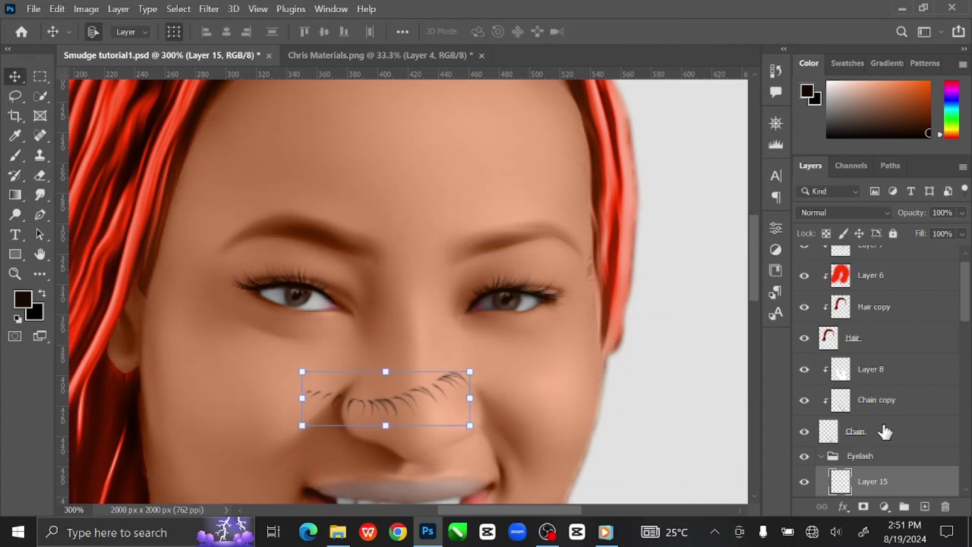
Add a new layer above the lower lashes and cover them with dark brown paint using a size 60 soft brush
{"action": "scroll", "coordinate": [886, 430], "scroll_direction": "down", "scroll_amount": 3}
{"action": "left_click", "coordinate": [924, 506]}
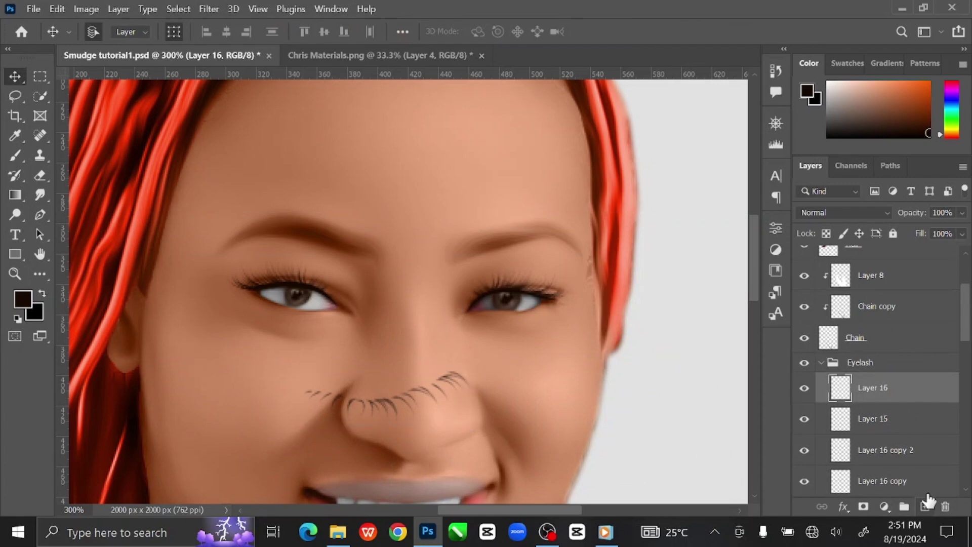
{"action": "left_click", "coordinate": [16, 151]}
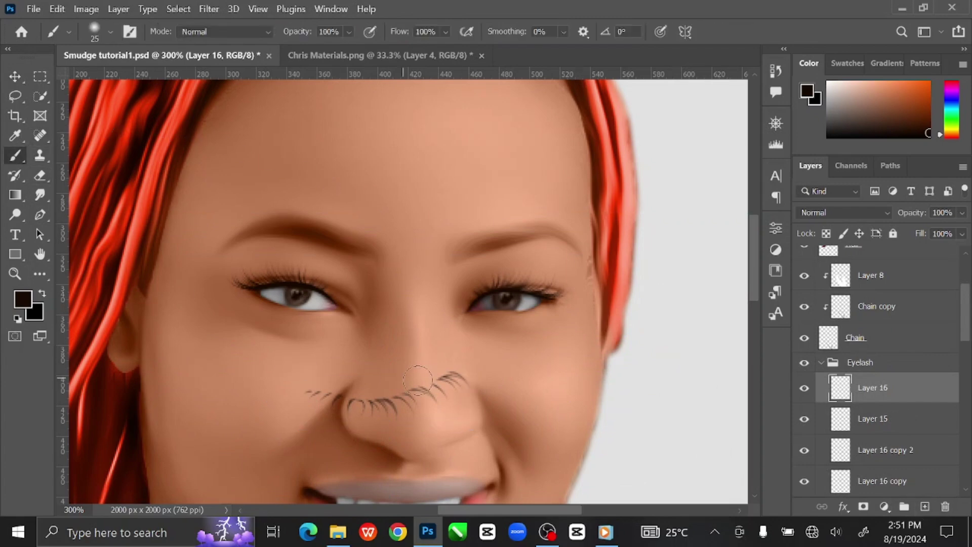
{"action": "key", "text": "bracketright"}
{"action": "key", "text": "bracketright"}
{"action": "key", "text": "bracketright"}
{"action": "key", "text": "bracketright"}
{"action": "left_click_drag", "start_coordinate": [468, 375], "coordinate": [322, 408]}
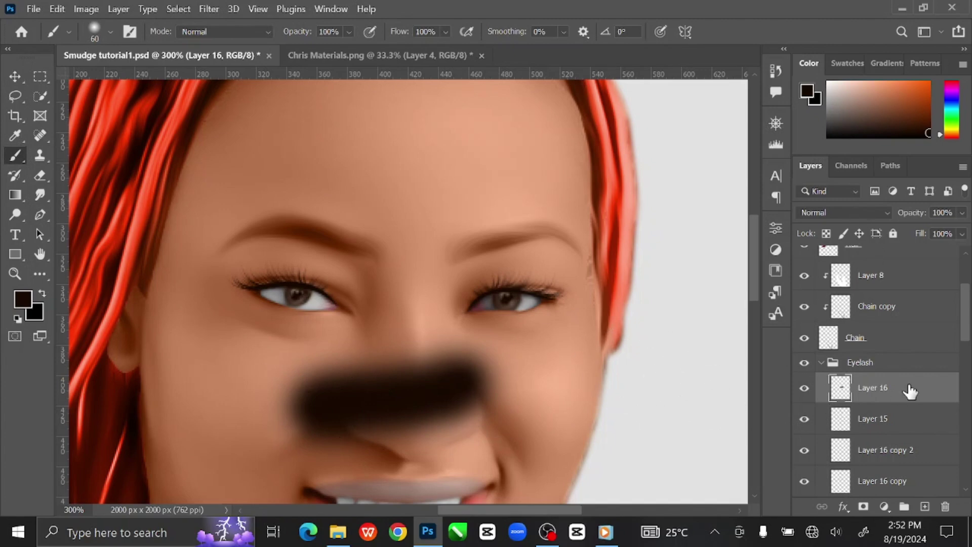
Clip the dark paint layer to the lower lashes and merge the two layers
{"action": "right_click", "coordinate": [897, 391]}
{"action": "left_click", "coordinate": [796, 319]}
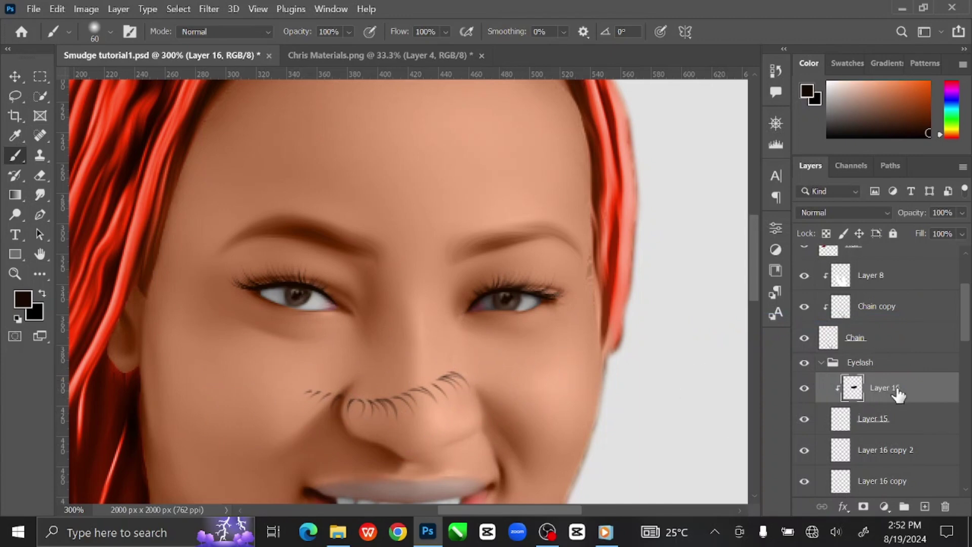
{"action": "left_click", "coordinate": [920, 425], "text": "shift"}
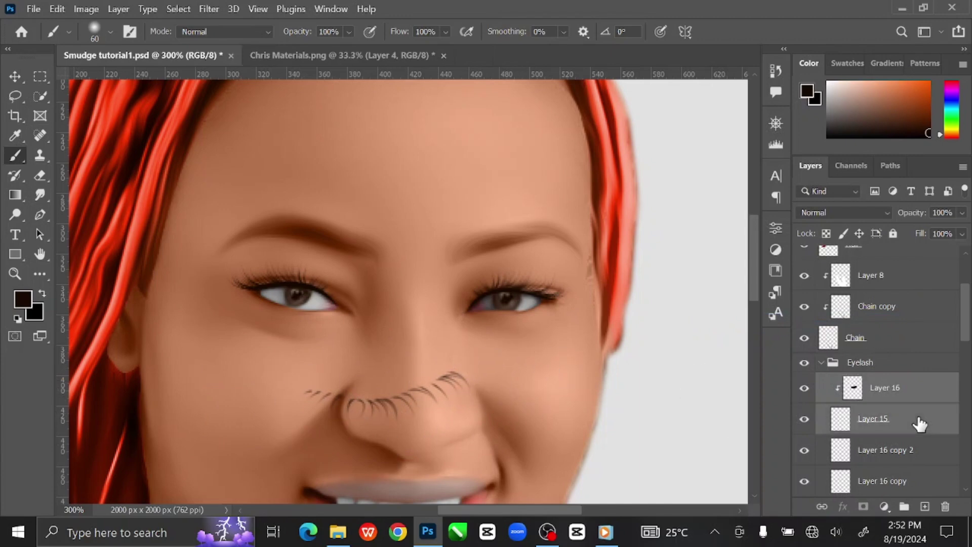
{"action": "key", "text": "ctrl+e"}
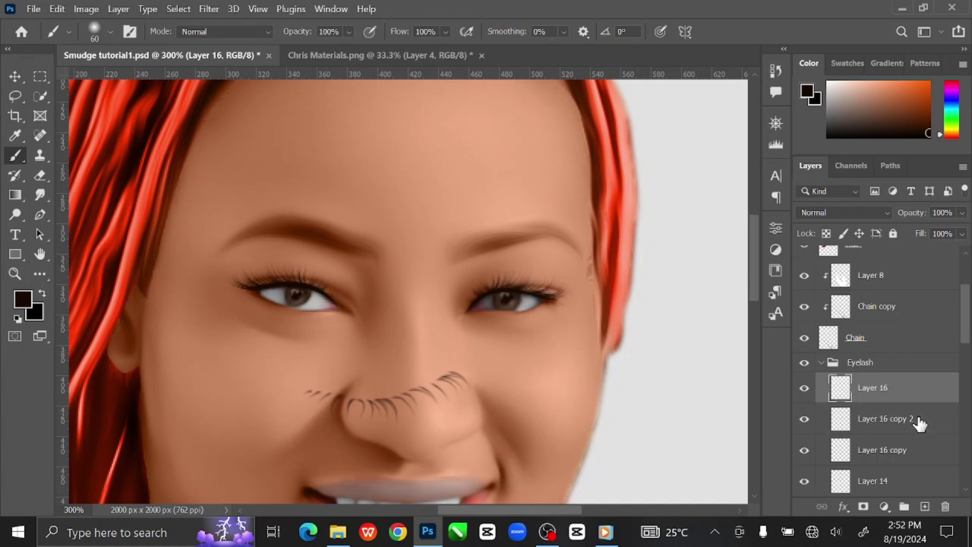
Move the darkened lower lashes from the nose to just beneath the left-hand eye
{"action": "left_click", "coordinate": [15, 76]}
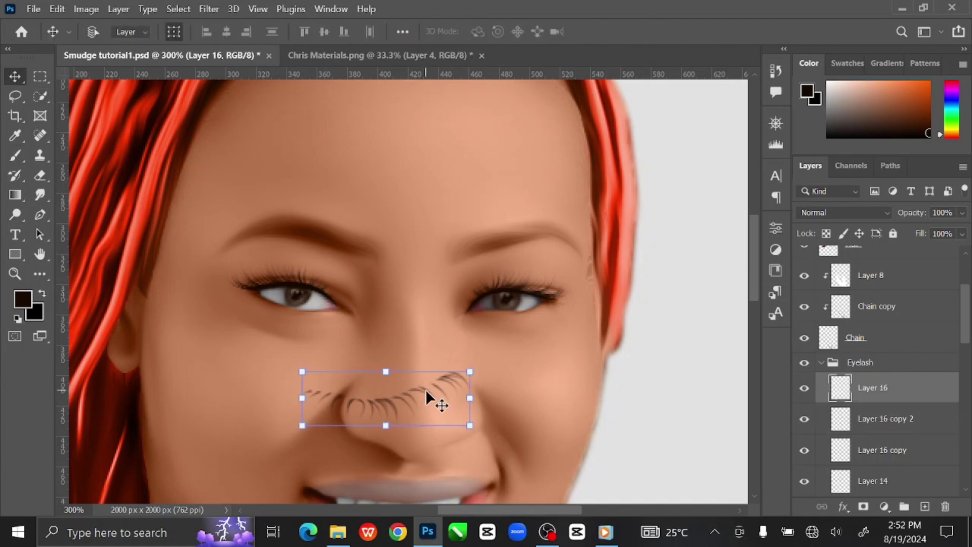
{"action": "key", "text": "ctrl+plus"}
{"action": "key", "text": "ctrl+plus"}
{"action": "left_click_drag", "start_coordinate": [419, 385], "coordinate": [509, 330]}
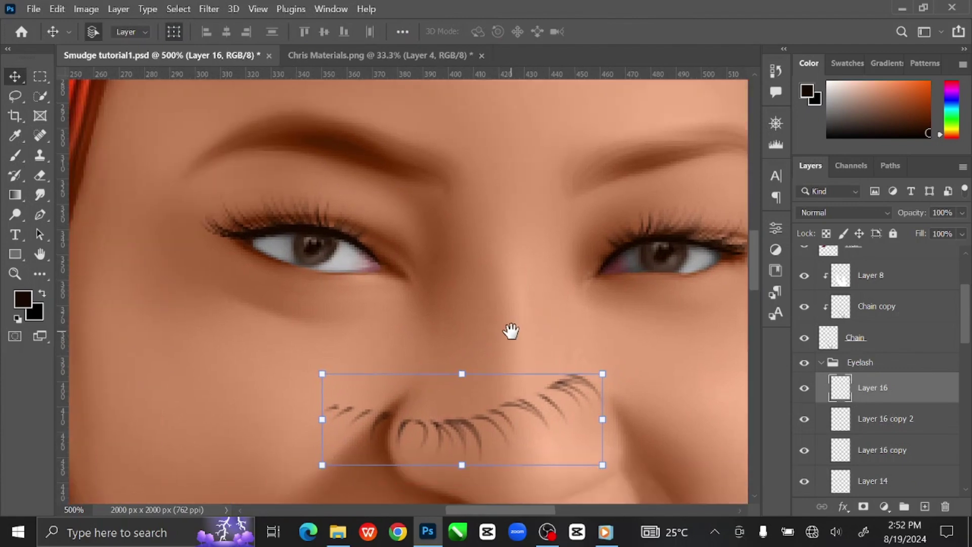
{"action": "left_click", "coordinate": [426, 400]}
{"action": "left_click_drag", "start_coordinate": [427, 400], "coordinate": [373, 338]}
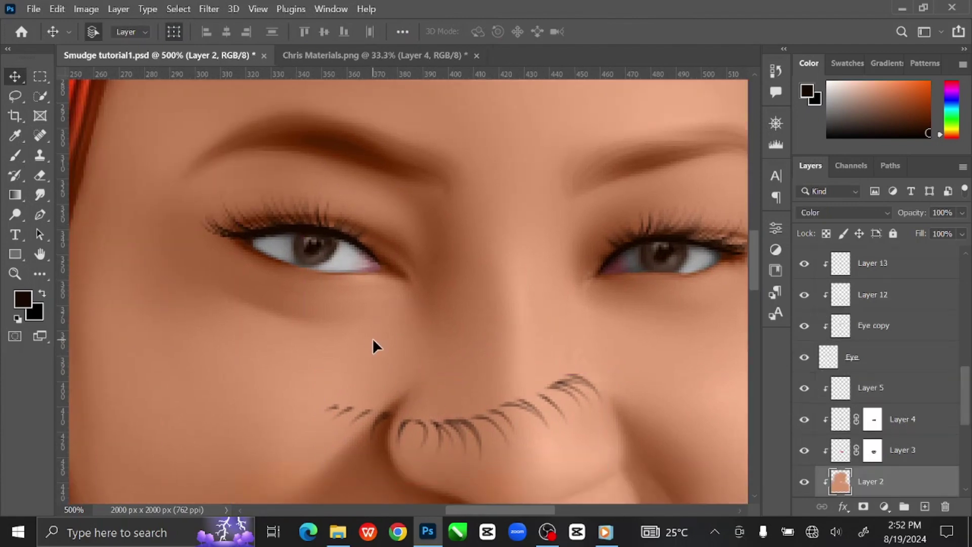
{"action": "left_click", "coordinate": [468, 426]}
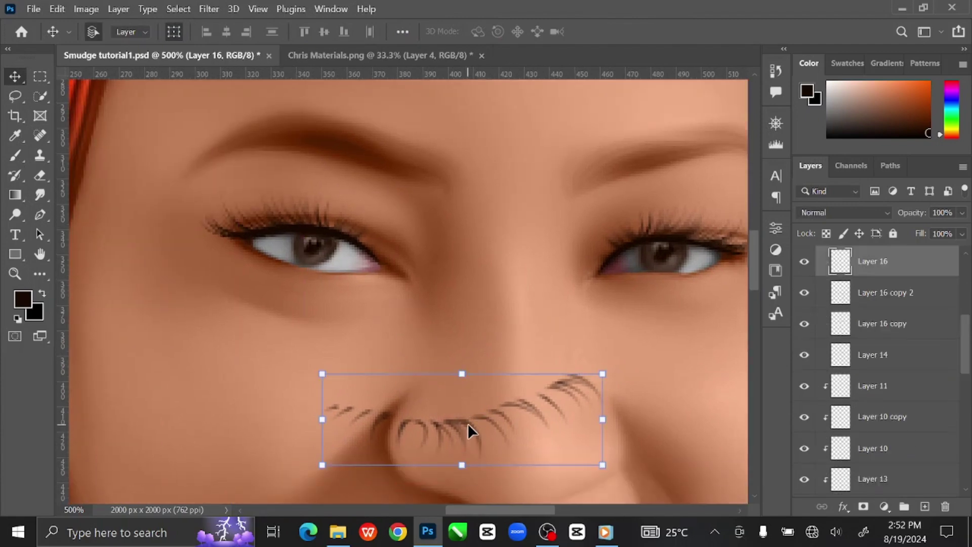
{"action": "left_click_drag", "start_coordinate": [469, 424], "coordinate": [351, 284]}
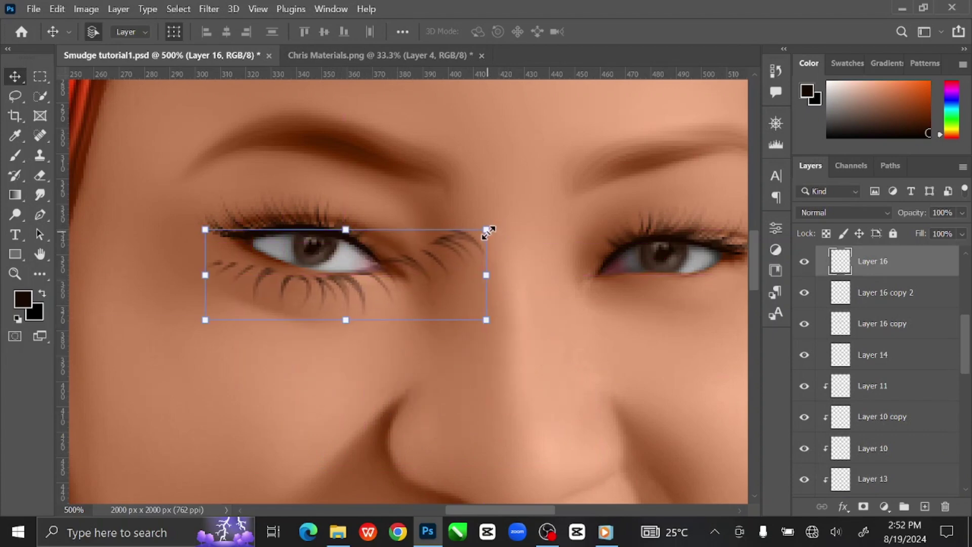
Scale the lower lashes to about 72% and flip them horizontally
{"action": "left_click", "coordinate": [488, 230]}
{"action": "left_click_drag", "start_coordinate": [487, 230], "coordinate": [406, 256]}
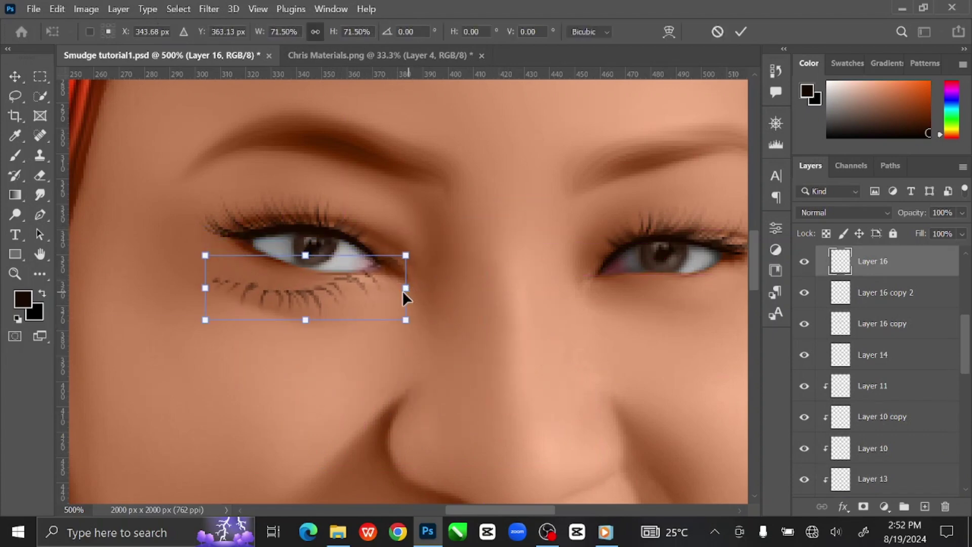
{"action": "right_click", "coordinate": [375, 290]}
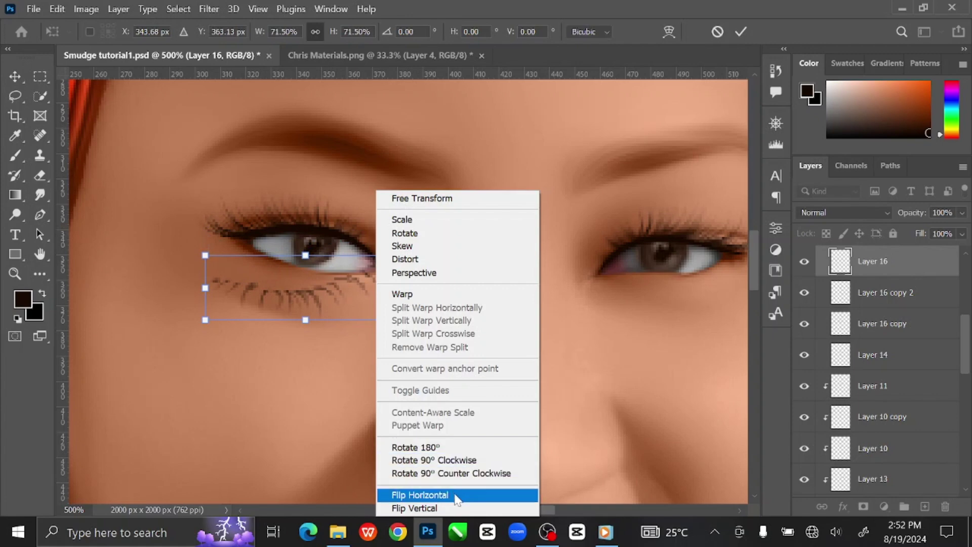
{"action": "left_click", "coordinate": [458, 496]}
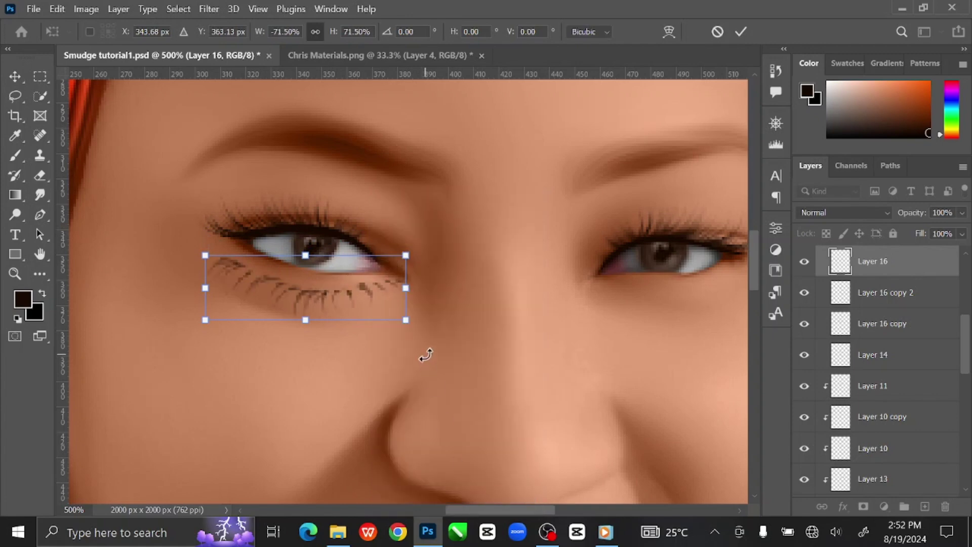
Reduce the flipped lashes further and position them along the lower lid of the left-hand eye
{"action": "key", "text": "ctrl+plus"}
{"action": "key", "text": "ctrl+plus"}
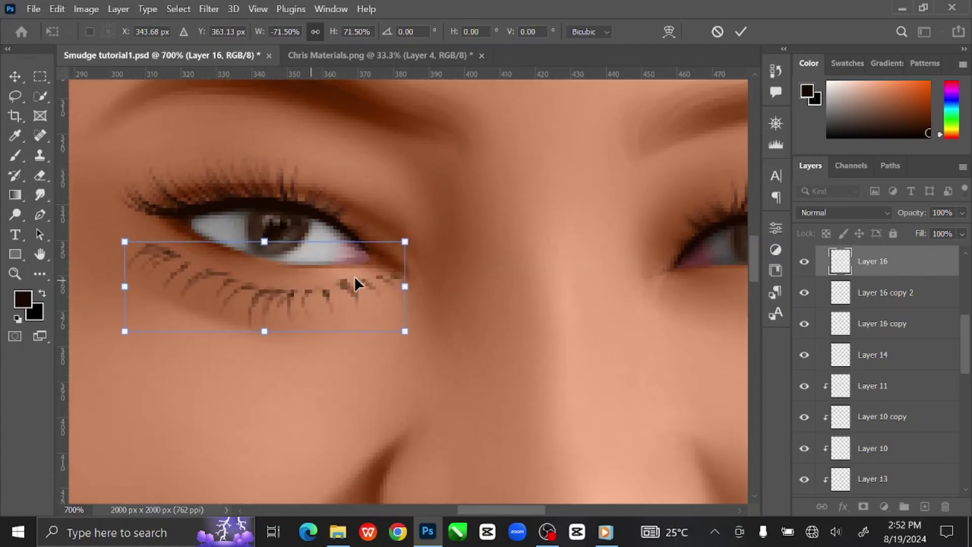
{"action": "left_click_drag", "start_coordinate": [405, 242], "coordinate": [385, 248]}
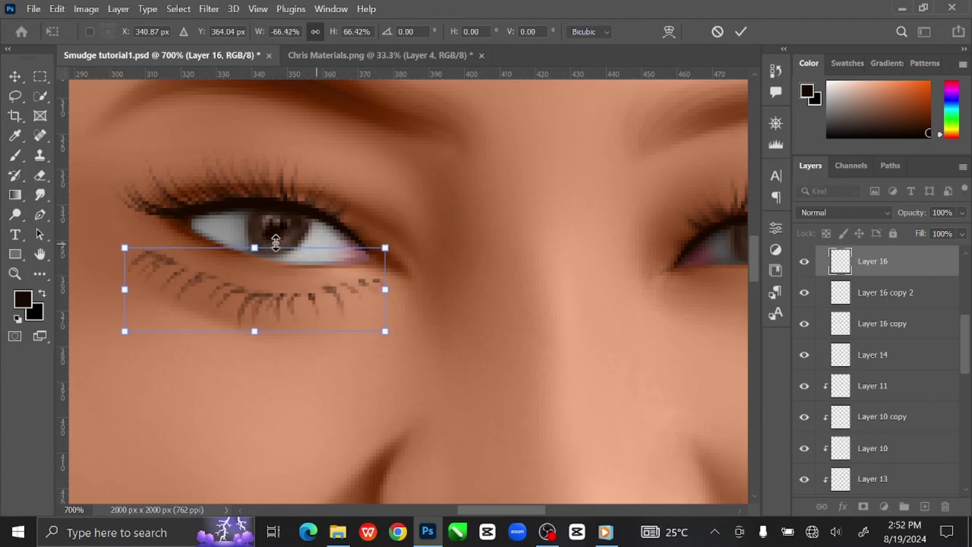
{"action": "left_click_drag", "start_coordinate": [125, 246], "coordinate": [128, 248]}
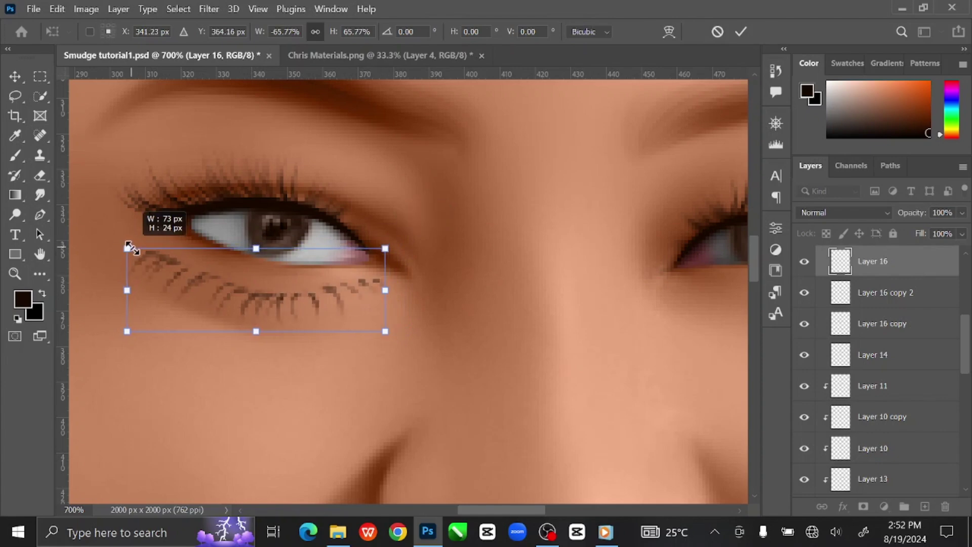
{"action": "left_click_drag", "start_coordinate": [275, 305], "coordinate": [284, 269]}
{"action": "left_click_drag", "start_coordinate": [392, 216], "coordinate": [379, 220]}
{"action": "left_click_drag", "start_coordinate": [133, 218], "coordinate": [144, 223]}
Warp the lower lashes to follow the curve of the left-hand eye's lower lid, and apply the transform
{"action": "left_click", "coordinate": [669, 32]}
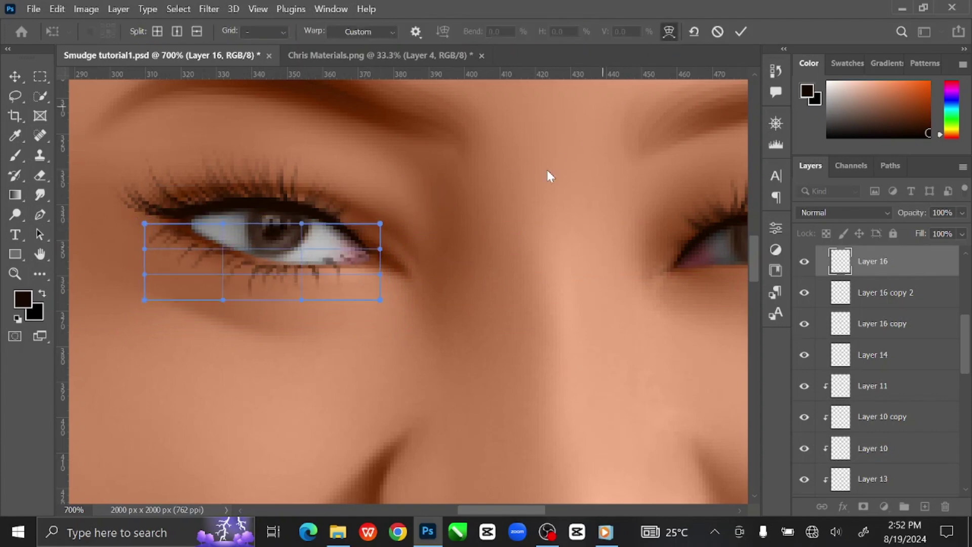
{"action": "left_click_drag", "start_coordinate": [371, 257], "coordinate": [366, 270]}
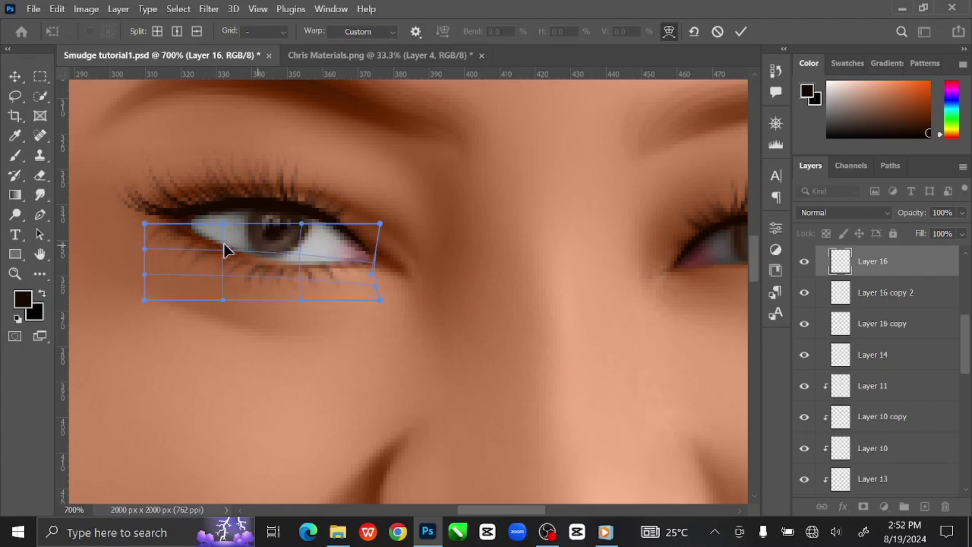
{"action": "left_click_drag", "start_coordinate": [147, 224], "coordinate": [158, 212]}
{"action": "left_click", "coordinate": [738, 33]}
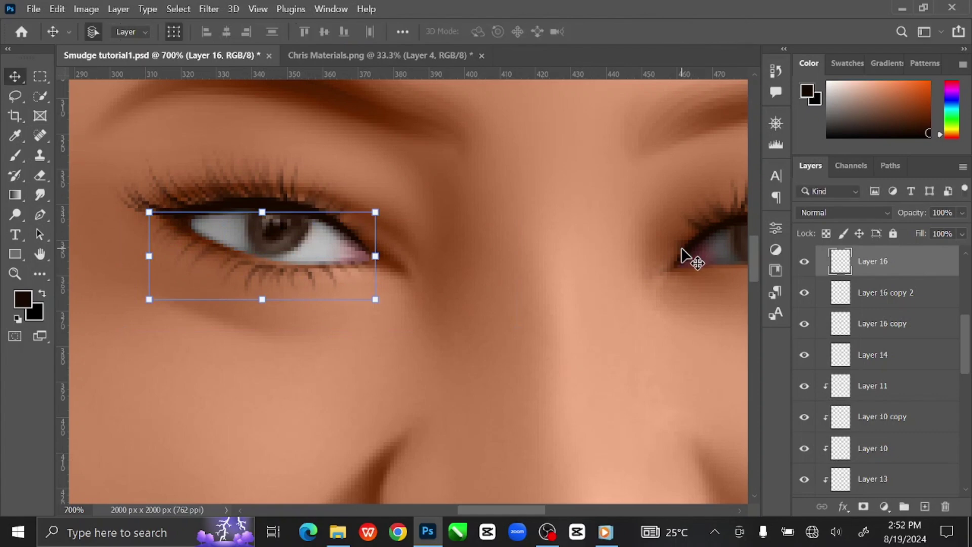
Add a mask to the lower lash layer and shorten the lash tips with a small black brush, up to size 20
{"action": "left_click", "coordinate": [863, 507]}
{"action": "left_click", "coordinate": [16, 156]}
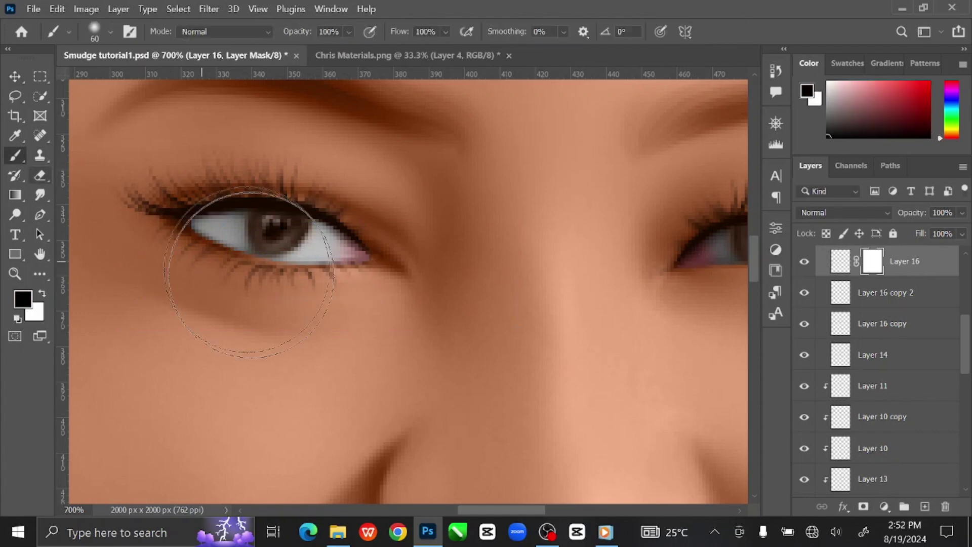
{"action": "key", "text": "bracketleft"}
{"action": "key", "text": "bracketleft"}
{"action": "key", "text": "bracketleft"}
{"action": "key", "text": "bracketleft"}
{"action": "key", "text": "bracketleft"}
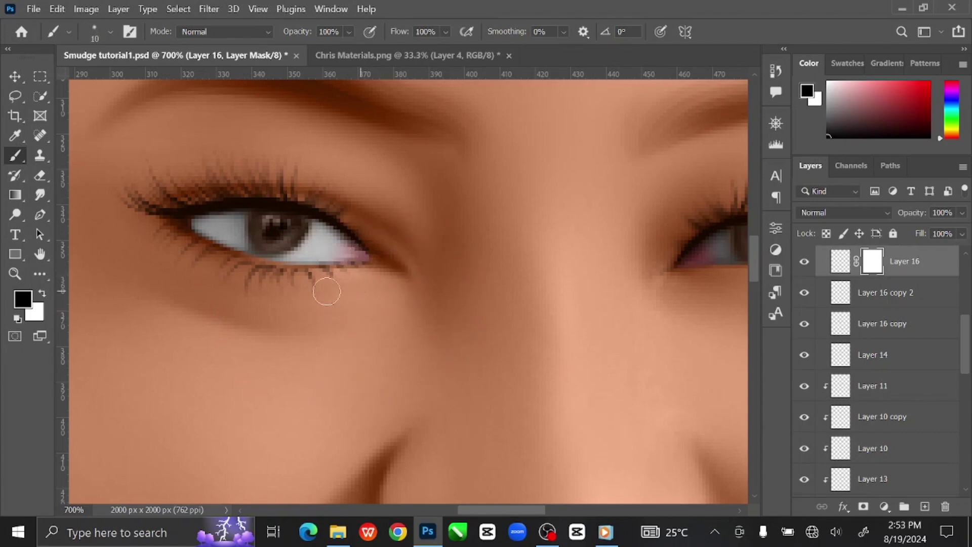
{"action": "key", "text": "bracketright"}
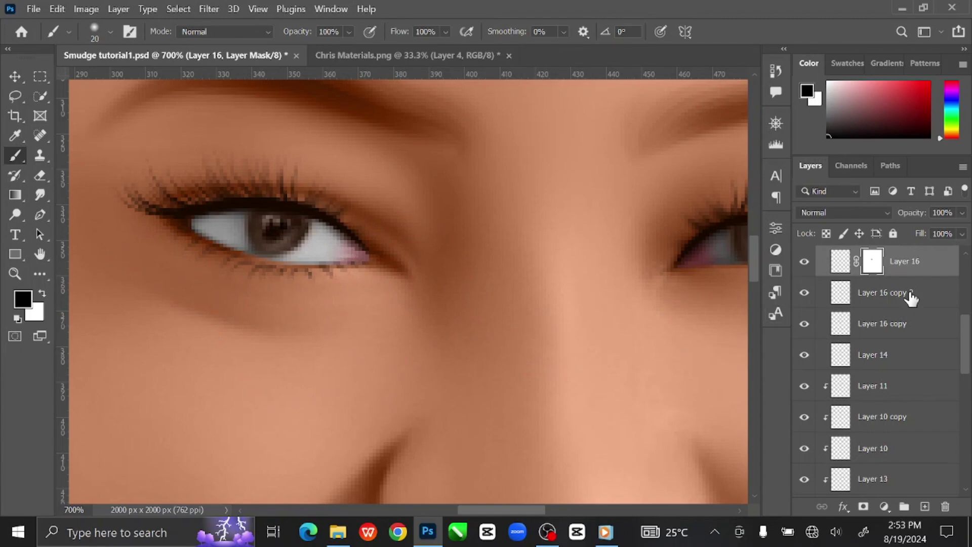
Thicken the lower lashes by duplicating the masked Layer 16 and merging the copy with the original
{"action": "left_click", "coordinate": [940, 273]}
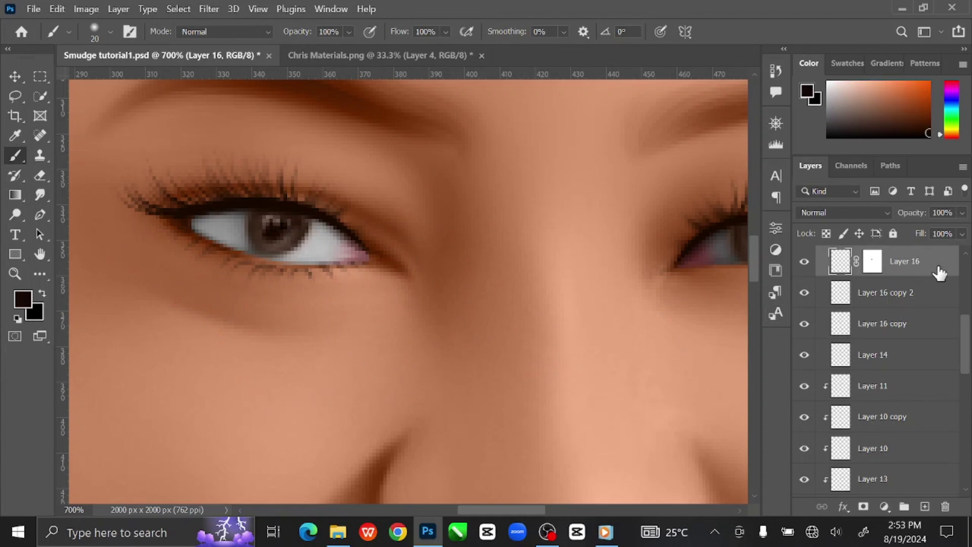
{"action": "key", "text": "ctrl+j"}
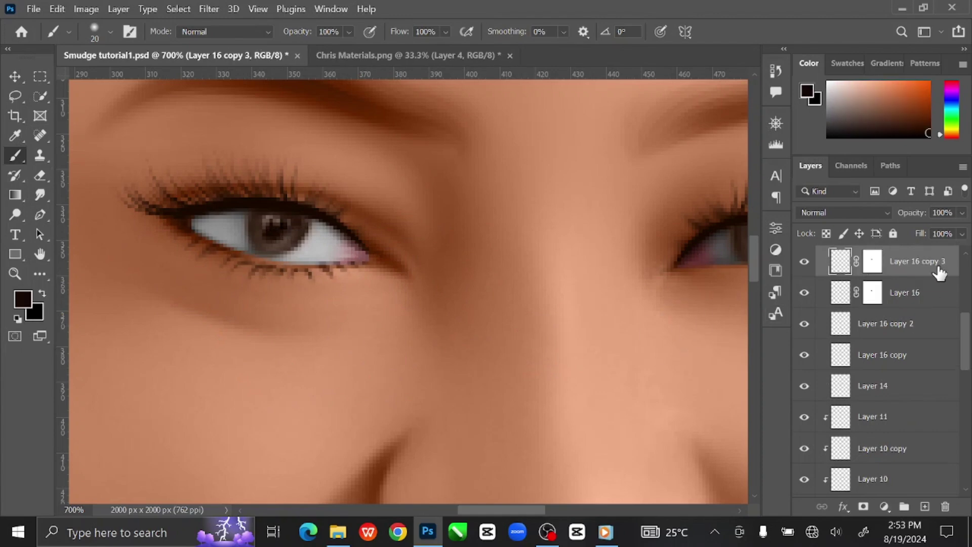
{"action": "left_click", "coordinate": [935, 295], "text": "ctrl"}
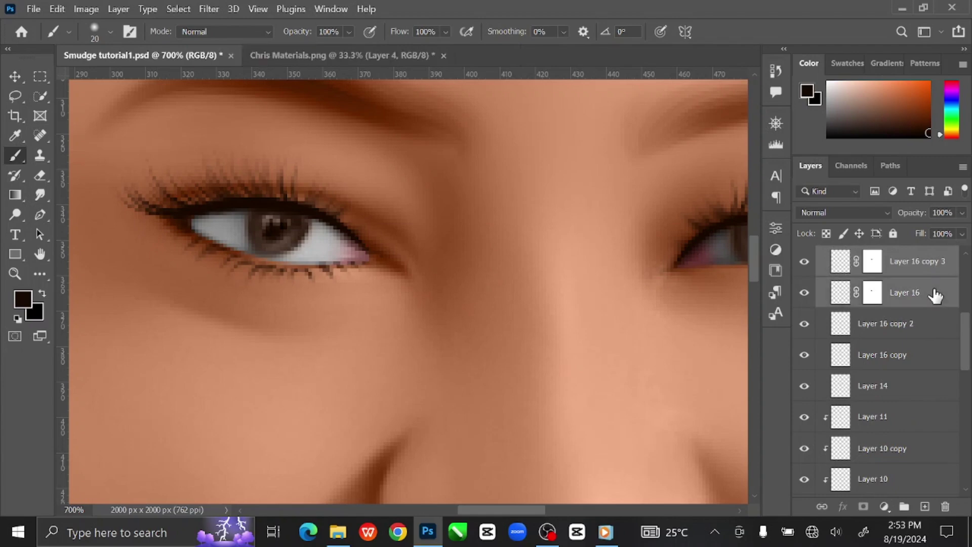
{"action": "key", "text": "ctrl+e"}
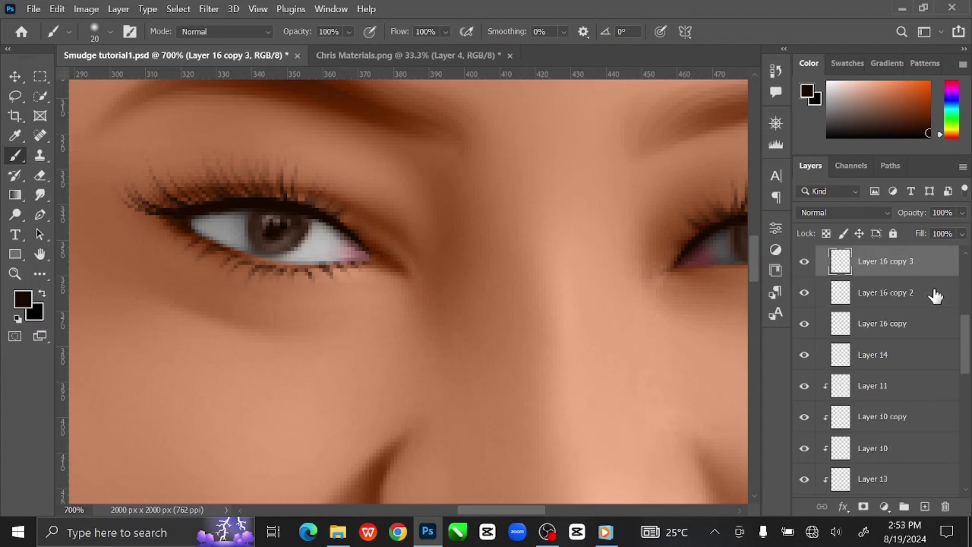
Duplicate the lower lash layer, place the copy under the right-hand eye, and flip it horizontally
{"action": "key", "text": "ctrl+j"}
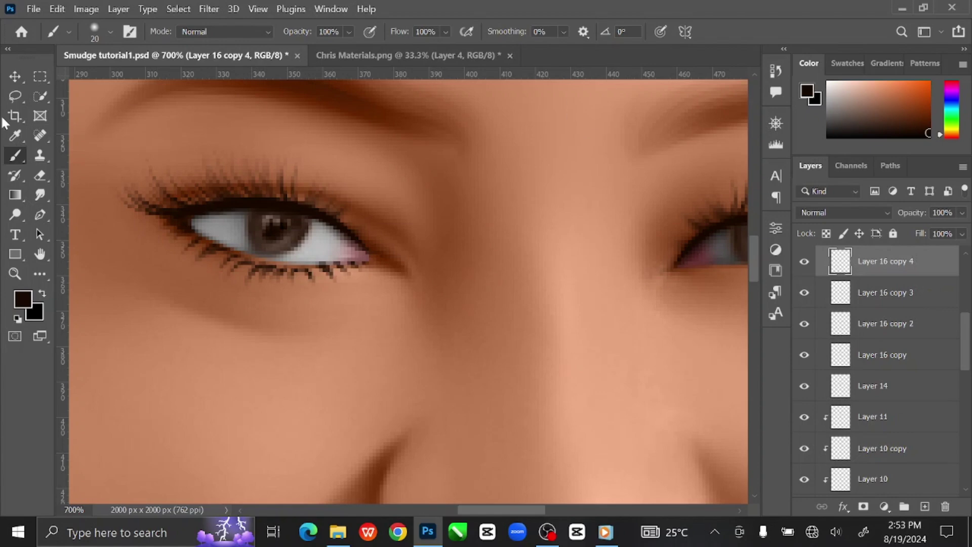
{"action": "left_click", "coordinate": [14, 76]}
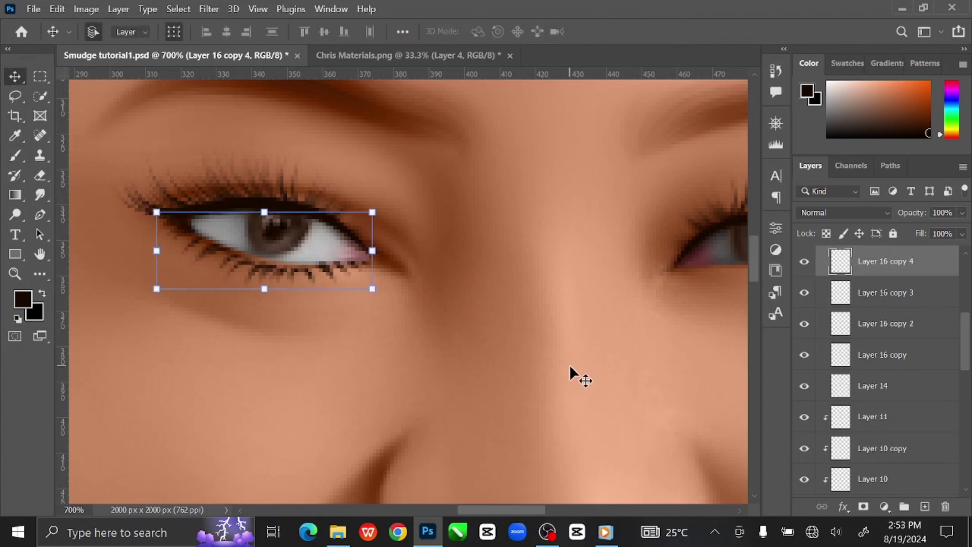
{"action": "key", "text": "ctrl+t"}
{"action": "left_click_drag", "start_coordinate": [569, 364], "coordinate": [440, 422]}
{"action": "left_click_drag", "start_coordinate": [193, 327], "coordinate": [557, 360]}
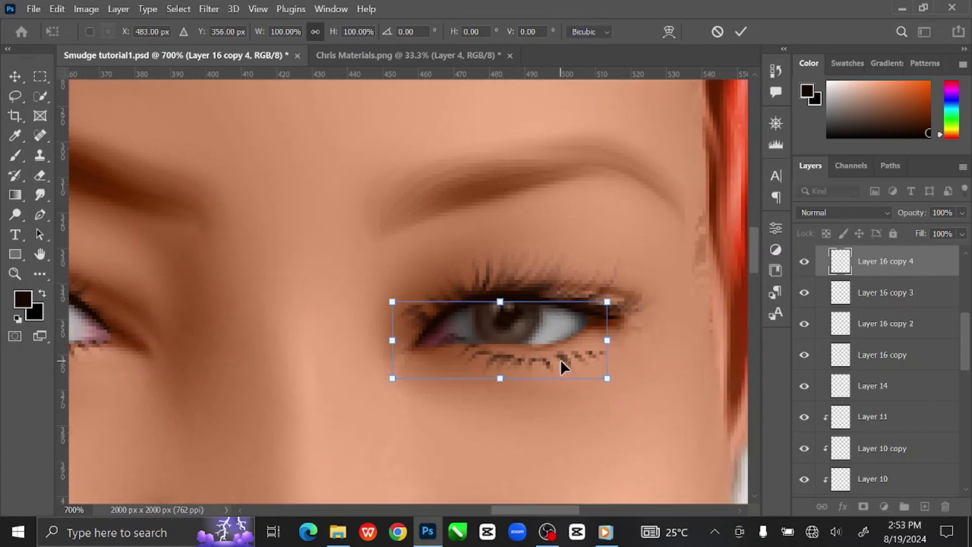
{"action": "right_click", "coordinate": [561, 360]}
{"action": "left_click", "coordinate": [602, 339]}
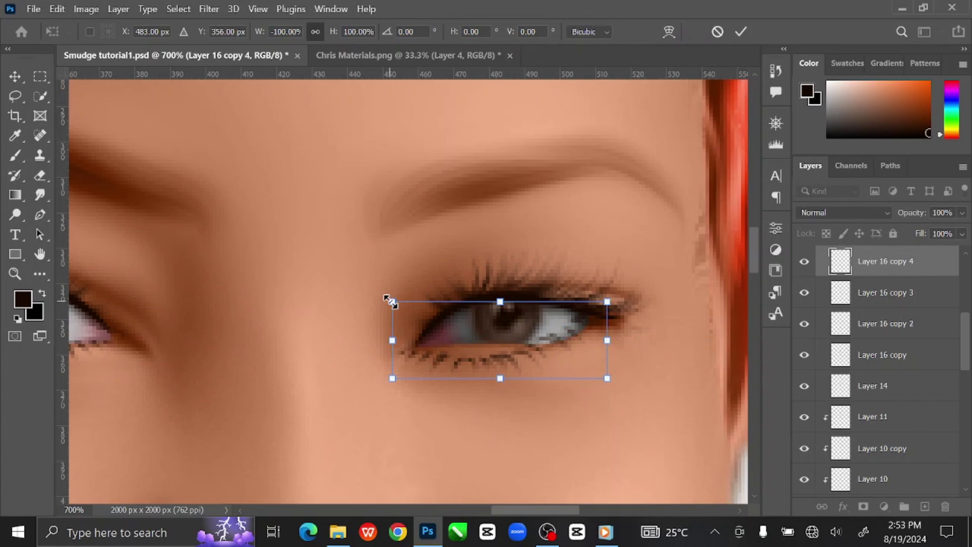
Scale the flipped lower lashes to about 96% and warp them along the right-hand eye's lower lid, applying the transform
{"action": "left_click_drag", "start_coordinate": [390, 300], "coordinate": [402, 305]}
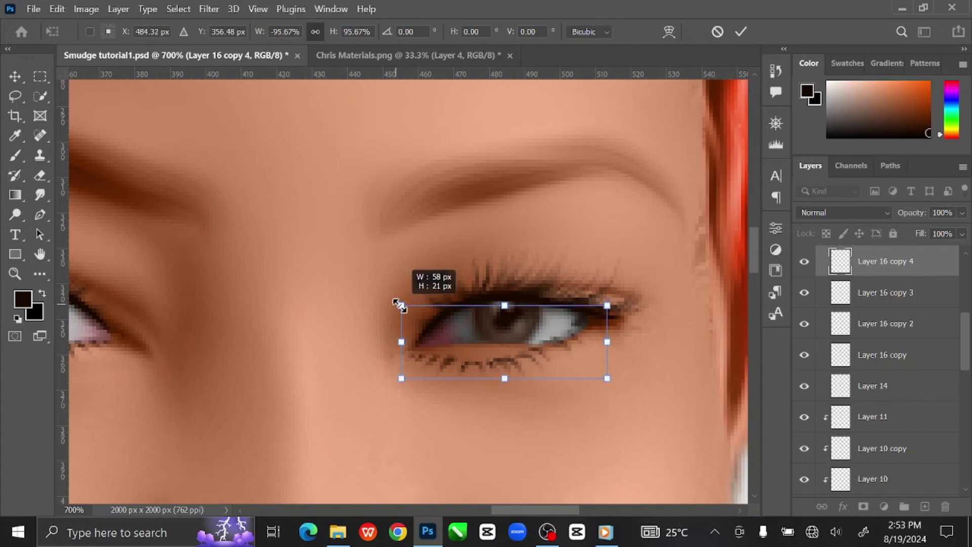
{"action": "left_click", "coordinate": [669, 32]}
{"action": "left_click_drag", "start_coordinate": [492, 363], "coordinate": [493, 349]}
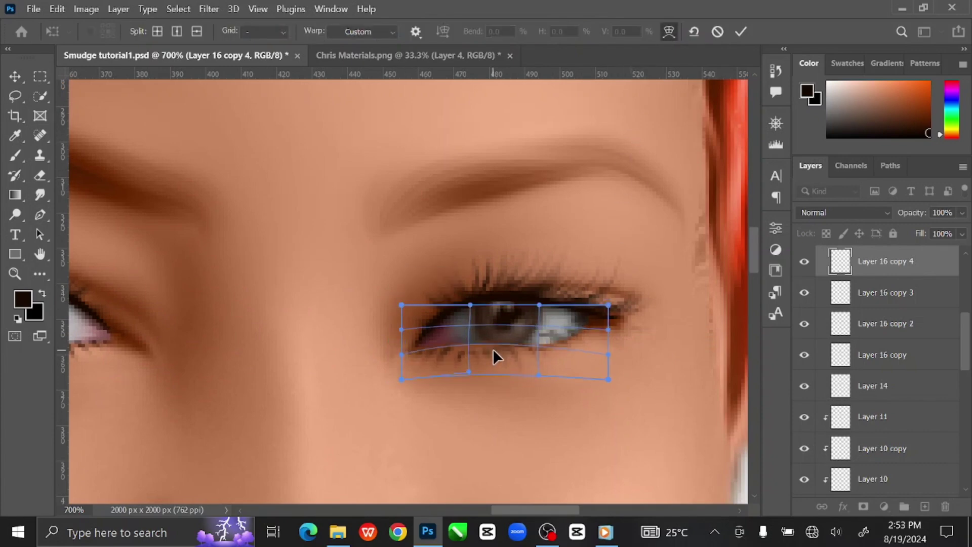
{"action": "left_click_drag", "start_coordinate": [609, 330], "coordinate": [626, 374]}
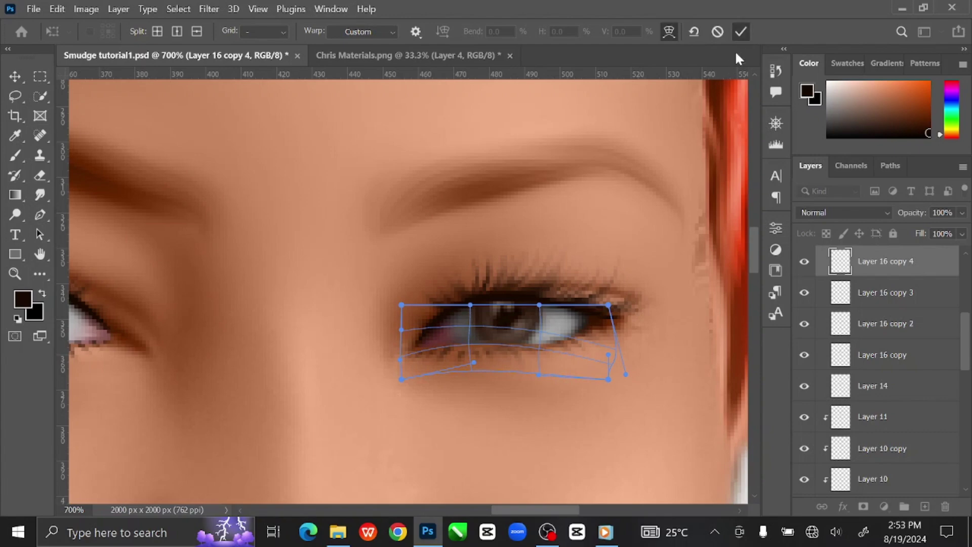
{"action": "left_click", "coordinate": [741, 32]}
Deselect the lash layer, collapse the Eyelash group, and save the document
{"action": "key", "text": "ctrl+0"}
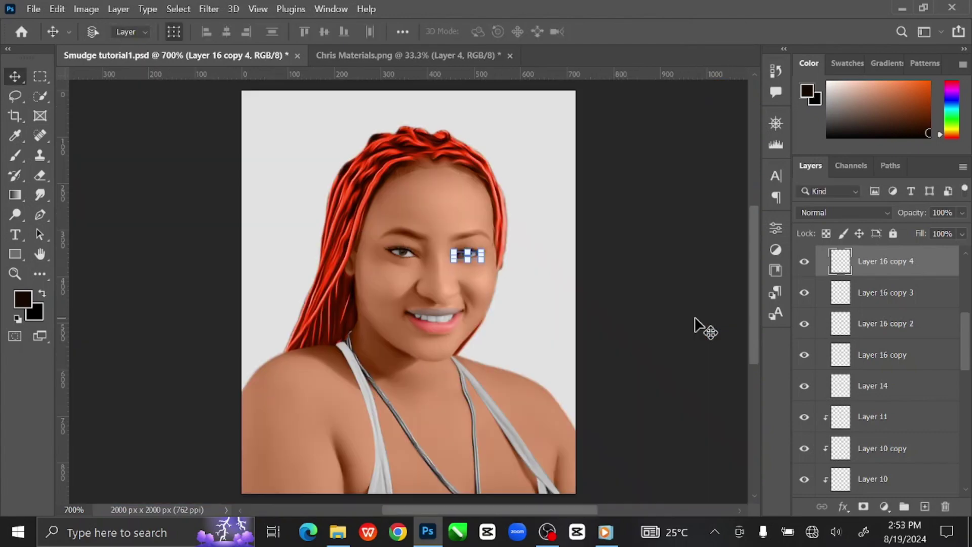
{"action": "left_click", "coordinate": [696, 327]}
{"action": "scroll", "coordinate": [919, 333], "scroll_direction": "up", "scroll_amount": 3}
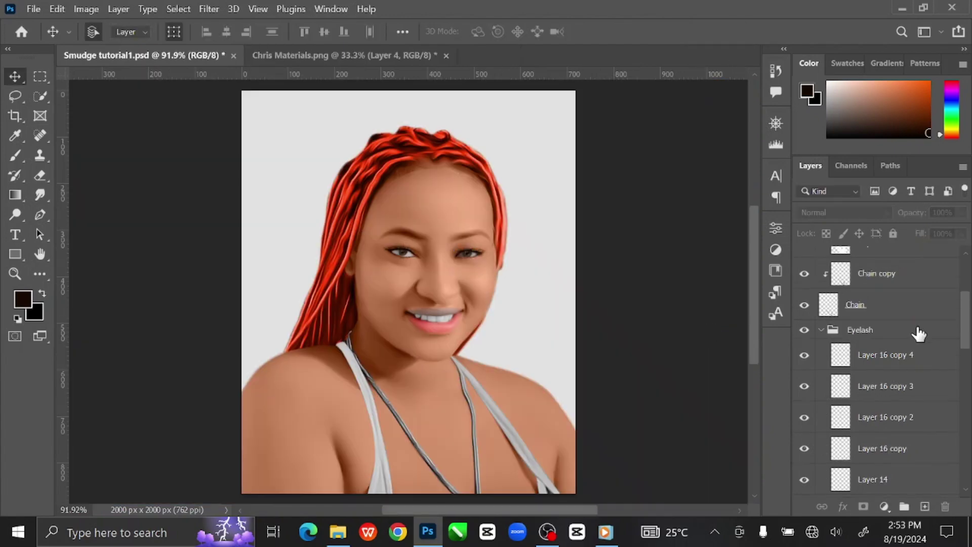
{"action": "scroll", "coordinate": [919, 333], "scroll_direction": "up", "scroll_amount": 2}
{"action": "left_click", "coordinate": [821, 393]}
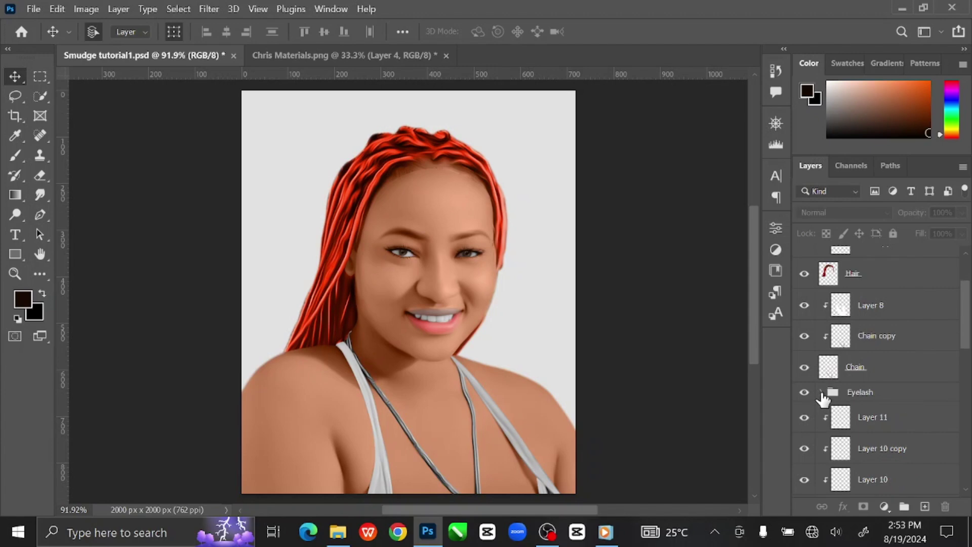
{"action": "left_click", "coordinate": [808, 392]}
{"action": "key", "text": "ctrl+s"}
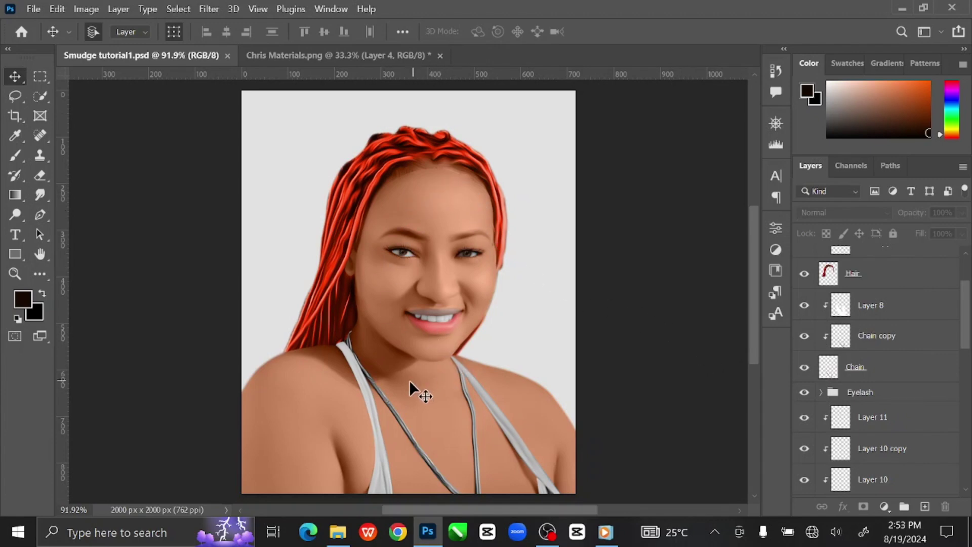
Duplicate the Skin copy 2 layer and make the copy a clipping mask over the skin
{"action": "scroll", "coordinate": [894, 403], "scroll_direction": "down", "scroll_amount": 8}
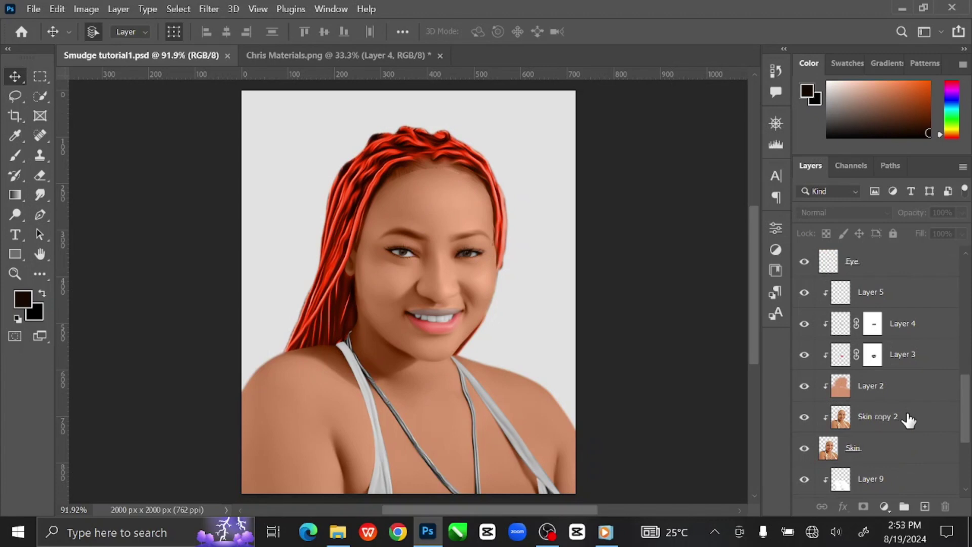
{"action": "left_click", "coordinate": [909, 419]}
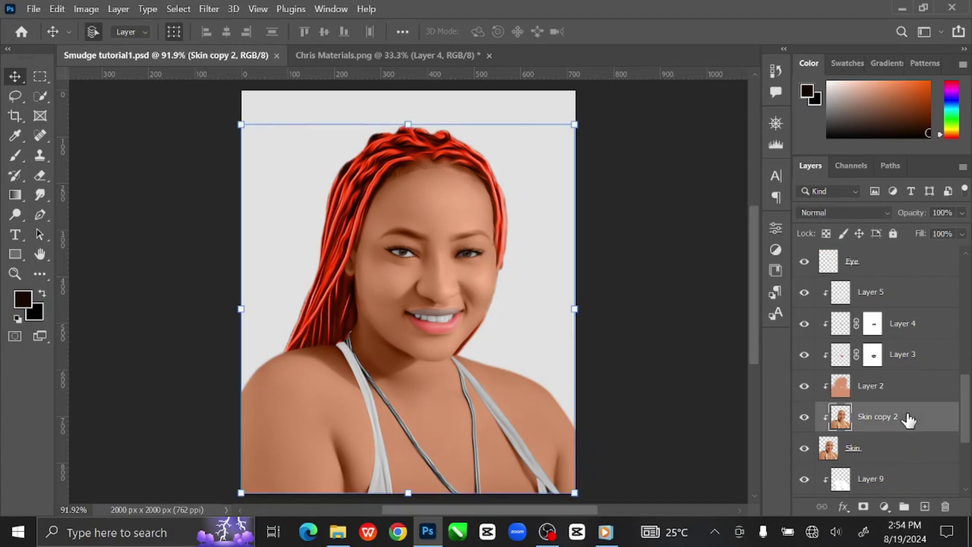
{"action": "key", "text": "ctrl+j"}
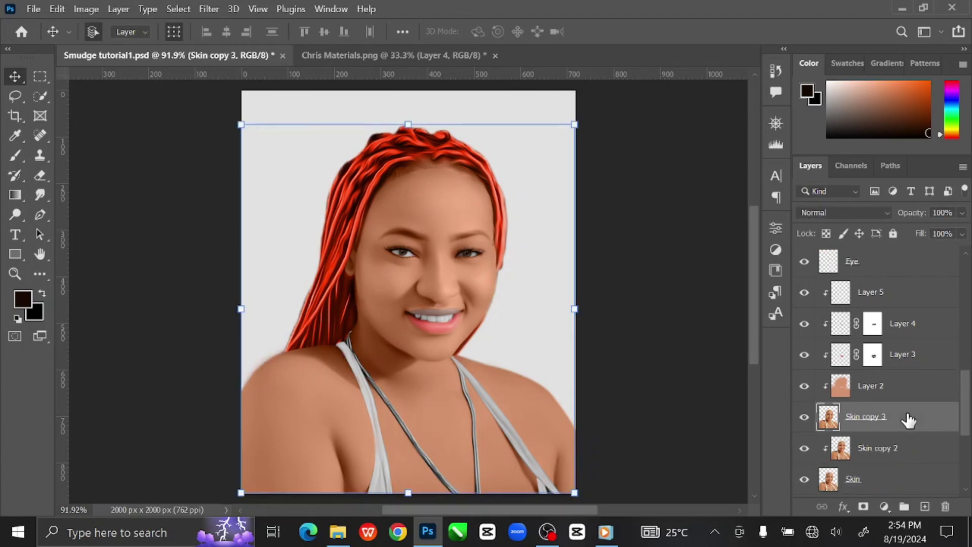
{"action": "right_click", "coordinate": [908, 419]}
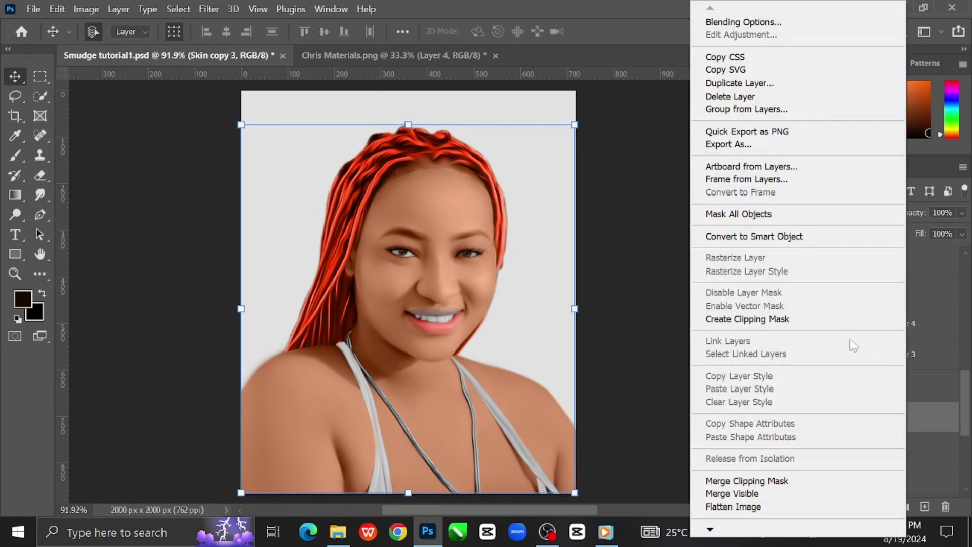
{"action": "left_click", "coordinate": [819, 321]}
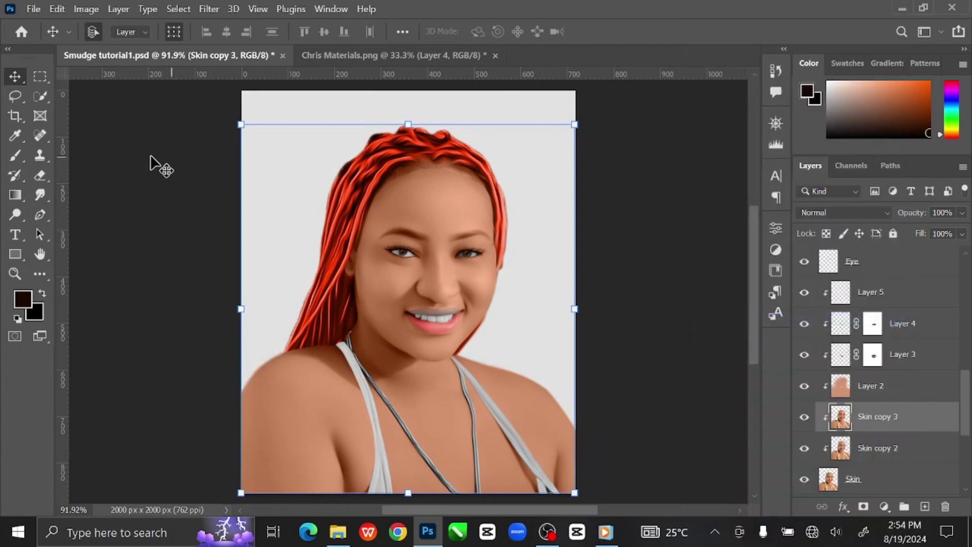
Brighten the nose on Skin copy 3 with the Dodge tool at Midtones range, 12% exposure and a brush size of about 45
{"action": "left_click", "coordinate": [20, 214]}
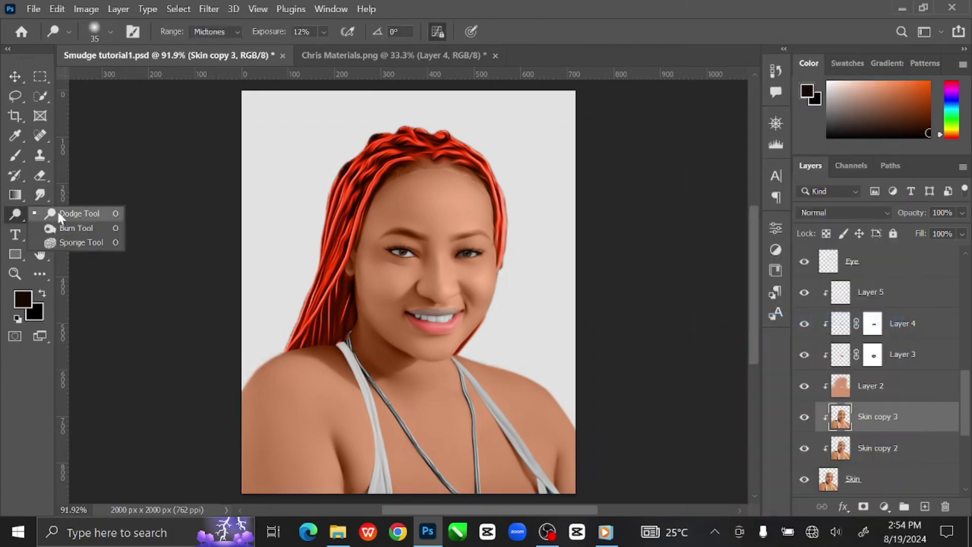
{"action": "left_click", "coordinate": [74, 215]}
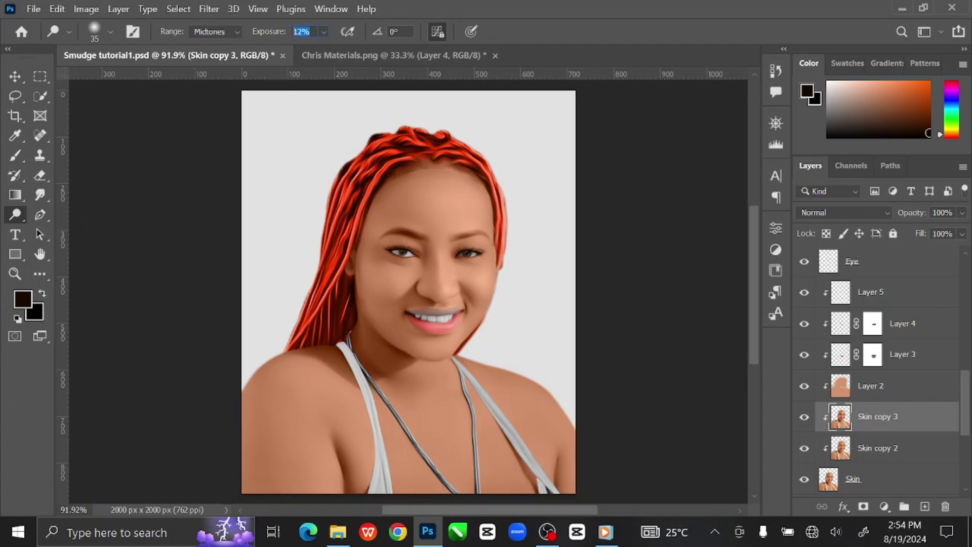
{"action": "left_click", "coordinate": [485, 265]}
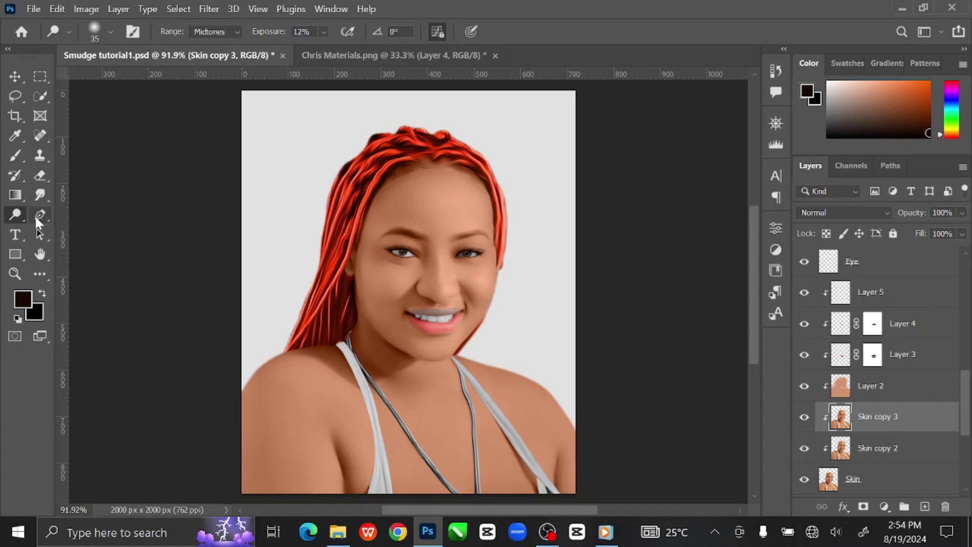
{"action": "right_click", "coordinate": [16, 214]}
{"action": "left_click", "coordinate": [82, 217]}
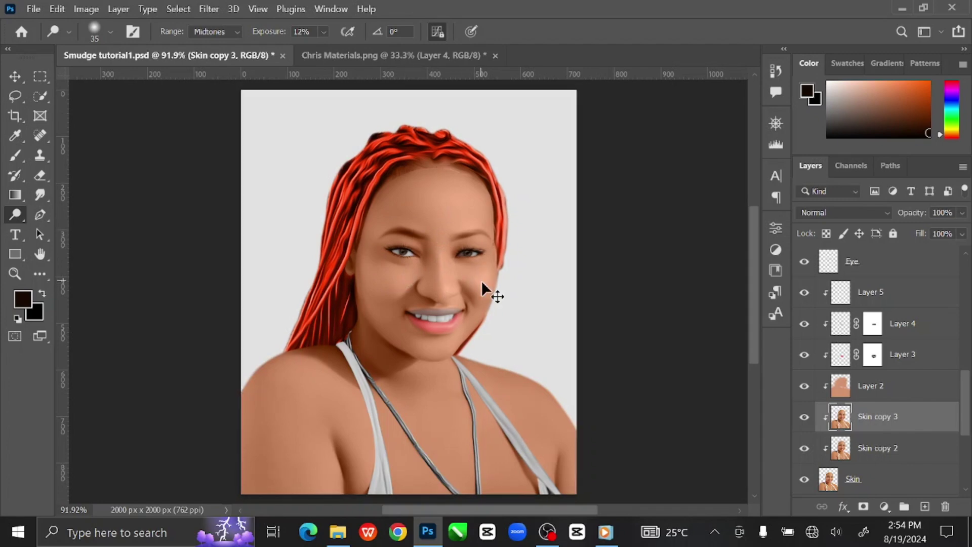
{"action": "key", "text": "ctrl+plus"}
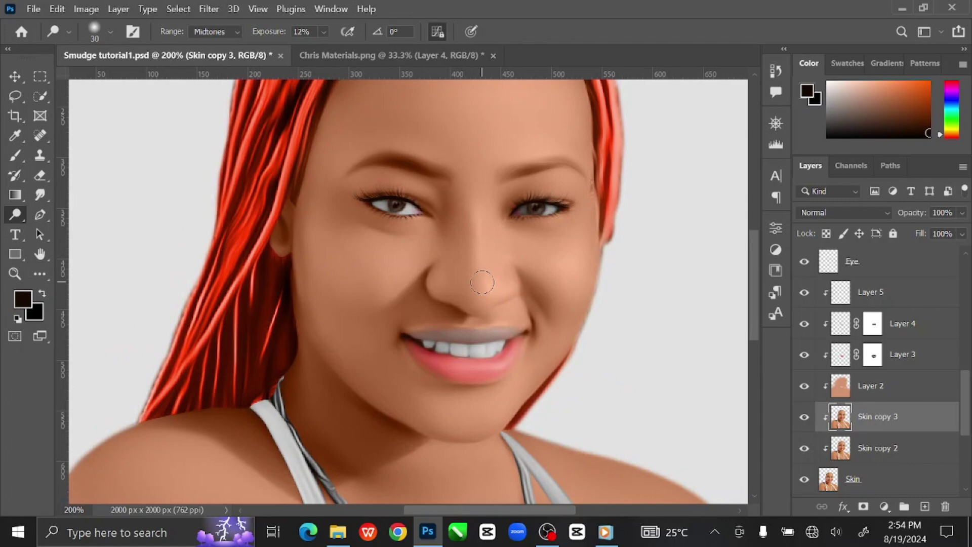
{"action": "key", "text": "bracketleft"}
{"action": "key", "text": "bracketright"}
{"action": "key", "text": "bracketright"}
{"action": "key", "text": "bracketright"}
{"action": "key", "text": "bracketright"}
{"action": "key", "text": "bracketright"}
{"action": "mouse_move", "coordinate": [476, 284]}
{"action": "left_mouse_down"}
{"action": "mouse_move", "coordinate": [489, 281]}
{"action": "mouse_move", "coordinate": [468, 291]}
{"action": "mouse_move", "coordinate": [494, 277]}
{"action": "mouse_move", "coordinate": [508, 294]}
{"action": "left_mouse_up"}
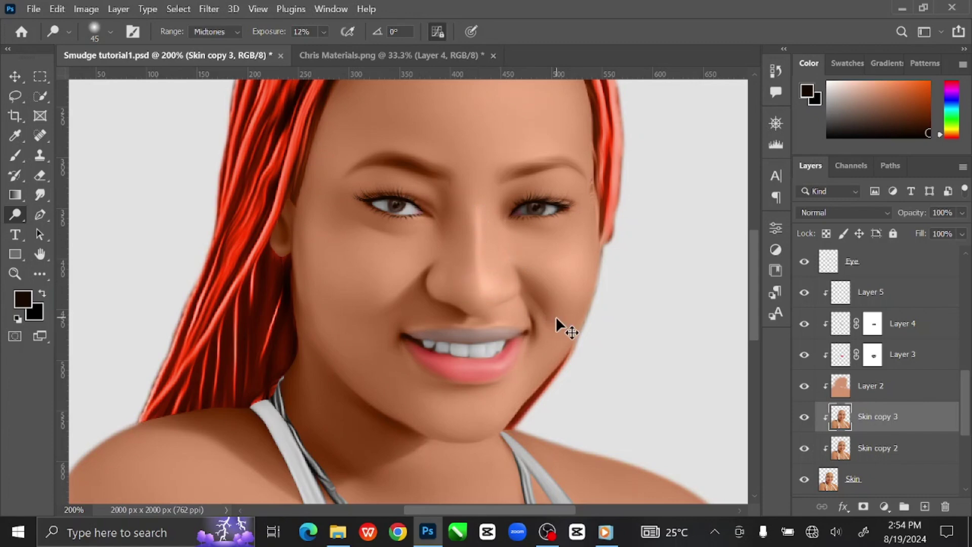
Dodge finer highlights along the nose bridge and nostril with the brush reduced to size 25
{"action": "key", "text": "ctrl+plus"}
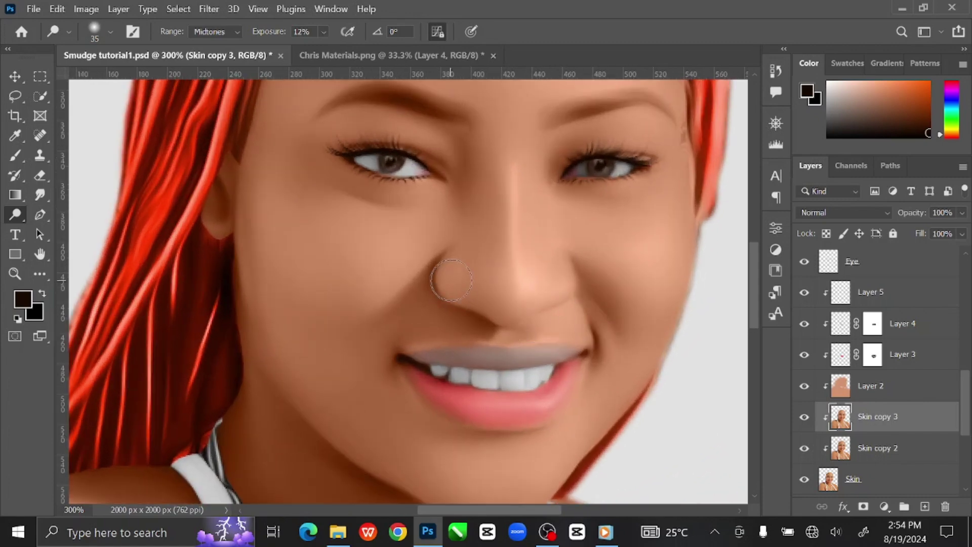
{"action": "key", "text": "bracketleft"}
{"action": "key", "text": "bracketleft"}
{"action": "key", "text": "bracketleft"}
{"action": "key", "text": "bracketleft"}
{"action": "key", "text": "bracketleft"}
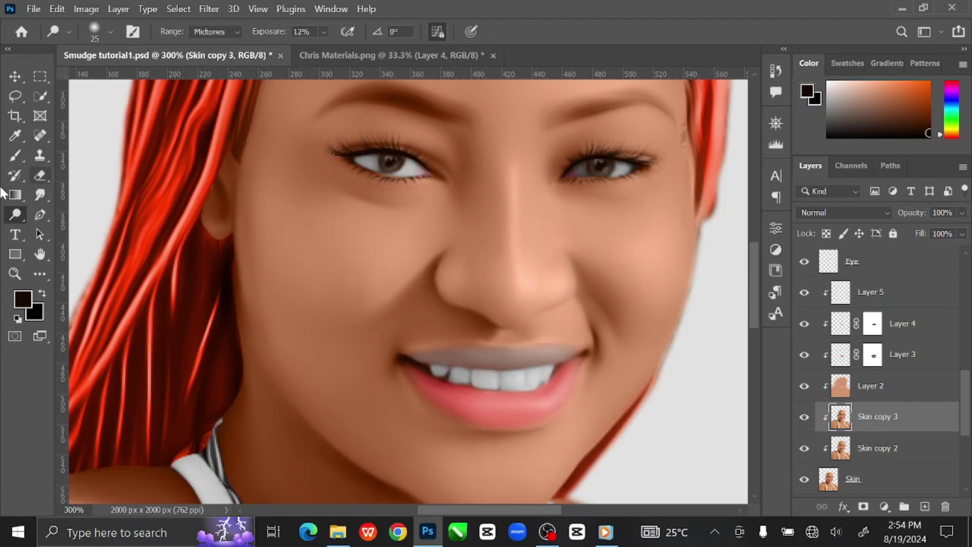
Blend the highlight on the nose bridge and tip with the Smudge tool at 20% strength, enlarging the brush to 70
{"action": "left_click", "coordinate": [38, 196]}
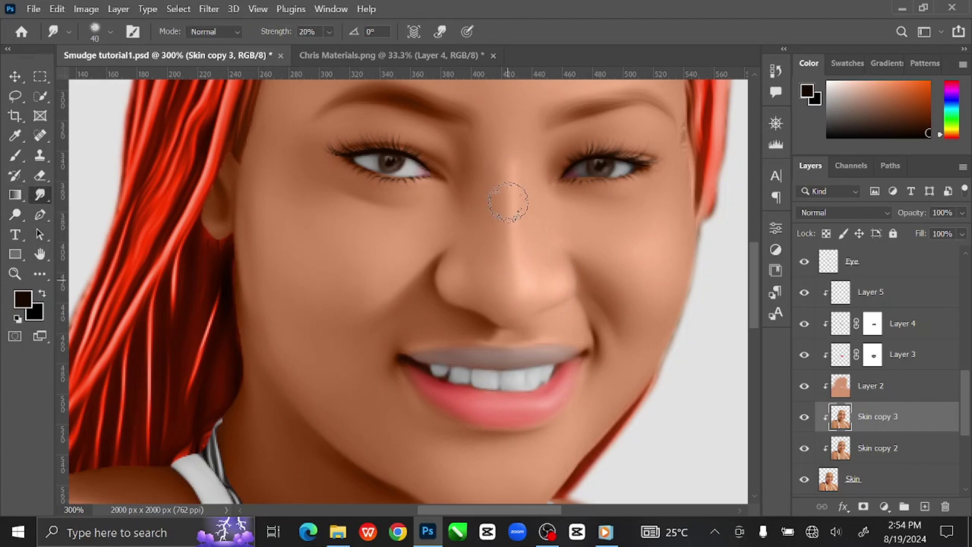
{"action": "key", "text": "bracketright"}
{"action": "key", "text": "bracketleft"}
{"action": "key", "text": "bracketright"}
{"action": "key", "text": "bracketright"}
{"action": "key", "text": "bracketright"}
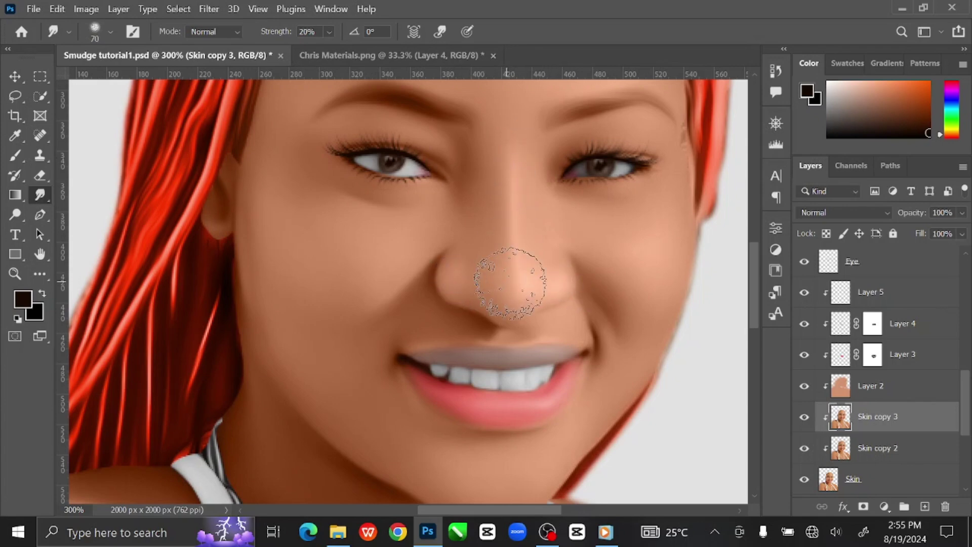
Smudge the side of the nose and nostril smooth with a smaller brush between sizes 35 and 50
{"action": "key", "text": "bracketleft"}
{"action": "key", "text": "bracketleft"}
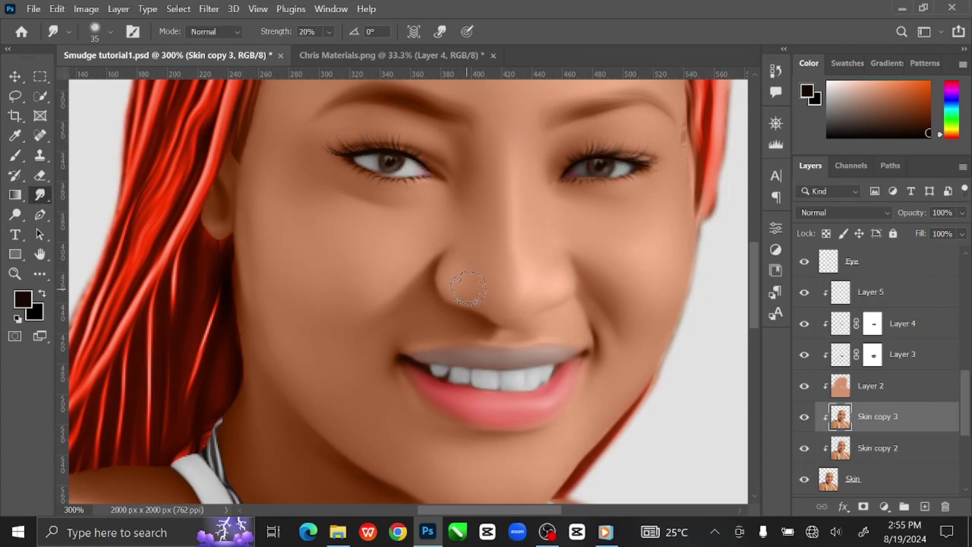
{"action": "key", "text": "bracketleft"}
{"action": "key", "text": "bracketright"}
{"action": "key", "text": "bracketright"}
{"action": "key", "text": "bracketright"}
{"action": "key", "text": "ctrl+minus"}
{"action": "key", "text": "ctrl+minus"}
{"action": "key", "text": "ctrl+minus"}
{"action": "key", "text": "ctrl+minus"}
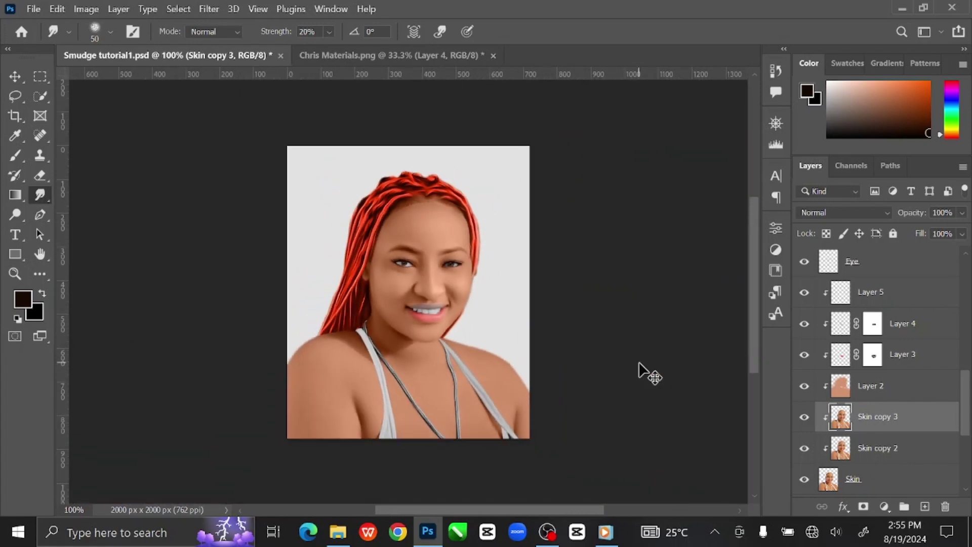
Brighten the cheeks with the Dodge tool at Midtones range and 12% exposure, using a larger brush
{"action": "key", "text": "ctrl+plus"}
{"action": "key", "text": "ctrl+plus"}
{"action": "key", "text": "ctrl+plus"}
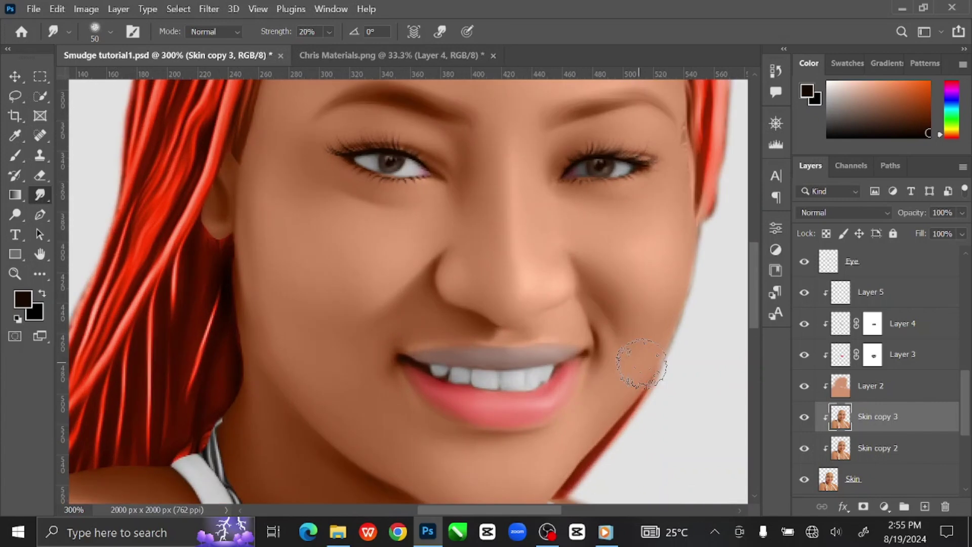
{"action": "left_click", "coordinate": [13, 216]}
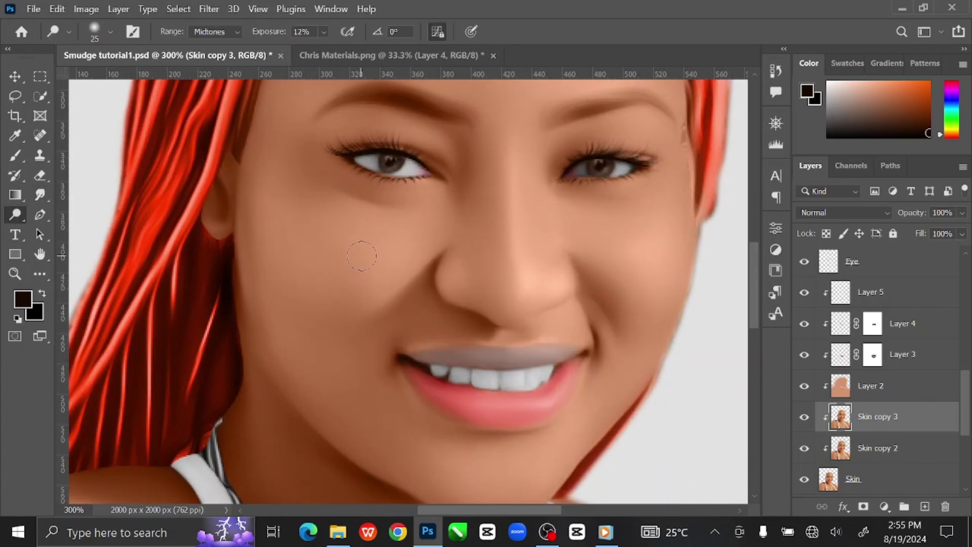
{"action": "key", "text": "bracketright"}
{"action": "key", "text": "bracketright"}
{"action": "key", "text": "bracketright"}
{"action": "key", "text": "bracketright"}
{"action": "key", "text": "bracketleft"}
{"action": "key", "text": "bracketleft"}
{"action": "key", "text": "bracketleft"}
Dodge the skin around the mouth and chin with the brush reduced to size 60
{"action": "left_click_drag", "start_coordinate": [573, 403], "coordinate": [564, 343]}
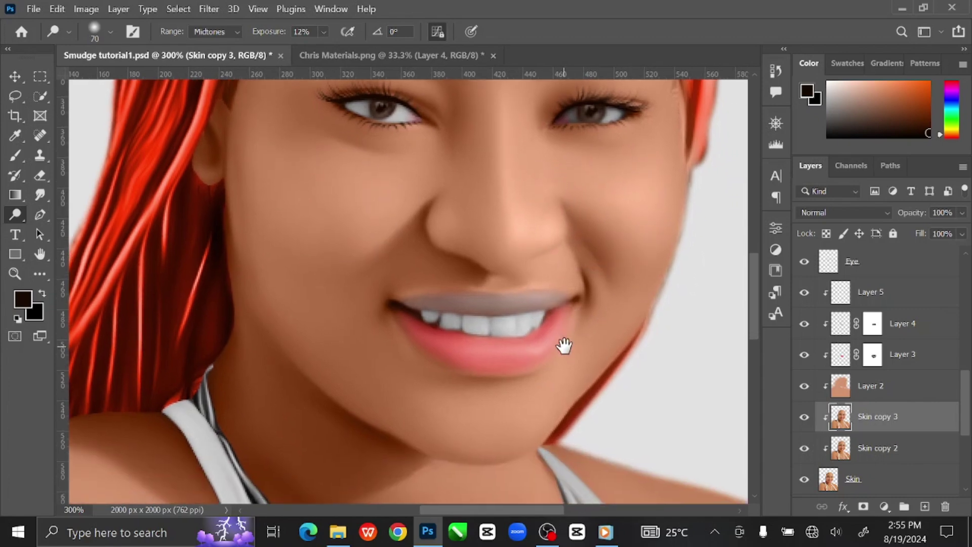
{"action": "key", "text": "bracketleft"}
{"action": "key", "text": "bracketleft"}
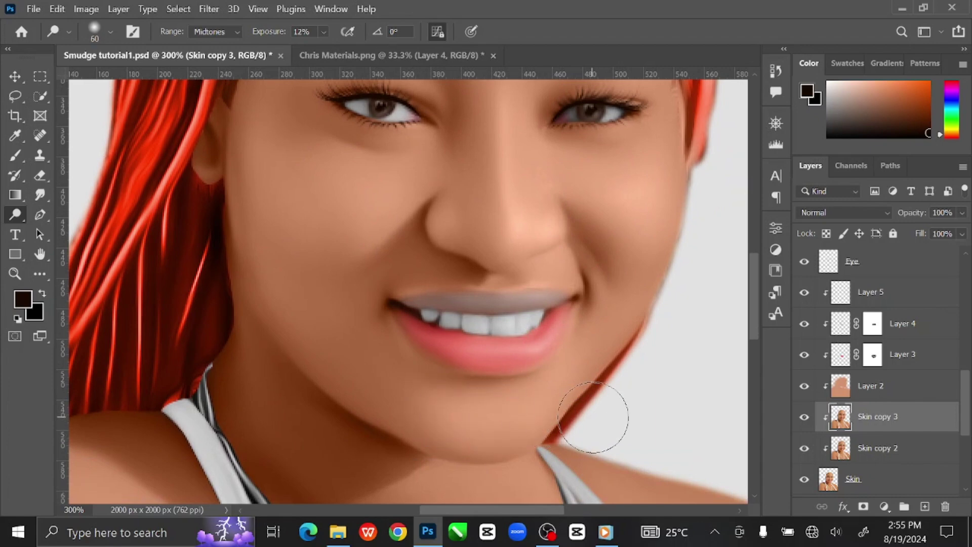
Dodge the shoulders and upper chest with the brush enlarged to between sizes 175 and 200
{"action": "key", "text": "ctrl+1"}
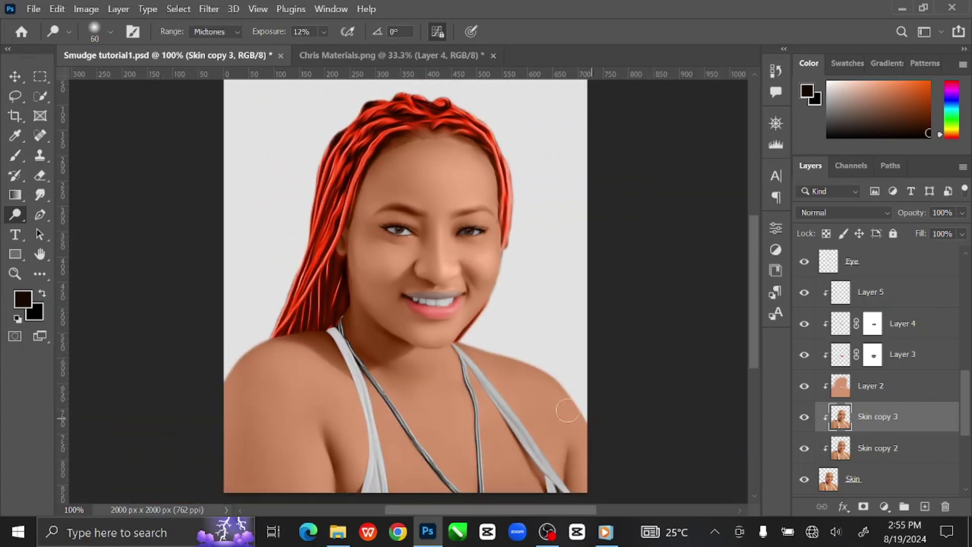
{"action": "key", "text": "bracketright"}
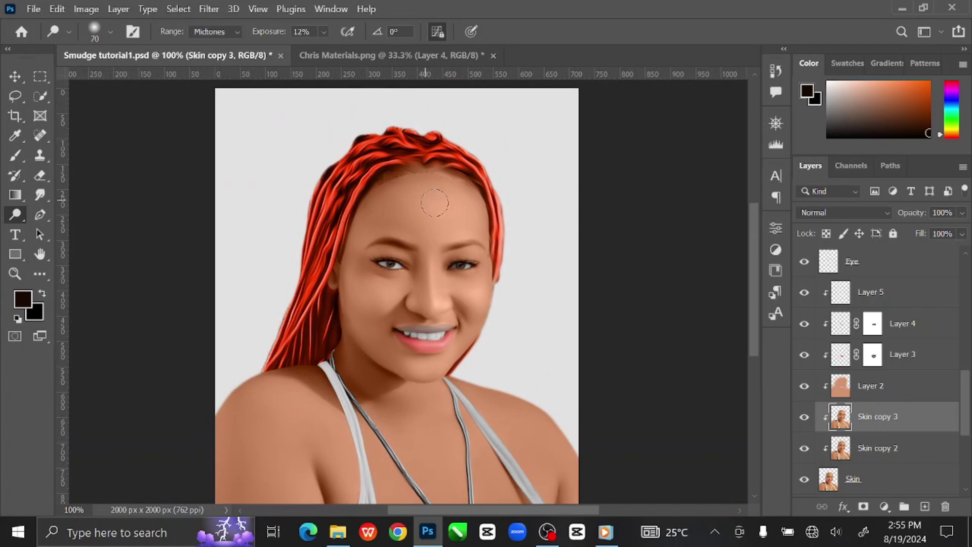
{"action": "key", "text": "bracketright"}
{"action": "key", "text": "bracketright"}
{"action": "key", "text": "bracketright"}
{"action": "key", "text": "bracketright"}
{"action": "key", "text": "bracketright"}
{"action": "left_click_drag", "start_coordinate": [326, 444], "coordinate": [347, 382]}
{"action": "key", "text": "bracketright"}
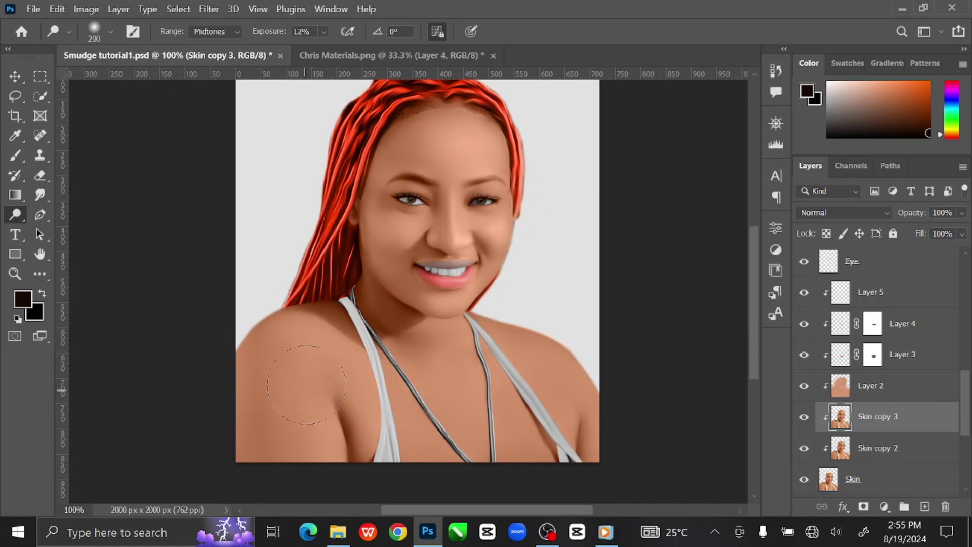
{"action": "key", "text": "bracketleft"}
{"action": "key", "text": "bracketleft"}
{"action": "key", "text": "bracketright"}
{"action": "key", "text": "bracketright"}
{"action": "left_click_drag", "start_coordinate": [510, 310], "coordinate": [473, 393]}
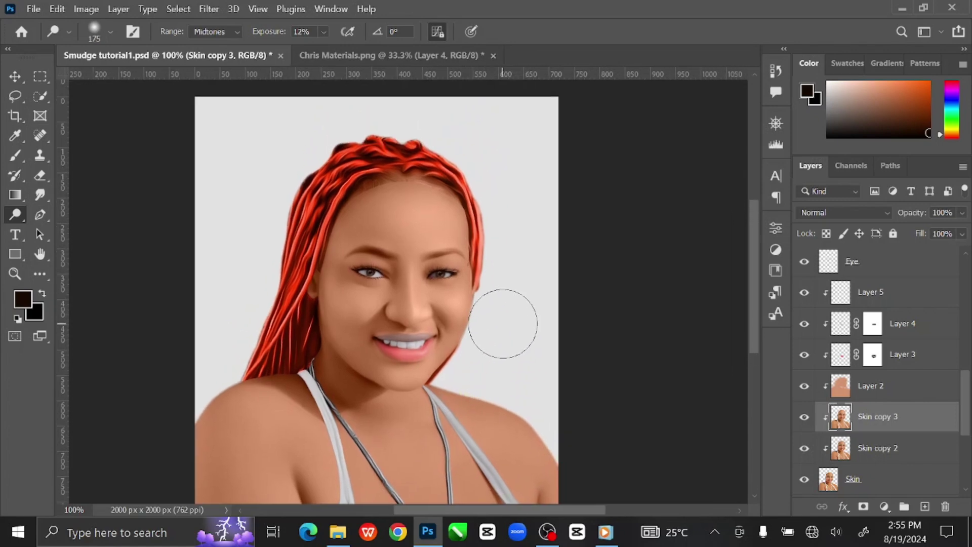
Dodge fine highlights on the skin around the eyes and eyebrows with the brush reduced to size 20
{"action": "key", "text": "ctrl+plus"}
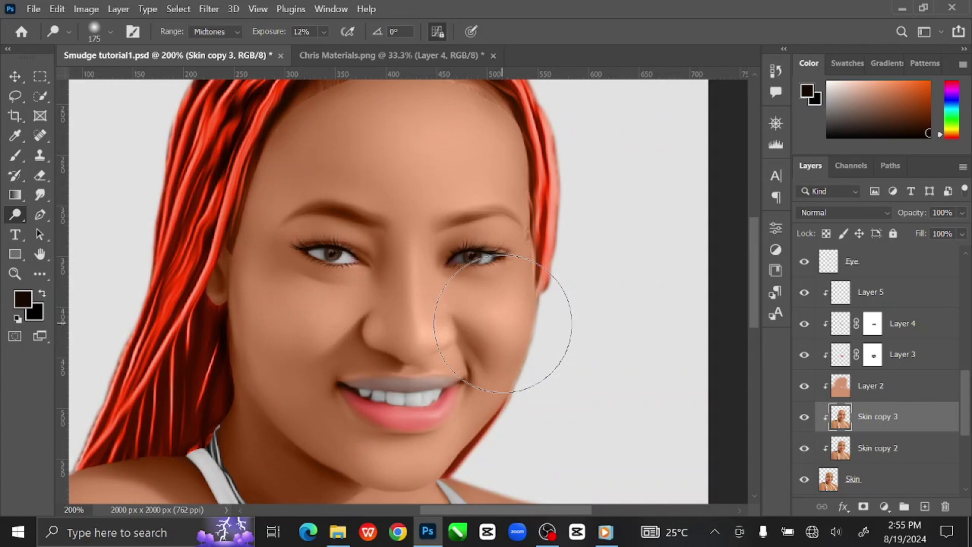
{"action": "key", "text": "bracketleft"}
{"action": "key", "text": "bracketleft"}
{"action": "key", "text": "bracketleft"}
{"action": "key", "text": "bracketleft"}
{"action": "key", "text": "bracketleft"}
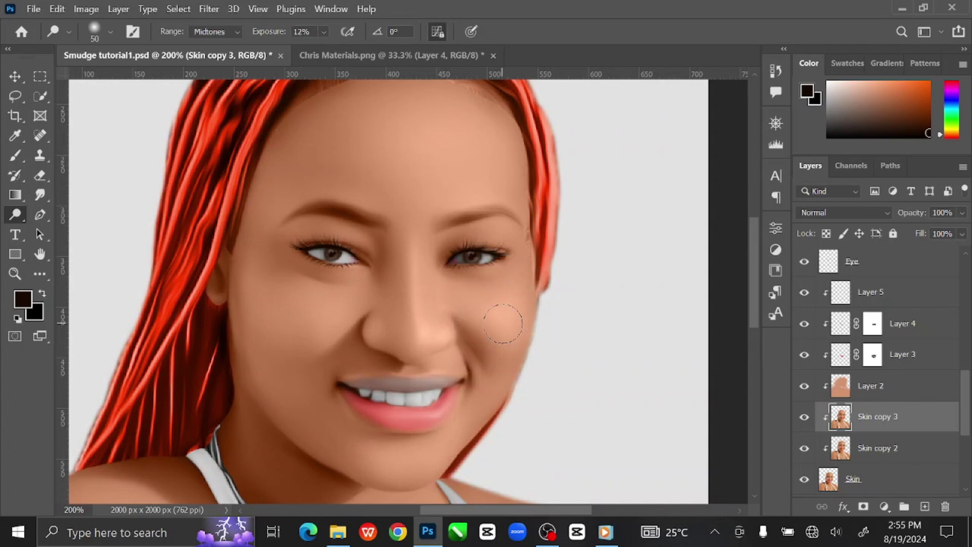
{"action": "key", "text": "bracketleft"}
{"action": "key", "text": "bracketleft"}
{"action": "key", "text": "bracketleft"}
{"action": "key", "text": "bracketleft"}
{"action": "key", "text": "bracketleft"}
{"action": "key", "text": "bracketleft"}
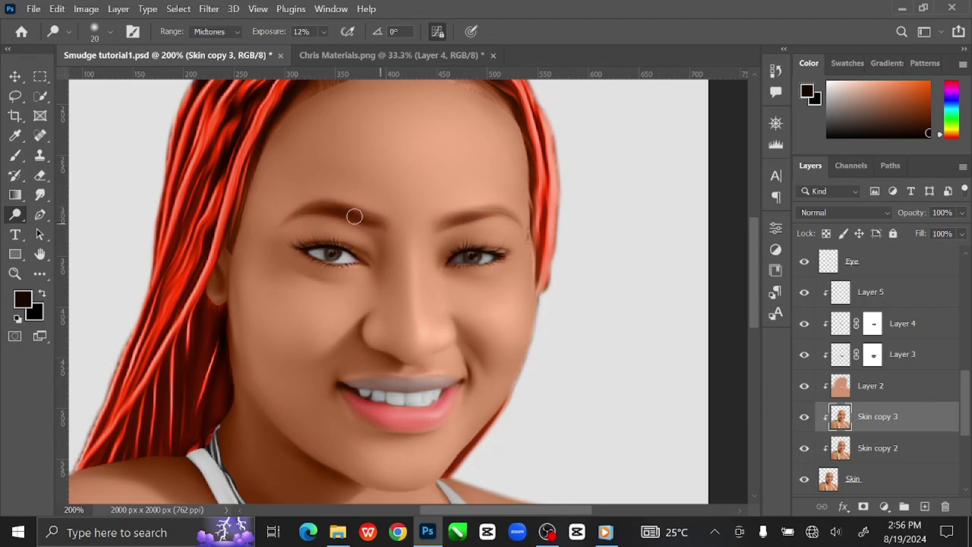
{"action": "key", "text": "ctrl+plus"}
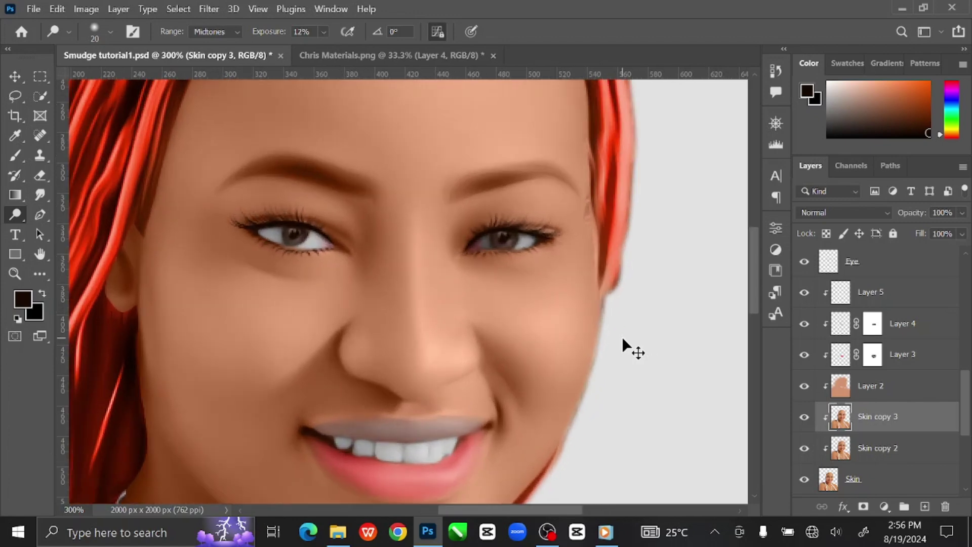
{"action": "key", "text": "bracketright"}
{"action": "key", "text": "bracketleft"}
Dodge thin highlights along the smile line, the base of the nose and the upper lip edge with a brush between sizes 9 and 15
{"action": "mouse_move", "coordinate": [522, 378]}
{"action": "left_mouse_down"}
{"action": "mouse_move", "coordinate": [512, 275]}
{"action": "mouse_move", "coordinate": [503, 278]}
{"action": "left_mouse_up"}
{"action": "key", "text": "ctrl+plus"}
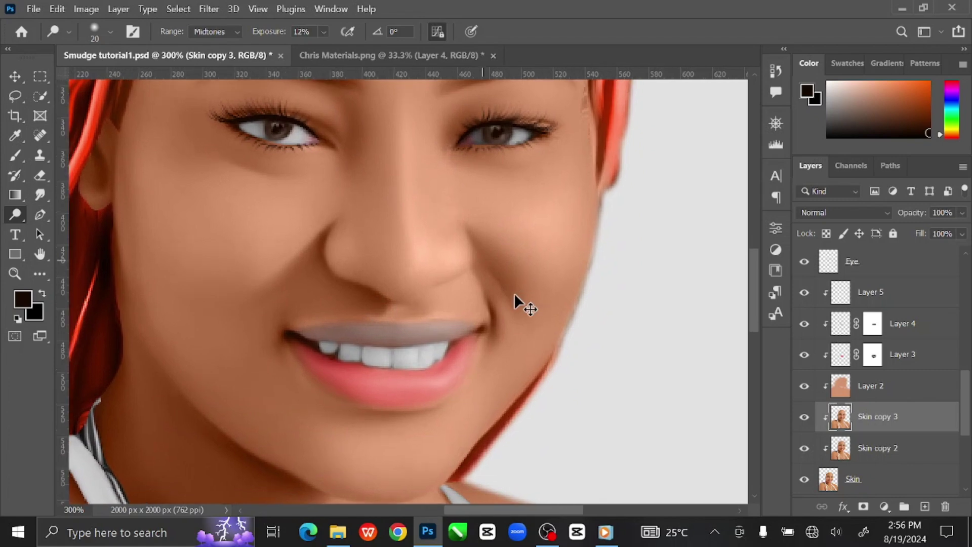
{"action": "key", "text": "bracketleft"}
{"action": "key", "text": "bracketleft"}
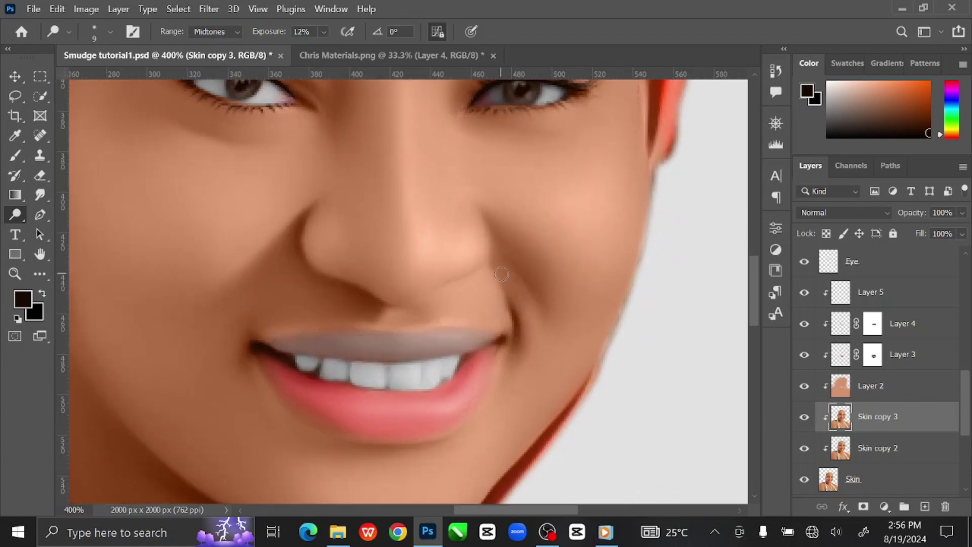
{"action": "key", "text": "bracketright"}
{"action": "key", "text": "bracketright"}
{"action": "key", "text": "bracketleft"}
{"action": "key", "text": "bracketleft"}
{"action": "key", "text": "bracketleft"}
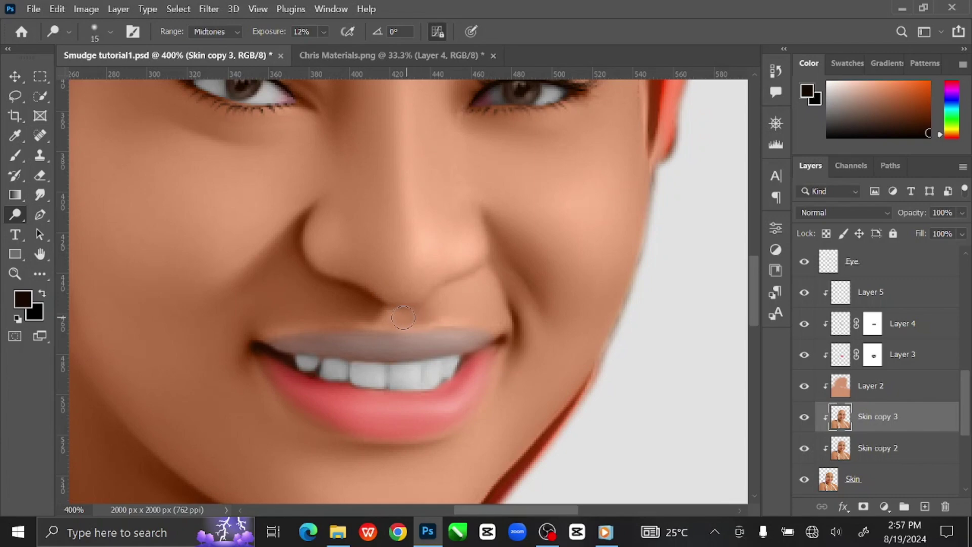
Blend the lower cheek, jaw and chin with the Smudge tool at 20% strength and brush size 60
{"action": "left_click_drag", "start_coordinate": [491, 282], "coordinate": [542, 299]}
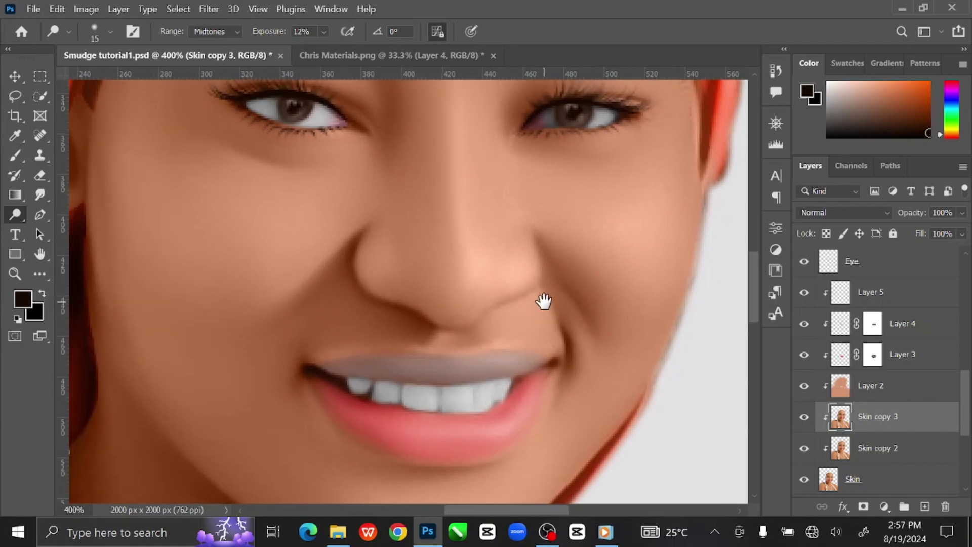
{"action": "left_click", "coordinate": [40, 195]}
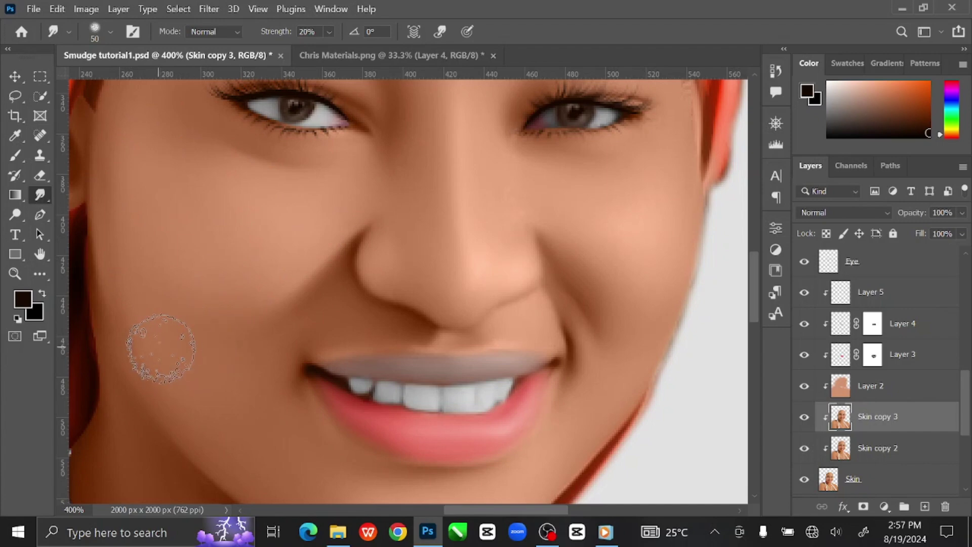
{"action": "key", "text": "bracketleft"}
{"action": "key", "text": "bracketleft"}
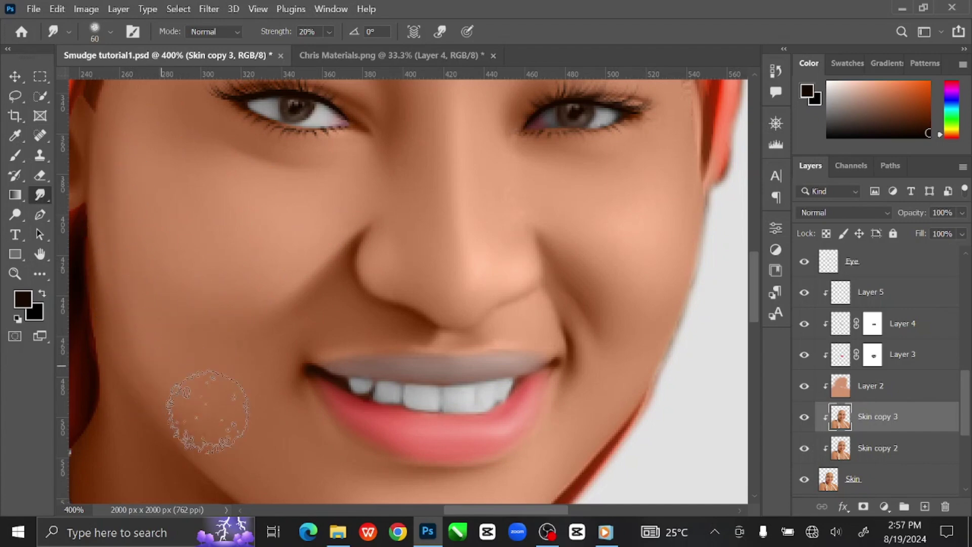
{"action": "left_click_drag", "start_coordinate": [247, 413], "coordinate": [222, 324]}
{"action": "key", "text": "bracketright"}
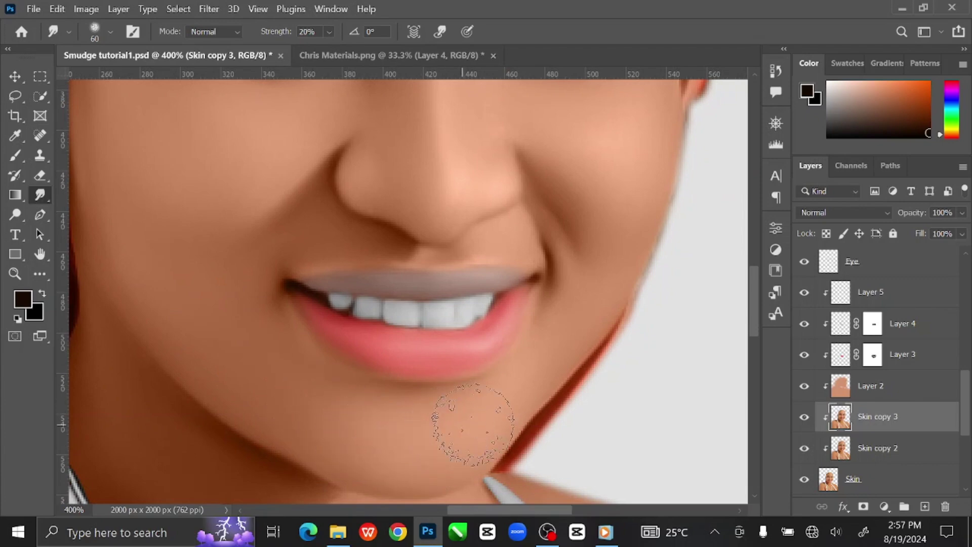
{"action": "key", "text": "bracketleft"}
{"action": "key", "text": "bracketleft"}
{"action": "key", "text": "bracketright"}
{"action": "key", "text": "bracketright"}
Smudge the cheek below the portrait's right-hand eye smooth with a brush of size 60 or larger
{"action": "left_click_drag", "start_coordinate": [632, 247], "coordinate": [621, 367]}
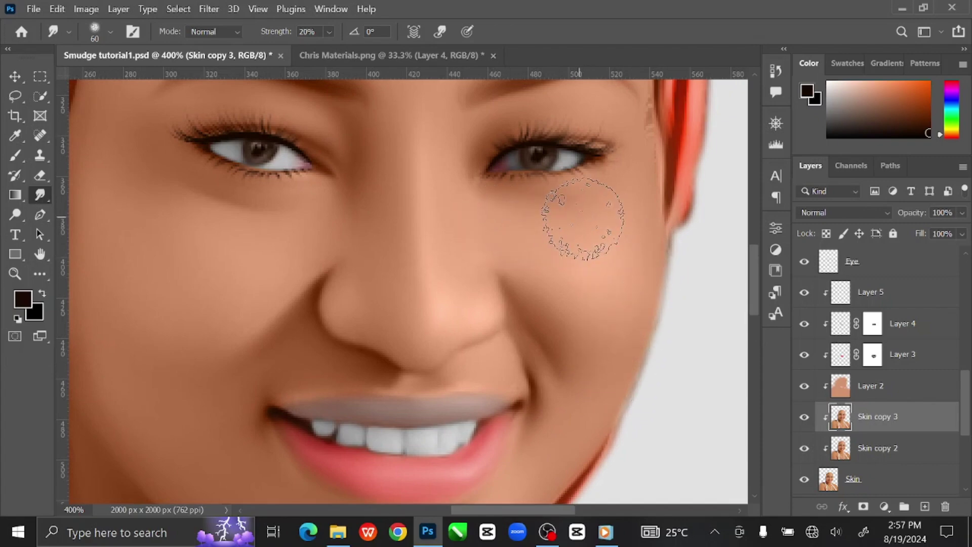
{"action": "key", "text": "bracketright"}
{"action": "key", "text": "bracketright"}
Smudge the smile line beside the mouth with small brushes between sizes 15 and 35
{"action": "key", "text": "bracketleft"}
{"action": "key", "text": "bracketleft"}
{"action": "key", "text": "bracketleft"}
{"action": "key", "text": "bracketleft"}
{"action": "key", "text": "bracketleft"}
{"action": "key", "text": "bracketleft"}
{"action": "key", "text": "bracketleft"}
{"action": "key", "text": "bracketleft"}
{"action": "key", "text": "bracketleft"}
{"action": "key", "text": "bracketleft"}
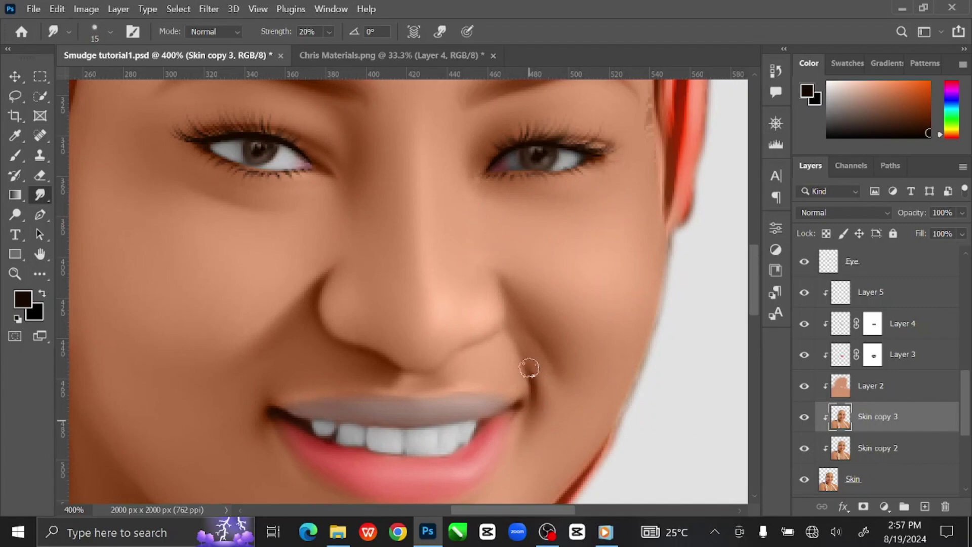
{"action": "key", "text": "bracketright"}
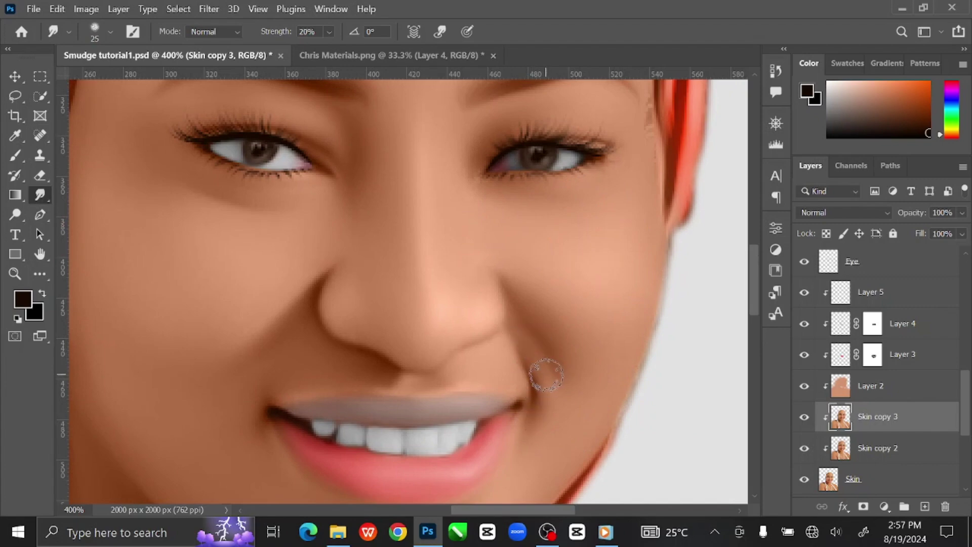
{"action": "key", "text": "bracketright"}
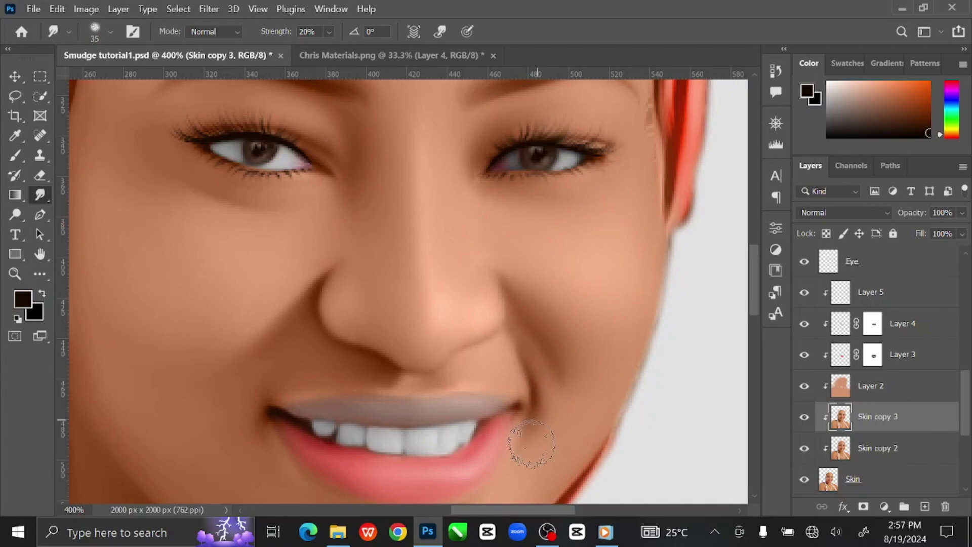
Smooth the skin around both mouth corners with the Smudge tool at about size 35
{"action": "key", "text": "bracketleft"}
{"action": "key", "text": "bracketright"}
{"action": "key", "text": "bracketright"}
{"action": "key", "text": "bracketright"}
{"action": "key", "text": "bracketleft"}
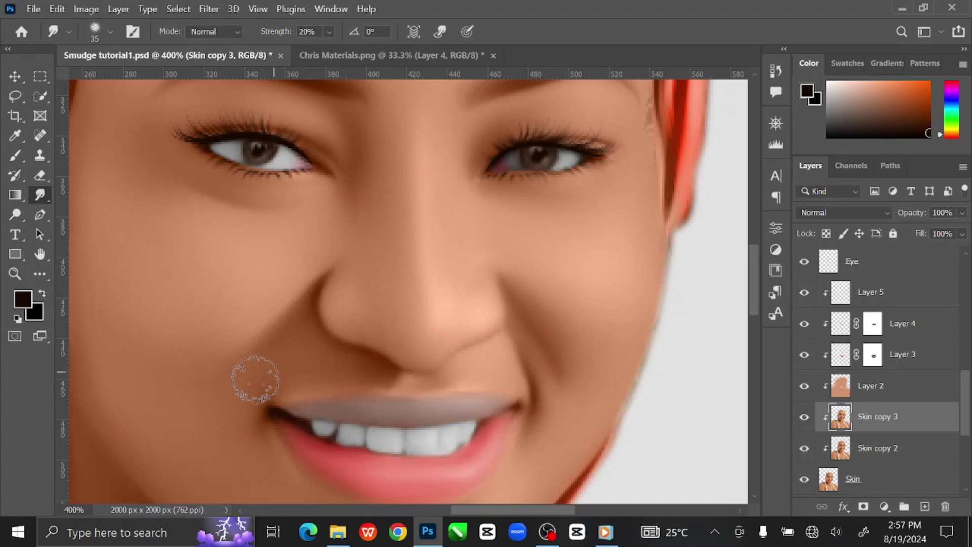
Smudge the portrait's left-hand cheek smooth with the brush enlarged to size 60
{"action": "key", "text": "bracketright"}
{"action": "key", "text": "bracketright"}
{"action": "key", "text": "bracketright"}
{"action": "key", "text": "bracketright"}
{"action": "key", "text": "bracketright"}
{"action": "key", "text": "bracketright"}
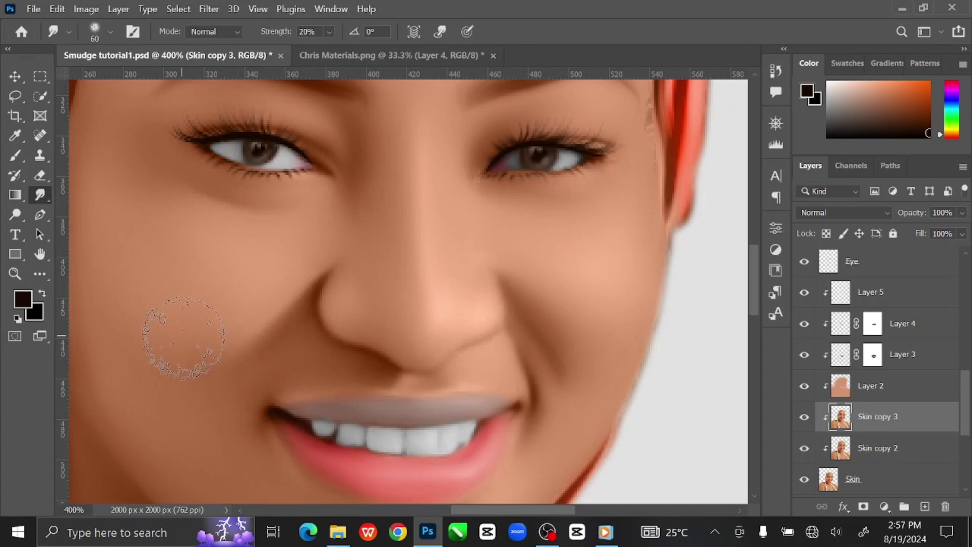
Blend the forehead skin with the Smudge tool, using a large brush of size 80 or more
{"action": "key", "text": "ctrl+minus"}
{"action": "key", "text": "ctrl+minus"}
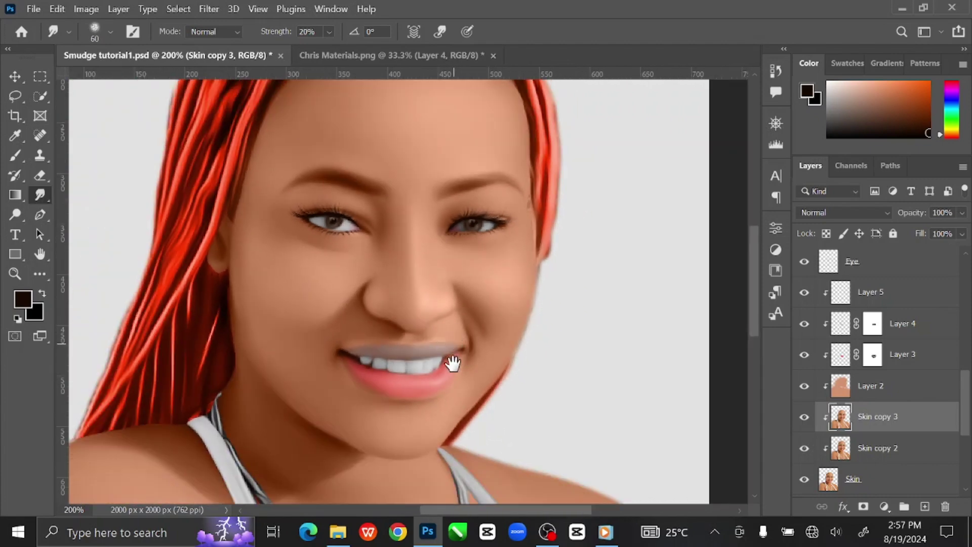
{"action": "left_click_drag", "start_coordinate": [453, 363], "coordinate": [442, 428]}
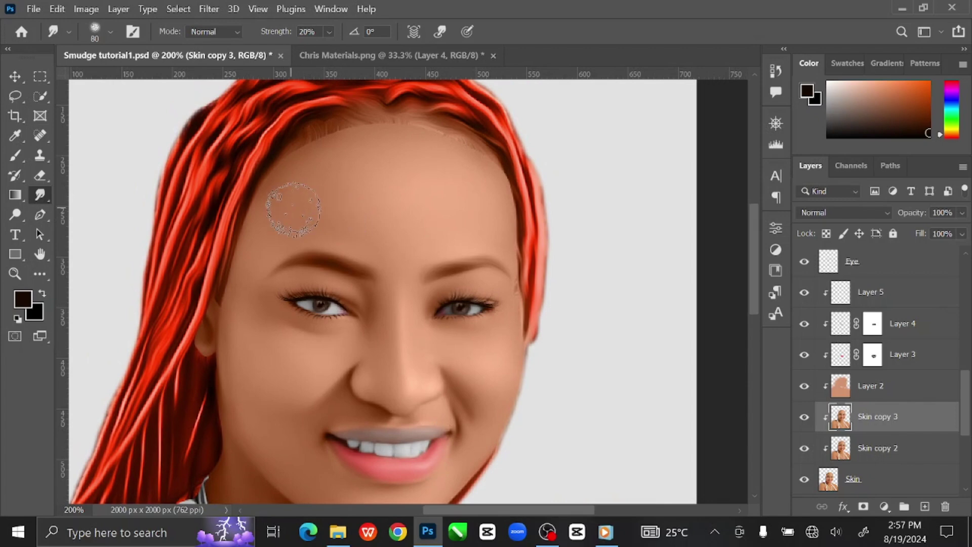
{"action": "key", "text": "bracketright"}
{"action": "key", "text": "bracketright"}
{"action": "key", "text": "bracketright"}
{"action": "key", "text": "bracketright"}
{"action": "key", "text": "bracketright"}
Smudge the temple and the skin beside the outer corner of the eye with a brush between sizes 35 and 45
{"action": "key", "text": "bracketleft"}
{"action": "key", "text": "bracketleft"}
{"action": "key", "text": "bracketleft"}
{"action": "key", "text": "bracketleft"}
{"action": "key", "text": "bracketleft"}
{"action": "key", "text": "bracketleft"}
{"action": "key", "text": "bracketleft"}
{"action": "key", "text": "ctrl+plus"}
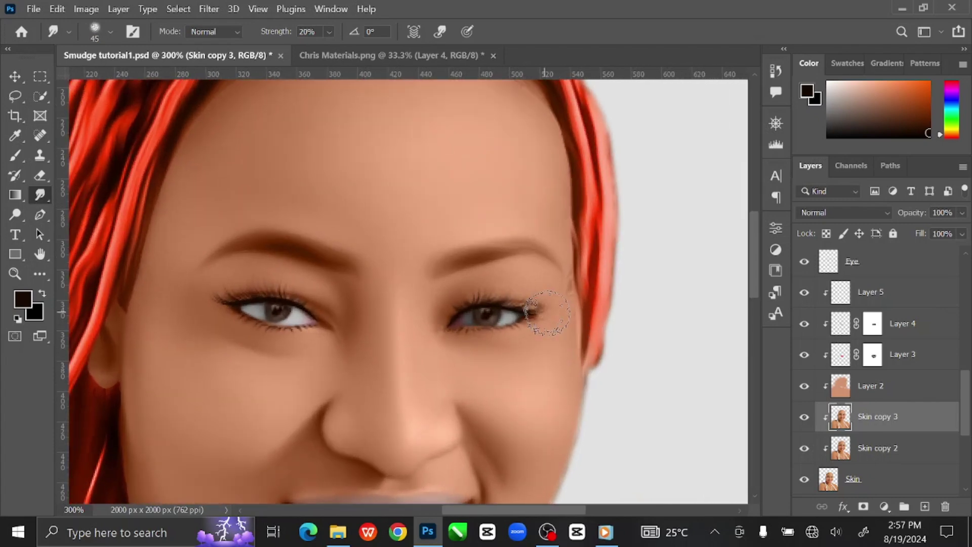
{"action": "key", "text": "bracketleft"}
{"action": "mouse_move", "coordinate": [572, 315]}
{"action": "left_mouse_down"}
{"action": "mouse_move", "coordinate": [577, 324]}
{"action": "mouse_move", "coordinate": [583, 273]}
{"action": "mouse_move", "coordinate": [579, 345]}
{"action": "mouse_move", "coordinate": [589, 344]}
{"action": "mouse_move", "coordinate": [576, 282]}
{"action": "mouse_move", "coordinate": [569, 329]}
{"action": "mouse_move", "coordinate": [579, 288]}
{"action": "mouse_move", "coordinate": [575, 319]}
{"action": "left_mouse_up"}
Dodge the skin around the eyes at 12% Midtones exposure, reducing the brush from size 25 to 6
{"action": "mouse_move", "coordinate": [567, 372]}
{"action": "left_mouse_down"}
{"action": "mouse_move", "coordinate": [584, 298]}
{"action": "mouse_move", "coordinate": [560, 261]}
{"action": "left_mouse_up"}
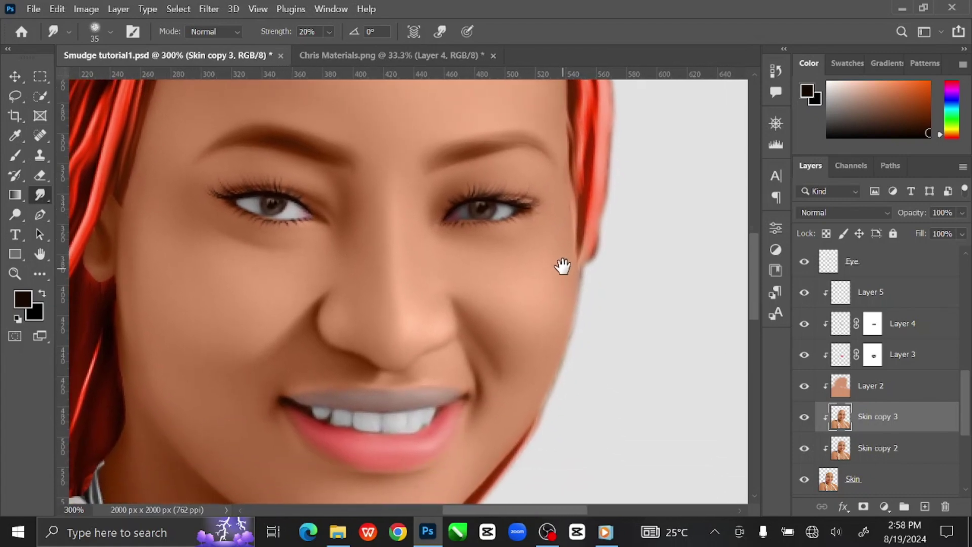
{"action": "left_click", "coordinate": [15, 214]}
{"action": "key", "text": "bracketright"}
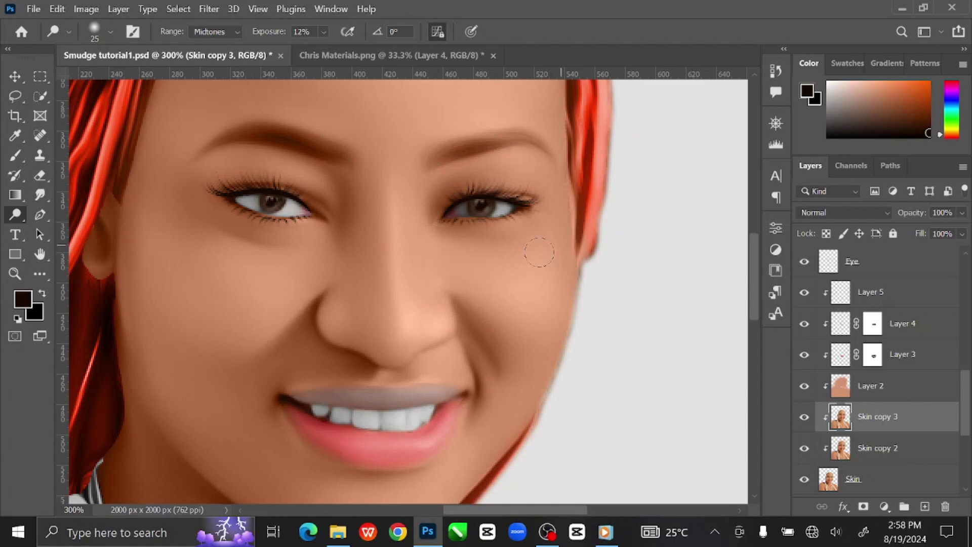
{"action": "key", "text": "bracketleft"}
{"action": "key", "text": "bracketleft"}
{"action": "key", "text": "bracketleft"}
{"action": "key", "text": "bracketleft"}
{"action": "key", "text": "bracketleft"}
{"action": "key", "text": "bracketleft"}
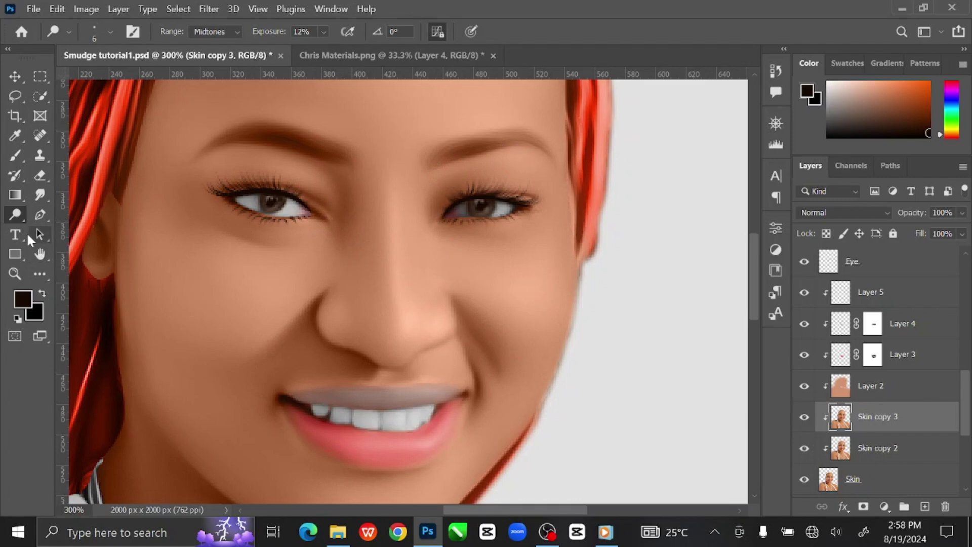
Smudge the skin under the eye and at its inner corner with a brush between sizes 25 and 40
{"action": "left_click", "coordinate": [40, 194]}
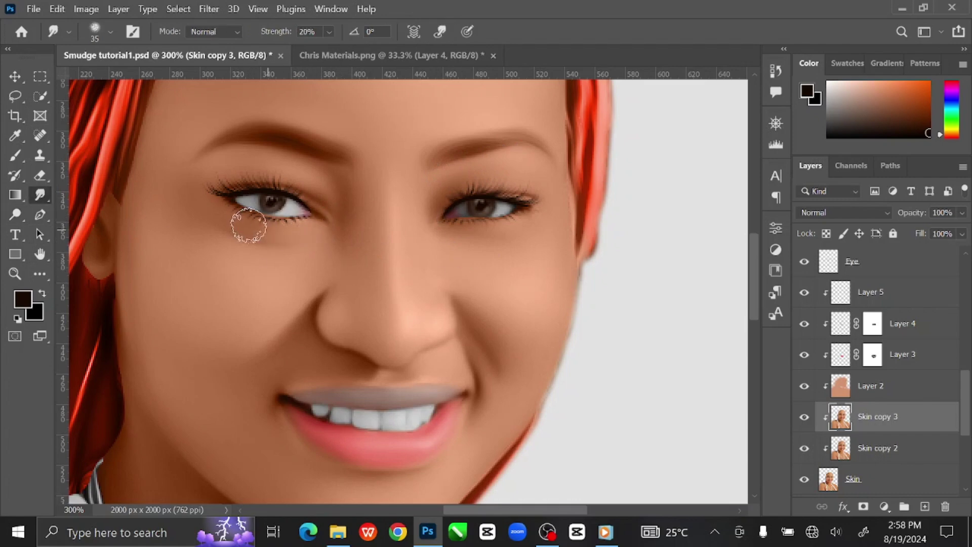
{"action": "key", "text": "bracketleft"}
{"action": "key", "text": "bracketleft"}
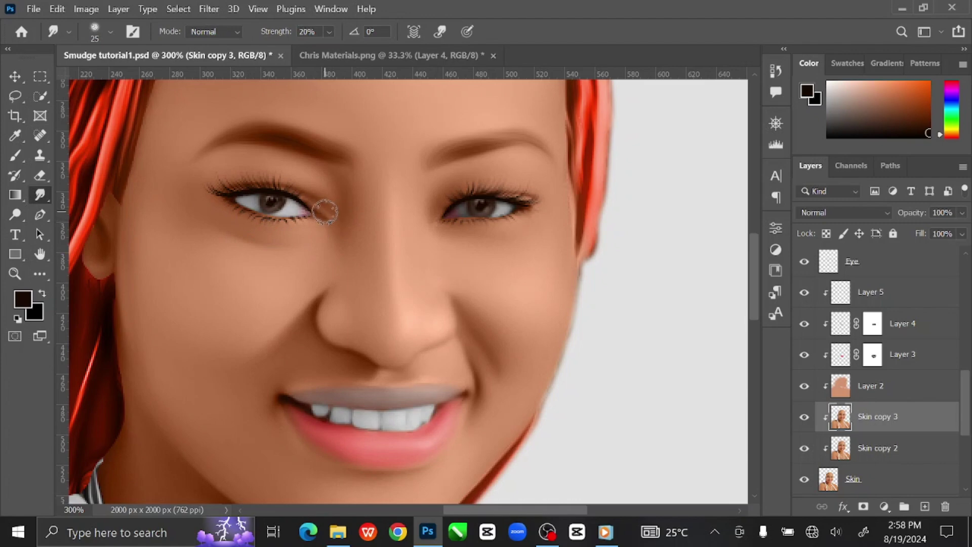
{"action": "key", "text": "bracketright"}
{"action": "key", "text": "bracketright"}
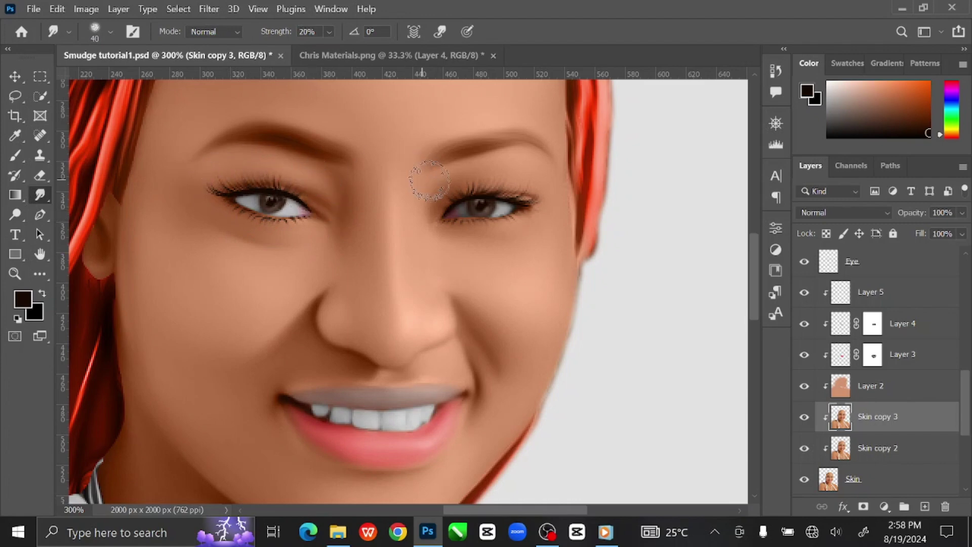
Blend the skin between the brows and around the upper nose with the Smudge tool, enlarging the brush to size 60
{"action": "key", "text": "bracketleft"}
{"action": "key", "text": "bracketright"}
{"action": "key", "text": "bracketright"}
{"action": "key", "text": "bracketright"}
{"action": "key", "text": "bracketleft"}
{"action": "key", "text": "bracketleft"}
{"action": "key", "text": "bracketright"}
{"action": "key", "text": "bracketright"}
{"action": "key", "text": "bracketright"}
{"action": "key", "text": "bracketright"}
Dodge a thin highlight on the skin around the lip edges with a brush between sizes 6 and 15
{"action": "left_click_drag", "start_coordinate": [529, 395], "coordinate": [533, 273]}
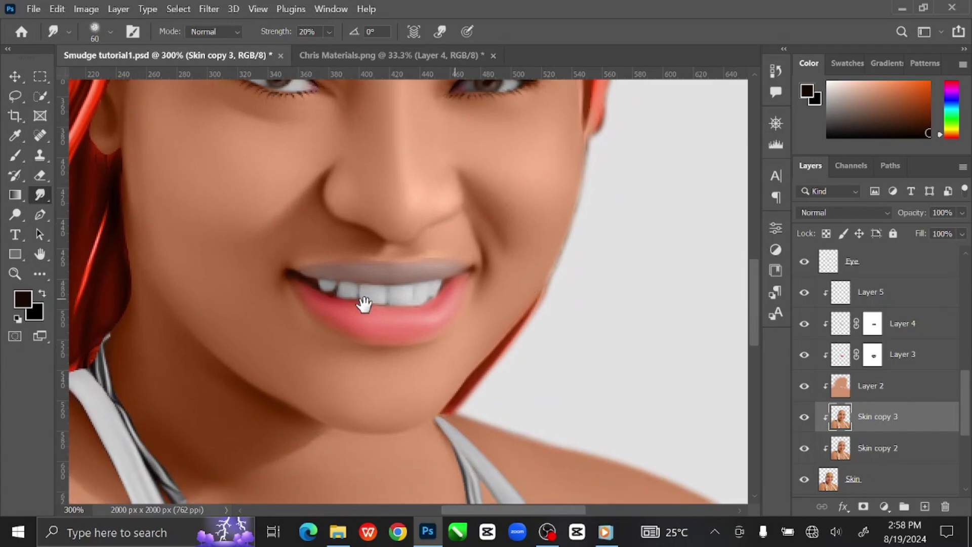
{"action": "left_click", "coordinate": [14, 215]}
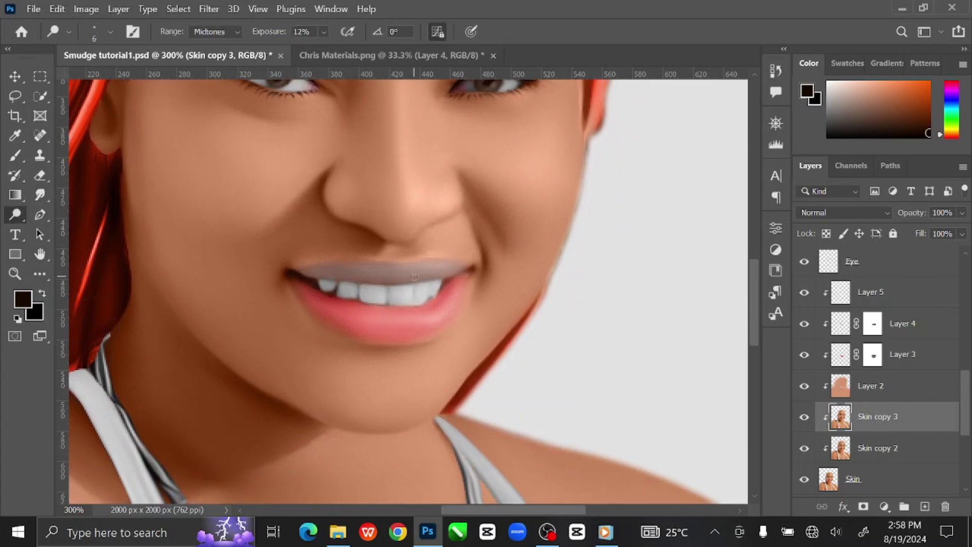
{"action": "scroll", "coordinate": [414, 275], "scroll_direction": "up", "scroll_amount": 1}
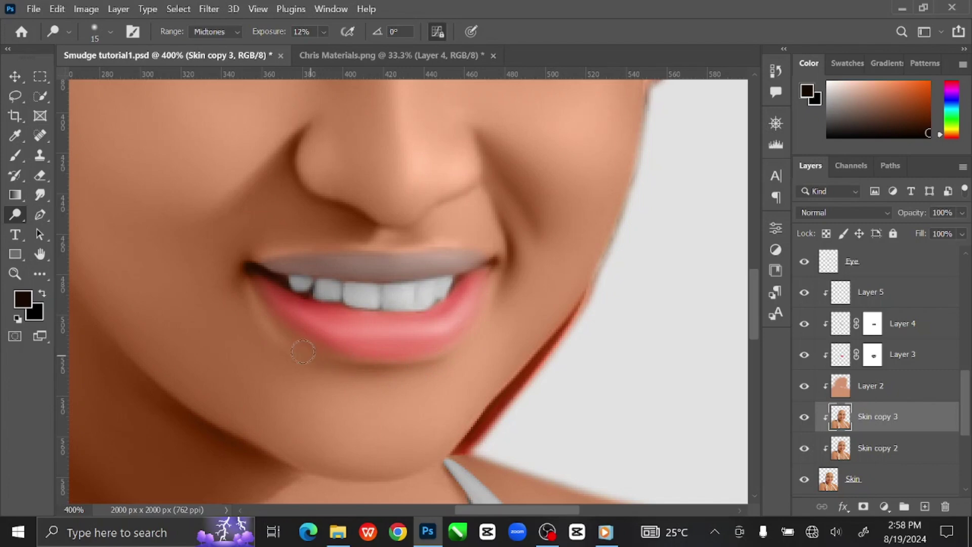
Blend the highlighted skin around the mouth corner and below the lower lip with the Smudge tool, using brush sizes between 25 and 35
{"action": "left_click", "coordinate": [40, 194]}
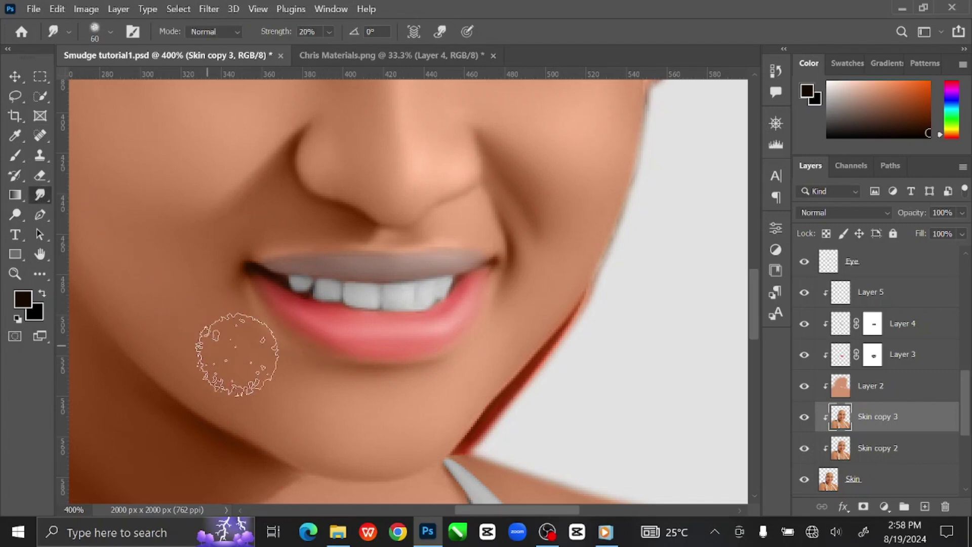
{"action": "key", "text": "bracketleft"}
{"action": "key", "text": "bracketleft"}
{"action": "key", "text": "bracketleft"}
{"action": "key", "text": "bracketleft"}
{"action": "key", "text": "bracketleft"}
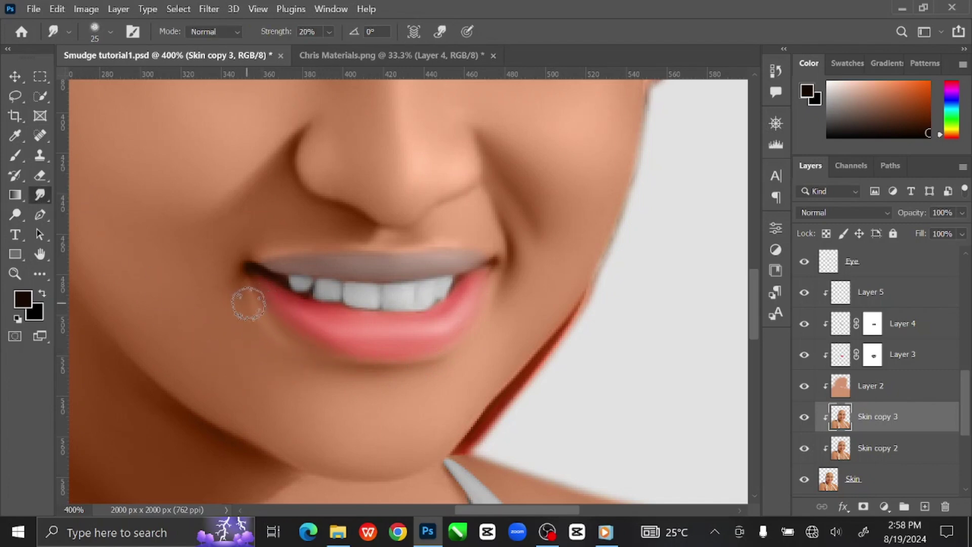
{"action": "key", "text": "bracketright"}
{"action": "key", "text": "bracketright"}
{"action": "key", "text": "bracketright"}
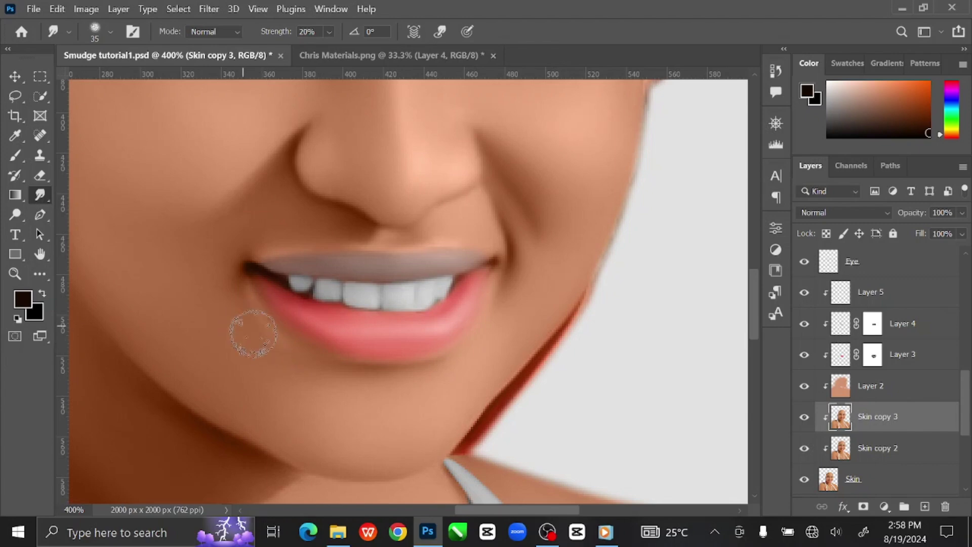
{"action": "key", "text": "bracketleft"}
{"action": "key", "text": "bracketleft"}
{"action": "key", "text": "bracketleft"}
{"action": "key", "text": "bracketleft"}
{"action": "key", "text": "bracketright"}
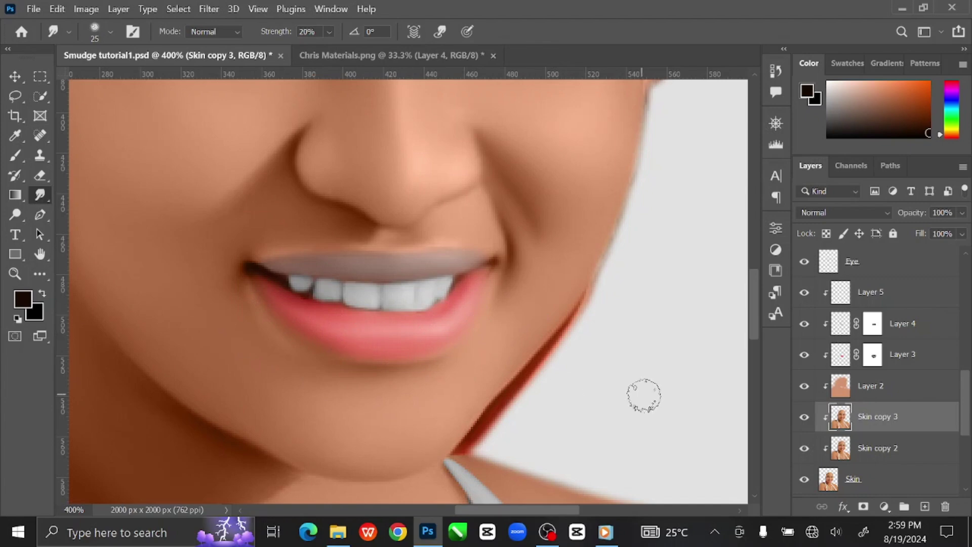
Dodge the skin on the neck and beside the strap at 12% Midtones exposure with a size 25 brush
{"action": "key", "text": "ctrl+minus"}
{"action": "key", "text": "ctrl+minus"}
{"action": "key", "text": "ctrl+minus"}
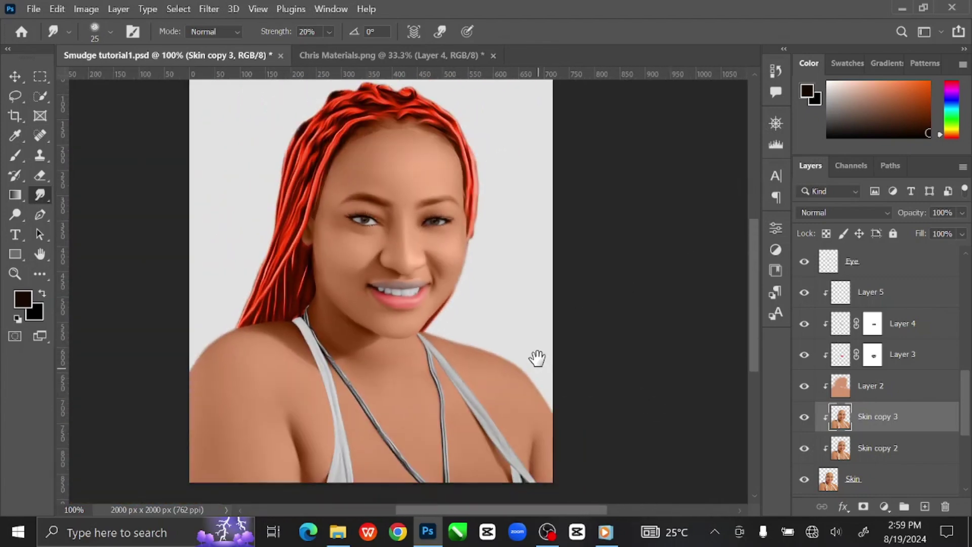
{"action": "left_click_drag", "start_coordinate": [536, 358], "coordinate": [532, 322]}
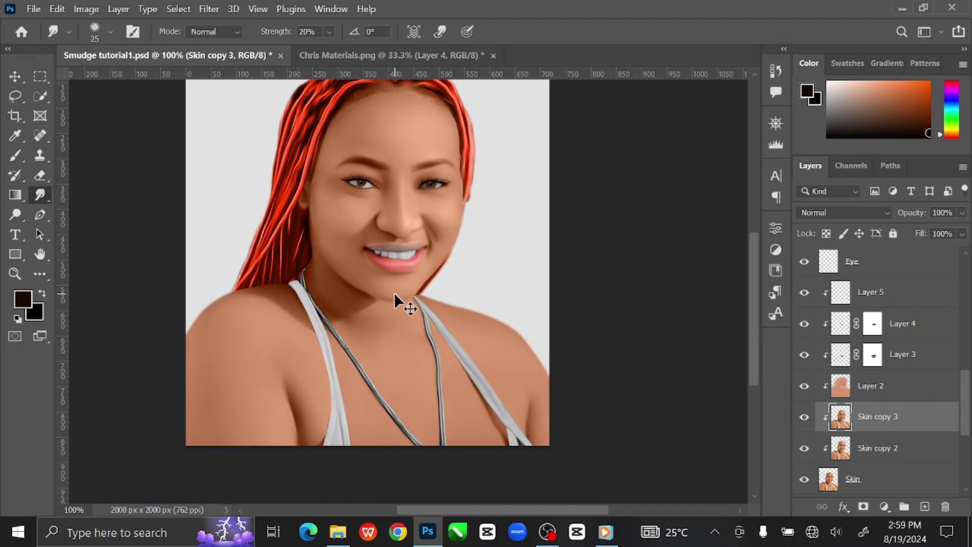
{"action": "key", "text": "ctrl+plus"}
{"action": "left_click_drag", "start_coordinate": [423, 316], "coordinate": [466, 339]}
{"action": "left_click", "coordinate": [17, 214]}
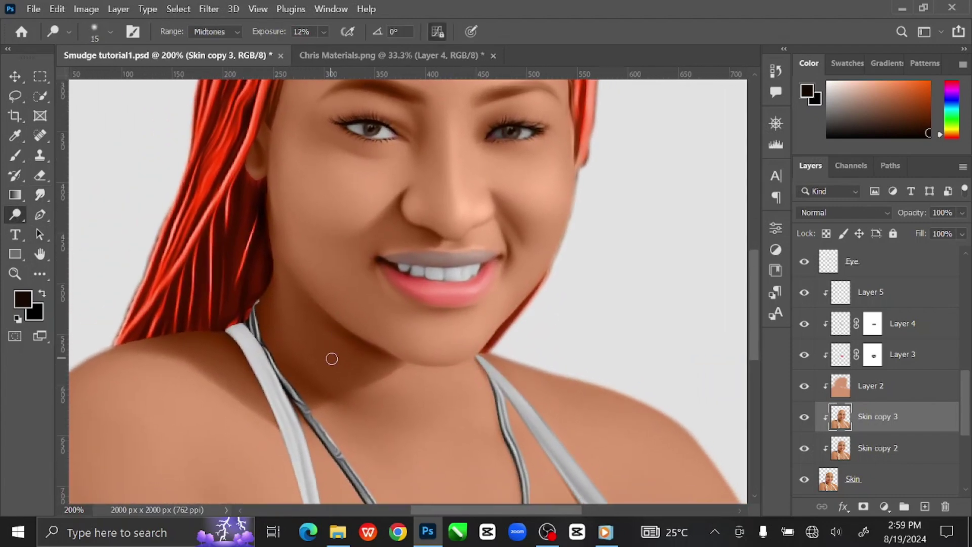
{"action": "key", "text": "bracketright"}
{"action": "left_click_drag", "start_coordinate": [378, 389], "coordinate": [504, 191]}
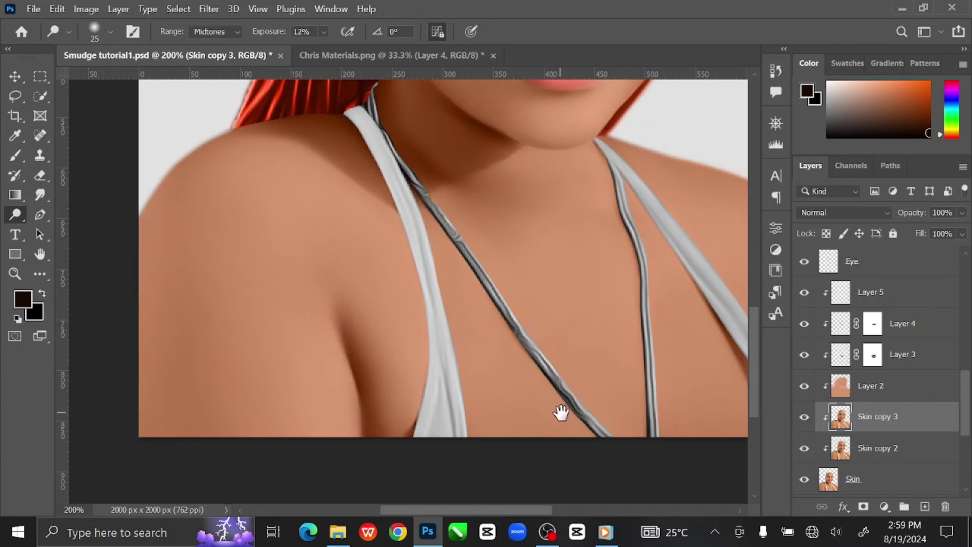
Dodge the chest and the shoulder on the image's right side, enlarging the brush to size 80
{"action": "left_click_drag", "start_coordinate": [561, 413], "coordinate": [294, 385]}
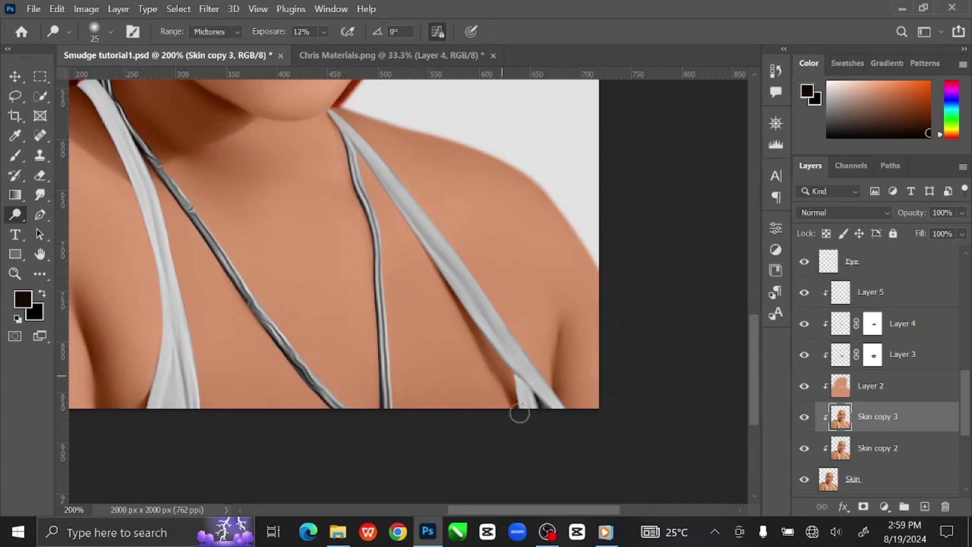
{"action": "key", "text": "bracketleft"}
{"action": "key", "text": "bracketright"}
{"action": "key", "text": "bracketright"}
{"action": "key", "text": "bracketright"}
{"action": "key", "text": "bracketright"}
{"action": "key", "text": "bracketright"}
{"action": "key", "text": "bracketright"}
{"action": "left_click_drag", "start_coordinate": [360, 287], "coordinate": [430, 311]}
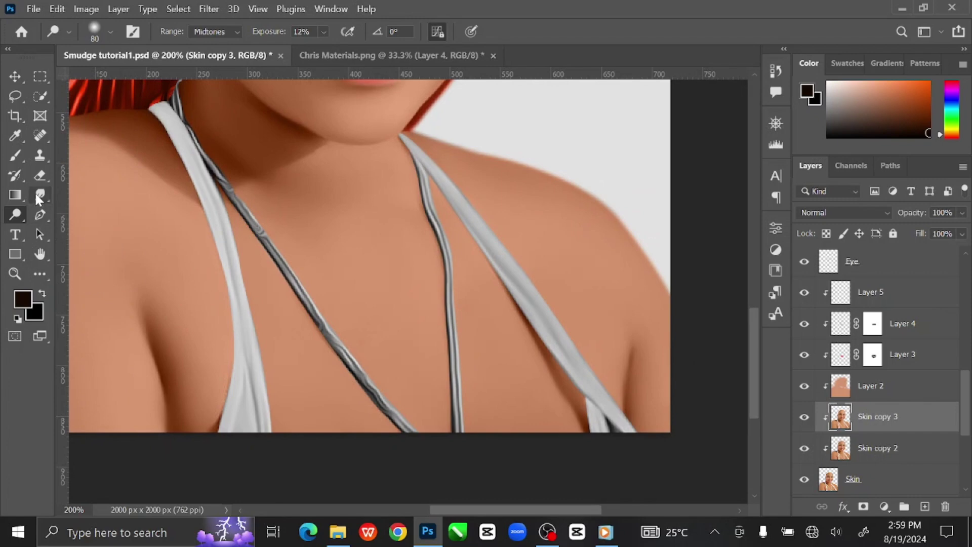
Smudge the skin of the chest and right-hand shoulder at 20% strength with the brush enlarged to size 125
{"action": "left_click", "coordinate": [40, 194]}
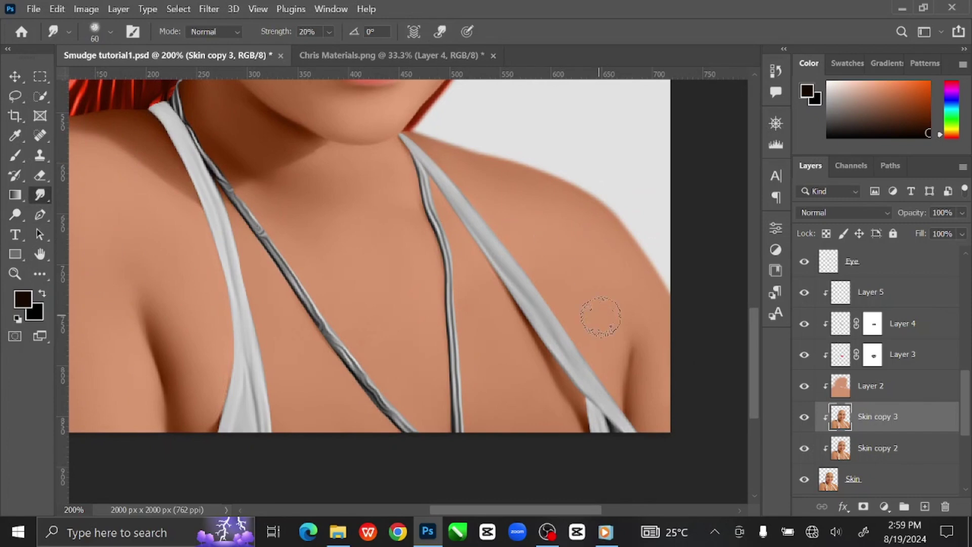
{"action": "key", "text": "bracketright"}
{"action": "key", "text": "bracketright"}
{"action": "key", "text": "bracketright"}
{"action": "key", "text": "bracketright"}
{"action": "key", "text": "bracketright"}
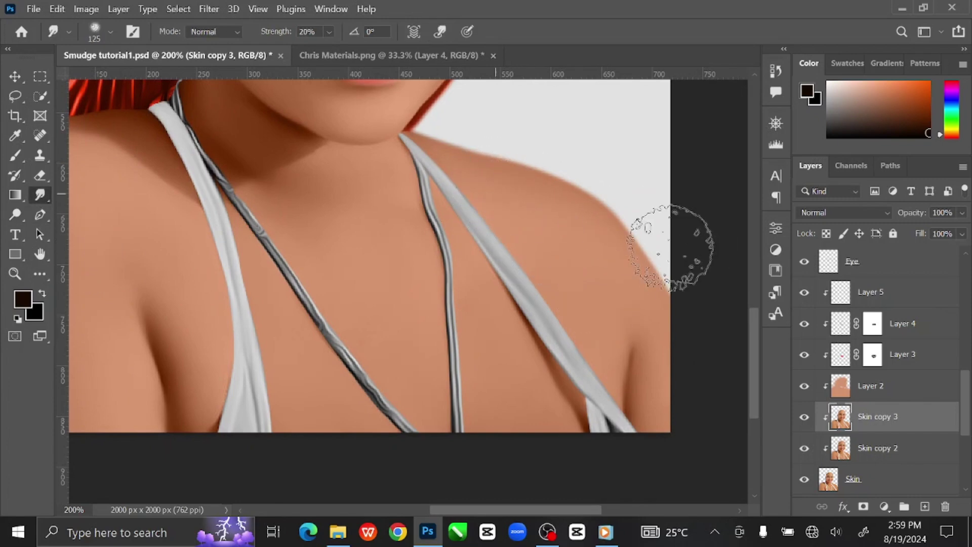
Blend the upper arm on the image's left side with a size 200 Smudge brush, reducing it to 70 near the strap
{"action": "left_click_drag", "start_coordinate": [401, 321], "coordinate": [582, 337]}
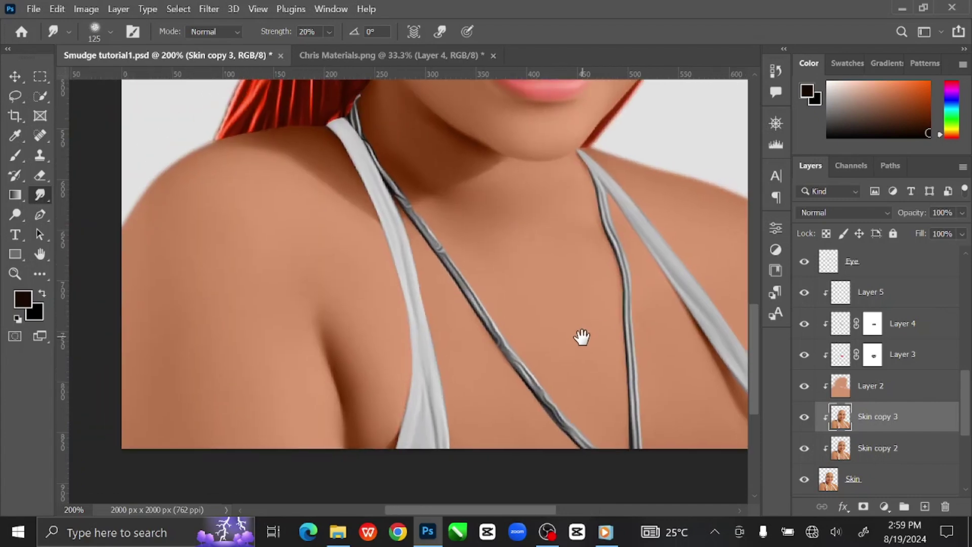
{"action": "key", "text": "bracketright"}
{"action": "key", "text": "bracketright"}
{"action": "key", "text": "bracketright"}
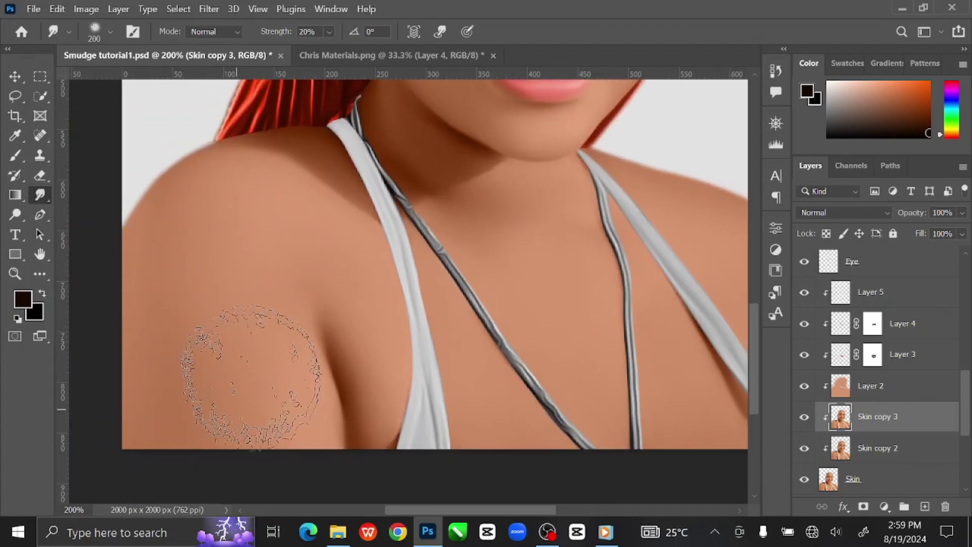
{"action": "key", "text": "bracketleft"}
{"action": "key", "text": "bracketleft"}
{"action": "key", "text": "bracketleft"}
{"action": "key", "text": "bracketleft"}
{"action": "key", "text": "bracketleft"}
{"action": "key", "text": "bracketleft"}
{"action": "key", "text": "bracketleft"}
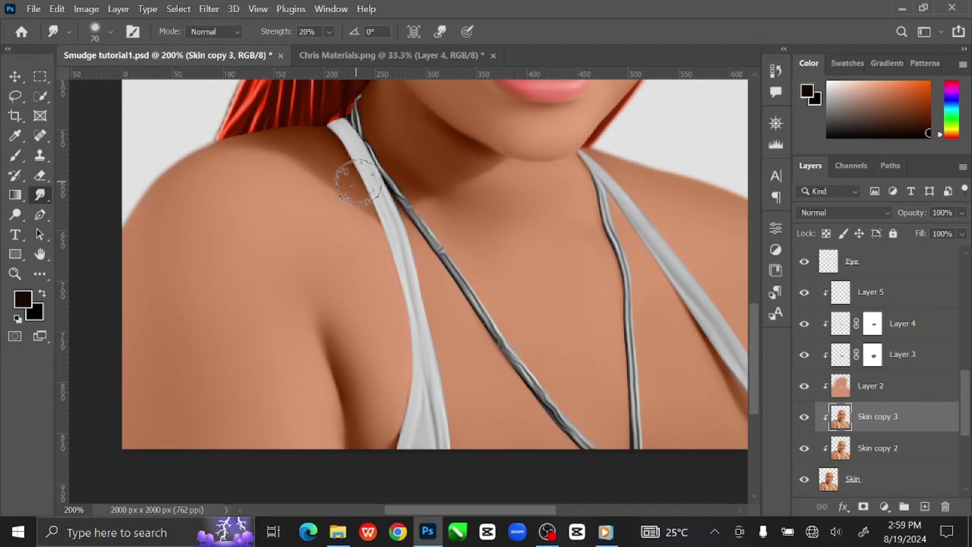
Smooth the left-hand shoulder edge and the chest between the necklace cords with the Smudge tool, enlarging the brush from 90 to 150
{"action": "key", "text": "bracketright"}
{"action": "key", "text": "bracketright"}
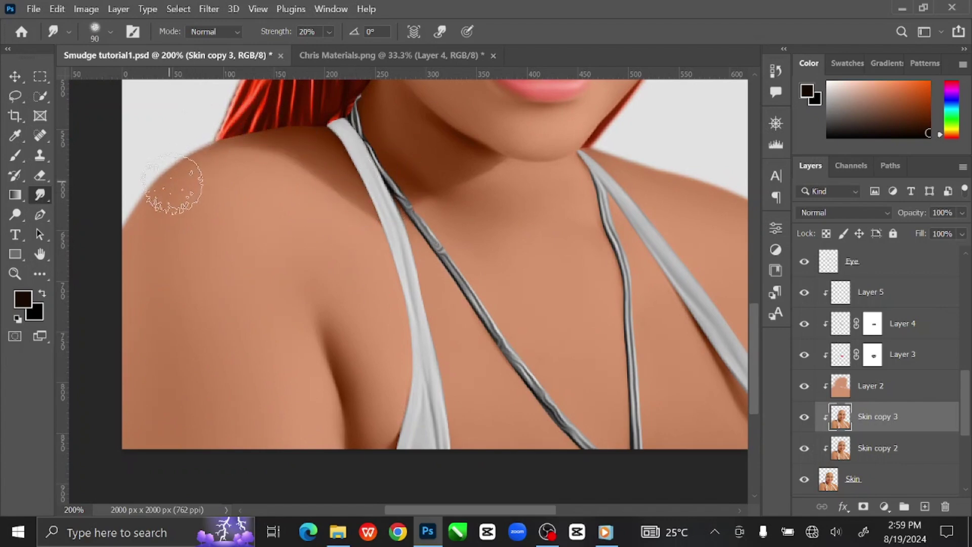
{"action": "key", "text": "bracketright"}
{"action": "key", "text": "bracketright"}
{"action": "key", "text": "bracketright"}
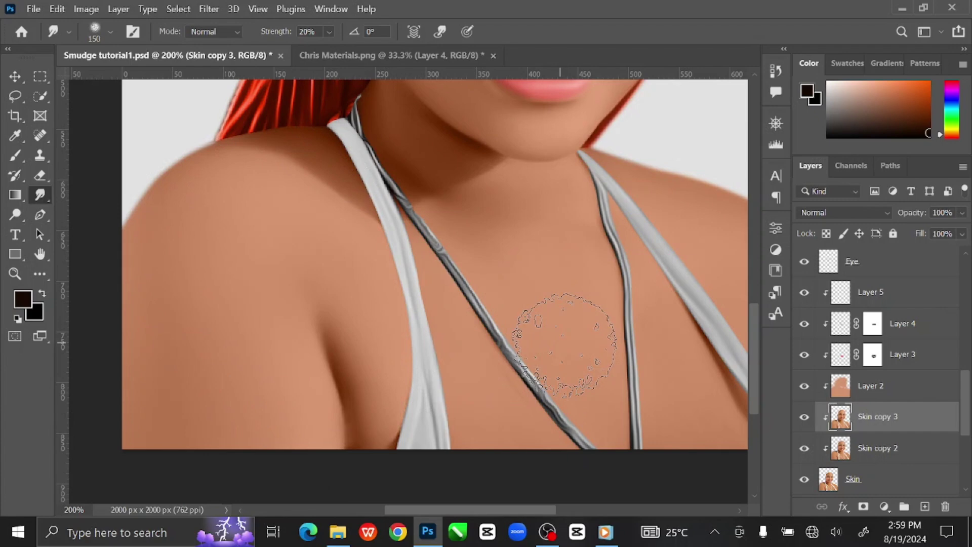
Add a new layer above Layer 5 and make it a clipping mask on the skin
{"action": "key", "text": "ctrl+0"}
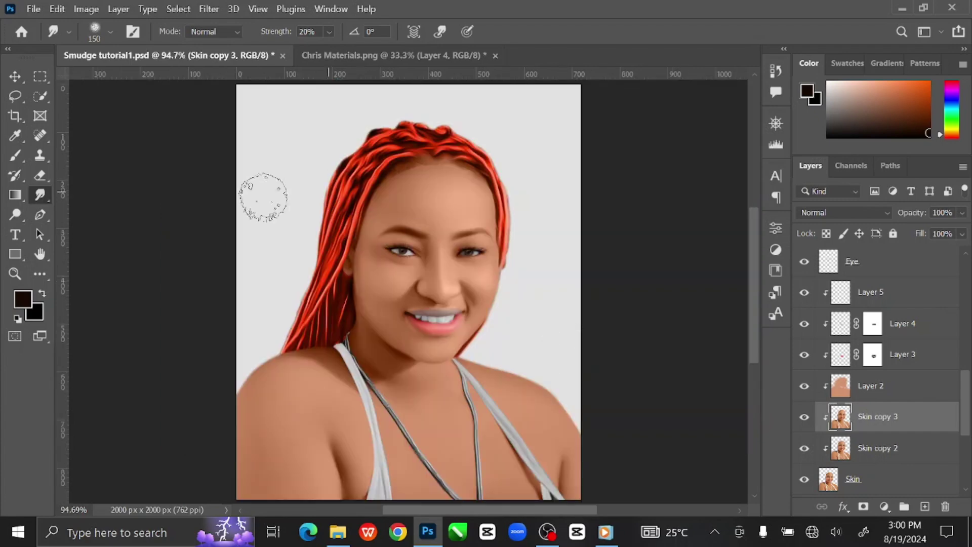
{"action": "left_click", "coordinate": [14, 77]}
{"action": "left_click", "coordinate": [139, 198]}
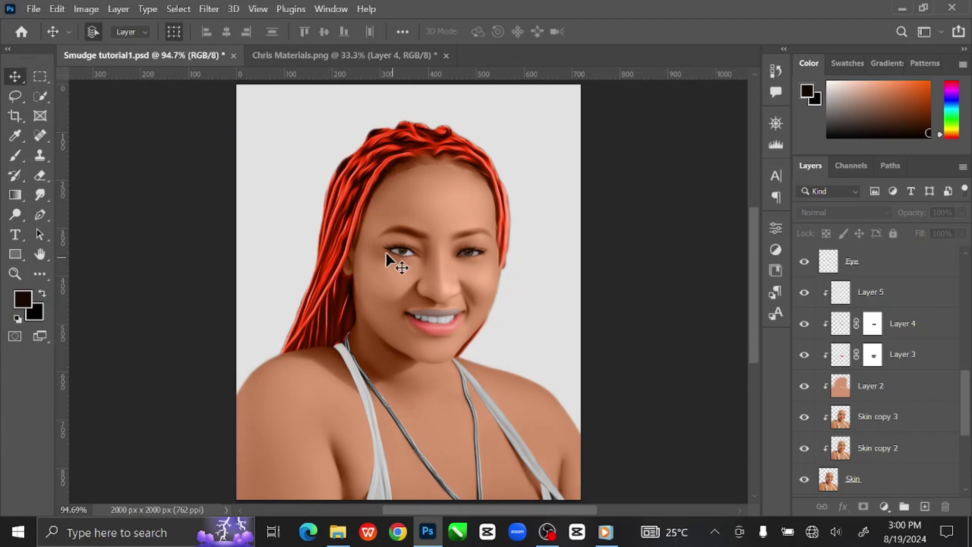
{"action": "scroll", "coordinate": [924, 349], "scroll_direction": "up", "scroll_amount": 1}
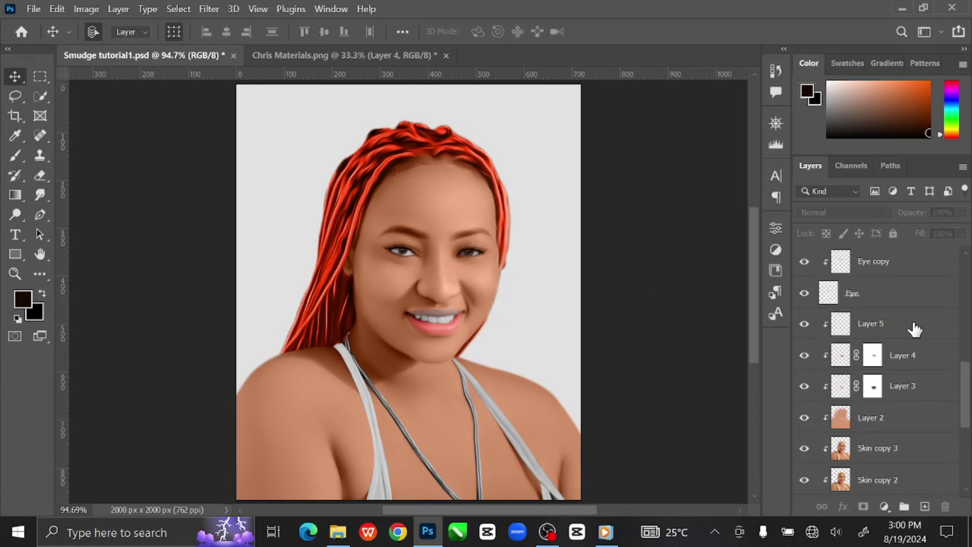
{"action": "left_click", "coordinate": [914, 326]}
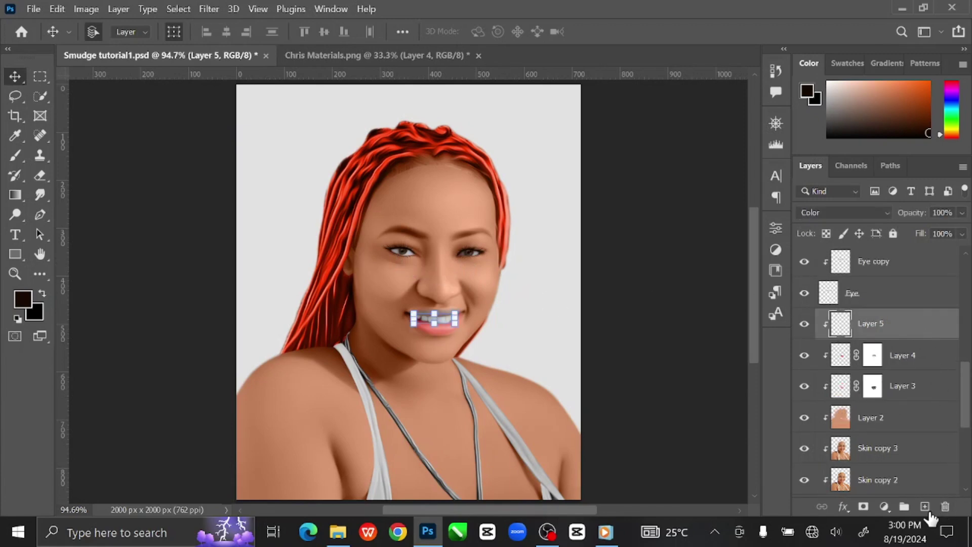
{"action": "left_click", "coordinate": [924, 506]}
{"action": "right_click", "coordinate": [896, 330]}
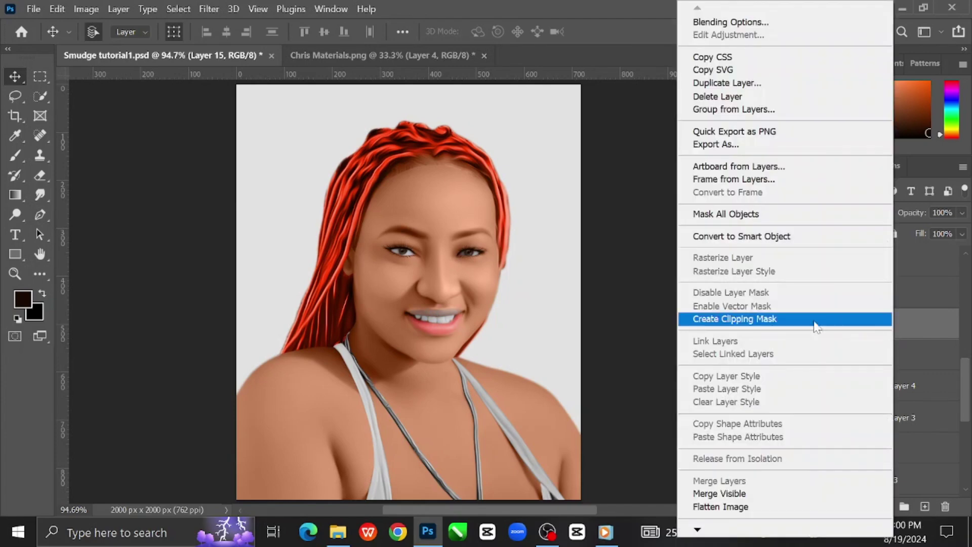
{"action": "left_click", "coordinate": [814, 318]}
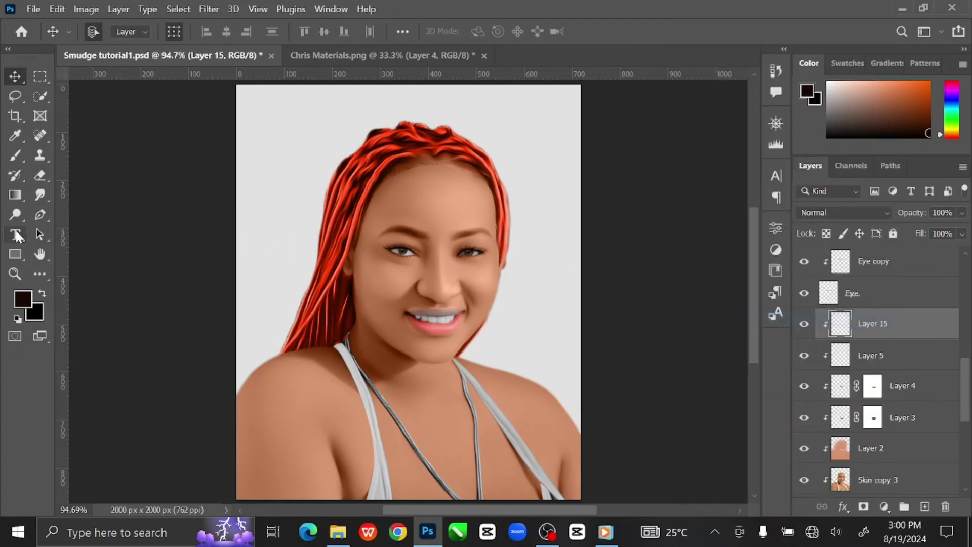
Set the foreground color to a pale peach, starting from a skin tone sampled on the nose, and ready the Pen tool
{"action": "left_click", "coordinate": [39, 215]}
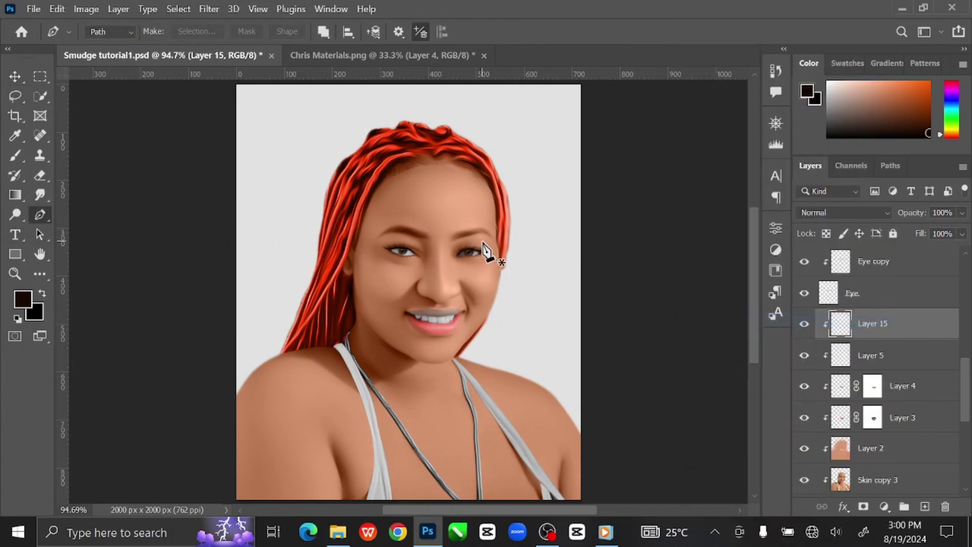
{"action": "key", "text": "ctrl+plus"}
{"action": "key", "text": "ctrl+plus"}
{"action": "key", "text": "ctrl+plus"}
{"action": "key", "text": "ctrl+plus"}
{"action": "key", "text": "ctrl+plus"}
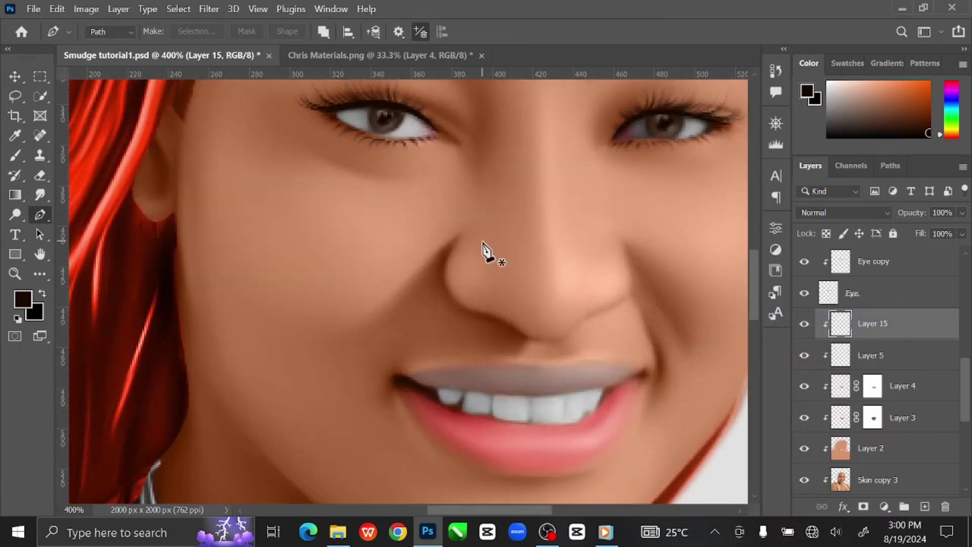
{"action": "left_click", "coordinate": [807, 94]}
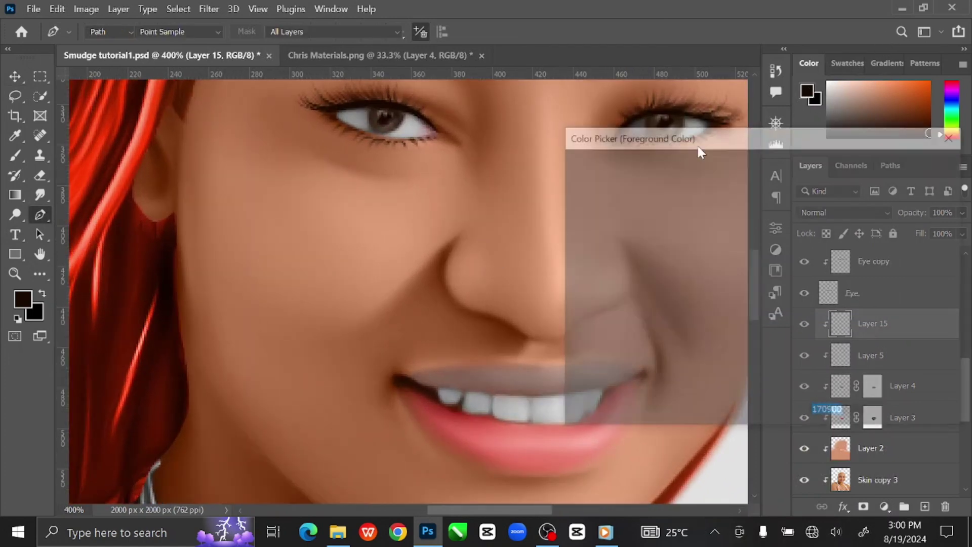
{"action": "left_click", "coordinate": [557, 224]}
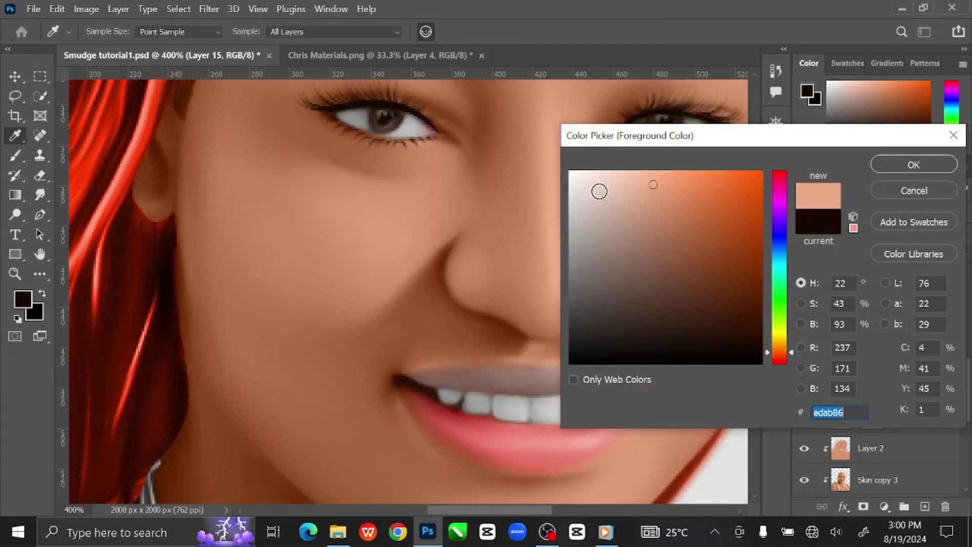
{"action": "left_click_drag", "start_coordinate": [626, 171], "coordinate": [623, 171]}
{"action": "left_click", "coordinate": [914, 164]}
{"action": "key", "text": "p"}
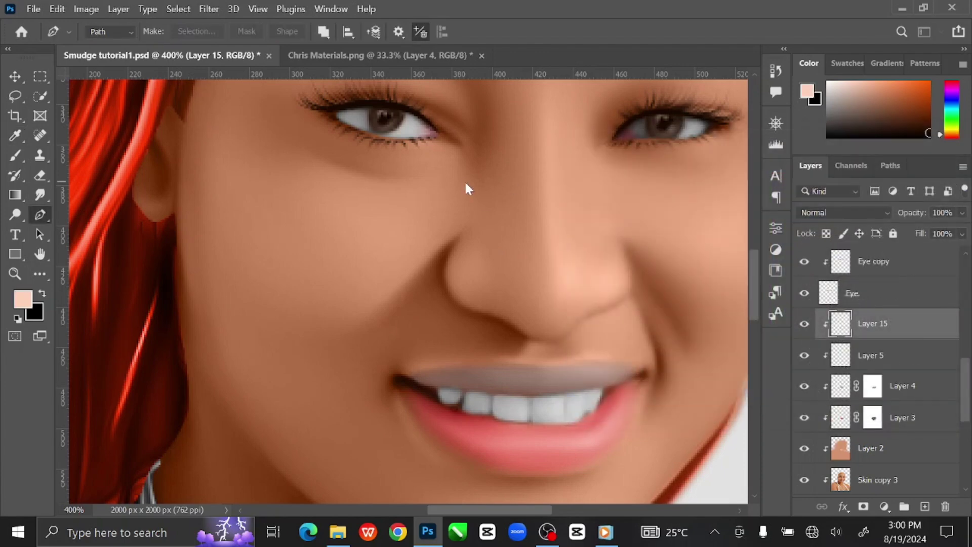
Draw a closed Pen path along the lower lid of the left-hand eye, from its outer to its inner corner
{"action": "left_click_drag", "start_coordinate": [464, 174], "coordinate": [434, 293]}
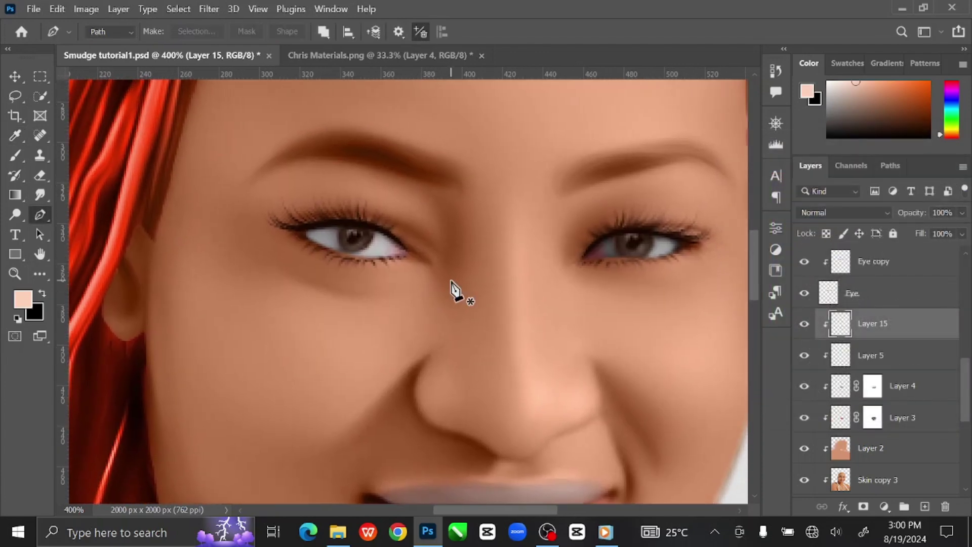
{"action": "key", "text": "ctrl+plus"}
{"action": "key", "text": "ctrl+plus"}
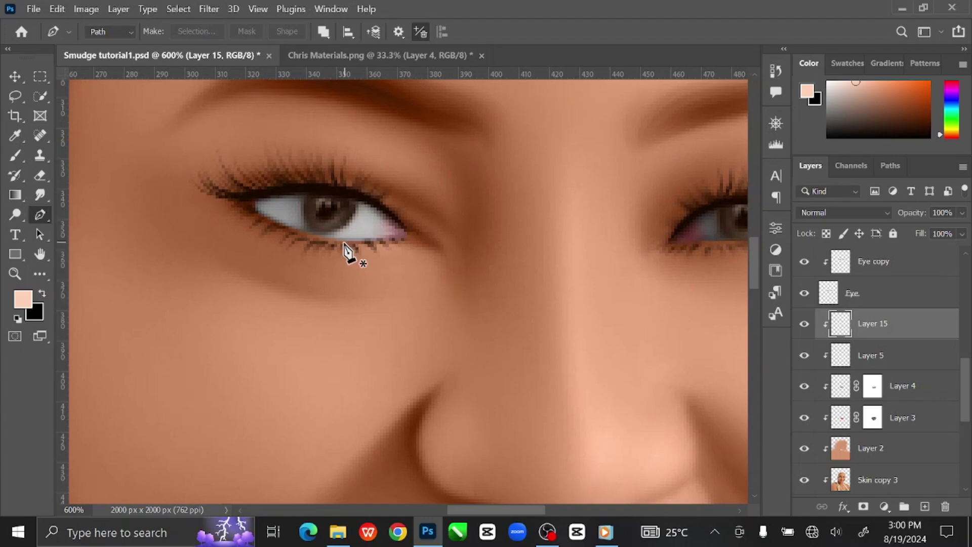
{"action": "left_click", "coordinate": [255, 195]}
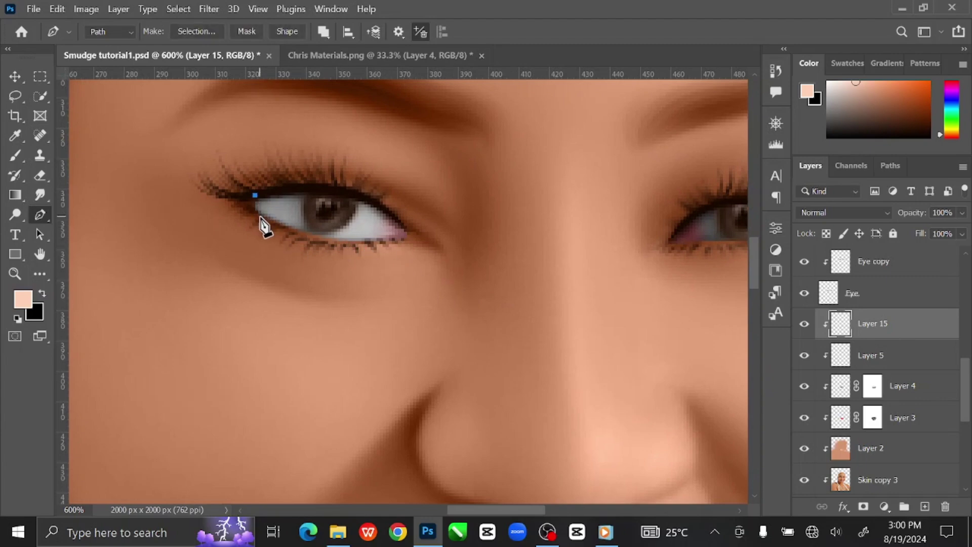
{"action": "left_click_drag", "start_coordinate": [270, 225], "coordinate": [281, 232]}
{"action": "left_click_drag", "start_coordinate": [336, 246], "coordinate": [349, 247]}
{"action": "key", "text": "ctrl+z"}
{"action": "left_click_drag", "start_coordinate": [363, 244], "coordinate": [383, 221]}
{"action": "left_click", "coordinate": [255, 196]}
Draw a matching closed Pen path along the lower lid of the right-hand eye on the same layer
{"action": "left_click_drag", "start_coordinate": [505, 297], "coordinate": [230, 345]}
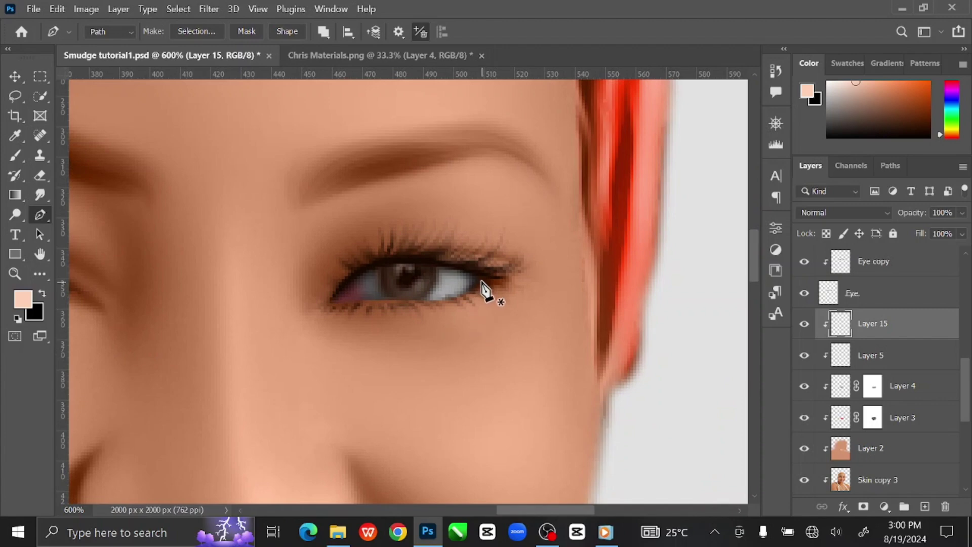
{"action": "left_click", "coordinate": [475, 273]}
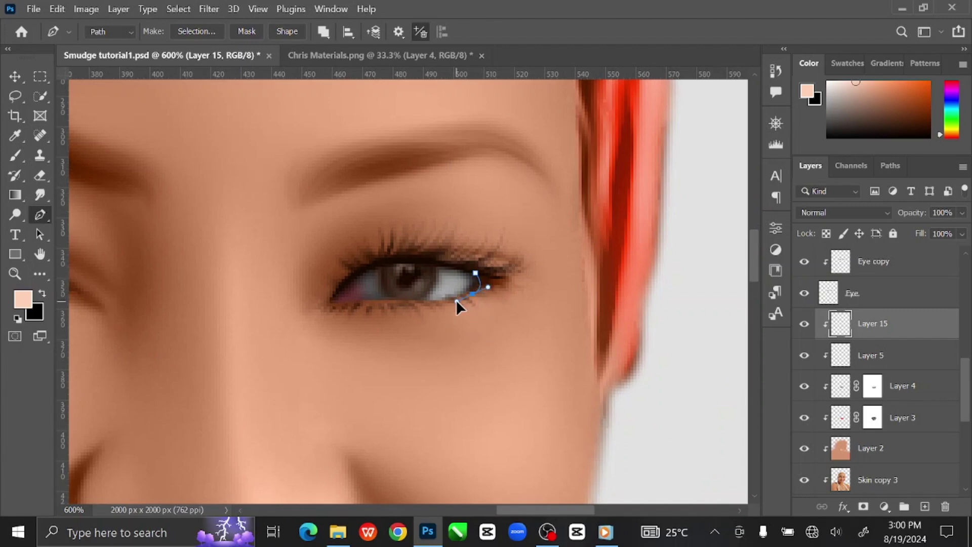
{"action": "left_click_drag", "start_coordinate": [394, 305], "coordinate": [389, 305]}
{"action": "left_click_drag", "start_coordinate": [341, 293], "coordinate": [357, 290]}
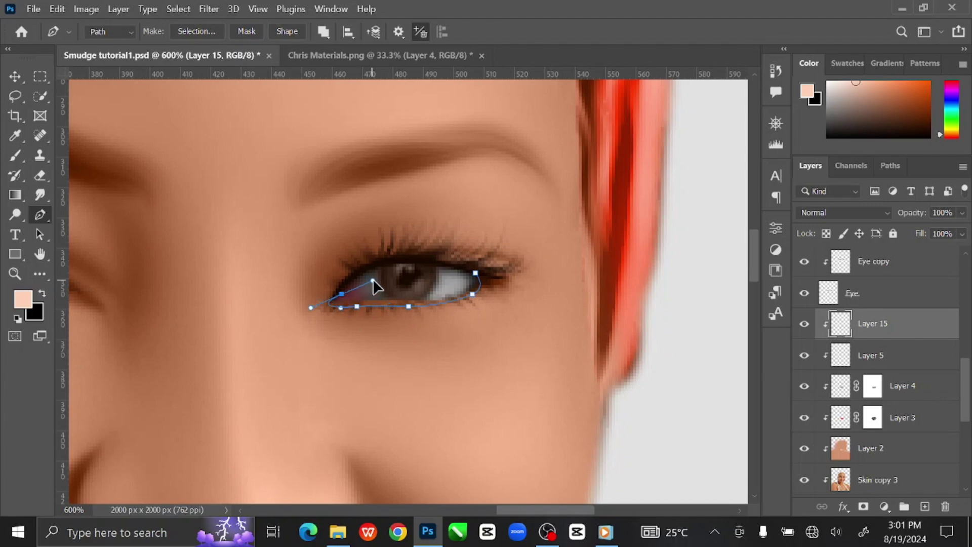
{"action": "left_click", "coordinate": [476, 274]}
{"action": "key", "text": "ctrl+minus"}
{"action": "key", "text": "ctrl+minus"}
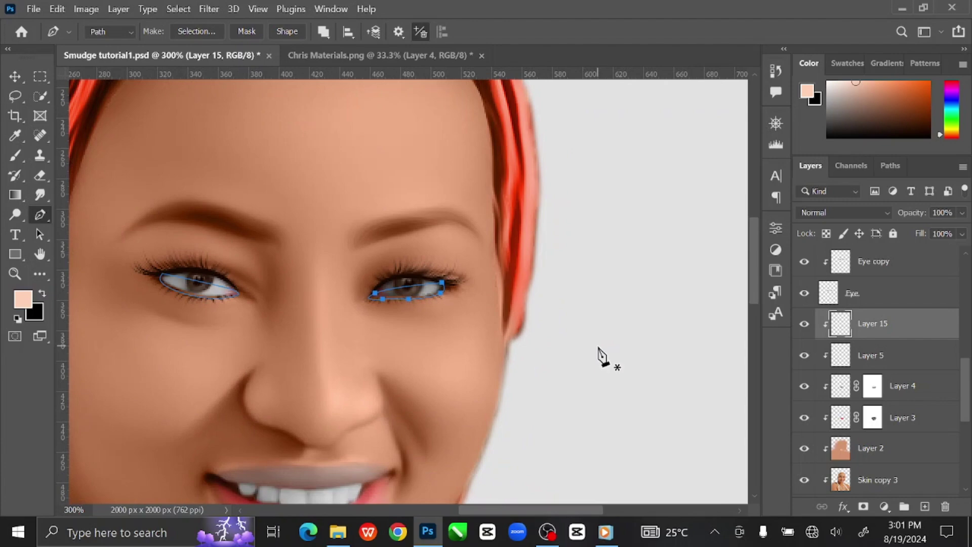
Convert both lower-lid paths to a selection, fill it with the pale peach foreground color on Layer 15, and deselect
{"action": "key", "text": "ctrl+Return"}
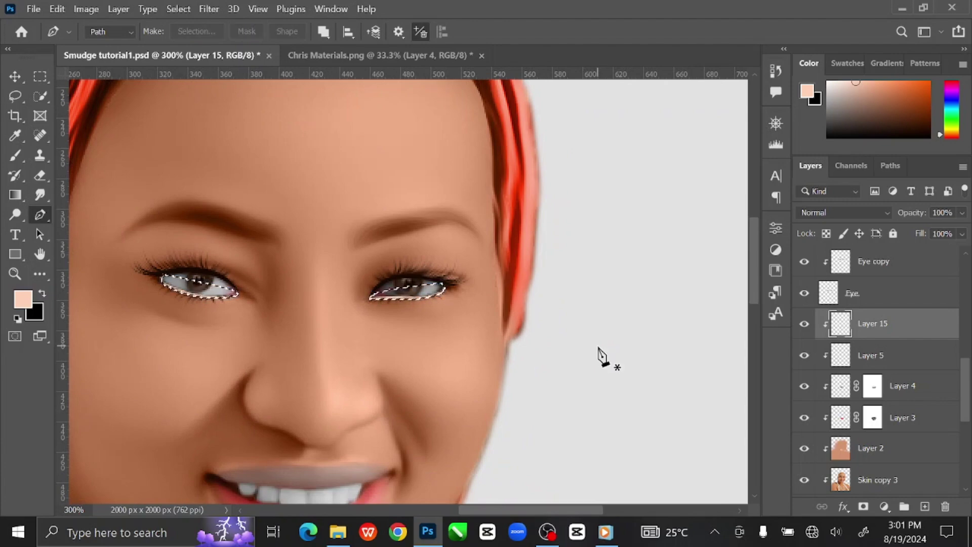
{"action": "key", "text": "ctrl+d"}
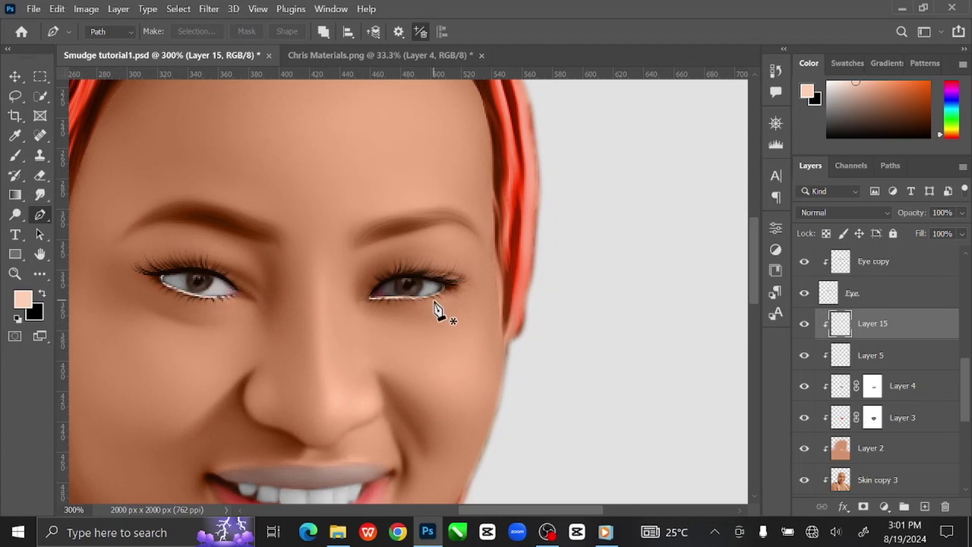
{"action": "key", "text": "ctrl+0"}
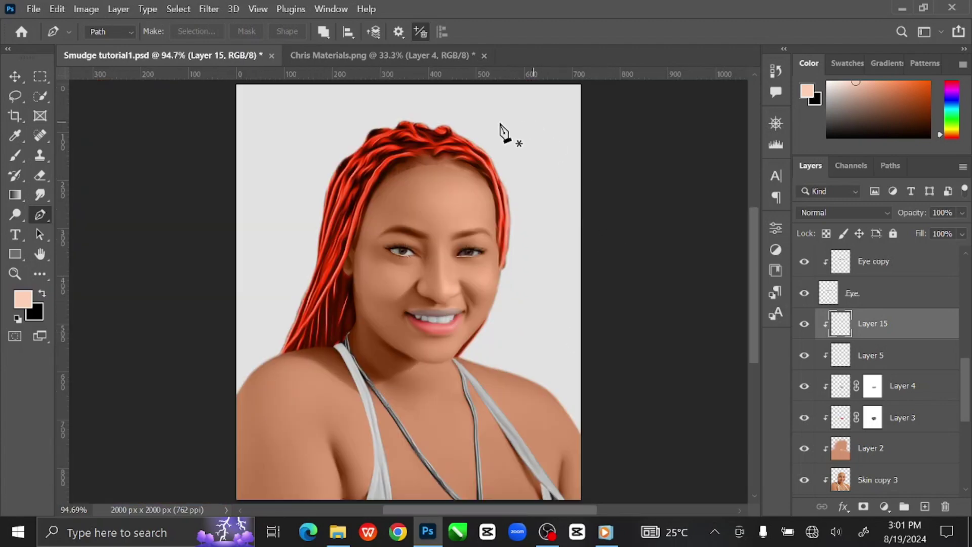
Apply a Gaussian Blur with a 1-pixel radius to the eyelid highlights on Layer 15, and save the document
{"action": "left_click", "coordinate": [219, 9]}
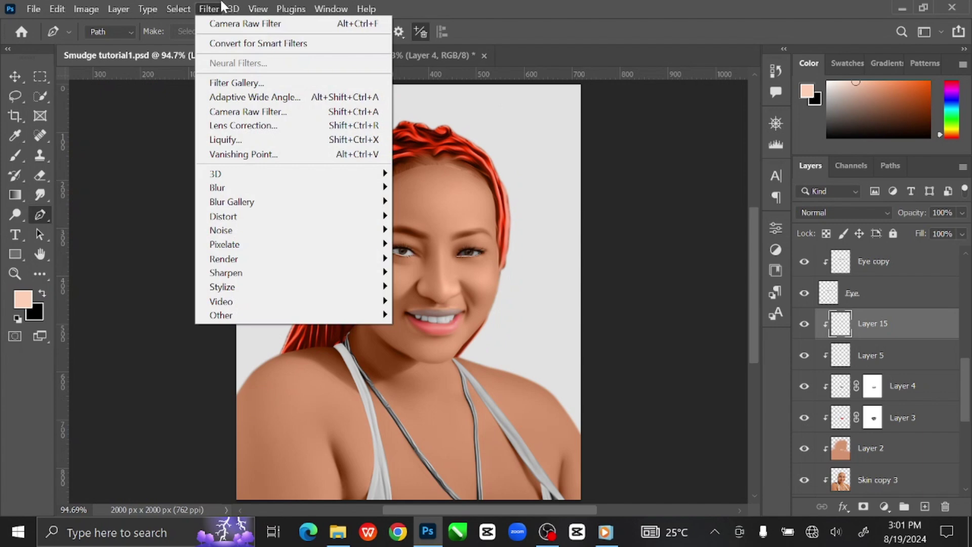
{"action": "mouse_move", "coordinate": [329, 188]}
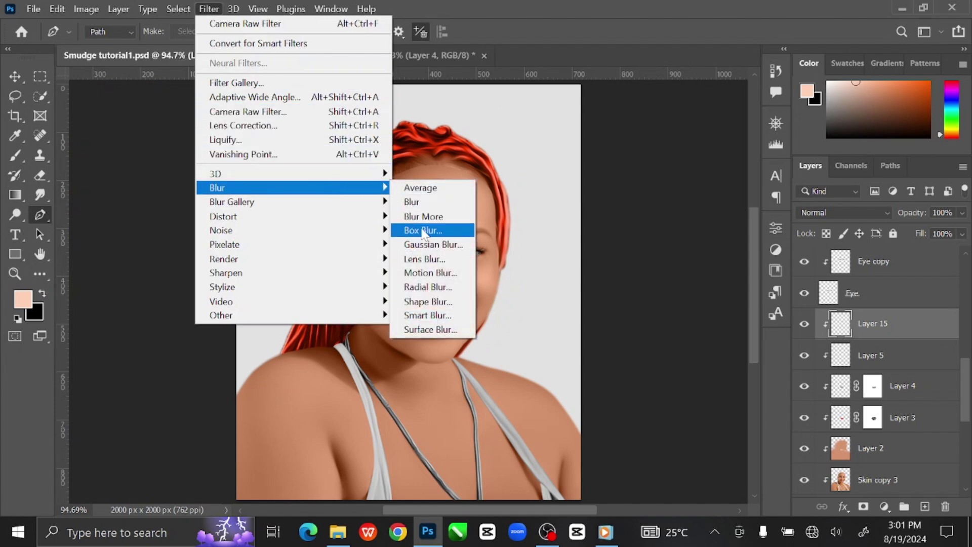
{"action": "left_click", "coordinate": [428, 244]}
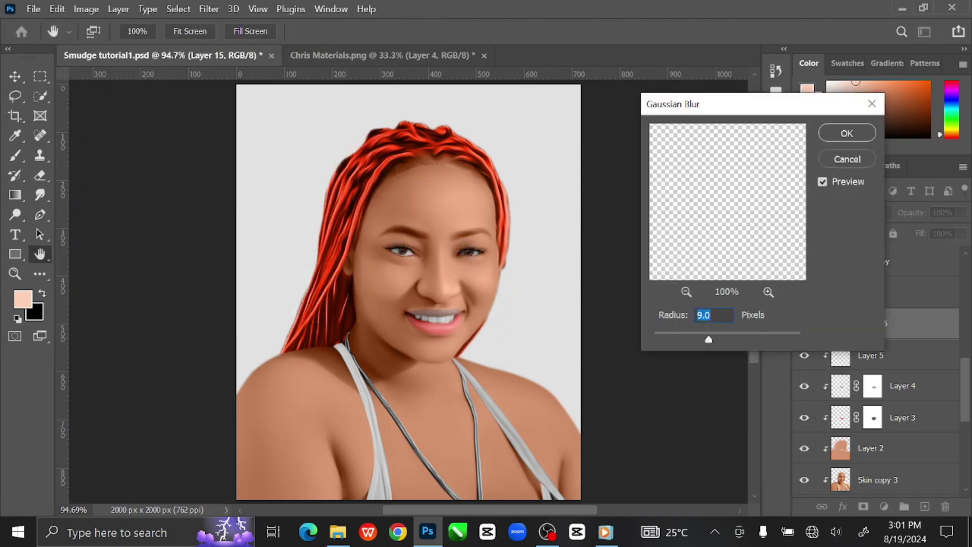
{"action": "type", "text": "1"}
{"action": "left_click", "coordinate": [837, 133]}
{"action": "key", "text": "p"}
{"action": "left_click", "coordinate": [15, 77]}
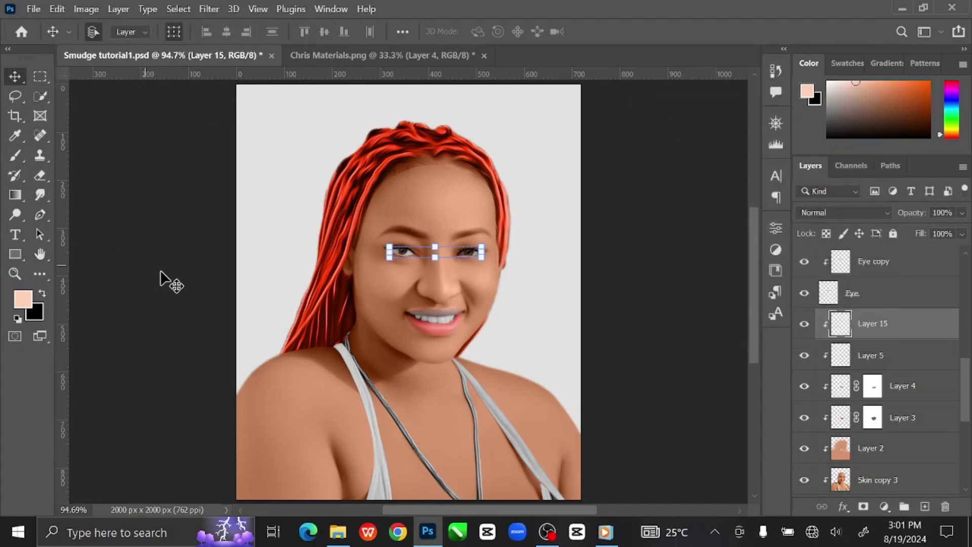
{"action": "left_click", "coordinate": [161, 270]}
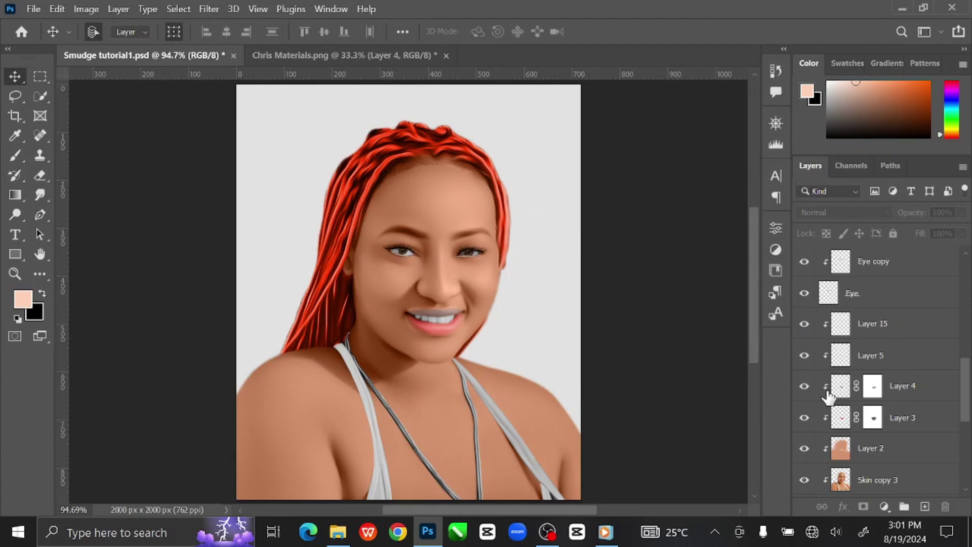
{"action": "key", "text": "ctrl+s"}
Group all portrait layers from Layer 7 down to Model, leaving Layer 1 and Background outside the group
{"action": "scroll", "coordinate": [859, 395], "scroll_direction": "up", "scroll_amount": 5}
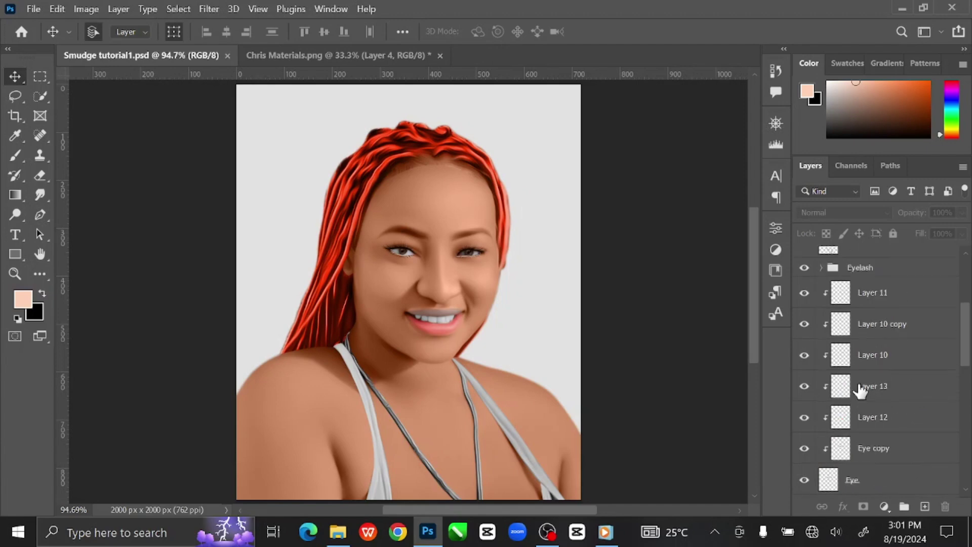
{"action": "left_click", "coordinate": [909, 270]}
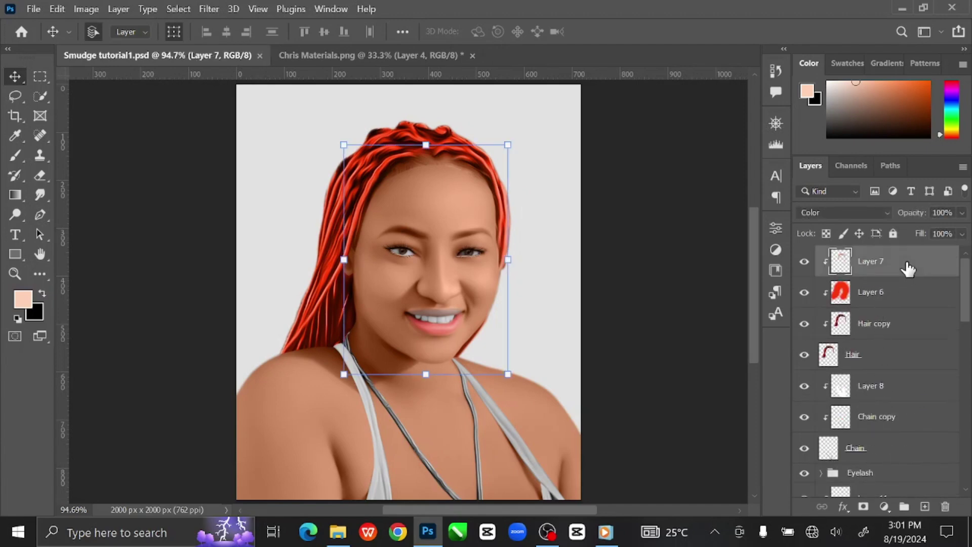
{"action": "left_click_drag", "start_coordinate": [965, 290], "coordinate": [964, 453]}
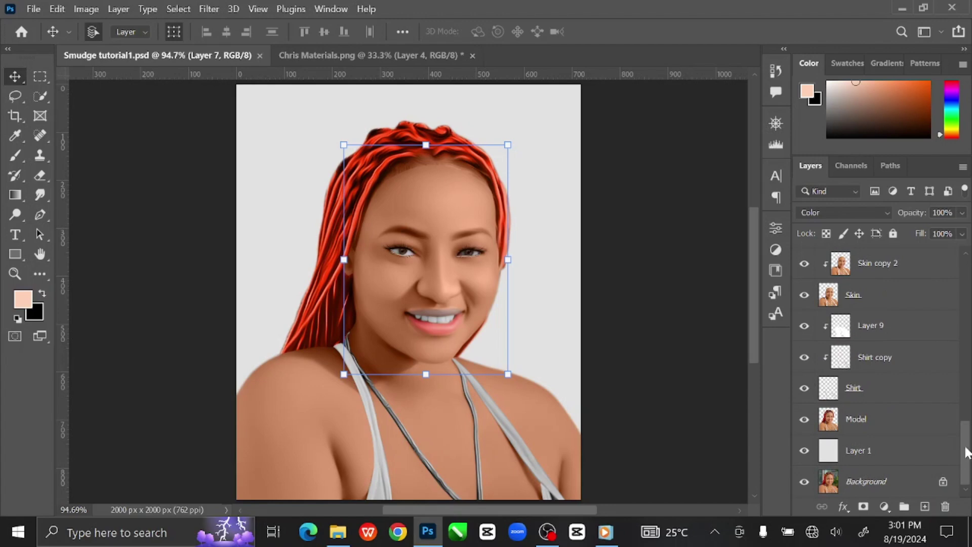
{"action": "left_click", "coordinate": [902, 423], "text": "shift"}
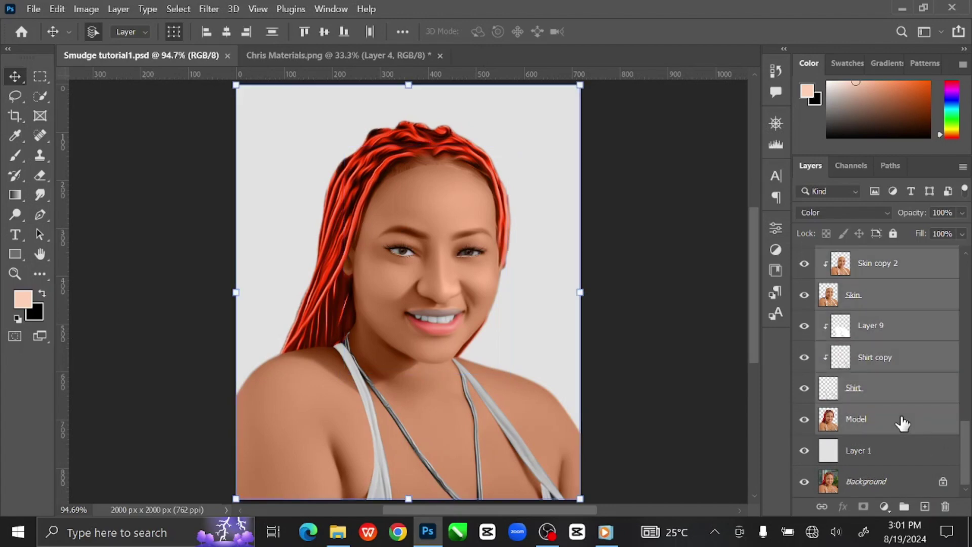
{"action": "key", "text": "ctrl+g"}
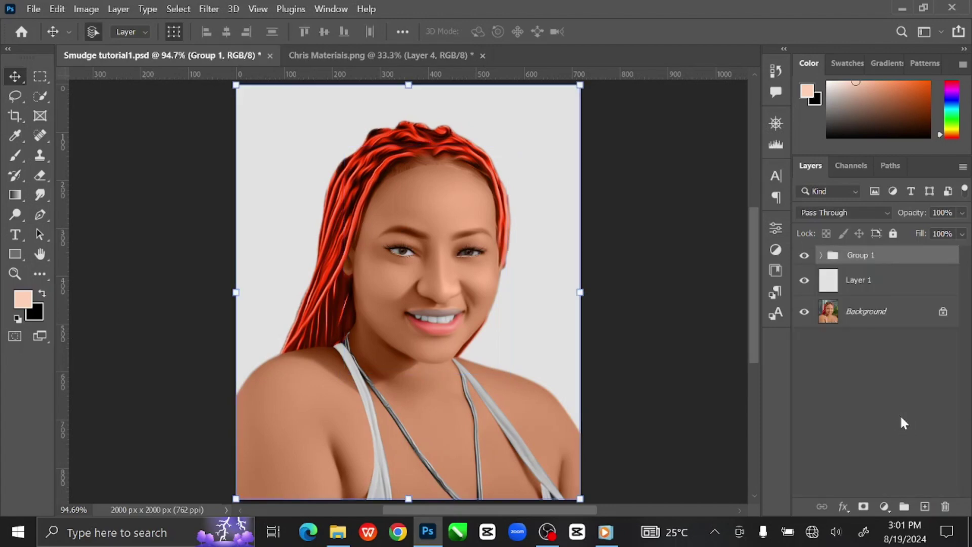
Compare the painted group with the original photo, leaving only the group visible with Layer 1 and Background hidden
{"action": "left_click", "coordinate": [806, 281]}
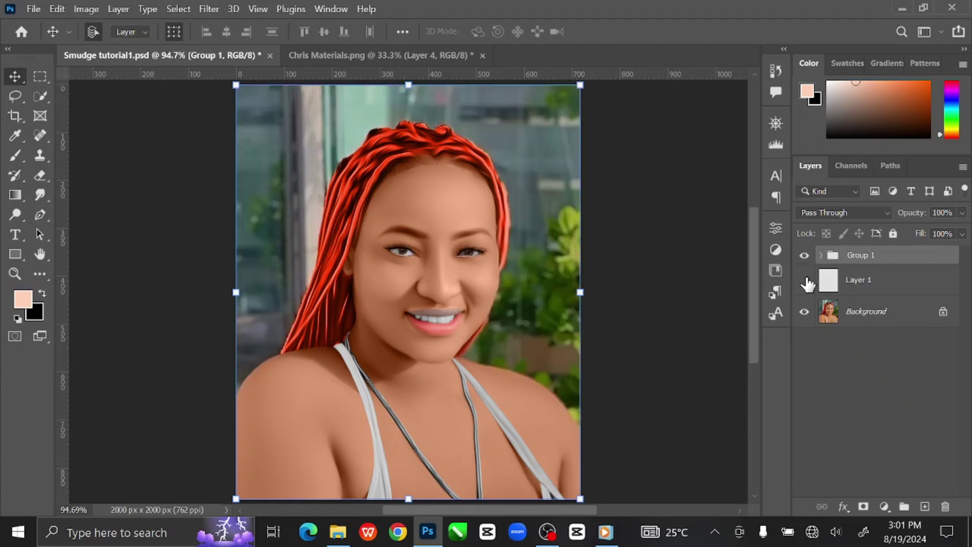
{"action": "left_click", "coordinate": [804, 255]}
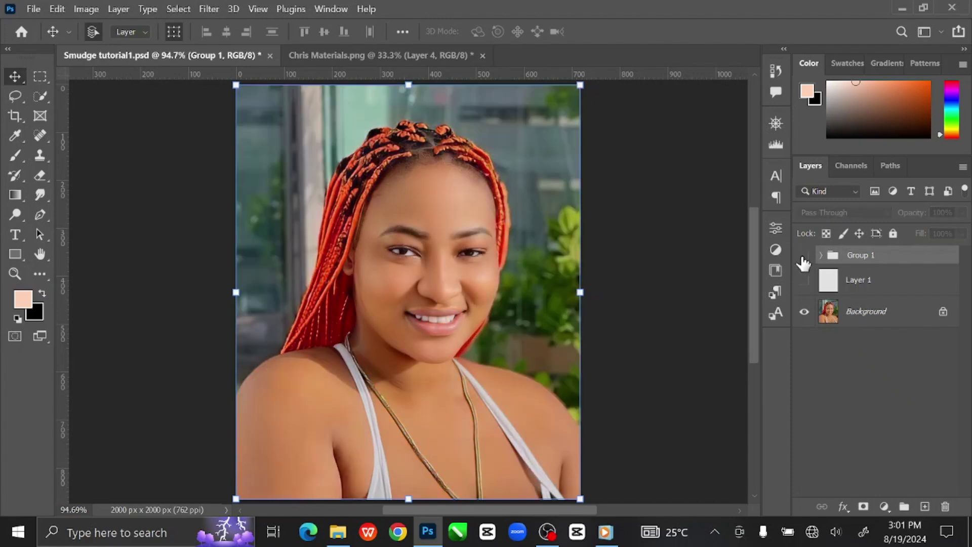
{"action": "left_click", "coordinate": [804, 257]}
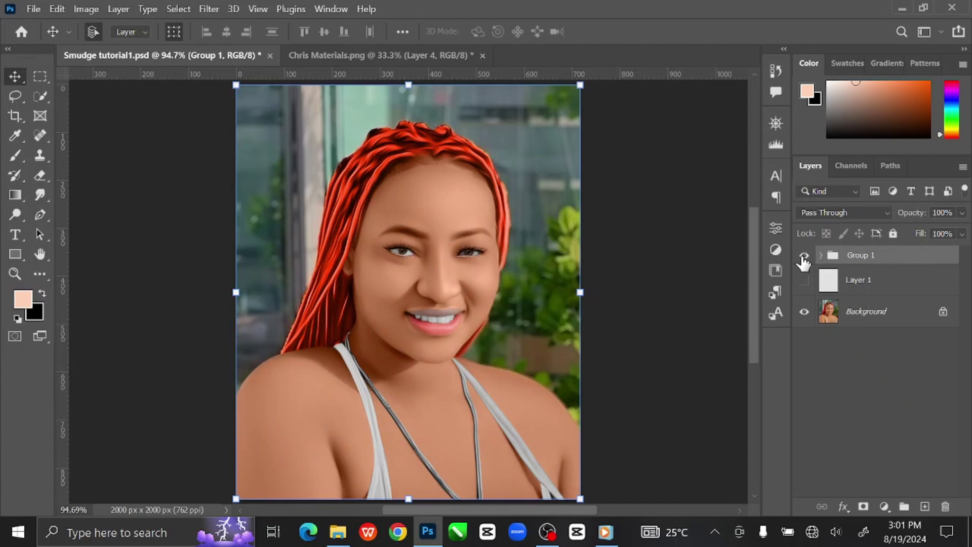
{"action": "left_click", "coordinate": [805, 313]}
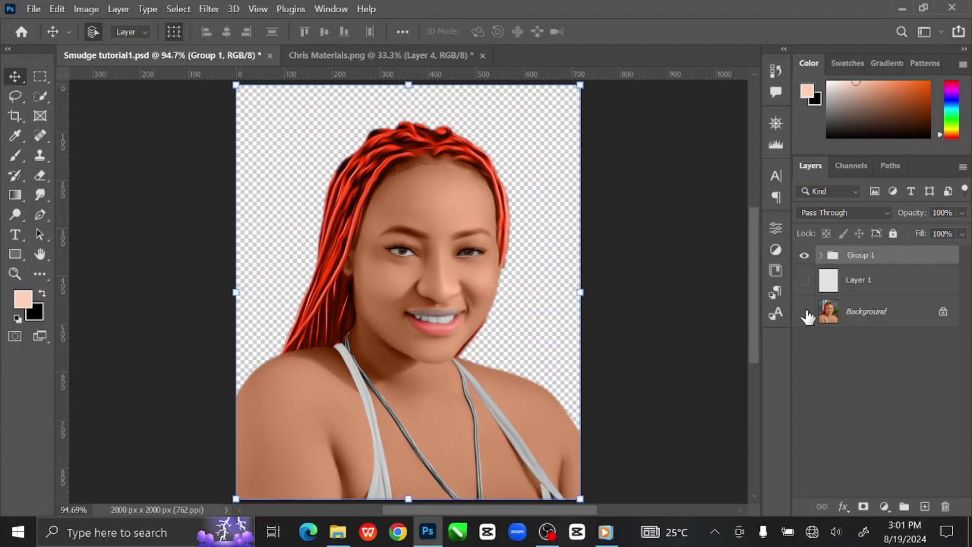
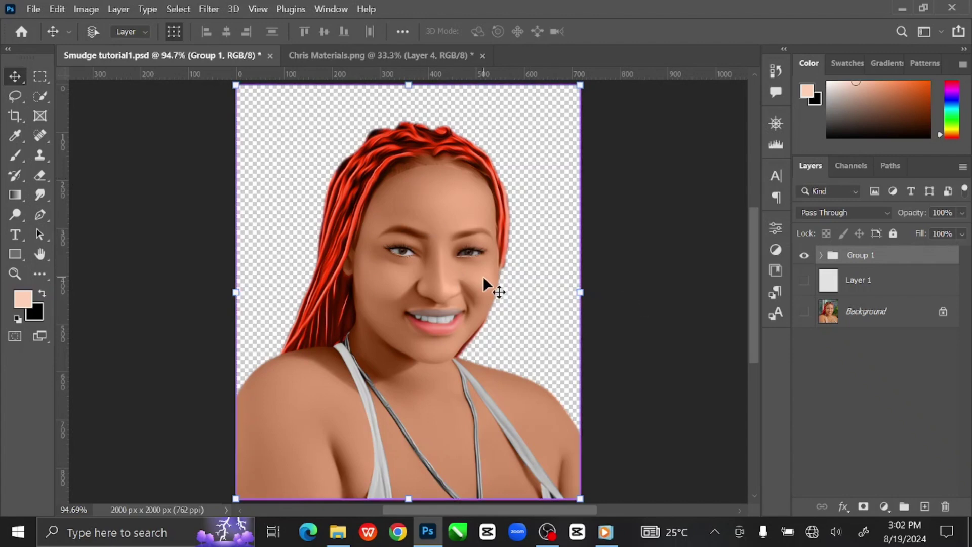
Stamp the visible portrait into a new layer above the group, hide the group, and show Layer 1 and Background
{"action": "key", "text": "ctrl+shift+alt+e"}
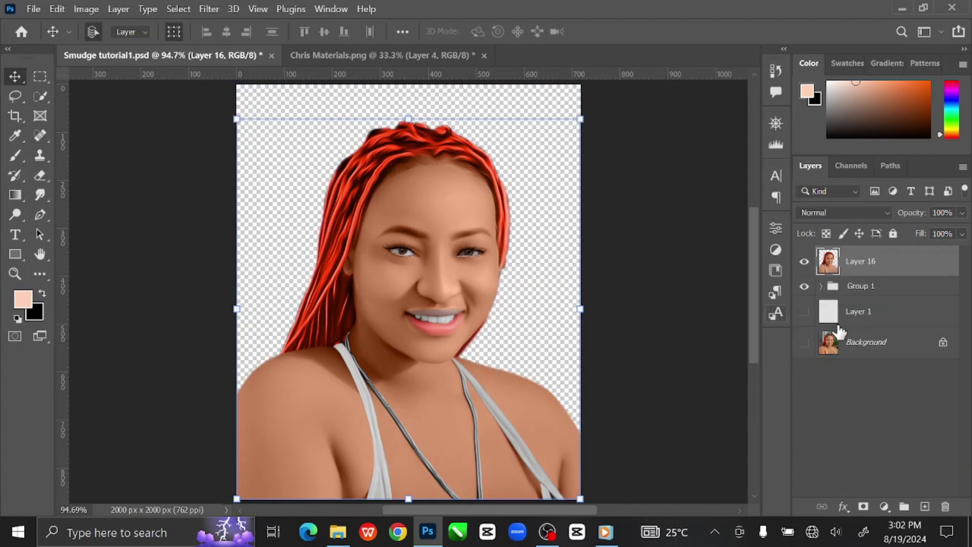
{"action": "left_click", "coordinate": [805, 287]}
{"action": "left_click", "coordinate": [804, 312]}
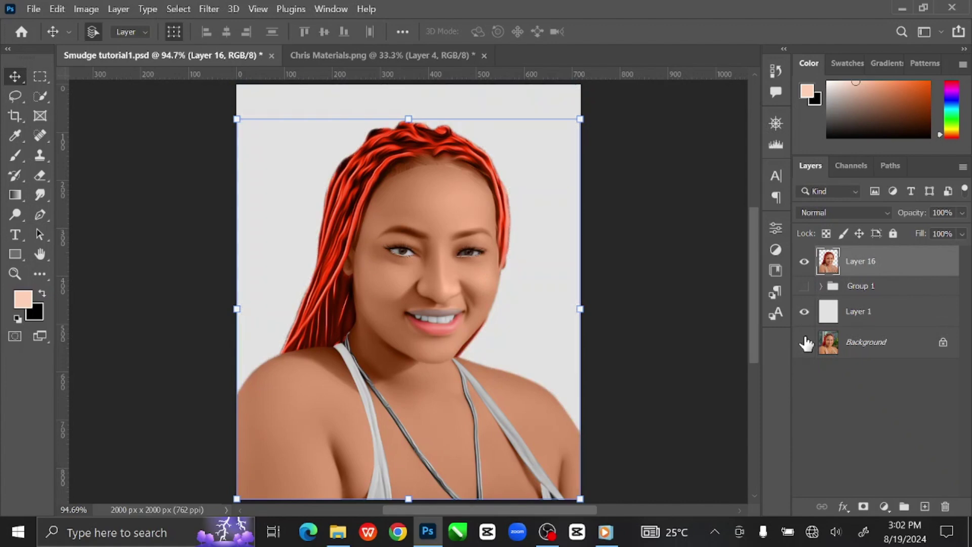
Smudge the outer edge of the left-hand shoulder and adjoining hair on Layer 16 with a 40 px brush at 20% strength
{"action": "left_click", "coordinate": [44, 198]}
{"action": "key", "text": "ctrl+plus"}
{"action": "key", "text": "ctrl+plus"}
{"action": "key", "text": "ctrl+plus"}
{"action": "key", "text": "ctrl+plus"}
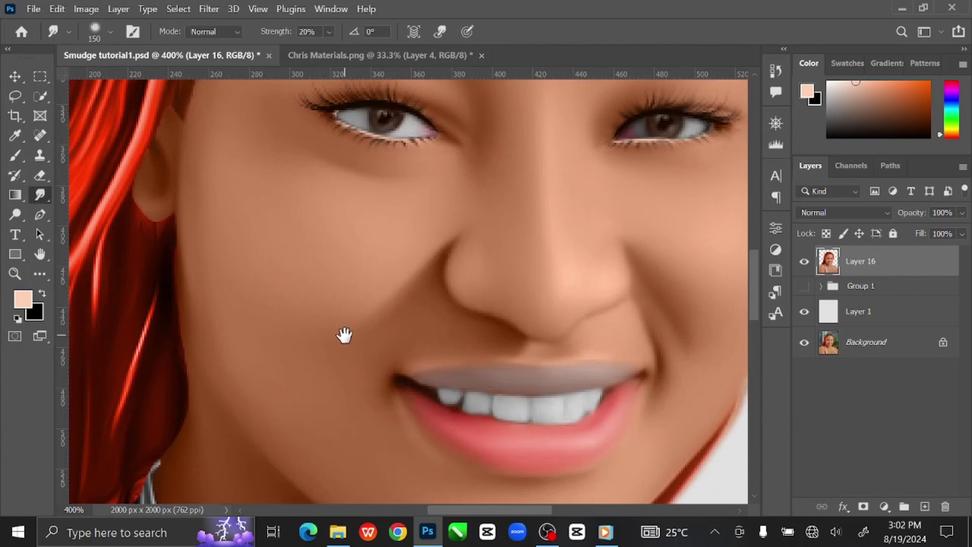
{"action": "mouse_move", "coordinate": [343, 336]}
{"action": "left_mouse_down"}
{"action": "mouse_move", "coordinate": [458, 238]}
{"action": "mouse_move", "coordinate": [497, 252]}
{"action": "mouse_move", "coordinate": [583, 218]}
{"action": "left_mouse_up"}
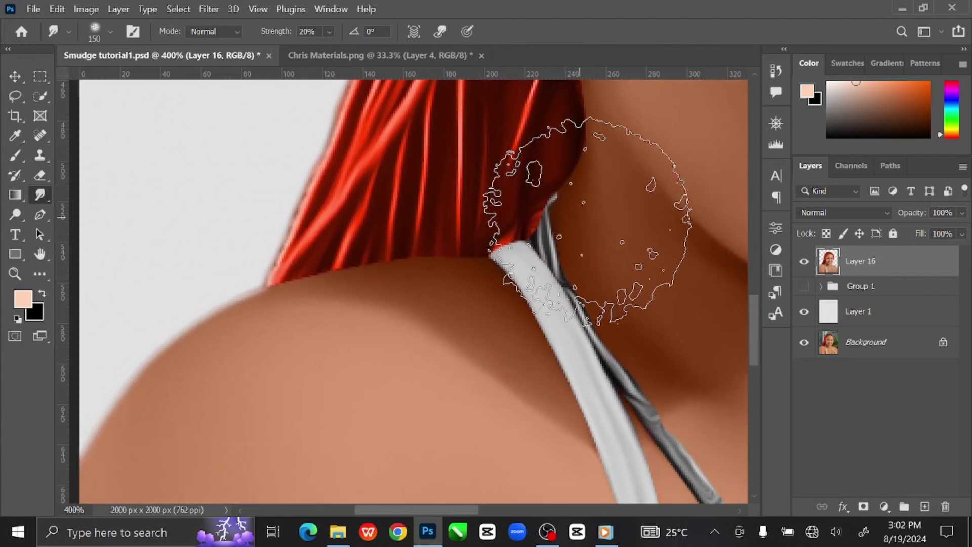
{"action": "key", "text": "bracketleft"}
{"action": "key", "text": "bracketleft"}
{"action": "key", "text": "bracketleft"}
{"action": "key", "text": "bracketleft"}
{"action": "key", "text": "bracketleft"}
{"action": "key", "text": "bracketleft"}
{"action": "key", "text": "bracketleft"}
{"action": "key", "text": "bracketleft"}
{"action": "key", "text": "bracketleft"}
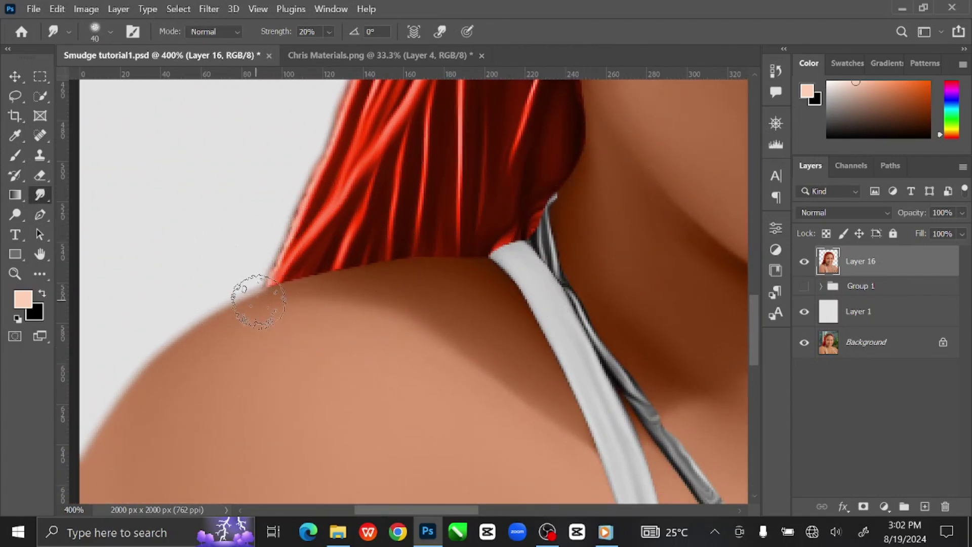
{"action": "left_click_drag", "start_coordinate": [269, 285], "coordinate": [348, 214]}
{"action": "left_click_drag", "start_coordinate": [332, 297], "coordinate": [213, 434]}
Smudge the seam where the braids meet the left-hand shoulder using a 30 px brush
{"action": "key", "text": "bracketleft"}
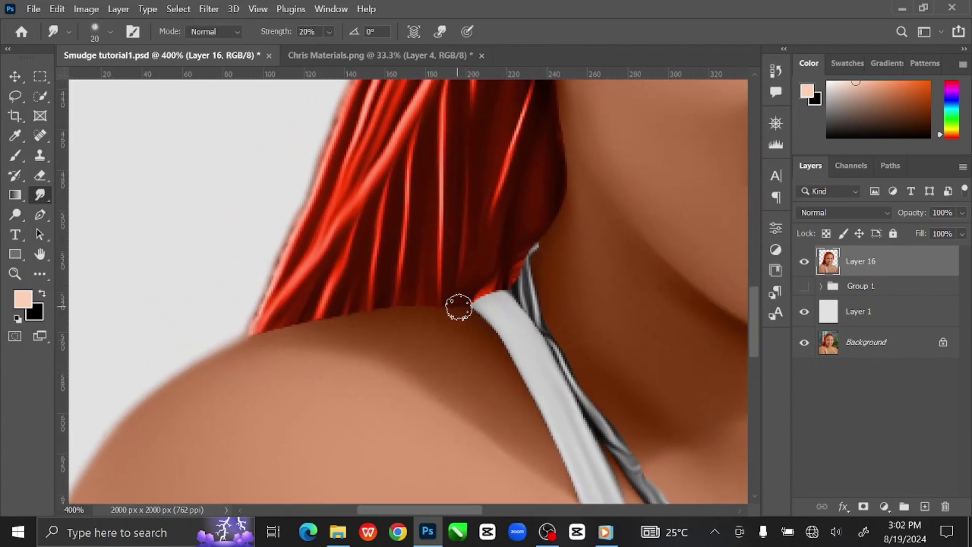
{"action": "key", "text": "bracketright"}
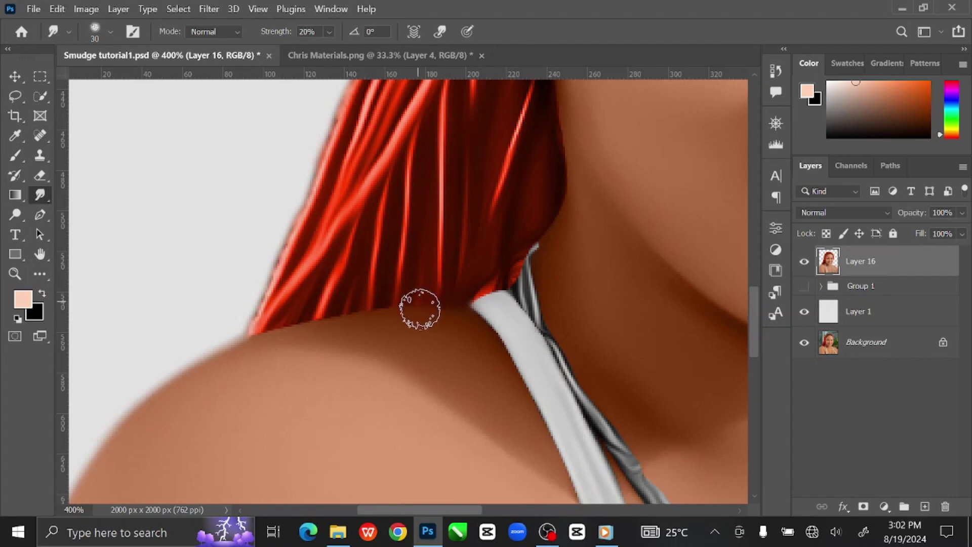
{"action": "mouse_move", "coordinate": [390, 304]}
{"action": "left_mouse_down"}
{"action": "mouse_move", "coordinate": [304, 317]}
{"action": "mouse_move", "coordinate": [273, 335]}
{"action": "left_mouse_up"}
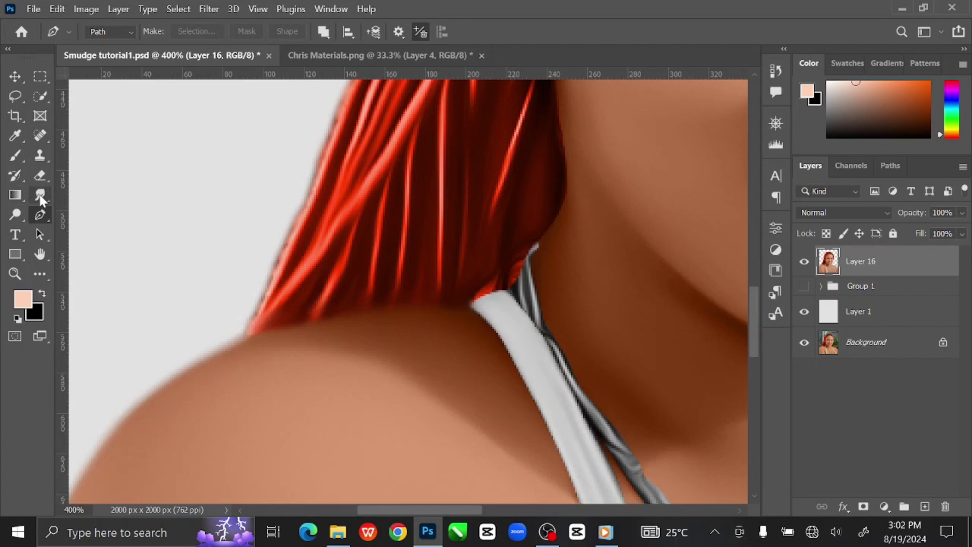
Blend the red hair ends into the top of the white shirt strap with the Smudge tool, ending with a 25 px brush
{"action": "key", "text": "bracketleft"}
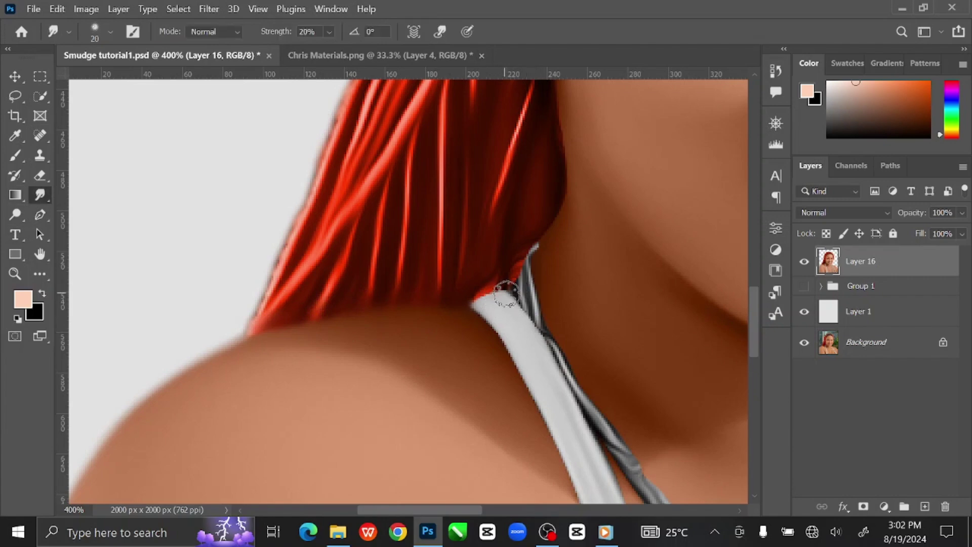
{"action": "mouse_move", "coordinate": [515, 278]}
{"action": "left_mouse_down"}
{"action": "mouse_move", "coordinate": [536, 241]}
{"action": "mouse_move", "coordinate": [510, 296]}
{"action": "mouse_move", "coordinate": [481, 296]}
{"action": "left_mouse_up"}
{"action": "key", "text": "ctrl+z"}
{"action": "key", "text": "bracketright"}
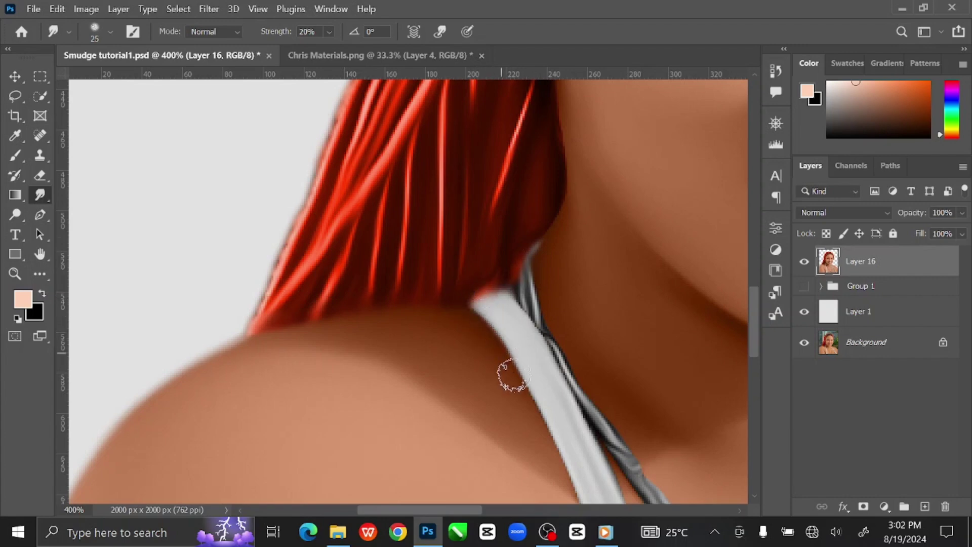
Smudge the edges of the left-hand white strap down to the canvas bottom with a 20 px, then 25 px brush
{"action": "key", "text": "bracketleft"}
{"action": "mouse_move", "coordinate": [539, 310]}
{"action": "left_mouse_down"}
{"action": "mouse_move", "coordinate": [536, 265]}
{"action": "mouse_move", "coordinate": [537, 317]}
{"action": "mouse_move", "coordinate": [519, 300]}
{"action": "mouse_move", "coordinate": [557, 373]}
{"action": "left_mouse_up"}
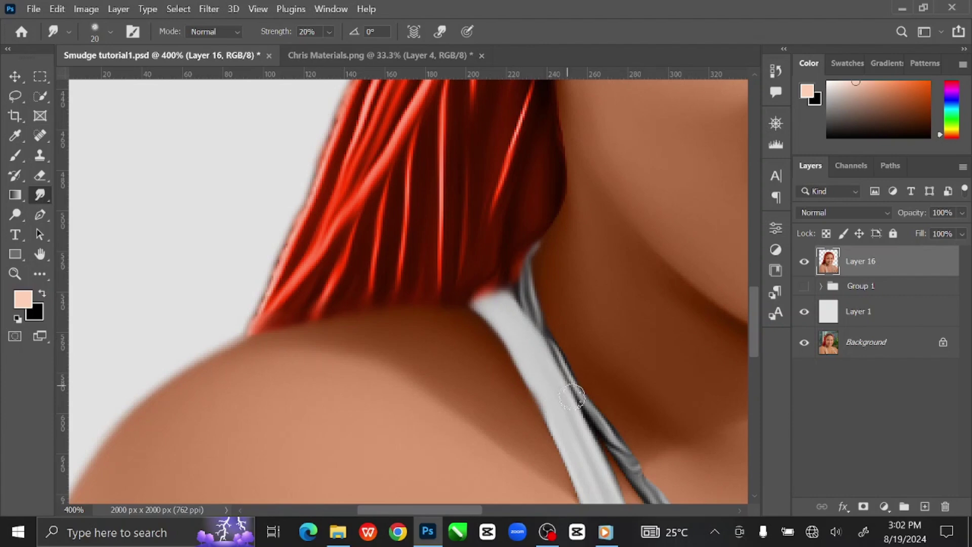
{"action": "key", "text": "bracketright"}
{"action": "left_click_drag", "start_coordinate": [608, 457], "coordinate": [540, 280]}
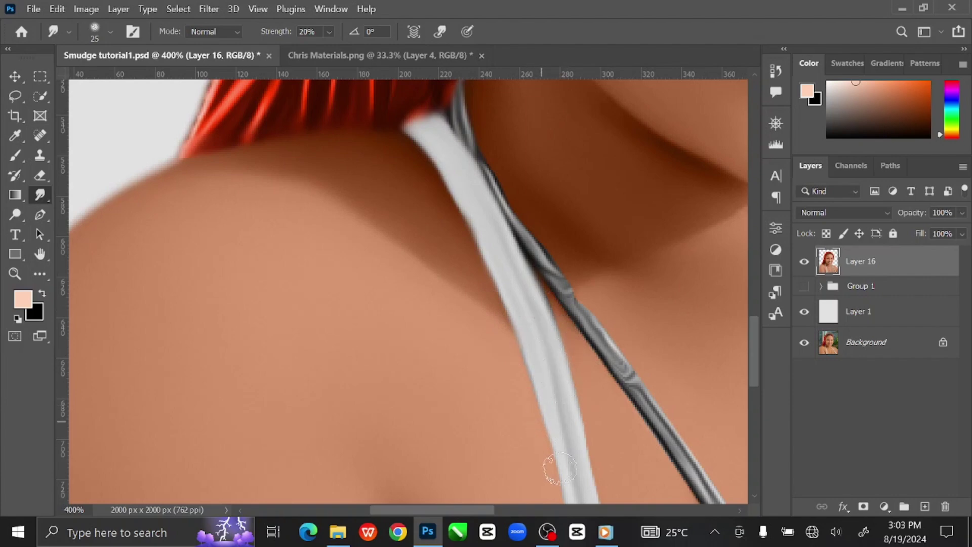
{"action": "left_click_drag", "start_coordinate": [559, 468], "coordinate": [499, 282]}
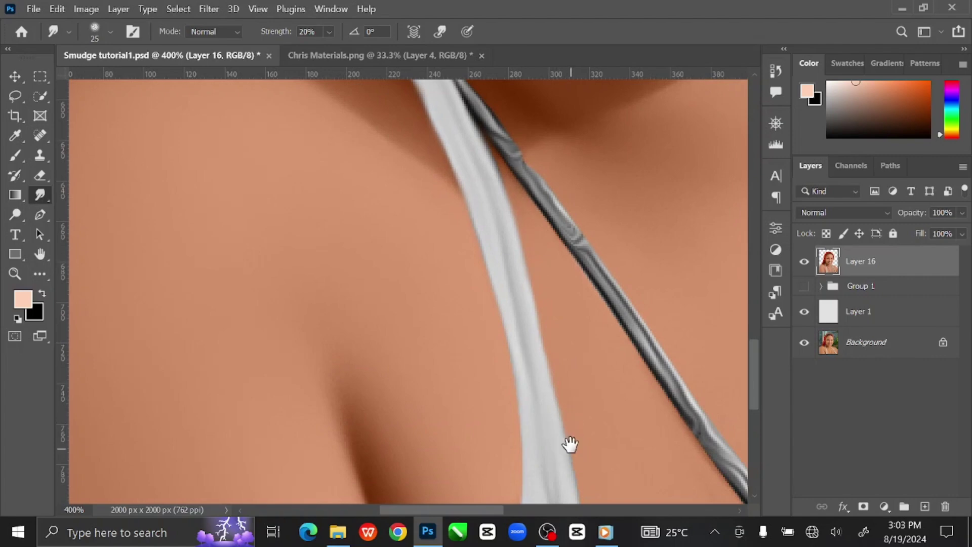
{"action": "left_click_drag", "start_coordinate": [570, 445], "coordinate": [562, 302]}
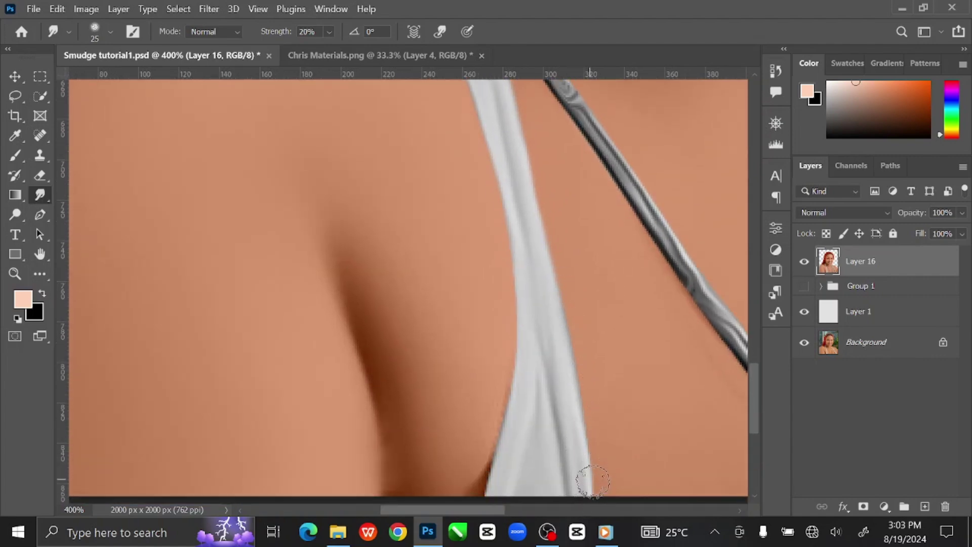
{"action": "left_click_drag", "start_coordinate": [593, 481], "coordinate": [594, 444]}
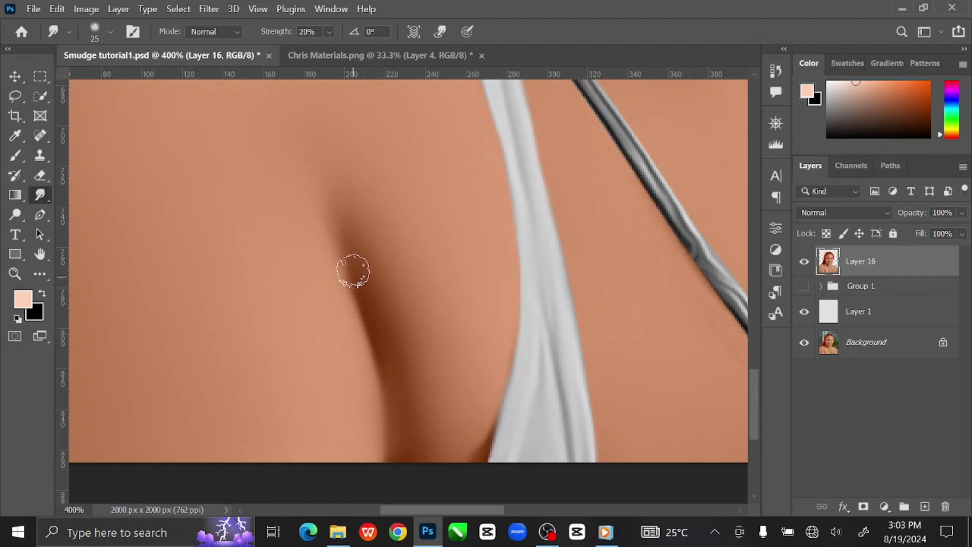
Smudge the edges of the left-hand diagonal grey cord from the canvas bottom up to the neck with a 25 px brush at 20% strength
{"action": "mouse_move", "coordinate": [526, 380]}
{"action": "left_mouse_down"}
{"action": "mouse_move", "coordinate": [290, 339]}
{"action": "mouse_move", "coordinate": [271, 303]}
{"action": "left_mouse_up"}
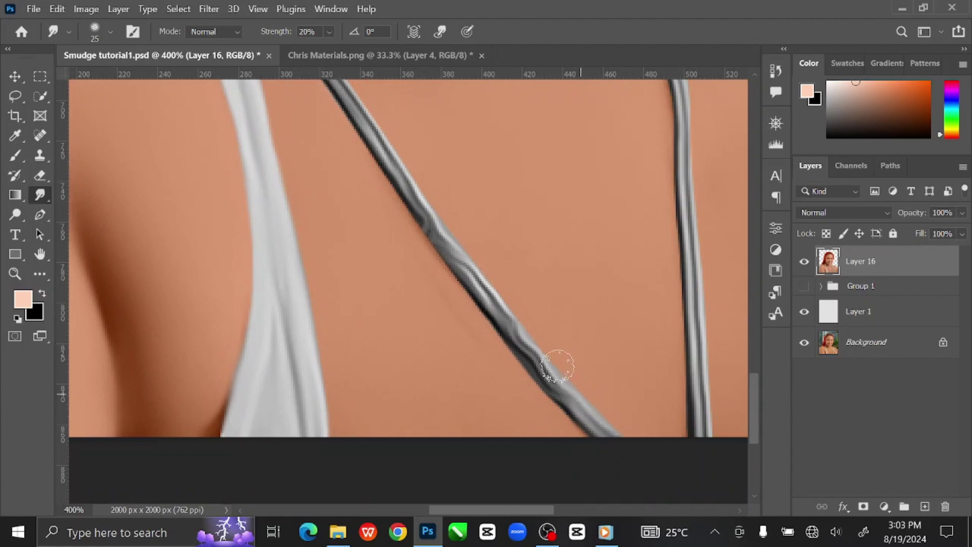
{"action": "mouse_move", "coordinate": [443, 251]}
{"action": "left_mouse_down"}
{"action": "mouse_move", "coordinate": [485, 328]}
{"action": "mouse_move", "coordinate": [469, 305]}
{"action": "mouse_move", "coordinate": [553, 405]}
{"action": "left_mouse_up"}
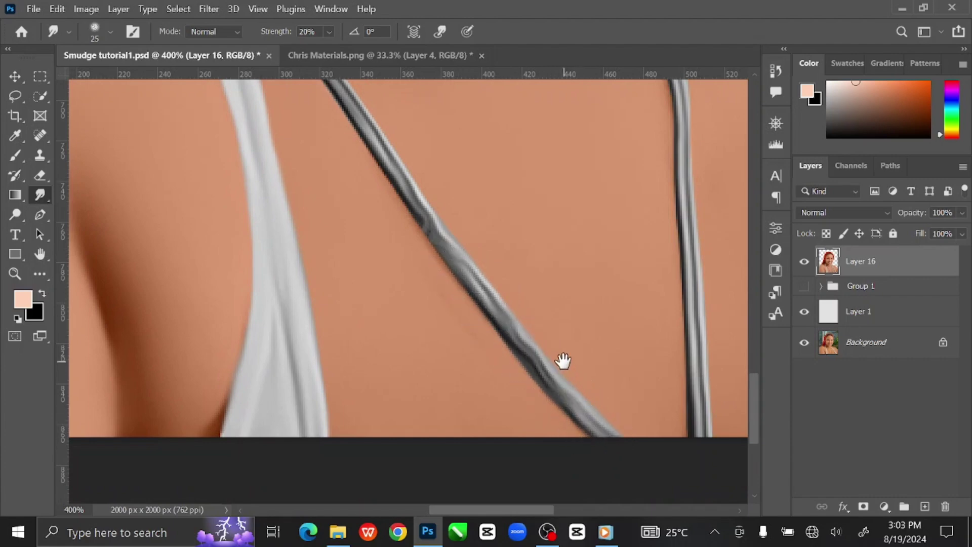
{"action": "left_click_drag", "start_coordinate": [560, 358], "coordinate": [603, 451]}
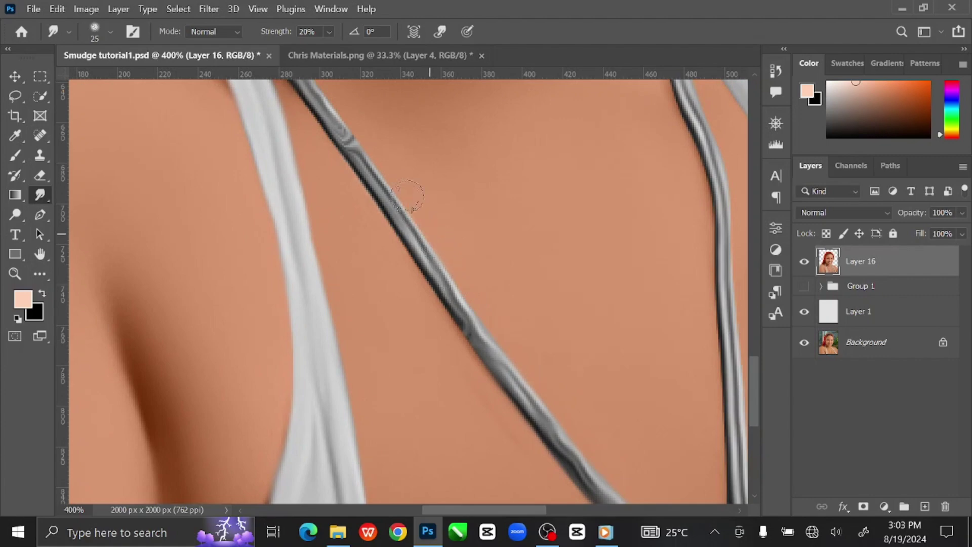
{"action": "mouse_move", "coordinate": [345, 161]}
{"action": "left_mouse_down"}
{"action": "mouse_move", "coordinate": [543, 434]}
{"action": "mouse_move", "coordinate": [563, 441]}
{"action": "left_mouse_up"}
{"action": "mouse_move", "coordinate": [516, 376]}
{"action": "left_mouse_down"}
{"action": "mouse_move", "coordinate": [438, 261]}
{"action": "mouse_move", "coordinate": [441, 297]}
{"action": "mouse_move", "coordinate": [385, 234]}
{"action": "mouse_move", "coordinate": [447, 315]}
{"action": "mouse_move", "coordinate": [422, 275]}
{"action": "mouse_move", "coordinate": [412, 226]}
{"action": "mouse_move", "coordinate": [390, 198]}
{"action": "mouse_move", "coordinate": [465, 267]}
{"action": "mouse_move", "coordinate": [525, 405]}
{"action": "left_mouse_up"}
{"action": "key", "text": "space"}
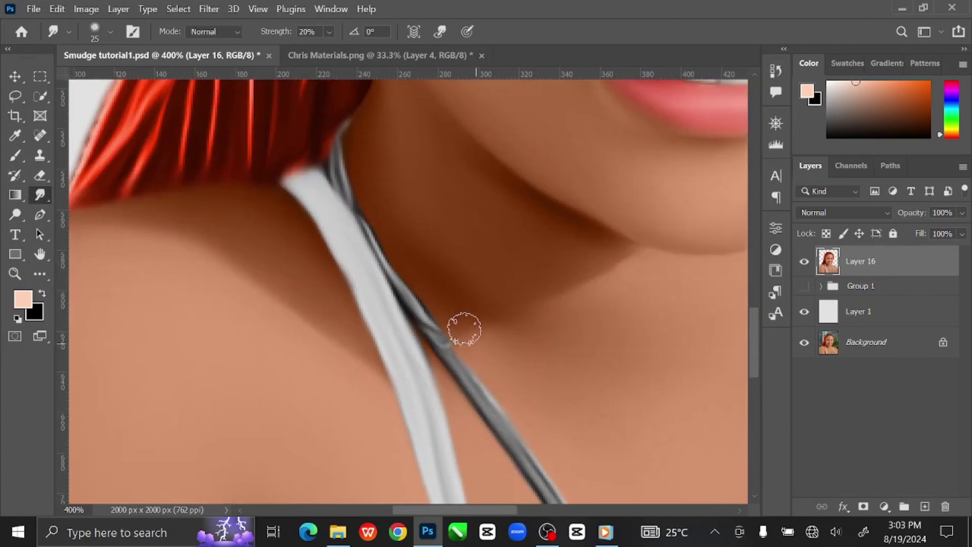
{"action": "mouse_move", "coordinate": [463, 327]}
{"action": "left_mouse_down"}
{"action": "mouse_move", "coordinate": [388, 258]}
{"action": "mouse_move", "coordinate": [366, 213]}
{"action": "mouse_move", "coordinate": [414, 306]}
{"action": "left_mouse_up"}
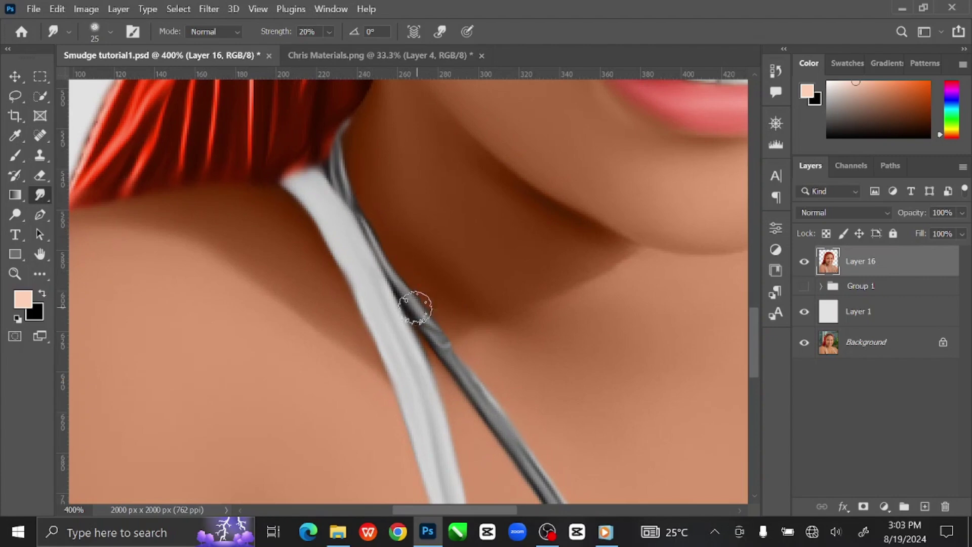
Smooth the right-hand grey cord from the strap junction down to the canvas bottom with the Smudge tool at 15 px, then 20 px
{"action": "key", "text": "space"}
{"action": "mouse_move", "coordinate": [463, 342]}
{"action": "left_mouse_down"}
{"action": "mouse_move", "coordinate": [382, 332]}
{"action": "mouse_move", "coordinate": [410, 418]}
{"action": "left_mouse_up"}
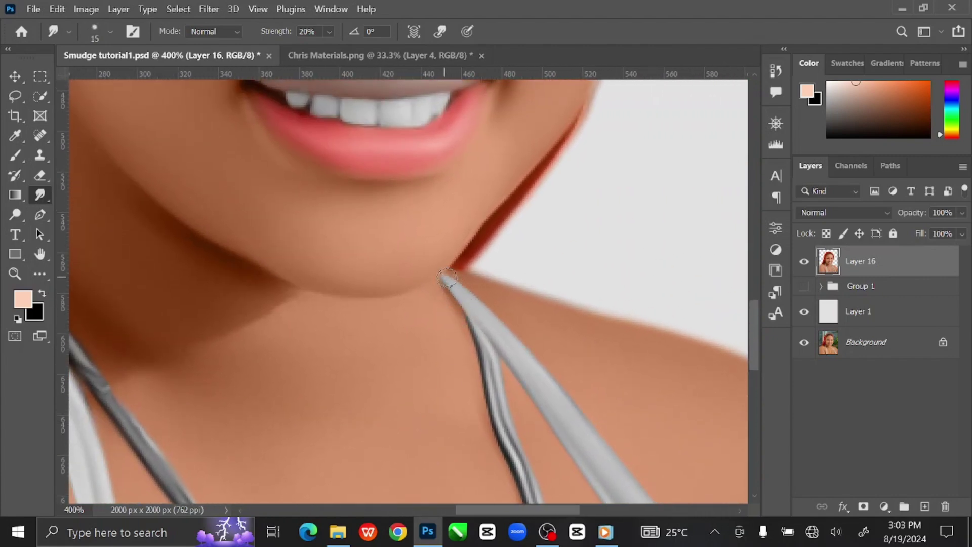
{"action": "mouse_move", "coordinate": [459, 302]}
{"action": "left_mouse_down"}
{"action": "mouse_move", "coordinate": [487, 346]}
{"action": "mouse_move", "coordinate": [484, 378]}
{"action": "left_mouse_up"}
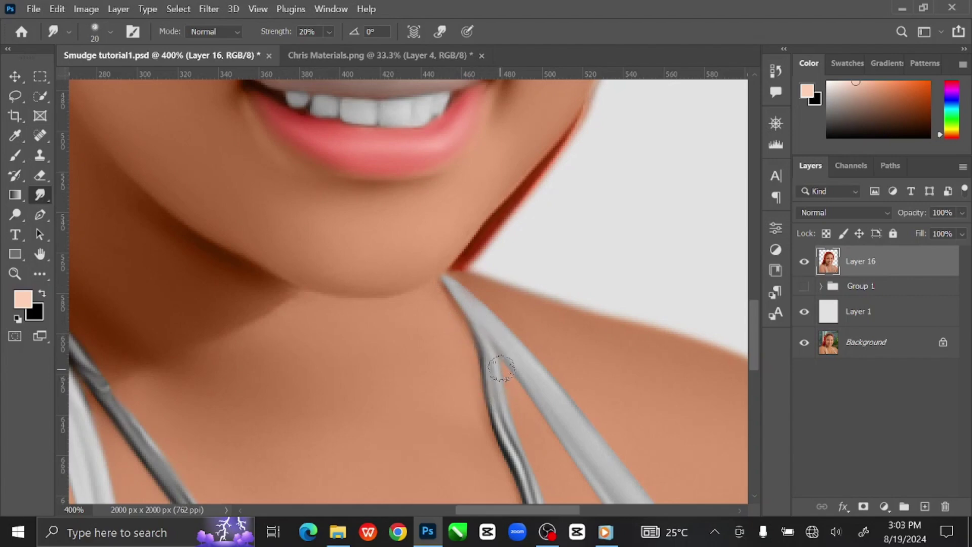
{"action": "left_click_drag", "start_coordinate": [527, 439], "coordinate": [499, 317]}
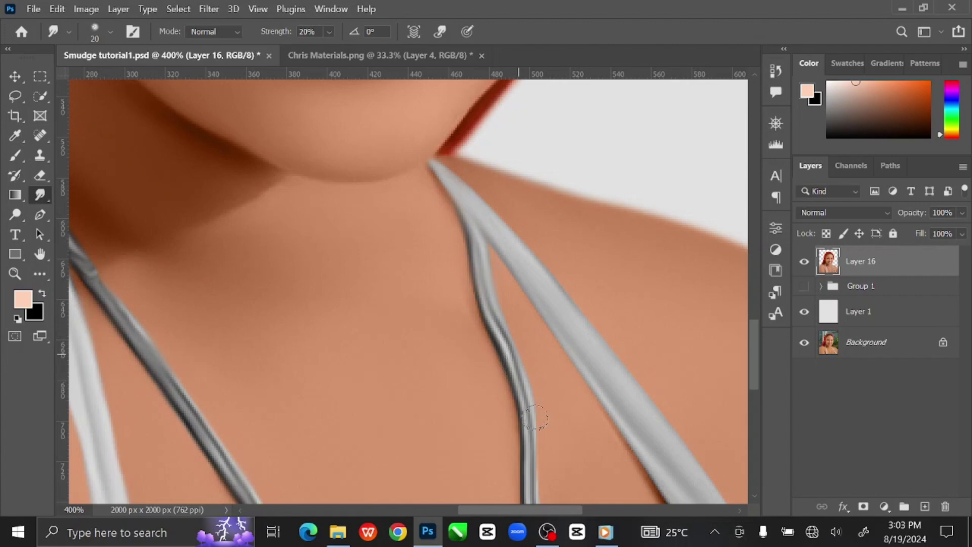
{"action": "left_click_drag", "start_coordinate": [538, 467], "coordinate": [542, 340]}
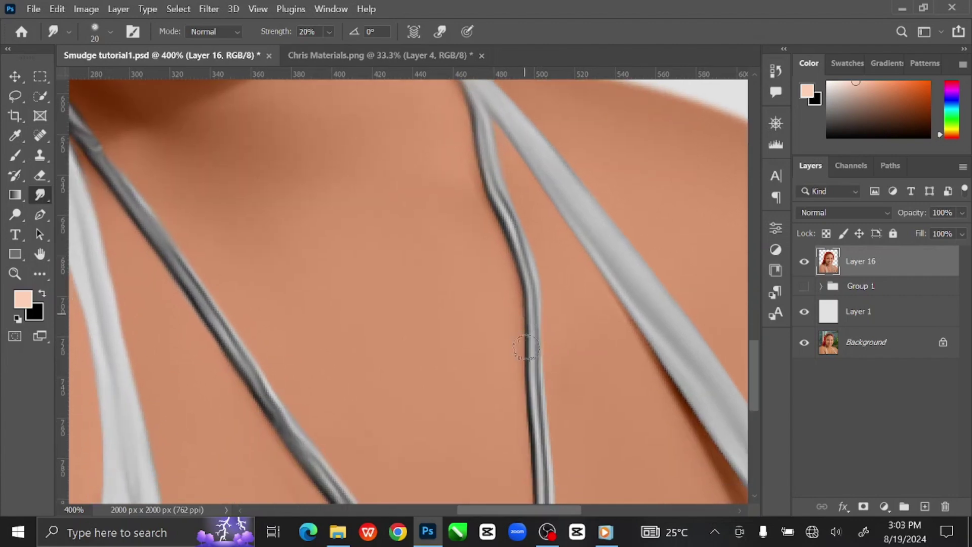
{"action": "left_click_drag", "start_coordinate": [527, 411], "coordinate": [548, 367]}
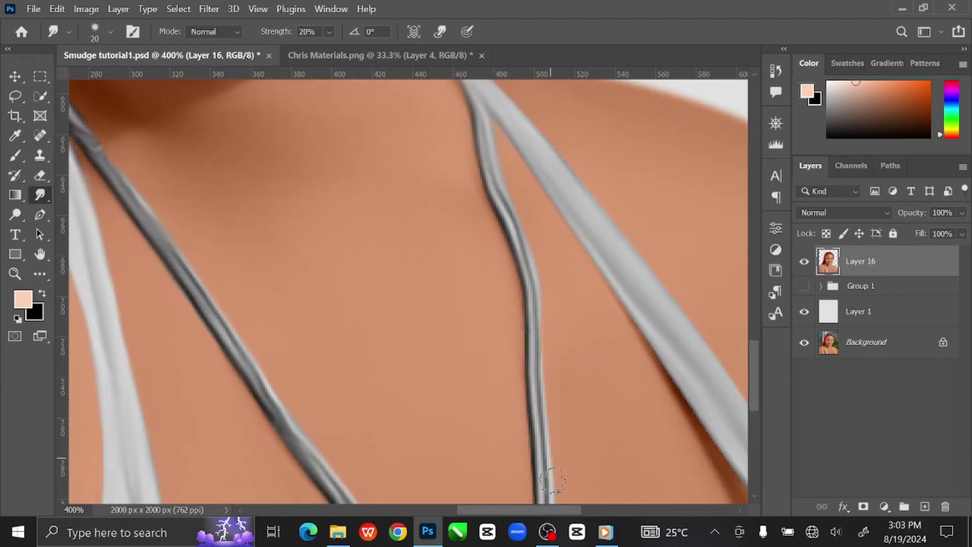
{"action": "left_click_drag", "start_coordinate": [553, 481], "coordinate": [545, 334]}
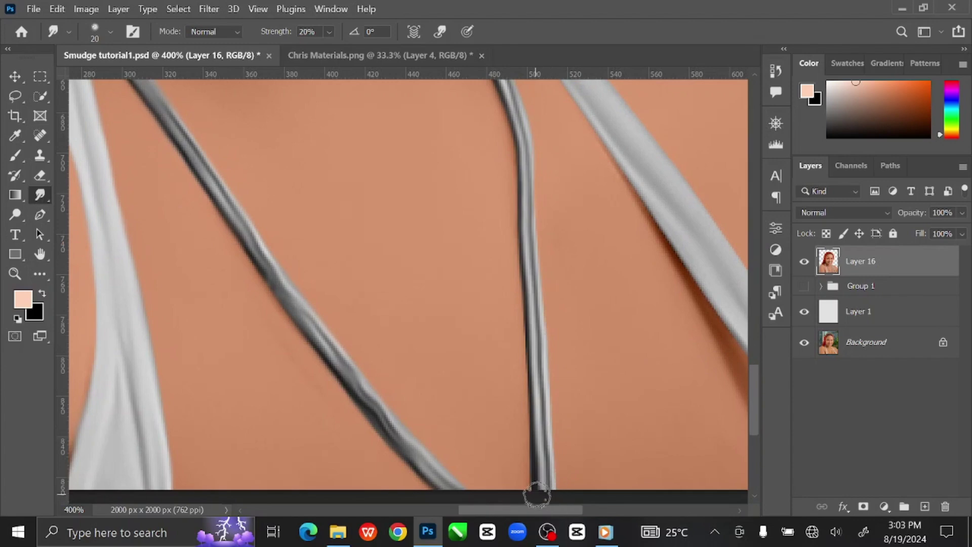
{"action": "left_click_drag", "start_coordinate": [536, 490], "coordinate": [527, 314]}
Smudge the edges of the wide right-hand strap with a 20 px, then 30 px brush, and soften the adjoining shoulder outline
{"action": "left_click_drag", "start_coordinate": [578, 333], "coordinate": [399, 285]}
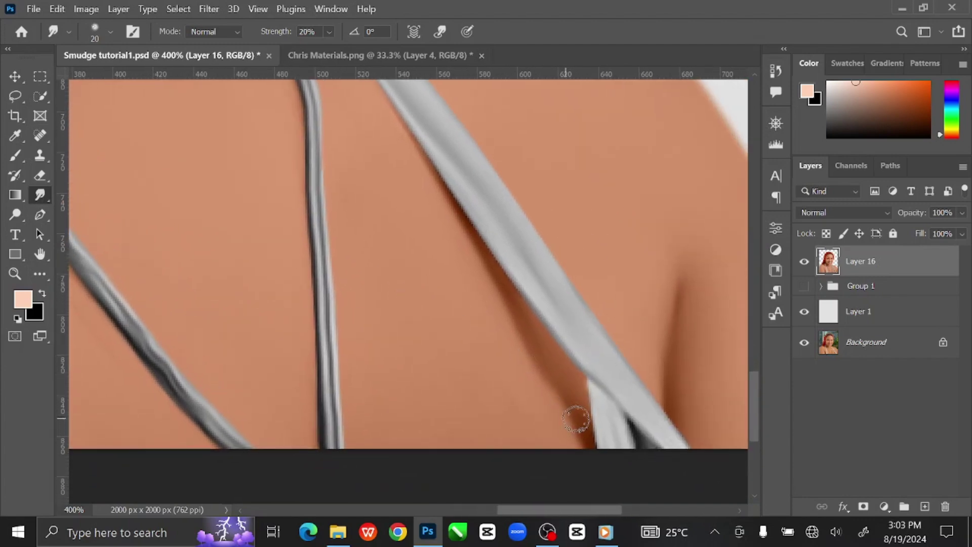
{"action": "mouse_move", "coordinate": [575, 408]}
{"action": "left_mouse_down"}
{"action": "mouse_move", "coordinate": [585, 385]}
{"action": "mouse_move", "coordinate": [585, 434]}
{"action": "mouse_move", "coordinate": [614, 431]}
{"action": "left_mouse_up"}
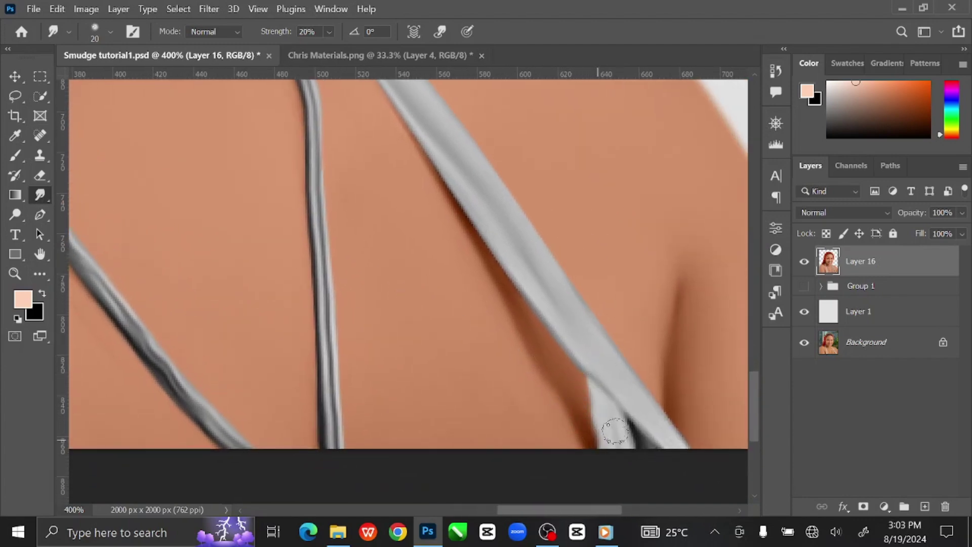
{"action": "mouse_move", "coordinate": [651, 400]}
{"action": "left_mouse_down"}
{"action": "mouse_move", "coordinate": [669, 423]}
{"action": "mouse_move", "coordinate": [646, 396]}
{"action": "left_mouse_up"}
{"action": "left_click_drag", "start_coordinate": [617, 334], "coordinate": [639, 381]}
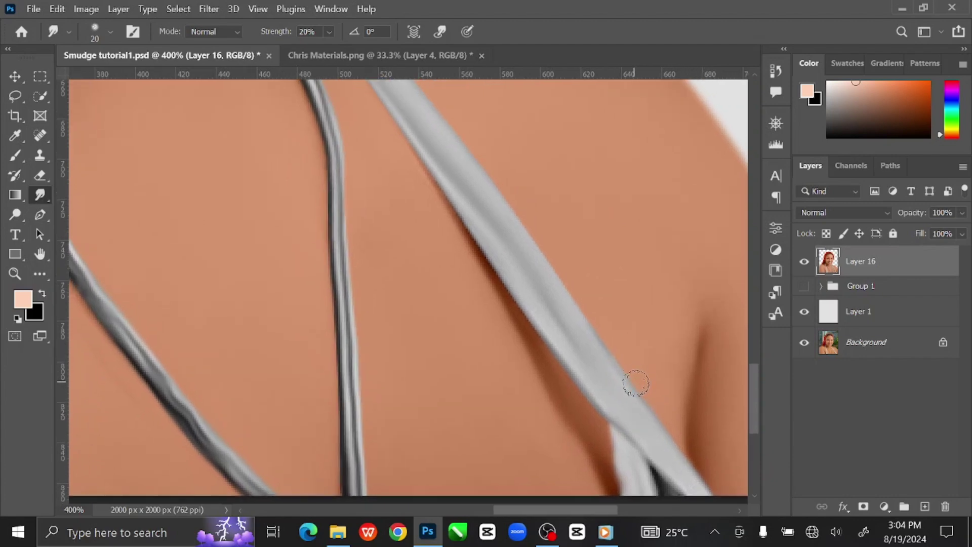
{"action": "key", "text": "bracketright"}
{"action": "mouse_move", "coordinate": [482, 191]}
{"action": "left_mouse_down"}
{"action": "mouse_move", "coordinate": [484, 237]}
{"action": "mouse_move", "coordinate": [476, 235]}
{"action": "mouse_move", "coordinate": [537, 343]}
{"action": "mouse_move", "coordinate": [589, 395]}
{"action": "mouse_move", "coordinate": [580, 370]}
{"action": "mouse_move", "coordinate": [608, 408]}
{"action": "left_mouse_up"}
{"action": "left_click_drag", "start_coordinate": [547, 317], "coordinate": [608, 409]}
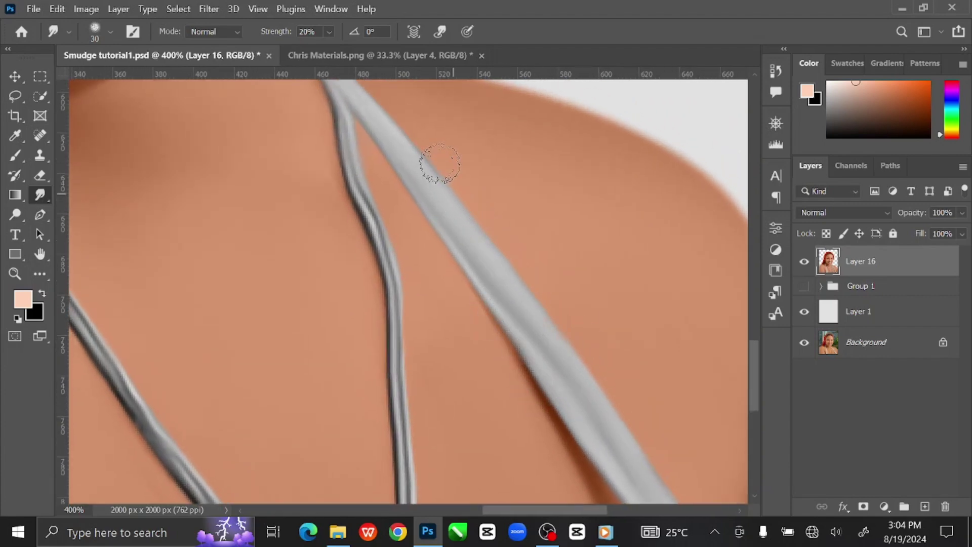
{"action": "mouse_move", "coordinate": [434, 162]}
{"action": "left_mouse_down"}
{"action": "mouse_move", "coordinate": [456, 195]}
{"action": "mouse_move", "coordinate": [472, 304]}
{"action": "left_mouse_up"}
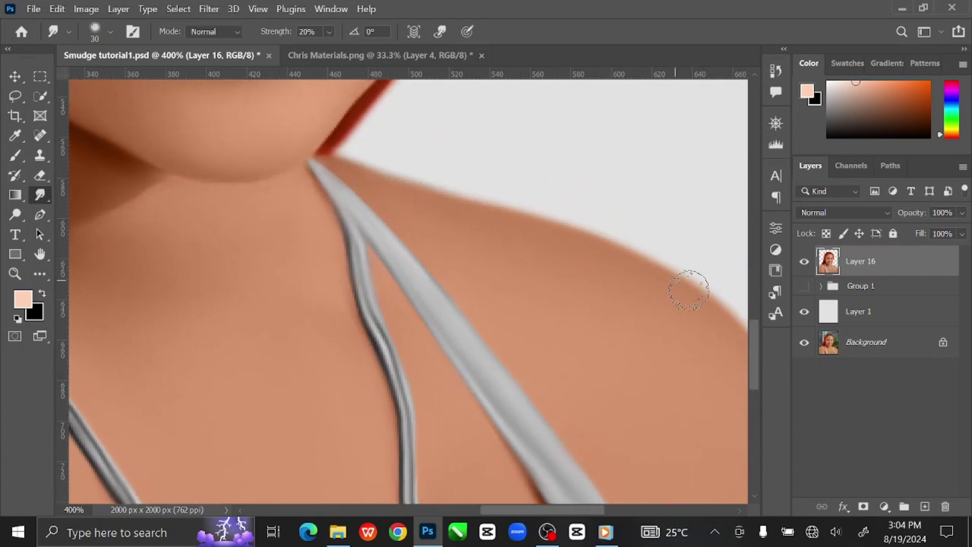
{"action": "left_click_drag", "start_coordinate": [690, 286], "coordinate": [452, 191]}
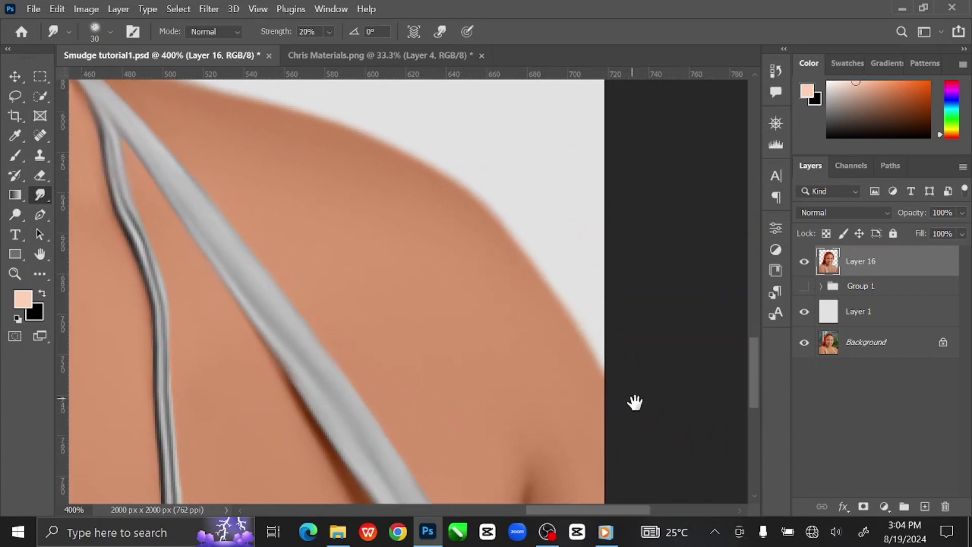
Smudge the red hair sliver along the right-hand jaw and the cheek outline with a 25 px brush, continuing to the hair tip at 30 px
{"action": "left_click_drag", "start_coordinate": [152, 127], "coordinate": [564, 347]}
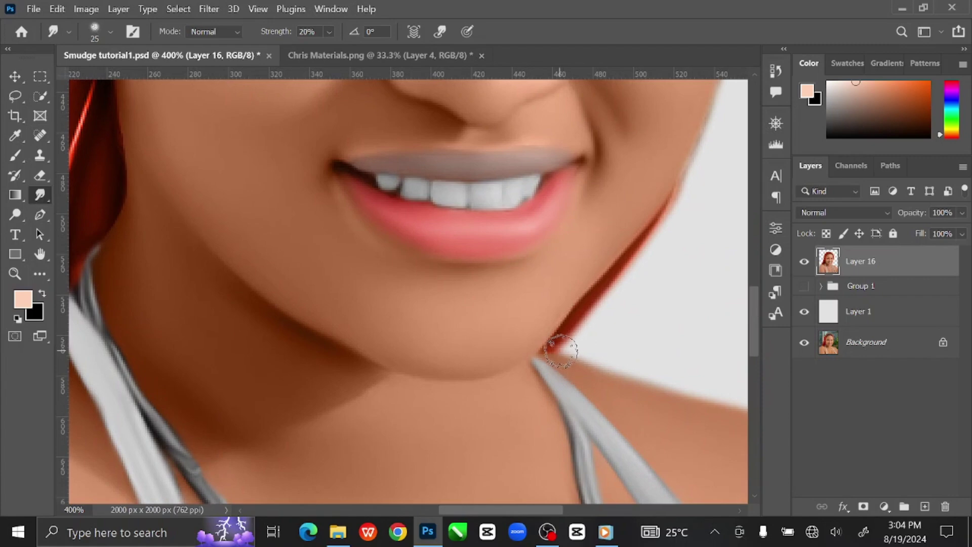
{"action": "key", "text": "bracketleft"}
{"action": "key", "text": "bracketleft"}
{"action": "key", "text": "bracketleft"}
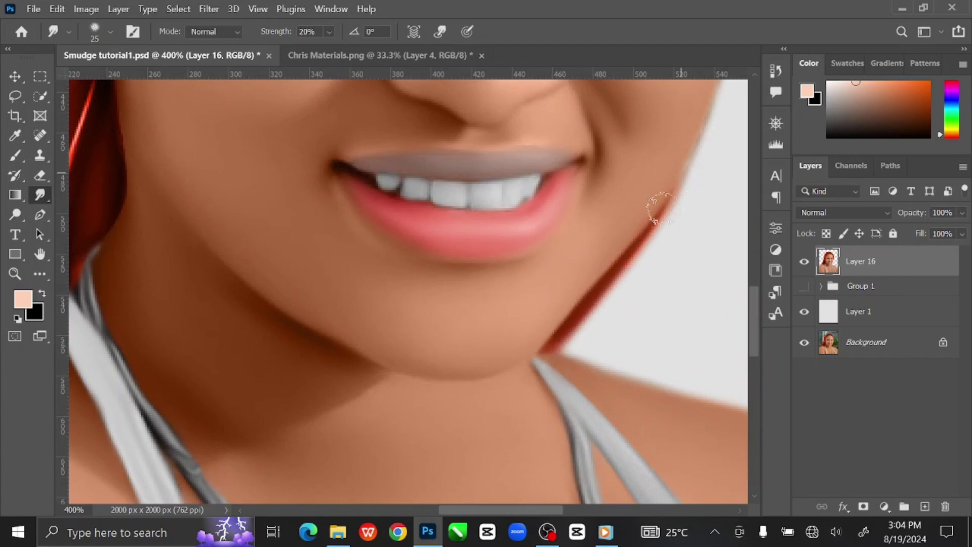
{"action": "left_click_drag", "start_coordinate": [667, 219], "coordinate": [582, 367]}
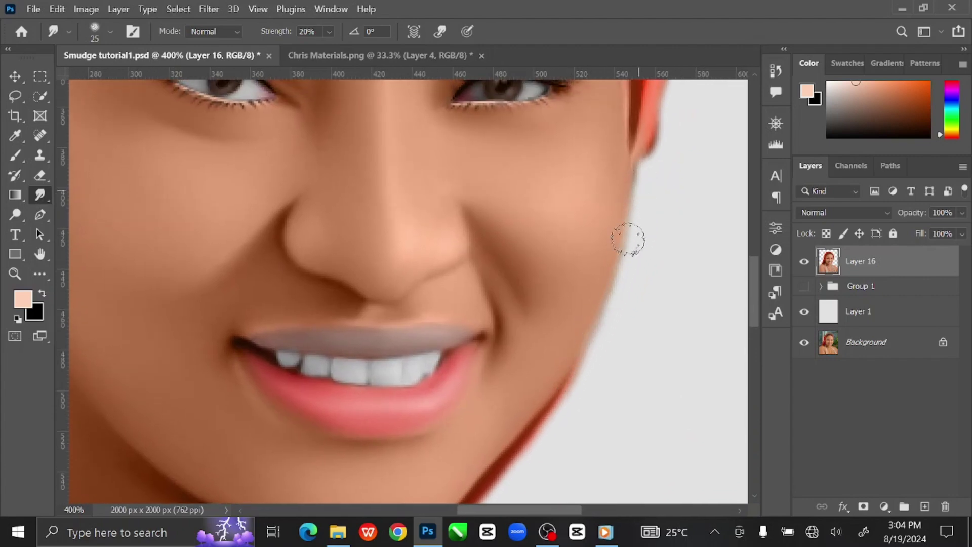
{"action": "left_click_drag", "start_coordinate": [596, 344], "coordinate": [598, 408]}
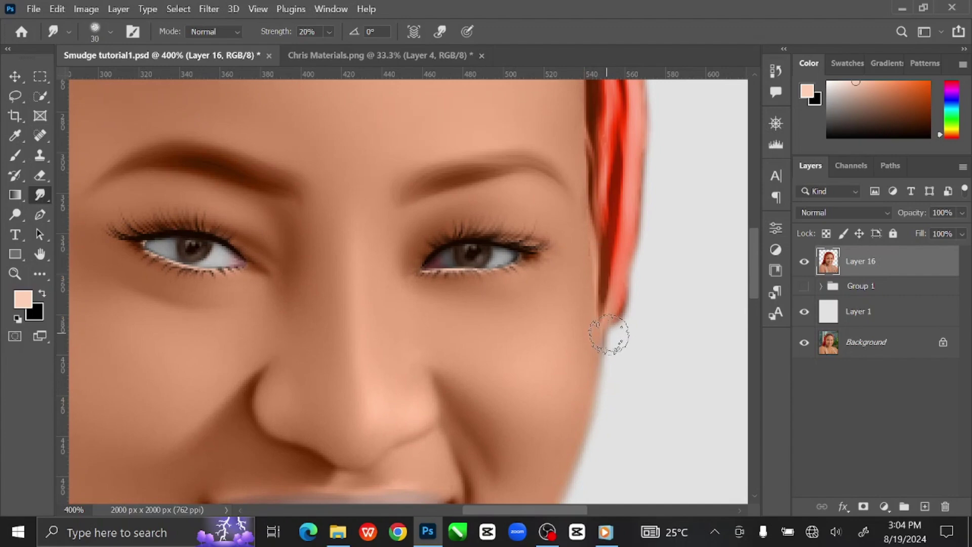
{"action": "mouse_move", "coordinate": [594, 308]}
{"action": "left_mouse_down"}
{"action": "mouse_move", "coordinate": [585, 152]}
{"action": "mouse_move", "coordinate": [604, 269]}
{"action": "mouse_move", "coordinate": [598, 341]}
{"action": "left_mouse_up"}
Blend the hairline across the top of the forehead into the skin with the Smudge tool, enlarging the brush from 40 to 60 px
{"action": "left_click_drag", "start_coordinate": [599, 221], "coordinate": [627, 403]}
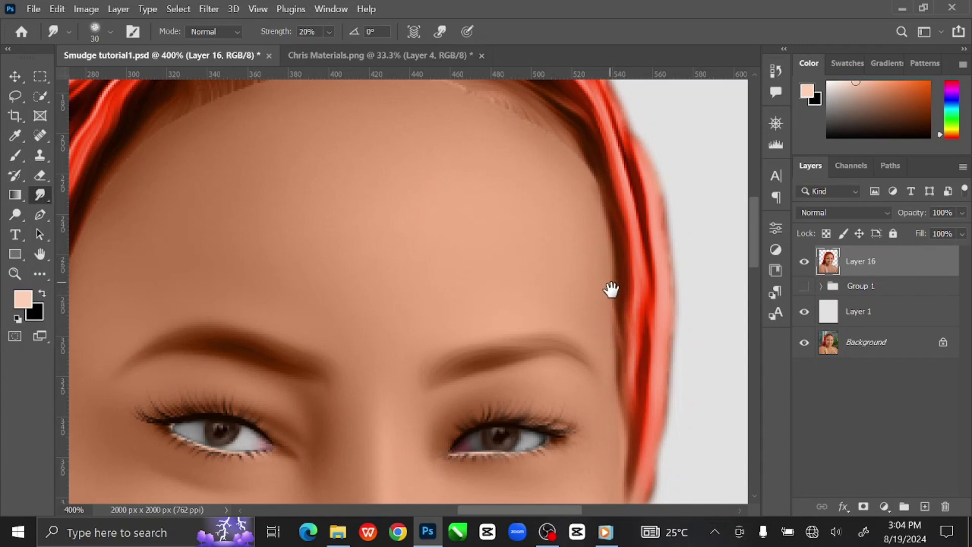
{"action": "left_click_drag", "start_coordinate": [610, 289], "coordinate": [625, 337]}
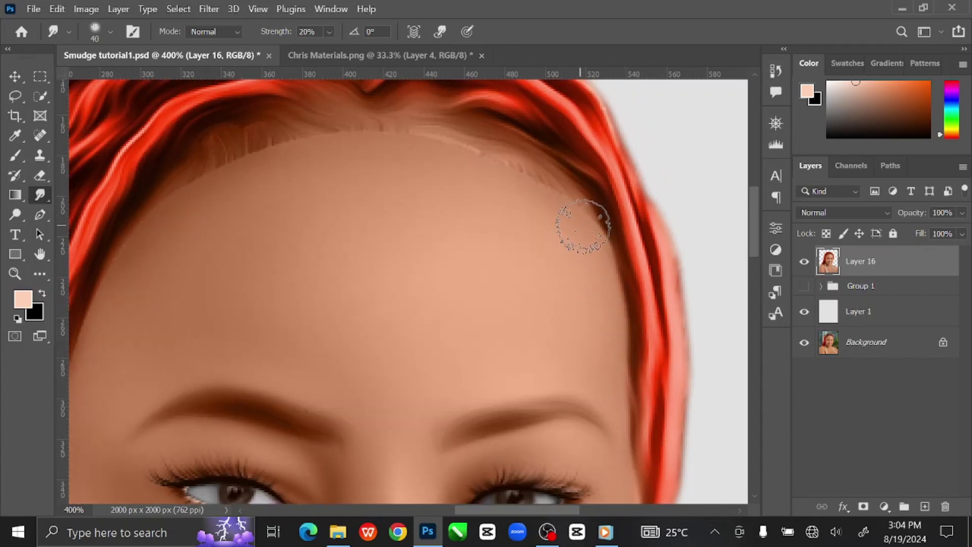
{"action": "key", "text": "bracketright"}
{"action": "key", "text": "bracketright"}
{"action": "key", "text": "bracketright"}
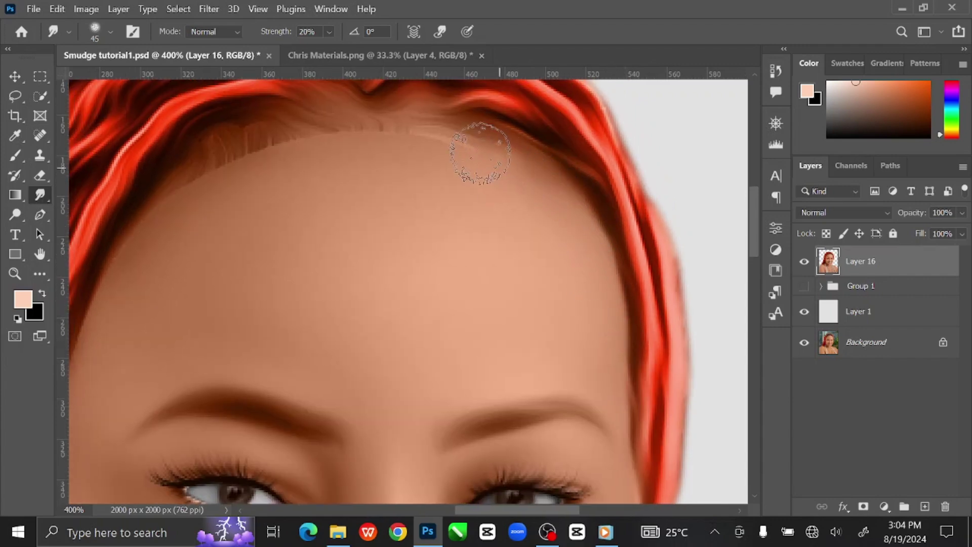
{"action": "key", "text": "bracketright"}
{"action": "key", "text": "bracketright"}
{"action": "mouse_move", "coordinate": [391, 131]}
{"action": "left_mouse_down"}
{"action": "mouse_move", "coordinate": [275, 161]}
{"action": "mouse_move", "coordinate": [233, 161]}
{"action": "mouse_move", "coordinate": [216, 178]}
{"action": "left_mouse_up"}
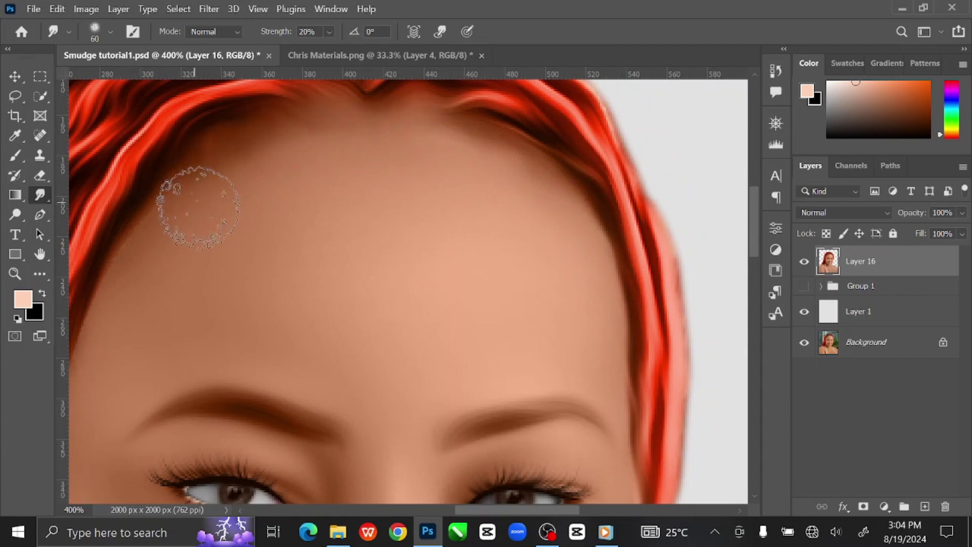
{"action": "key", "text": "bracketright"}
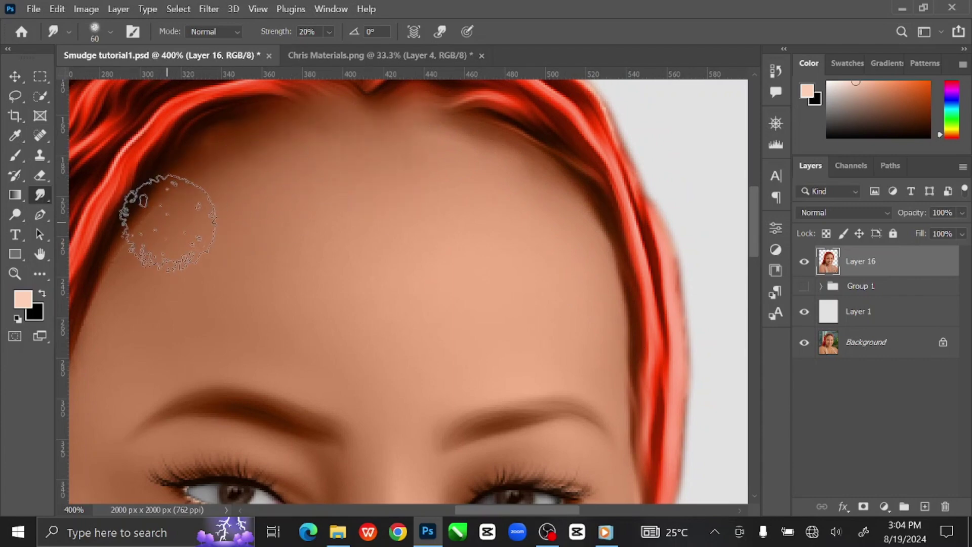
Smudge the hairline down the left-hand side of the forehead to the temple with a 35 px brush
{"action": "key", "text": "bracketleft"}
{"action": "key", "text": "bracketleft"}
{"action": "key", "text": "bracketleft"}
{"action": "key", "text": "bracketleft"}
{"action": "key", "text": "bracketleft"}
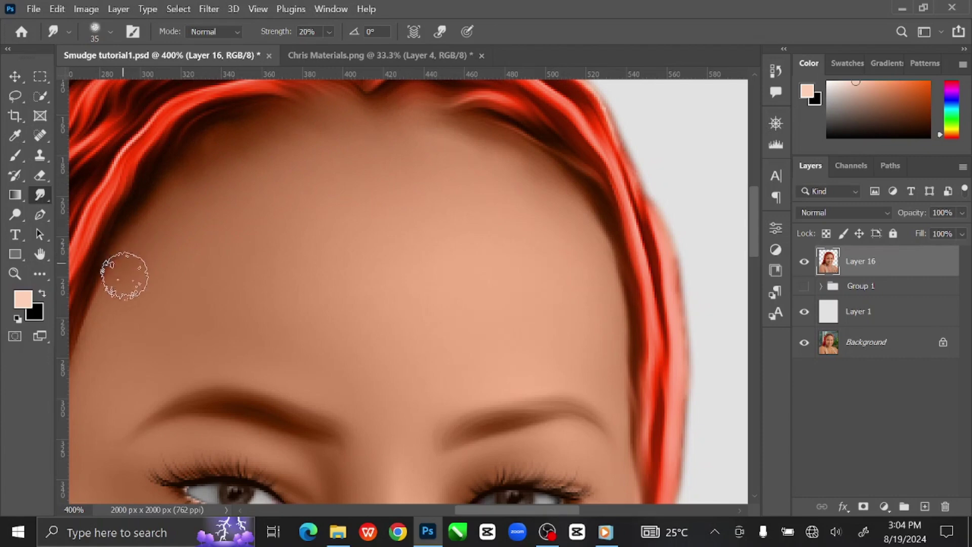
{"action": "left_click_drag", "start_coordinate": [123, 275], "coordinate": [256, 278]}
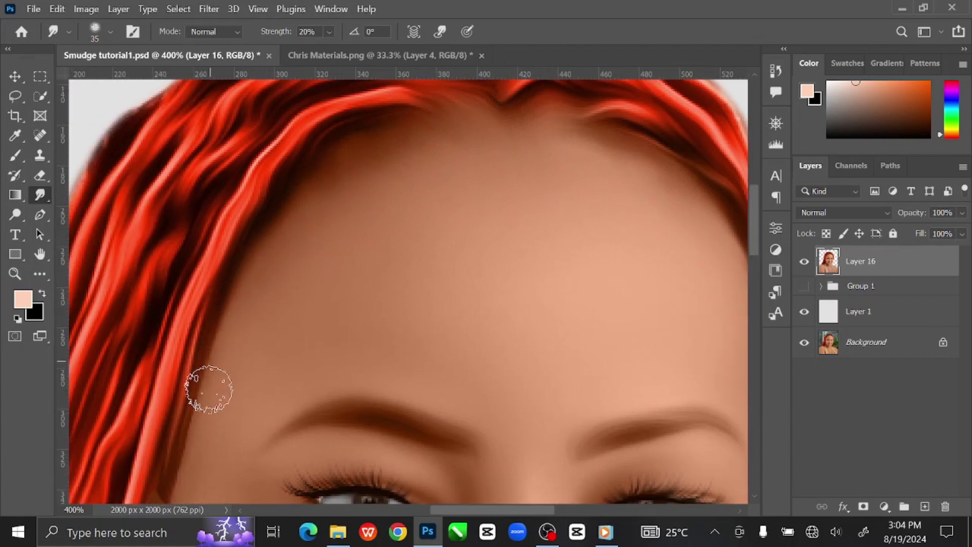
{"action": "left_click_drag", "start_coordinate": [200, 439], "coordinate": [299, 241]}
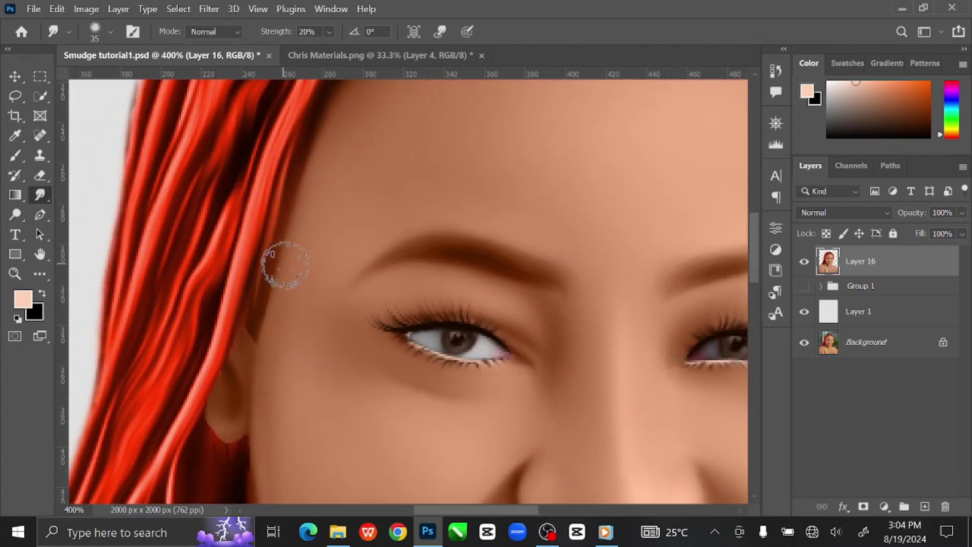
Blend the left-hand temple, ear edges and the seam between hair and cheek using a 25 px, then 30 px brush
{"action": "key", "text": "bracketleft"}
{"action": "key", "text": "bracketleft"}
{"action": "key", "text": "bracketleft"}
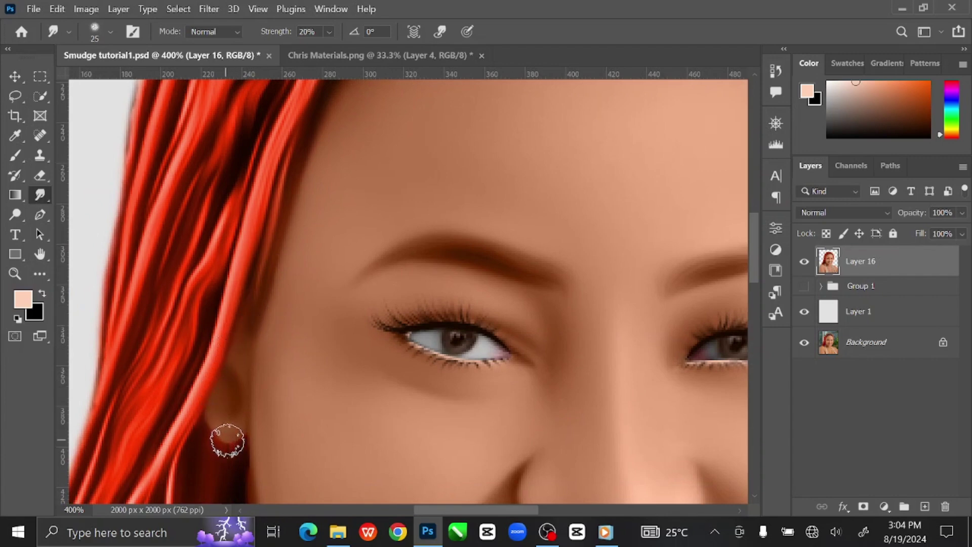
{"action": "key", "text": "bracketright"}
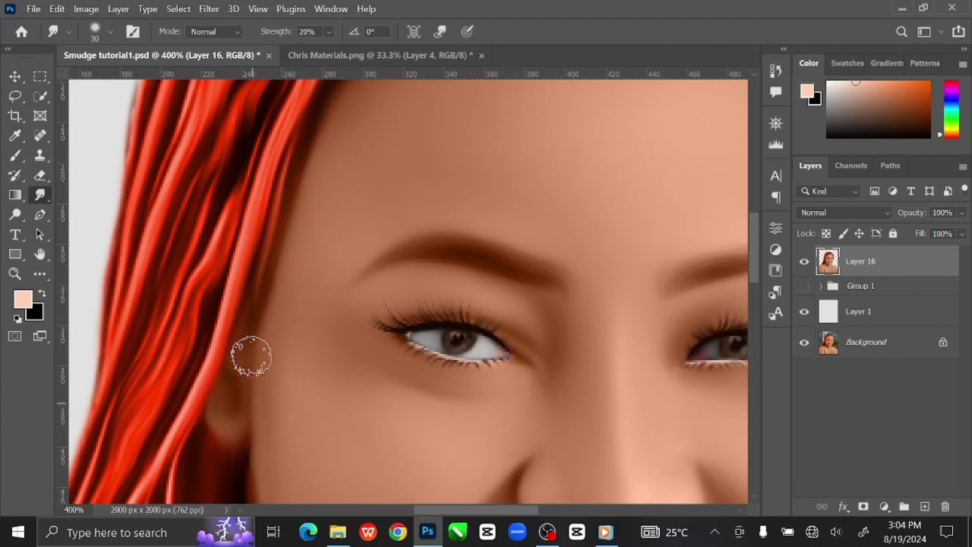
{"action": "left_click_drag", "start_coordinate": [268, 389], "coordinate": [304, 243]}
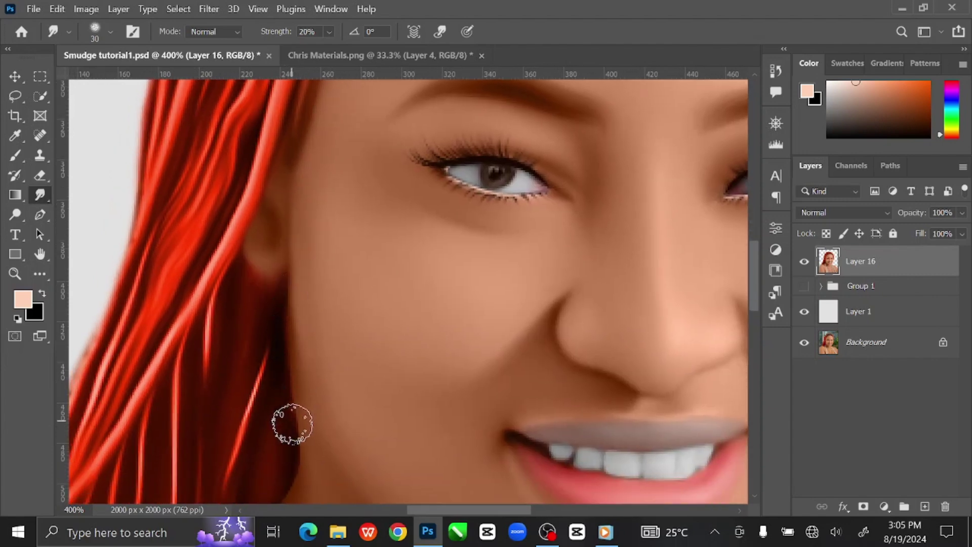
{"action": "left_click_drag", "start_coordinate": [310, 386], "coordinate": [402, 195]}
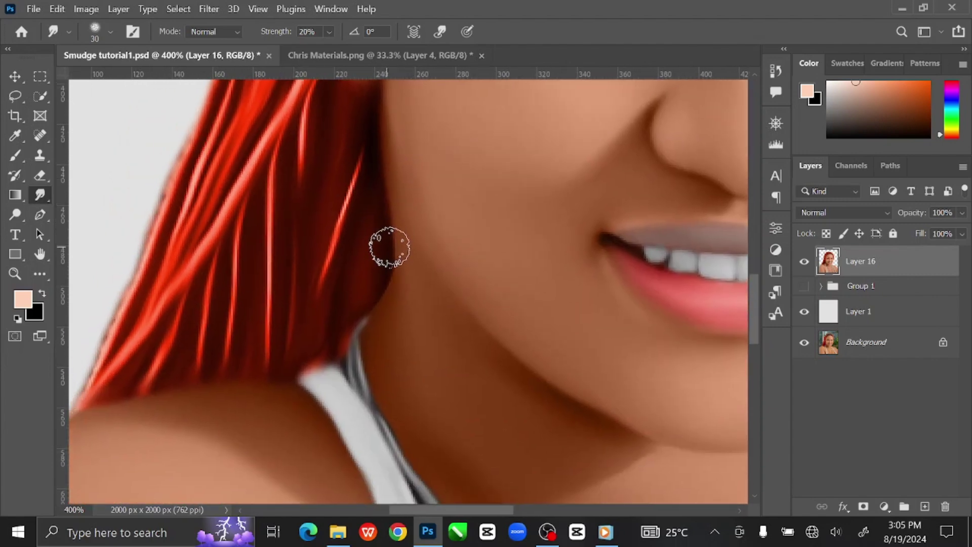
Smudge the outer edge of the left-hand red hair from the shoulder up to the crown, enlarging the brush from 30 to 40 px
{"action": "left_click_drag", "start_coordinate": [256, 275], "coordinate": [473, 272]}
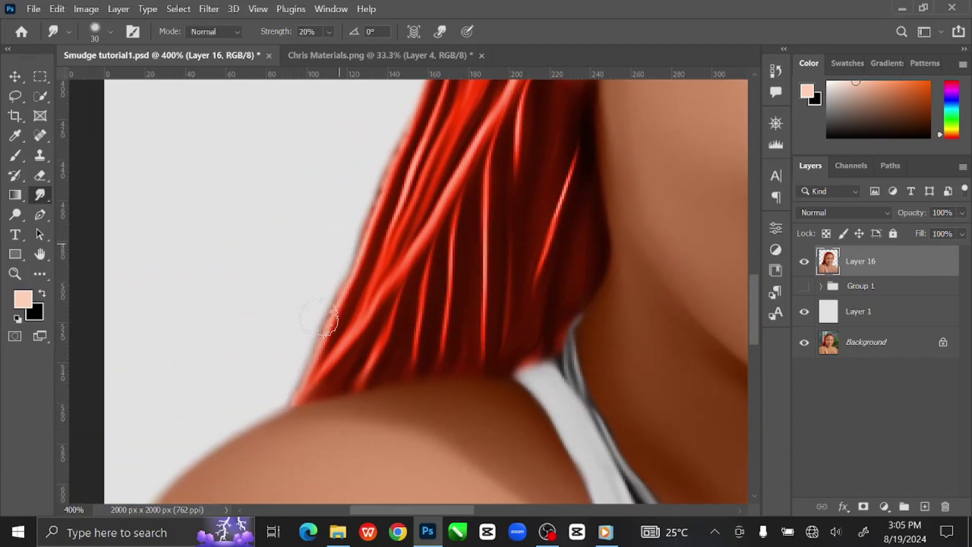
{"action": "left_click_drag", "start_coordinate": [373, 232], "coordinate": [342, 385]}
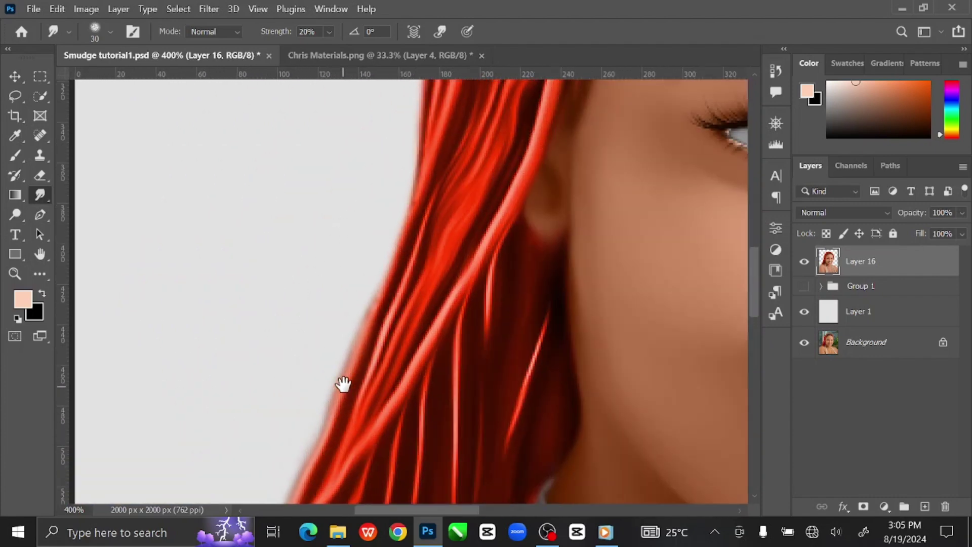
{"action": "key", "text": "bracketright"}
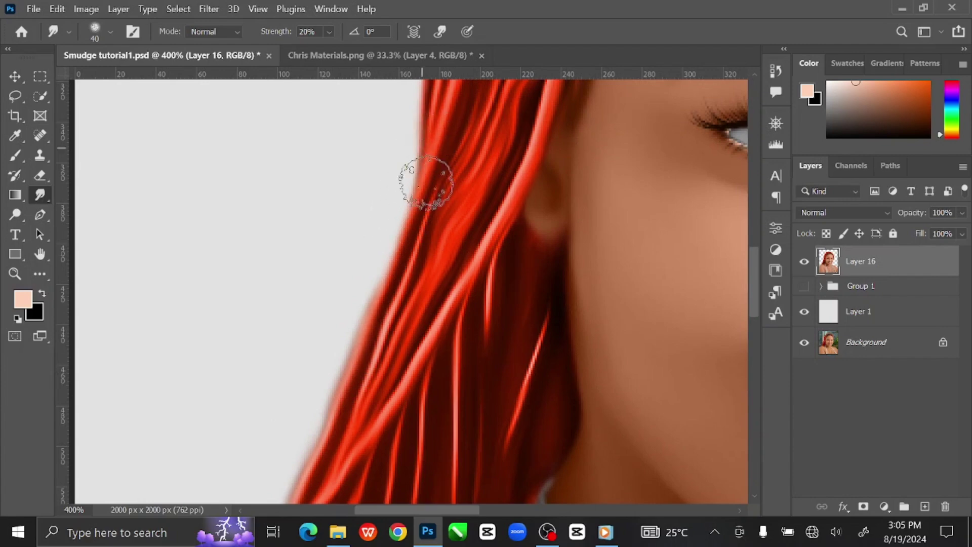
{"action": "left_click_drag", "start_coordinate": [424, 228], "coordinate": [412, 425]}
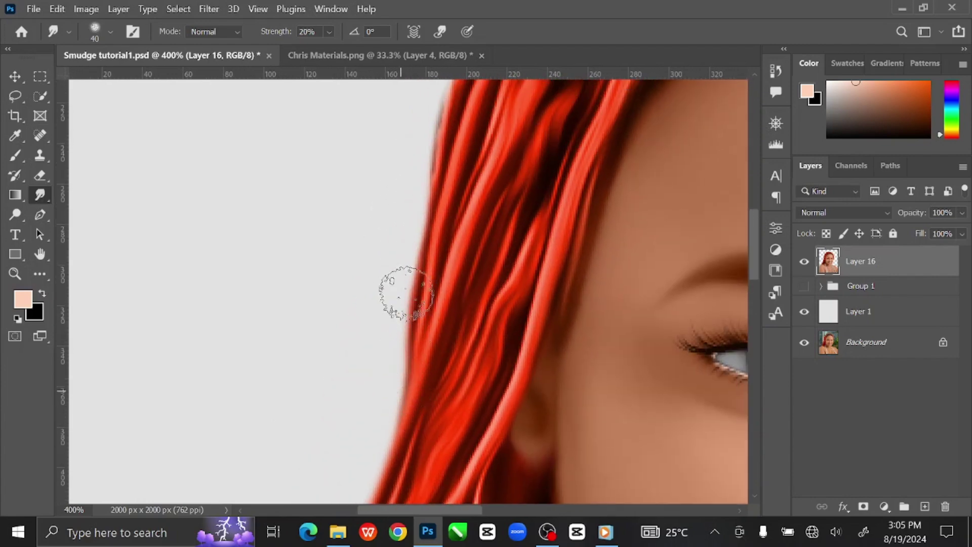
{"action": "key", "text": "ctrl+minus"}
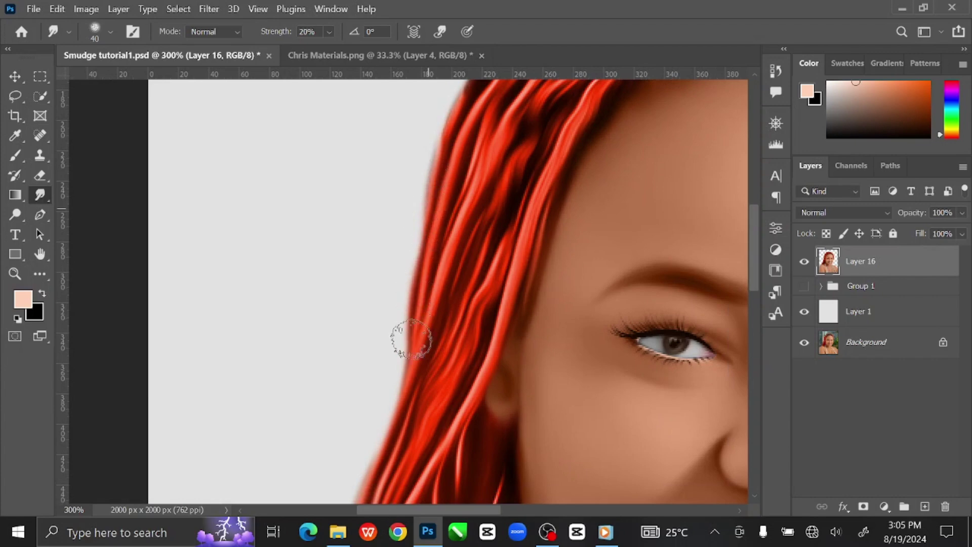
{"action": "mouse_move", "coordinate": [412, 268]}
{"action": "left_mouse_down"}
{"action": "mouse_move", "coordinate": [418, 314]}
{"action": "mouse_move", "coordinate": [391, 369]}
{"action": "left_mouse_up"}
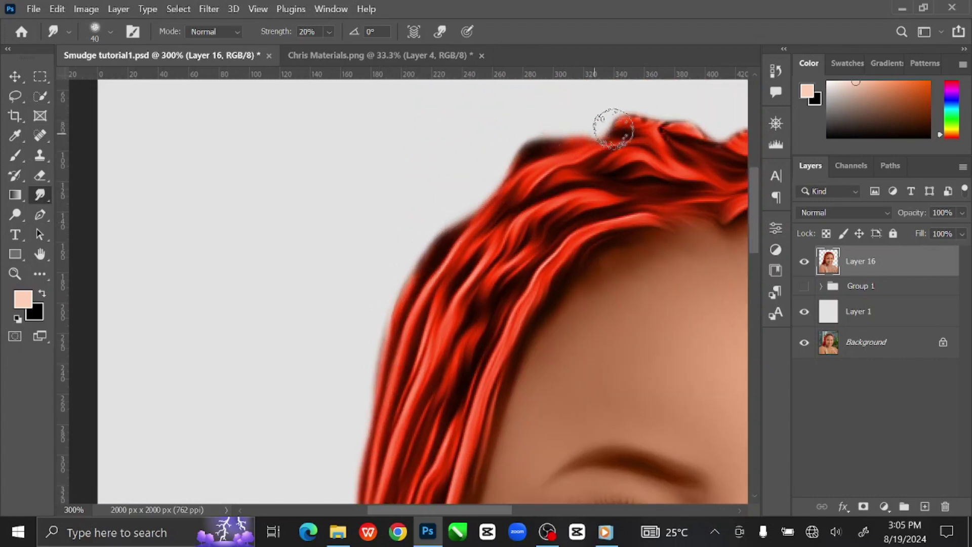
{"action": "mouse_move", "coordinate": [603, 140]}
{"action": "left_mouse_down"}
{"action": "mouse_move", "coordinate": [341, 192]}
{"action": "mouse_move", "coordinate": [424, 199]}
{"action": "mouse_move", "coordinate": [442, 188]}
{"action": "mouse_move", "coordinate": [470, 225]}
{"action": "mouse_move", "coordinate": [534, 252]}
{"action": "mouse_move", "coordinate": [610, 320]}
{"action": "mouse_move", "coordinate": [637, 397]}
{"action": "mouse_move", "coordinate": [549, 252]}
{"action": "mouse_move", "coordinate": [565, 360]}
{"action": "mouse_move", "coordinate": [561, 448]}
{"action": "mouse_move", "coordinate": [573, 301]}
{"action": "mouse_move", "coordinate": [555, 366]}
{"action": "mouse_move", "coordinate": [643, 346]}
{"action": "mouse_move", "coordinate": [680, 252]}
{"action": "mouse_move", "coordinate": [621, 234]}
{"action": "mouse_move", "coordinate": [631, 139]}
{"action": "left_mouse_up"}
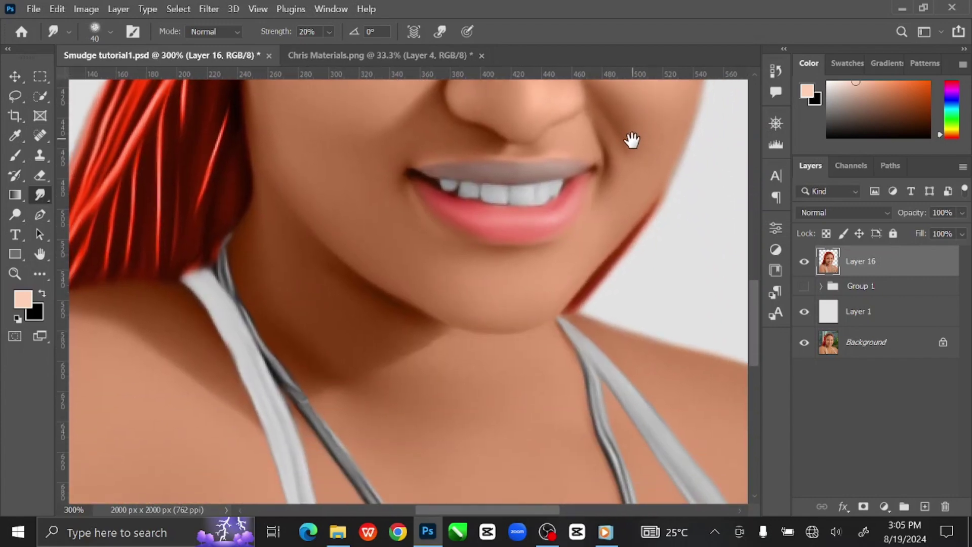
Smooth the forehead skin below the hairline with the Smudge tool, using a 100 px, then 125 px brush
{"action": "left_click_drag", "start_coordinate": [578, 291], "coordinate": [590, 272]}
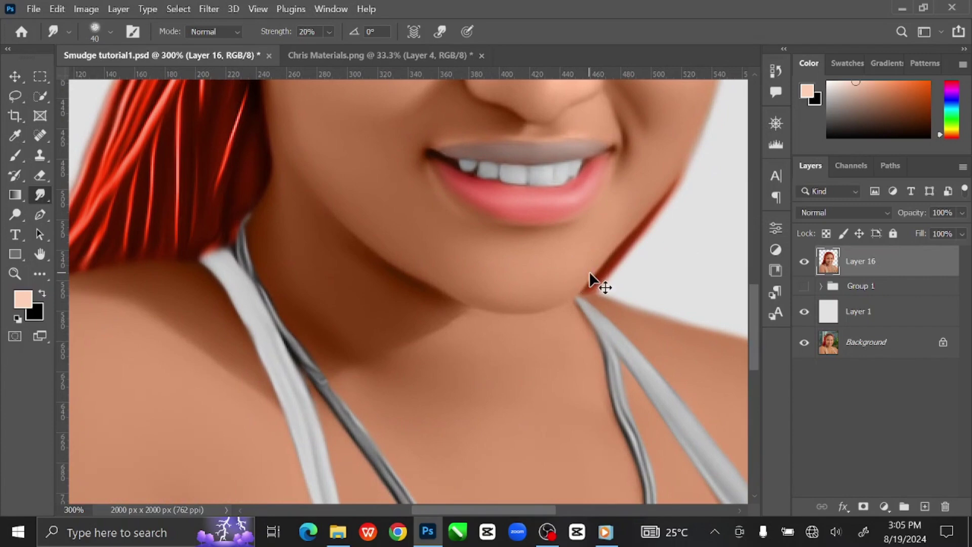
{"action": "key", "text": "ctrl+0"}
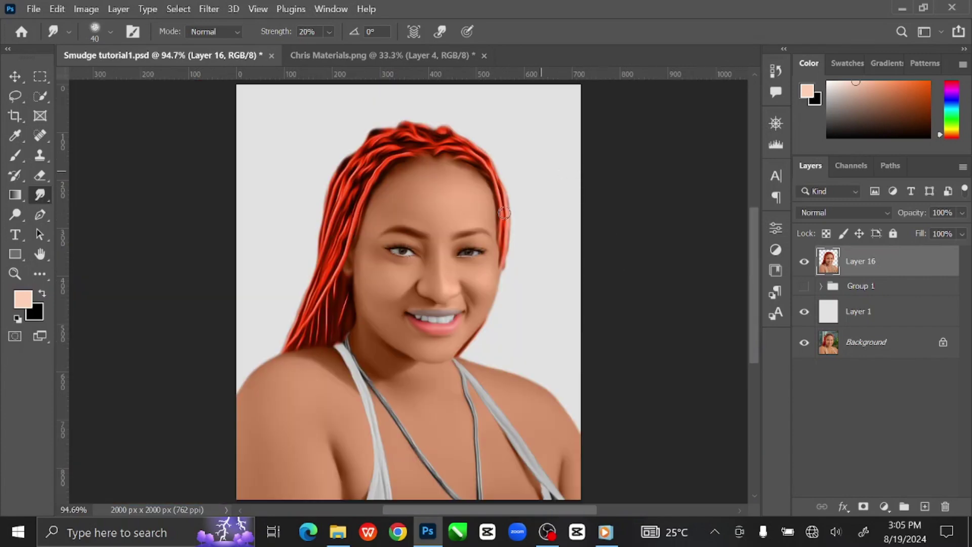
{"action": "key", "text": "ctrl+plus"}
{"action": "key", "text": "ctrl+plus"}
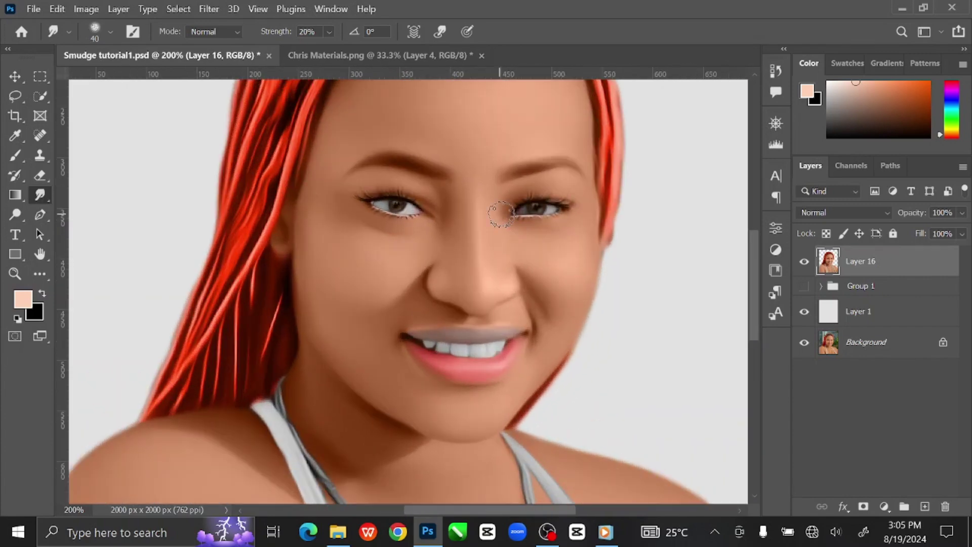
{"action": "left_click_drag", "start_coordinate": [500, 211], "coordinate": [451, 390]}
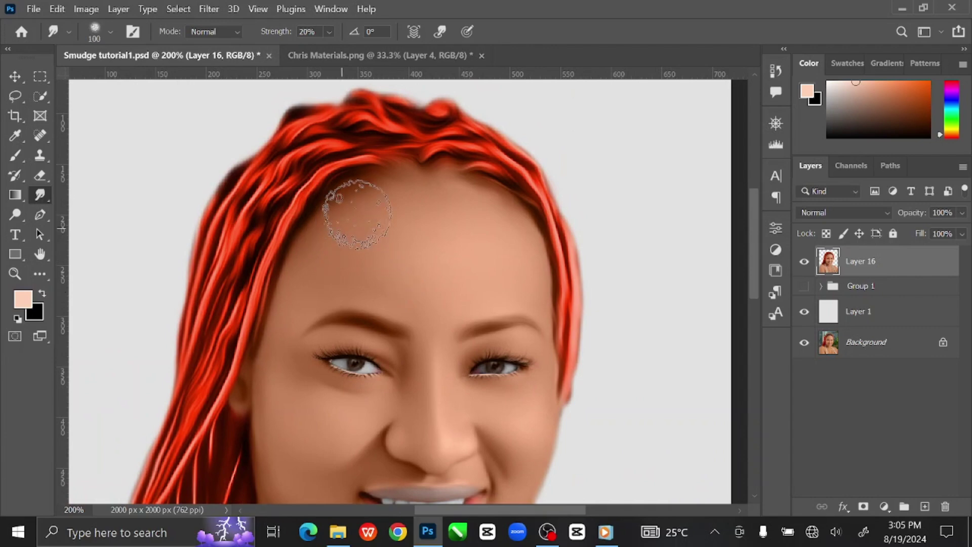
{"action": "key", "text": "bracketright"}
{"action": "key", "text": "bracketright"}
{"action": "key", "text": "bracketright"}
{"action": "key", "text": "bracketright"}
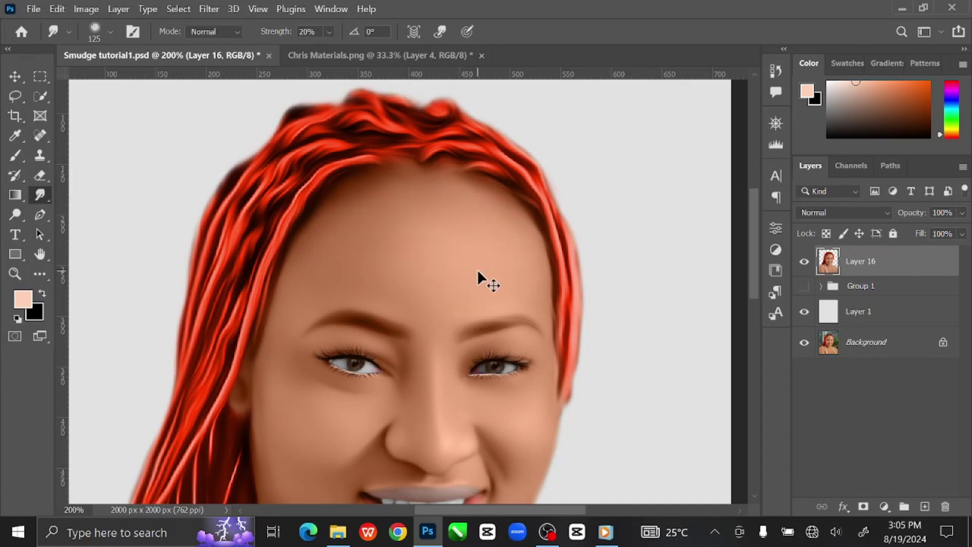
Deselect all layers and save the portrait document
{"action": "key", "text": "ctrl+0"}
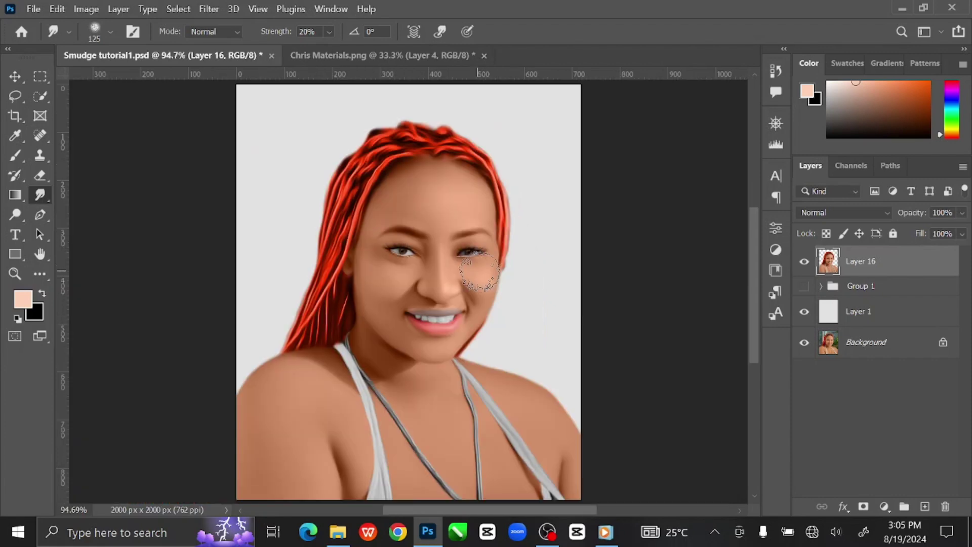
{"action": "left_click", "coordinate": [11, 81]}
{"action": "left_click", "coordinate": [143, 257]}
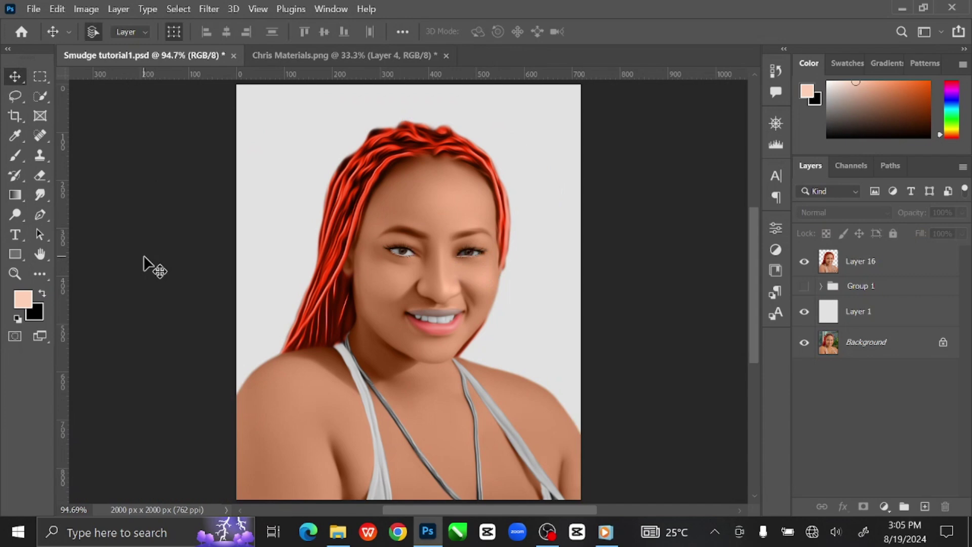
{"action": "key", "text": "ctrl+s"}
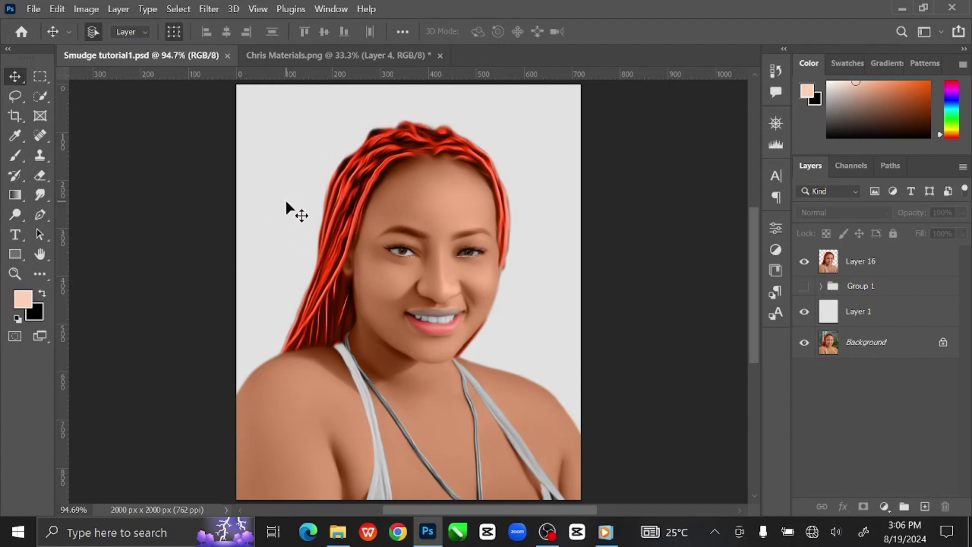
Fill the grey backdrop on Layer 1 with dark brown 200b00, picked as a darker shade of a brown sampled from the portrait
{"action": "left_click", "coordinate": [902, 320]}
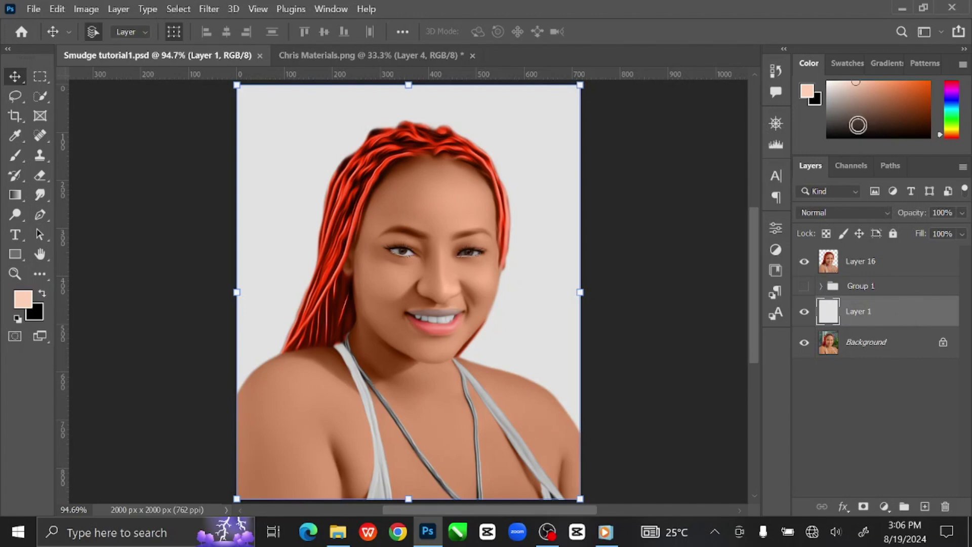
{"action": "left_click", "coordinate": [807, 91]}
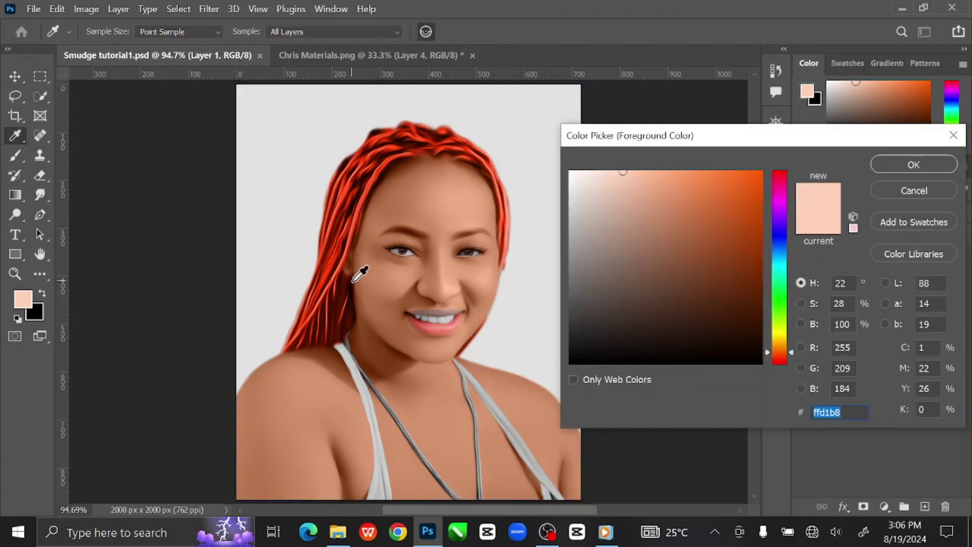
{"action": "left_click", "coordinate": [354, 280]}
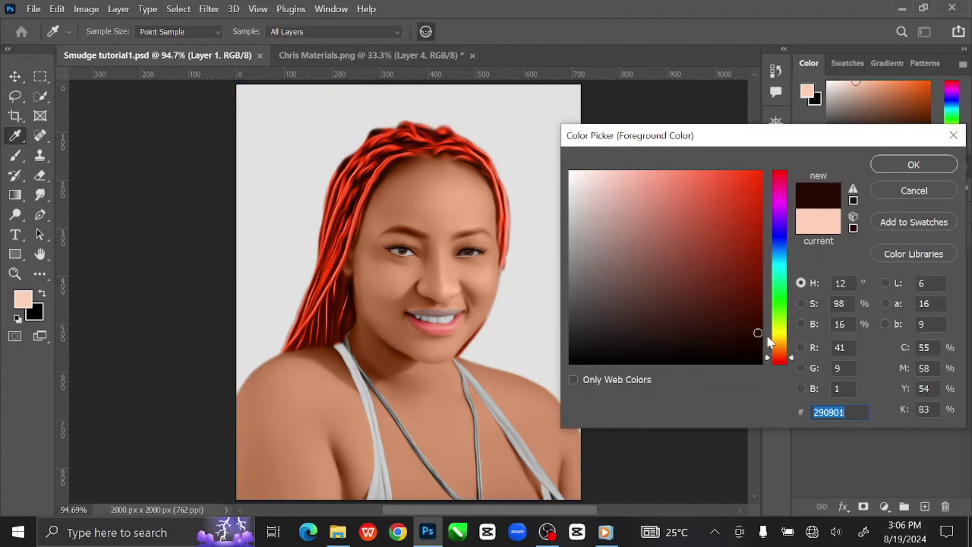
{"action": "left_click", "coordinate": [453, 188]}
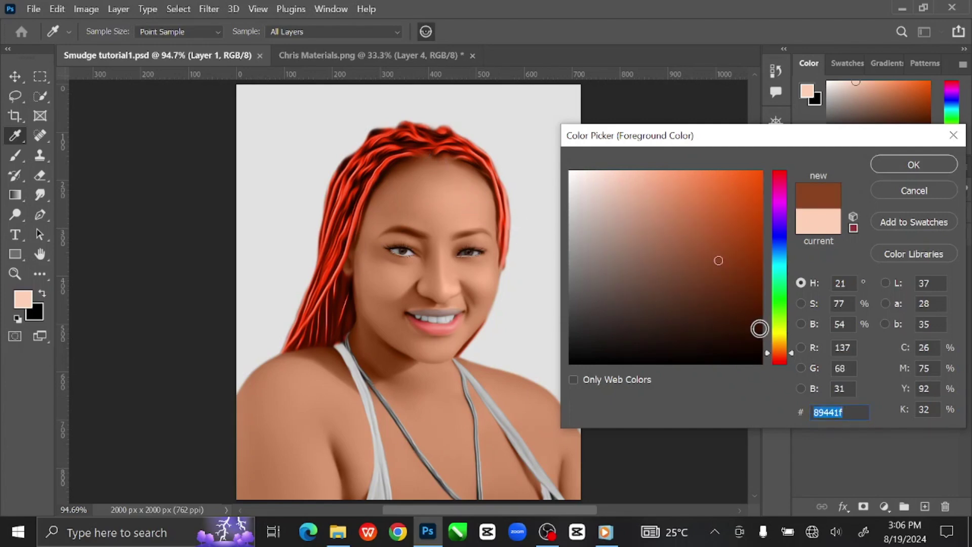
{"action": "left_click", "coordinate": [763, 334]}
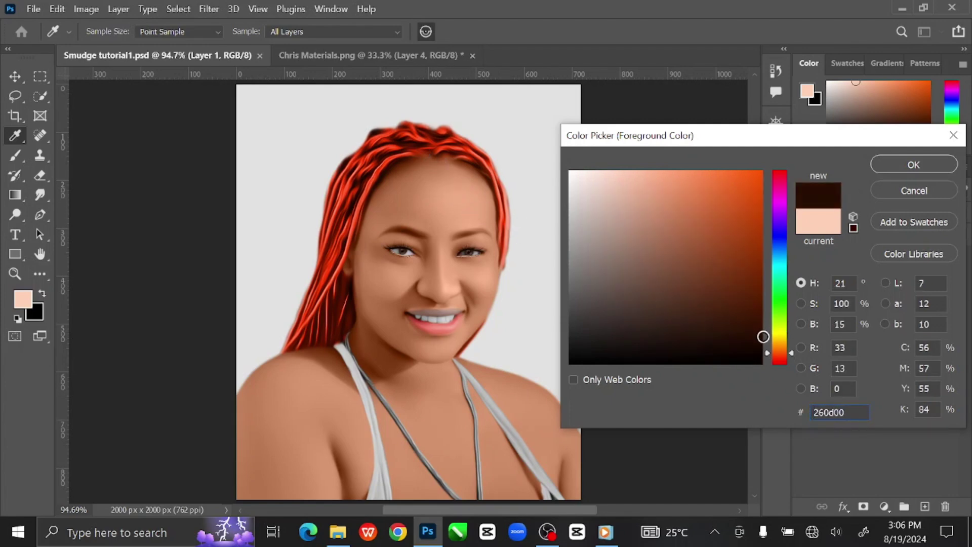
{"action": "left_click", "coordinate": [923, 167]}
{"action": "key", "text": "v"}
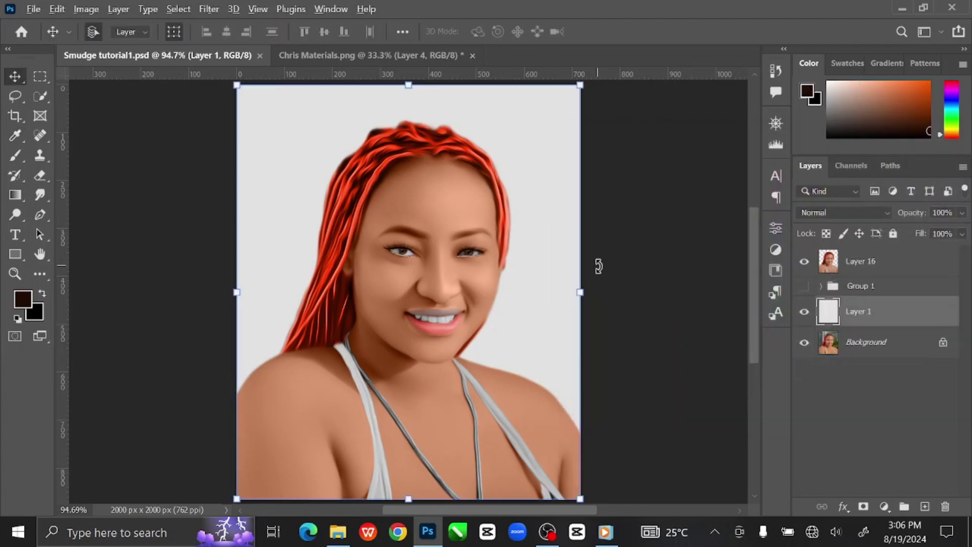
{"action": "key", "text": "alt+BackSpace"}
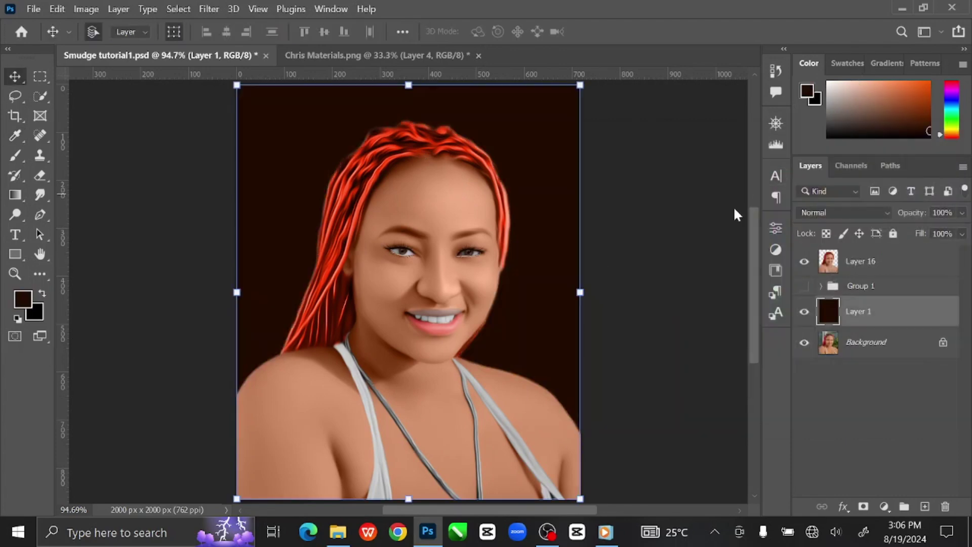
Add a new layer above the brown backdrop and set the Brush colour to skin tone d08e69 sampled from the nose
{"action": "left_click", "coordinate": [924, 506]}
{"action": "left_click", "coordinate": [16, 155]}
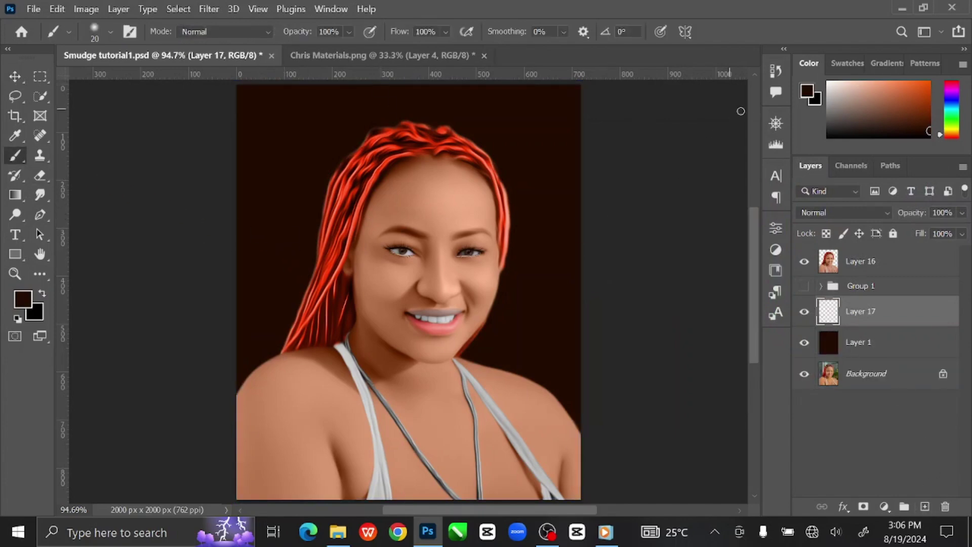
{"action": "left_click", "coordinate": [809, 95]}
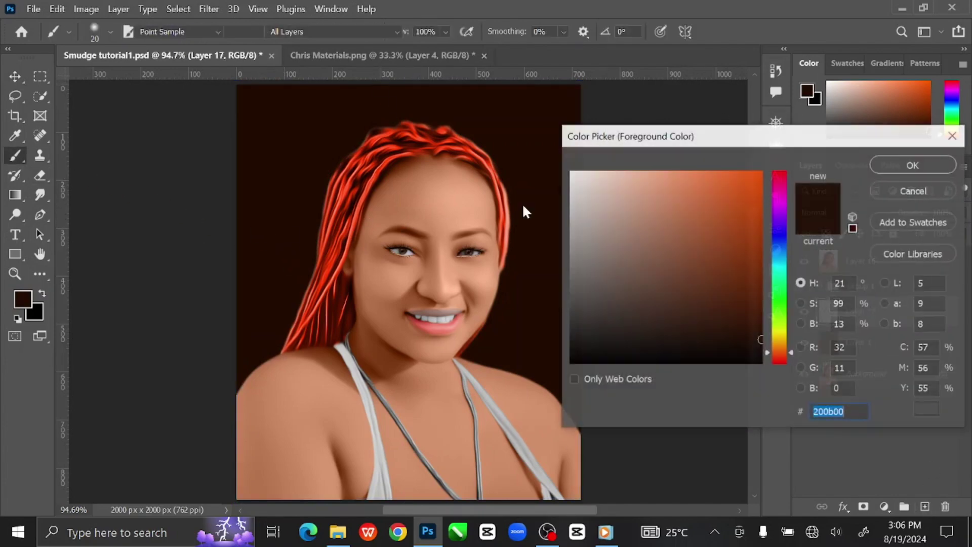
{"action": "left_click", "coordinate": [442, 261]}
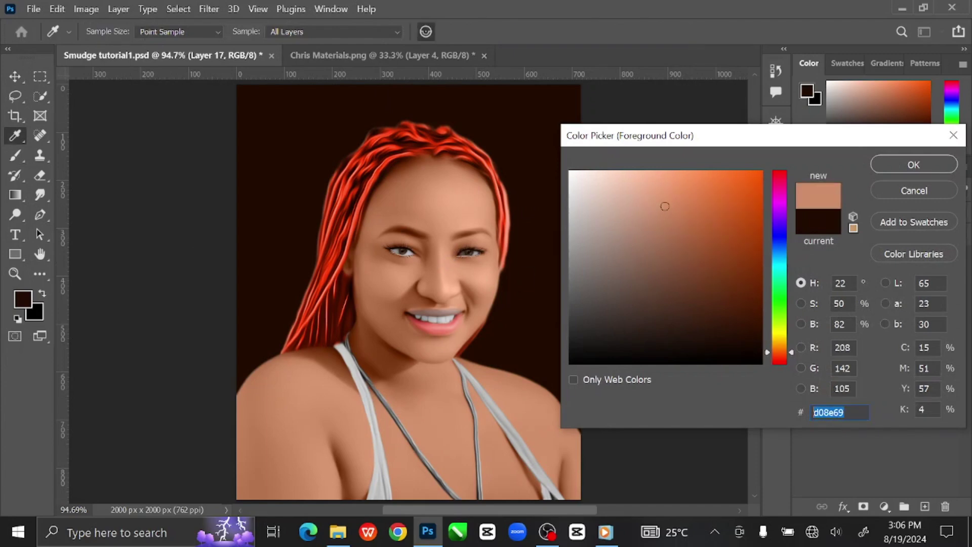
{"action": "key", "text": "Return"}
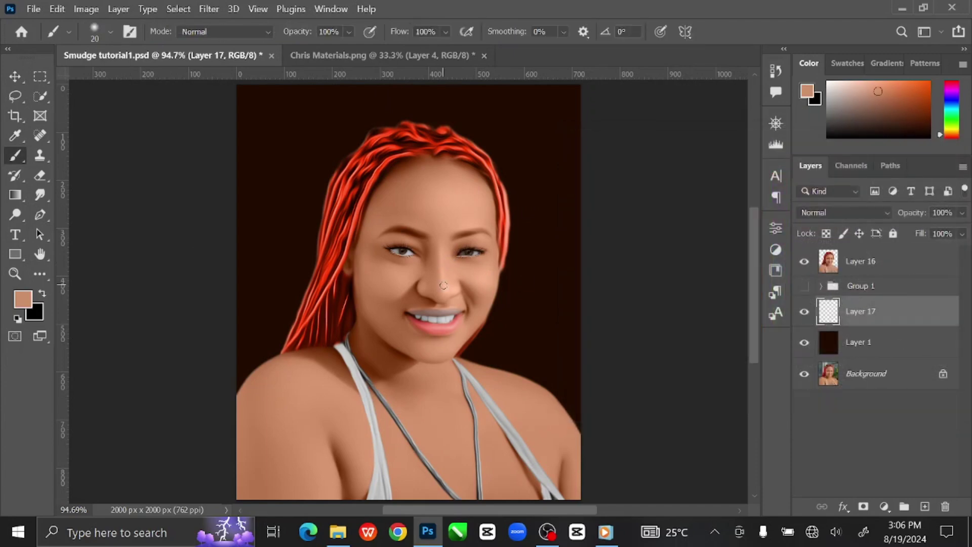
Paint one soft 800 px brush dab behind the face as a backdrop glow, then reduce the brush to 125 px
{"action": "key", "text": "bracketright"}
{"action": "key", "text": "bracketright"}
{"action": "key", "text": "bracketright"}
{"action": "key", "text": "bracketright"}
{"action": "key", "text": "bracketright"}
{"action": "key", "text": "bracketright"}
{"action": "key", "text": "bracketright"}
{"action": "key", "text": "bracketright"}
{"action": "key", "text": "bracketright"}
{"action": "key", "text": "bracketright"}
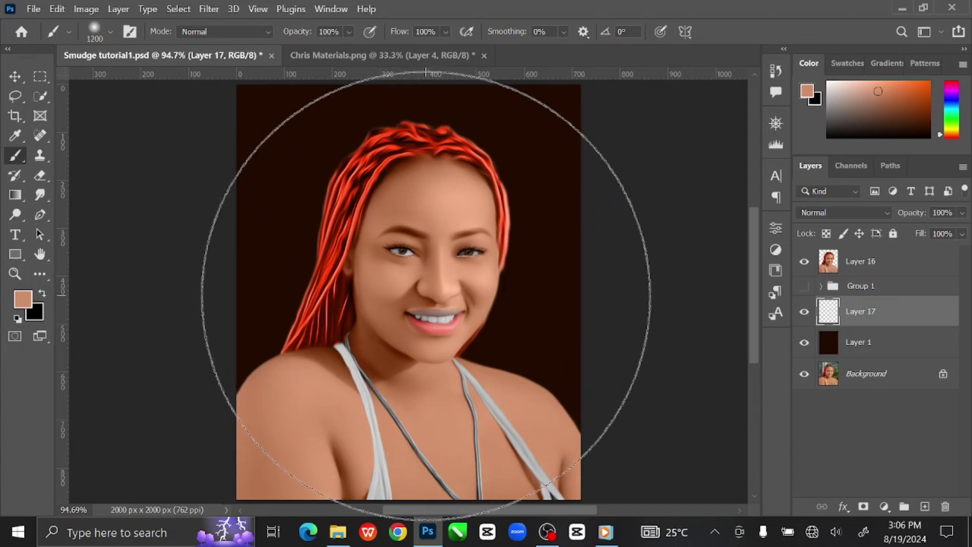
{"action": "key", "text": "bracketleft"}
{"action": "key", "text": "bracketleft"}
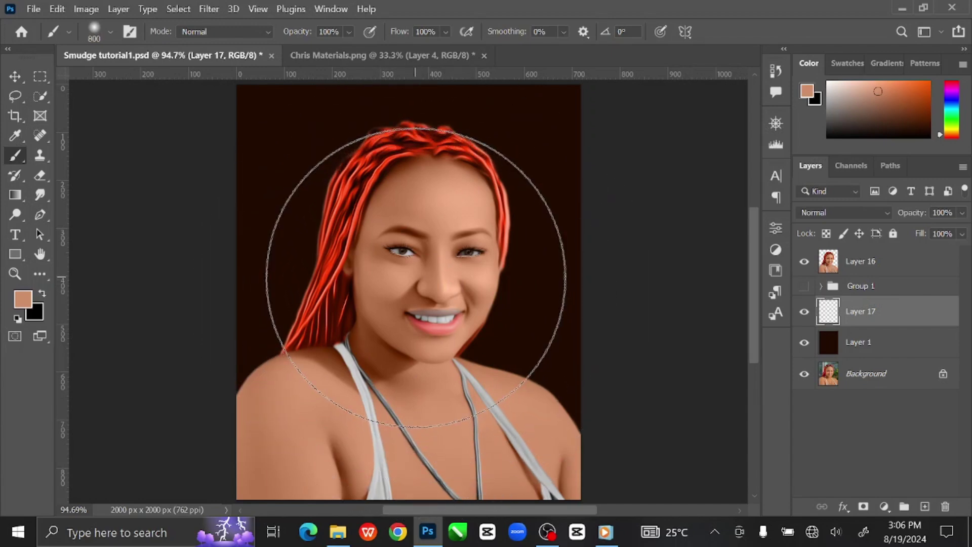
{"action": "left_click", "coordinate": [402, 294]}
{"action": "key", "text": "bracketleft"}
{"action": "key", "text": "bracketleft"}
{"action": "key", "text": "bracketleft"}
{"action": "key", "text": "bracketleft"}
{"action": "key", "text": "bracketleft"}
{"action": "key", "text": "bracketleft"}
{"action": "key", "text": "bracketleft"}
{"action": "key", "text": "bracketleft"}
{"action": "key", "text": "bracketleft"}
{"action": "key", "text": "bracketleft"}
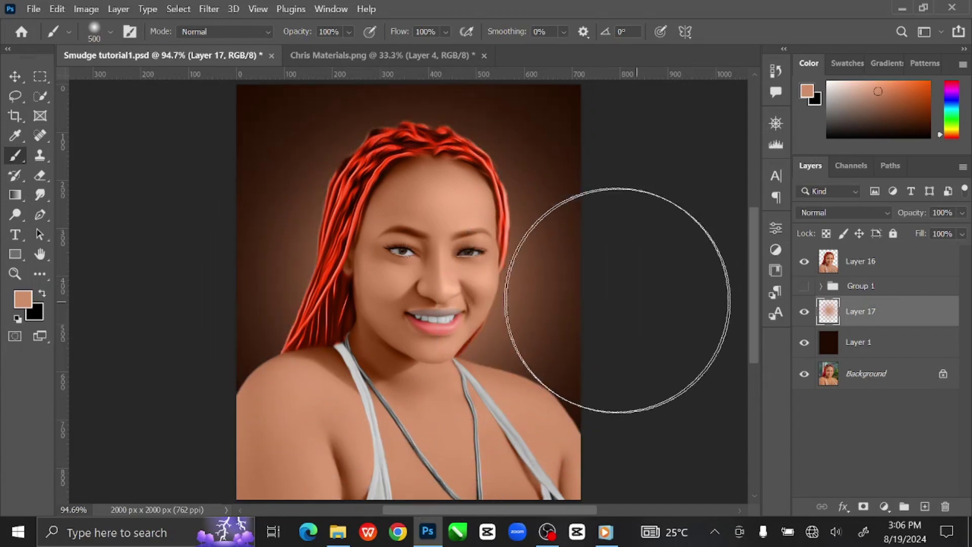
Lower the glow layer's opacity to about 45% and deselect all layers
{"action": "left_click", "coordinate": [963, 234]}
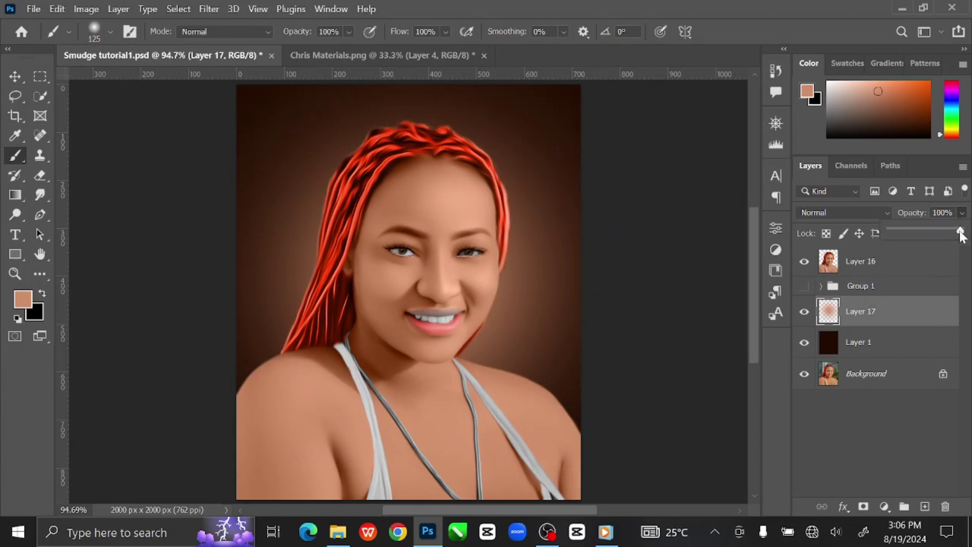
{"action": "left_click_drag", "start_coordinate": [943, 232], "coordinate": [935, 233]}
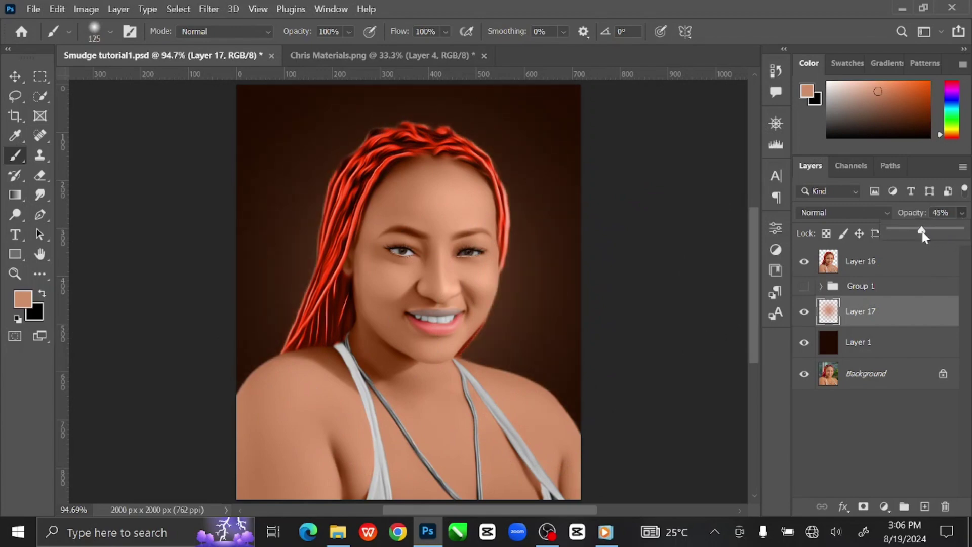
{"action": "left_click", "coordinate": [15, 76]}
{"action": "left_click", "coordinate": [188, 263]}
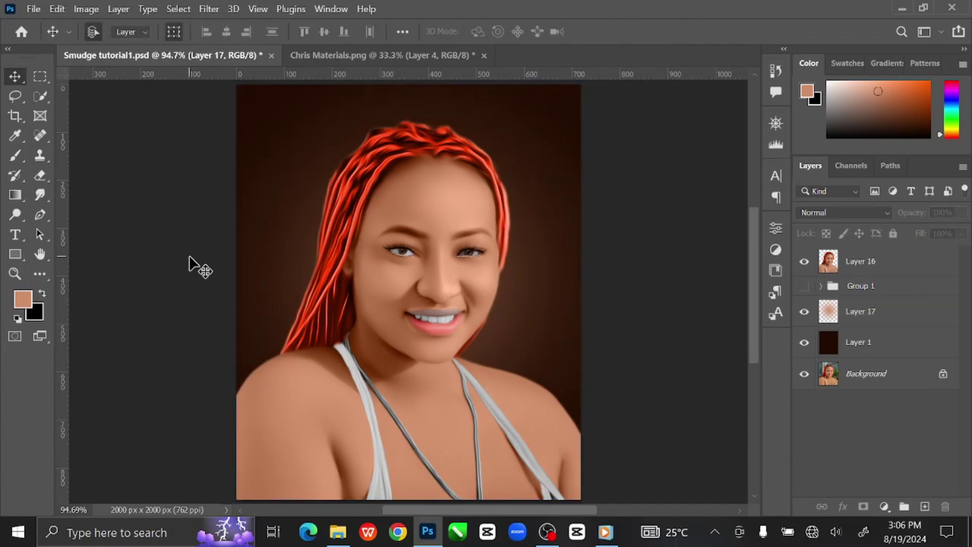